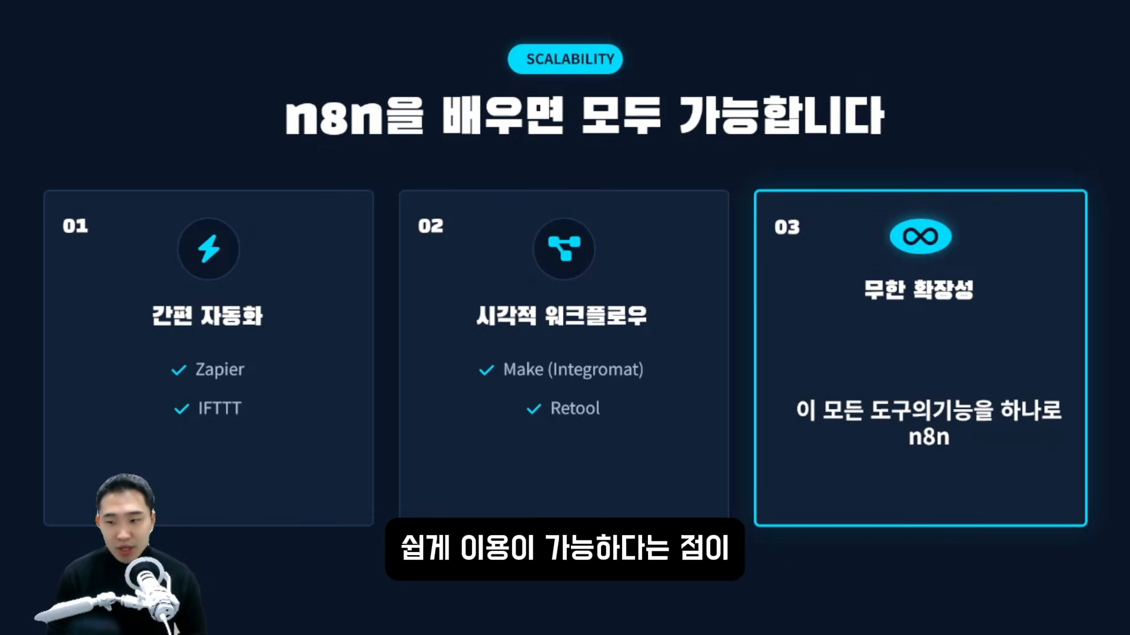
Advance to the '설치는 나중에!' installation slide and move the self-hosting notes window up-left.
key("Right")
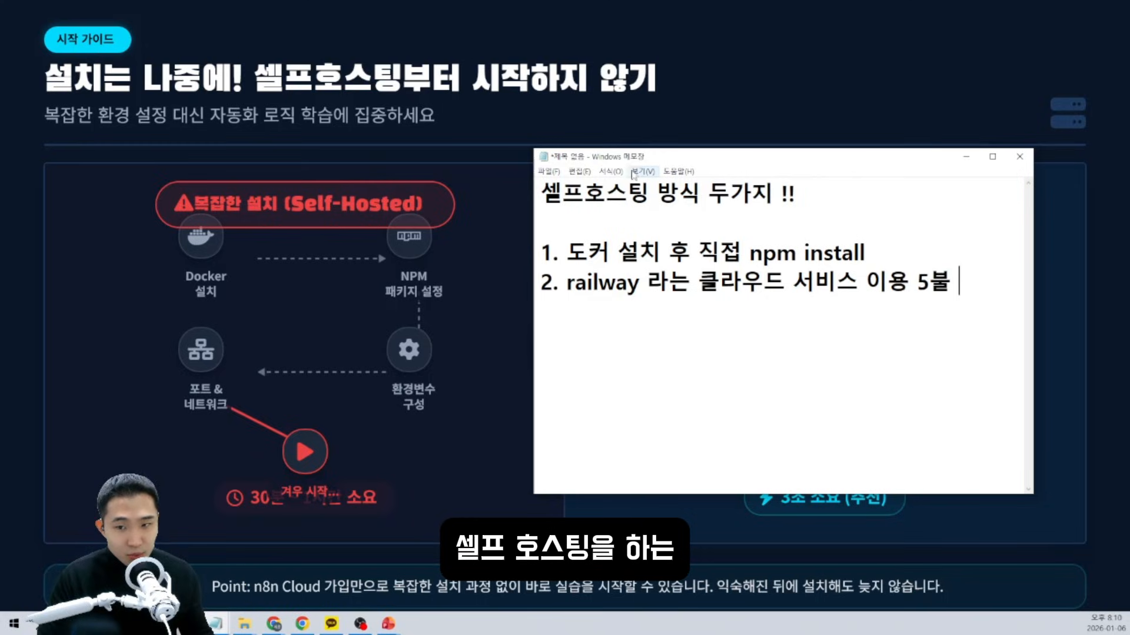
left_click_drag(633, 158, 543, 140)
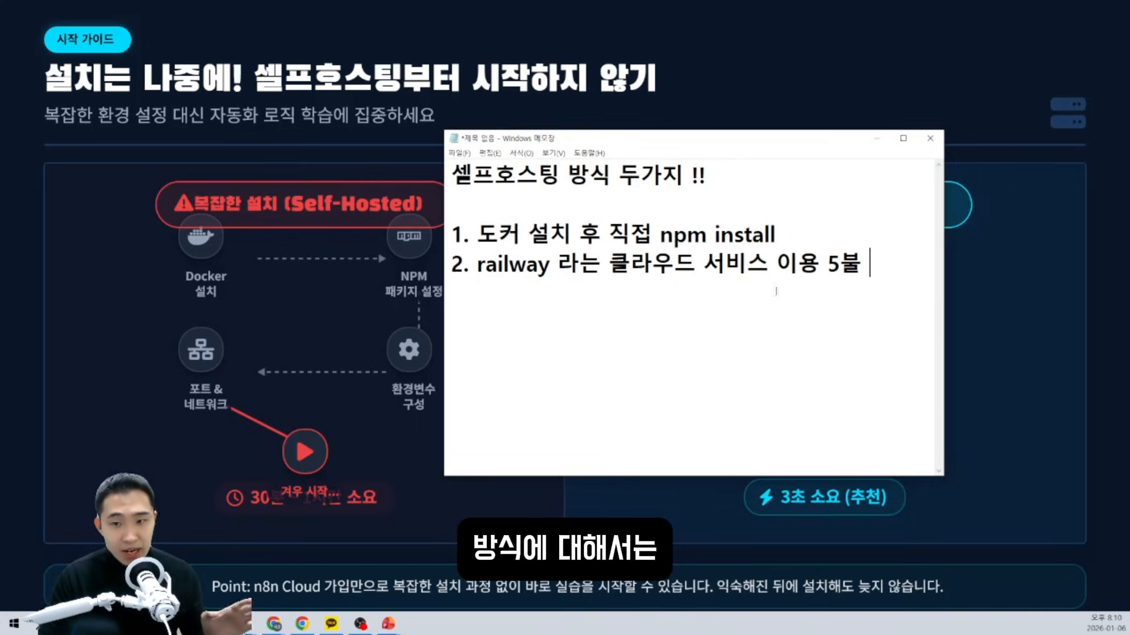
Resize and shift the notes window right, select the railway cloud line, then minimize it.
left_click_drag(942, 480, 953, 505)
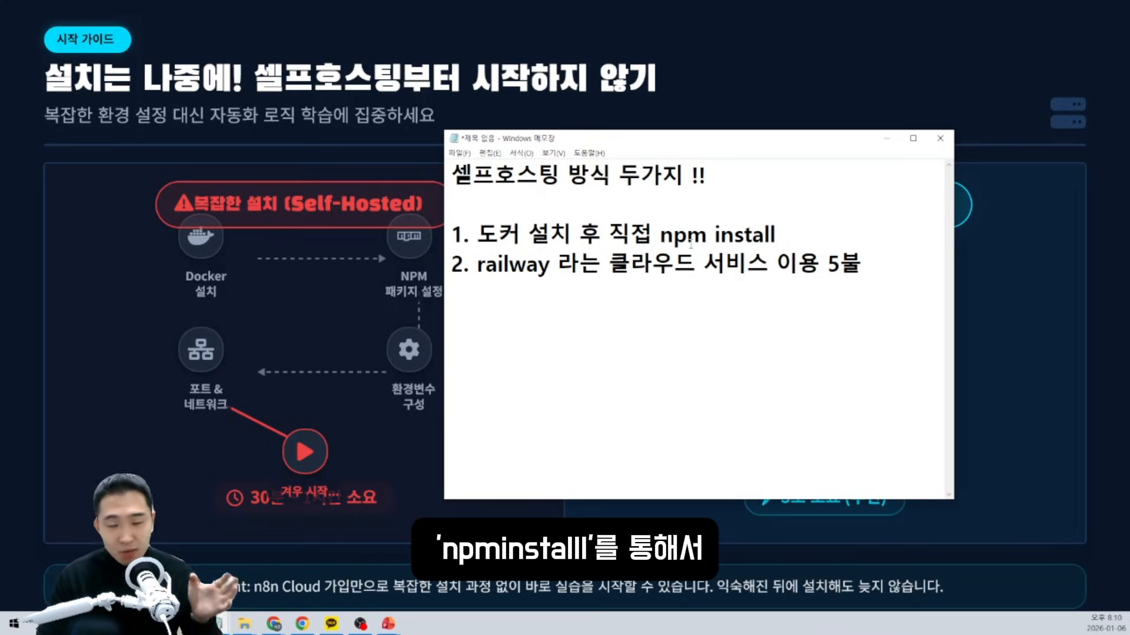
left_click_drag(489, 147, 568, 147)
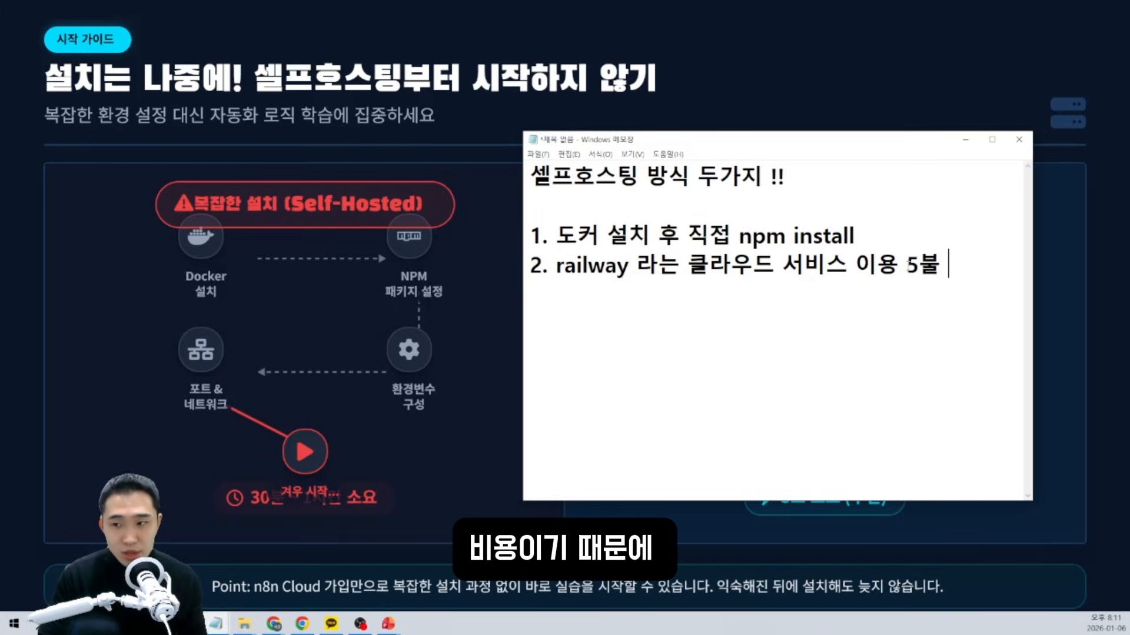
left_click_drag(960, 278, 530, 266)
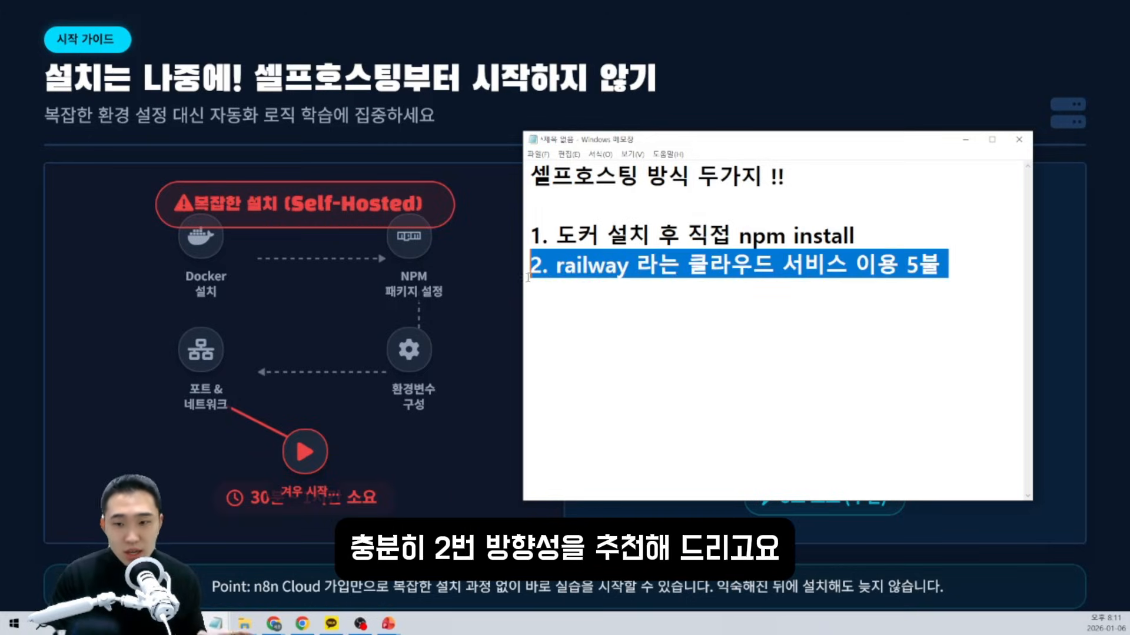
left_click(966, 140)
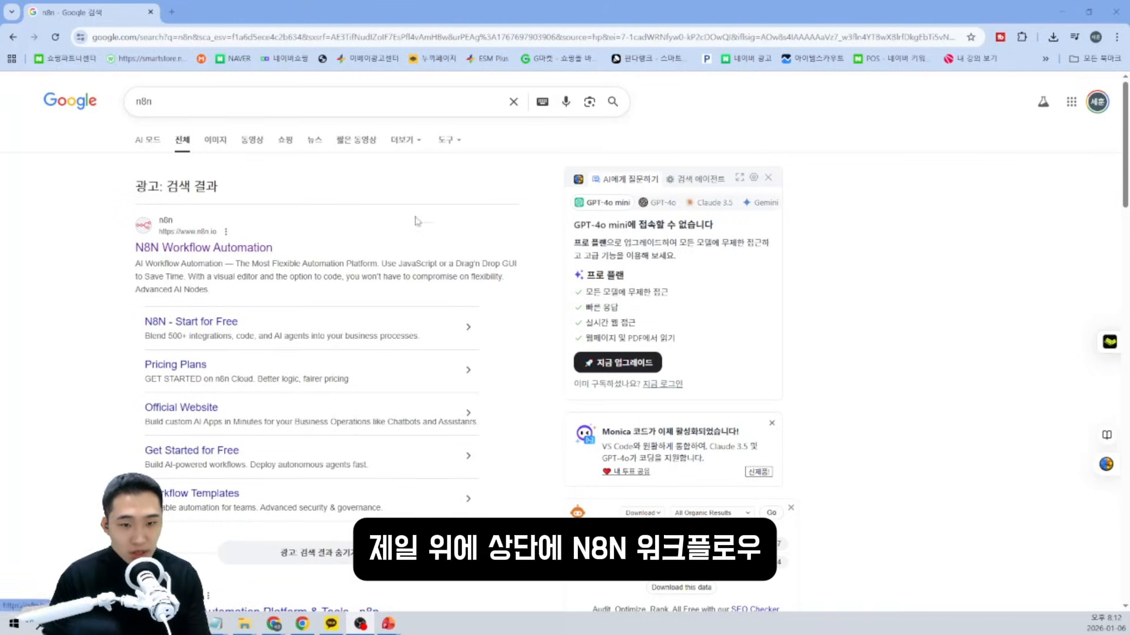
From the n8n site, fill in name, email and password and start the free 14-day trial.
left_click(181, 252)
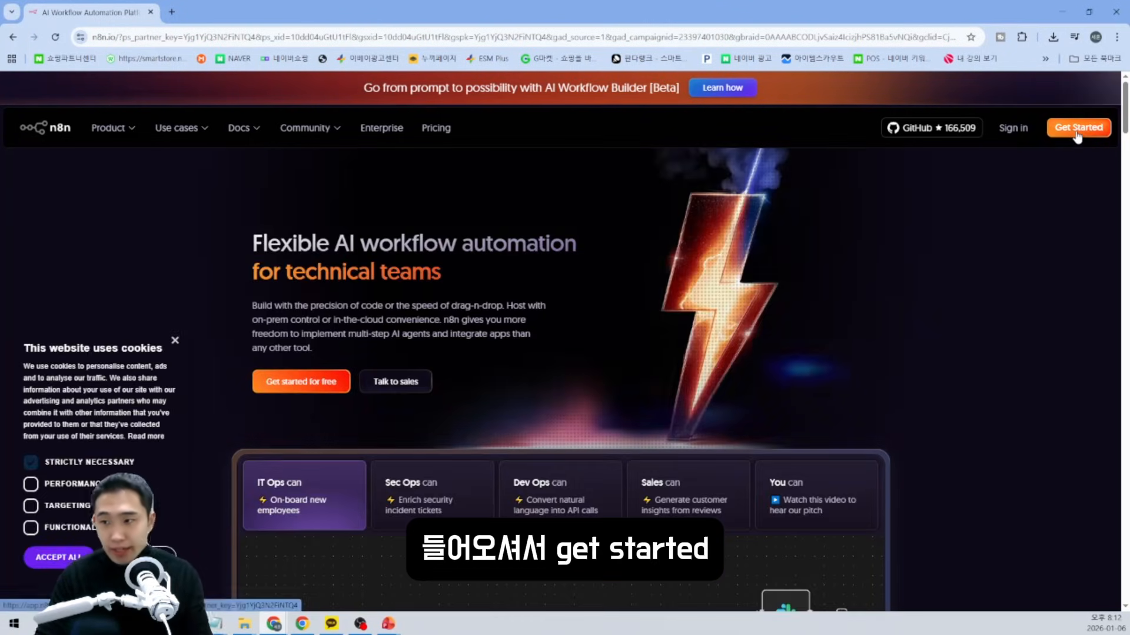
left_click(1077, 128)
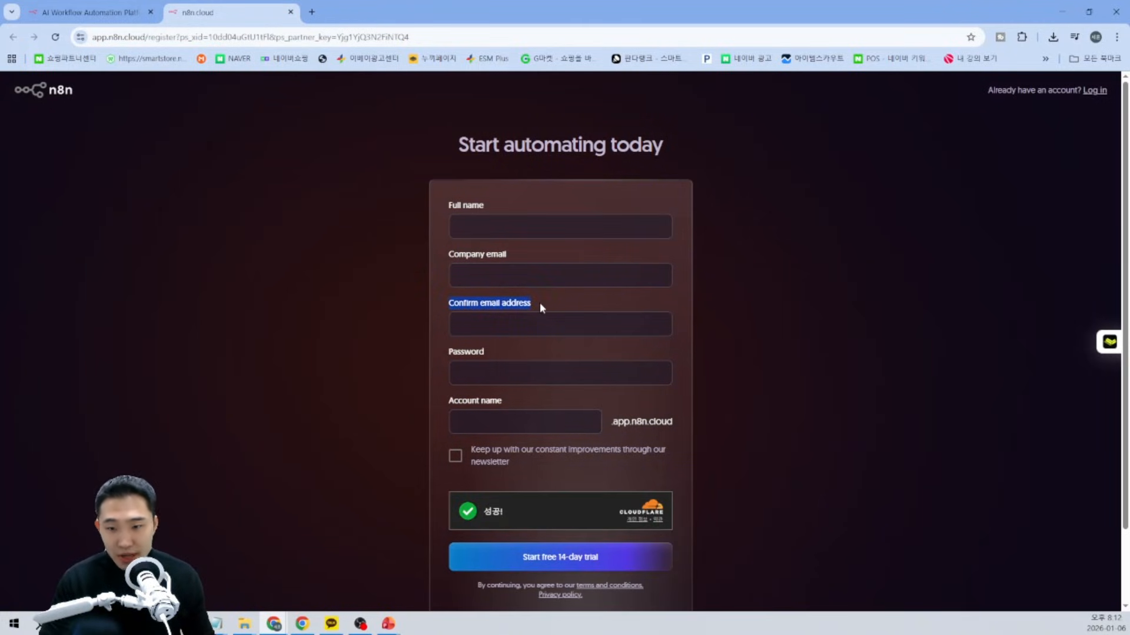
left_click(486, 346)
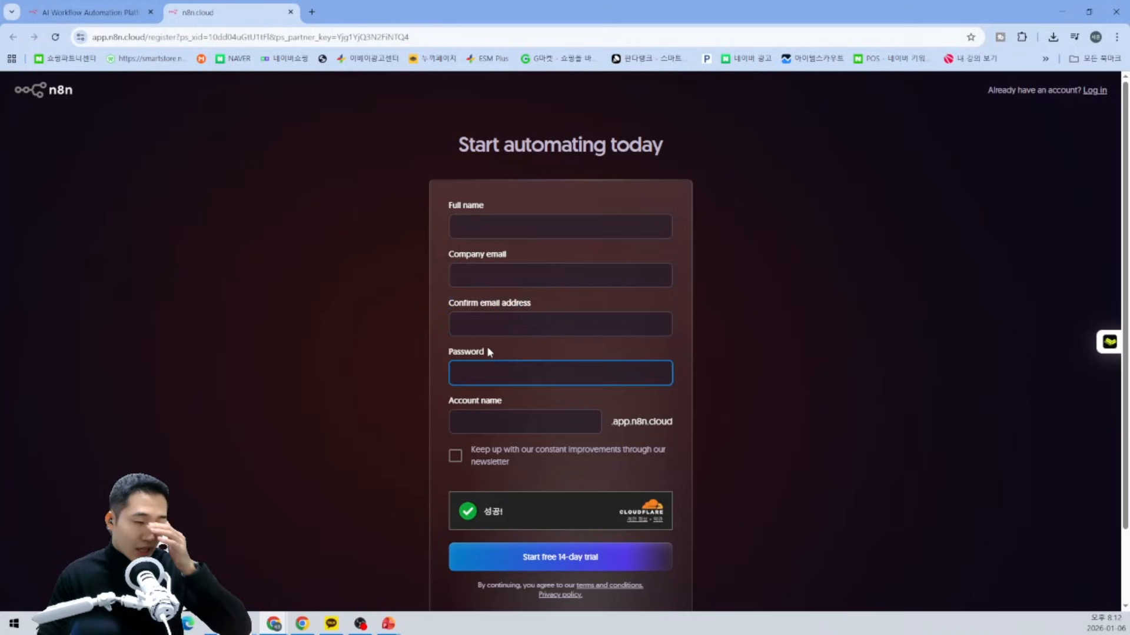
left_click(512, 228)
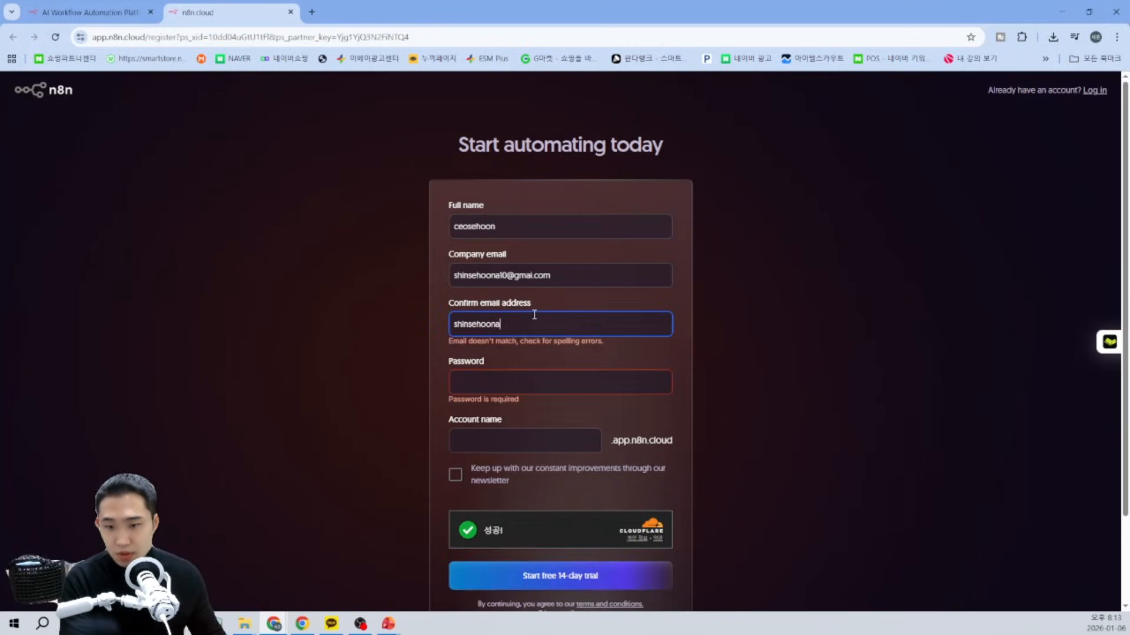
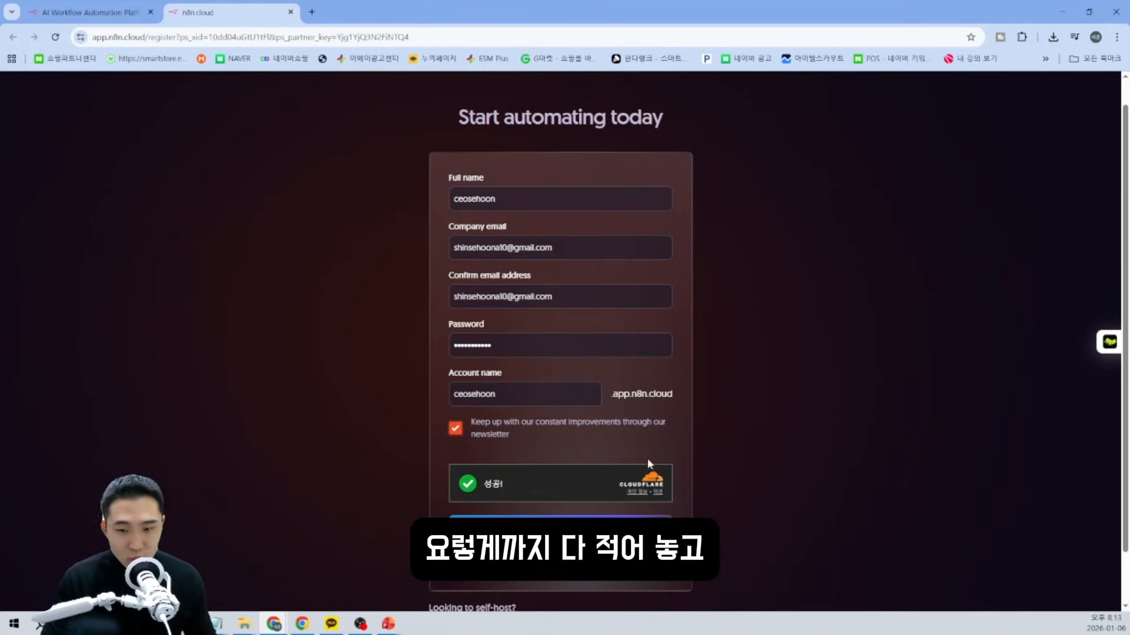
scroll(661, 431, "down", 1)
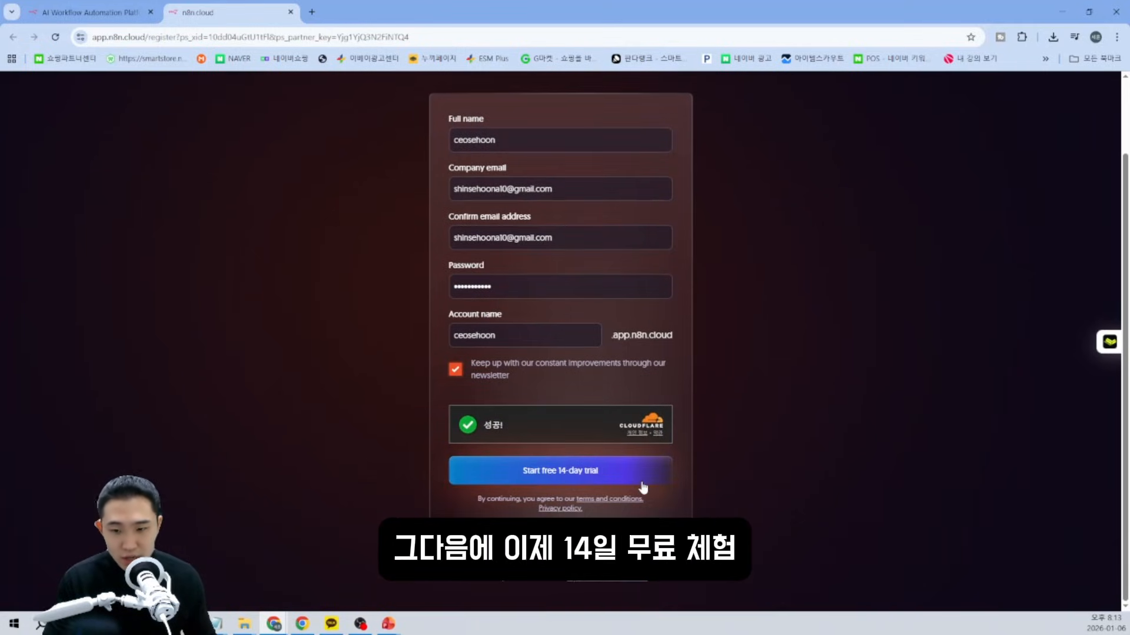
left_click(593, 480)
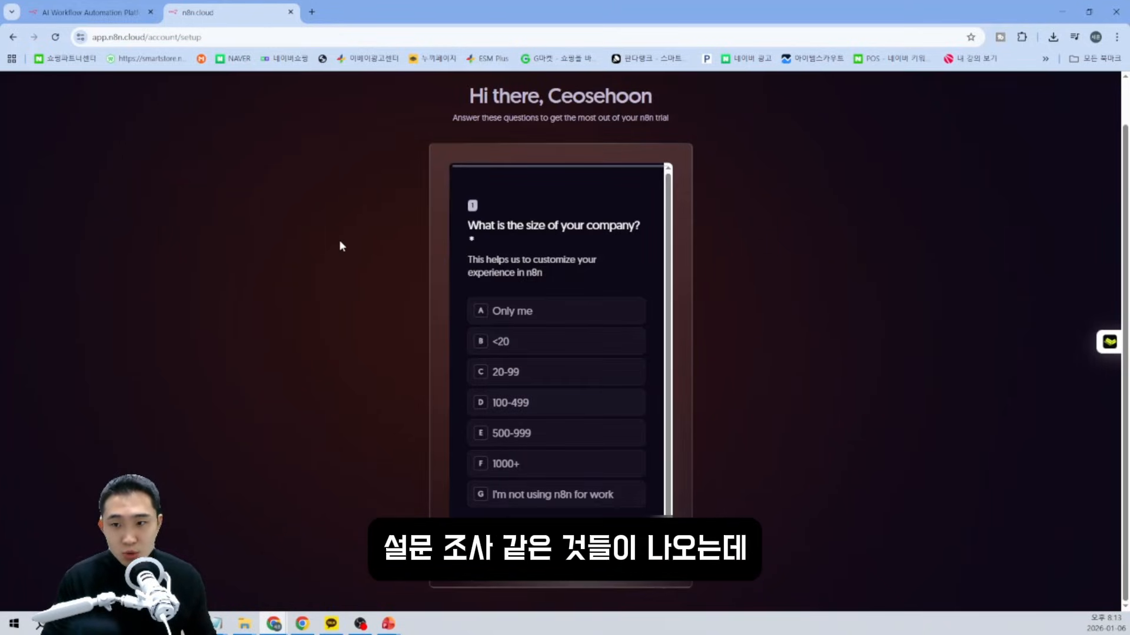
Answer company size 20-99, skip inviting teammates, and highlight the trial days and execution count.
scroll(626, 281, "down", 1)
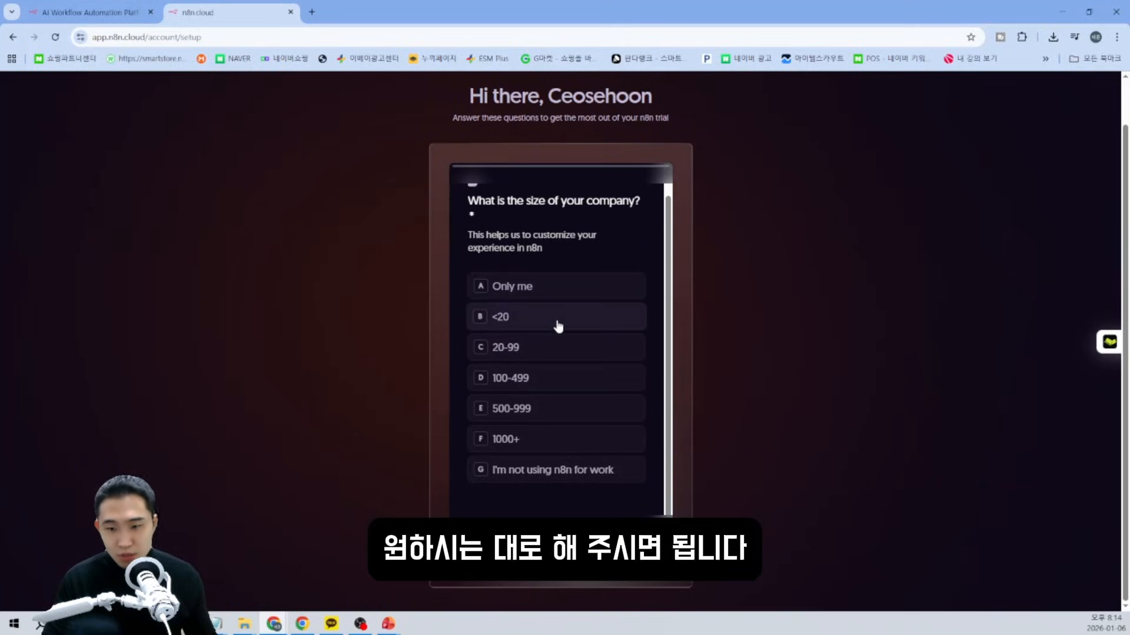
left_click(559, 346)
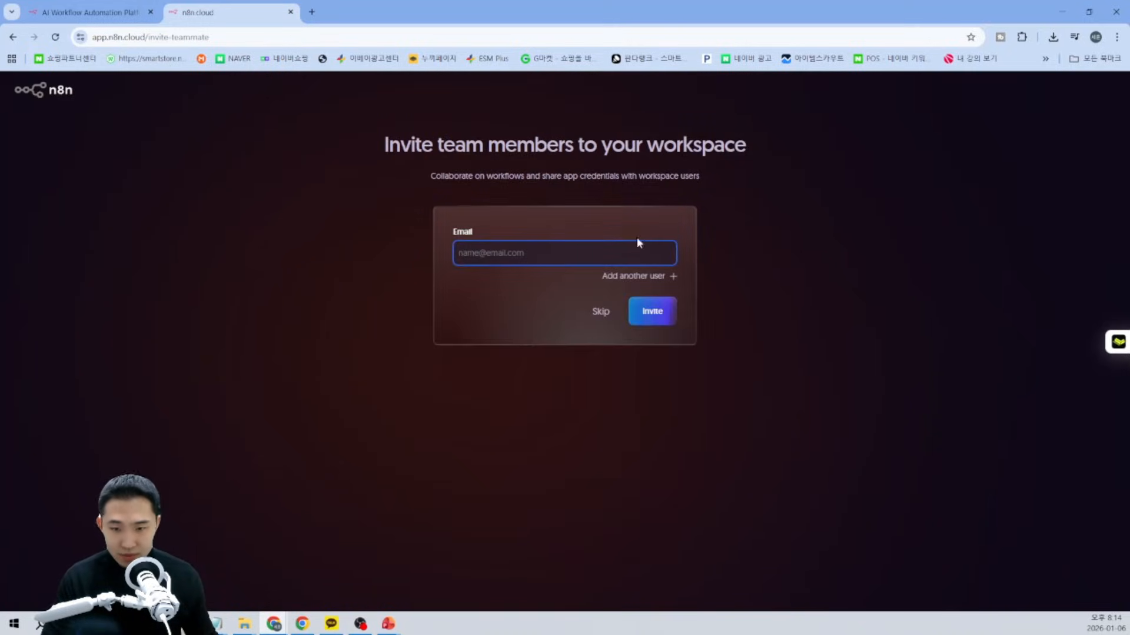
left_click(601, 314)
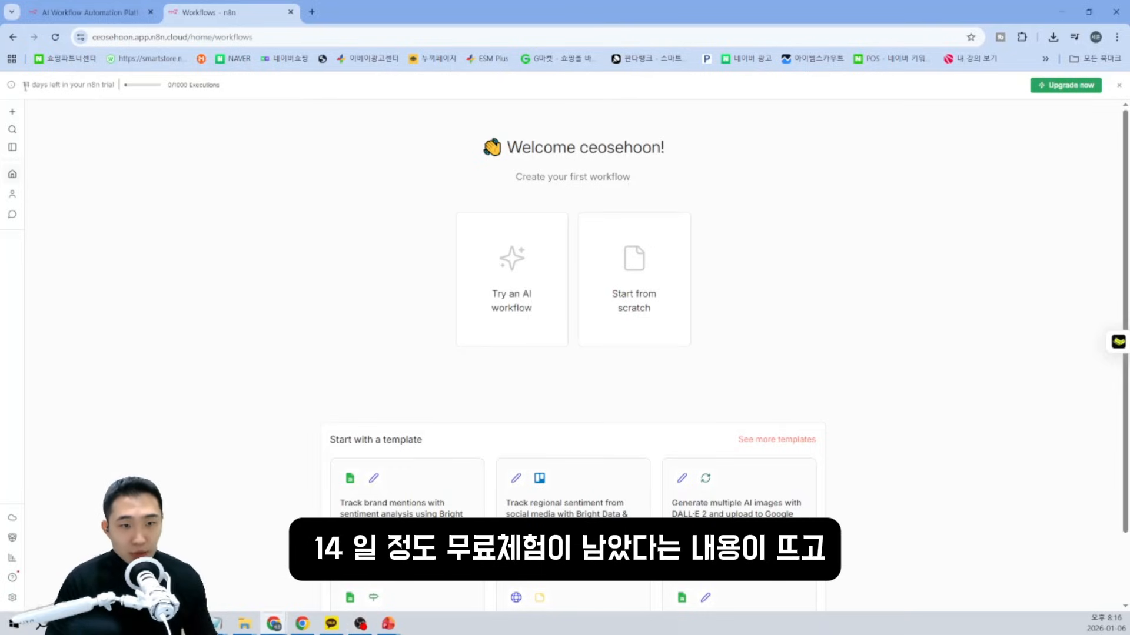
left_click_drag(22, 85, 116, 86)
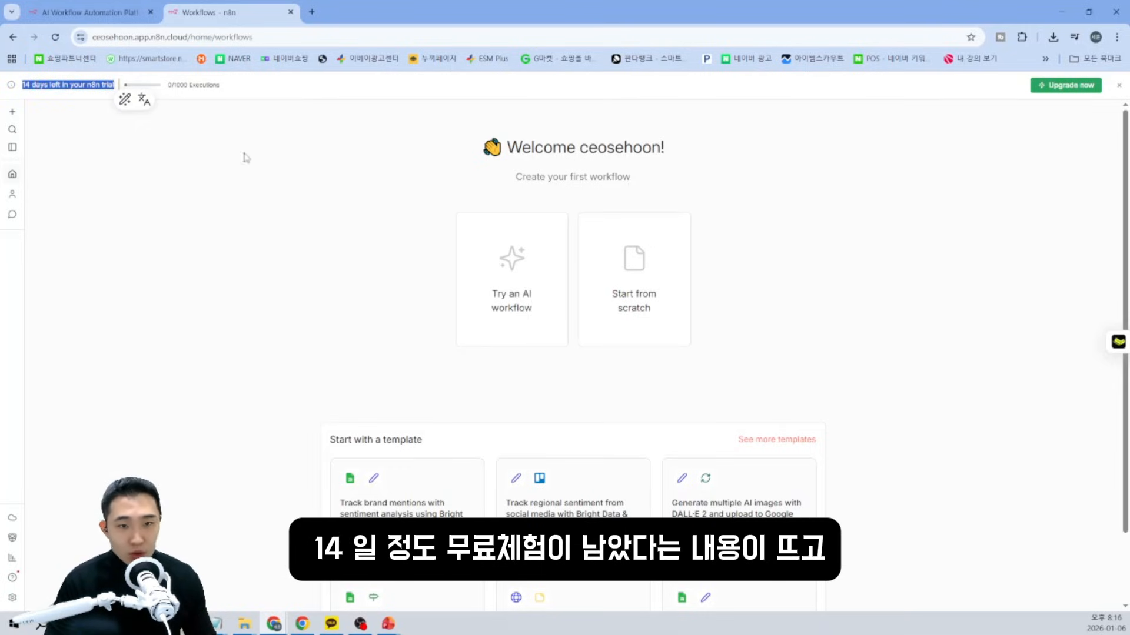
left_click(188, 137)
mouse_move(169, 86)
left_mouse_down()
mouse_move(238, 89)
mouse_move(134, 88)
mouse_move(230, 87)
mouse_move(165, 91)
left_mouse_up()
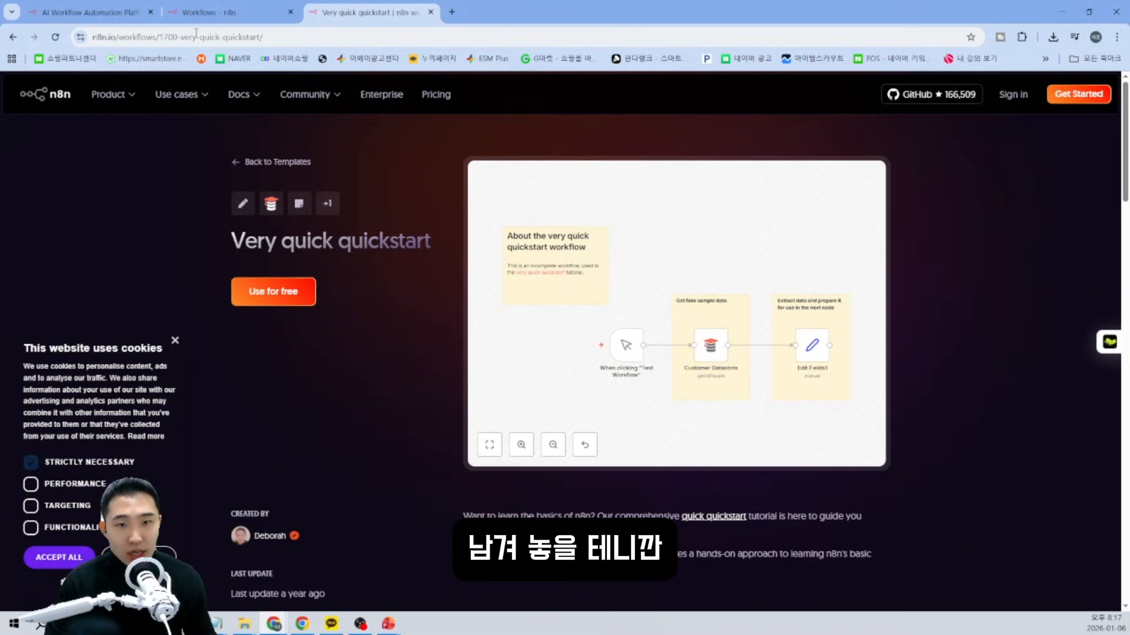
Copy the Very quick quickstart template's workflow to the clipboard and return to n8n.
left_click(273, 292)
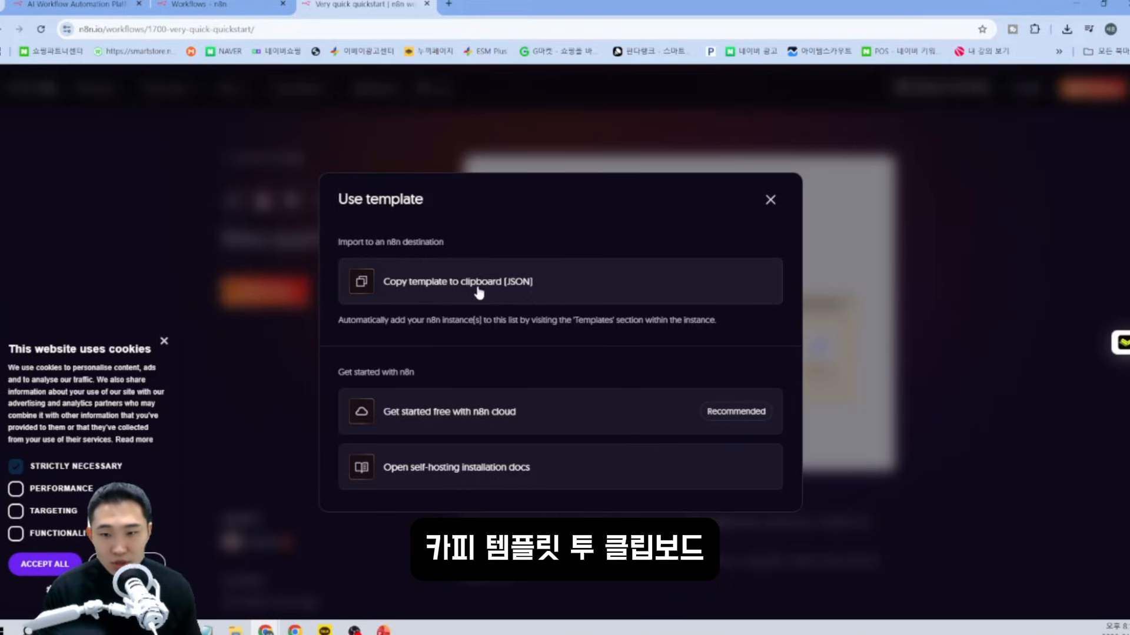
left_click(578, 294)
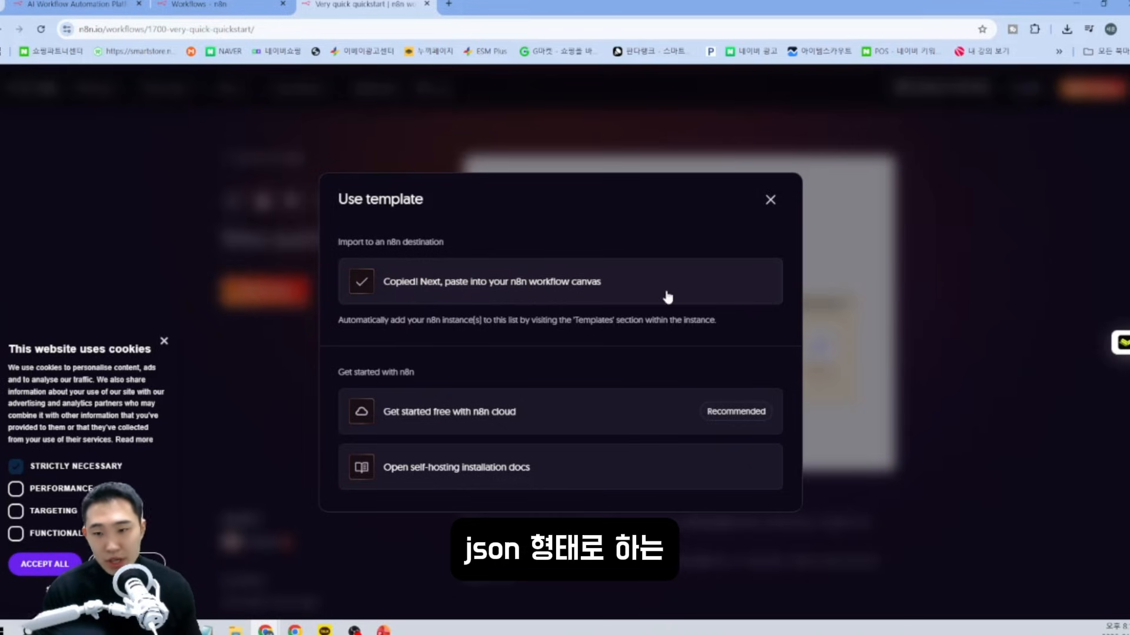
left_click(775, 201)
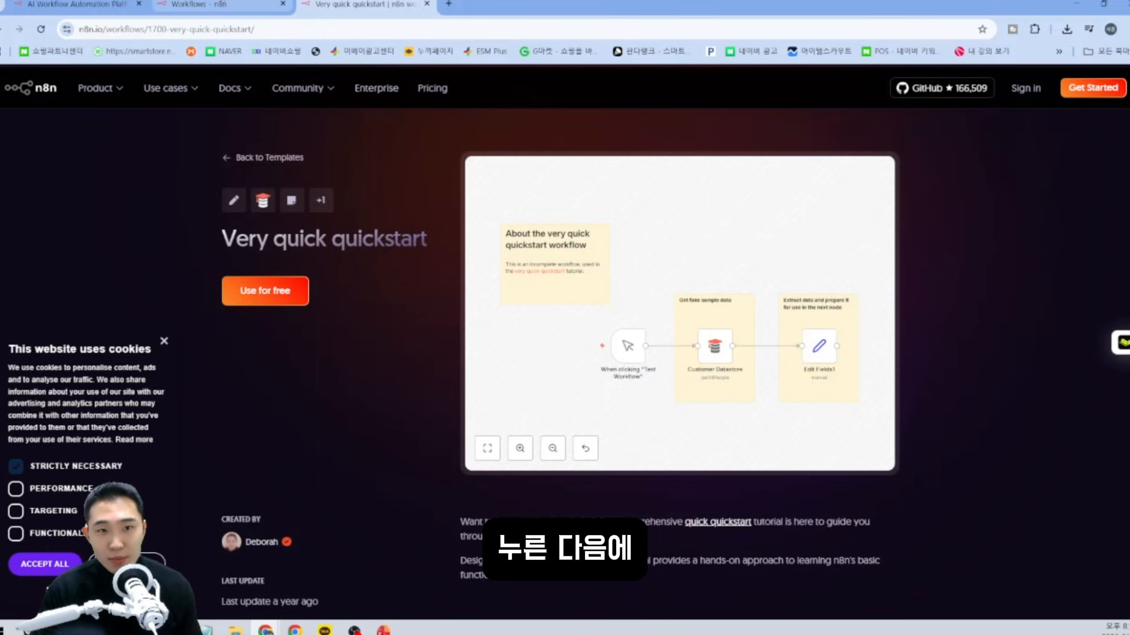
left_click(199, 4)
Paste the quickstart nodes into a new workflow, reposition them, and run the workflow.
left_click(510, 312)
key("ctrl+v")
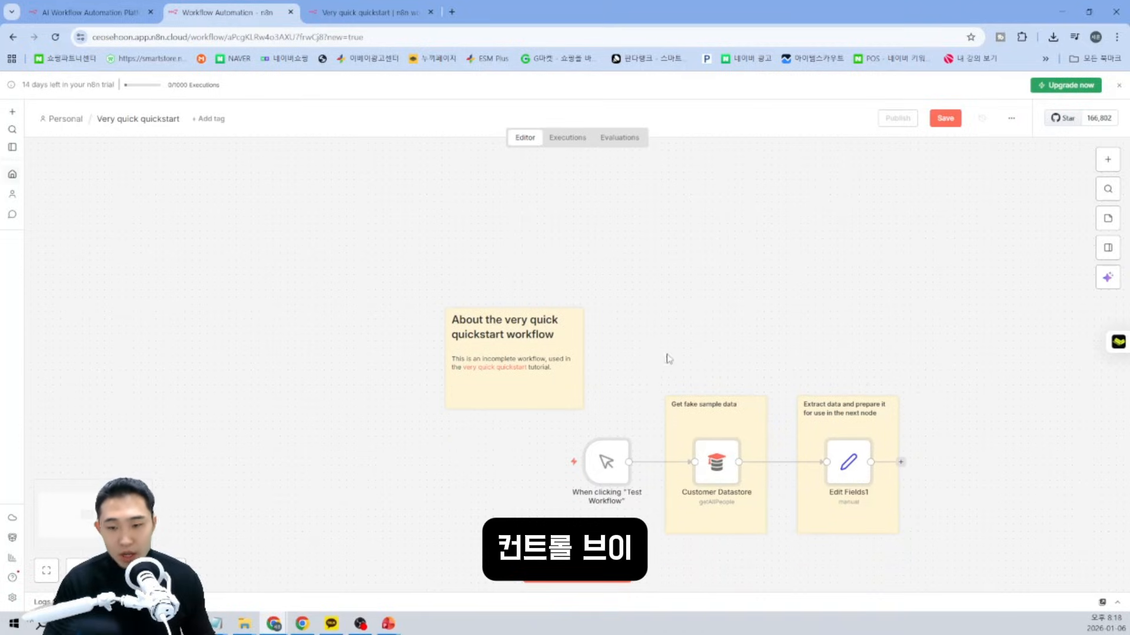
left_click_drag(967, 556, 264, 236)
left_click_drag(545, 348, 420, 268)
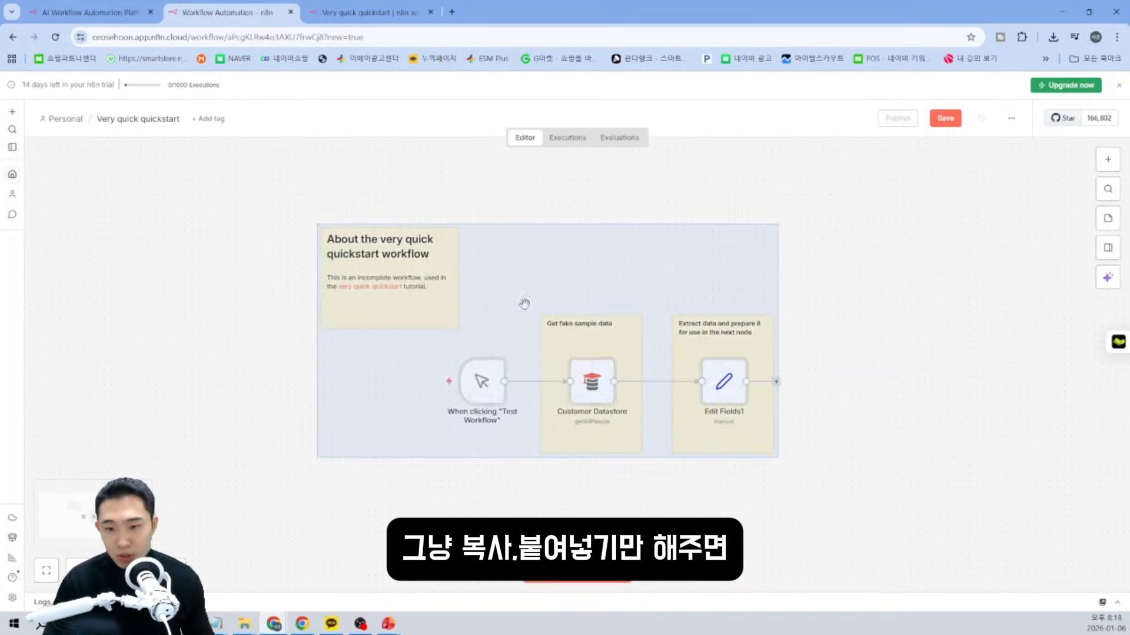
left_click(856, 415)
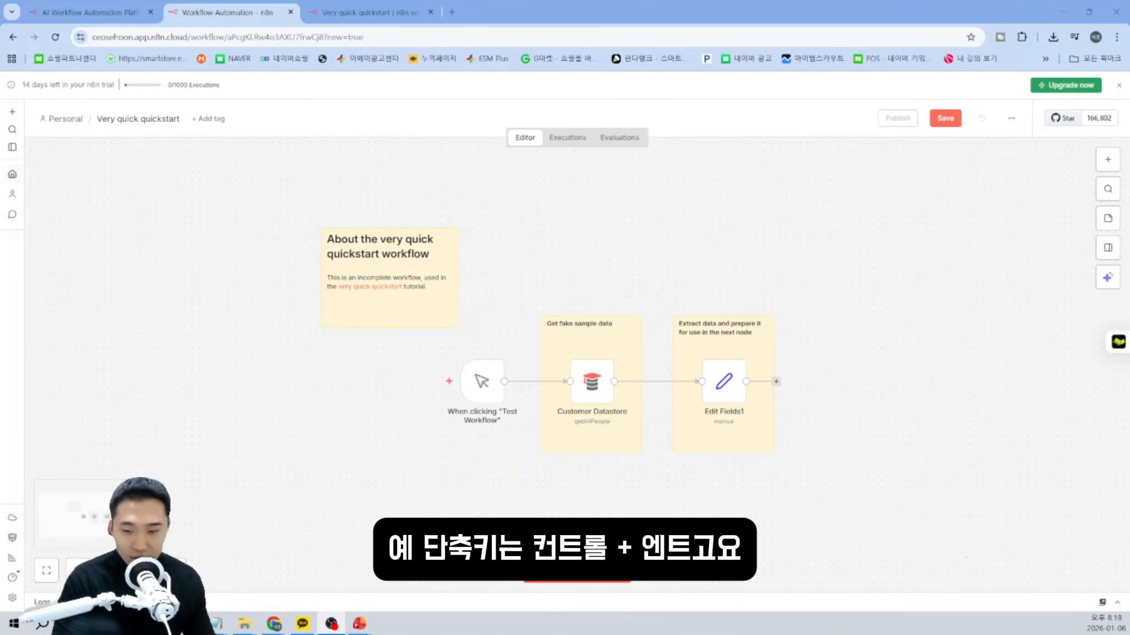
key("ctrl+Return")
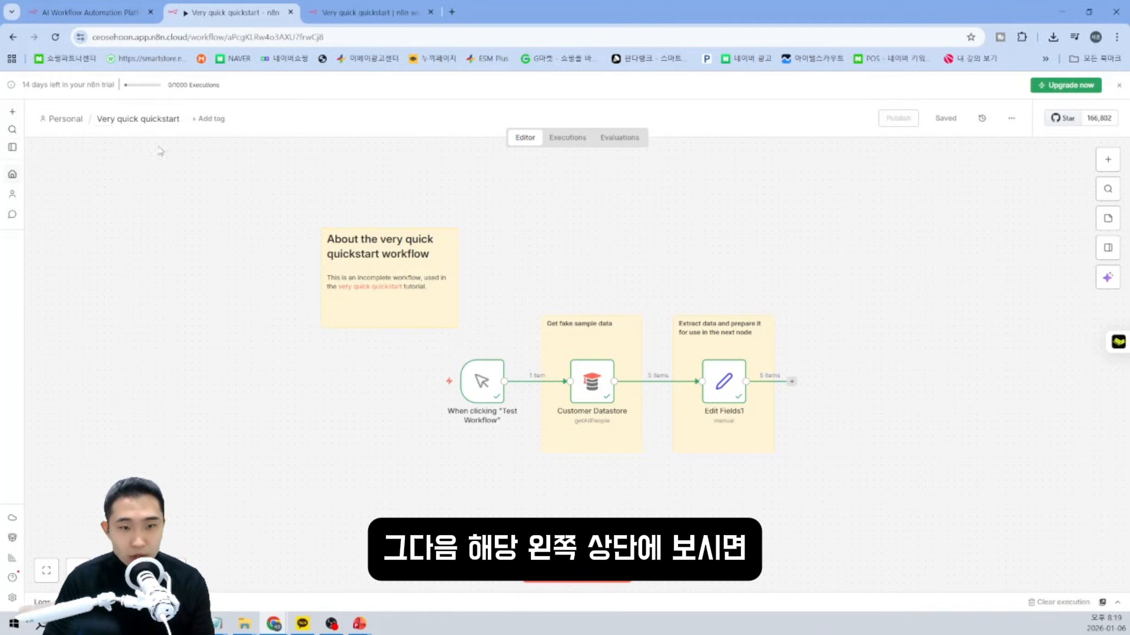
Rename the workflow to 'start workflow'.
left_click(160, 120)
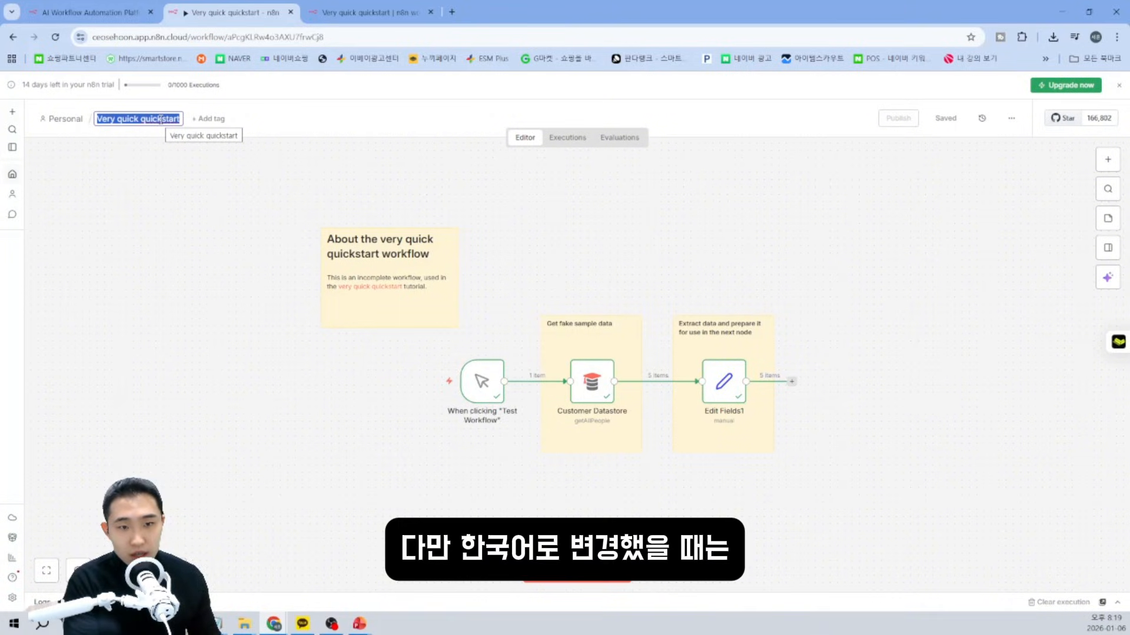
type("한국어")
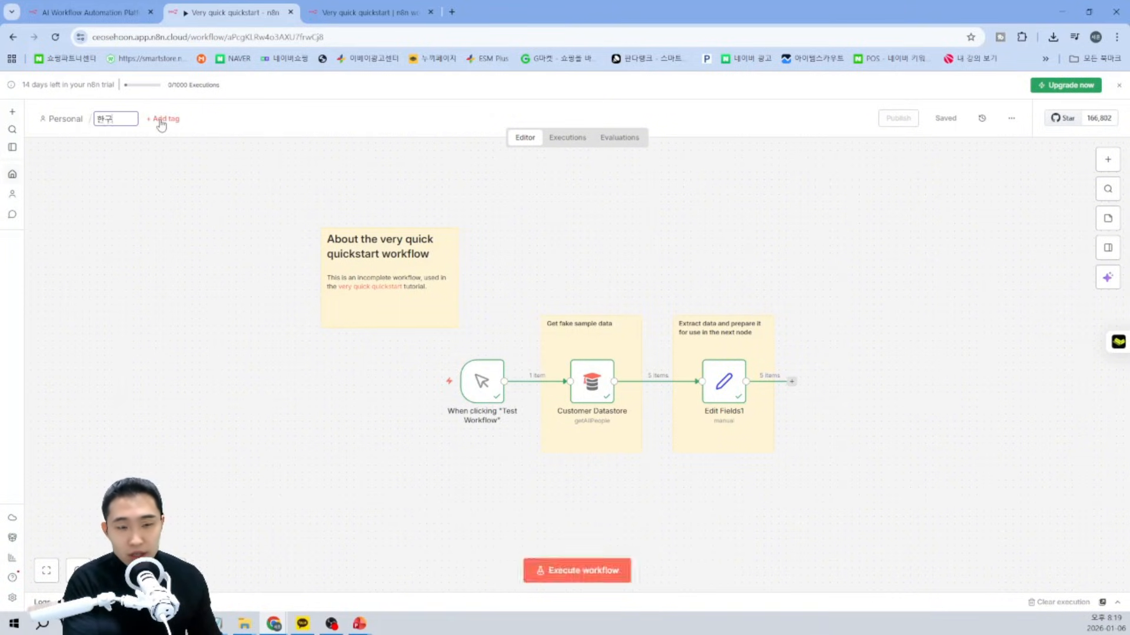
key("BackSpace")
key("BackSpace")
key("BackSpace")
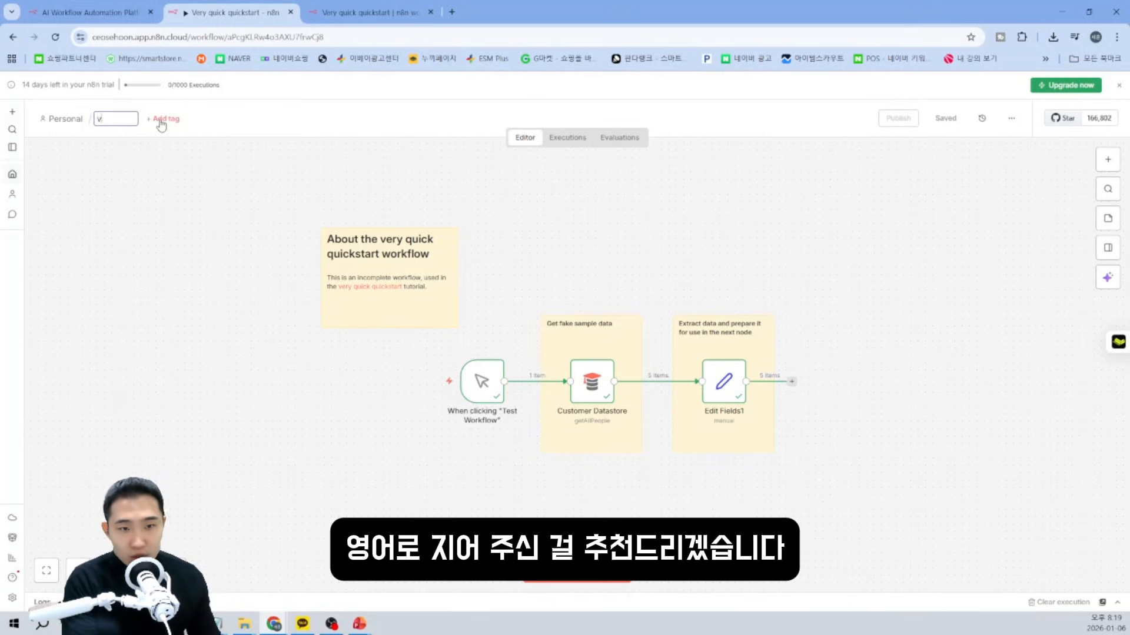
type("start workflow")
key("Return")
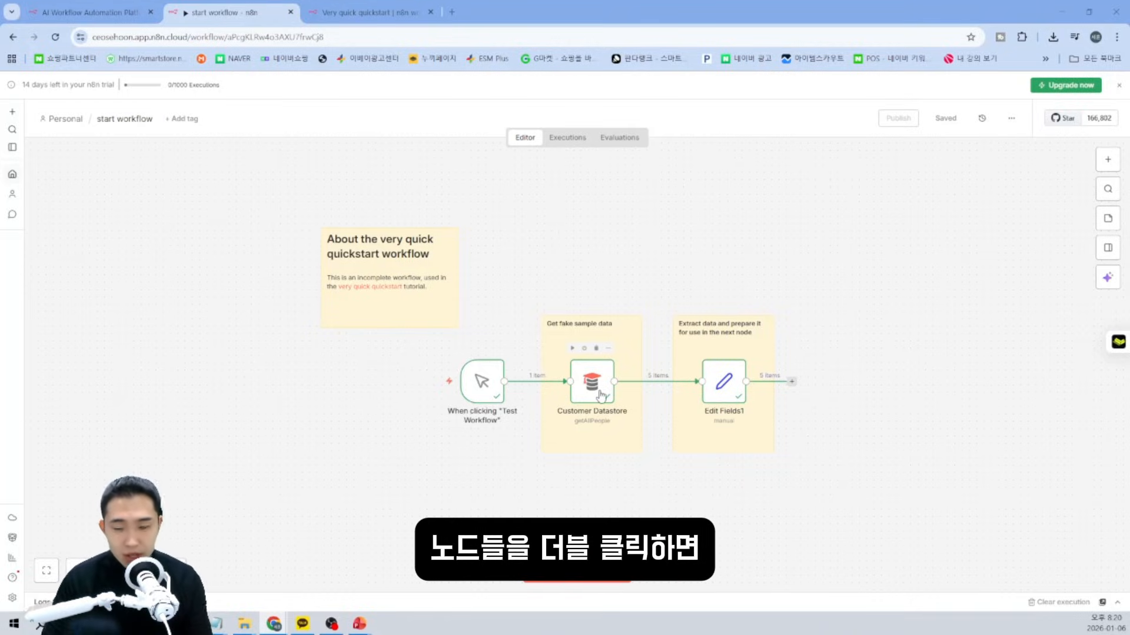
Set the Customer Datastore node's operation to Get One Person and execute it.
double_click(600, 396)
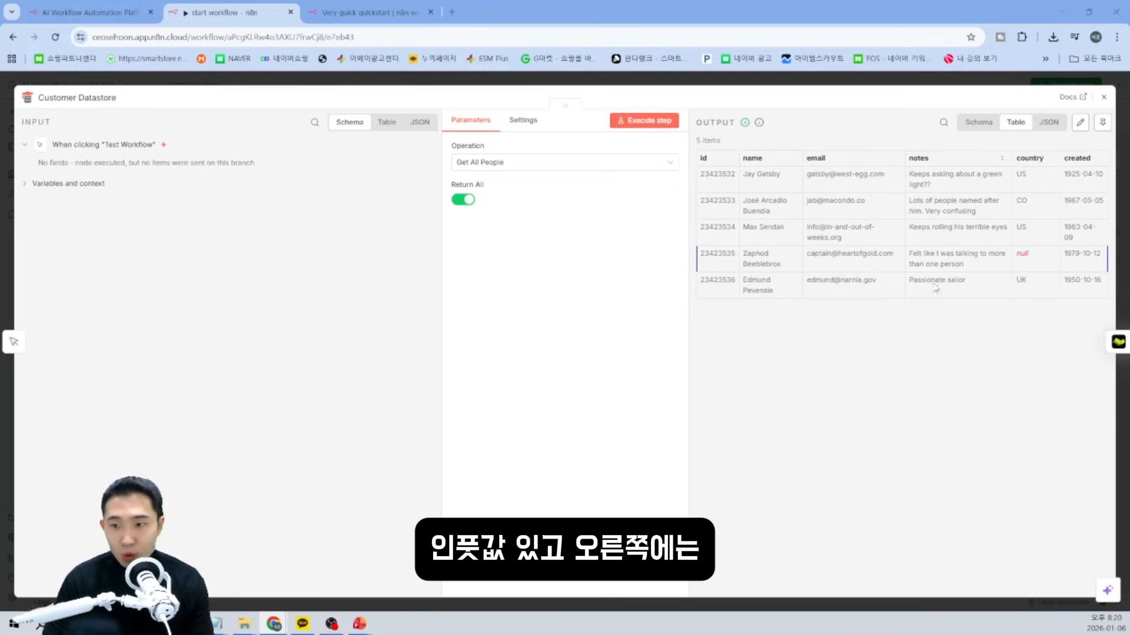
left_click(520, 163)
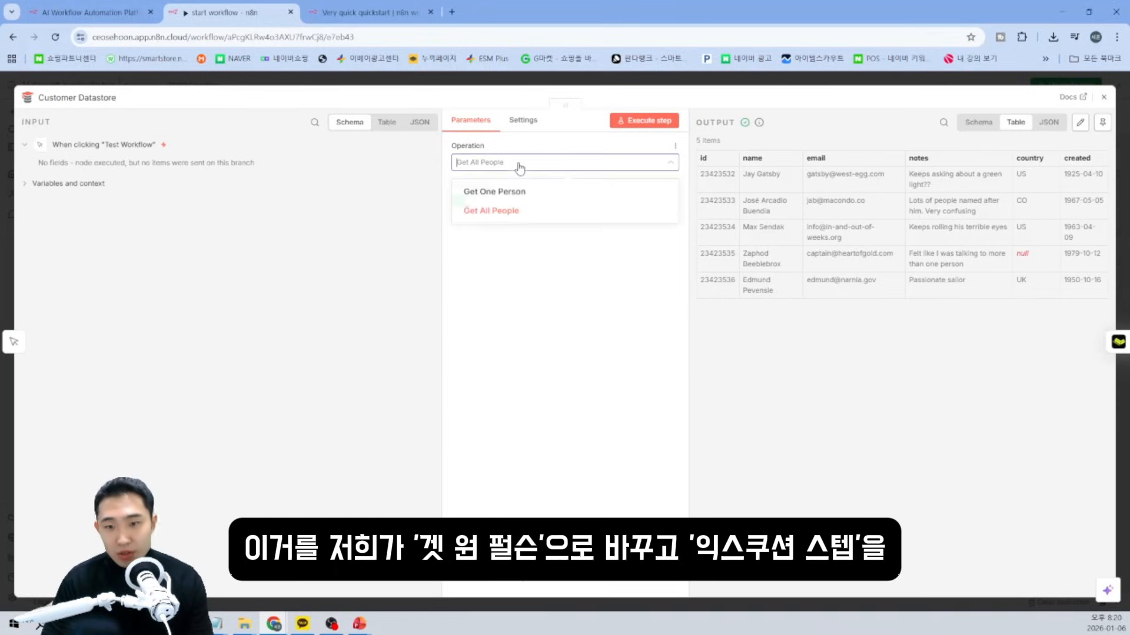
left_click(520, 190)
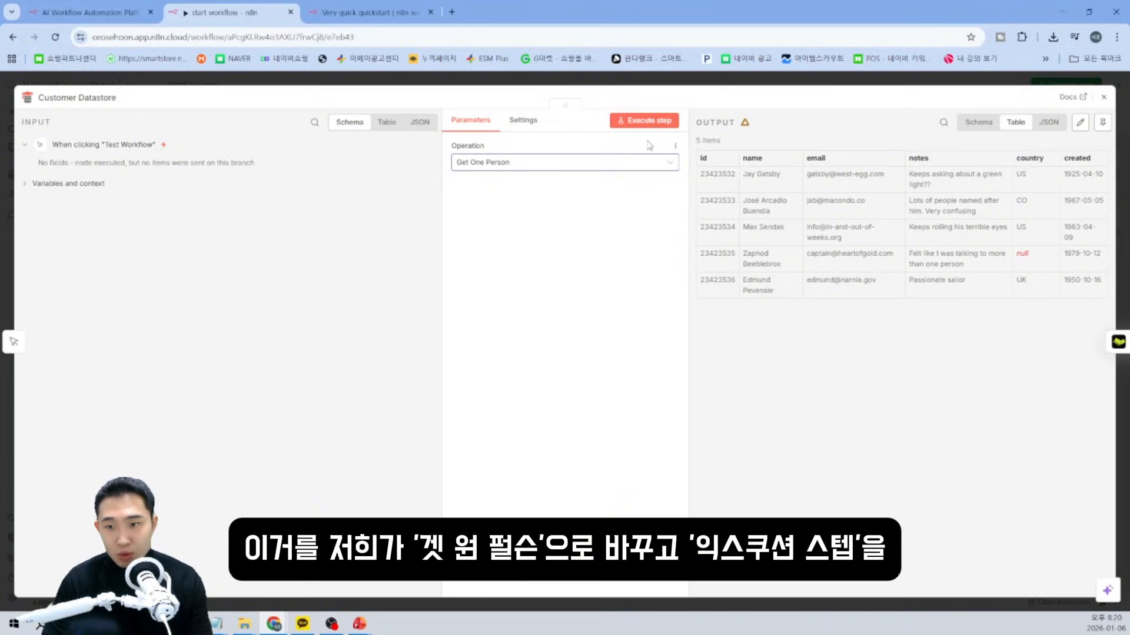
left_click(644, 120)
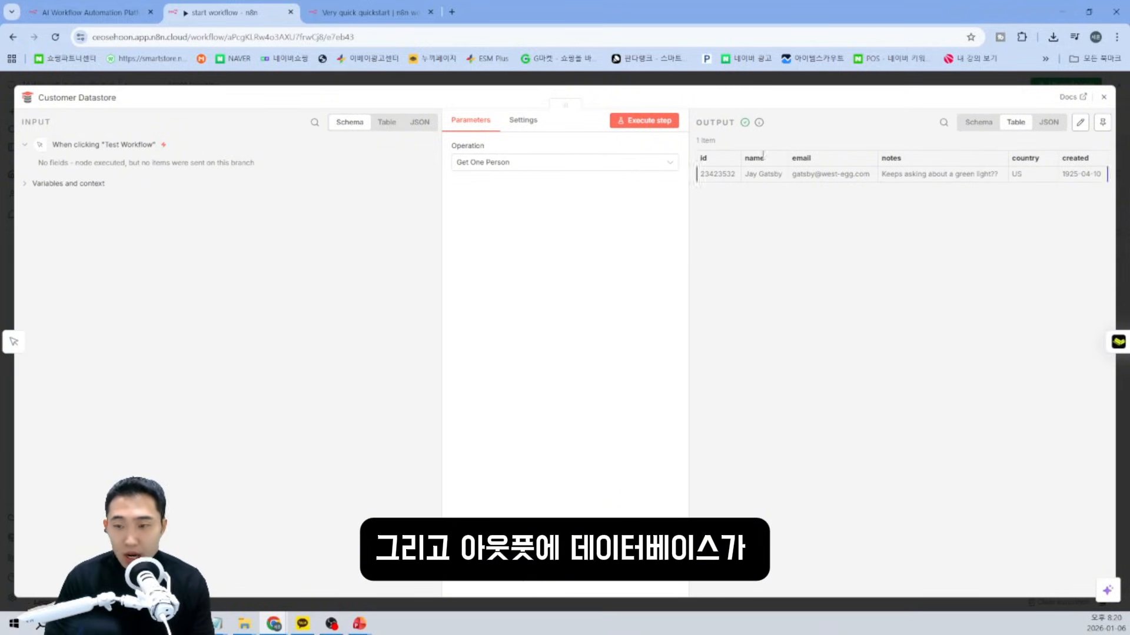
Inspect the returned person record in Schema, Table and JSON views, then nudge Edit Fields1 left.
left_click_drag(699, 174, 1049, 197)
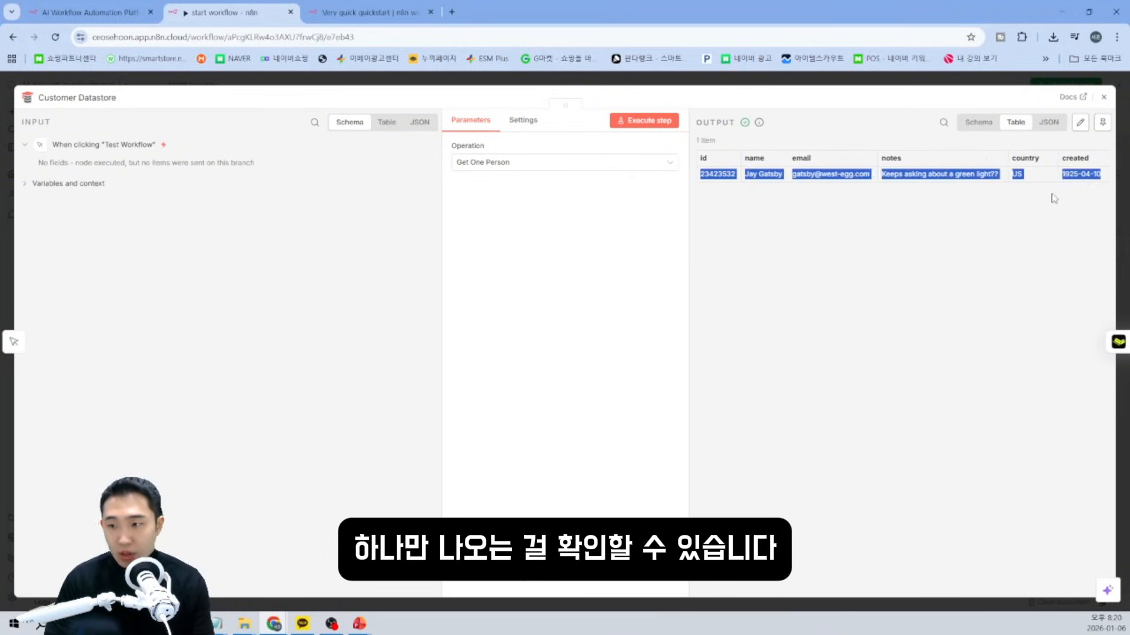
left_click(951, 196)
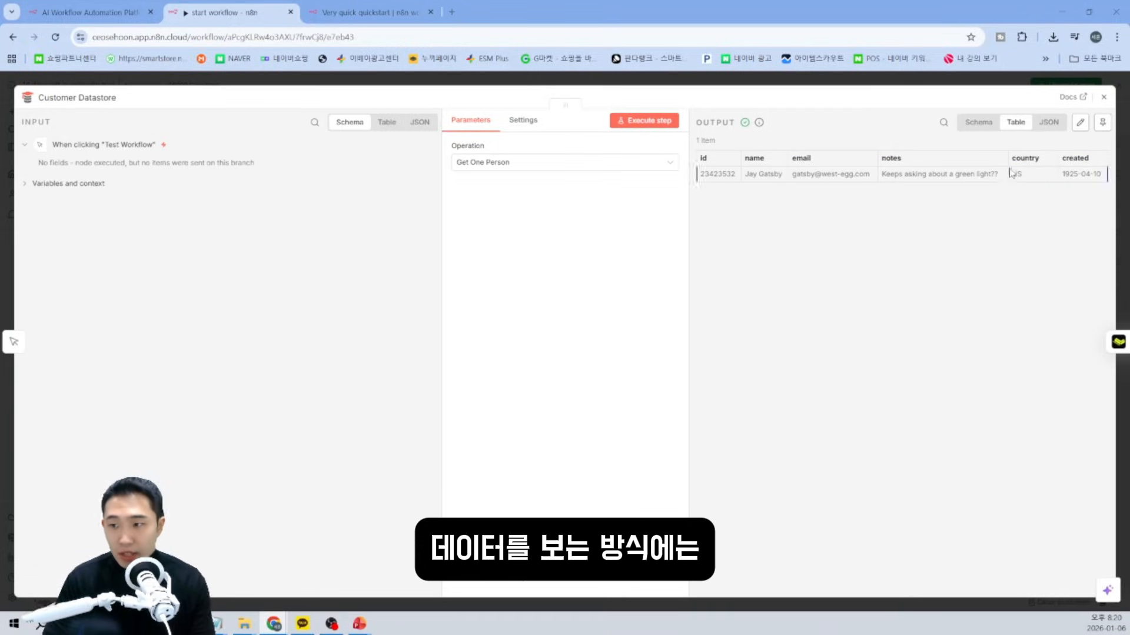
left_click(987, 126)
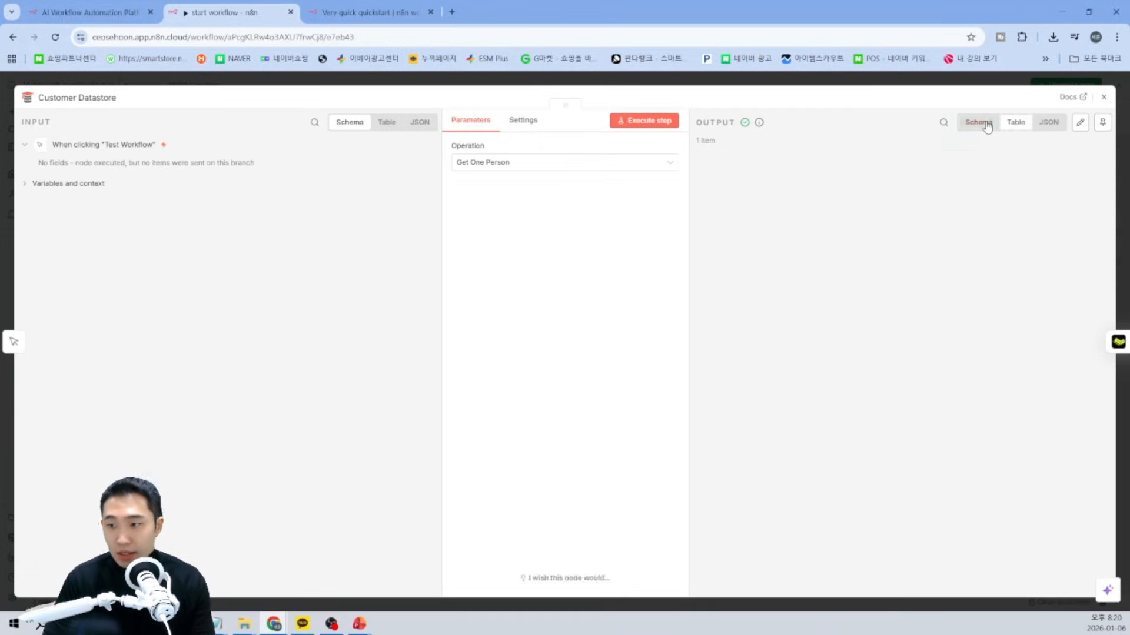
left_click(1023, 122)
left_click(1049, 124)
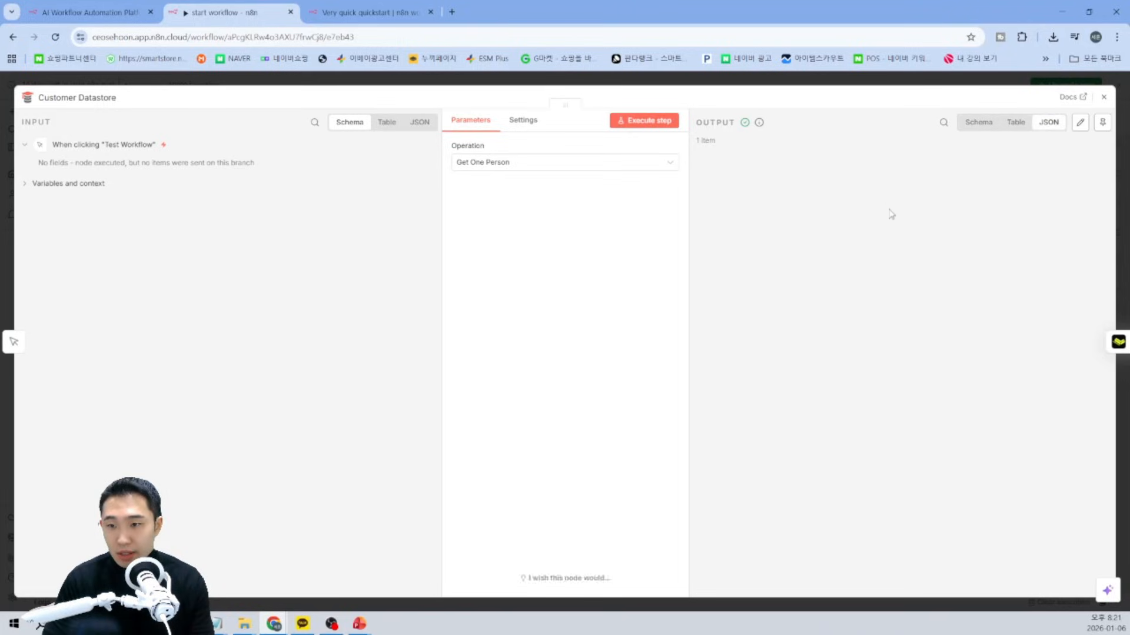
left_click(1014, 131)
left_click(979, 123)
left_click(419, 122)
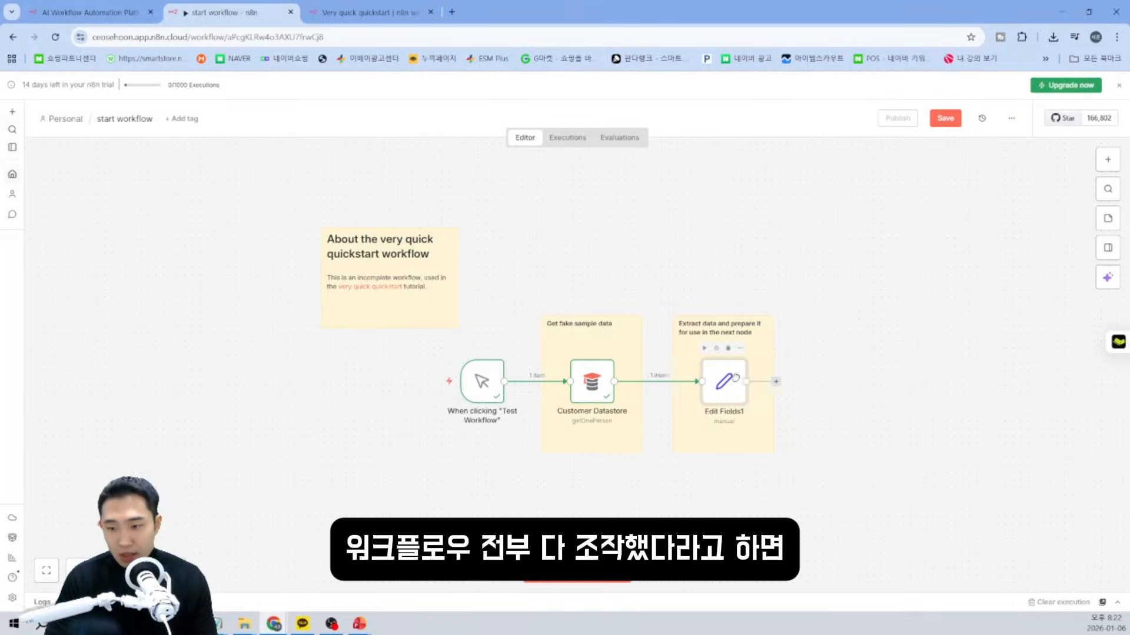
left_click_drag(735, 377, 728, 378)
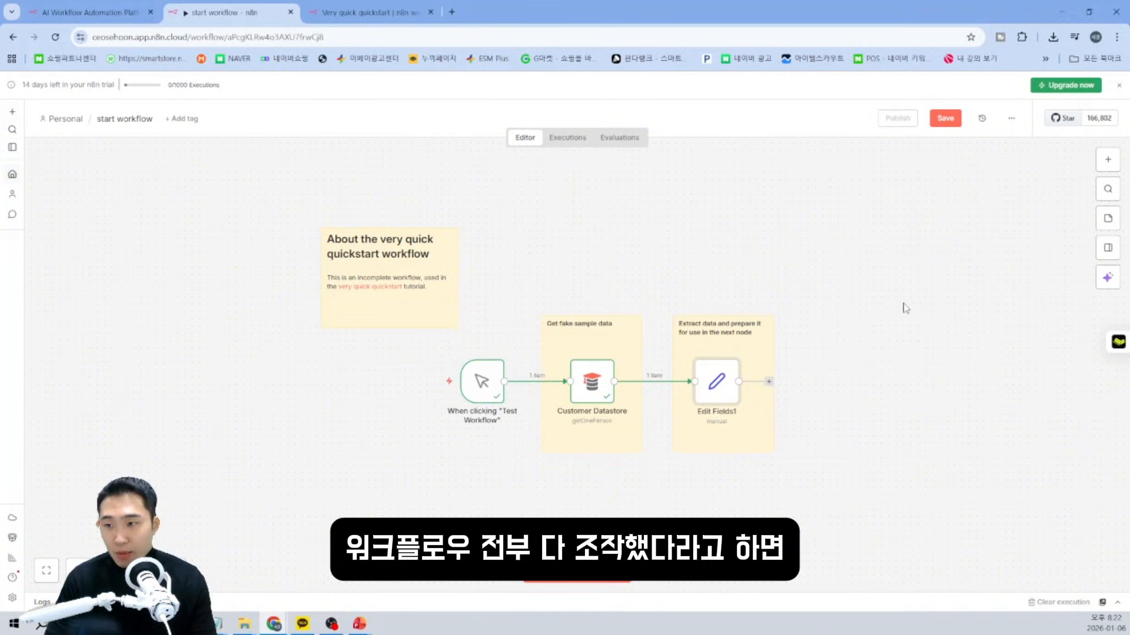
Save the start workflow and review its history and the Jan 6 20:18:40 execution.
left_click(945, 118)
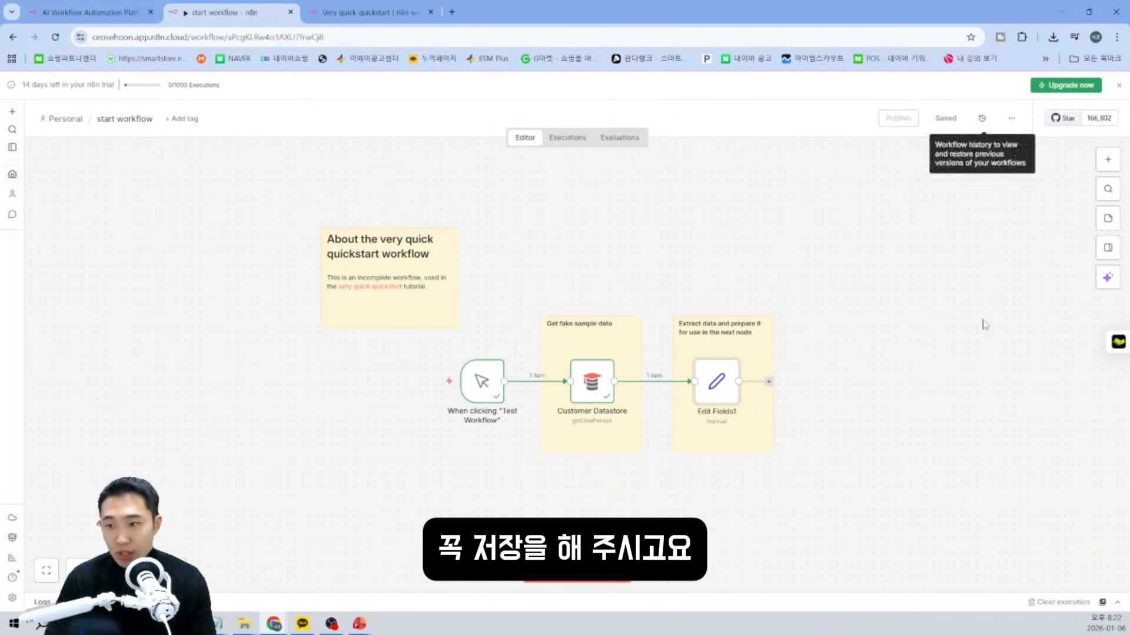
left_click(982, 118)
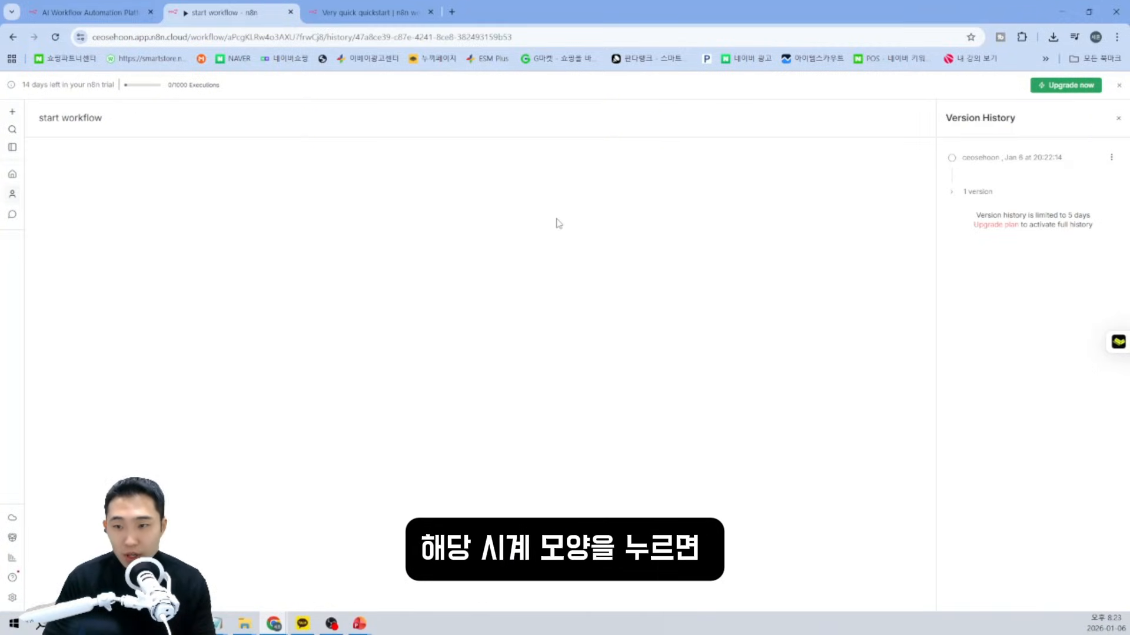
left_click(979, 193)
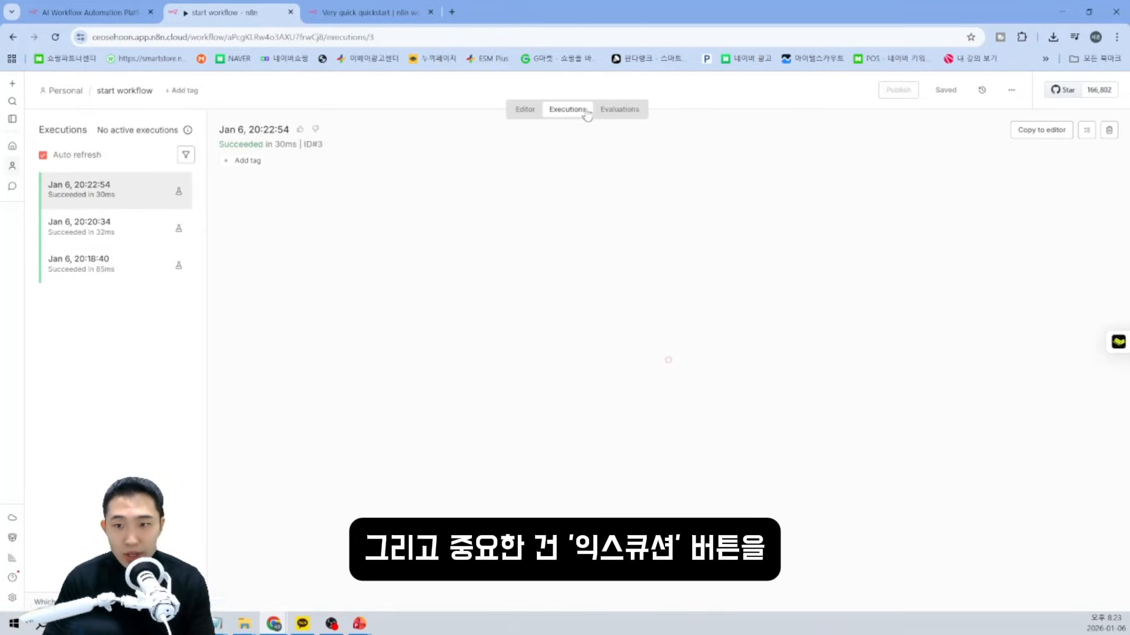
left_click(127, 268)
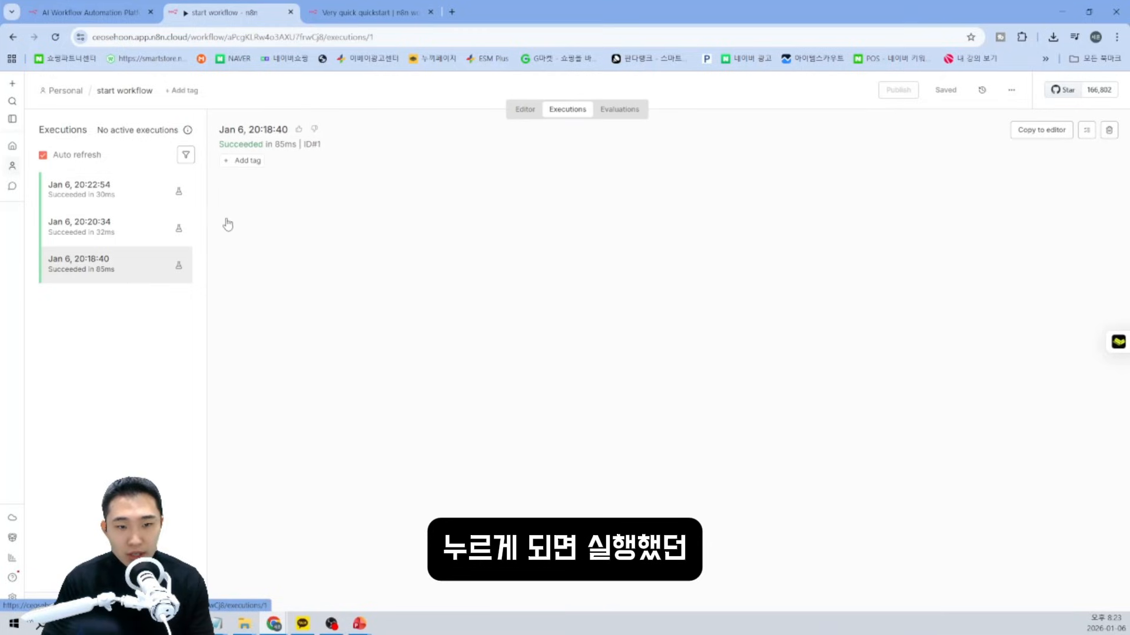
left_click(112, 269)
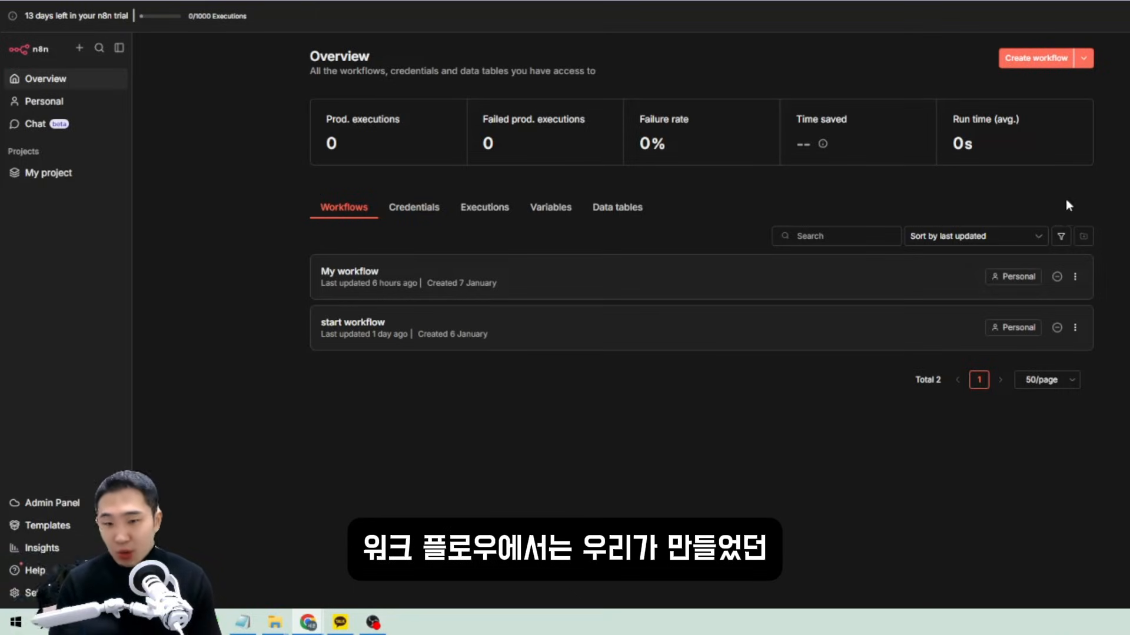
Create a blank workflow, go back to Overview, and show the Credentials list with the OpenAI credits entry.
left_click(1014, 65)
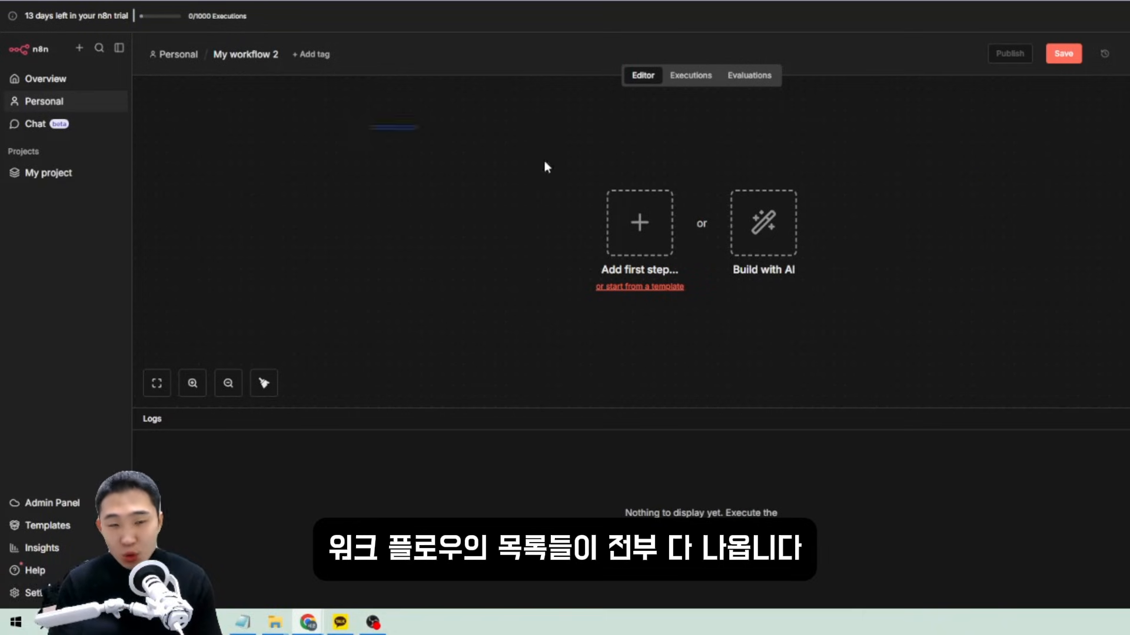
left_click(52, 83)
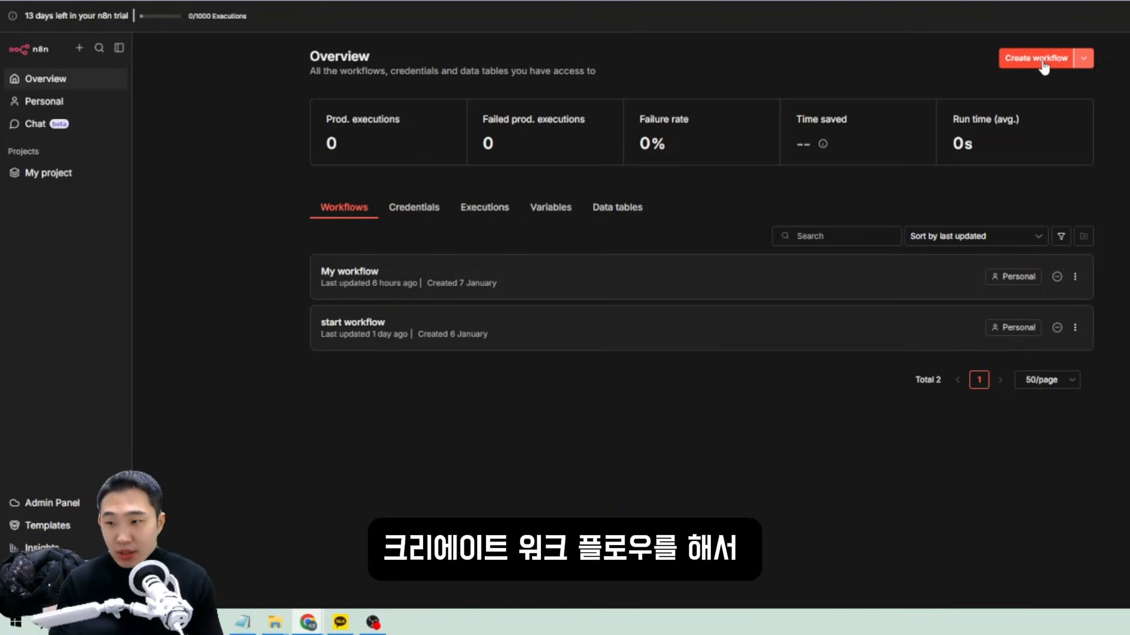
left_click(1083, 57)
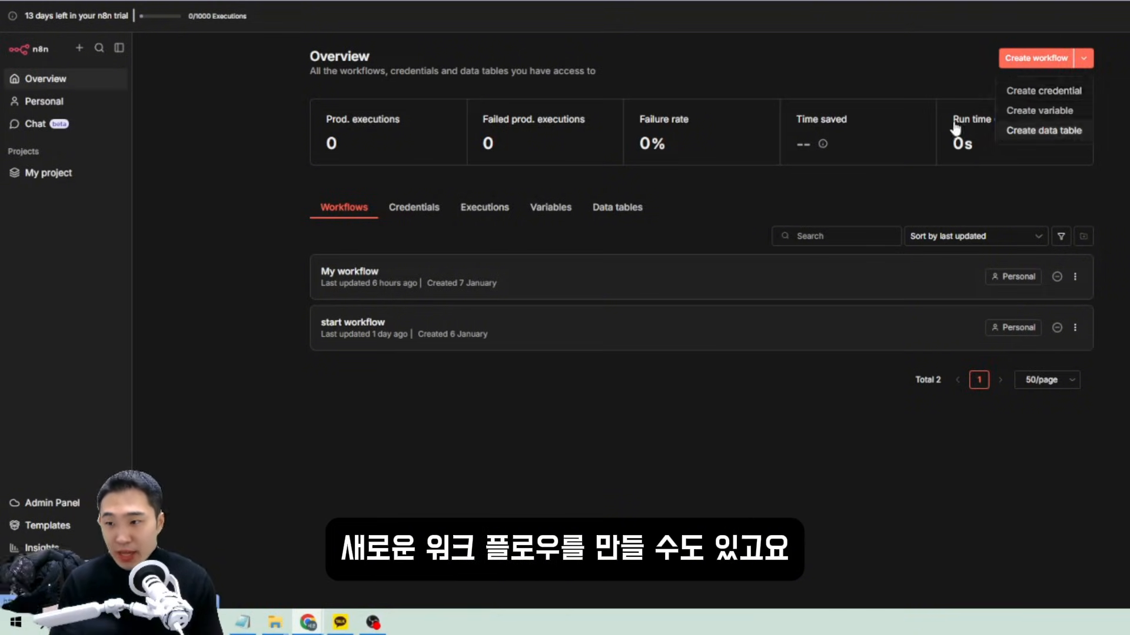
left_click(413, 207)
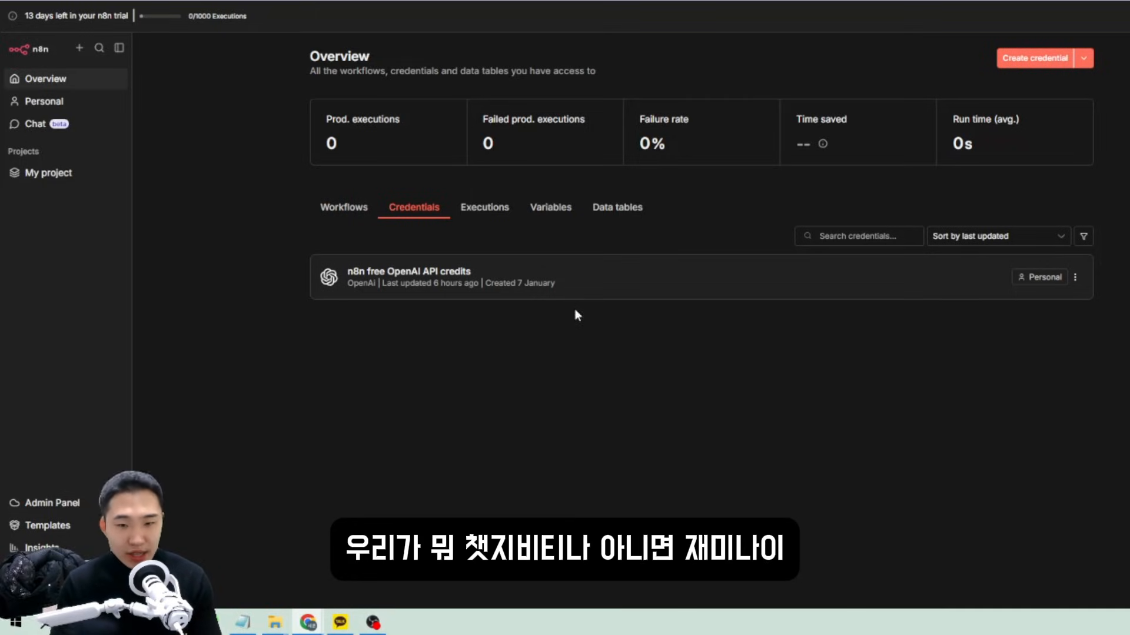
left_click(1085, 60)
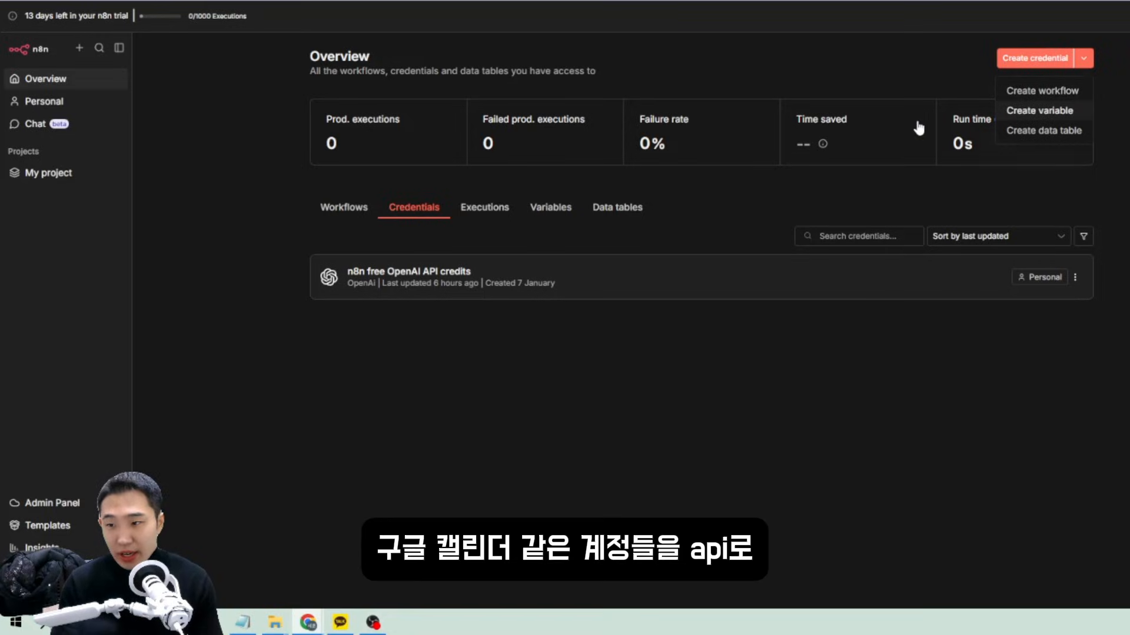
left_click(797, 74)
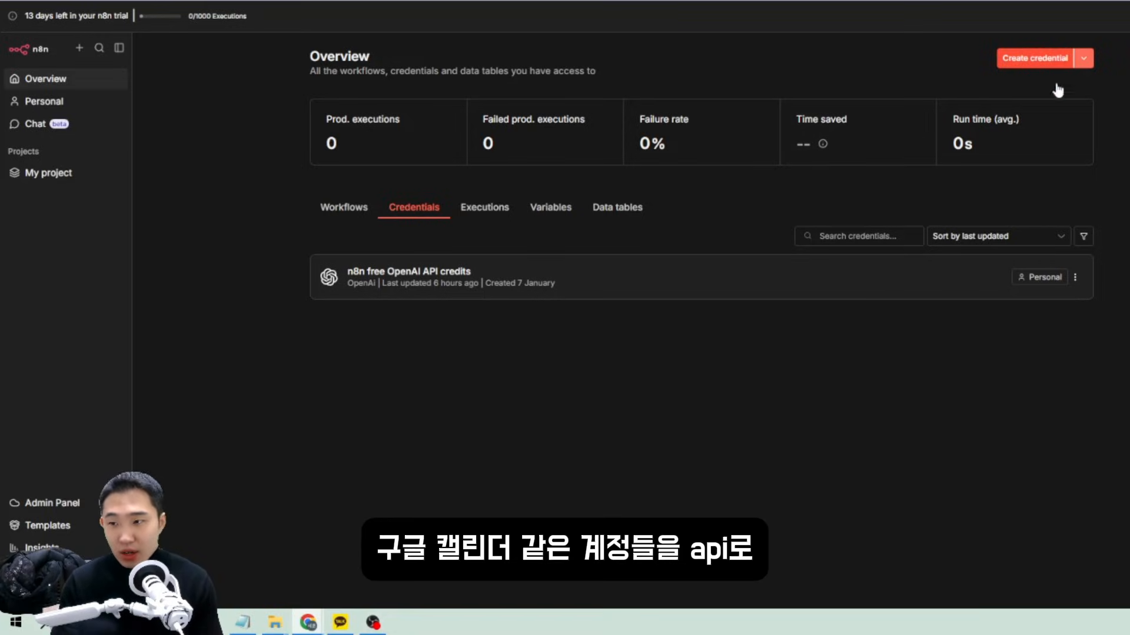
left_click(1056, 58)
Scroll through the app list in the Add new credential dialog.
scroll(618, 385, "down", 3)
scroll(629, 378, "up", 2)
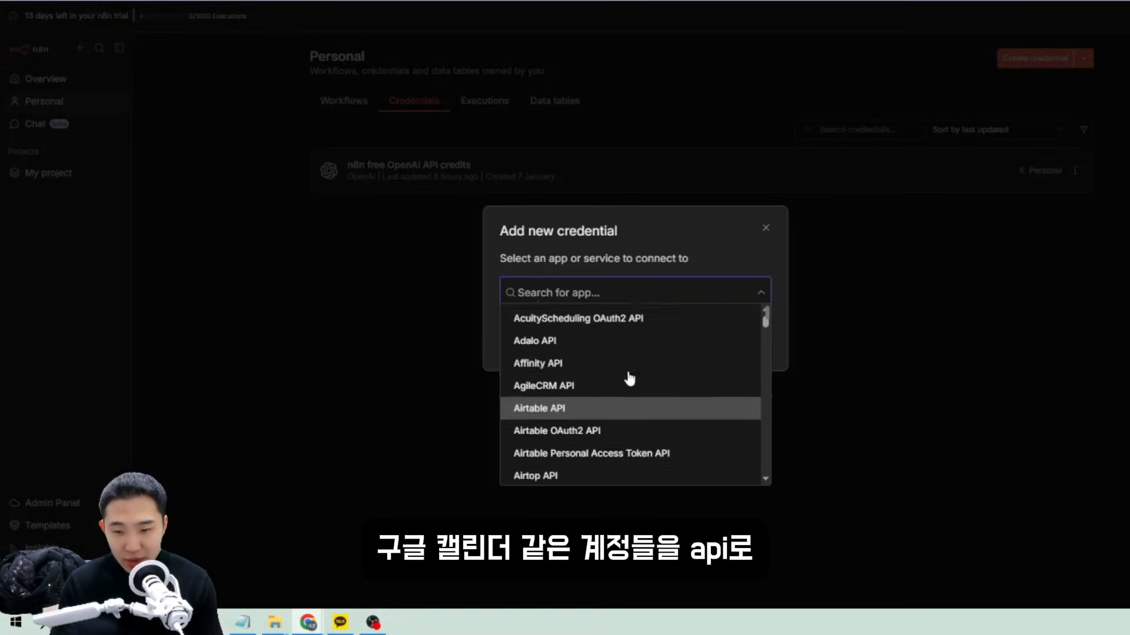
scroll(630, 380, "up", 2)
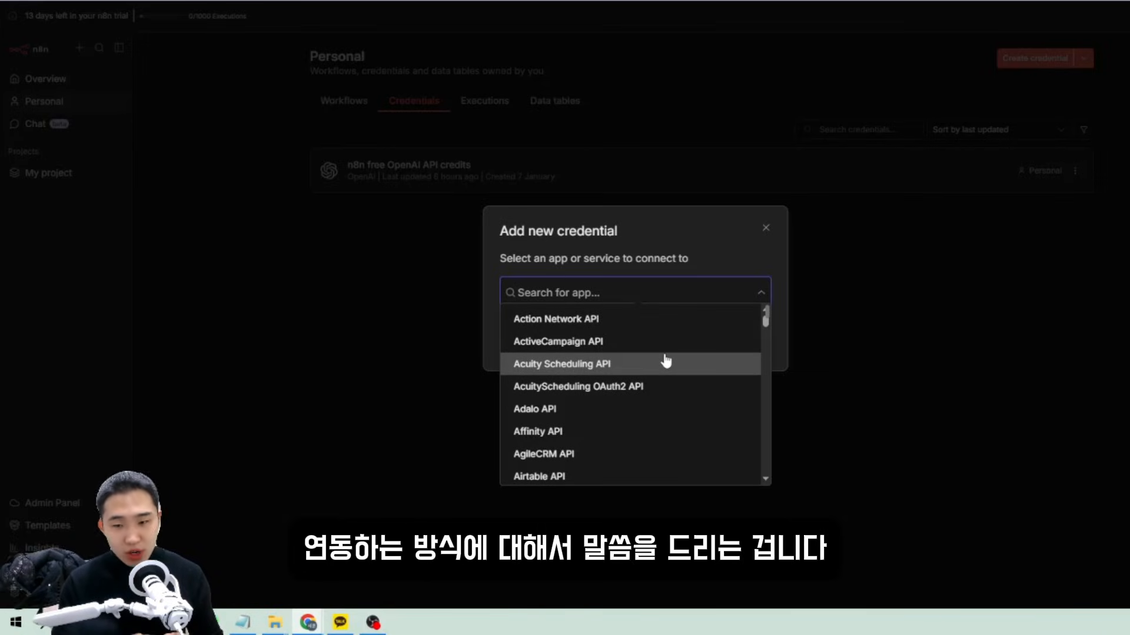
scroll(663, 365, "down", 10)
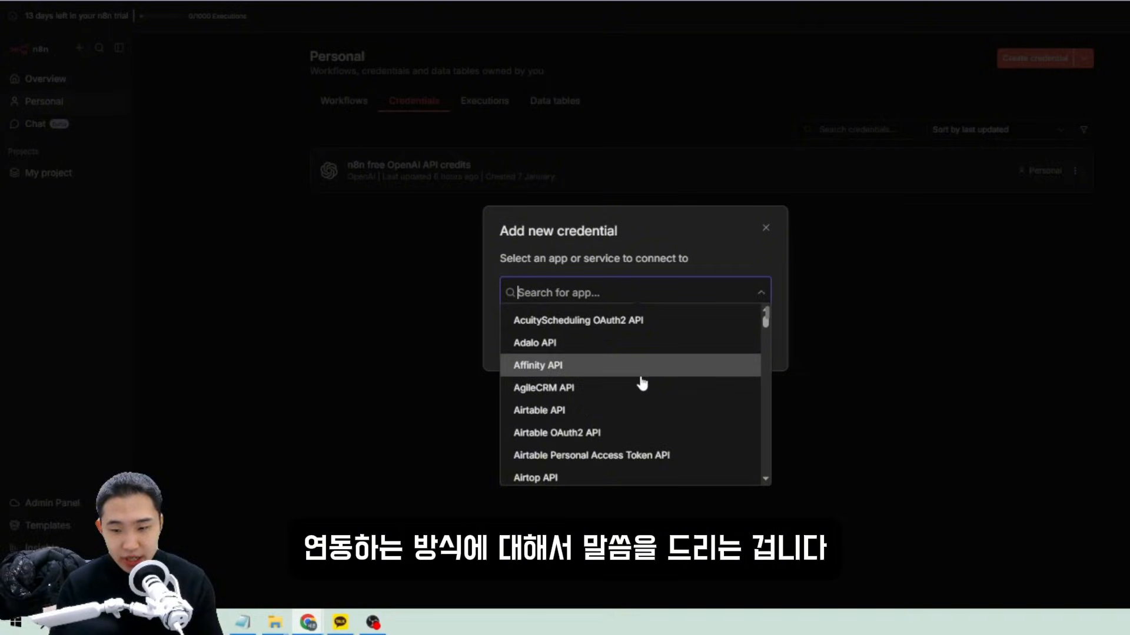
scroll(644, 377, "down", 10)
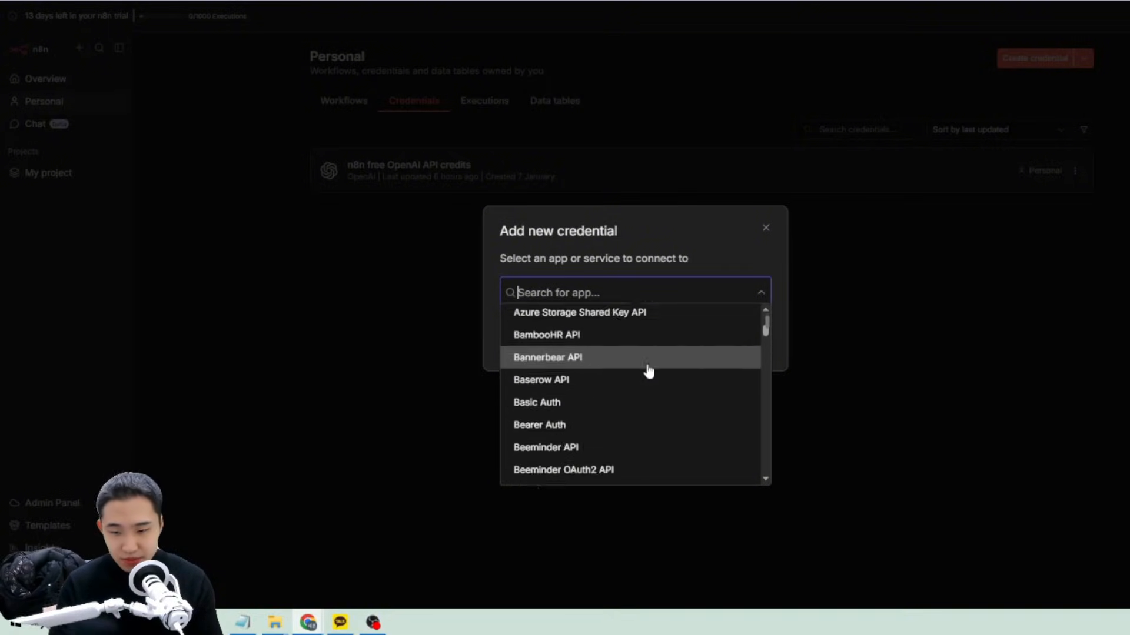
scroll(639, 332, "down", 3)
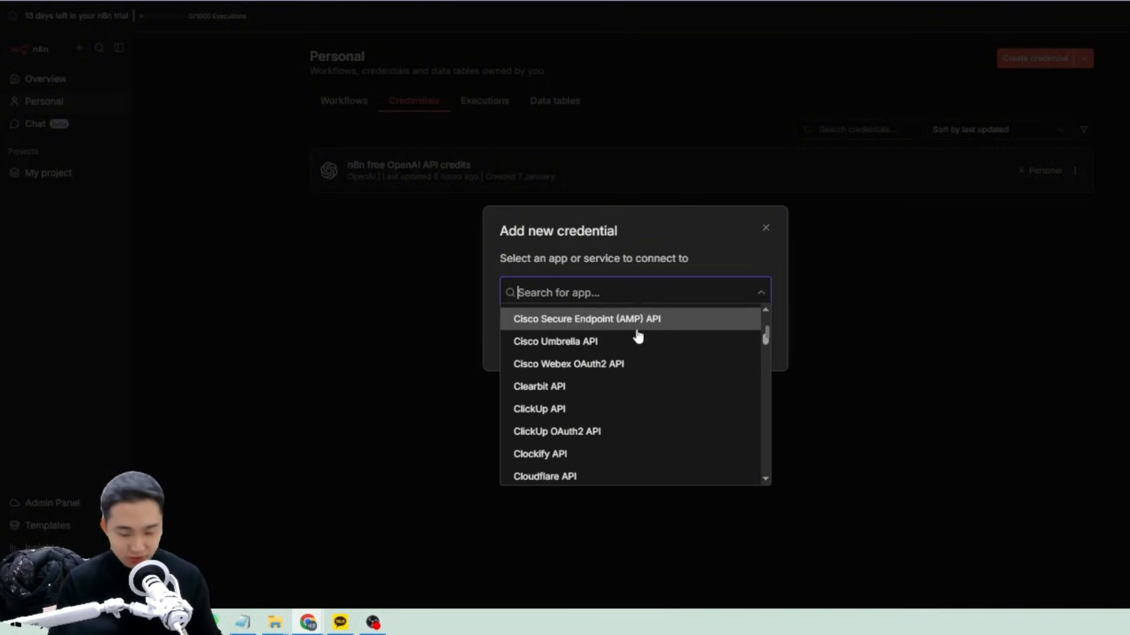
Search for 'google', browse the Google credential entries, and close the dialog.
type("ool")
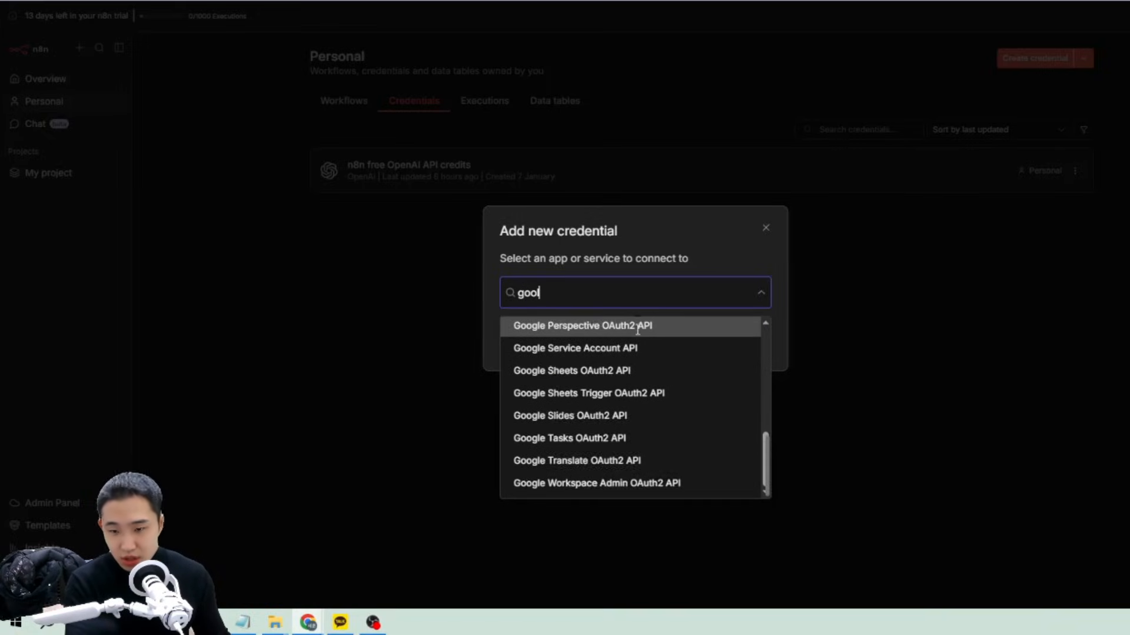
key("BackSpace")
type("gle")
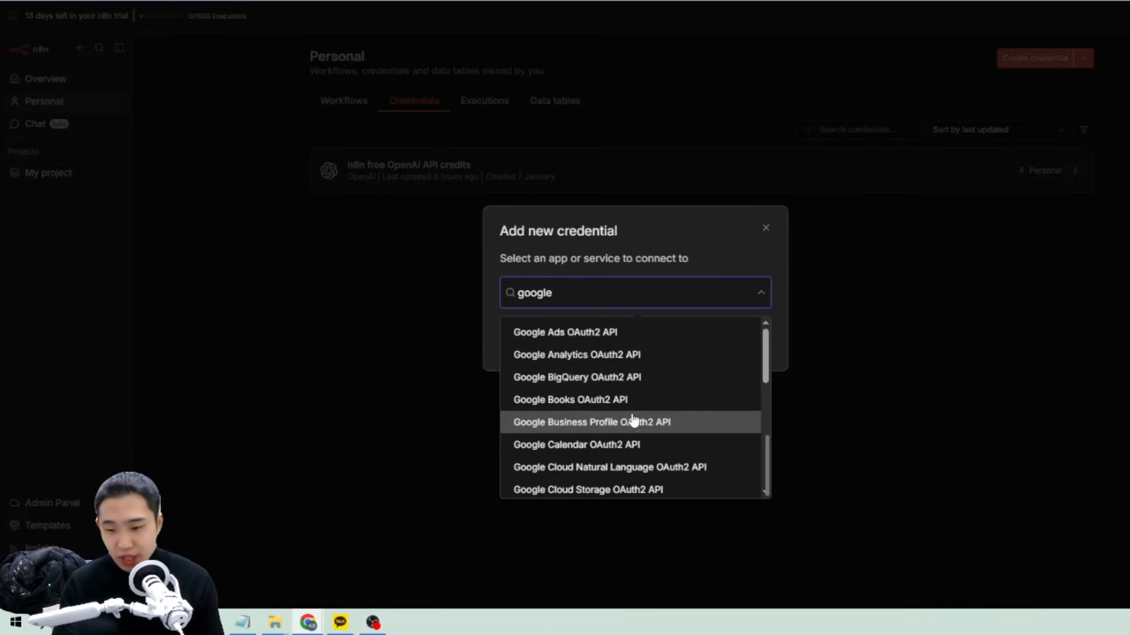
scroll(633, 426, "down", 1)
scroll(653, 424, "down", 1)
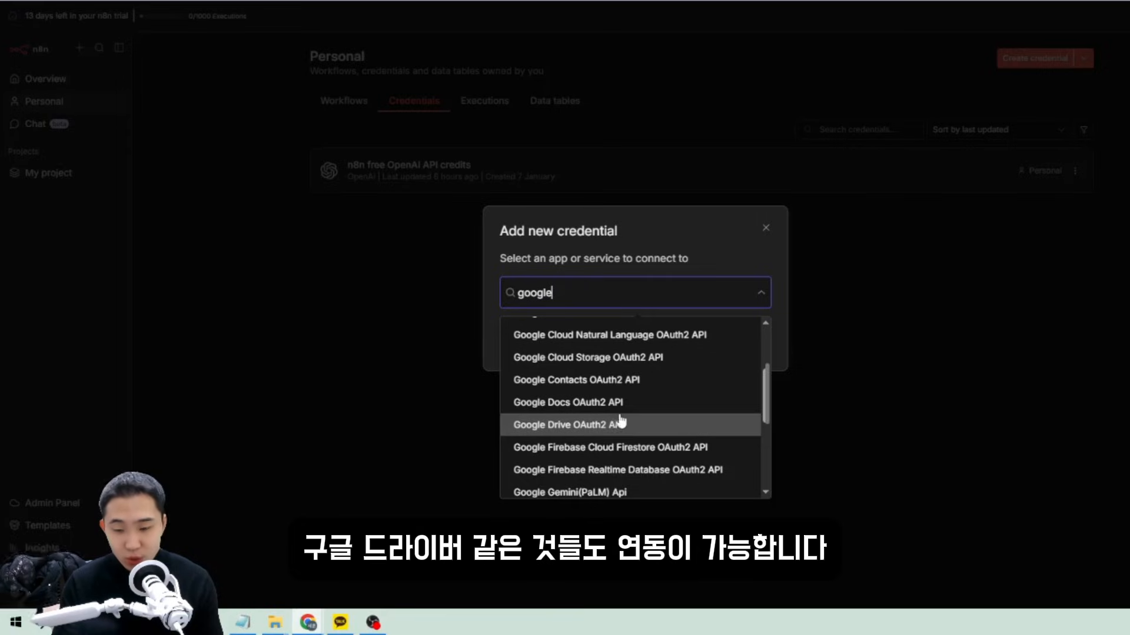
scroll(624, 421, "down", 1)
scroll(656, 453, "down", 1)
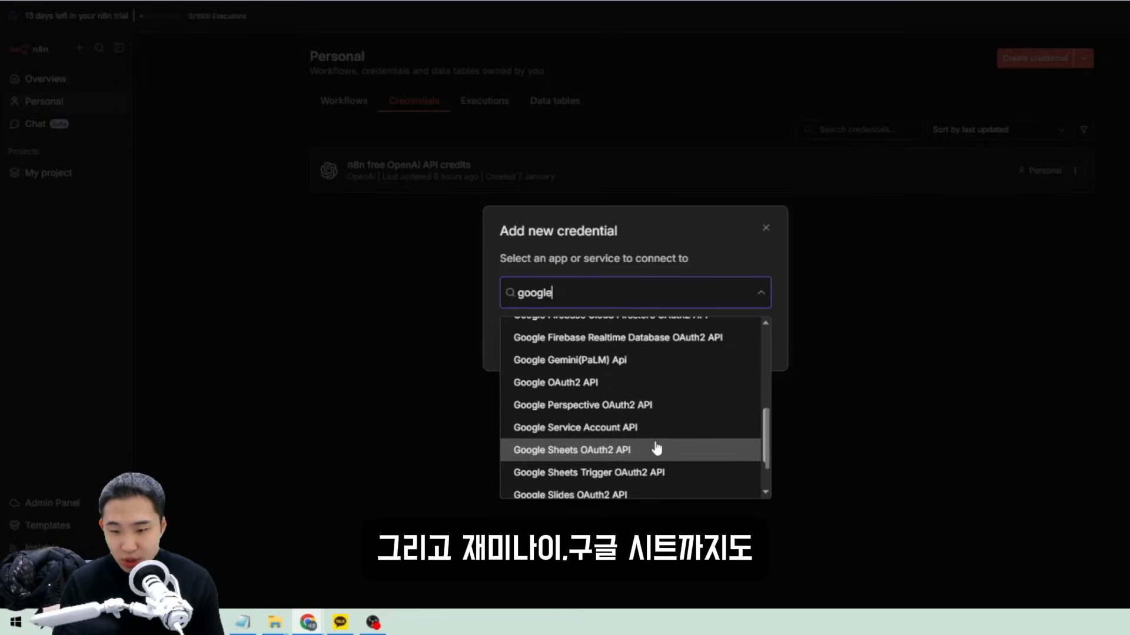
scroll(528, 377, "down", 1)
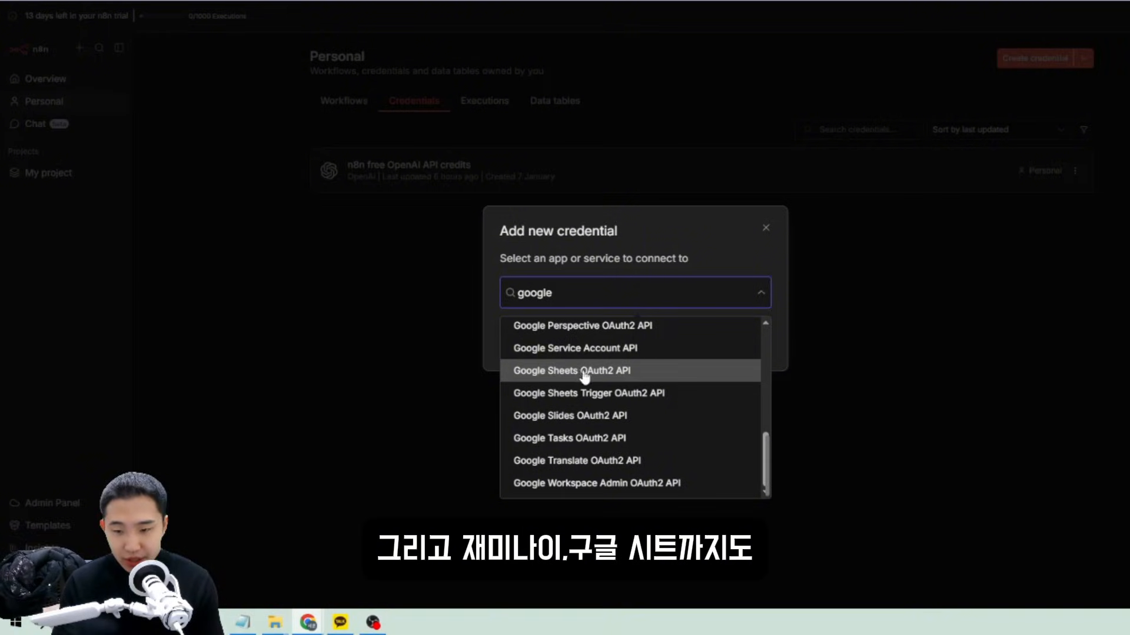
left_click(583, 271)
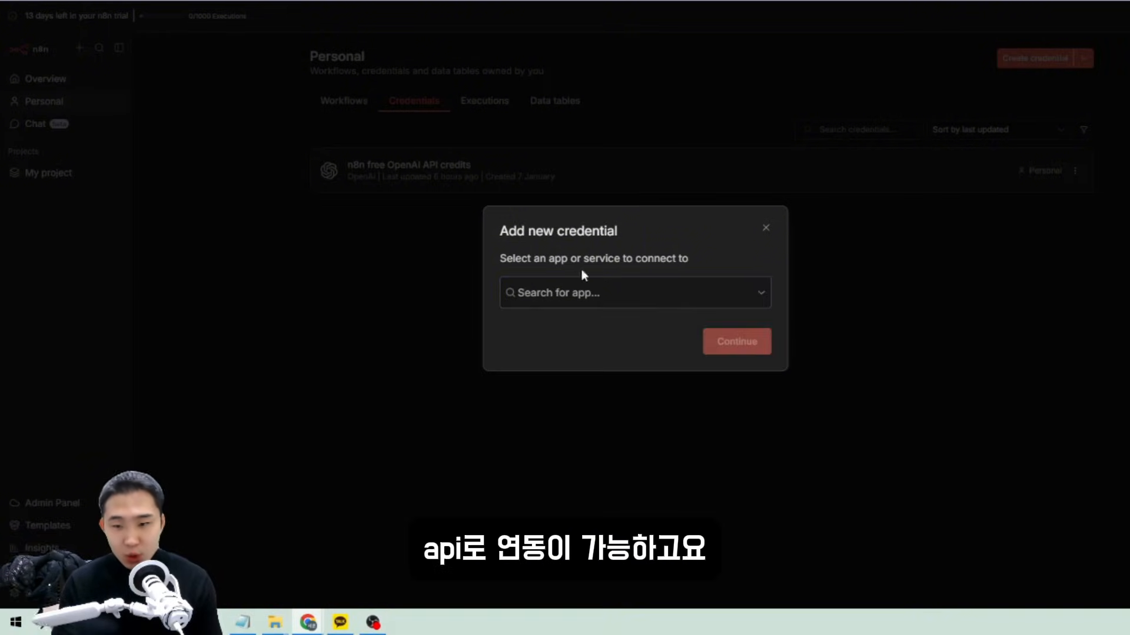
left_click(765, 229)
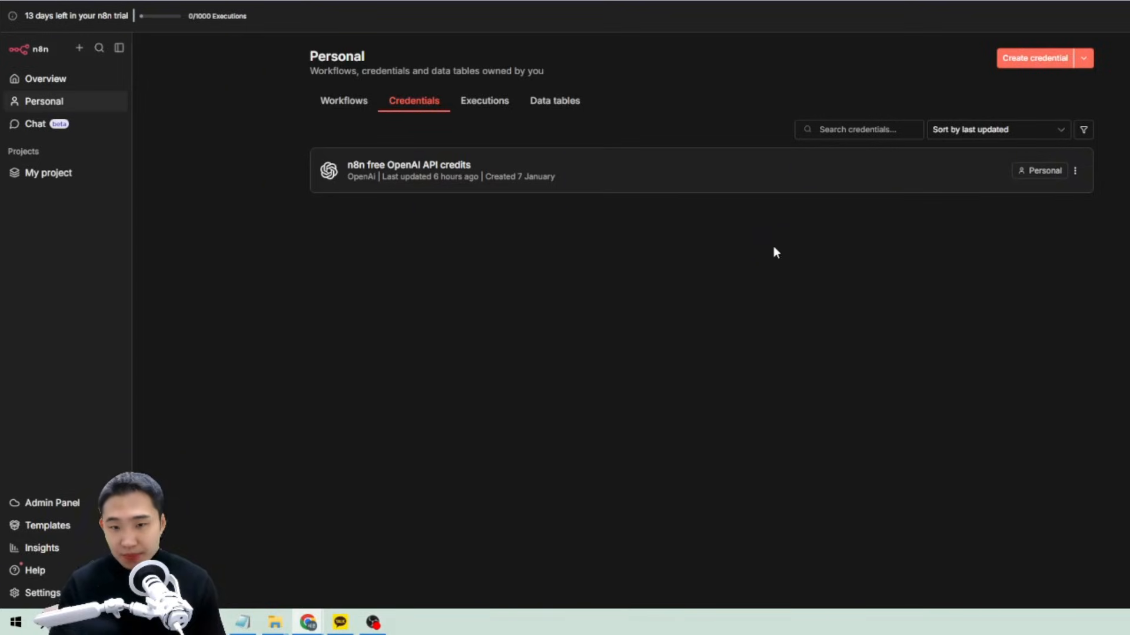
Review past executions, open one of My workflow's runs, then return to the editor.
left_click(503, 104)
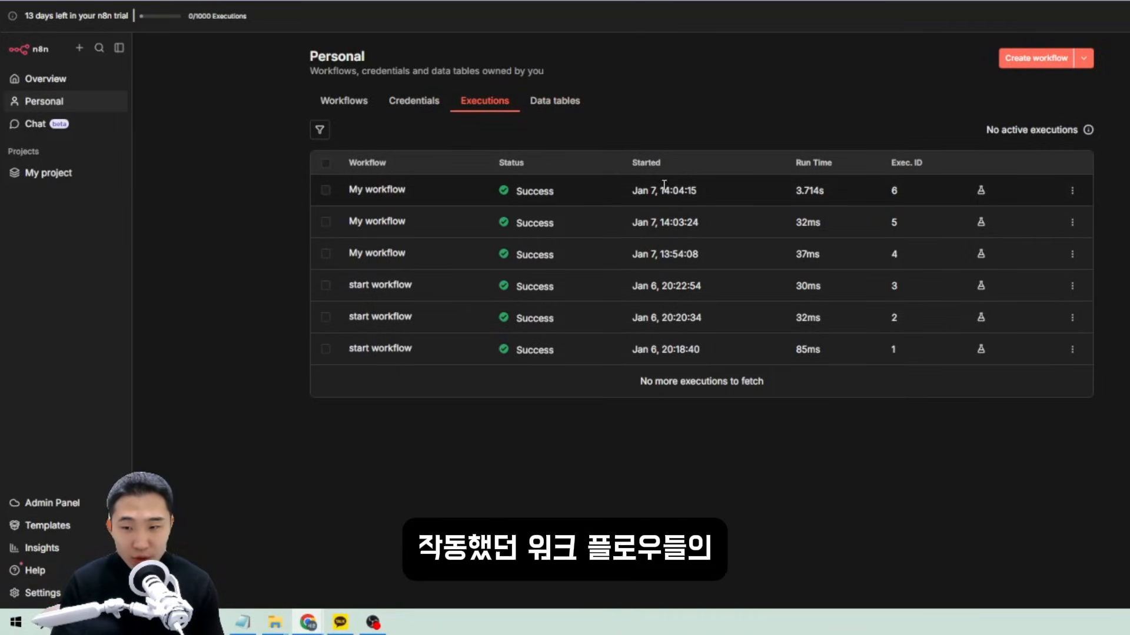
left_click(384, 194)
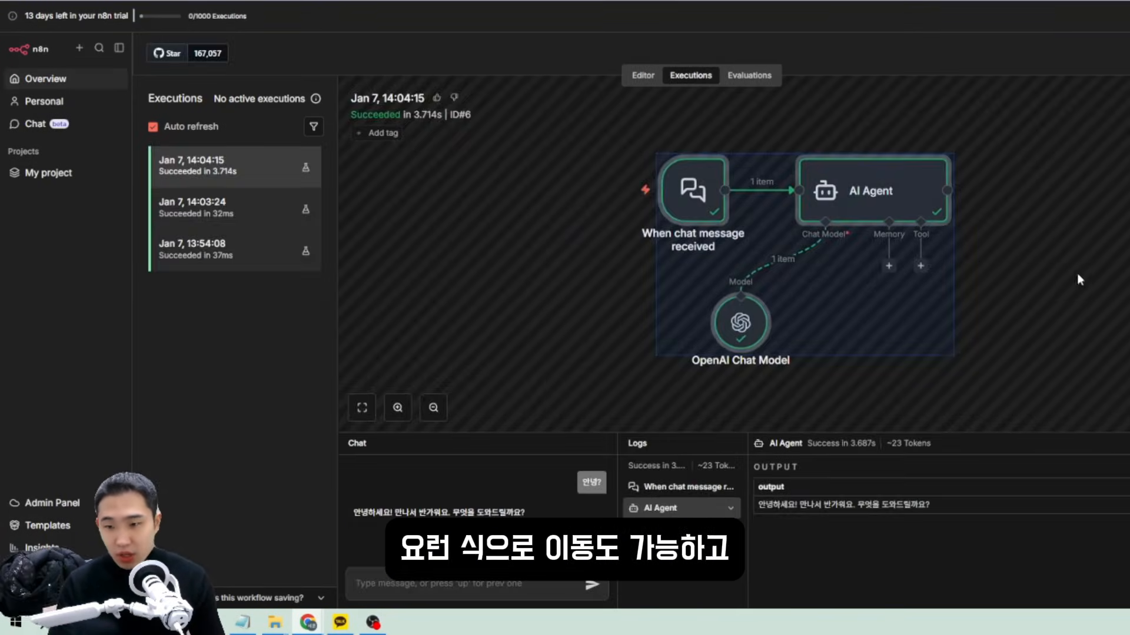
left_click(642, 82)
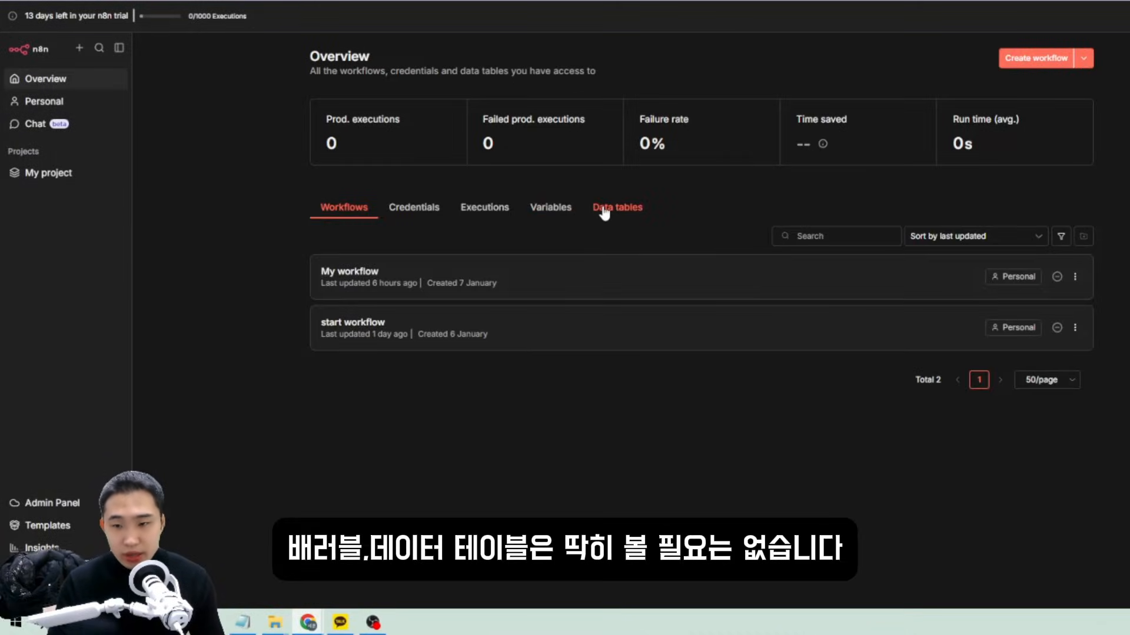
Look over the Data tables and Variables tabs, then switch to the Personal workspace.
left_click(604, 212)
left_click(565, 210)
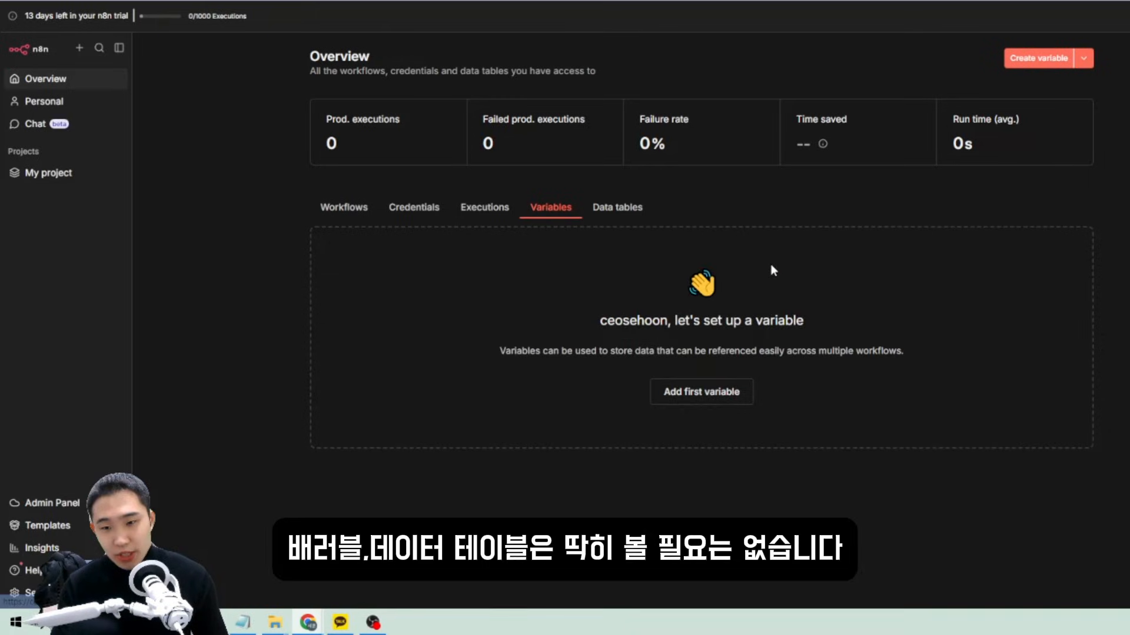
left_click(47, 105)
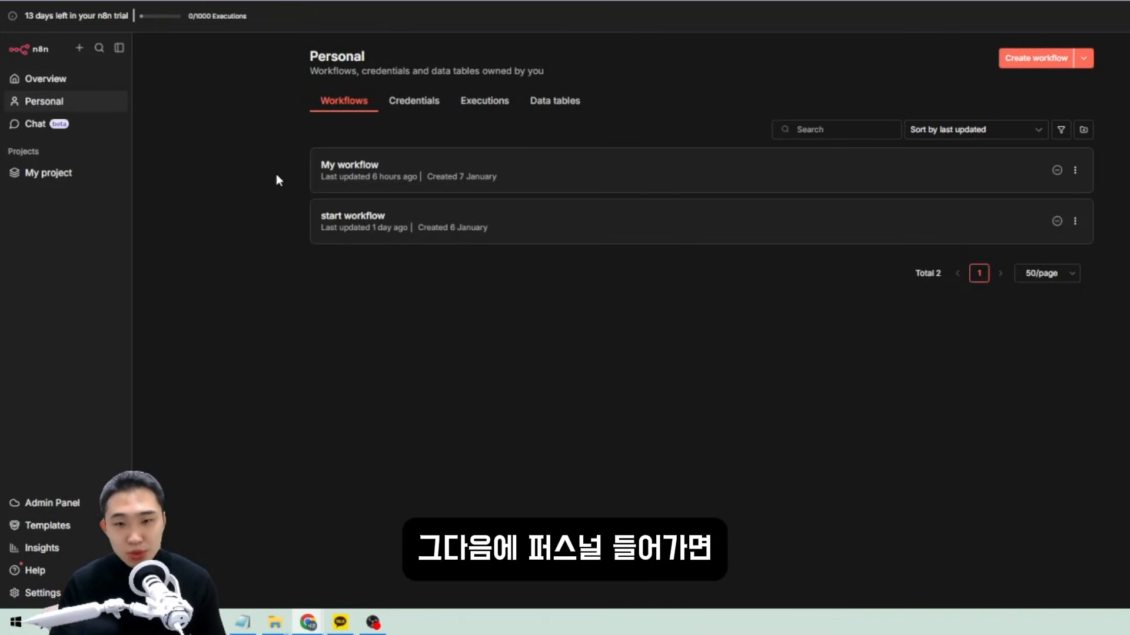
Open the + create menu to reveal its Project option.
left_click(83, 52)
mouse_move(158, 127)
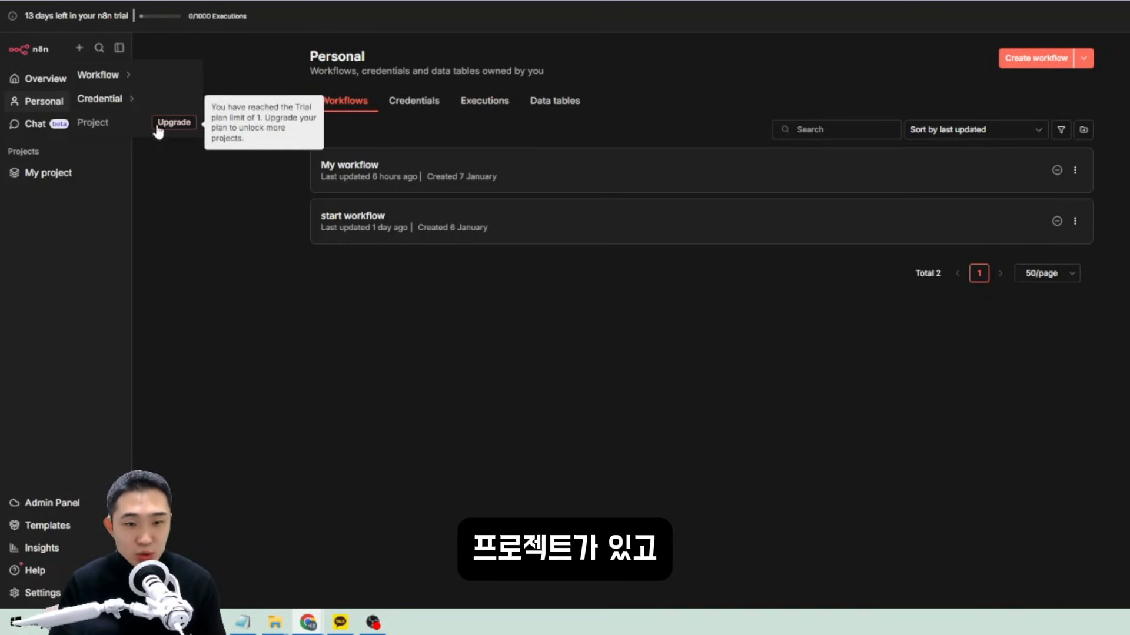
left_click(168, 193)
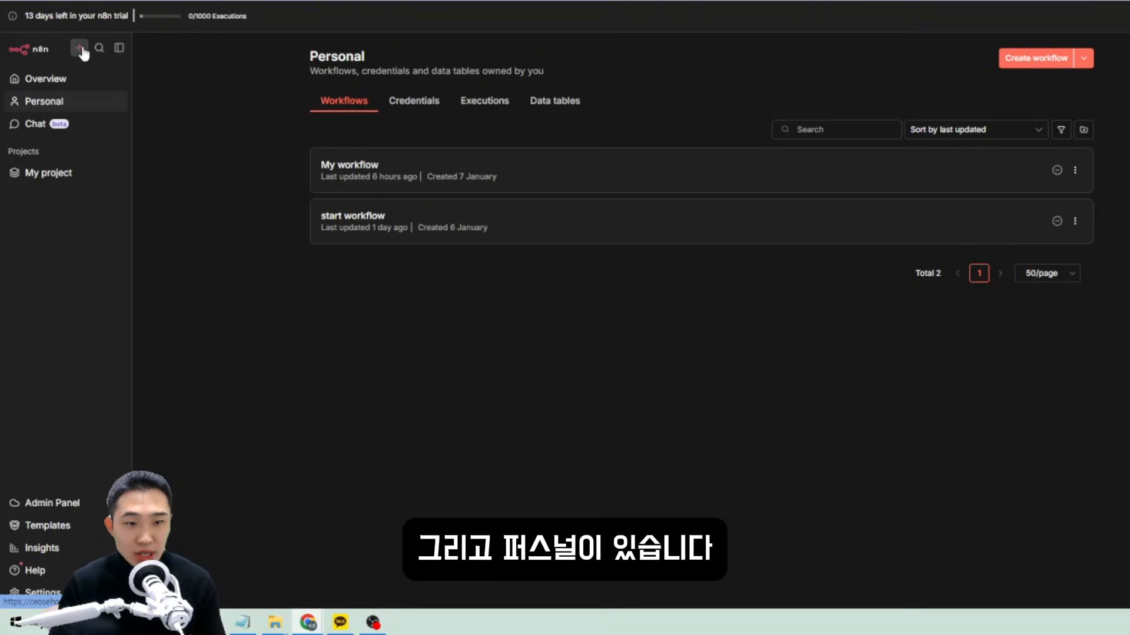
left_click(80, 52)
left_click(51, 107)
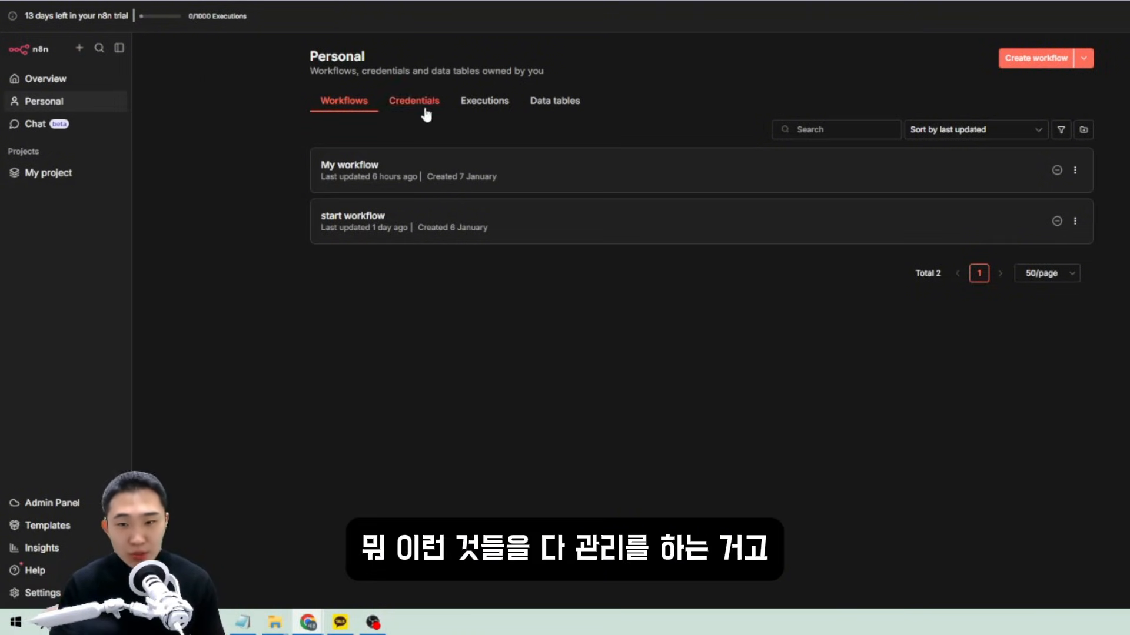
left_click(79, 52)
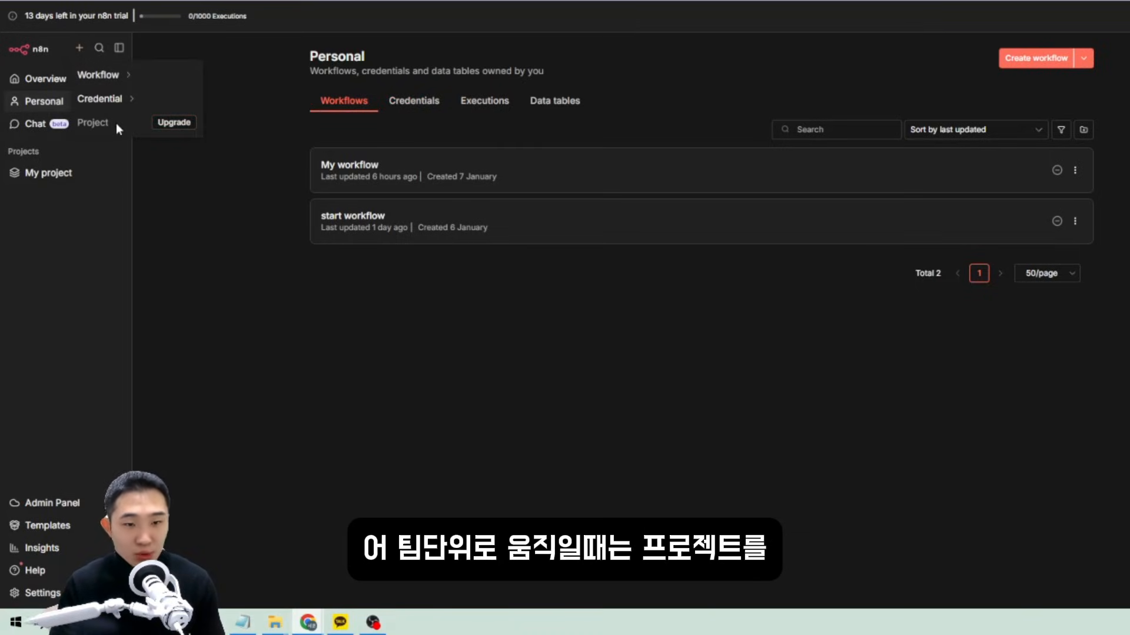
Open My project and browse its Credentials and Executions tabs.
left_click(126, 178)
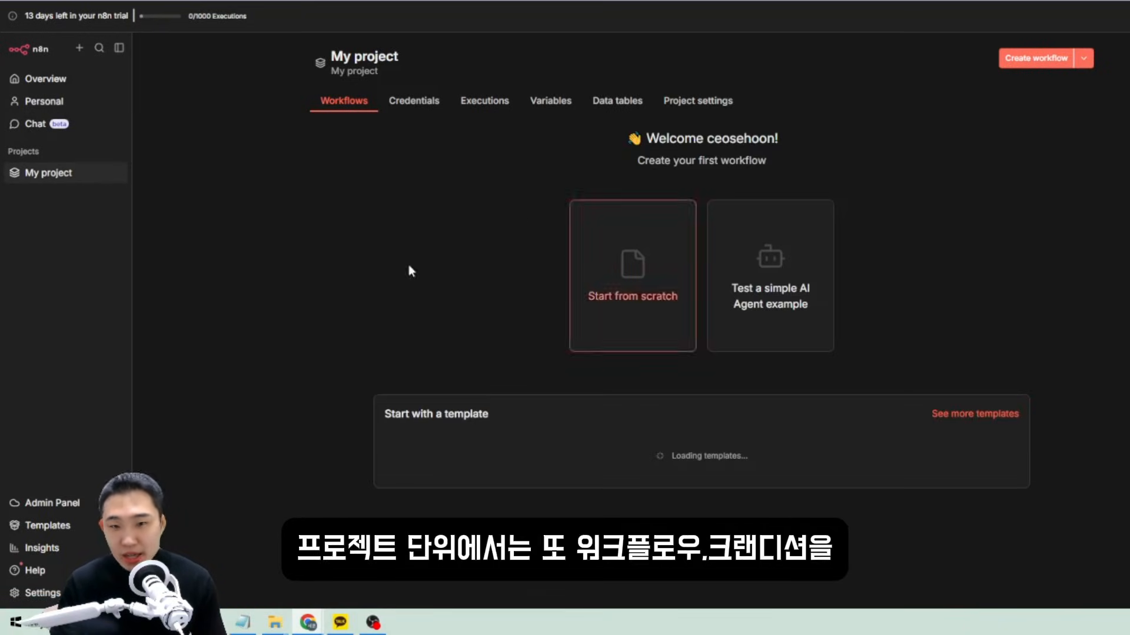
left_click(409, 101)
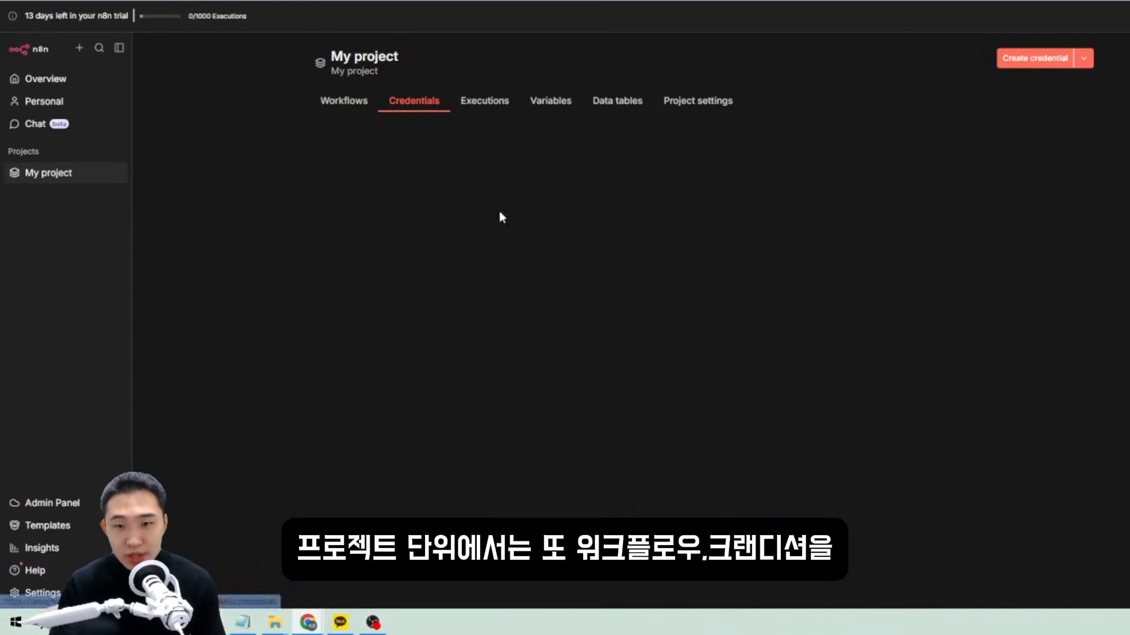
left_click(481, 104)
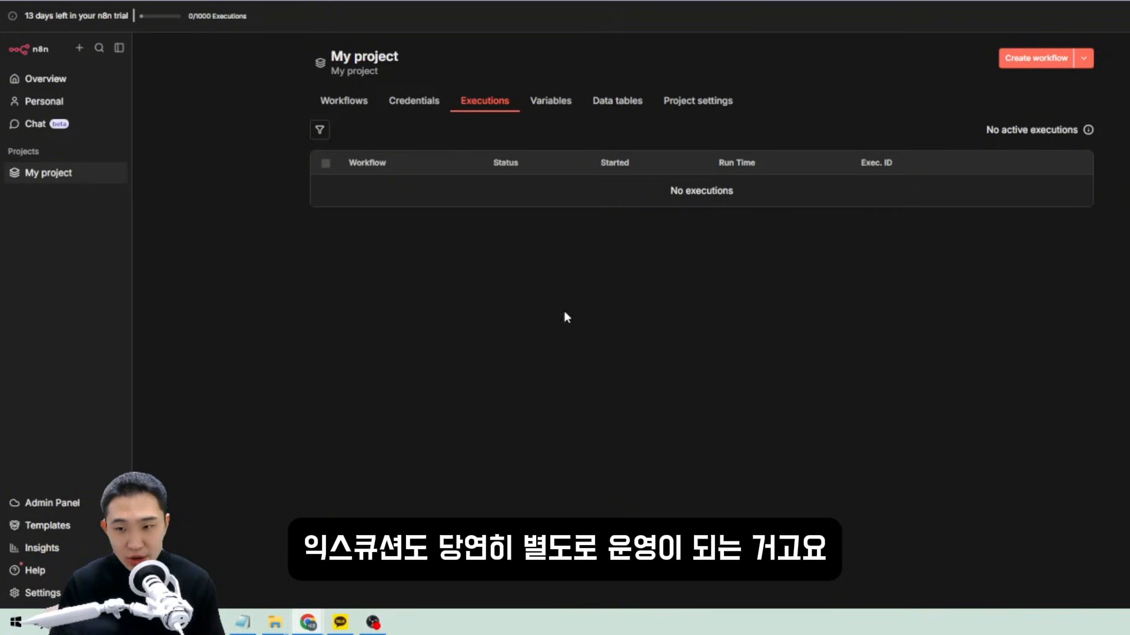
left_click(26, 102)
left_click(70, 172)
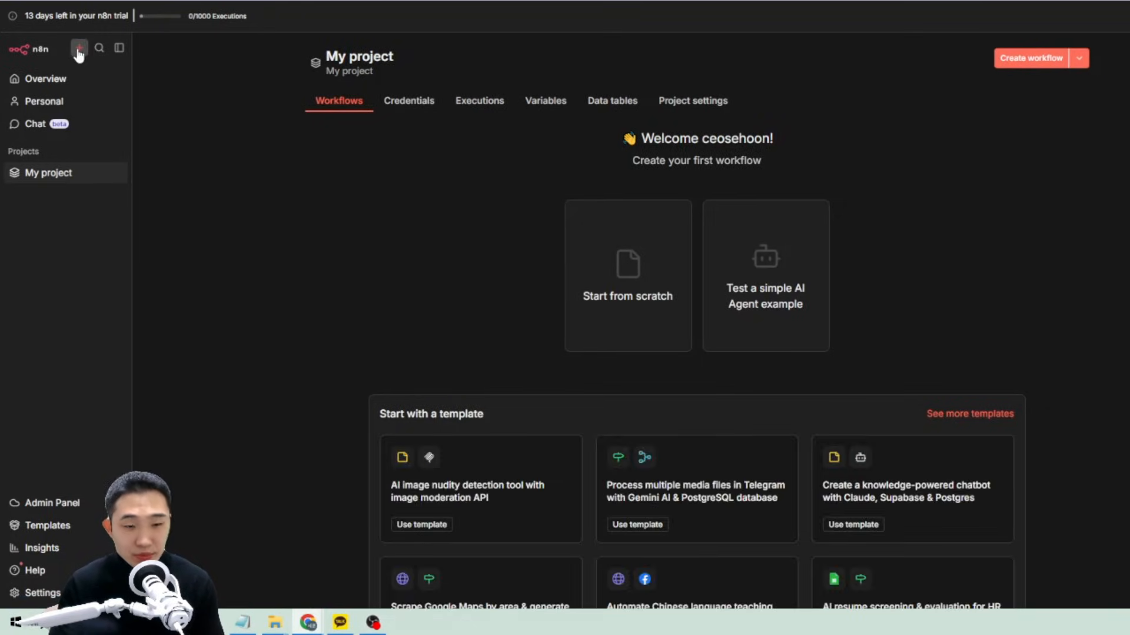
Delete My project from its settings, then create a new project from the + menu.
mouse_move(79, 52)
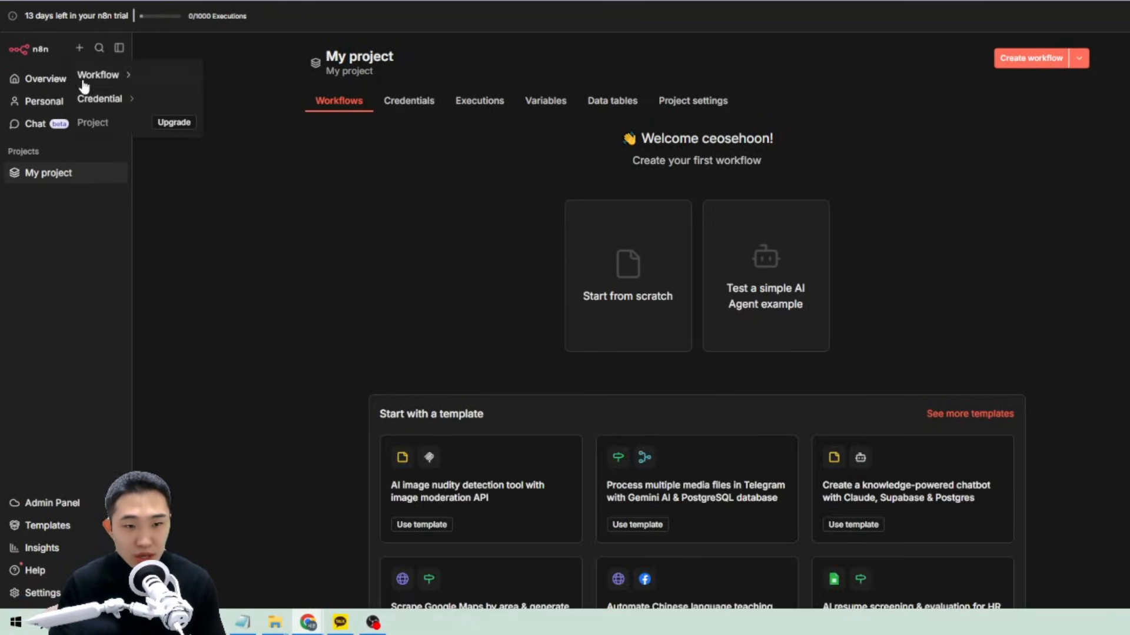
left_click(183, 130)
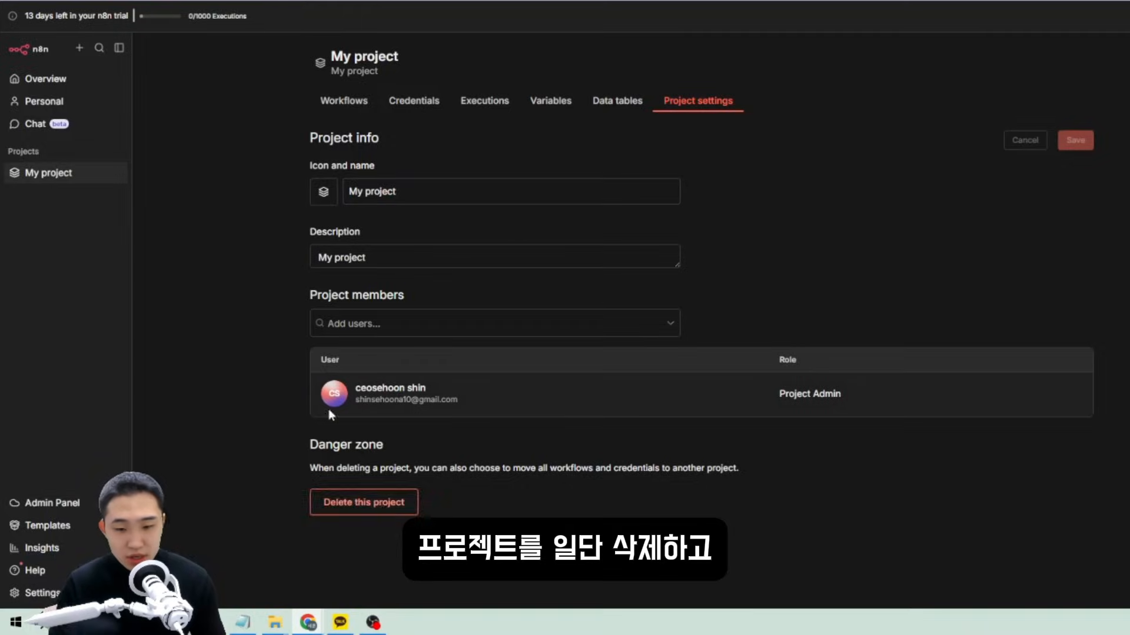
left_click(364, 502)
left_click(790, 319)
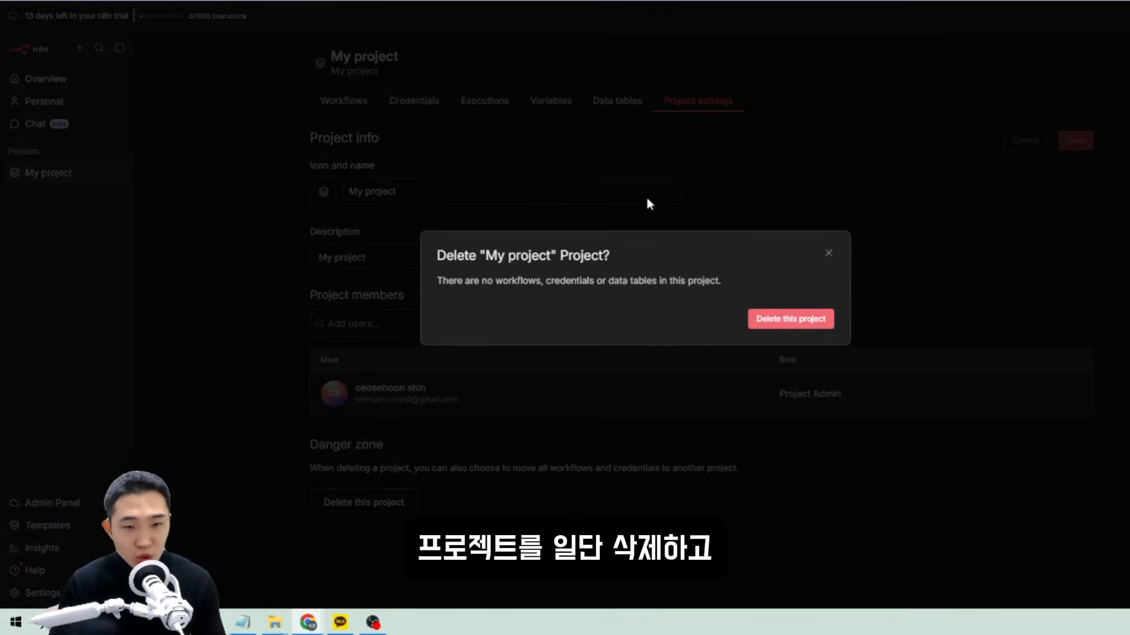
left_click(79, 50)
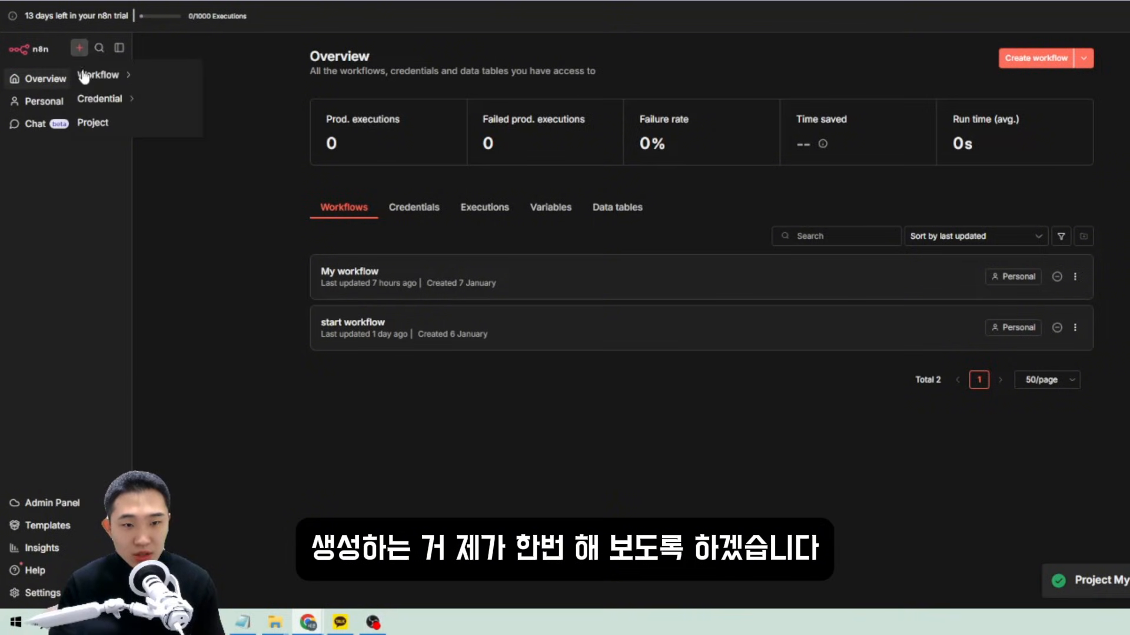
left_click(96, 122)
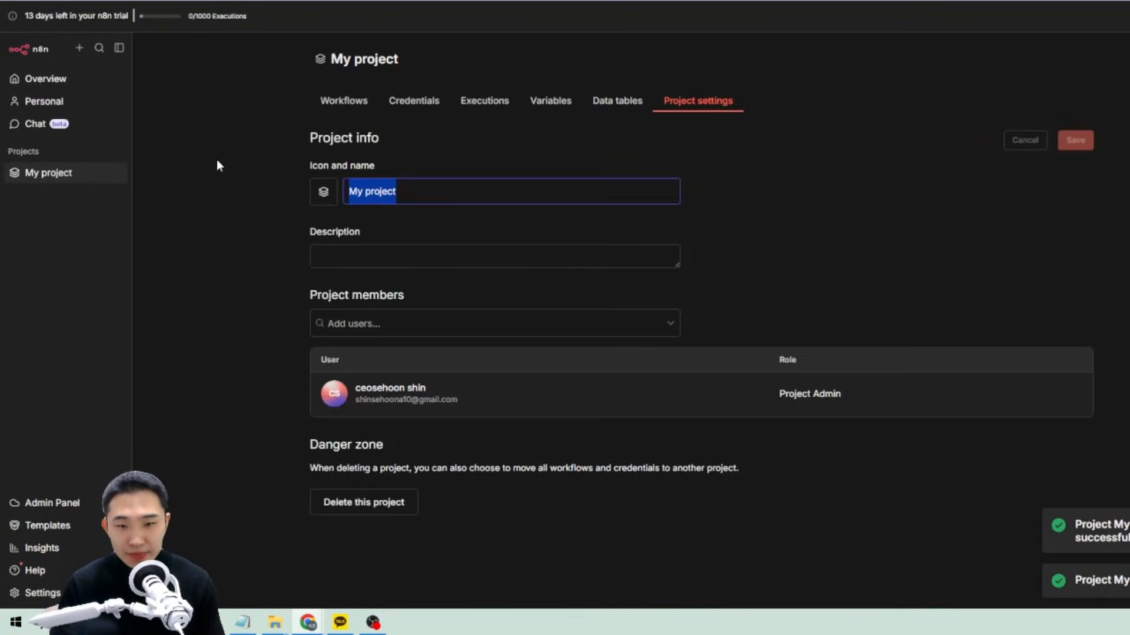
Give the new project a lightning icon and the description 'My project'.
left_click(487, 210)
left_click_drag(446, 191, 334, 213)
key("ctrl+c")
left_click(372, 247)
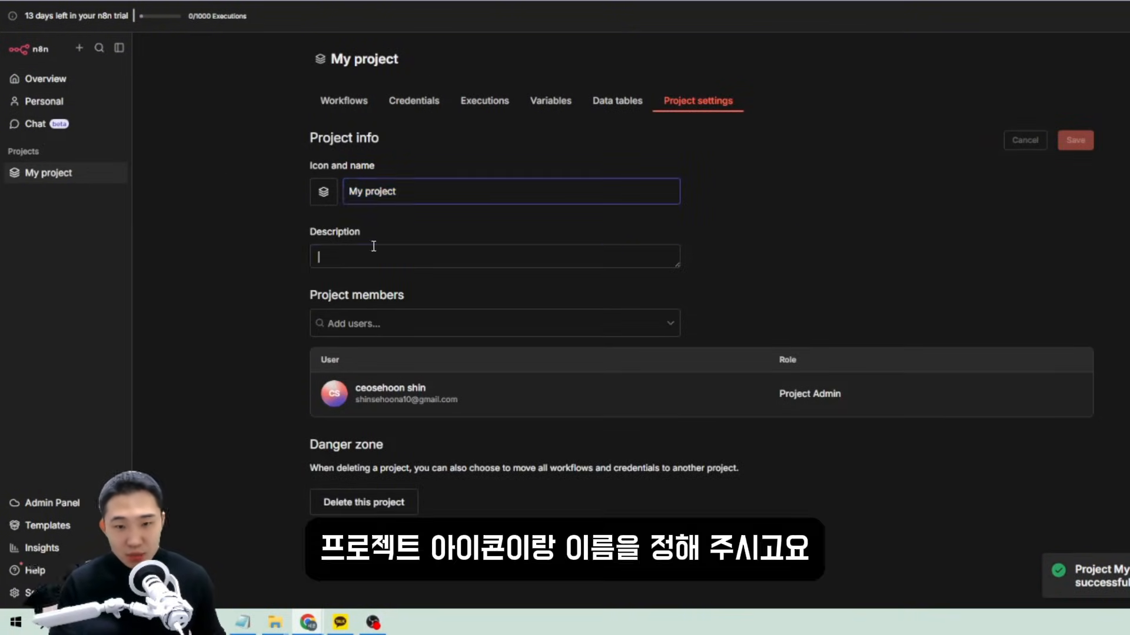
left_click(323, 193)
left_click(403, 261)
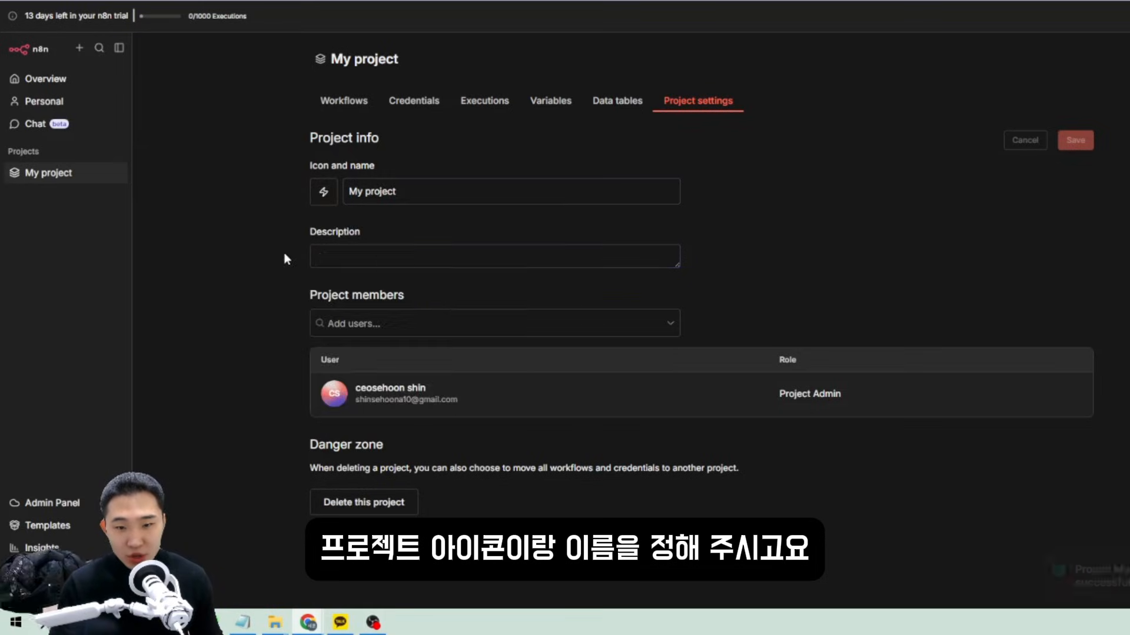
left_click(366, 254)
key("ctrl+v")
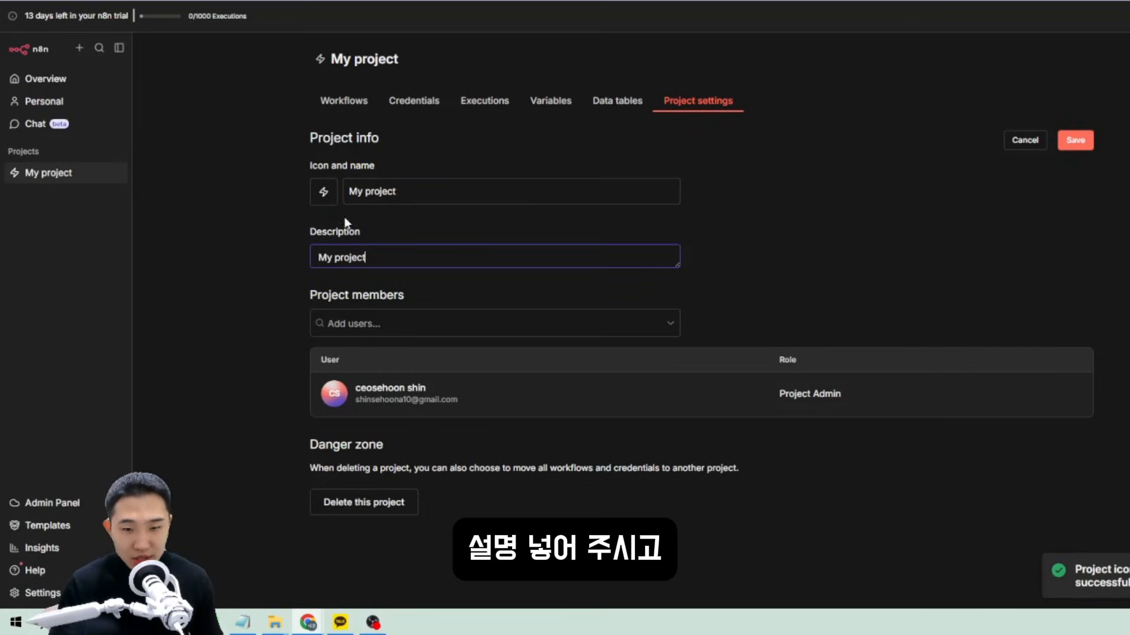
Browse the Add users list without adding anyone, then save the project settings.
left_click(428, 324)
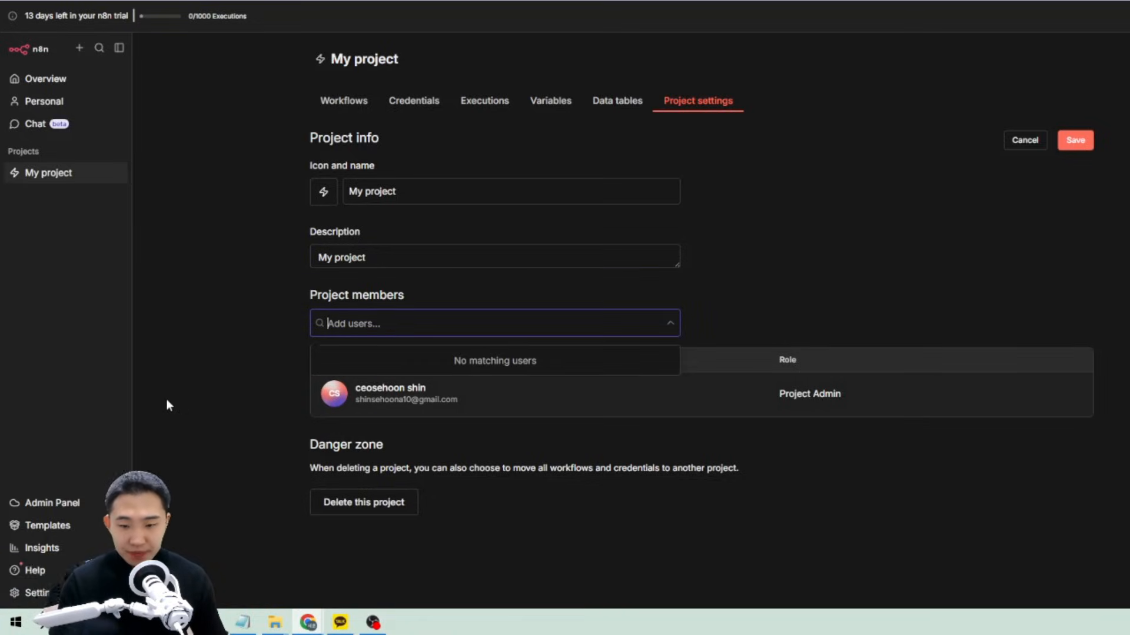
left_click(560, 403)
left_click(468, 320)
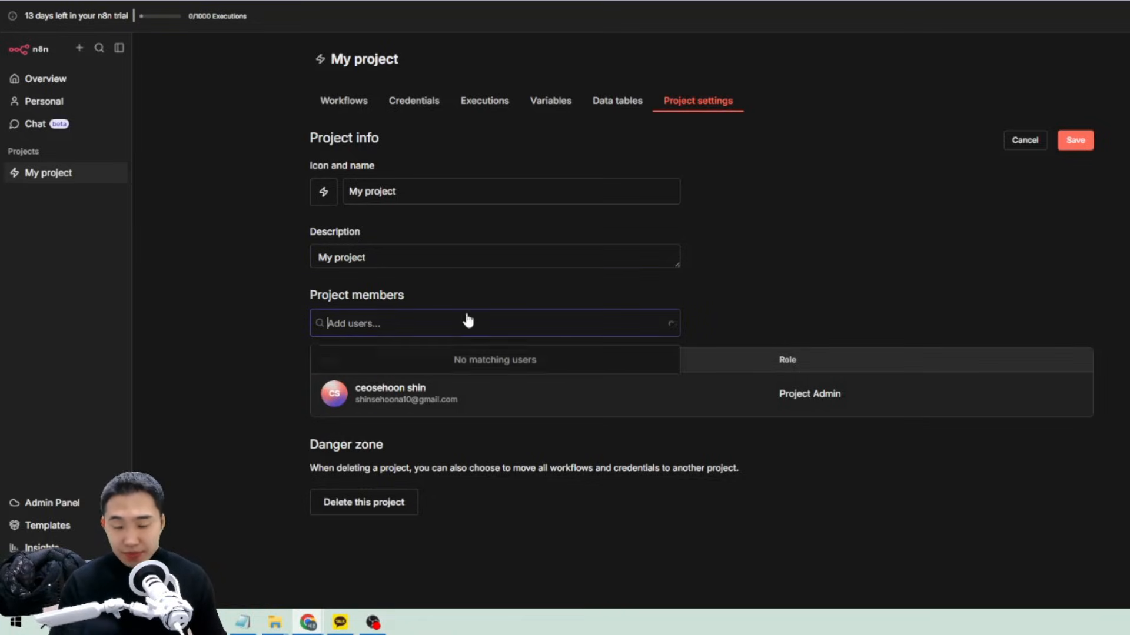
left_click(639, 299)
left_click(1076, 141)
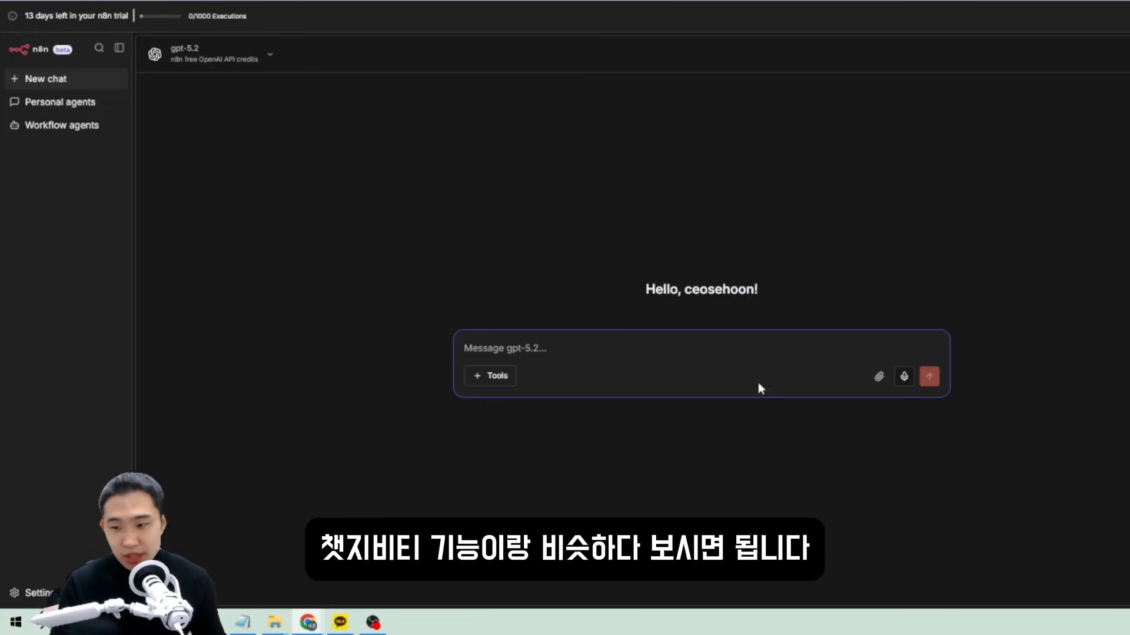
Browse the gpt-5.2 chat model list, then return to the Personal workflows page.
left_click(241, 63)
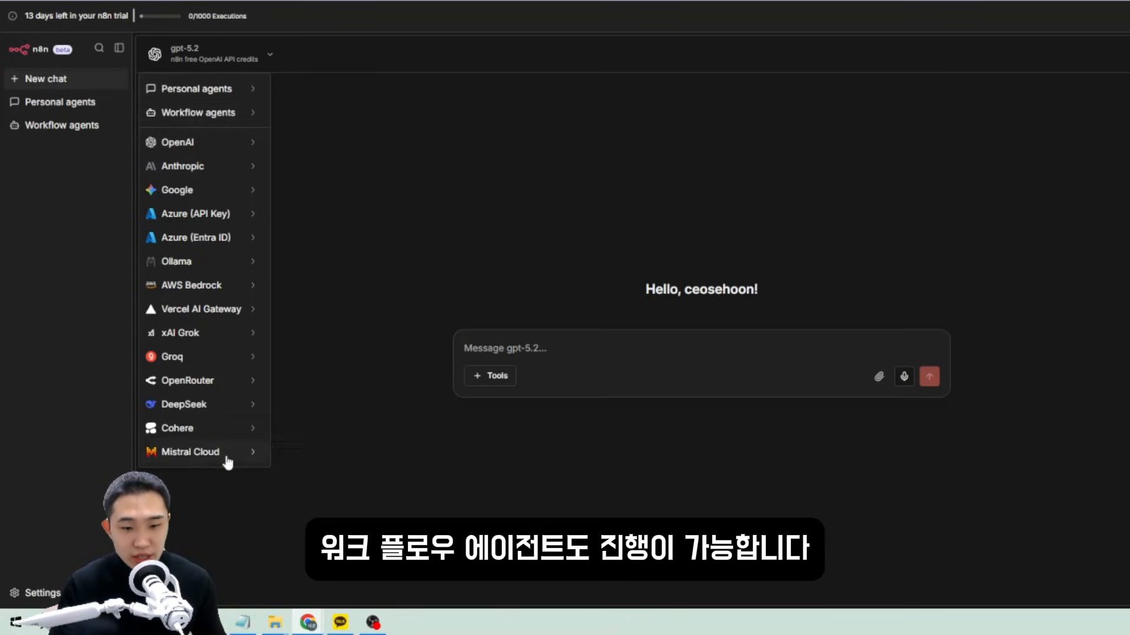
left_click(75, 51)
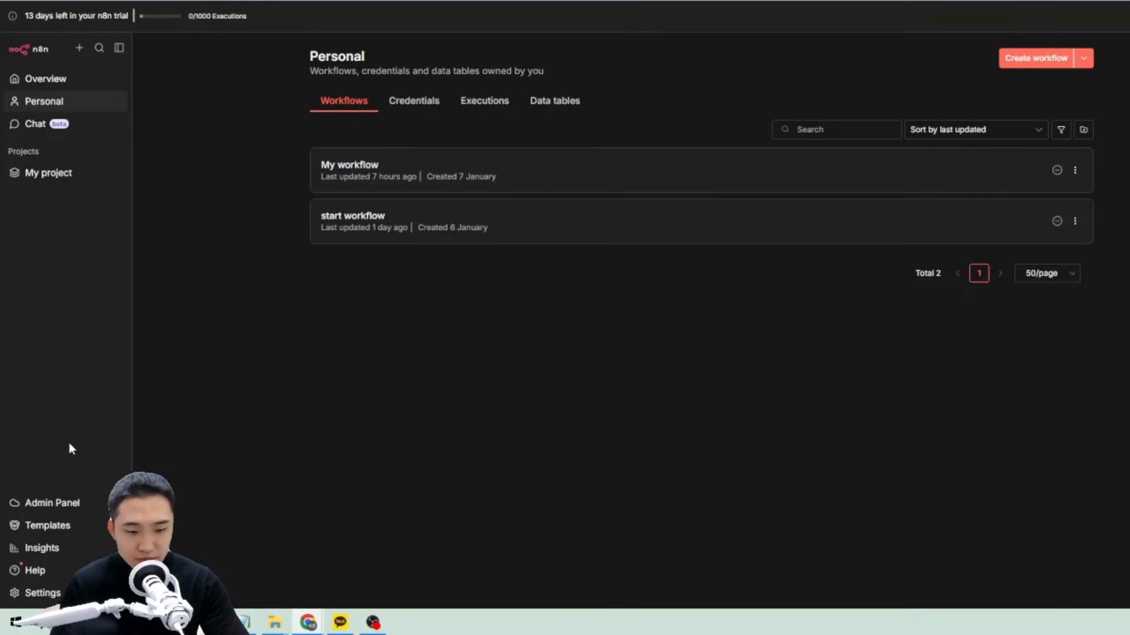
Open Personal settings and review the name, email and password change form.
left_click(42, 593)
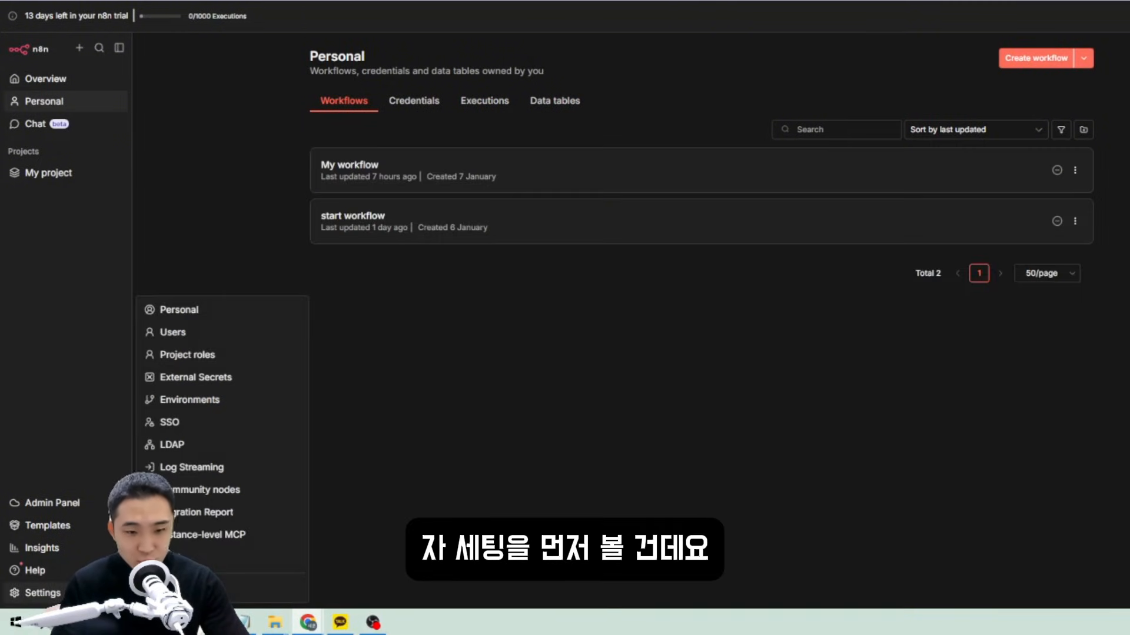
left_click(202, 317)
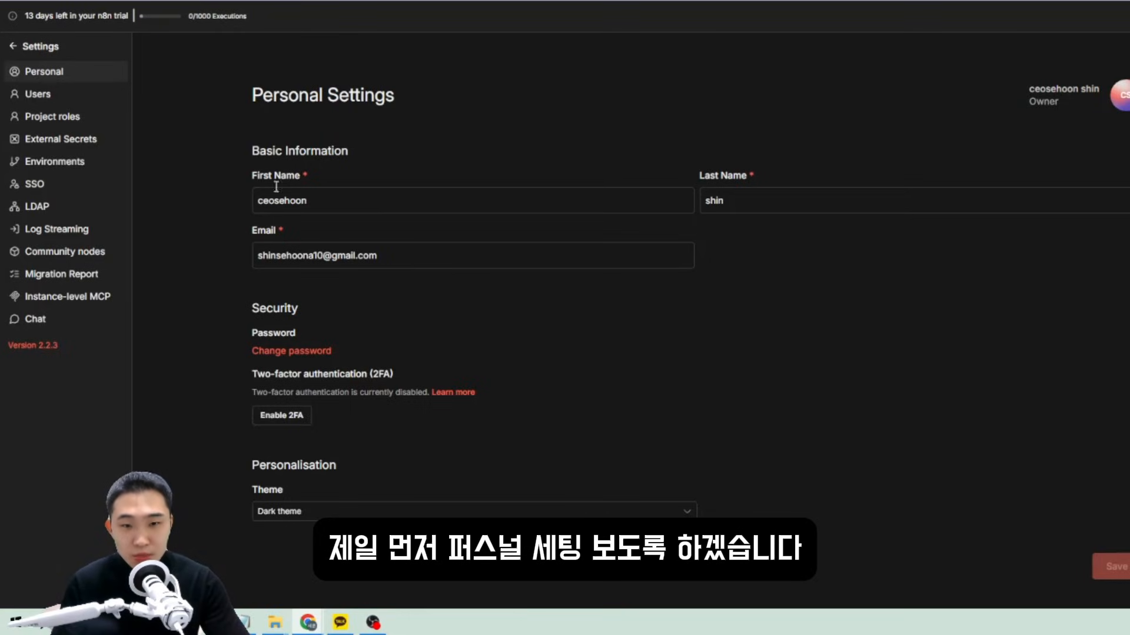
left_click_drag(253, 95, 414, 113)
left_click(630, 367)
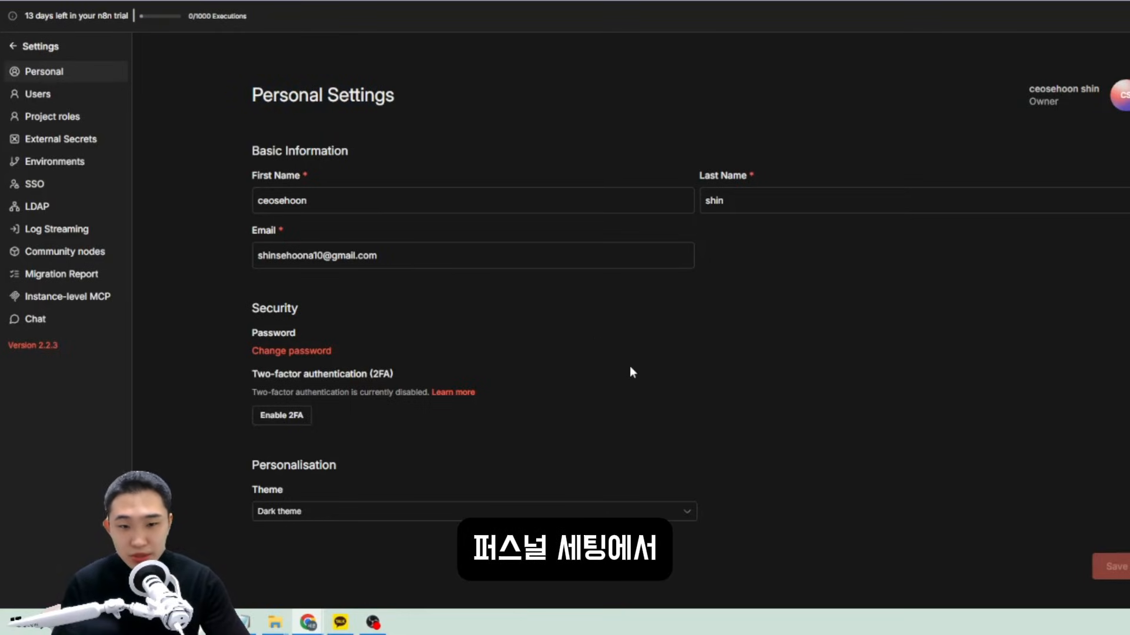
double_click(338, 200)
double_click(801, 200)
left_click(256, 318)
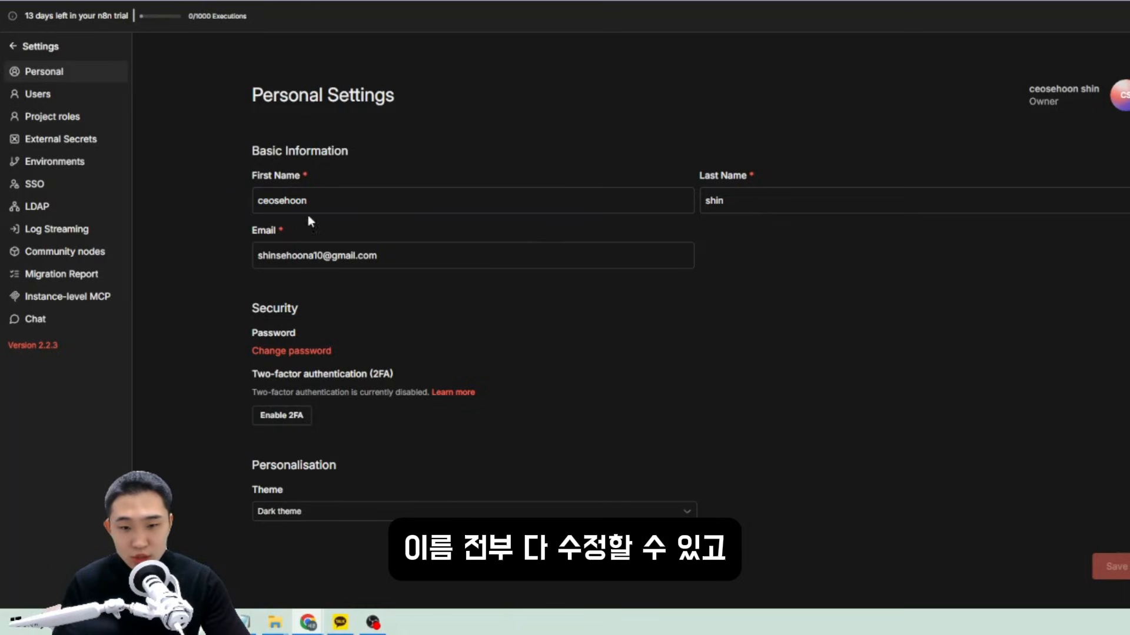
left_click_drag(256, 251, 423, 266)
left_click(639, 352)
key("Escape")
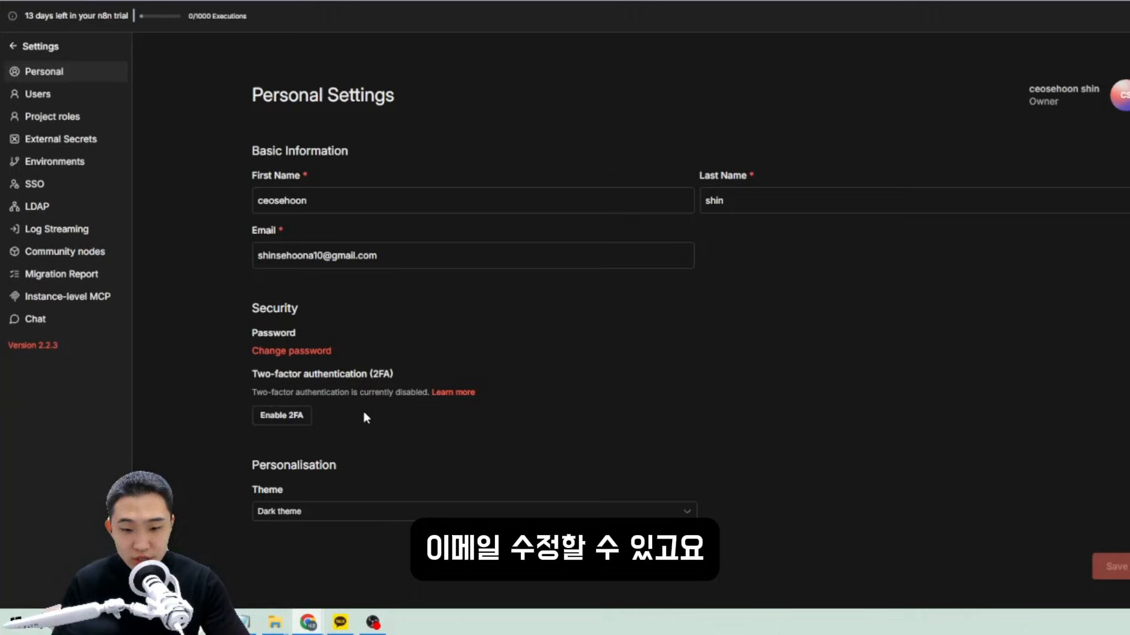
Try the Light and System default themes, settle on Dark theme, then open Users.
left_click(327, 512)
left_click(322, 505)
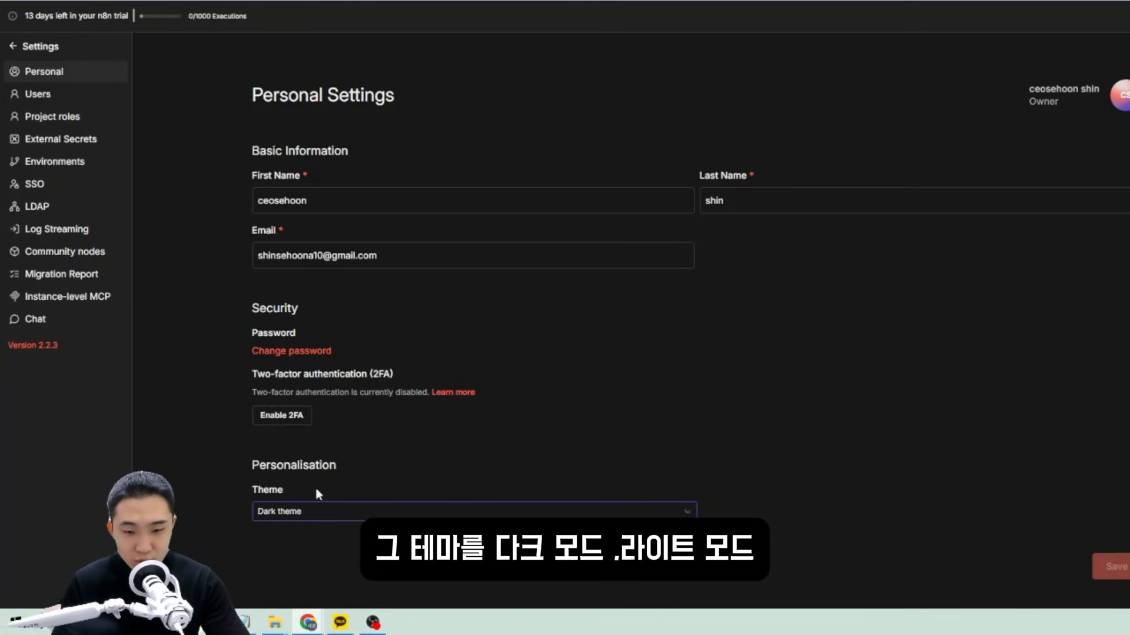
left_click(312, 511)
left_click(294, 456)
left_click(307, 511)
left_click(297, 436)
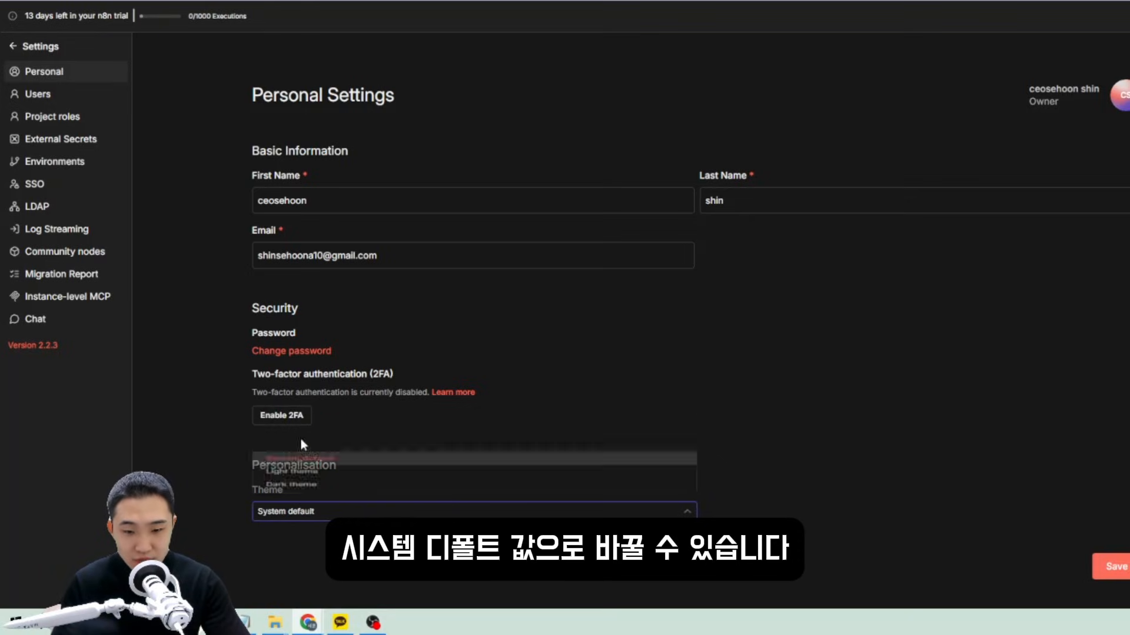
left_click(282, 511)
left_click(266, 478)
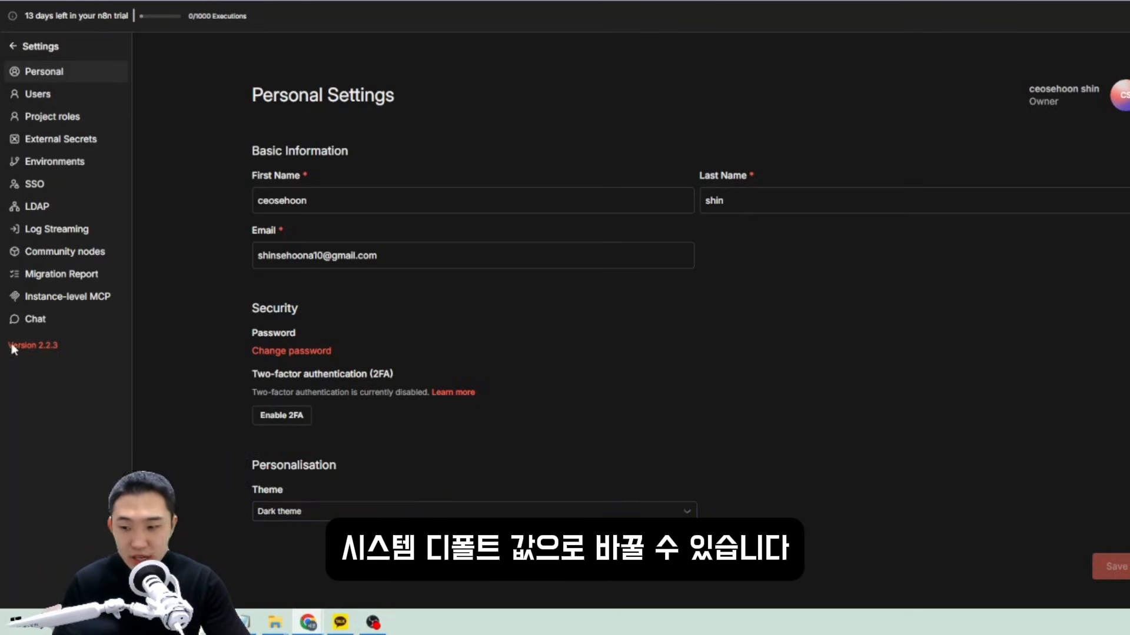
left_click(83, 98)
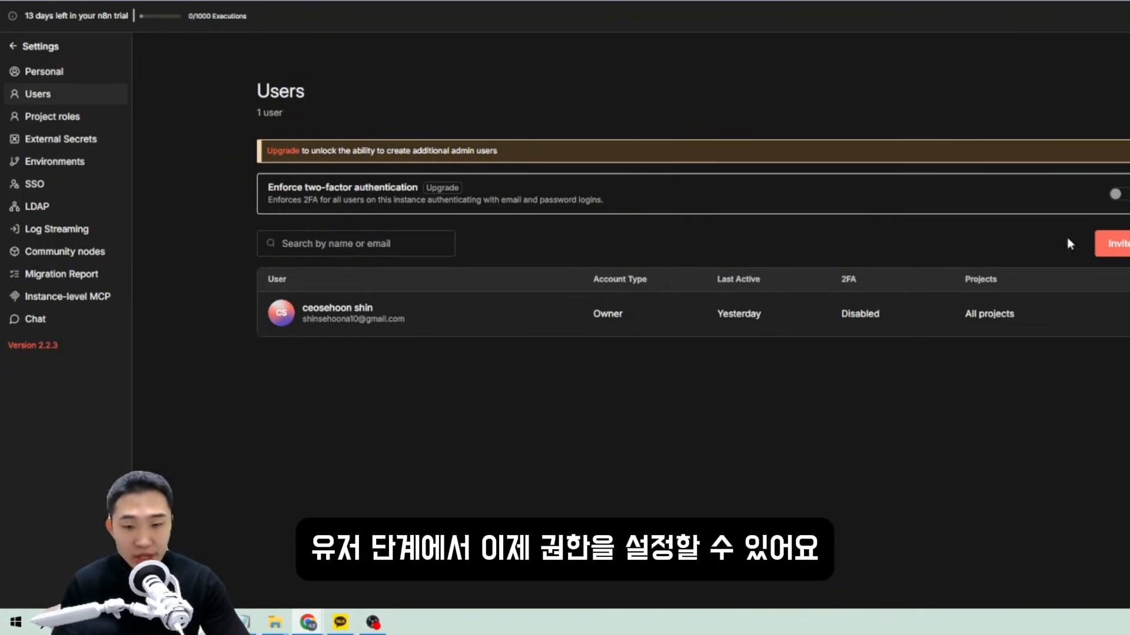
Inspect the Invite users dialog and its Role options, keeping Member, then close it.
left_click(1110, 243)
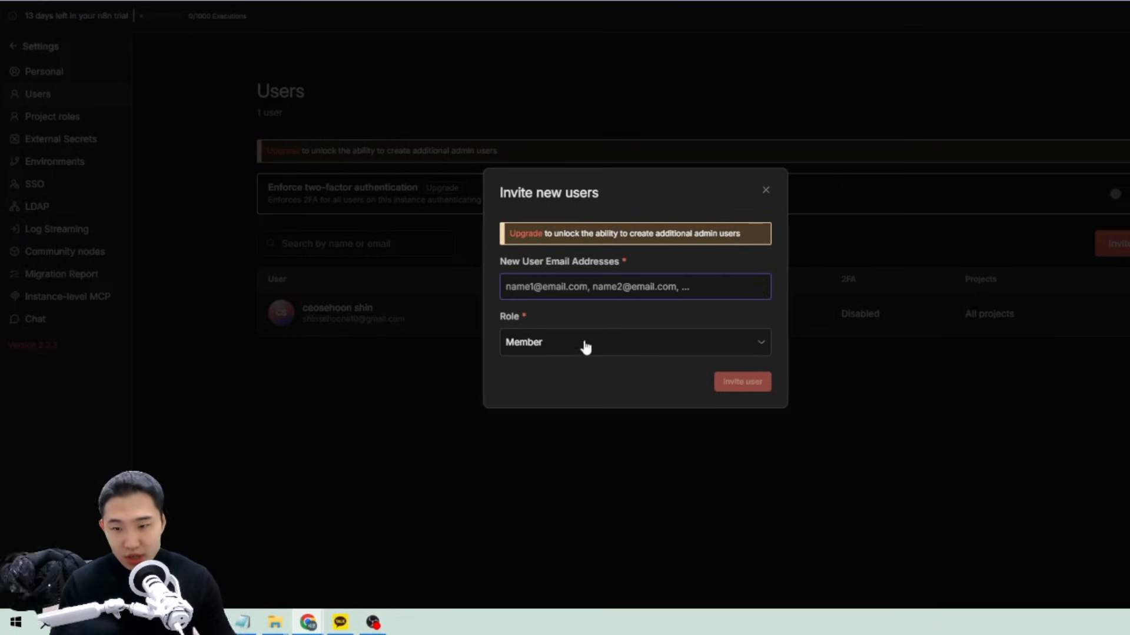
left_click(506, 286)
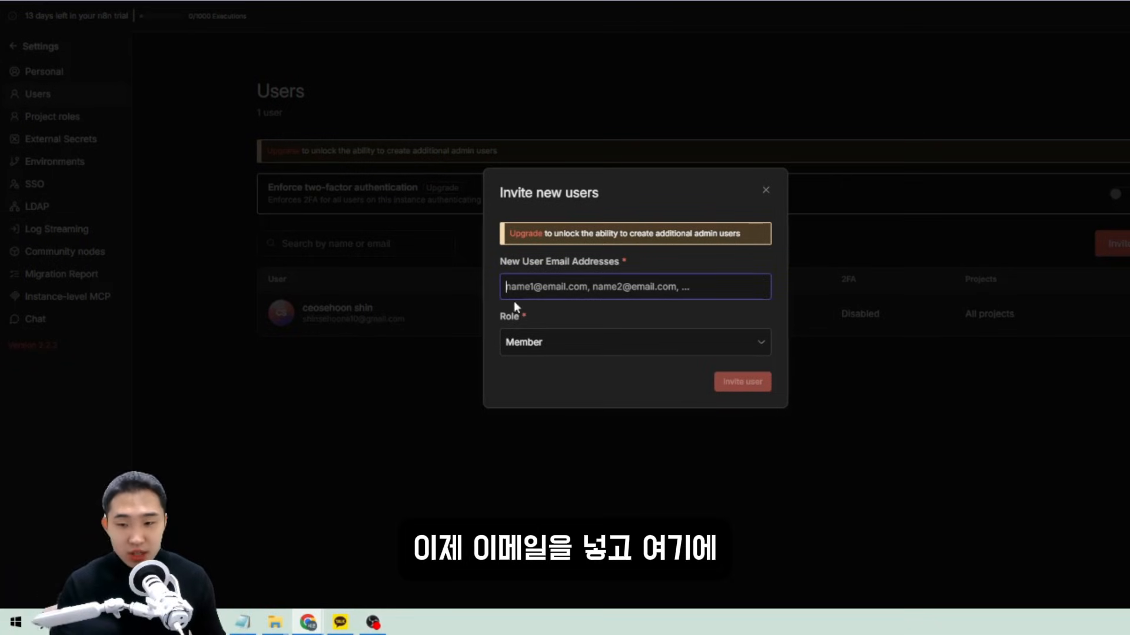
left_click(542, 346)
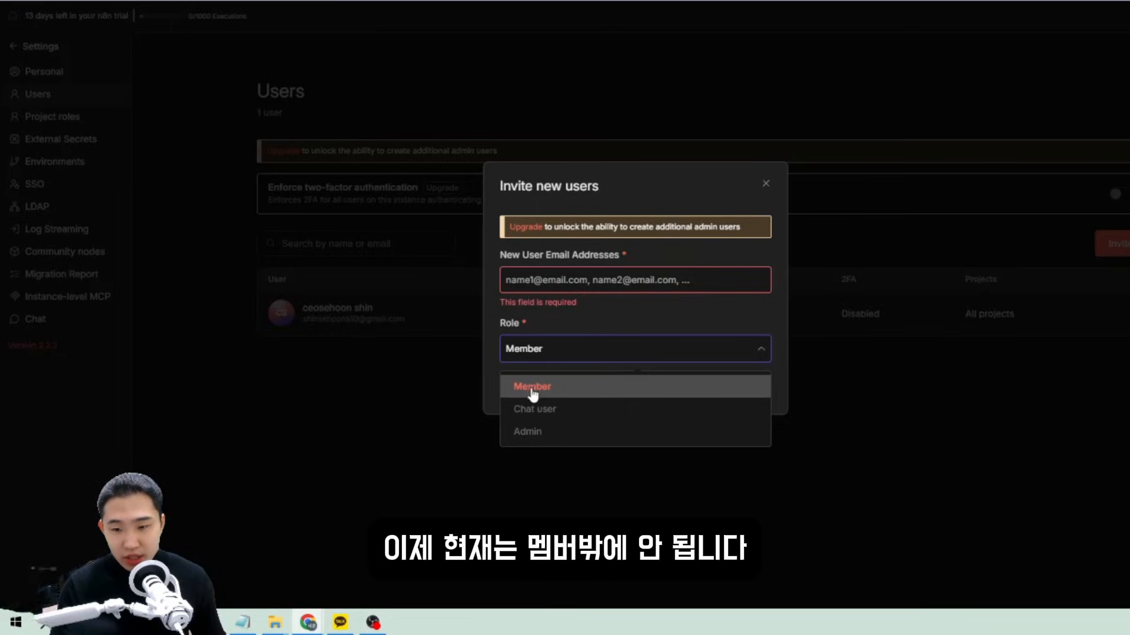
left_click(587, 390)
left_click(767, 185)
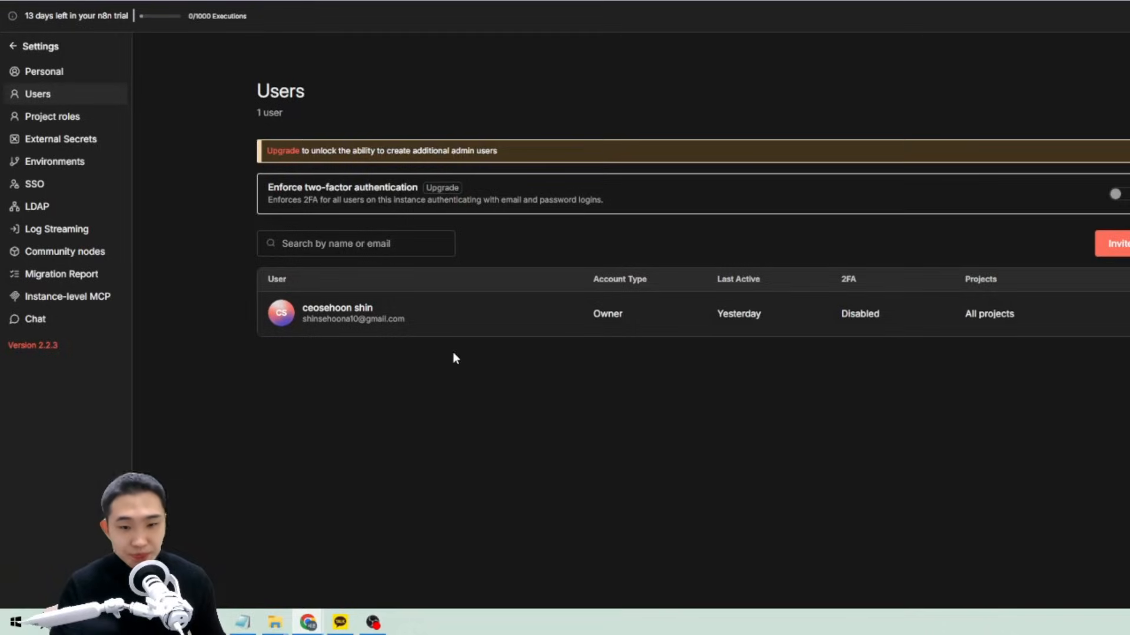
Look at Project roles and External Secrets settings, including the paid plans page.
left_click(82, 118)
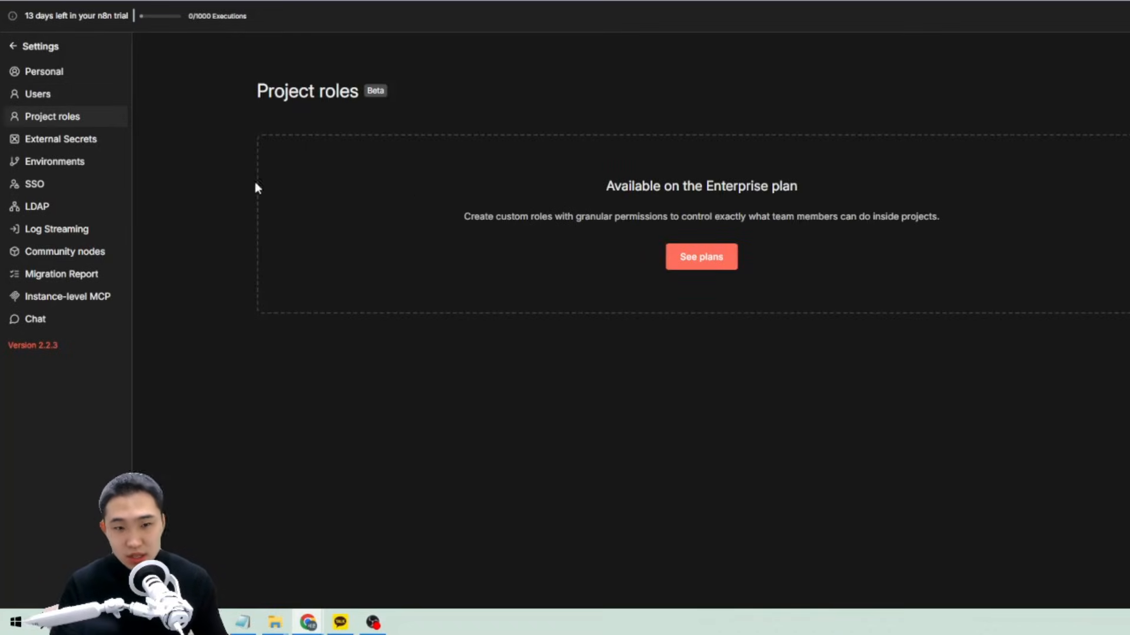
left_click(81, 139)
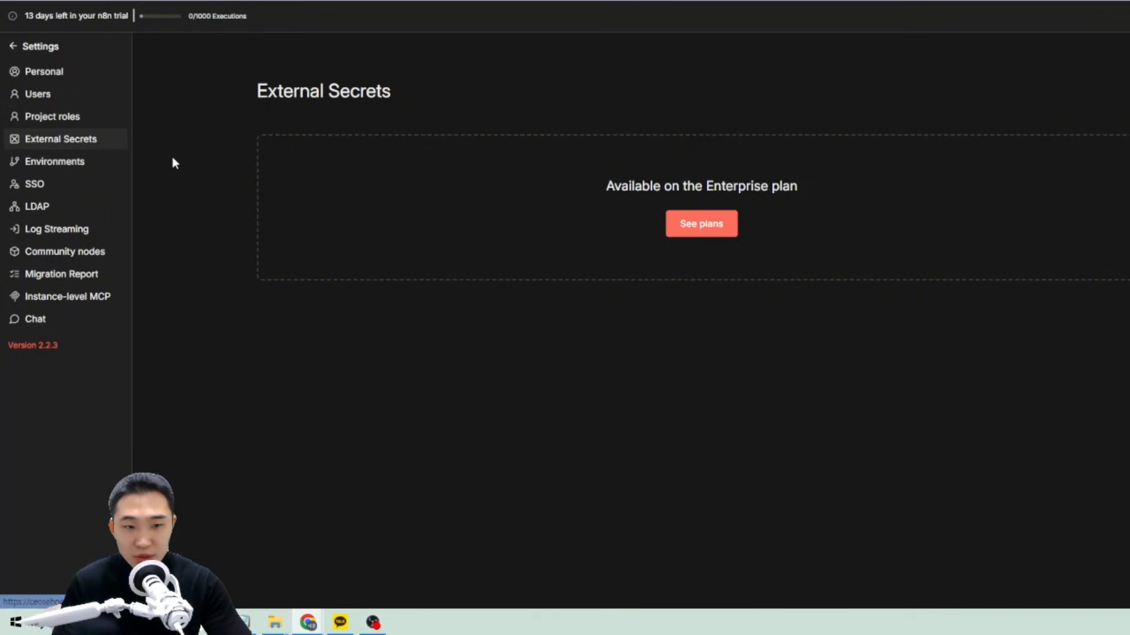
left_click(701, 224)
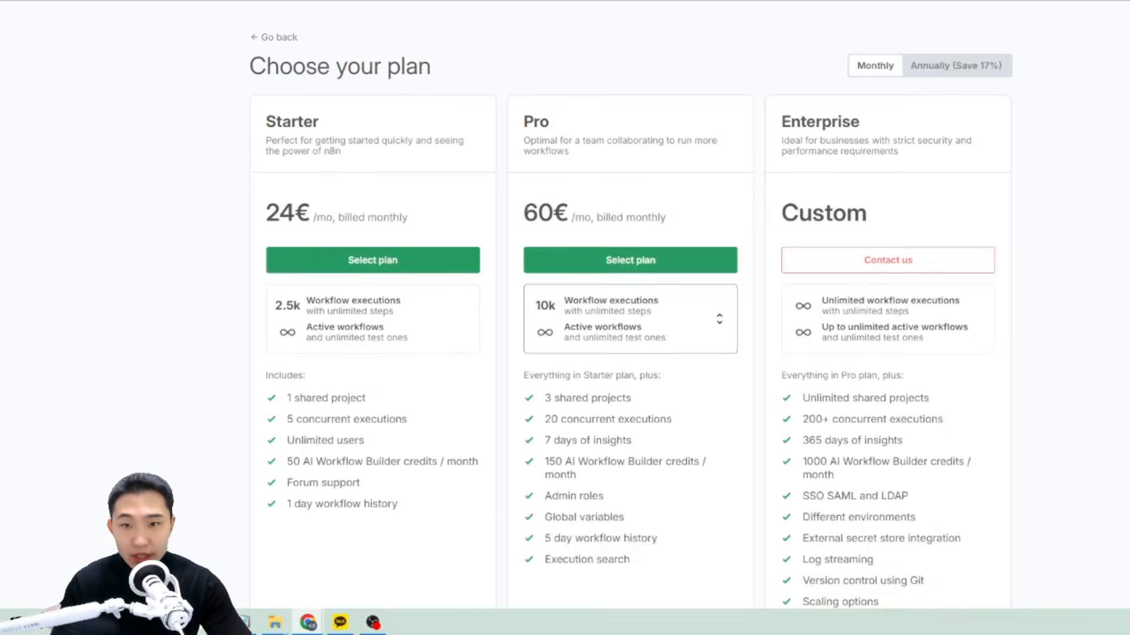
left_click(436, 1)
Browse Environments, SSO, LDAP, Log Streaming and Community nodes, then open Instance-level MCP with Notepad.
left_click(63, 167)
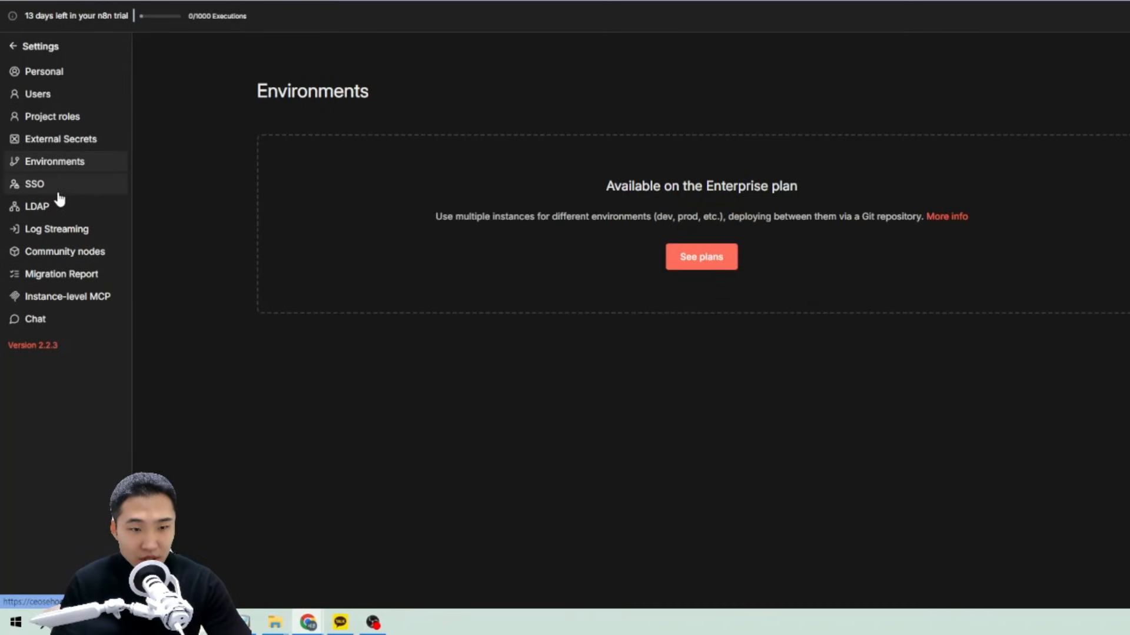
left_click(59, 187)
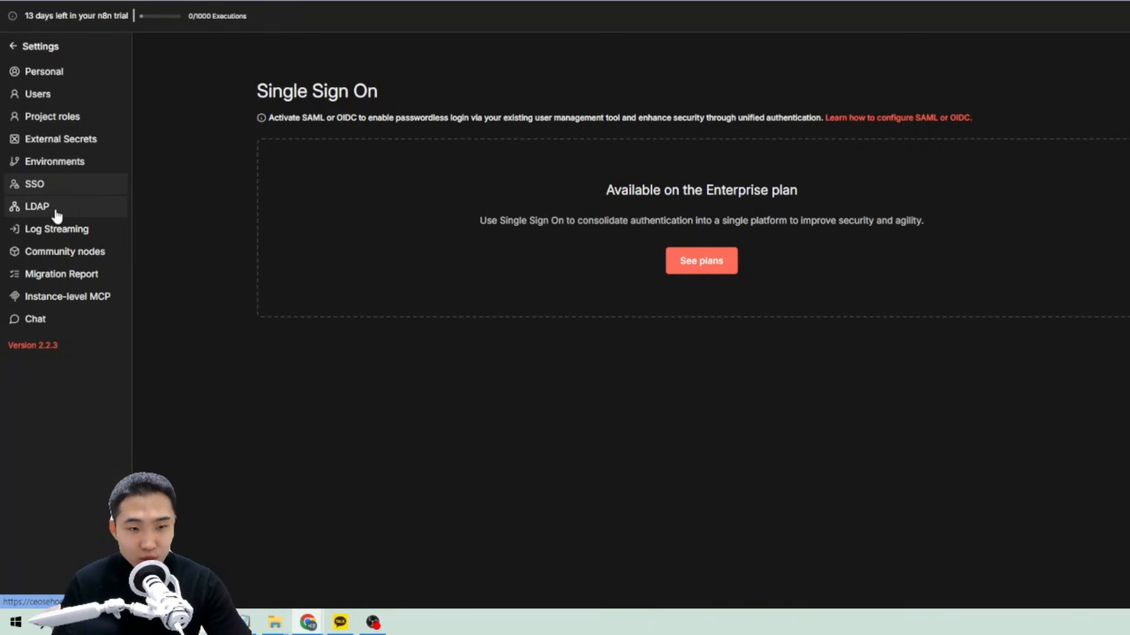
left_click(55, 210)
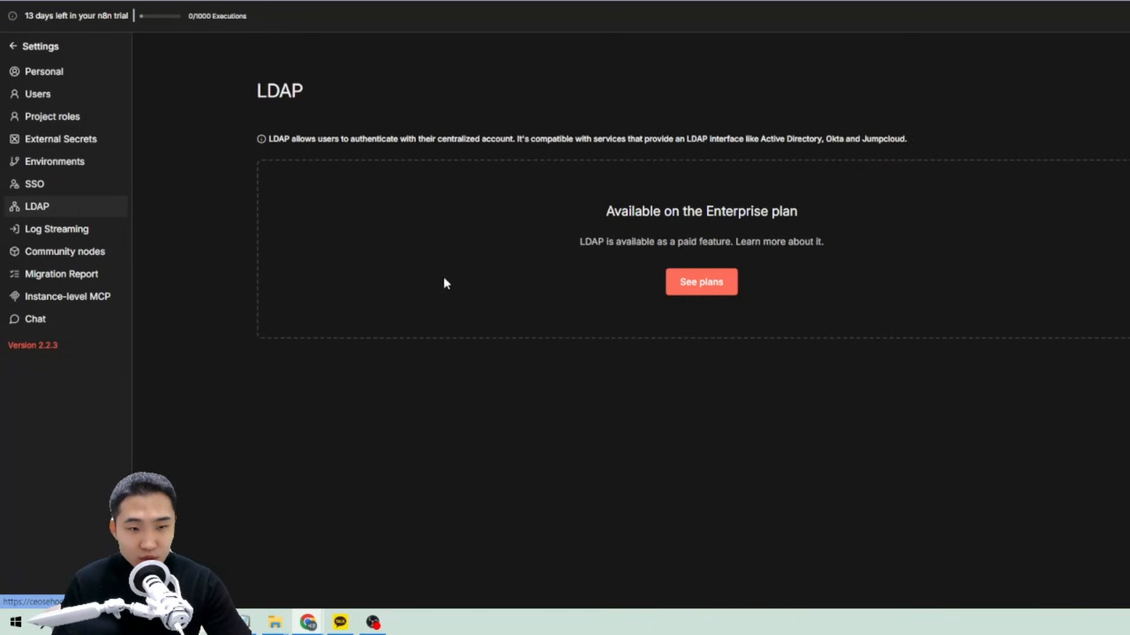
left_click(48, 233)
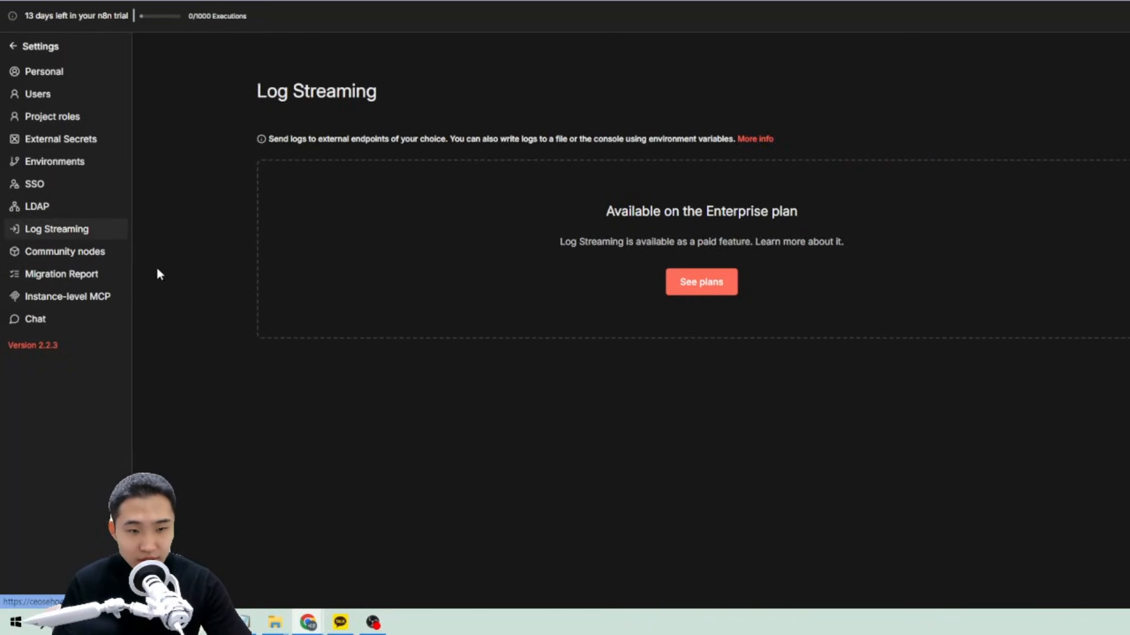
left_click(56, 254)
left_click(85, 232)
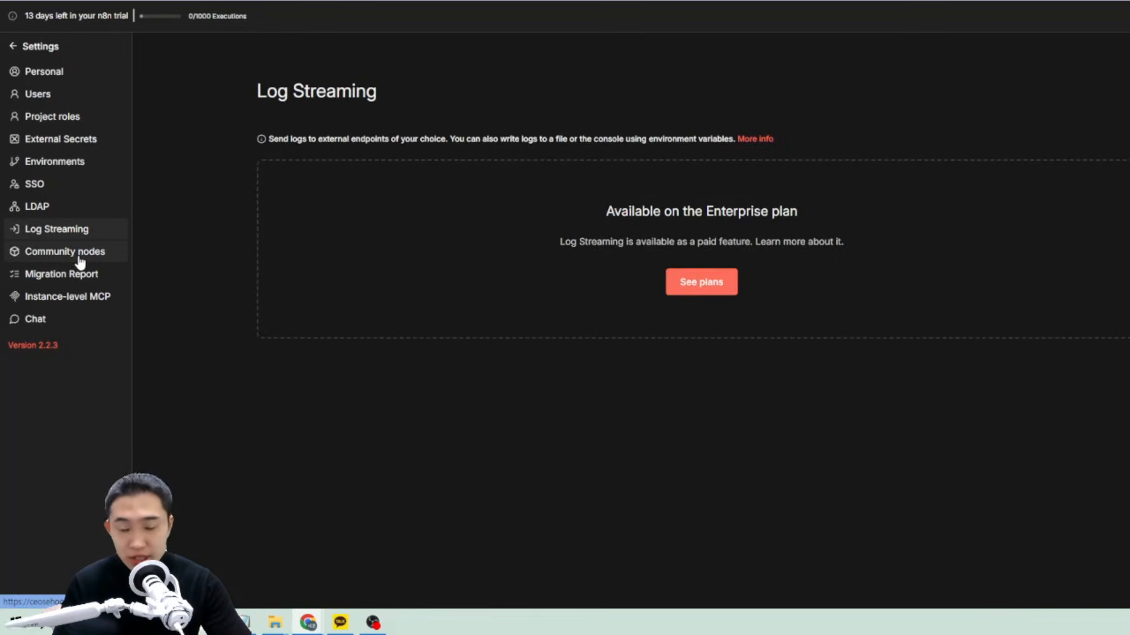
left_click(80, 257)
left_click(83, 297)
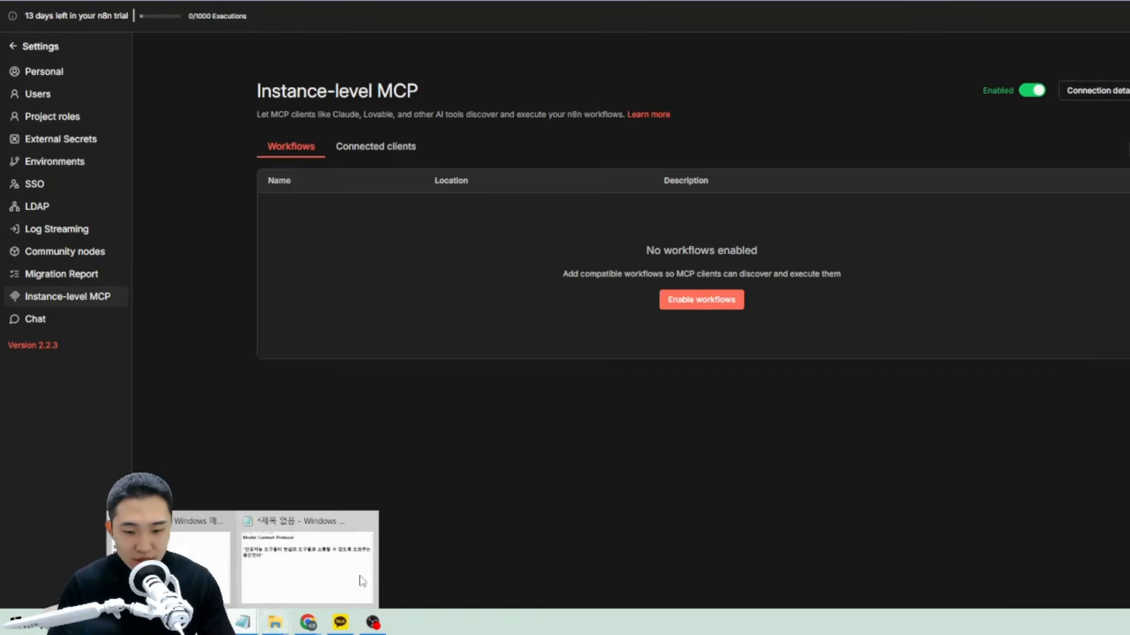
Move the Model Context Protocol note aside, then minimize it to reach the n8n Cloud dashboard.
left_click(361, 580)
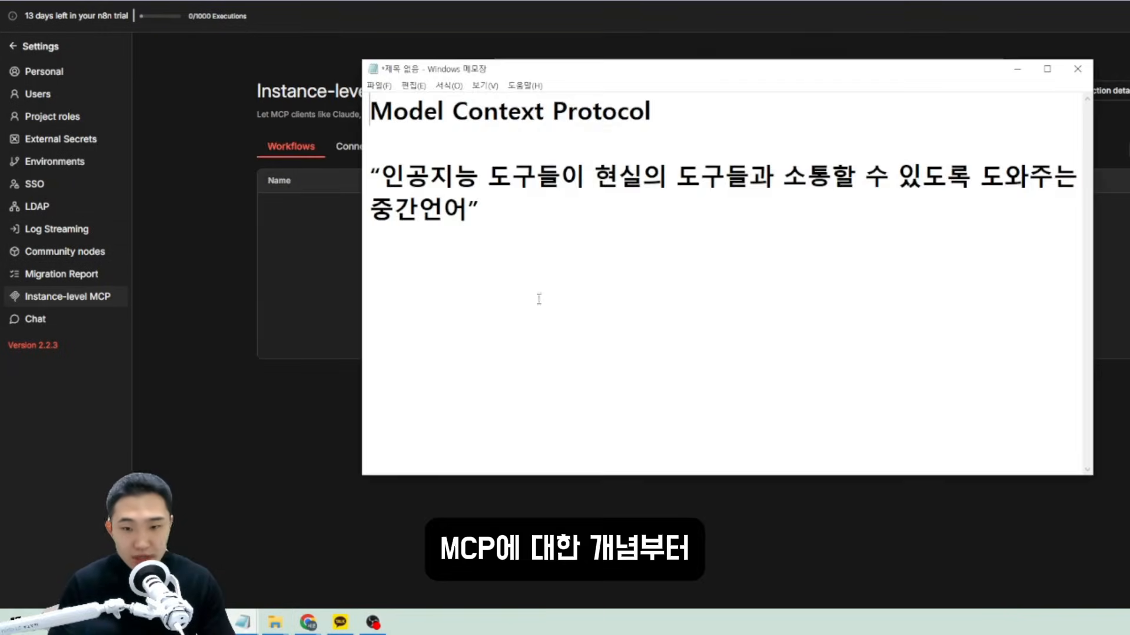
left_click_drag(566, 70, 406, 76)
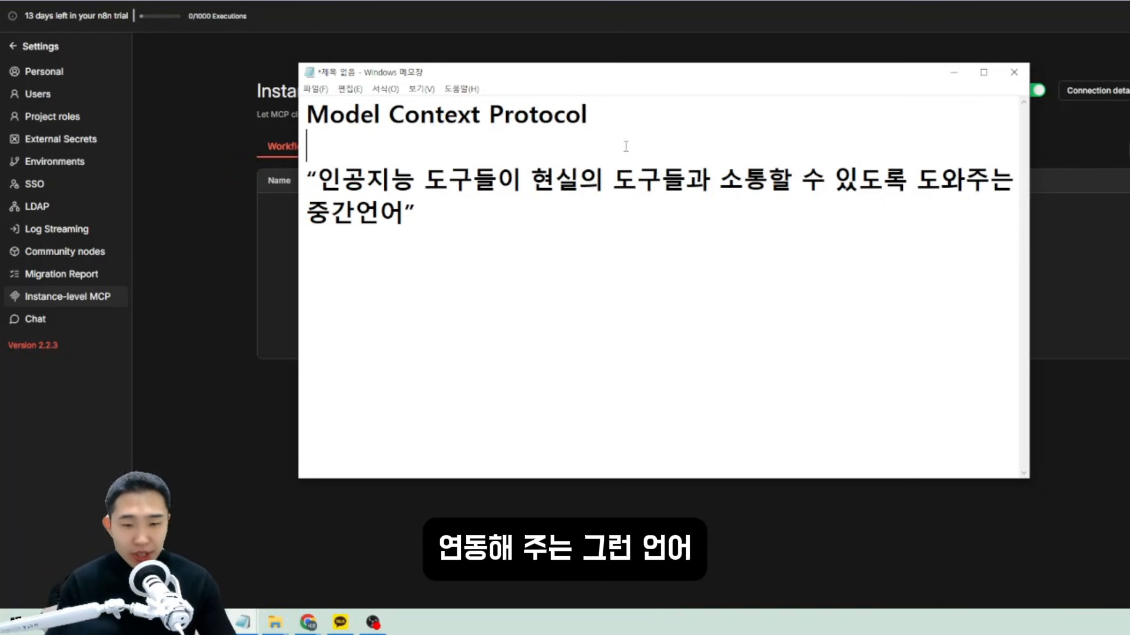
left_click(620, 241)
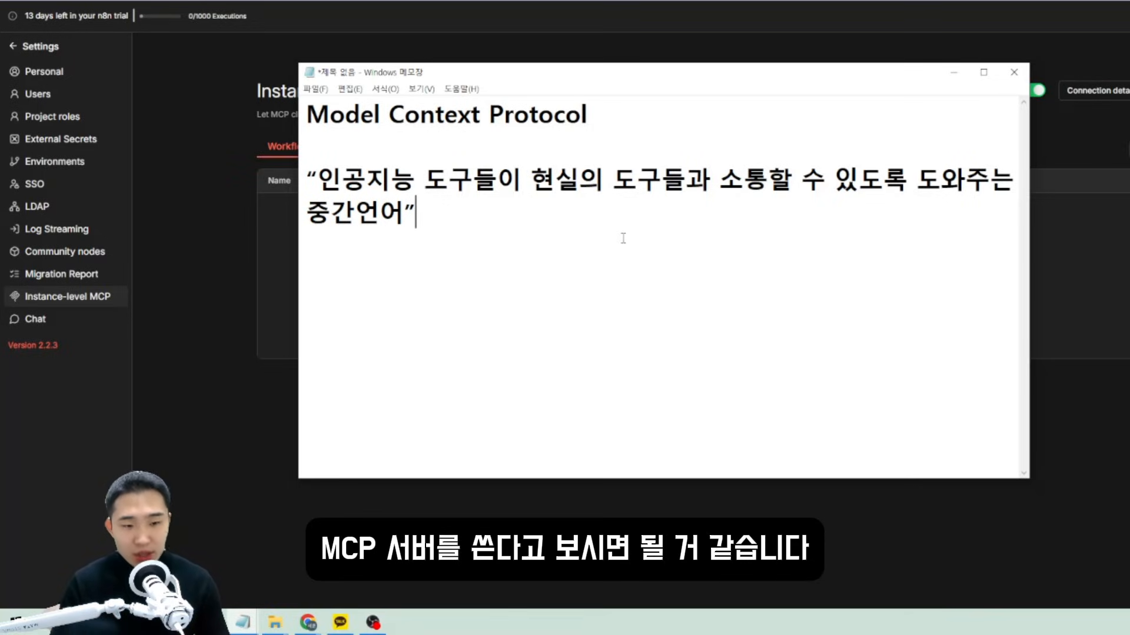
left_click(253, 350)
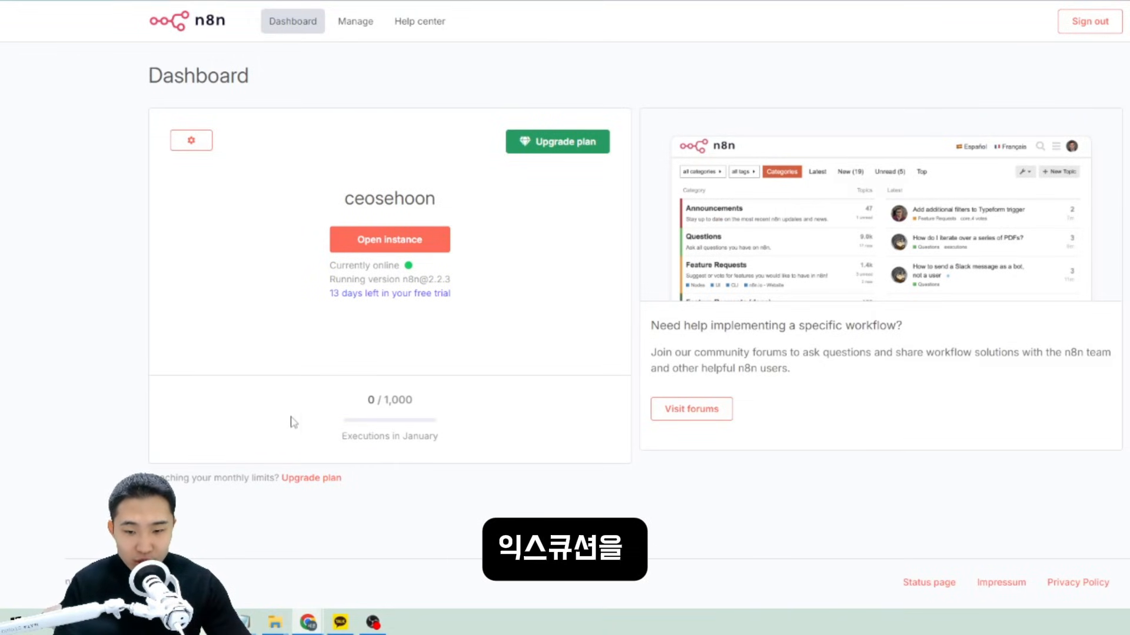
Check the 0 / 1,000 executions counter and the Upgrade plan page, then open Visit forums.
left_click_drag(454, 445, 416, 400)
left_click_drag(520, 430, 305, 391)
left_click(538, 431)
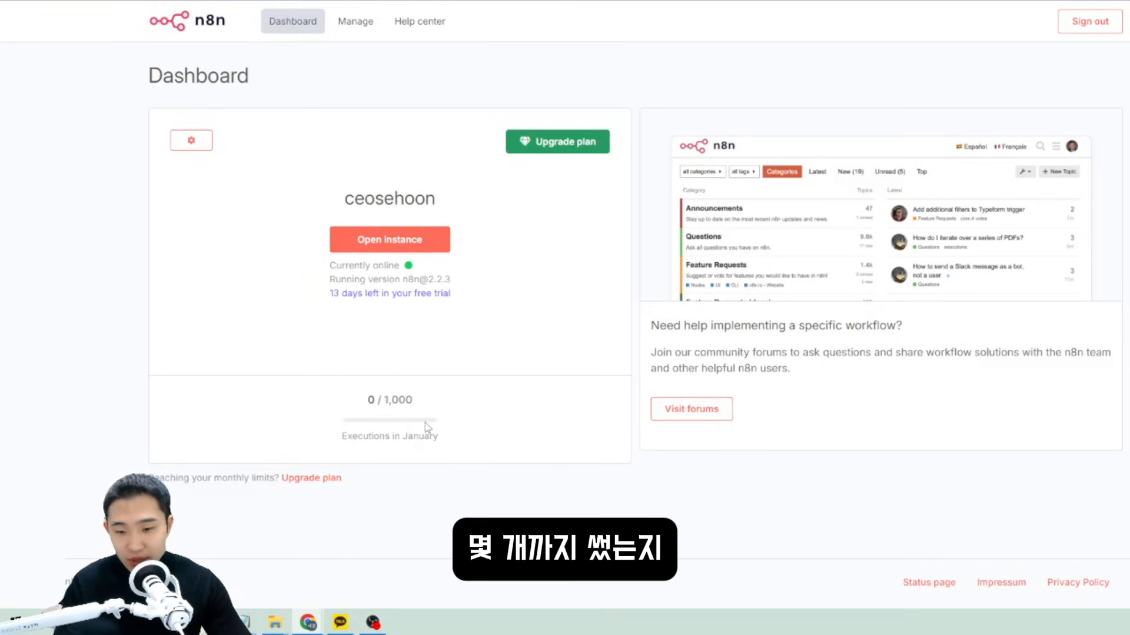
left_click(562, 146)
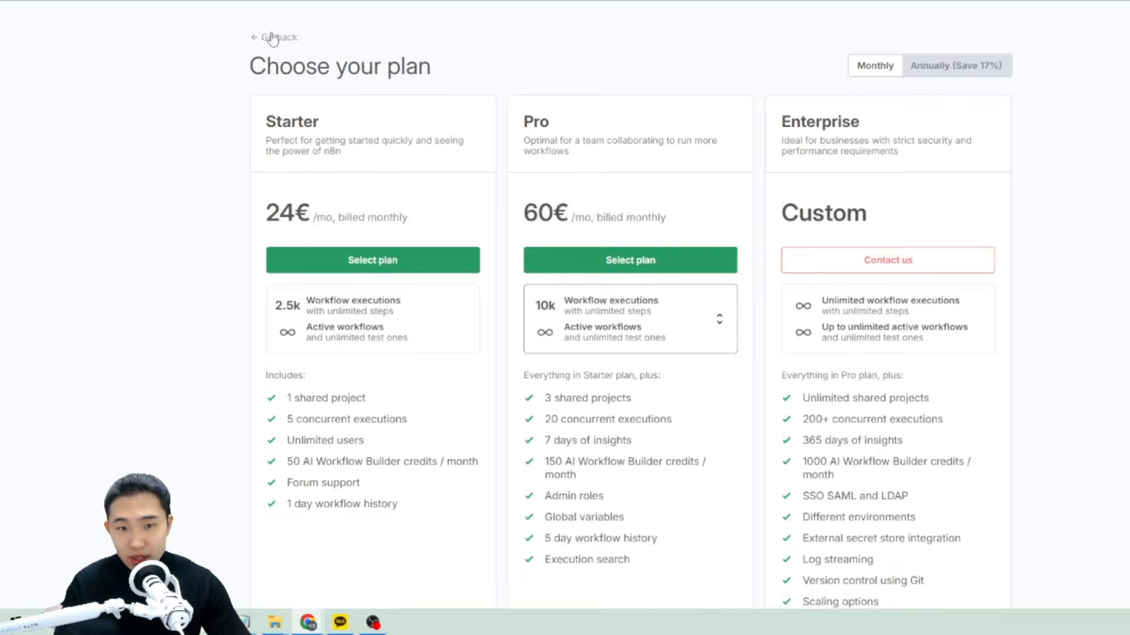
left_click(270, 36)
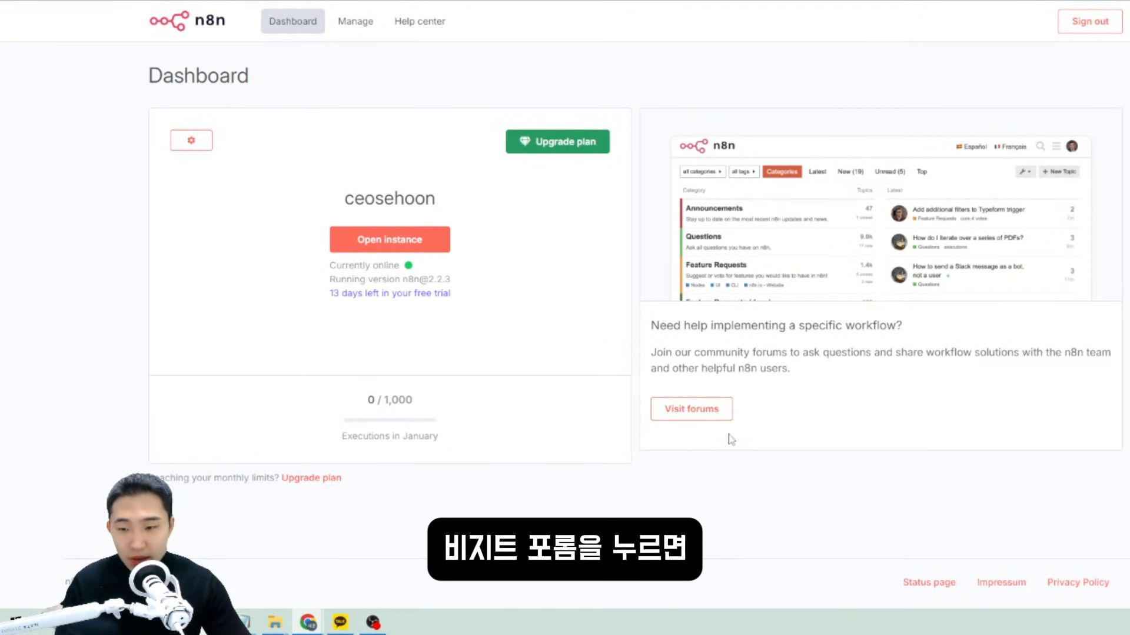
left_click(696, 412)
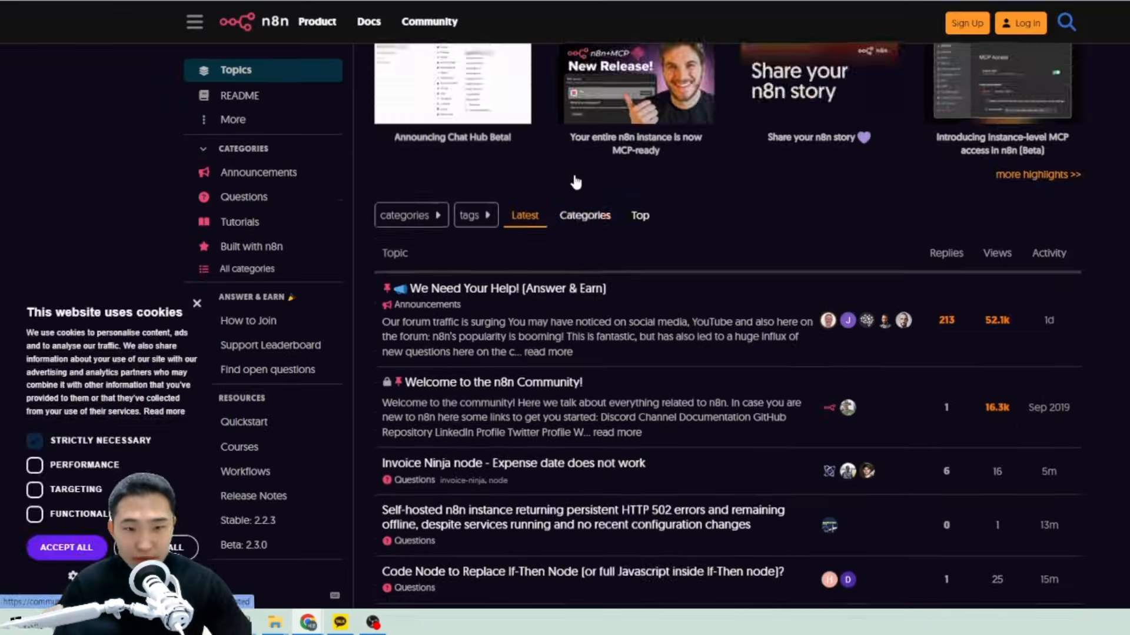
Browse the forum's Tutorials category and the Built with n8n topics.
scroll(663, 182, "down", 1)
scroll(521, 159, "up", 2)
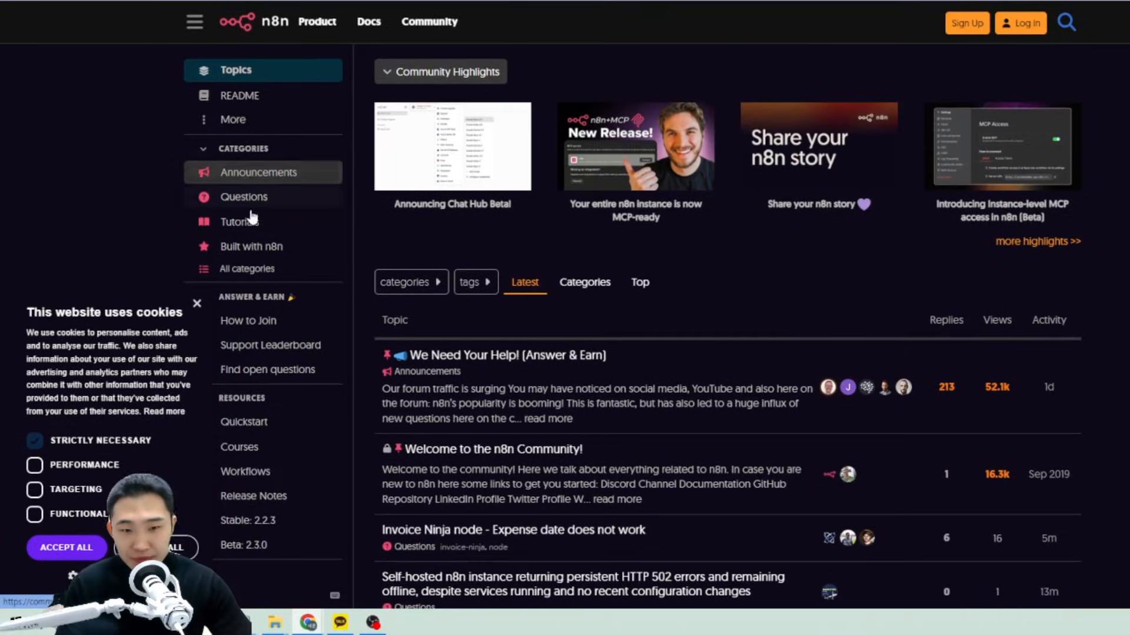
left_click(252, 231)
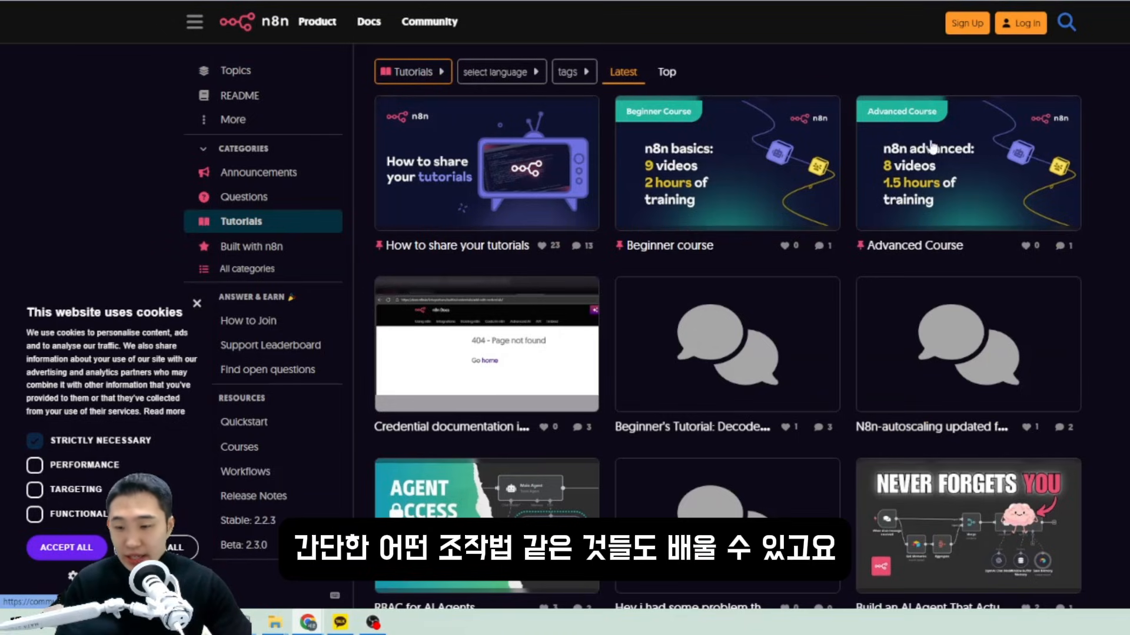
scroll(765, 212, "down", 1)
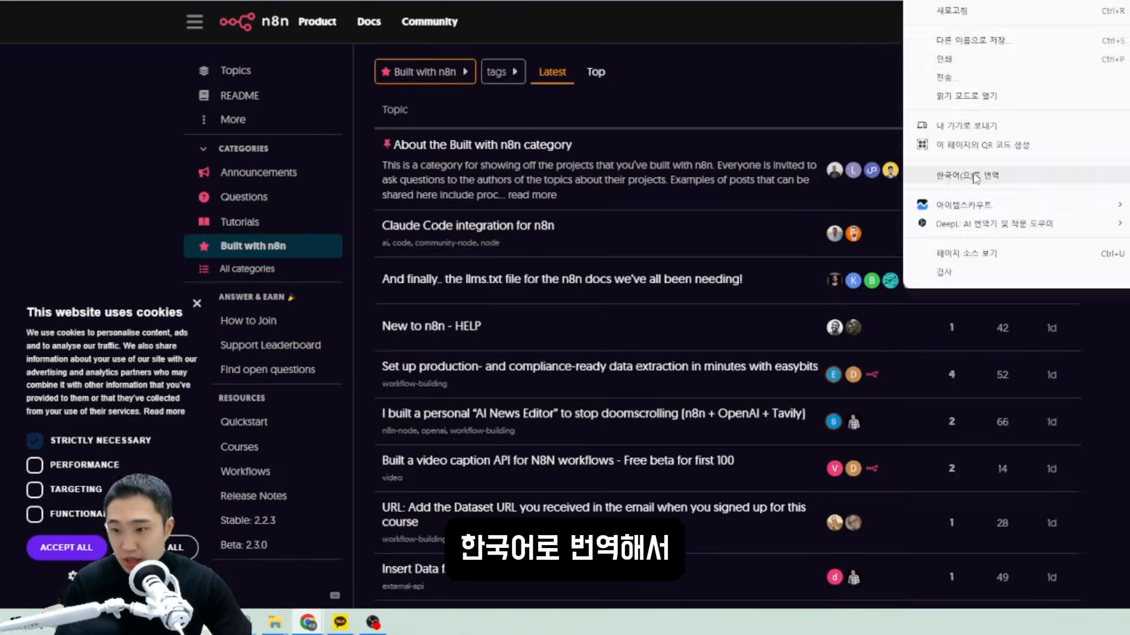
left_click(971, 174)
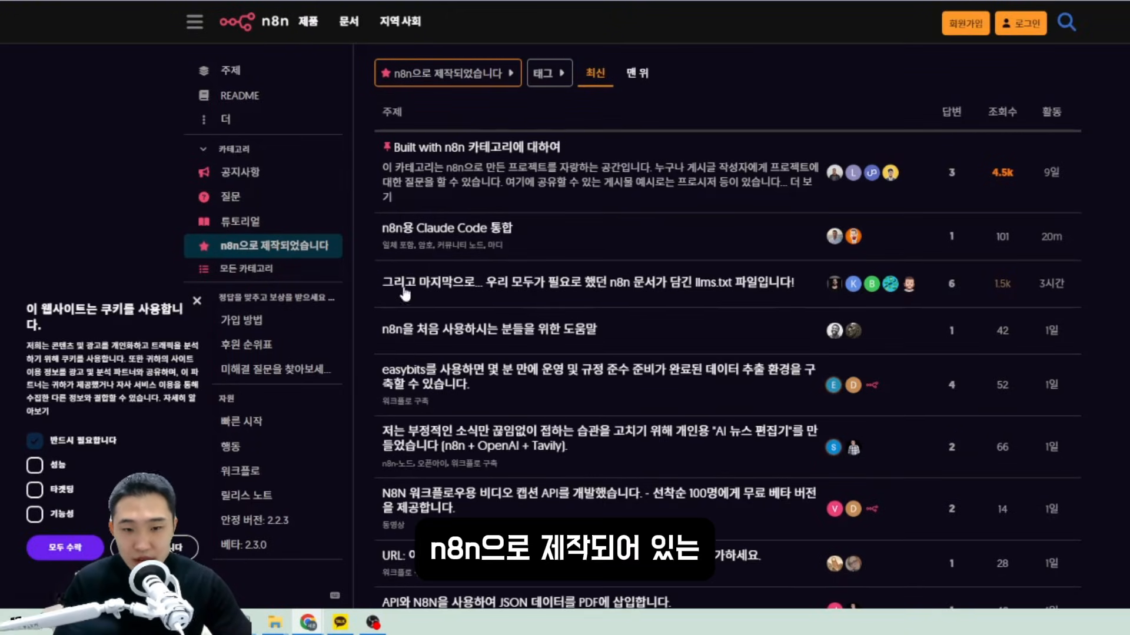
Open and scroll through the January 2026 supporters leaderboard, translated into Korean.
scroll(448, 162, "down", 5)
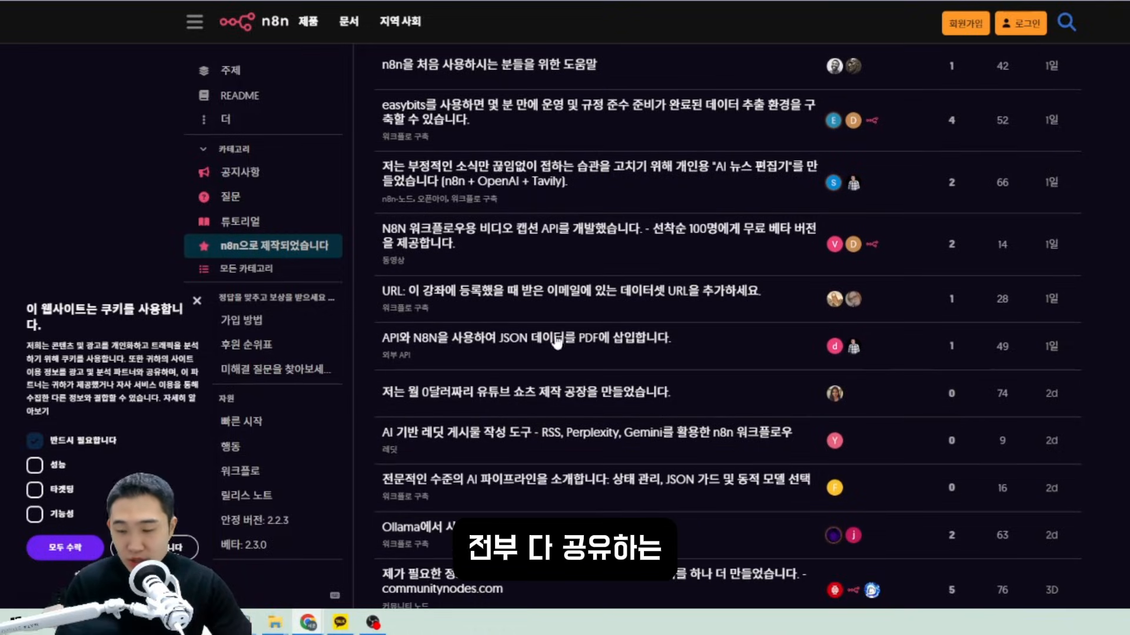
scroll(659, 239, "down", 5)
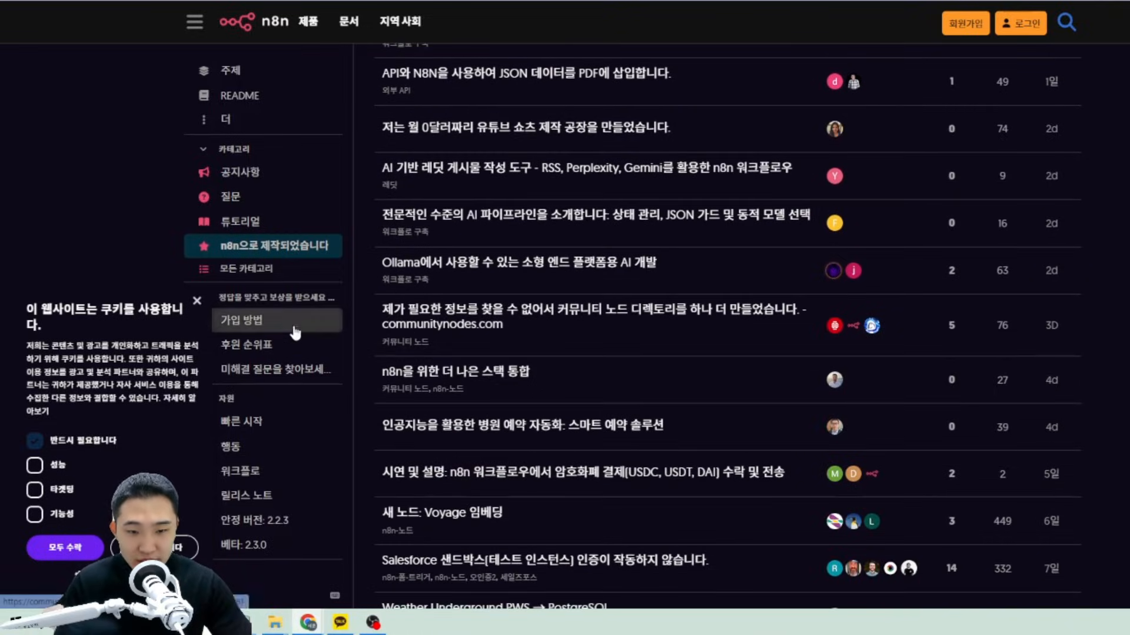
left_click(275, 355)
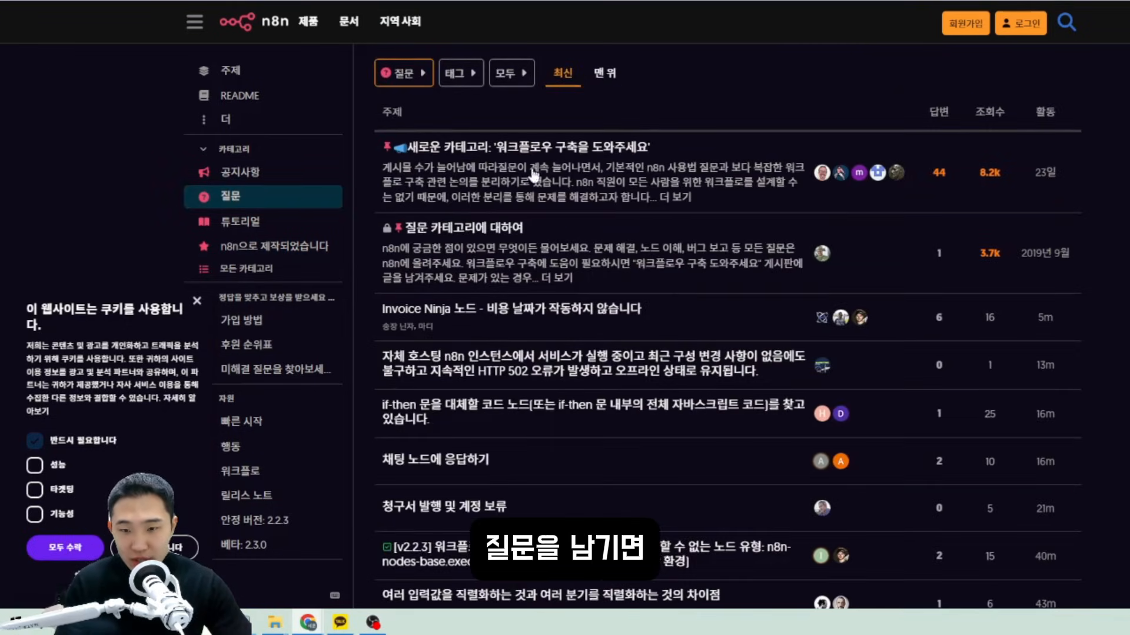
scroll(624, 209, "down", 5)
left_click(247, 345)
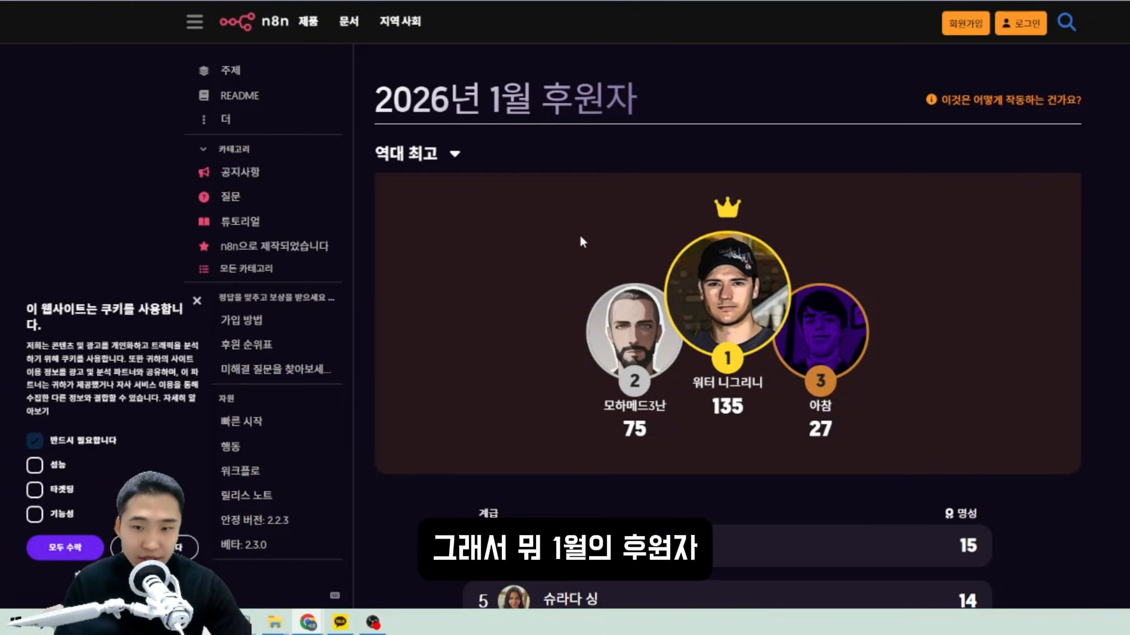
scroll(788, 181, "down", 5)
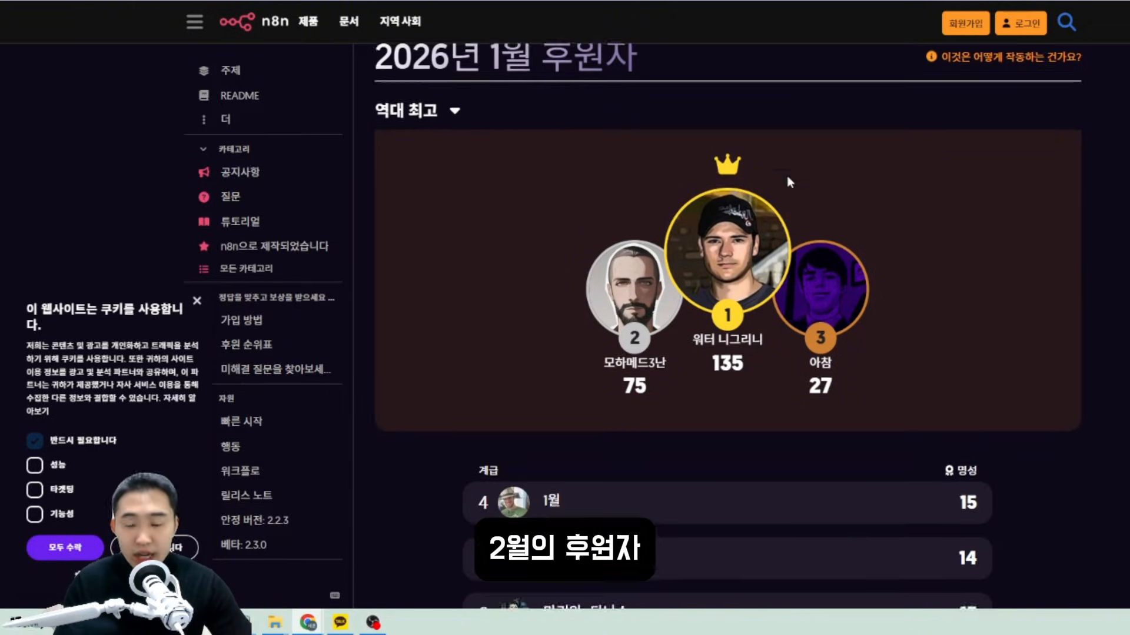
scroll(637, 270, "up", 3)
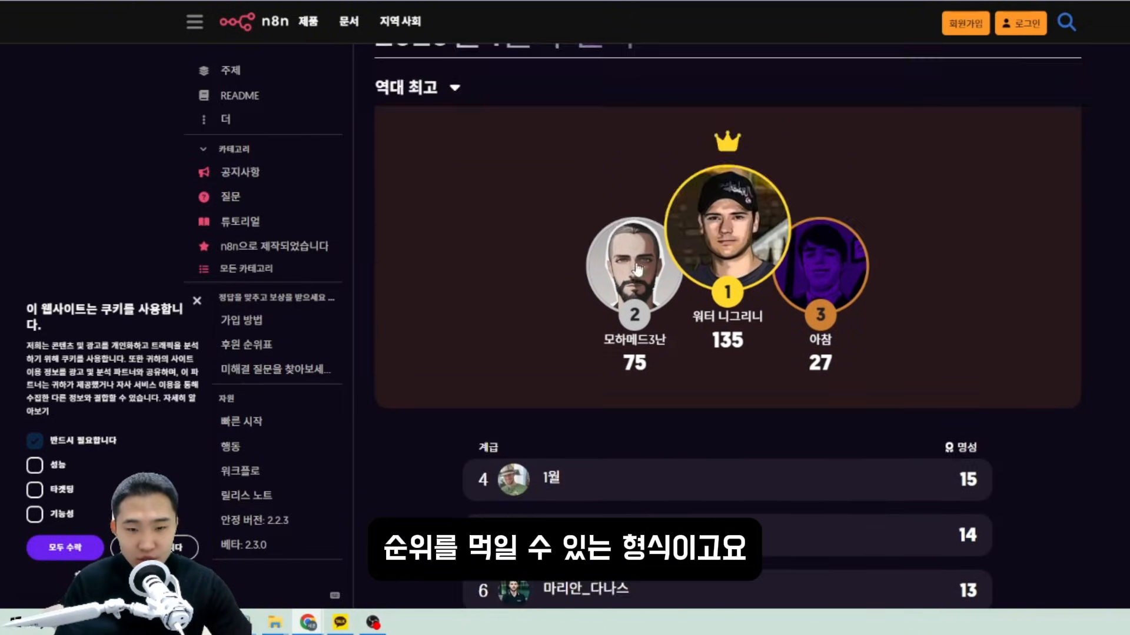
scroll(607, 315, "up", 2)
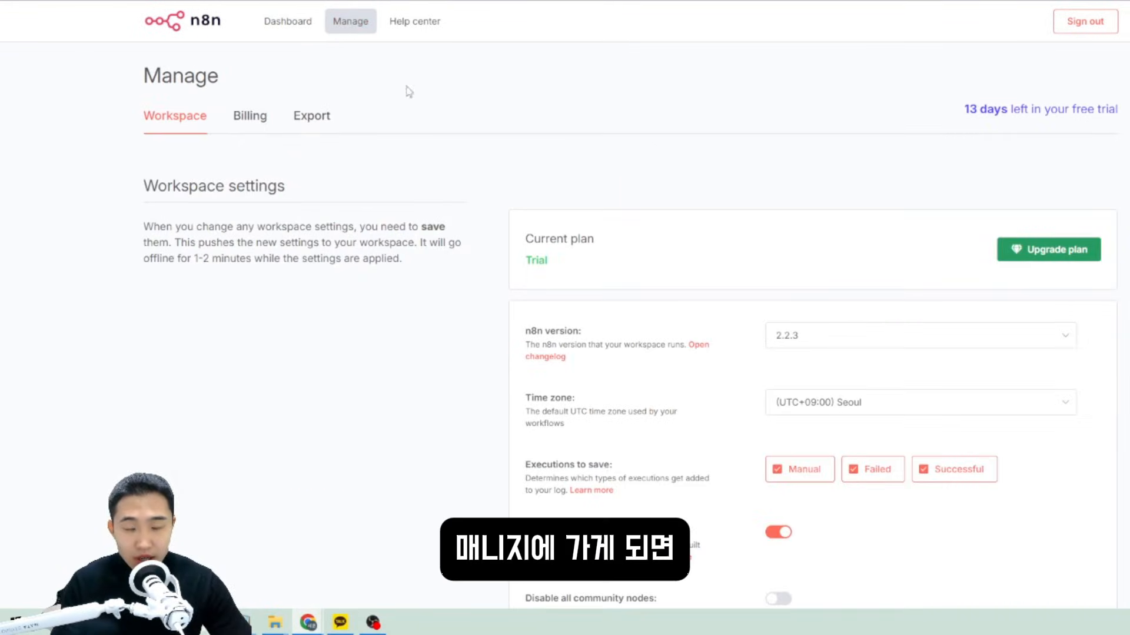
Open the n8n version and Time zone lists, leaving both unchanged with Seoul time zone.
scroll(586, 138, "down", 2)
scroll(612, 195, "down", 1)
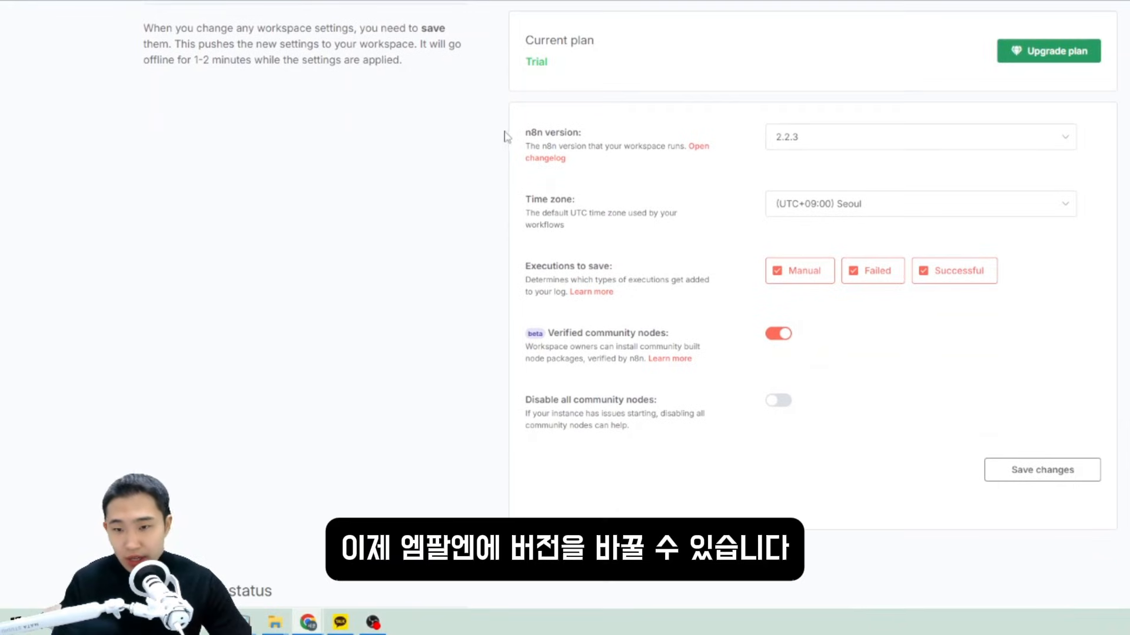
left_click_drag(504, 132, 744, 156)
left_click(811, 142)
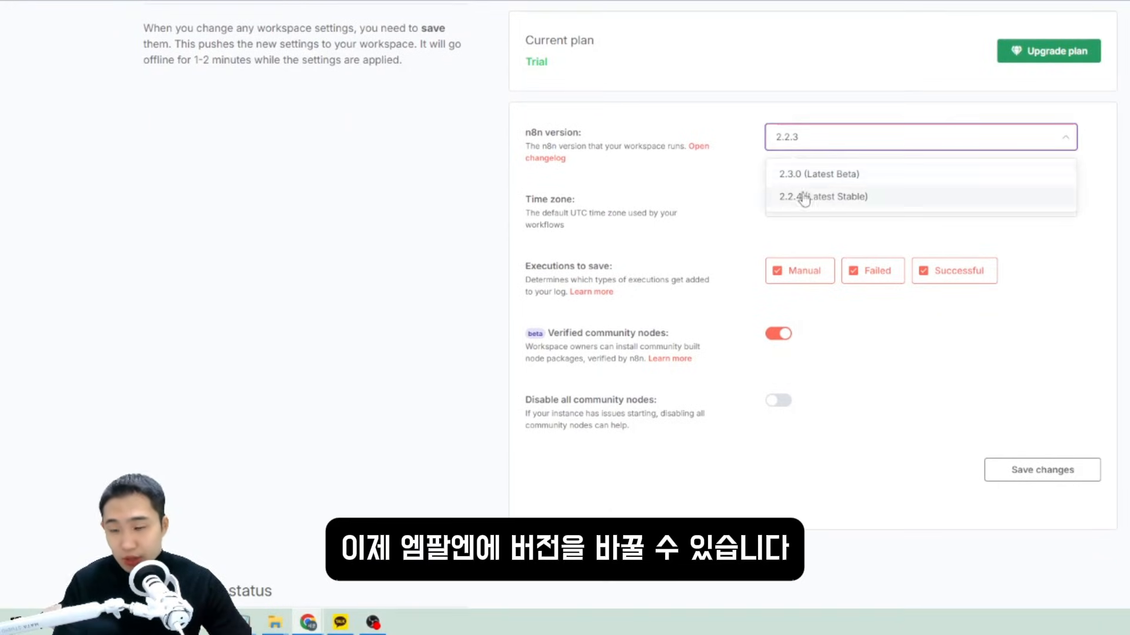
left_click(697, 178)
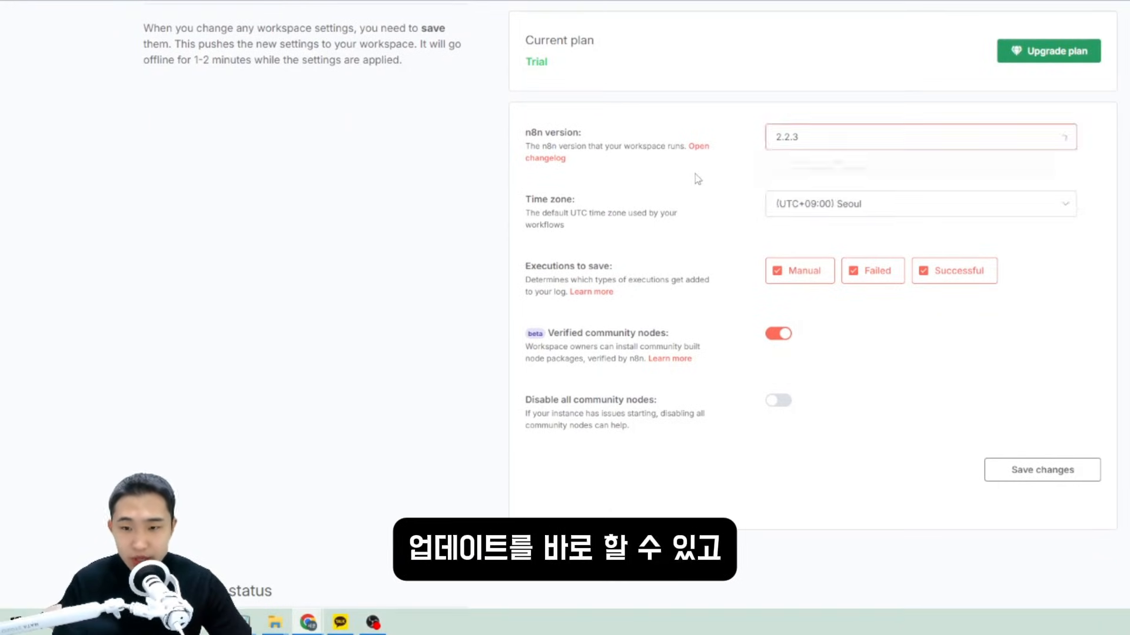
left_click(847, 204)
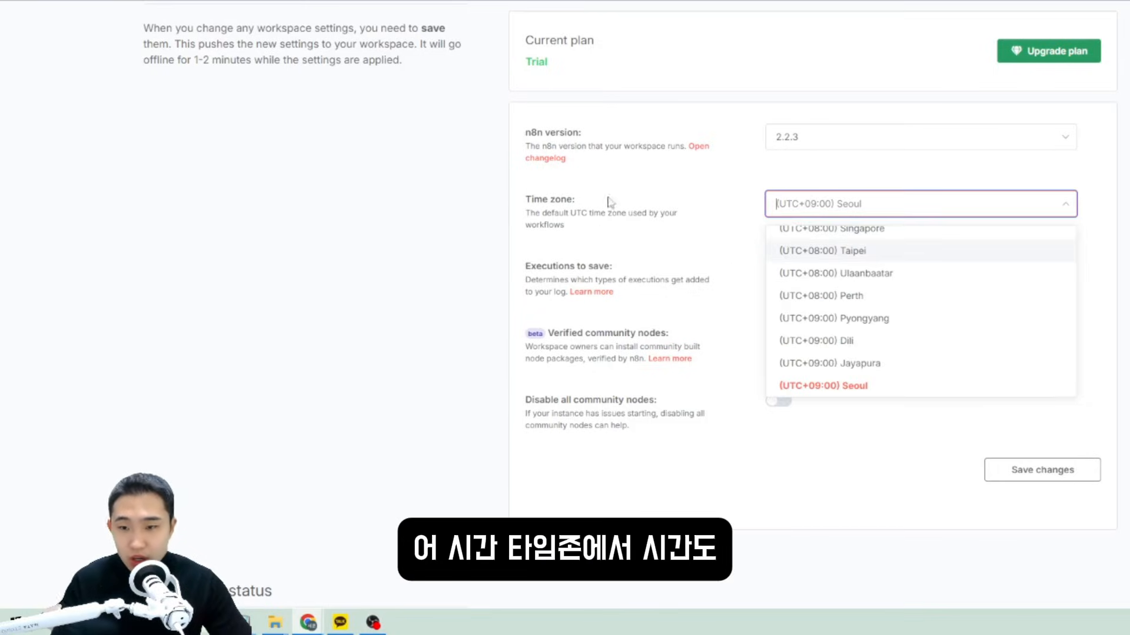
left_click(684, 206)
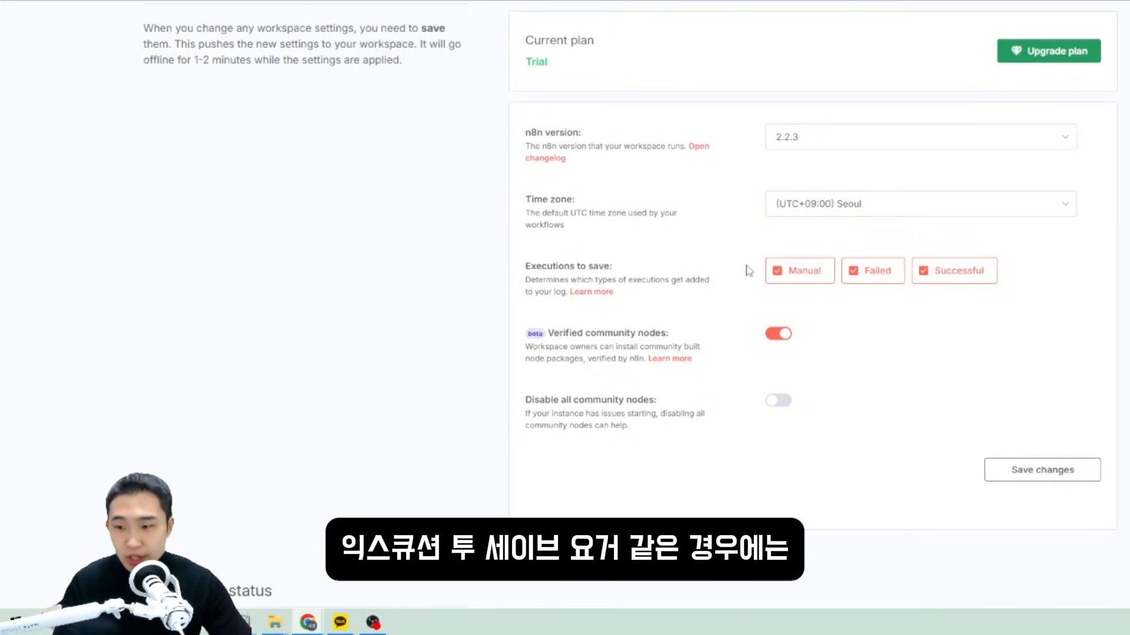
Toggle the failed, manual and successful Executions to save checkboxes off and back on.
left_click(872, 271)
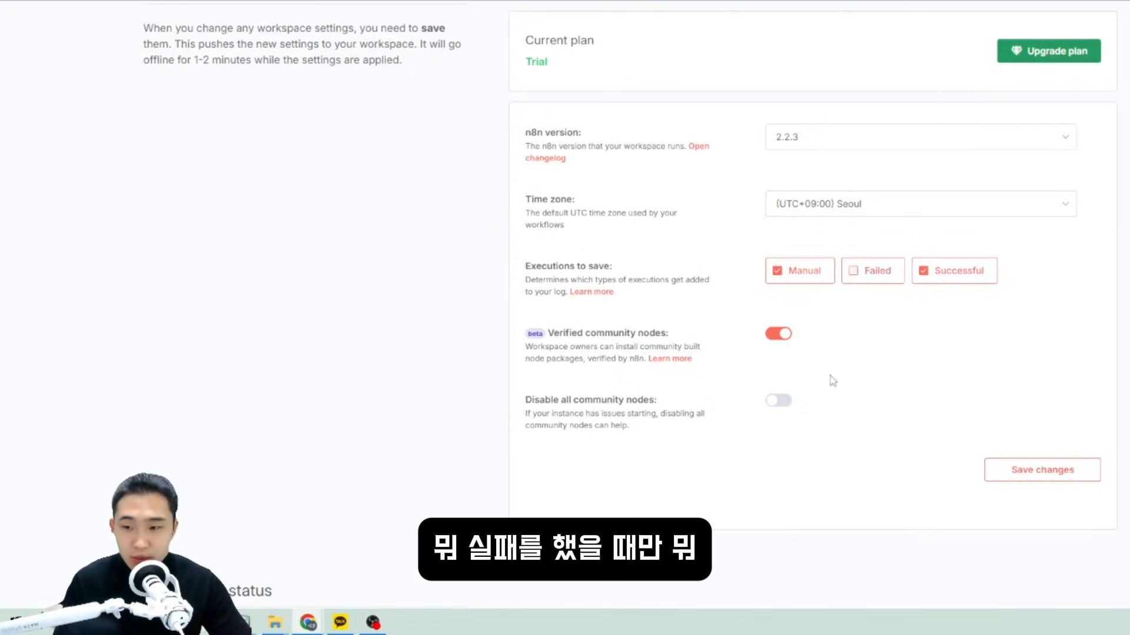
left_click(872, 271)
left_click(800, 273)
left_click(946, 276)
left_click_drag(543, 280, 722, 307)
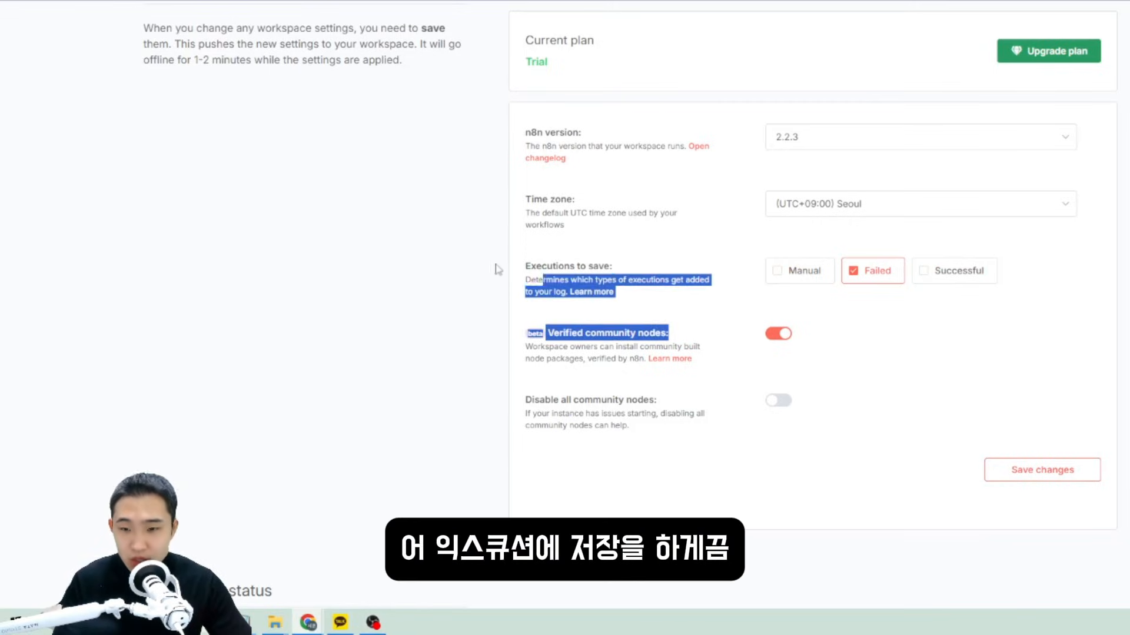
left_click_drag(498, 269, 499, 270)
left_click(669, 279)
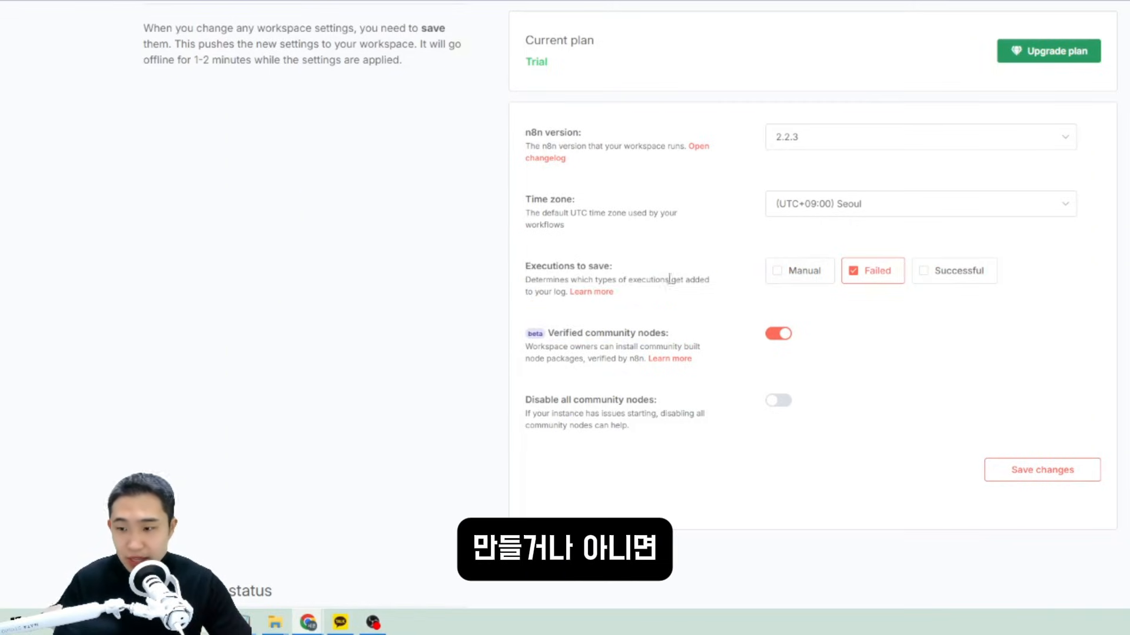
left_click(952, 277)
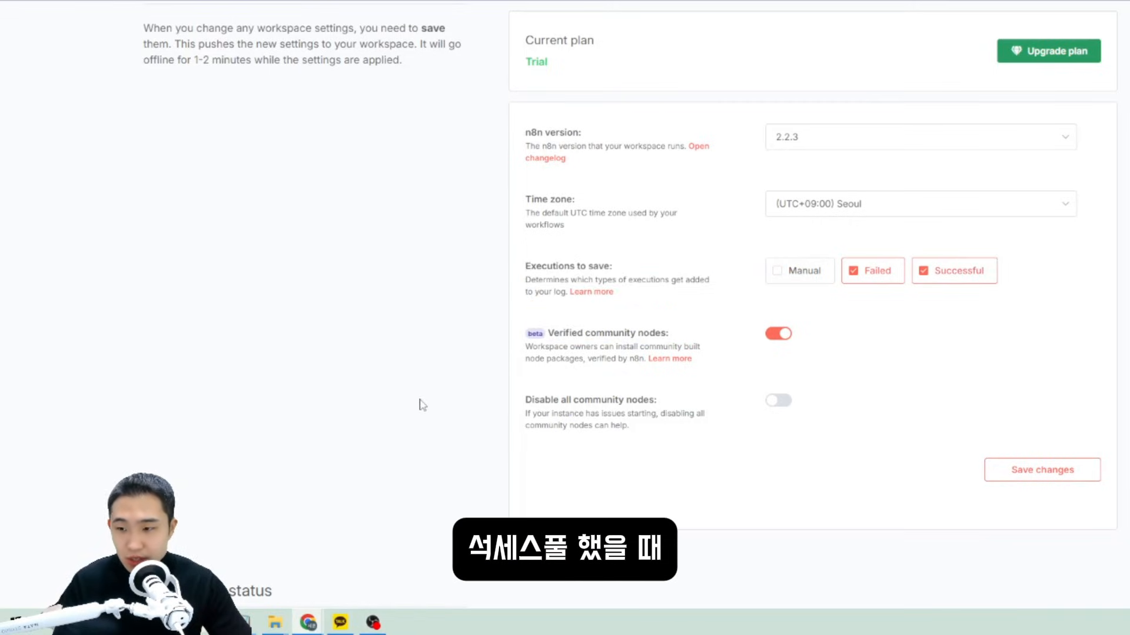
left_click(875, 274)
left_click(854, 269)
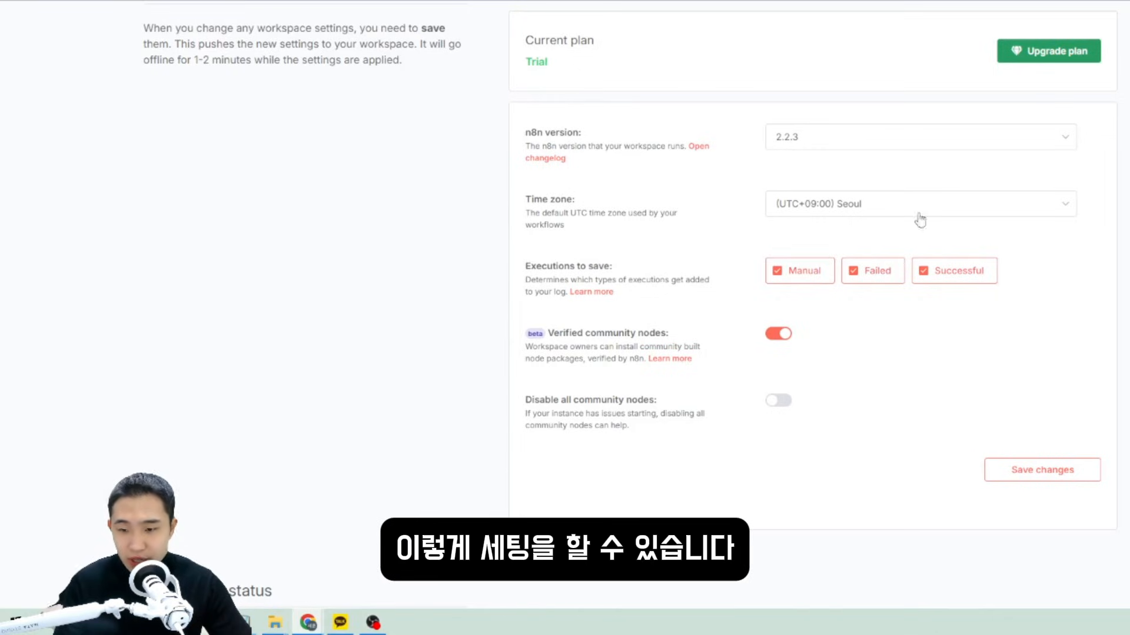
Switch 'disable all community nodes' on and back off, leaving it unchanged.
left_click_drag(534, 401, 671, 415)
left_click(683, 431)
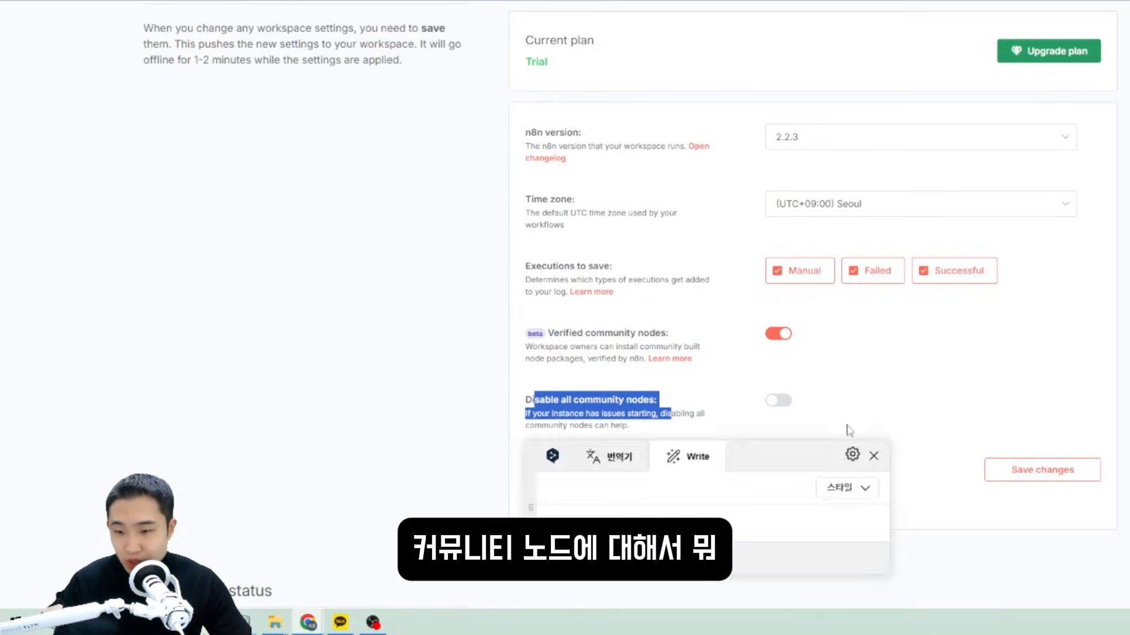
left_click(848, 412)
left_click(770, 401)
left_click(780, 401)
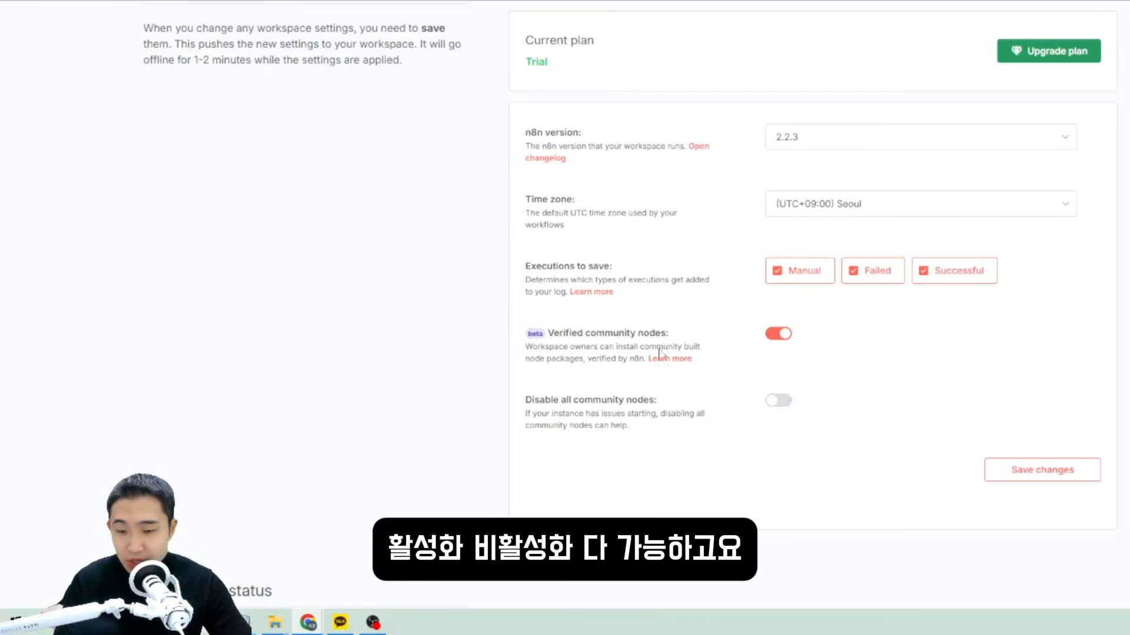
scroll(941, 365, "up", 3)
Review the Billing page's Payments section, which shows no billing details.
left_click(253, 52)
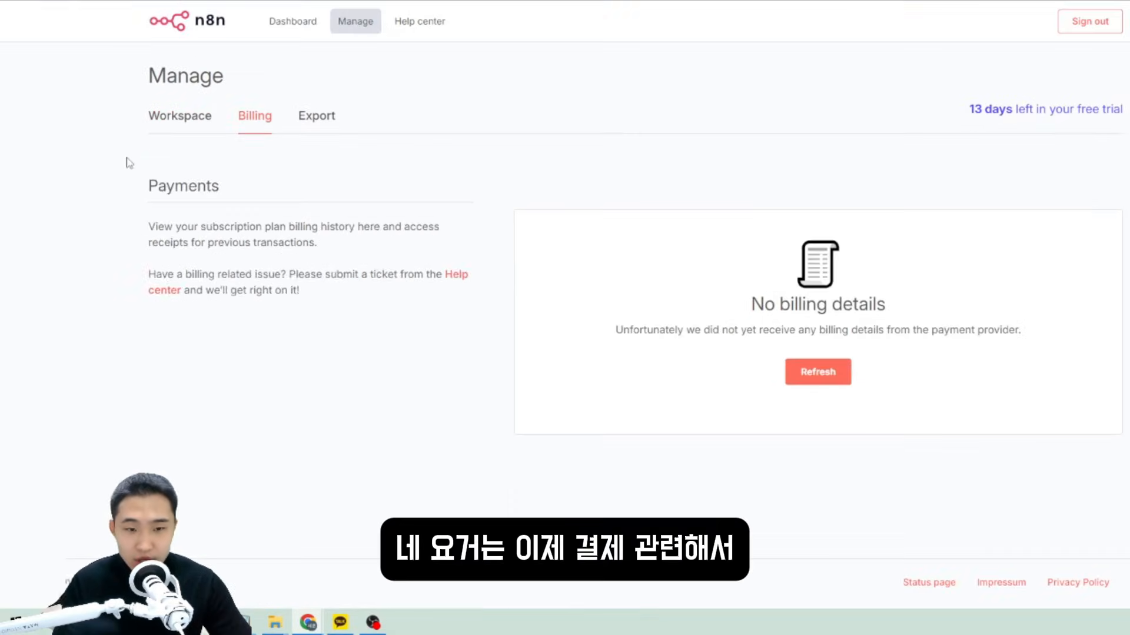
left_click_drag(129, 163, 311, 300)
left_click(467, 396)
left_click_drag(916, 444, 147, 219)
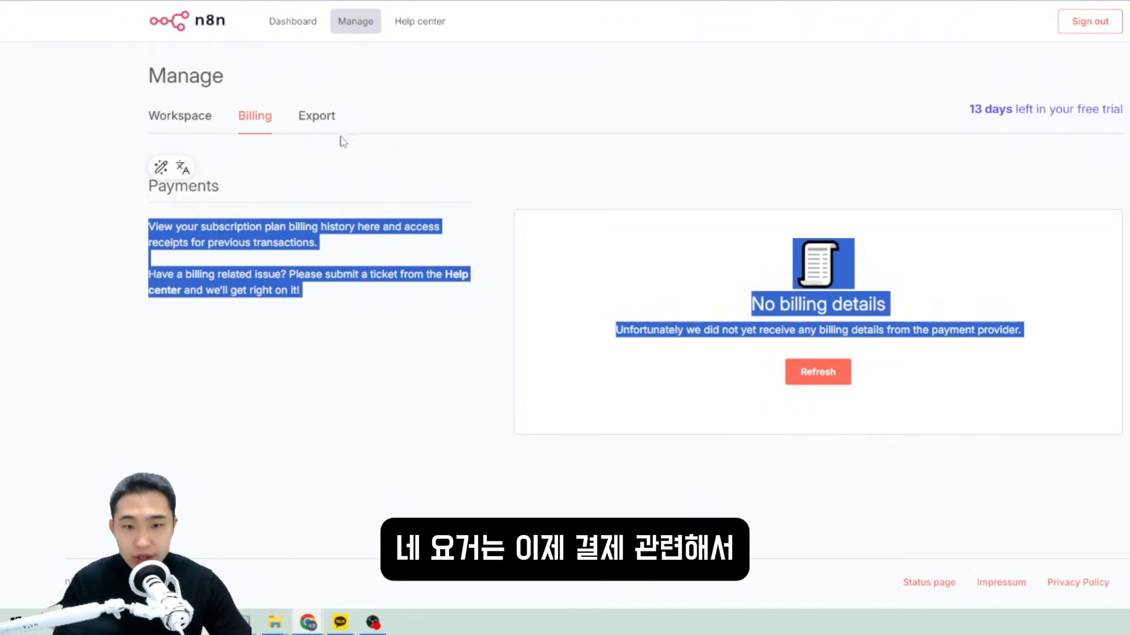
Go to the Export Data page and read its workflows backup description.
left_click(322, 118)
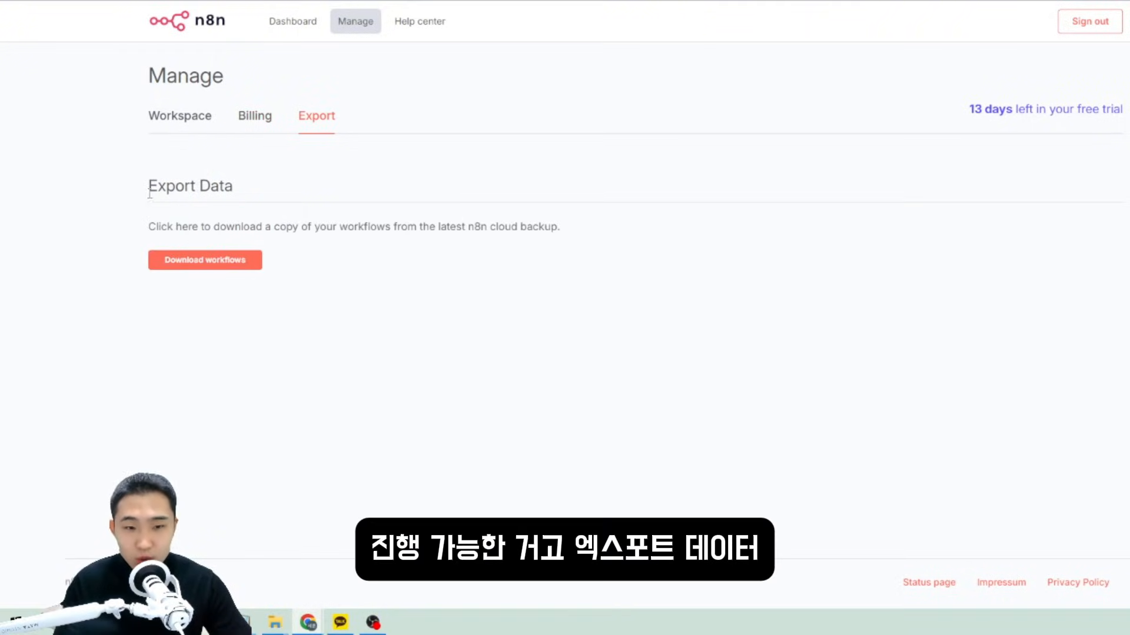
left_click_drag(131, 181, 452, 294)
left_click(491, 333)
left_click_drag(491, 333, 138, 338)
left_click(708, 180)
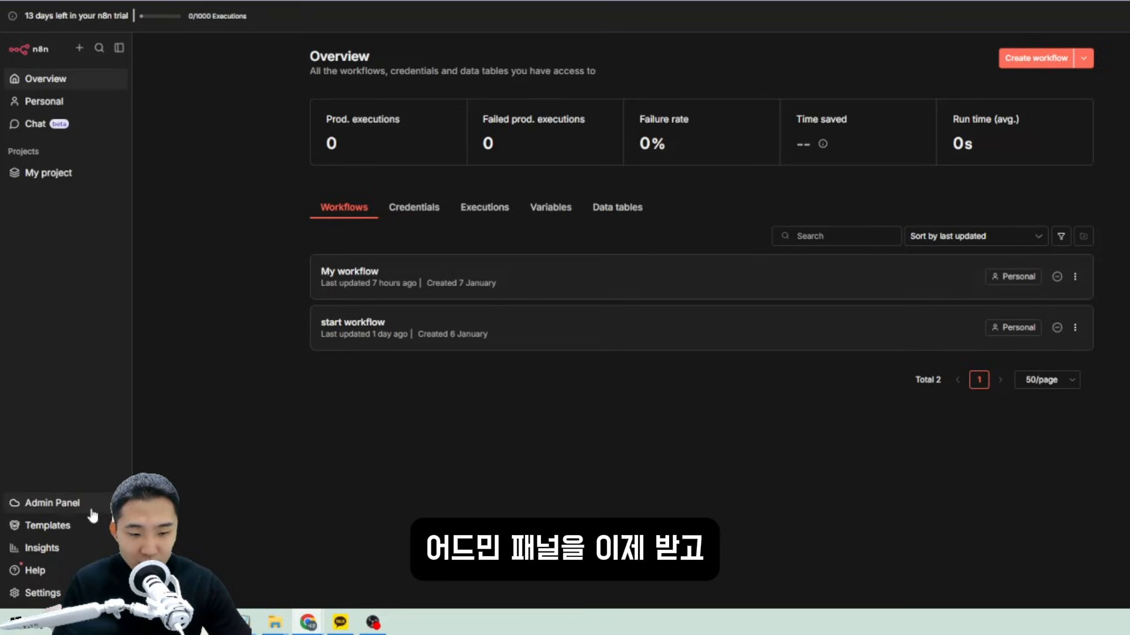
Browse the featured templates and continue to the website's 2376 Marketing automation workflows gallery.
left_click(47, 530)
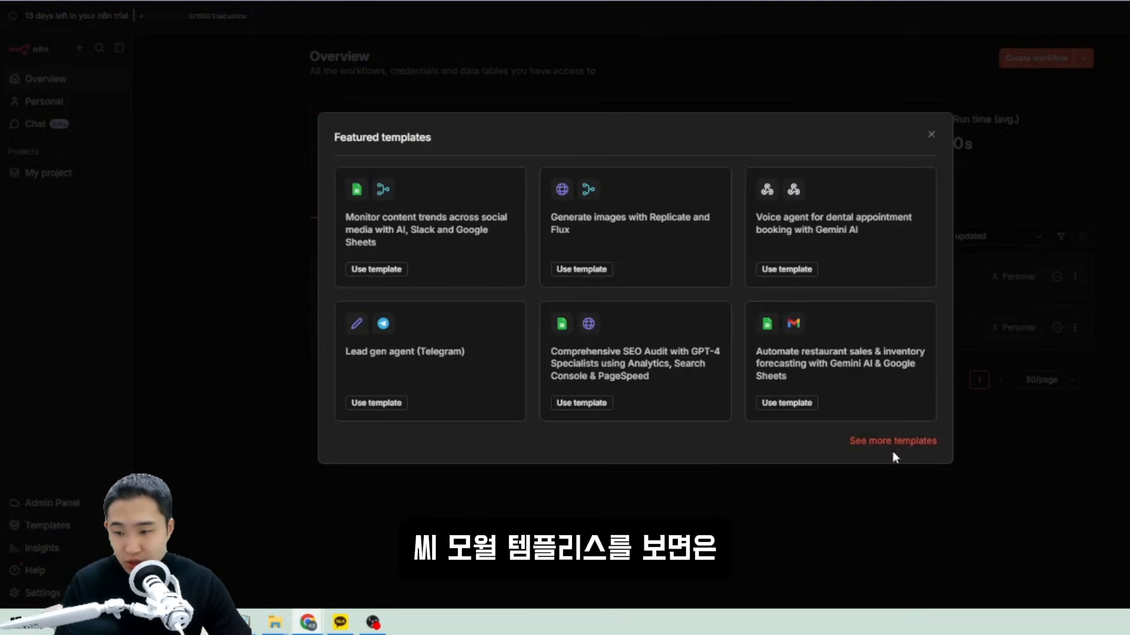
left_click(860, 445)
mouse_move(597, 163)
left_mouse_down()
mouse_move(541, 163)
mouse_move(619, 166)
left_mouse_up()
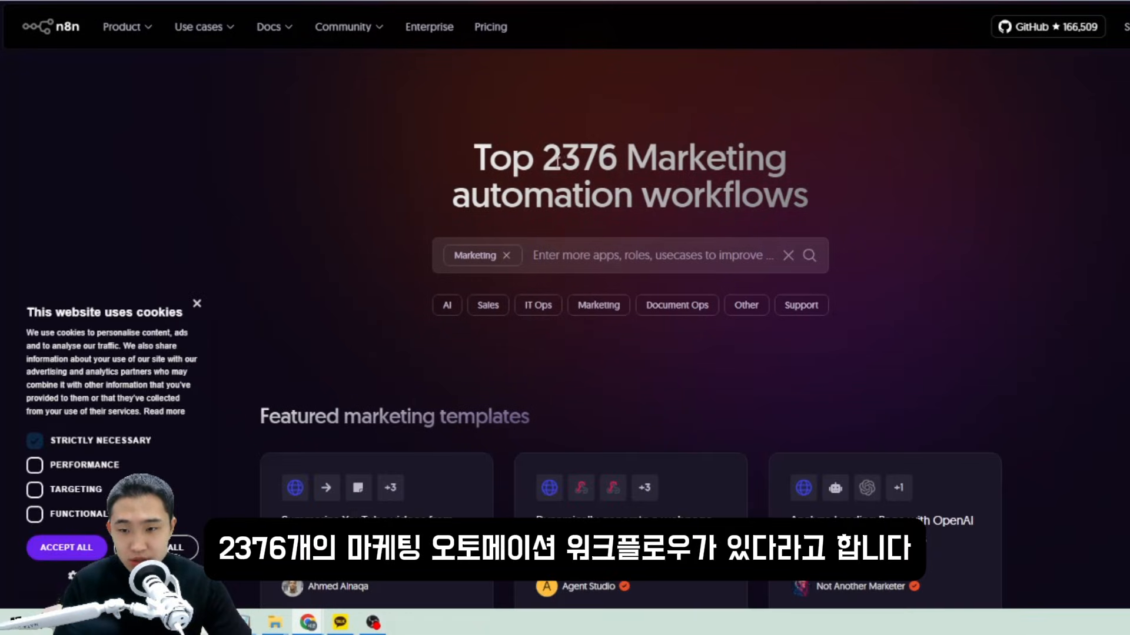
Translate the Marketing automation template gallery page into Korean.
left_click_drag(787, 164, 542, 165)
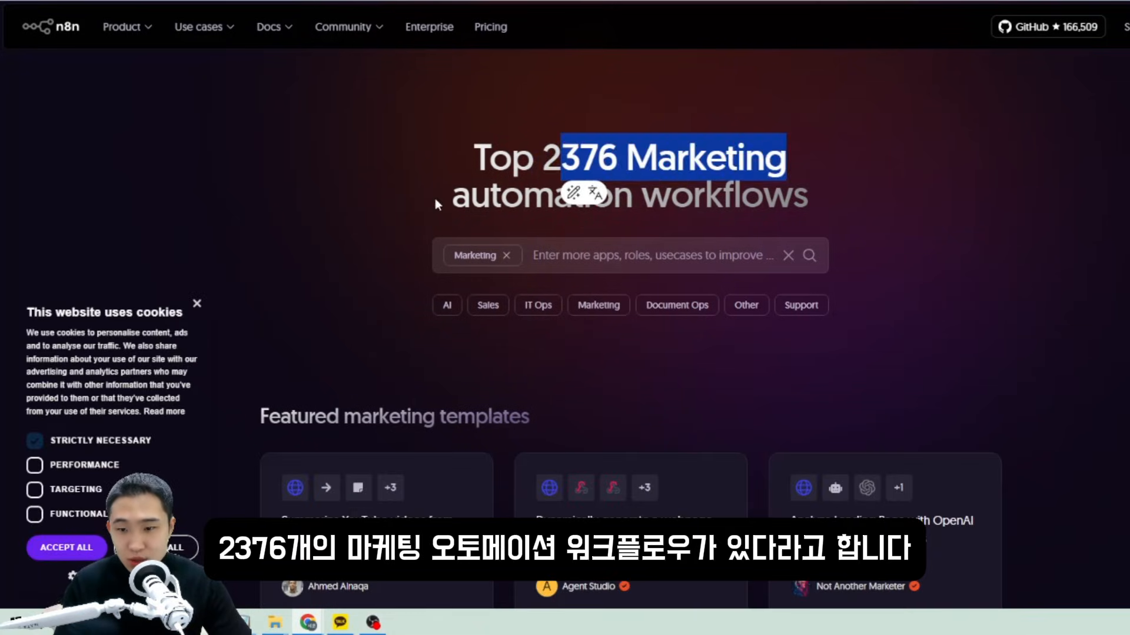
left_click_drag(436, 199, 869, 198)
left_click(982, 252)
scroll(386, 248, "down", 1)
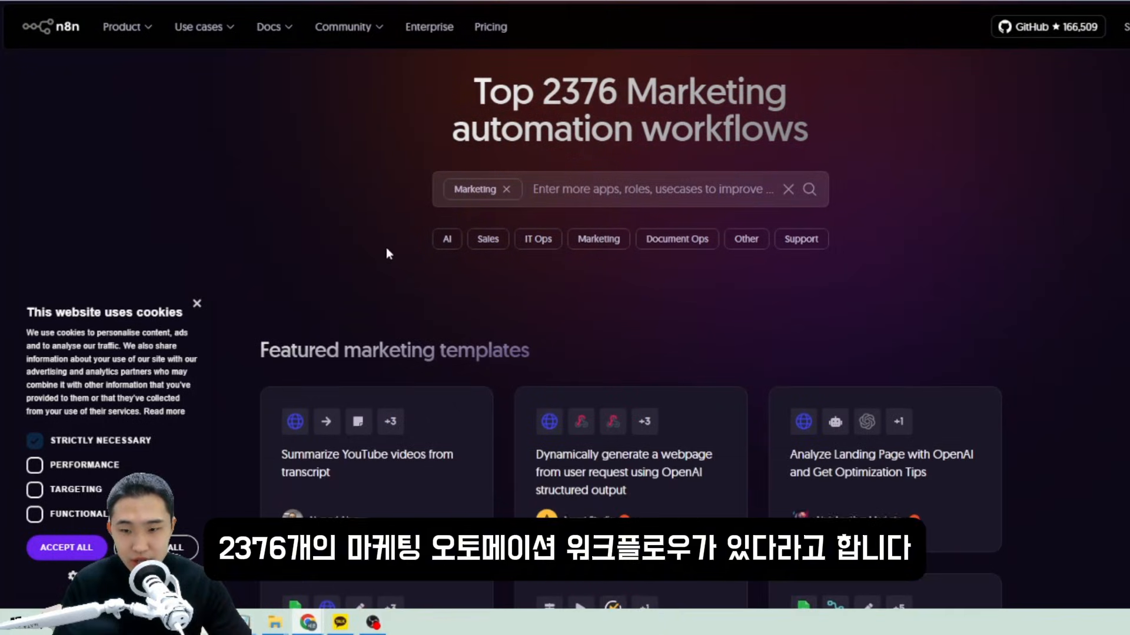
scroll(439, 234, "up", 1)
scroll(909, 254, "down", 5)
right_click(864, 258)
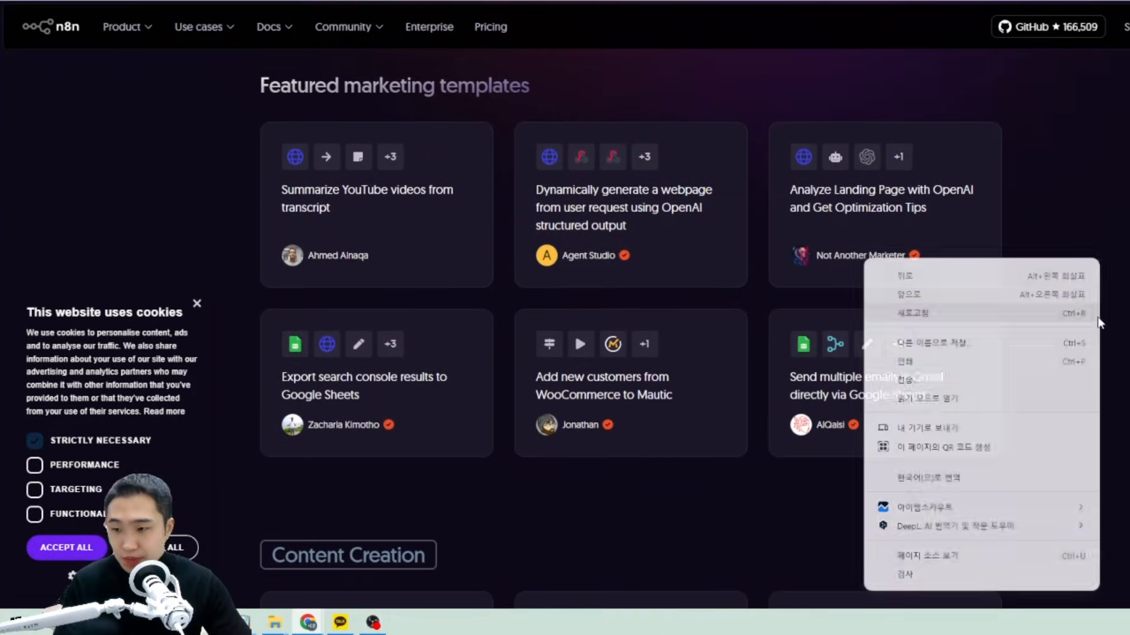
left_click(977, 508)
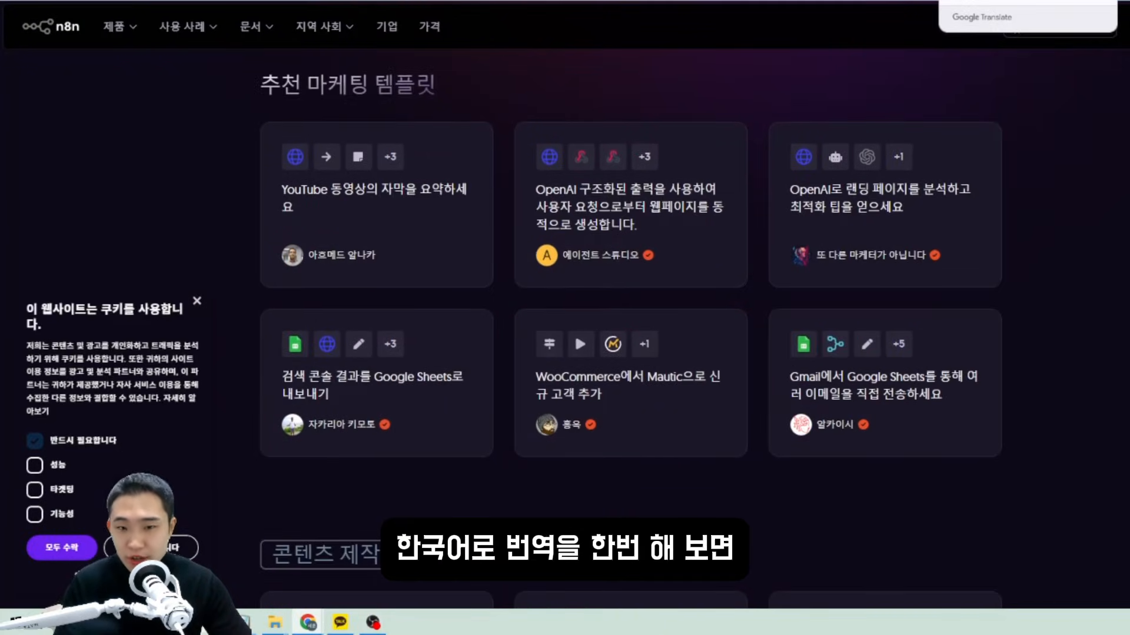
Scroll through the translated template categories to the 'Aggregate news articles' template.
scroll(439, 235, "up", 2)
left_click_drag(260, 217, 440, 220)
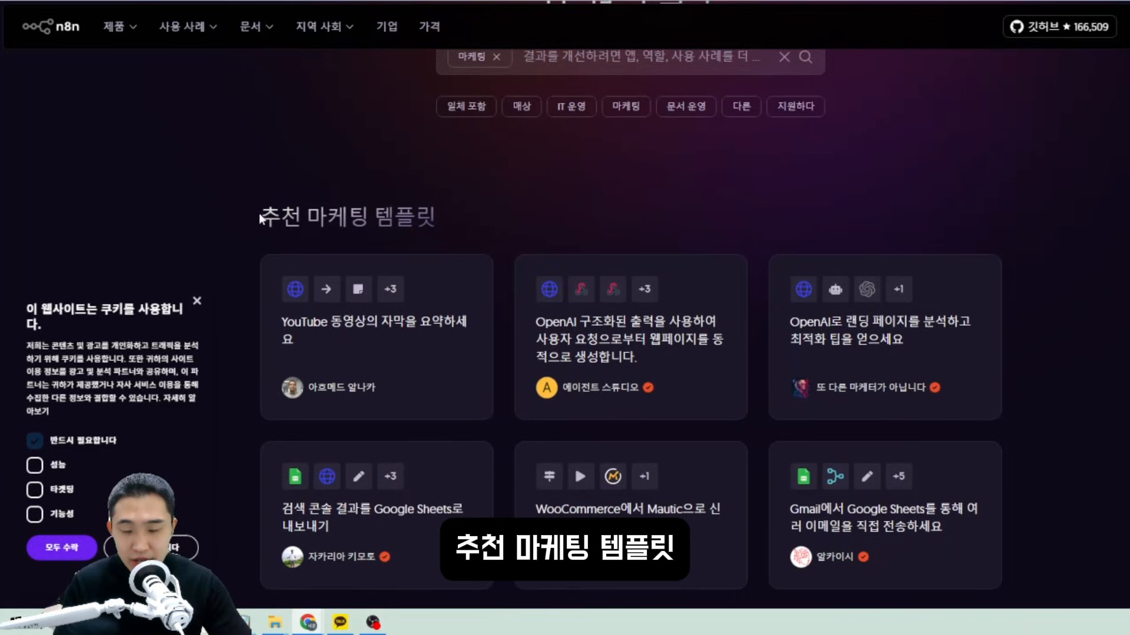
scroll(493, 238, "down", 2)
scroll(500, 232, "down", 3)
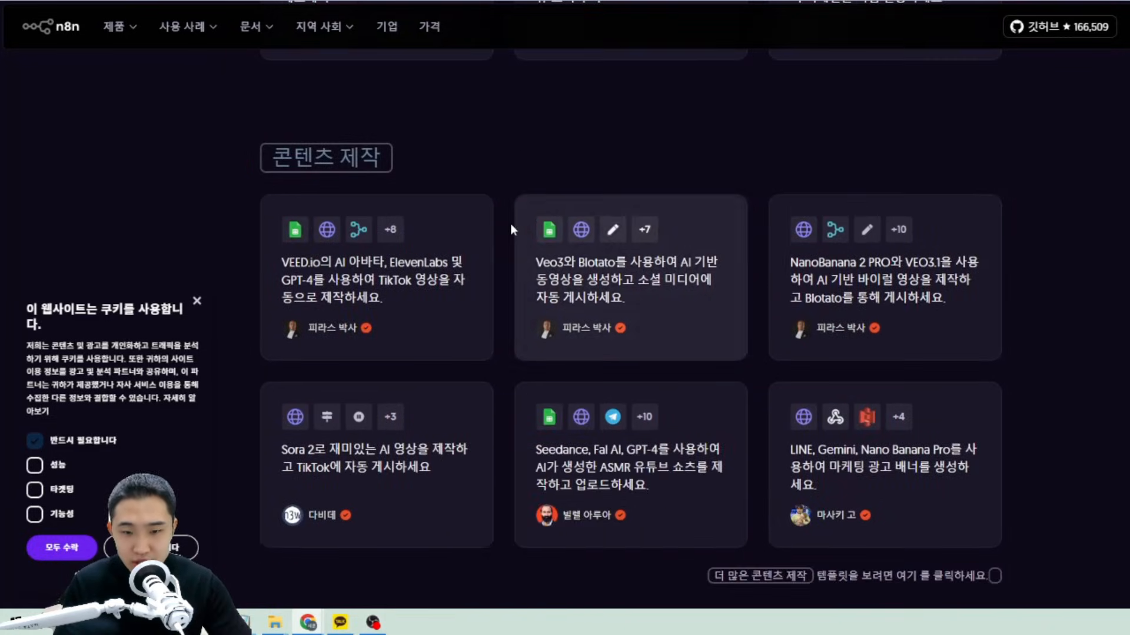
scroll(475, 154, "down", 3)
scroll(480, 179, "down", 10)
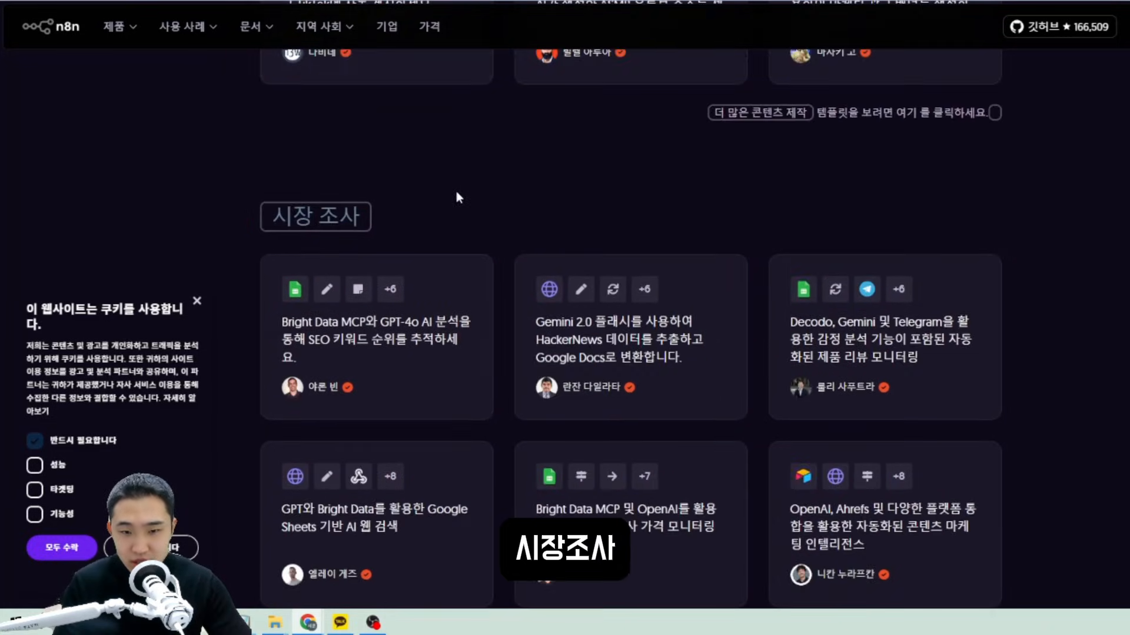
scroll(485, 310, "down", 13)
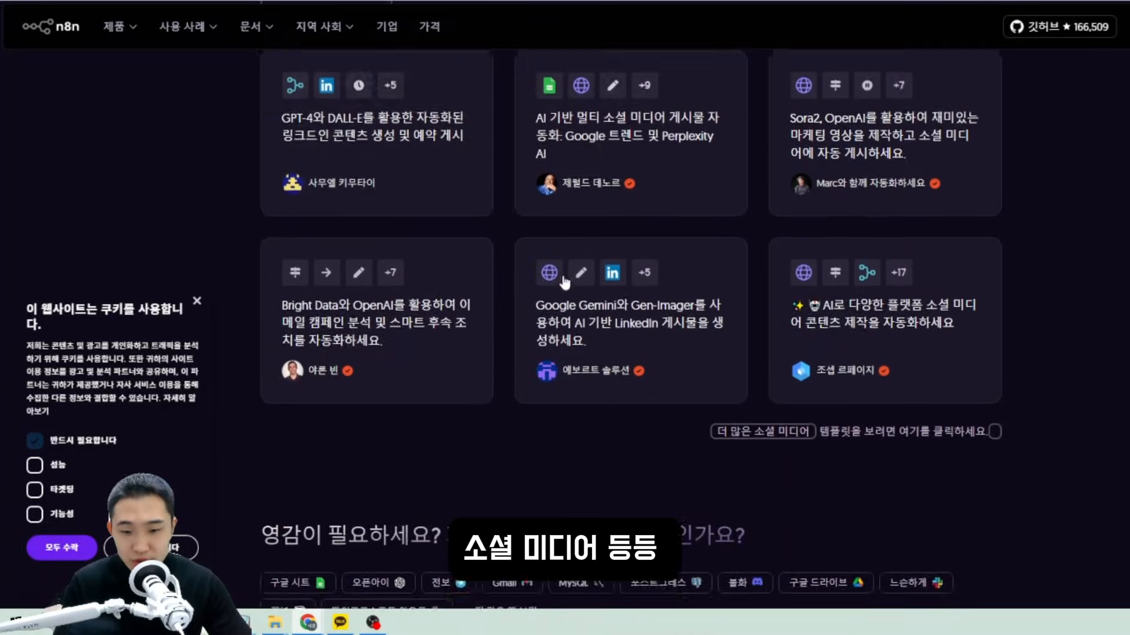
scroll(494, 280, "up", 8)
scroll(500, 277, "up", 10)
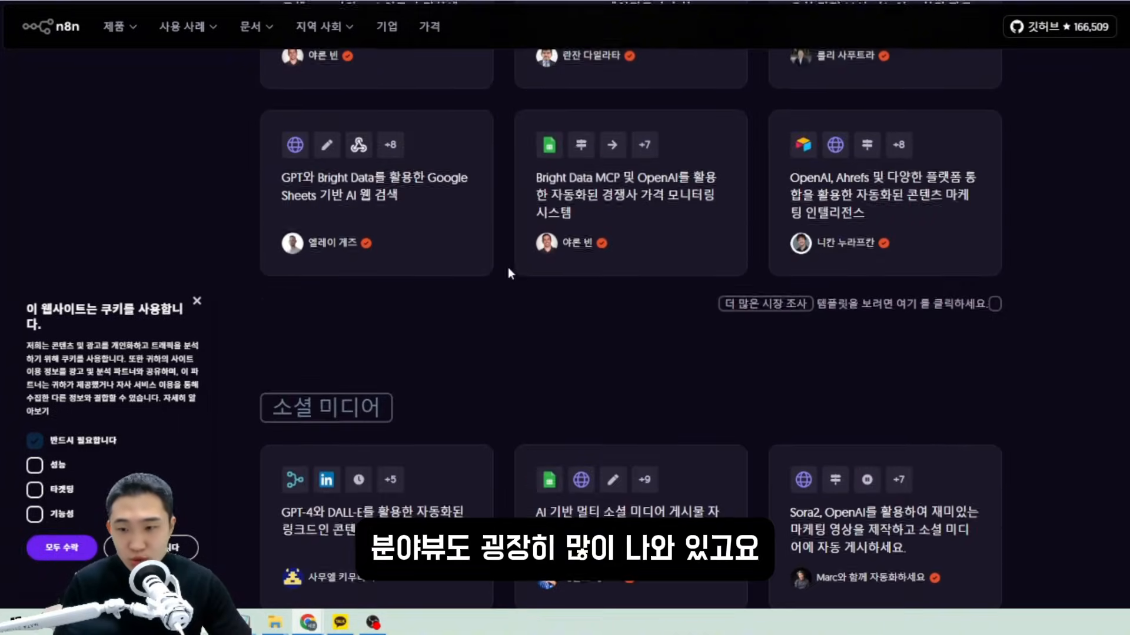
scroll(802, 322, "up", 3)
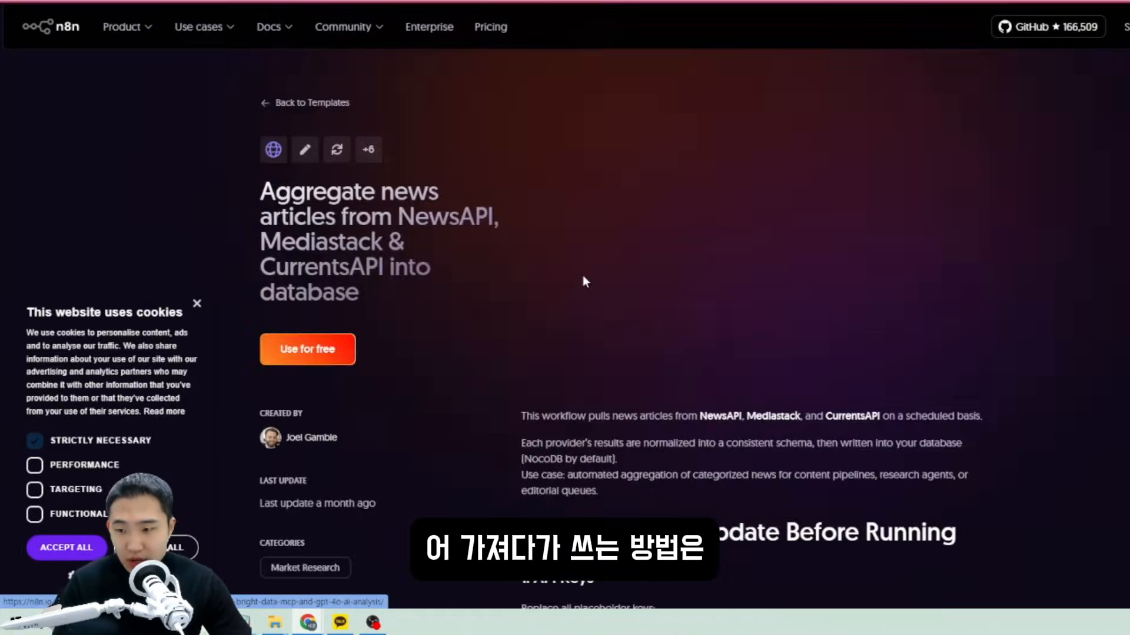
scroll(651, 276, "down", 2)
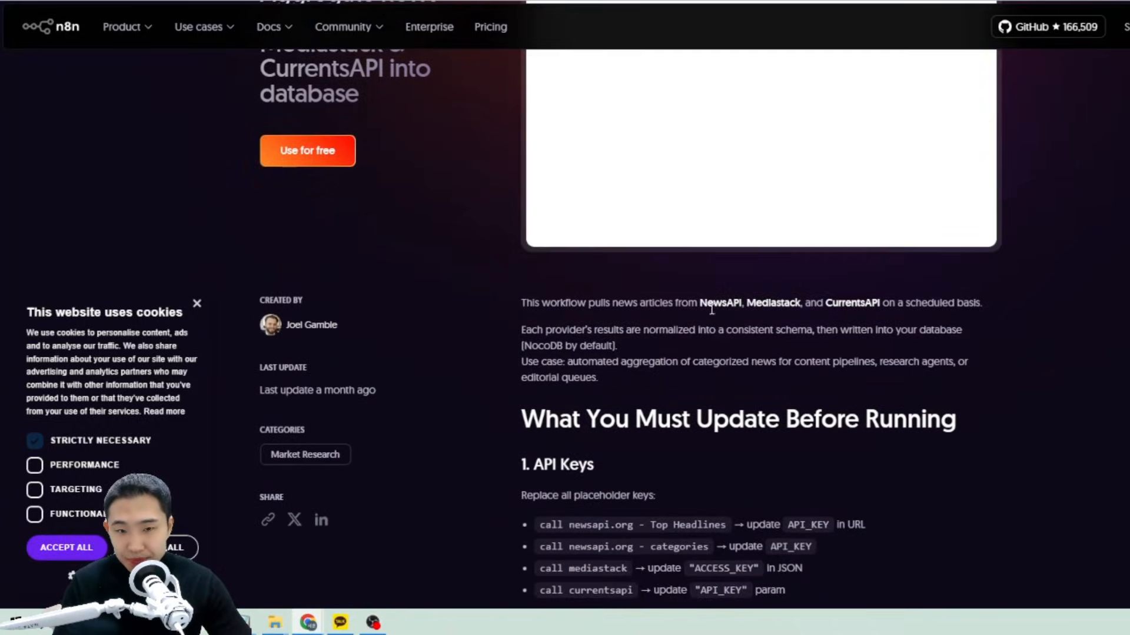
scroll(276, 343, "up", 1)
Copy the news aggregation template as JSON and import it into the cloud workspace.
left_click(312, 283)
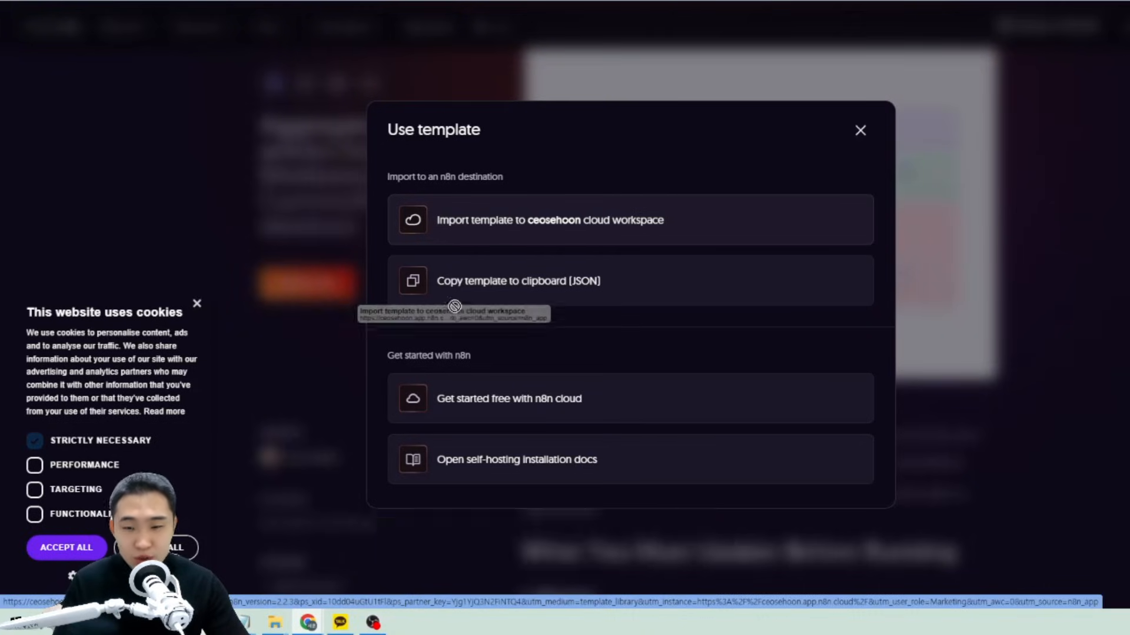
left_click(524, 279)
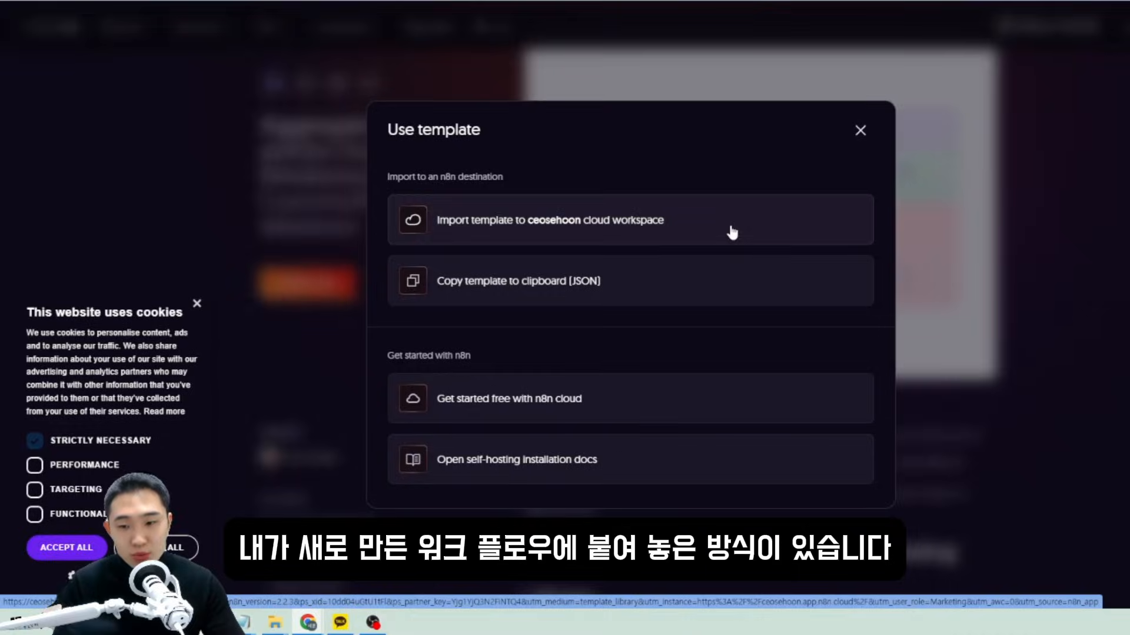
left_click(565, 229)
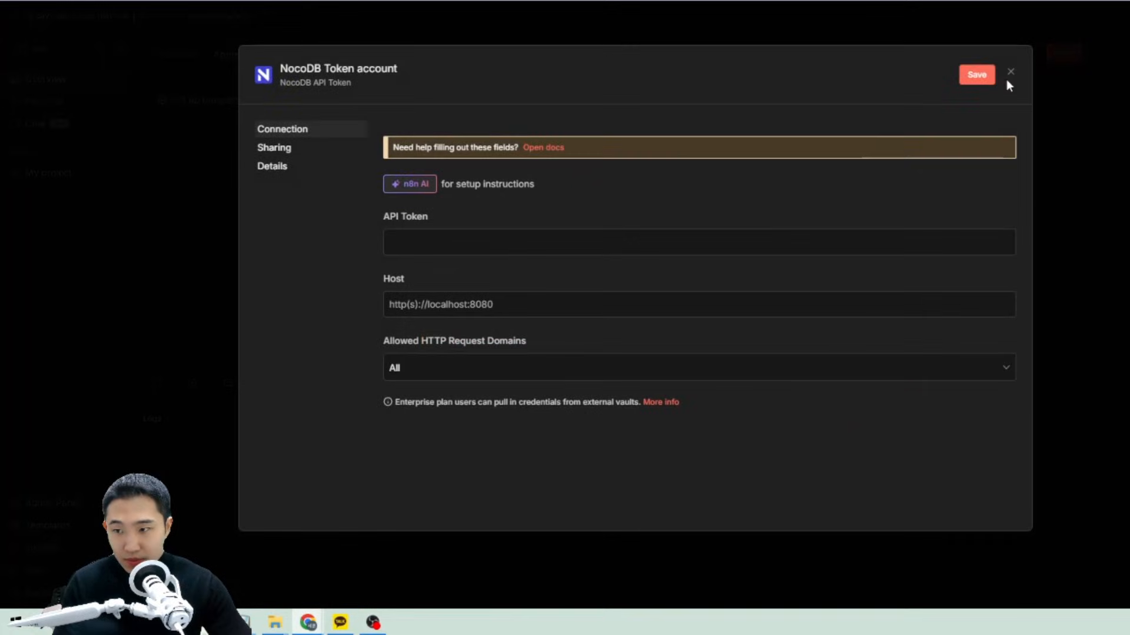
Close the NocoDB credential form and dismiss the Set up template dialog.
left_click(1009, 72)
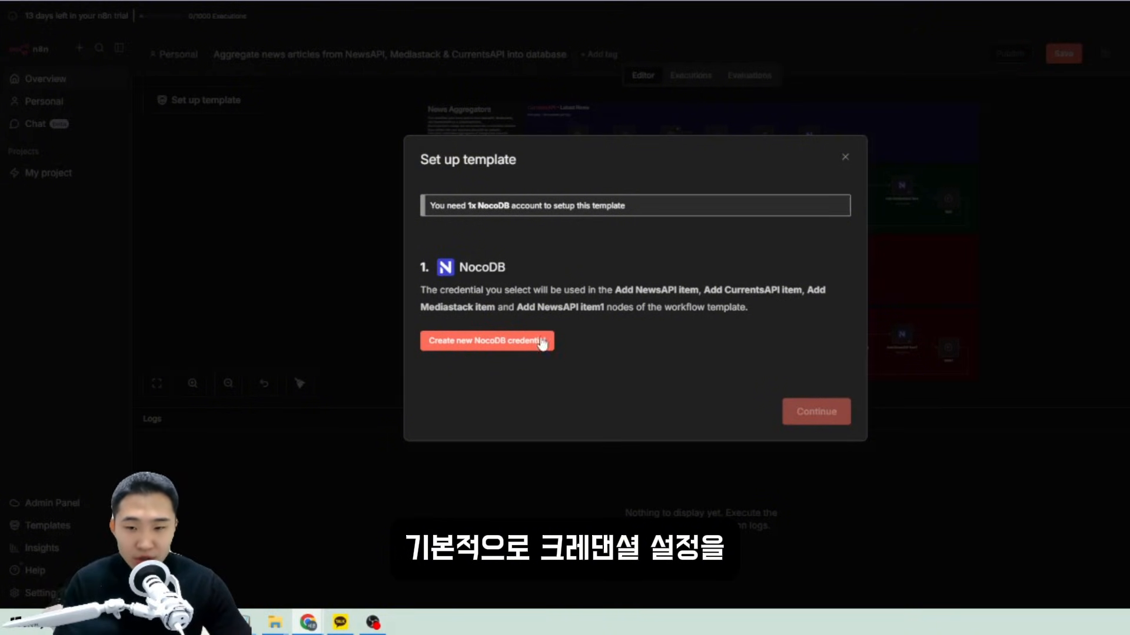
left_click_drag(637, 284, 778, 343)
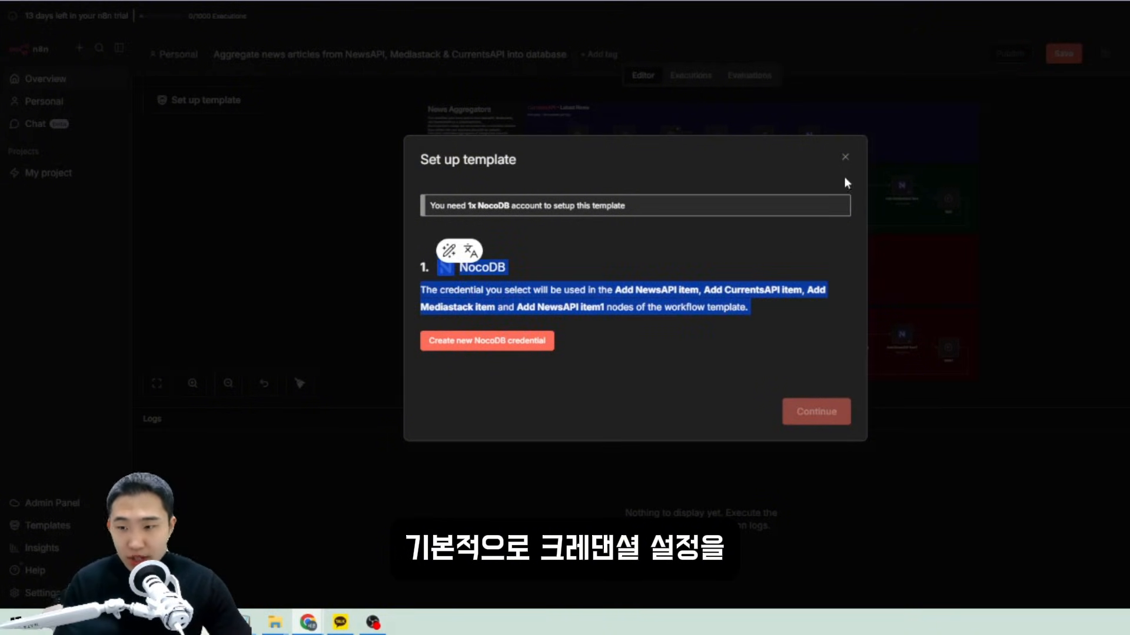
left_click(845, 157)
Inspect the imported workflow's Mediastack row, then go to the Insights page.
scroll(739, 255, "up", 5)
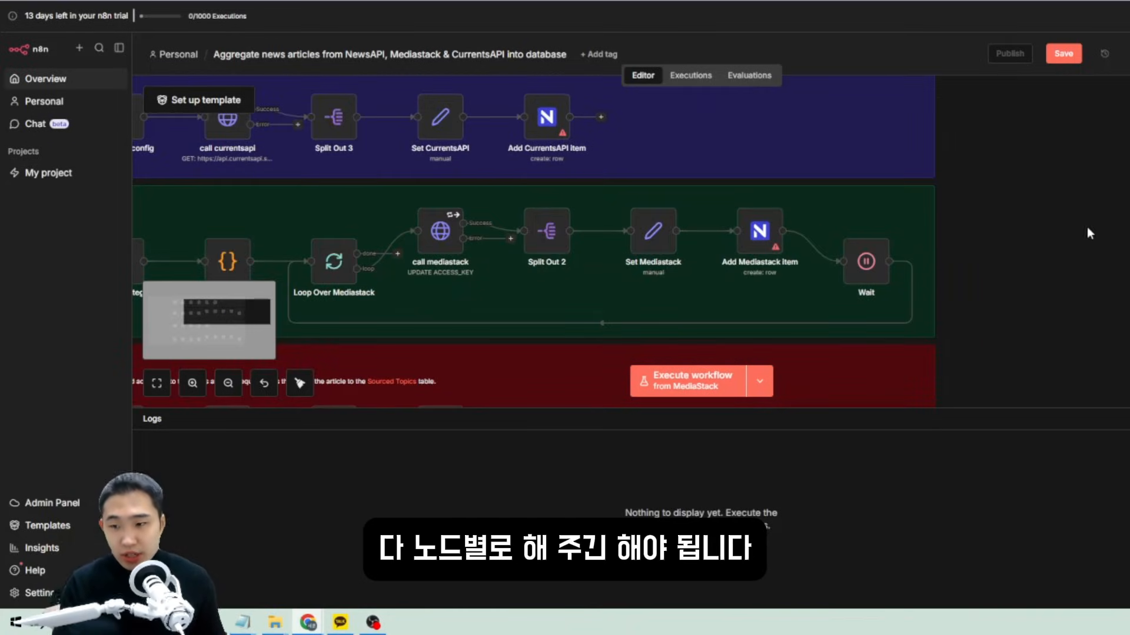
left_click_drag(1012, 206, 1129, 227)
scroll(799, 188, "up", 1)
scroll(801, 193, "down", 5)
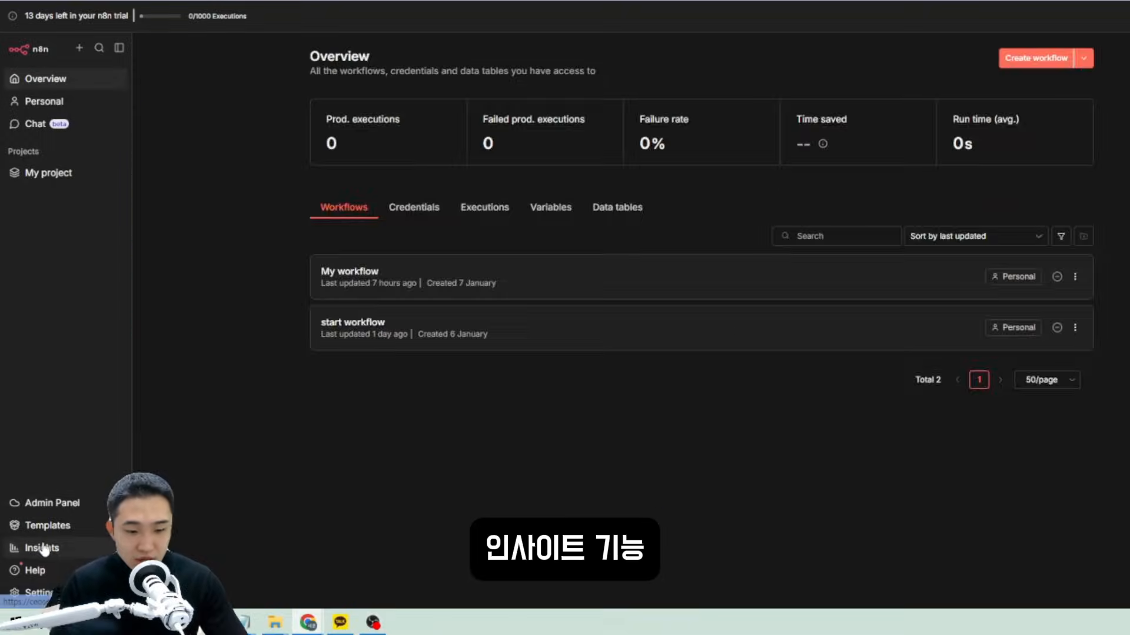
left_click(42, 547)
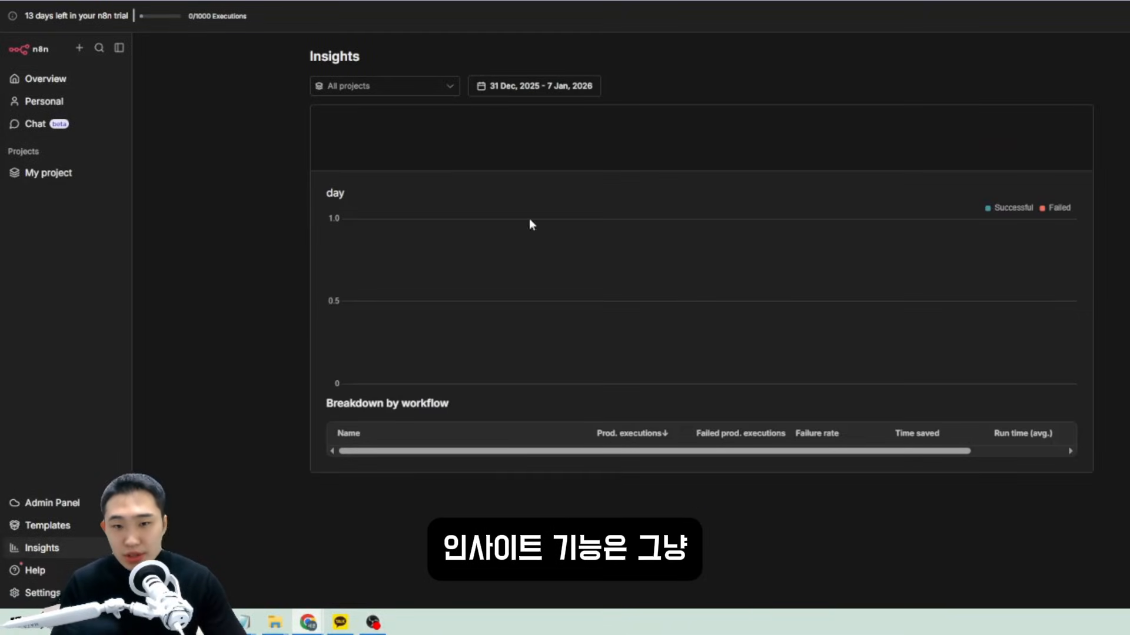
Filter Insights to your own account over the last 14 days.
left_click(391, 87)
left_click(386, 164)
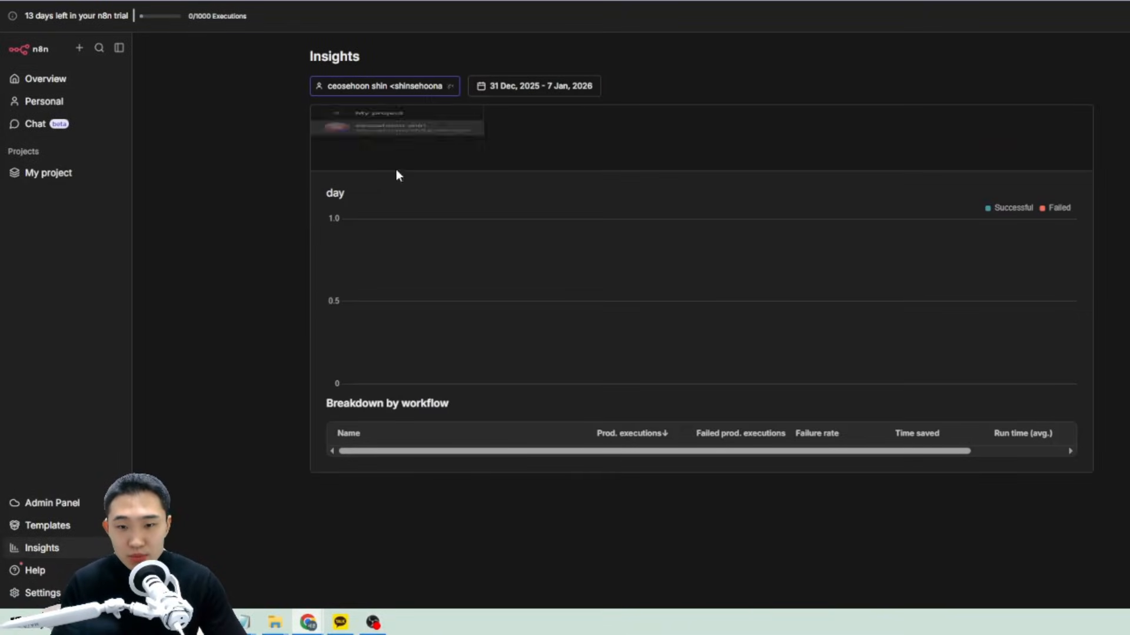
left_click(562, 87)
left_click(508, 156)
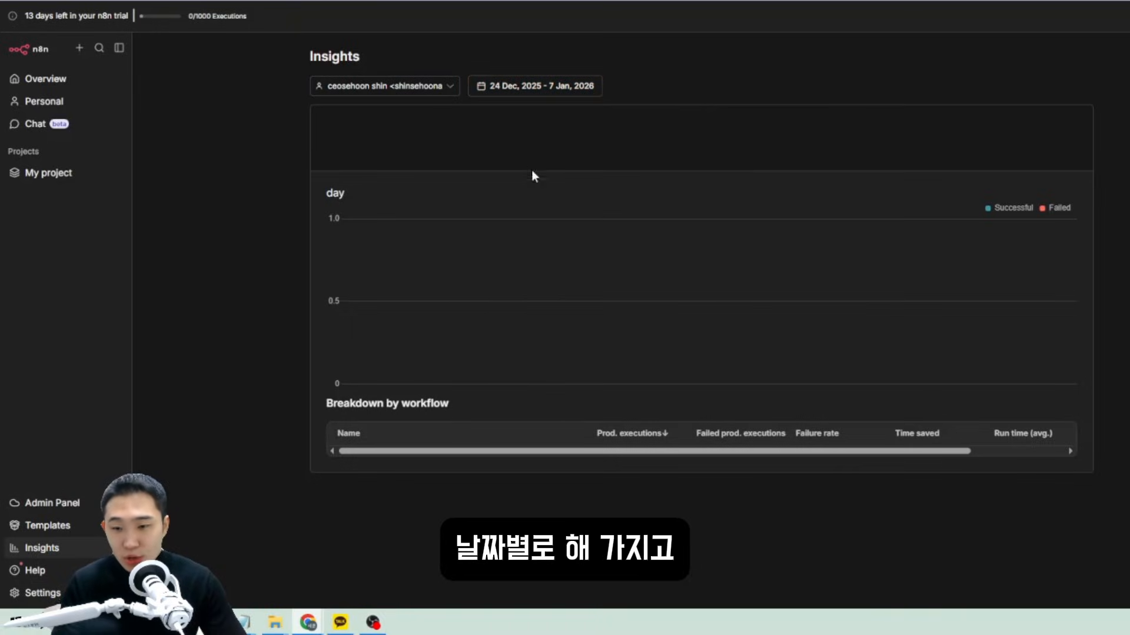
left_click(744, 432)
Hide the Successful series from the chart, then glance at the featured templates.
left_click_drag(404, 454, 534, 465)
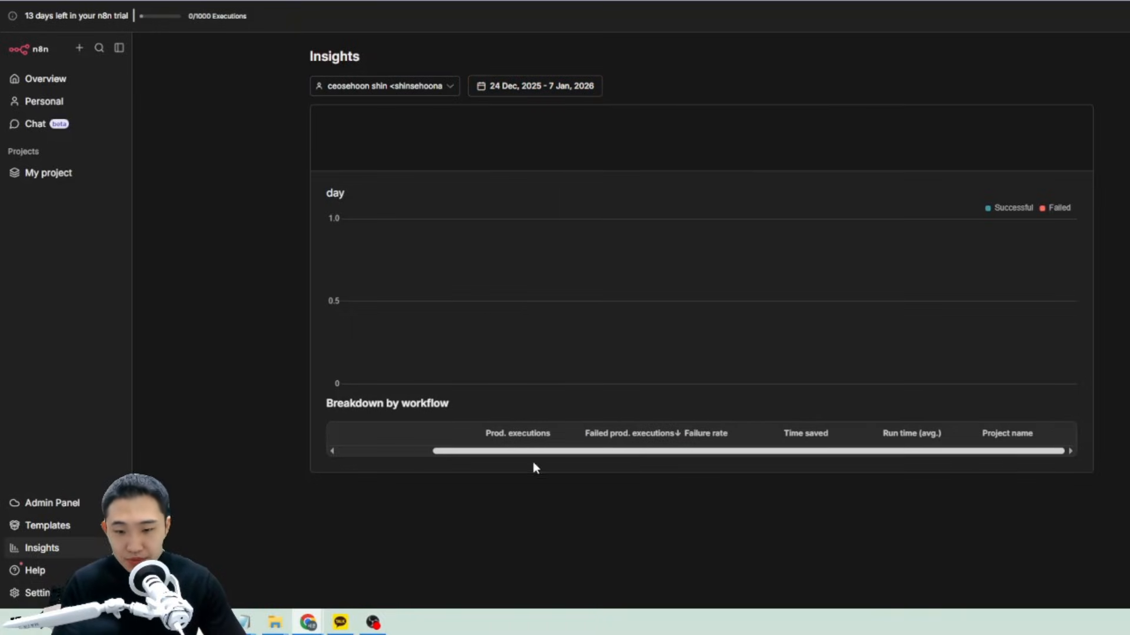
left_click(1012, 208)
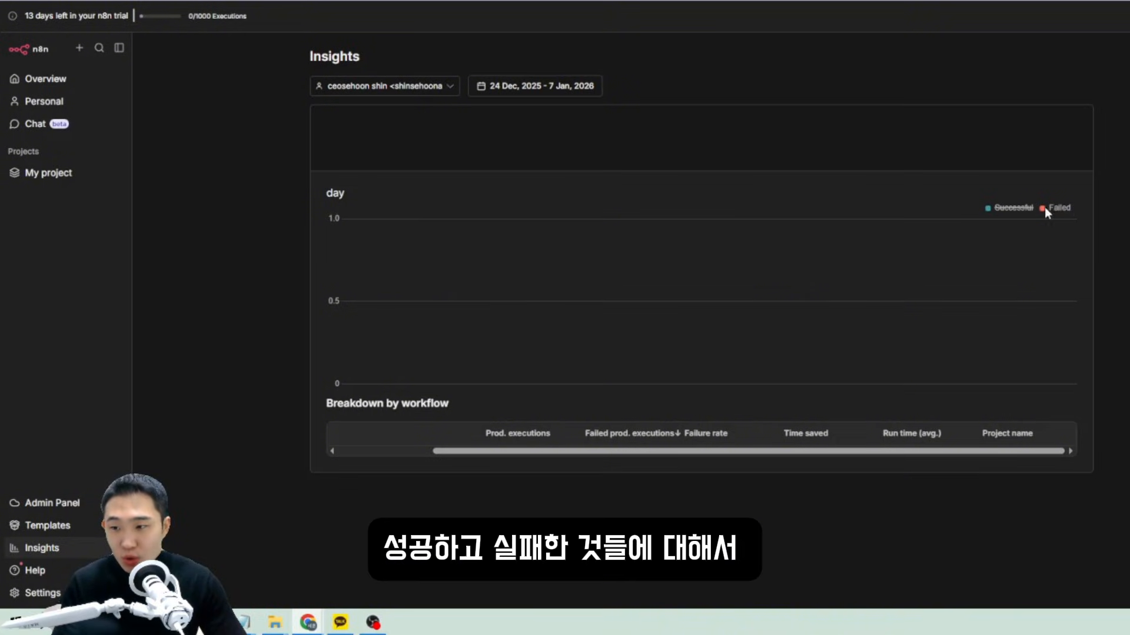
left_click_drag(284, 152, 897, 425)
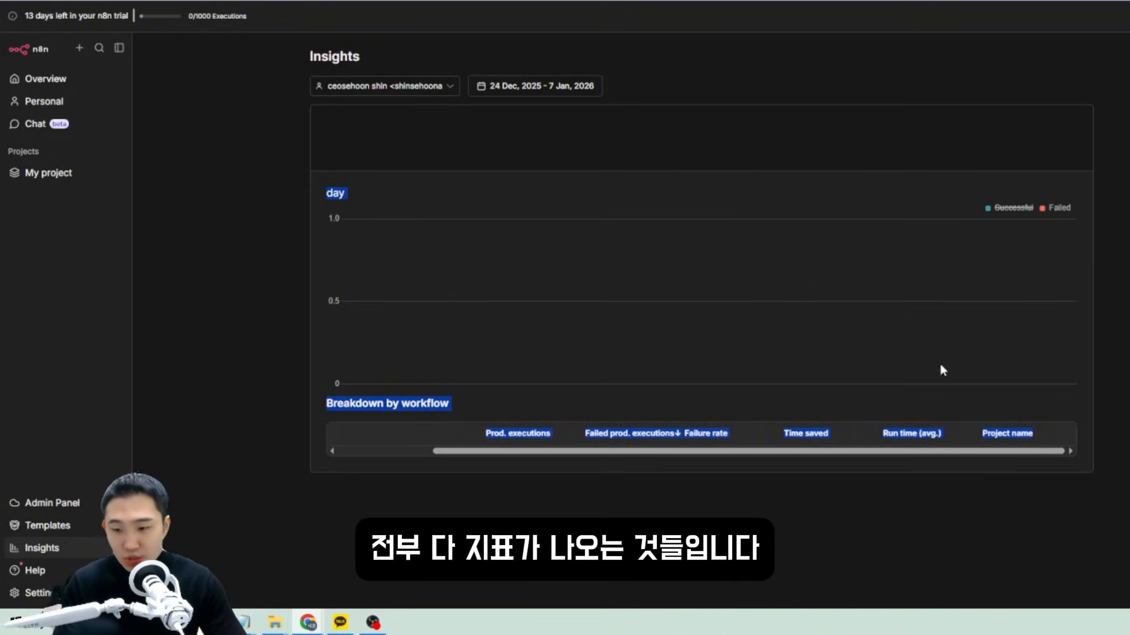
left_click_drag(514, 451, 295, 550)
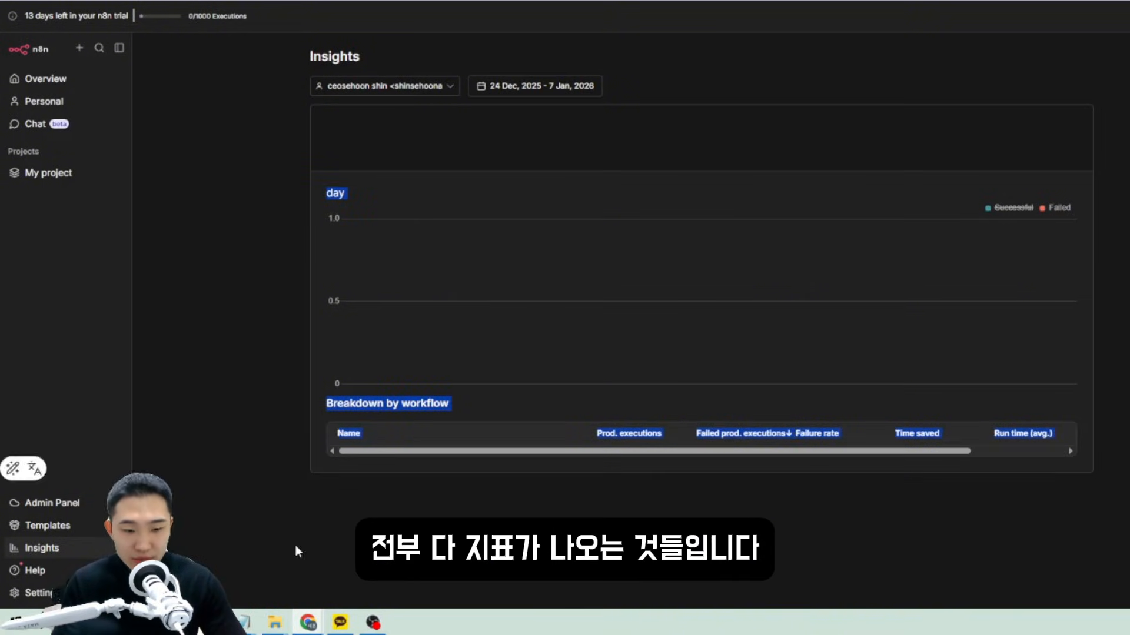
left_click(40, 526)
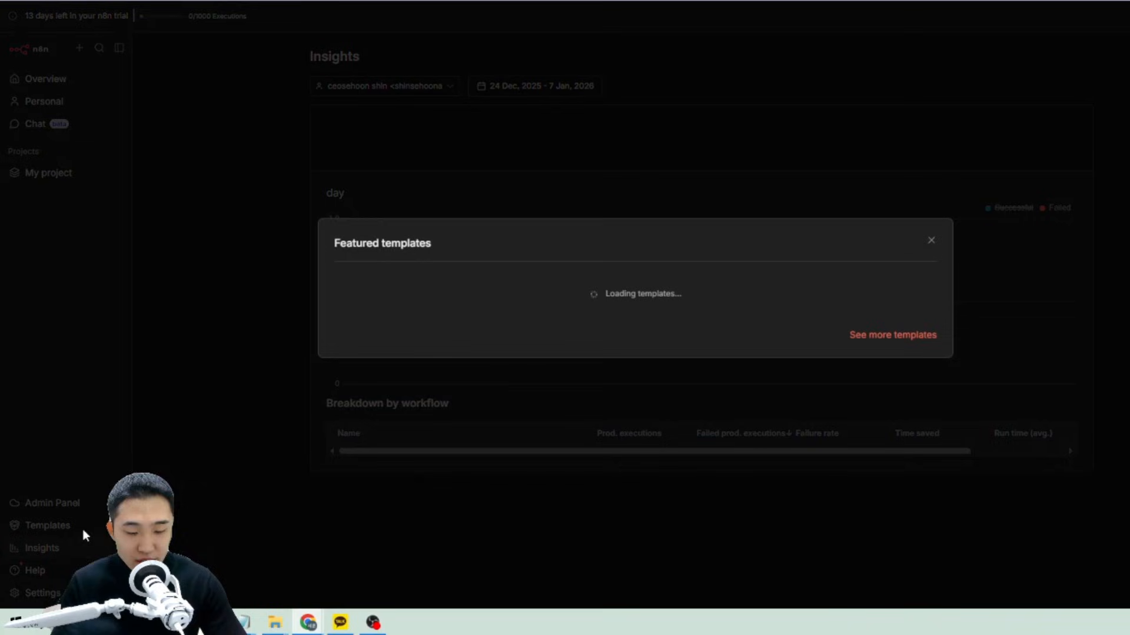
left_click(931, 241)
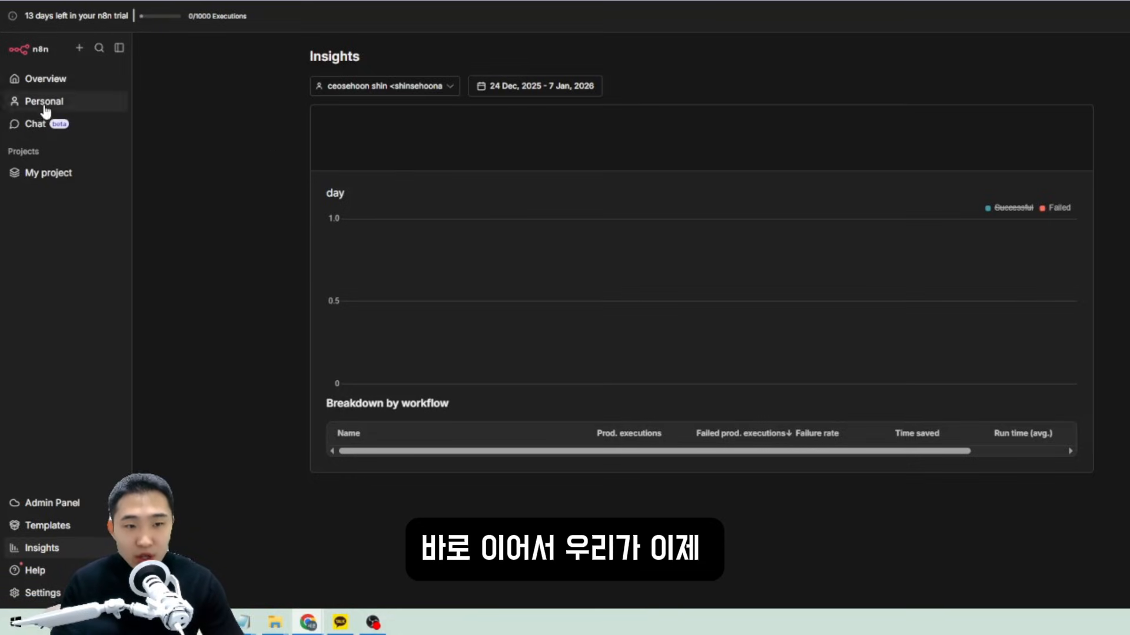
Create a new workflow, My workflow 2, starting with a manual trigger.
left_click(45, 79)
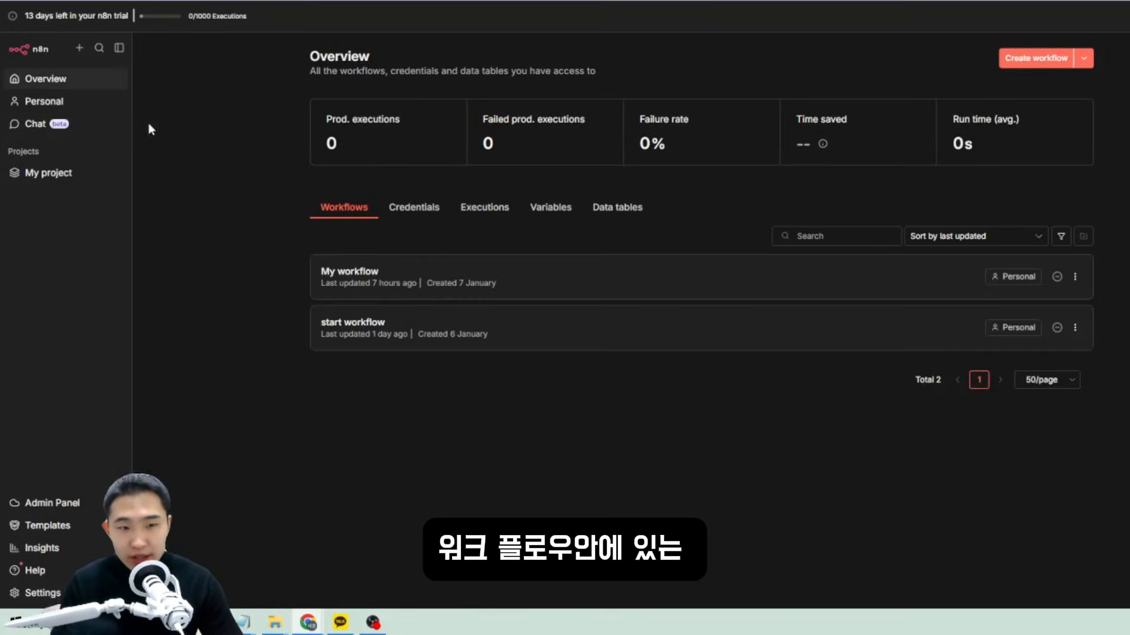
left_click(1020, 61)
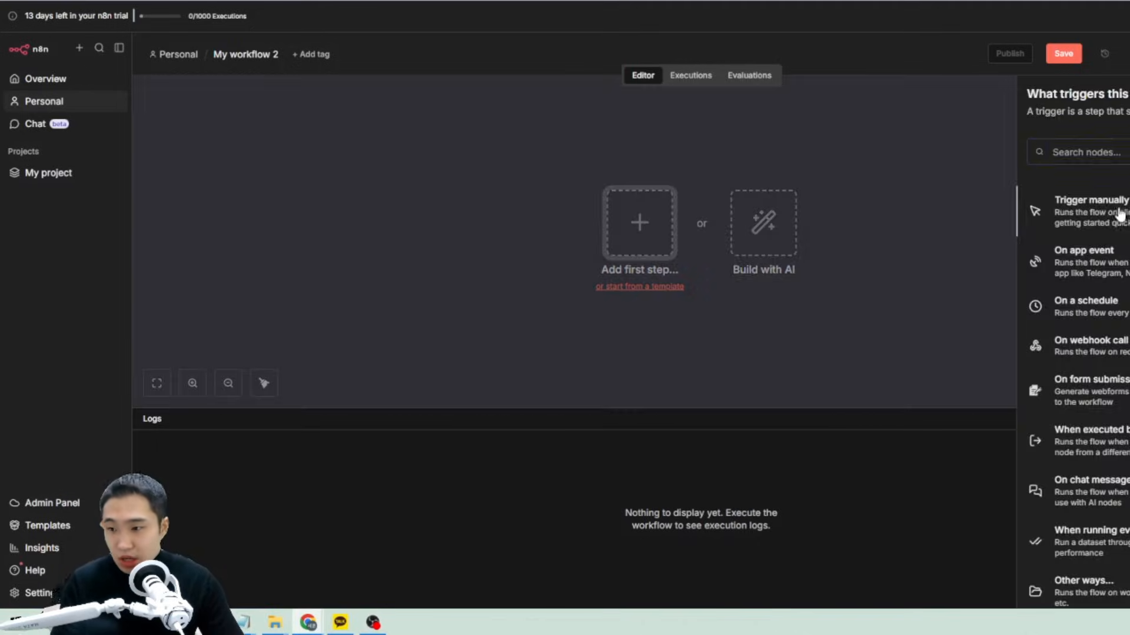
left_click(1116, 218)
left_click_drag(643, 297, 387, 144)
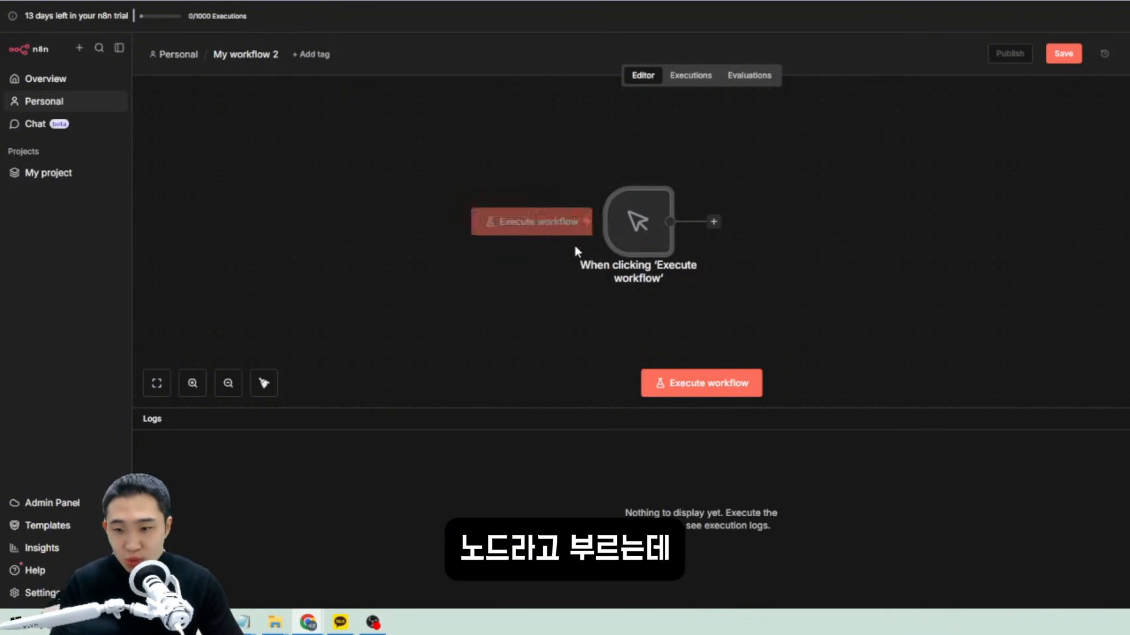
left_click(573, 247)
left_click_drag(864, 320, 395, 114)
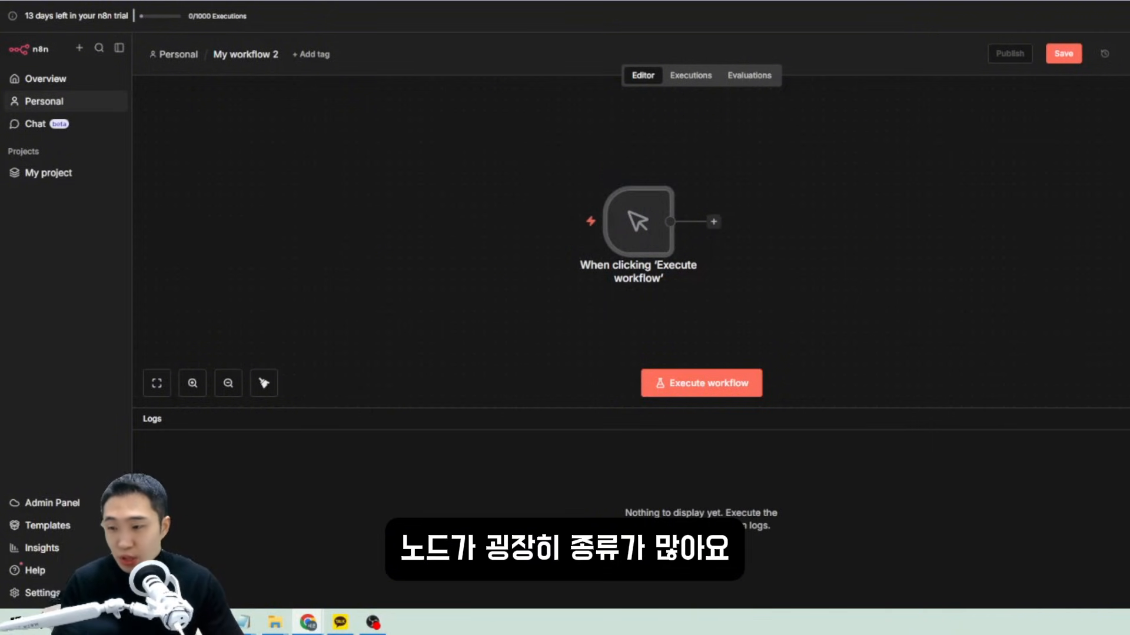
Browse the AI, Action in an app, Data transformation and Flow node categories.
key("Tab")
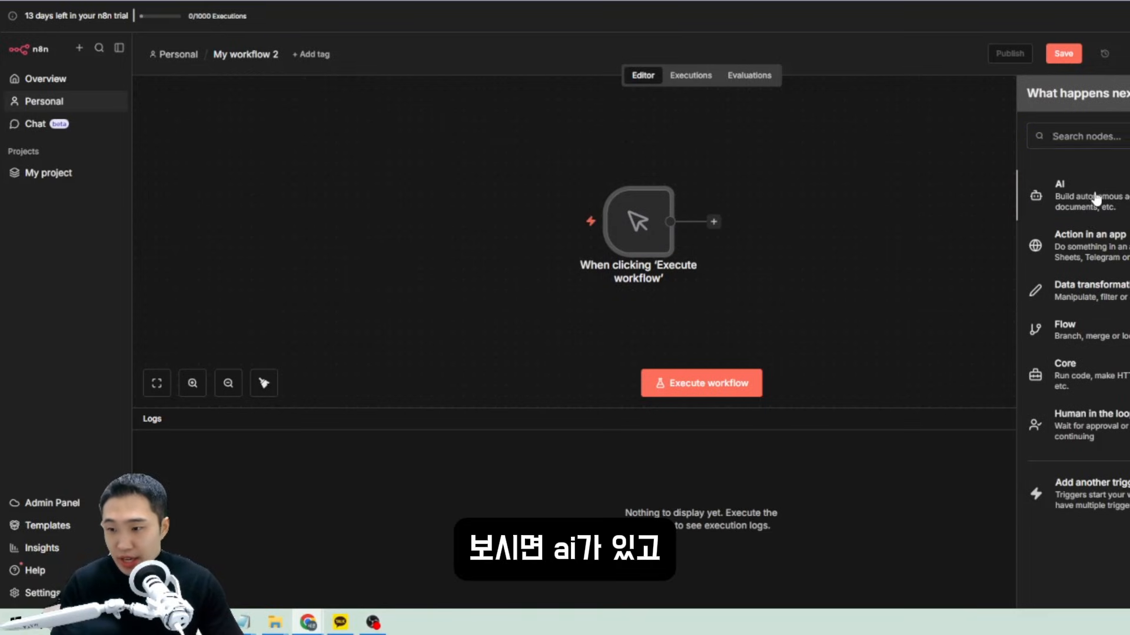
left_click(1096, 199)
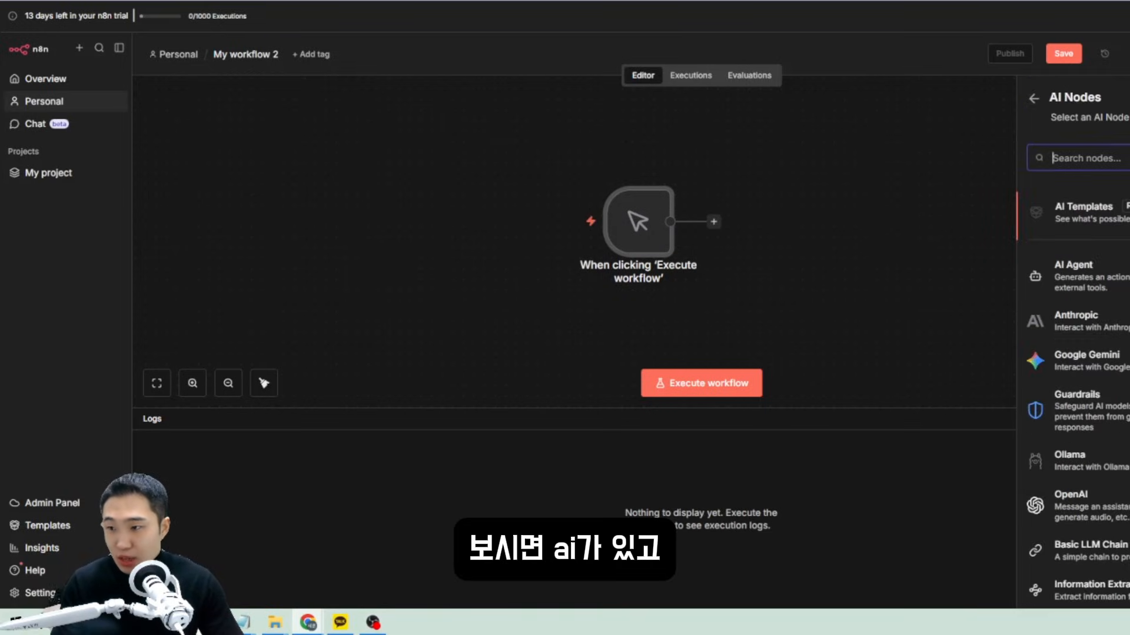
left_click(1032, 101)
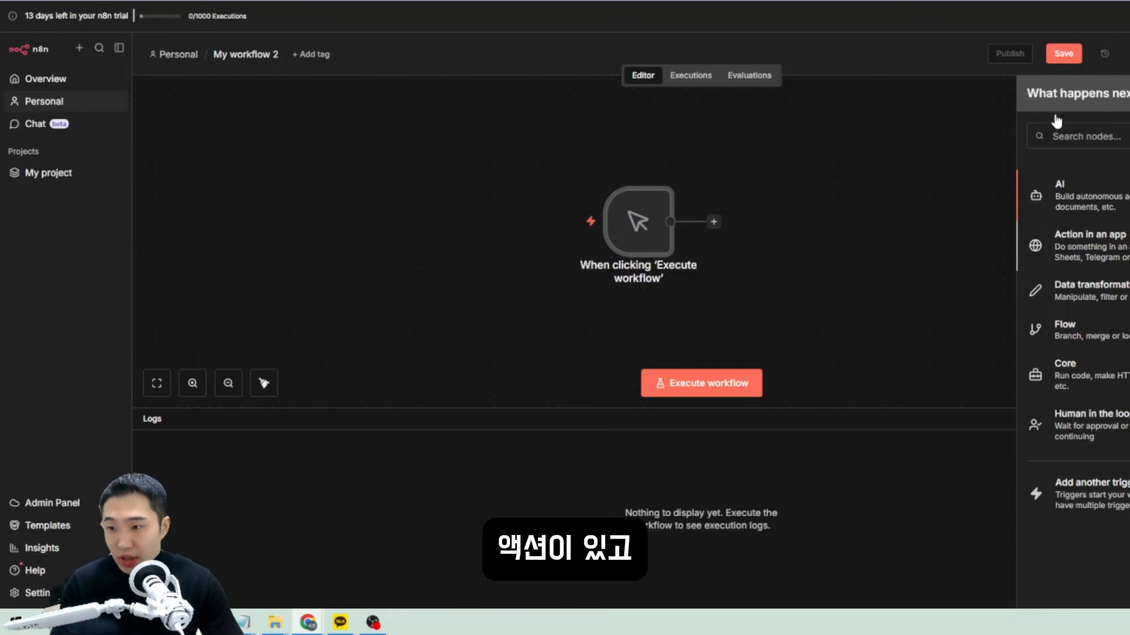
left_click(1087, 245)
left_click(1035, 101)
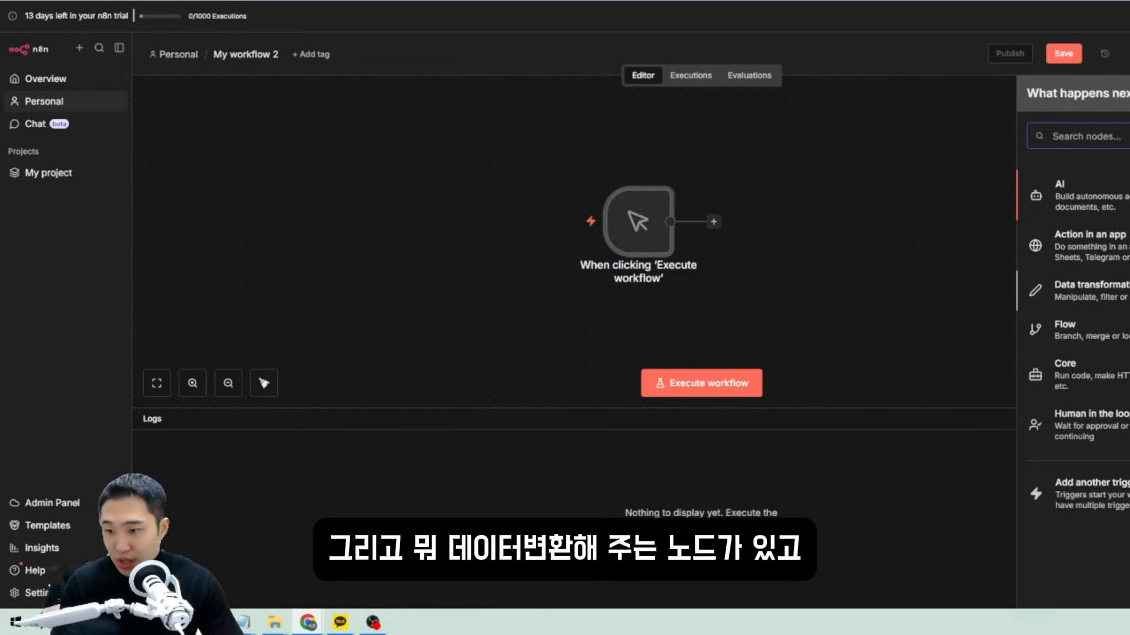
left_click(1089, 290)
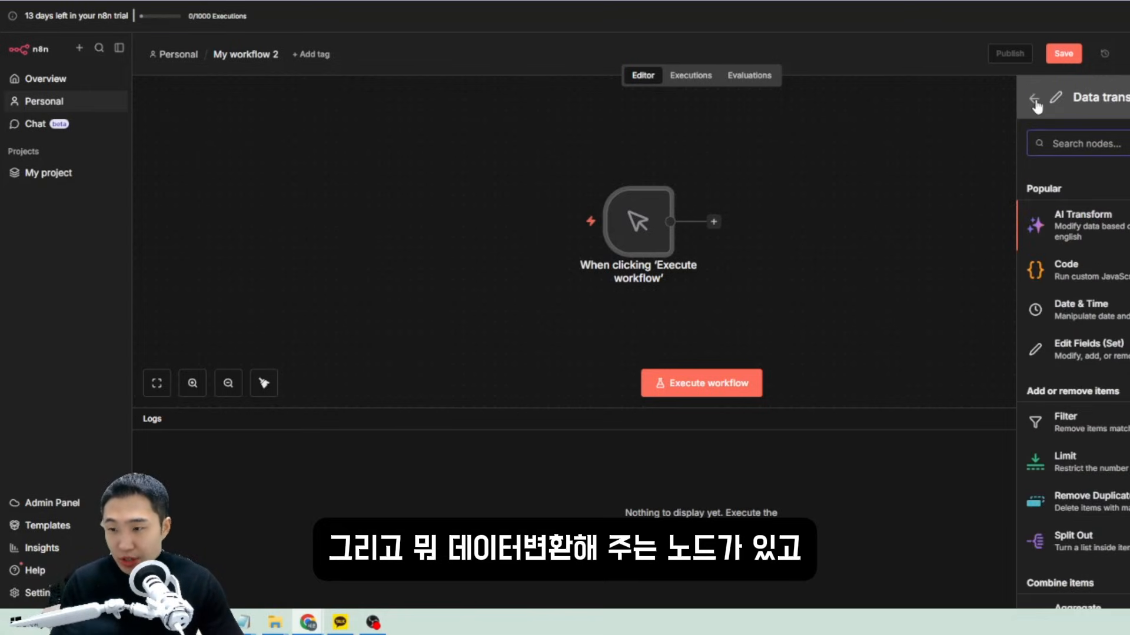
left_click(1035, 101)
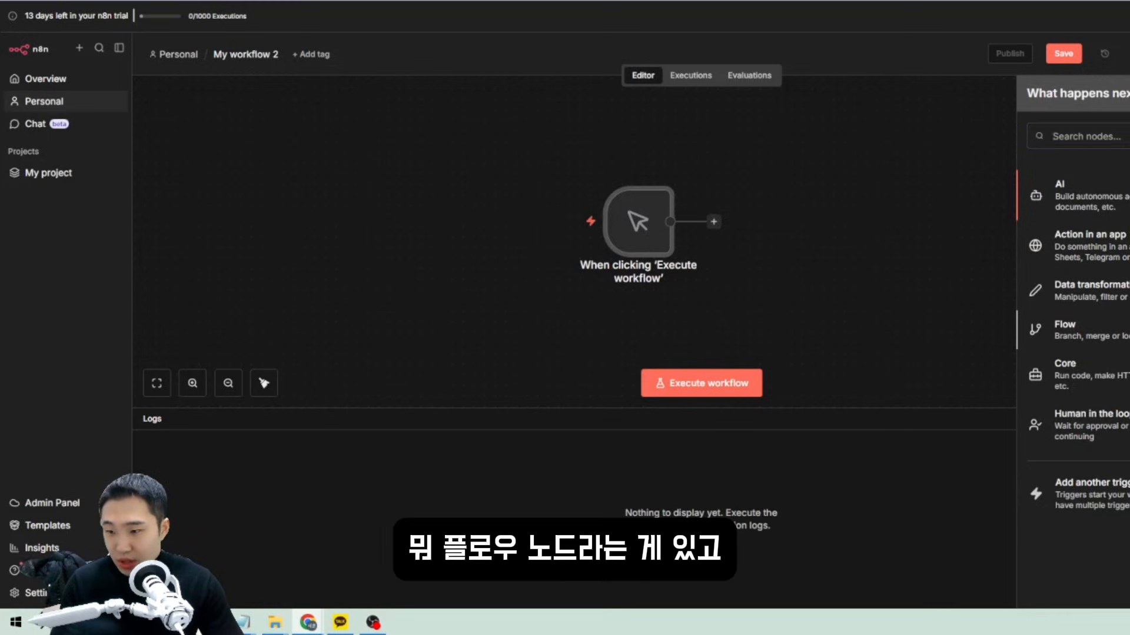
left_click(1076, 329)
left_click(1034, 113)
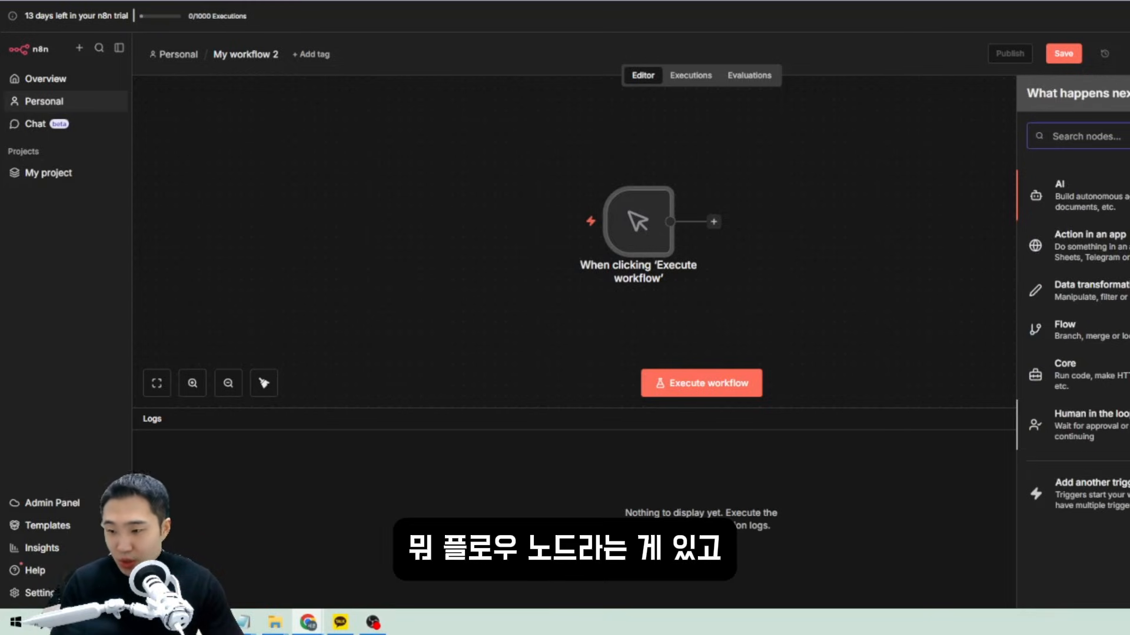
left_click(1003, 113)
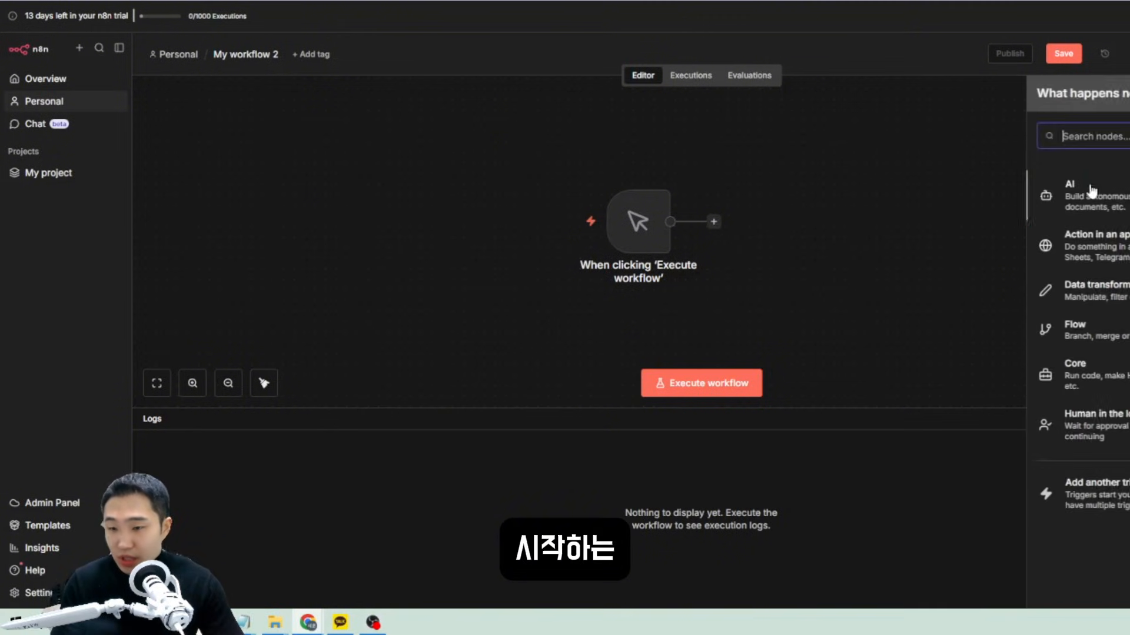
left_click(802, 237)
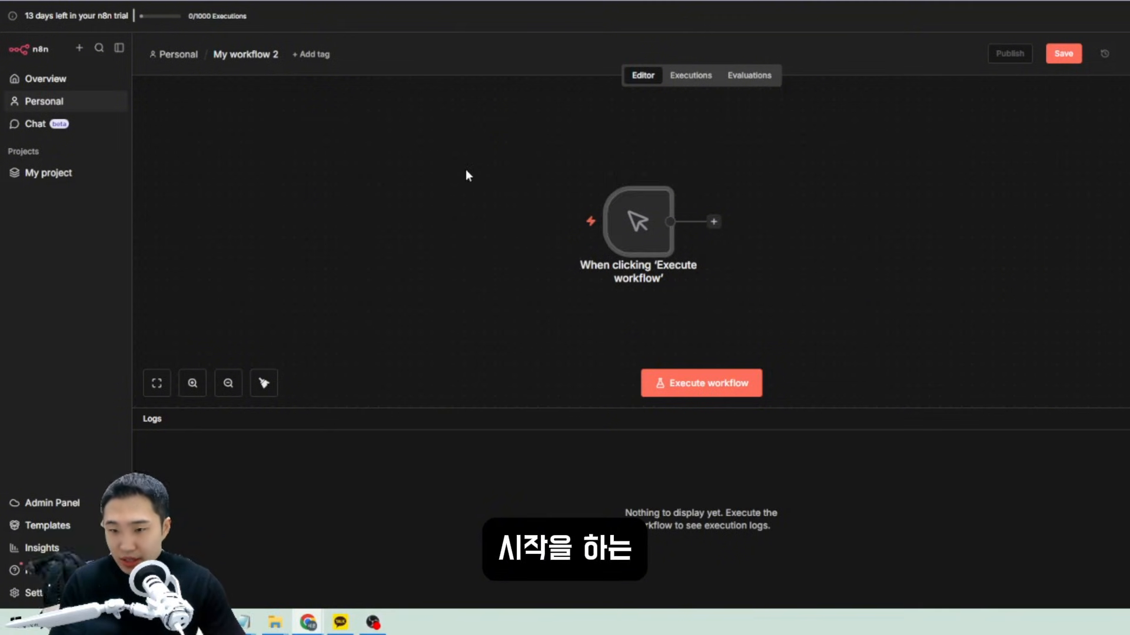
Remove and re-add the manual trigger, then run the workflow once.
key("ctrl+z")
left_click(632, 235)
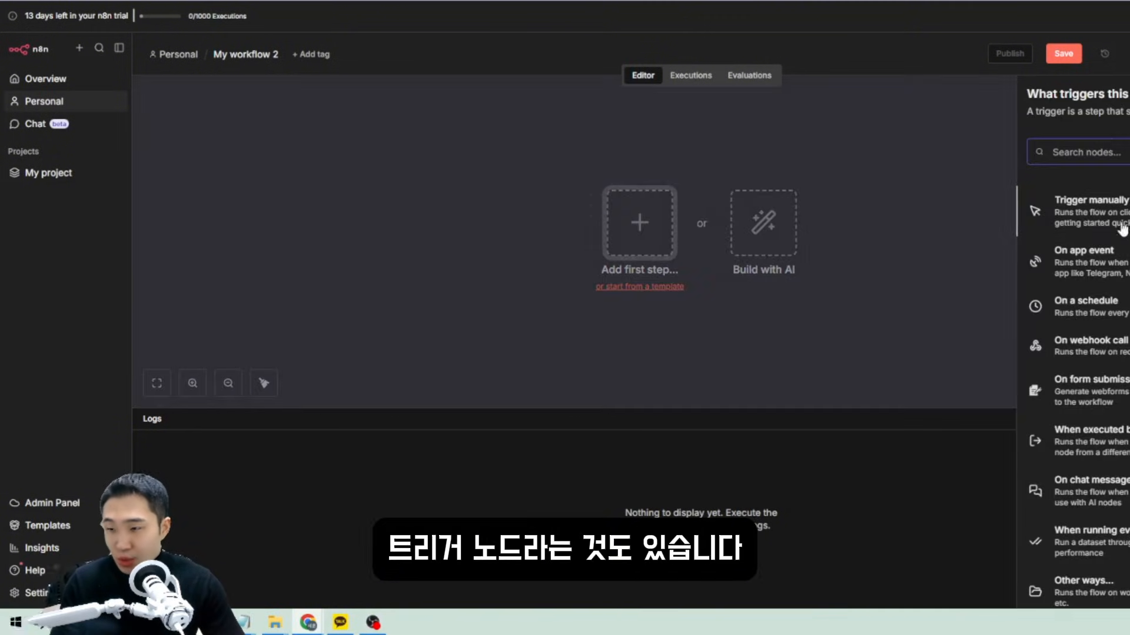
left_click(1106, 212)
key("ctrl+z")
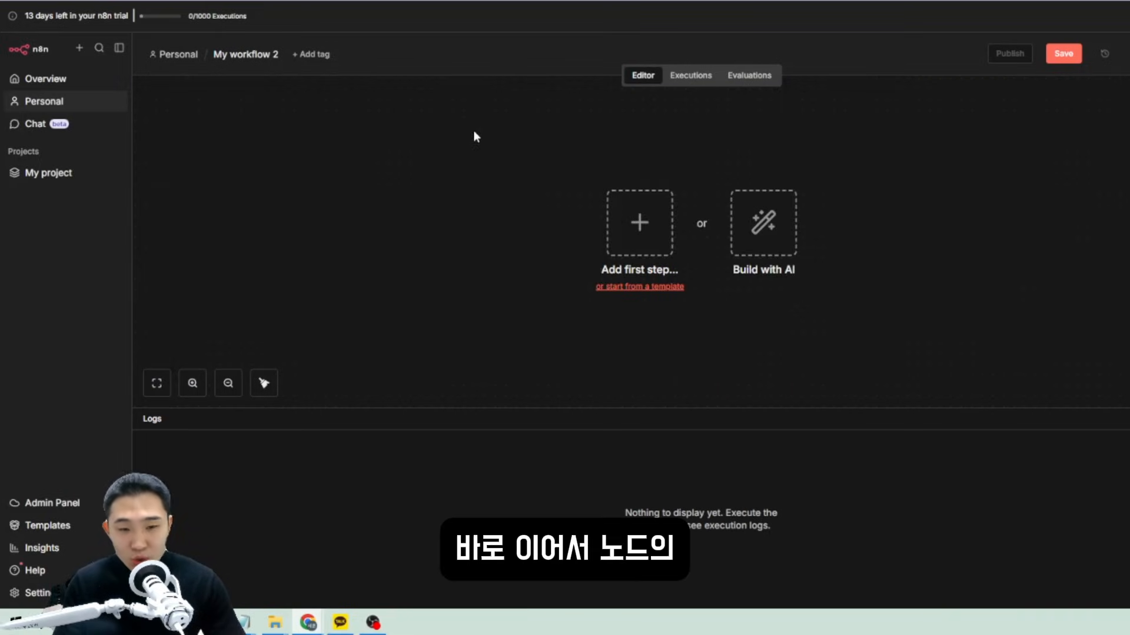
left_click_drag(480, 119, 167, 149)
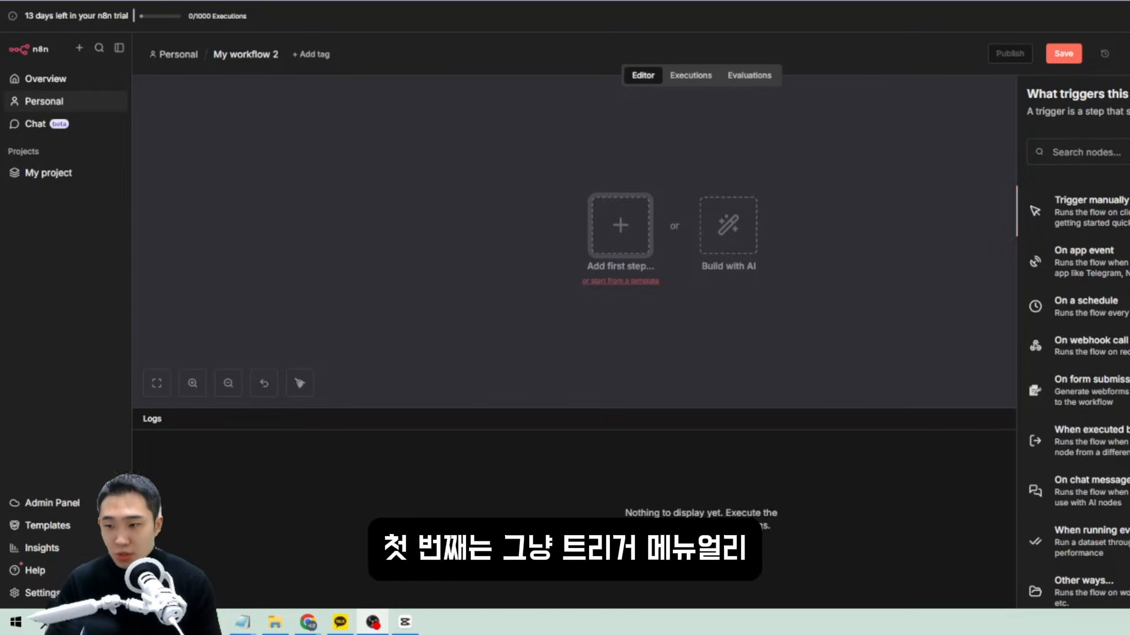
left_click(1091, 211)
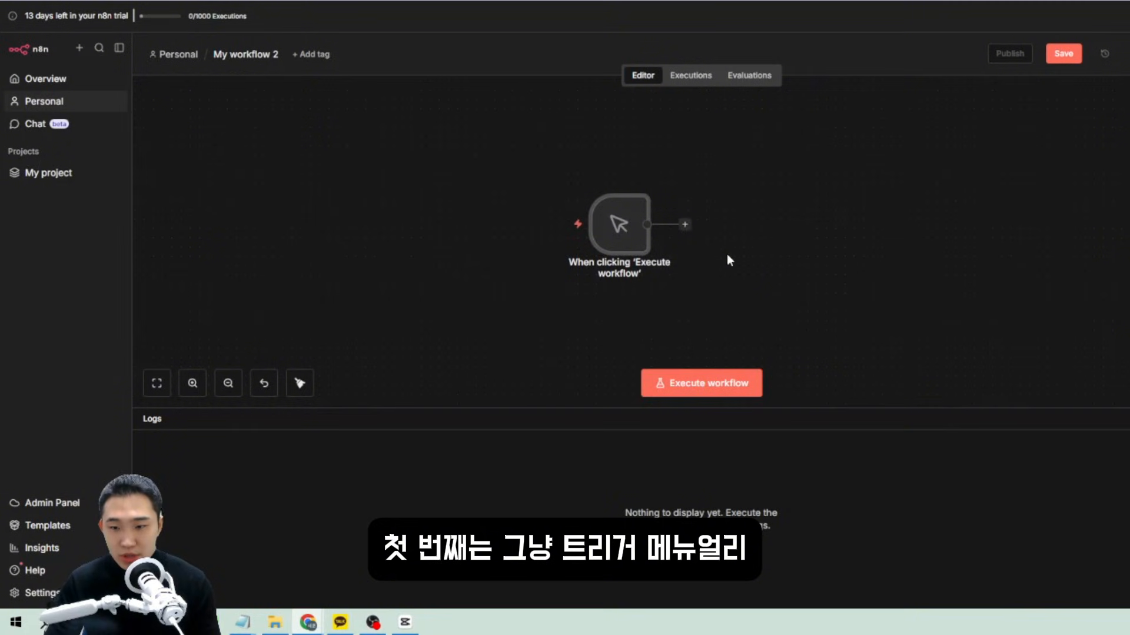
left_click(723, 389)
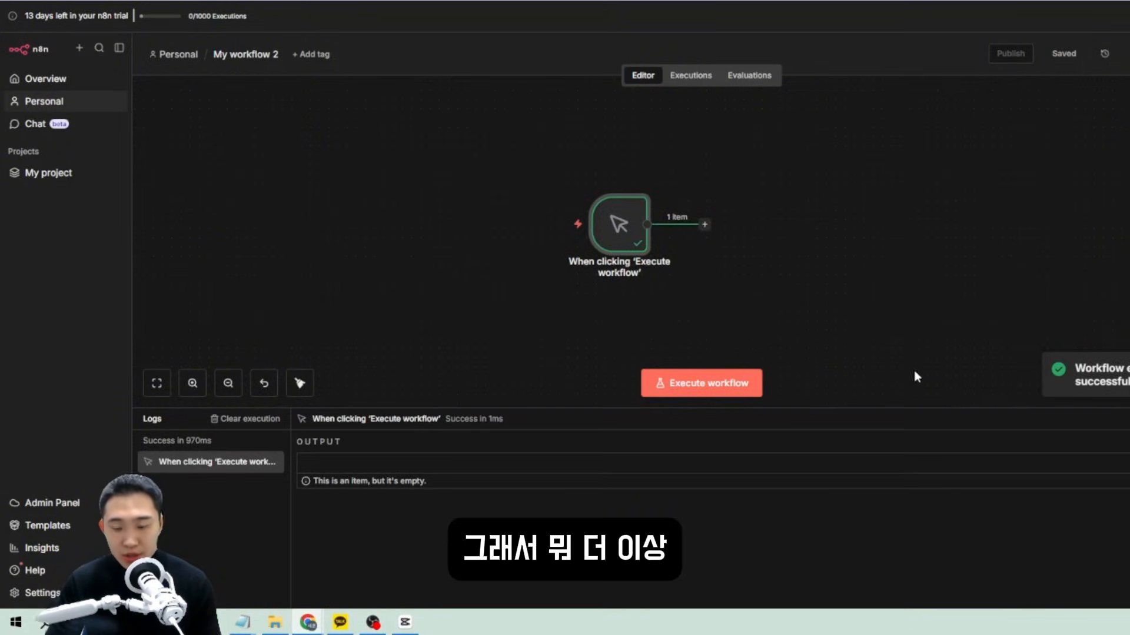
Run the trigger together with the Limit node, then delete both nodes.
left_click_drag(474, 144, 753, 323)
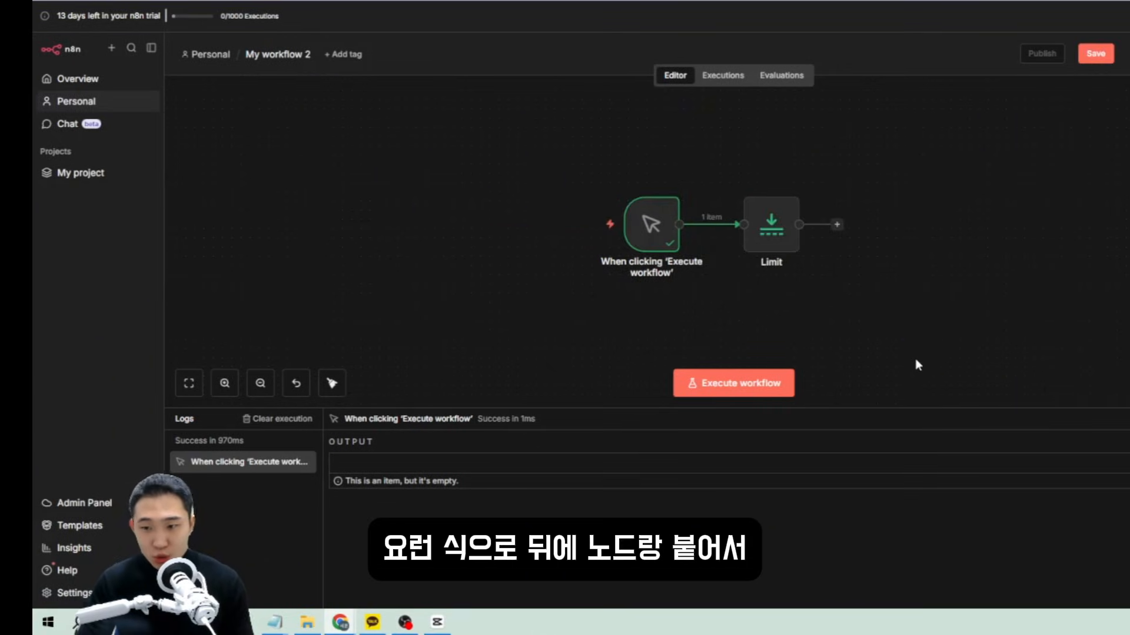
left_click_drag(915, 360, 484, 169)
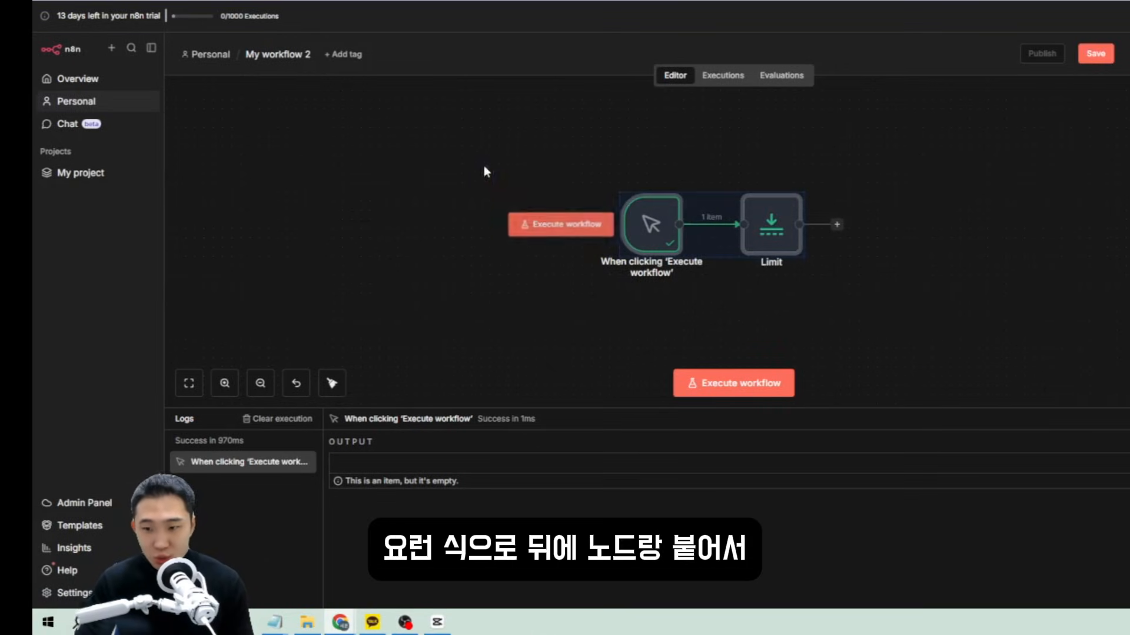
left_click(760, 386)
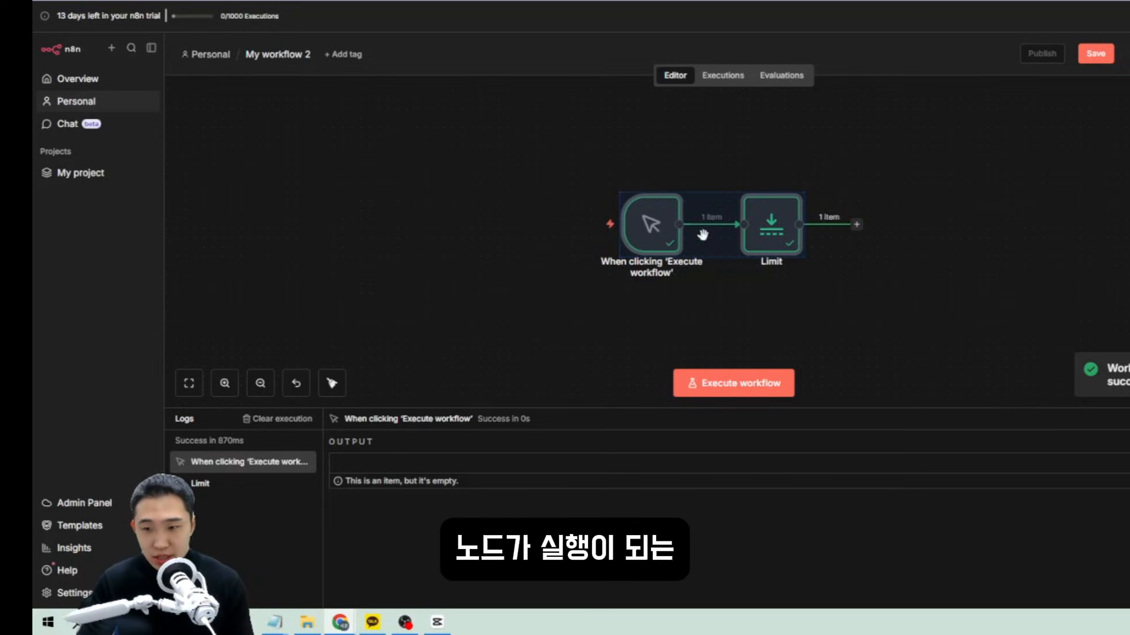
left_click_drag(1039, 303, 474, 144)
key("Delete")
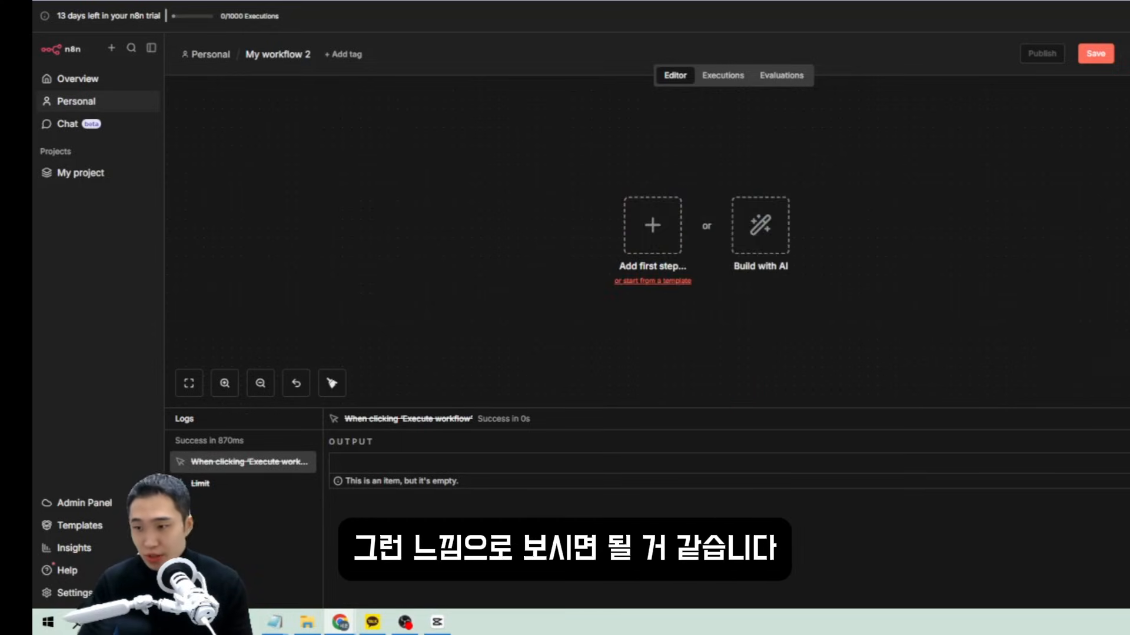
Add an On a schedule trigger as the first step with a Minutes interval.
left_click(652, 226)
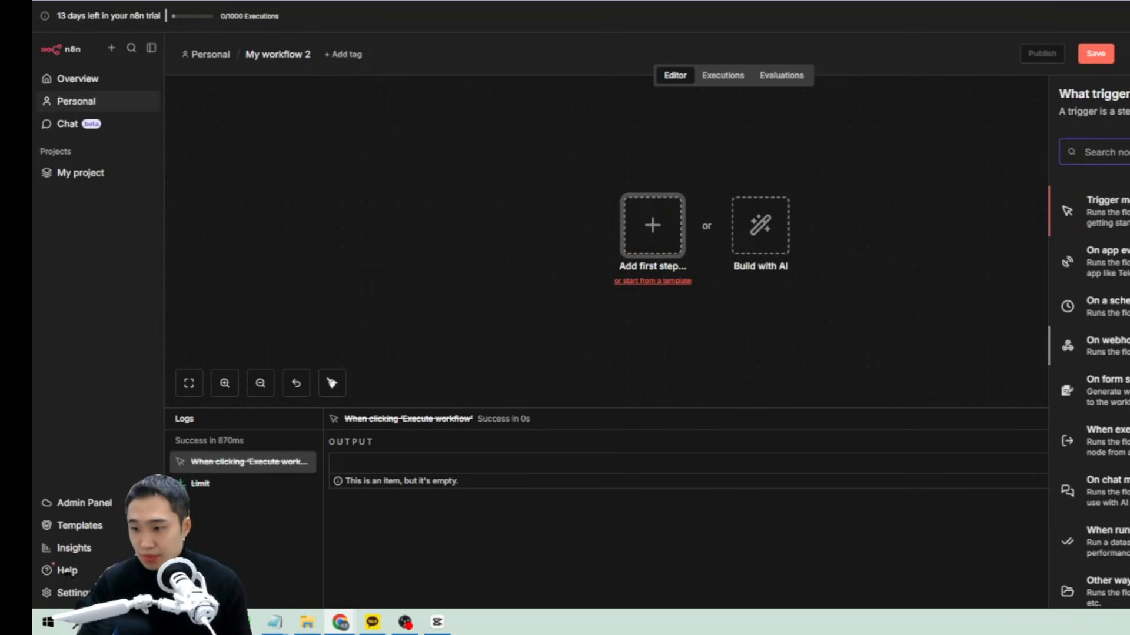
scroll(1088, 377, "down", 1)
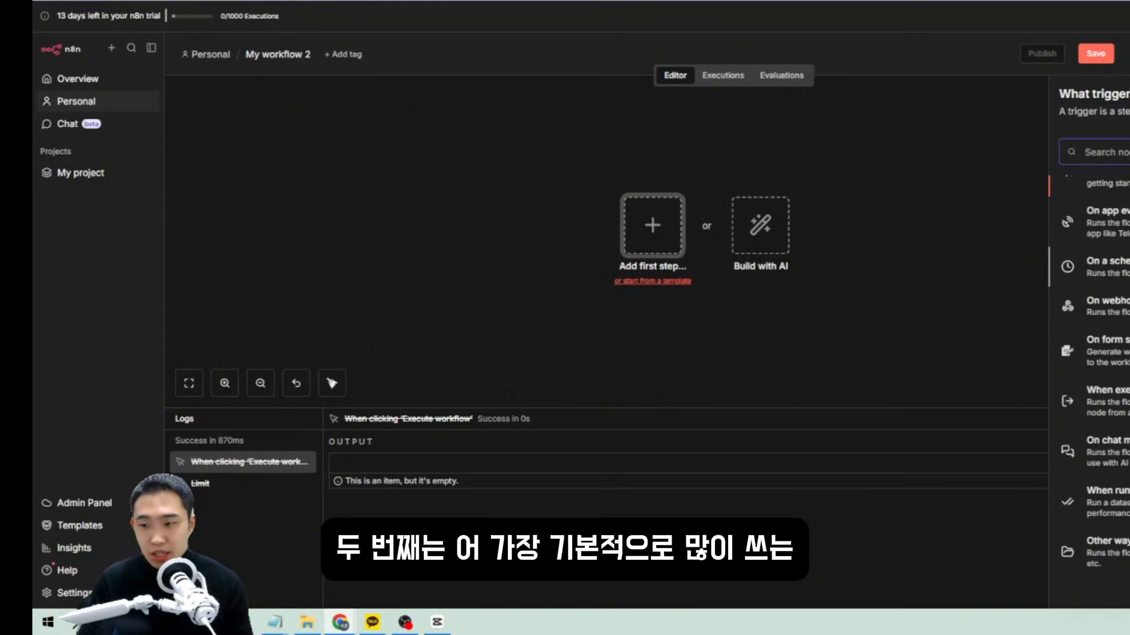
left_click(1107, 267)
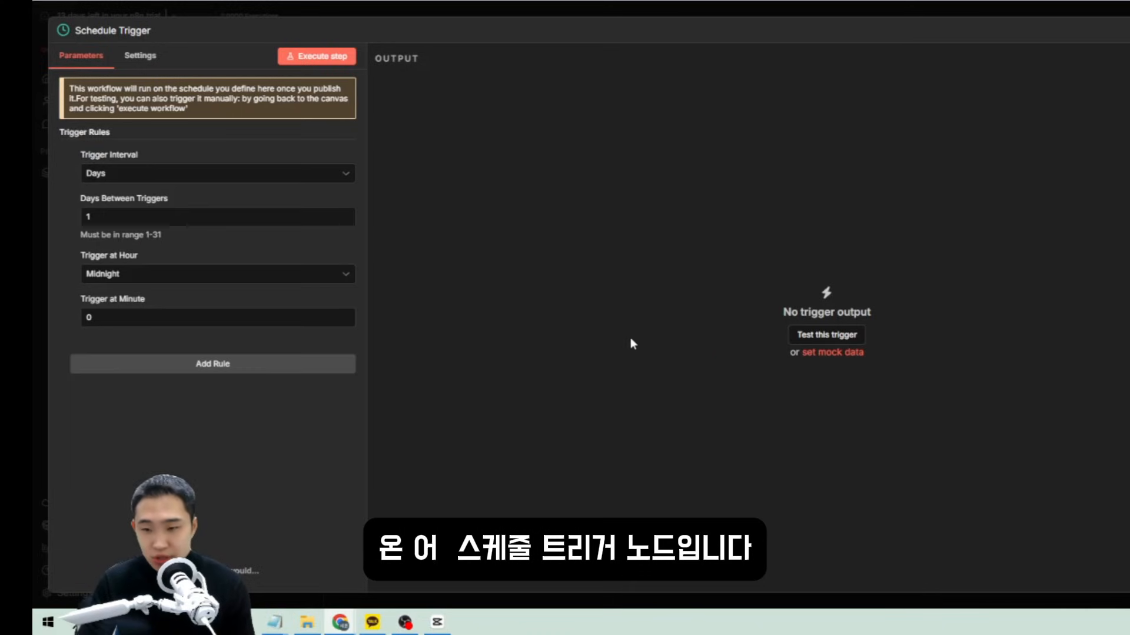
left_click(180, 174)
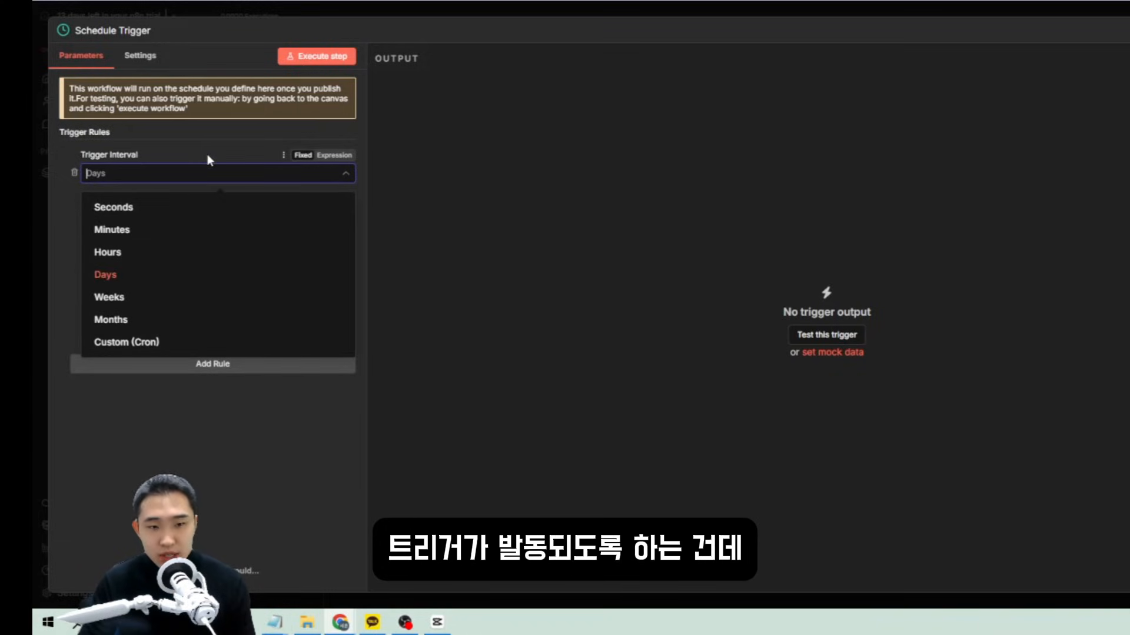
left_click(164, 208)
left_click(157, 177)
left_click(141, 227)
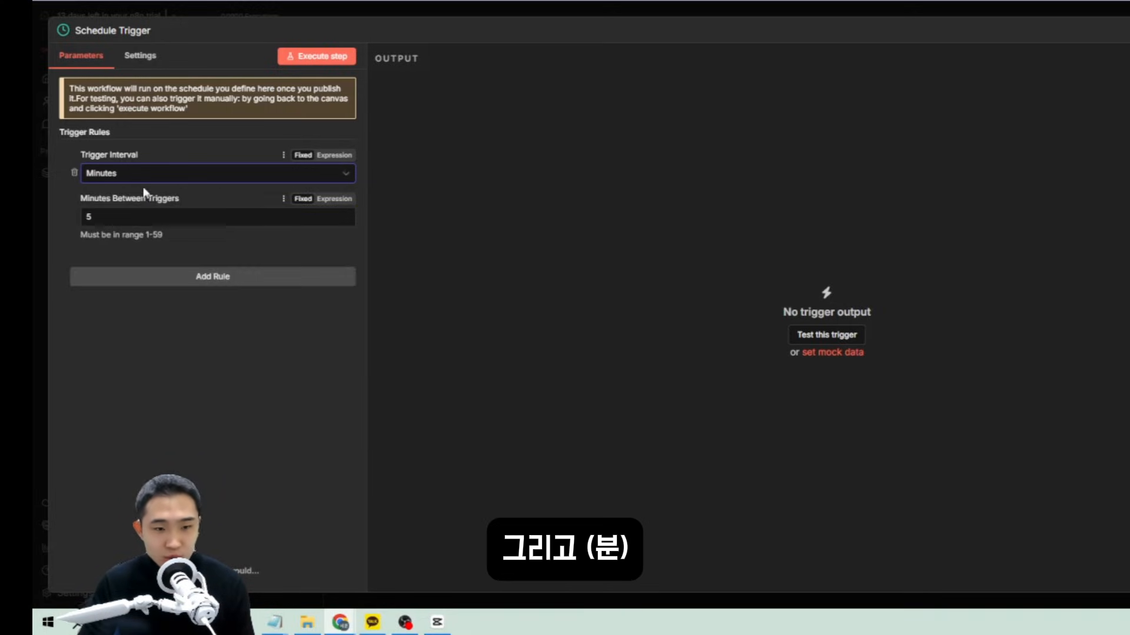
Try the Hours, Days, Weeks, Months and Custom (Cron) trigger intervals.
left_click(142, 180)
left_click(116, 252)
left_click(141, 176)
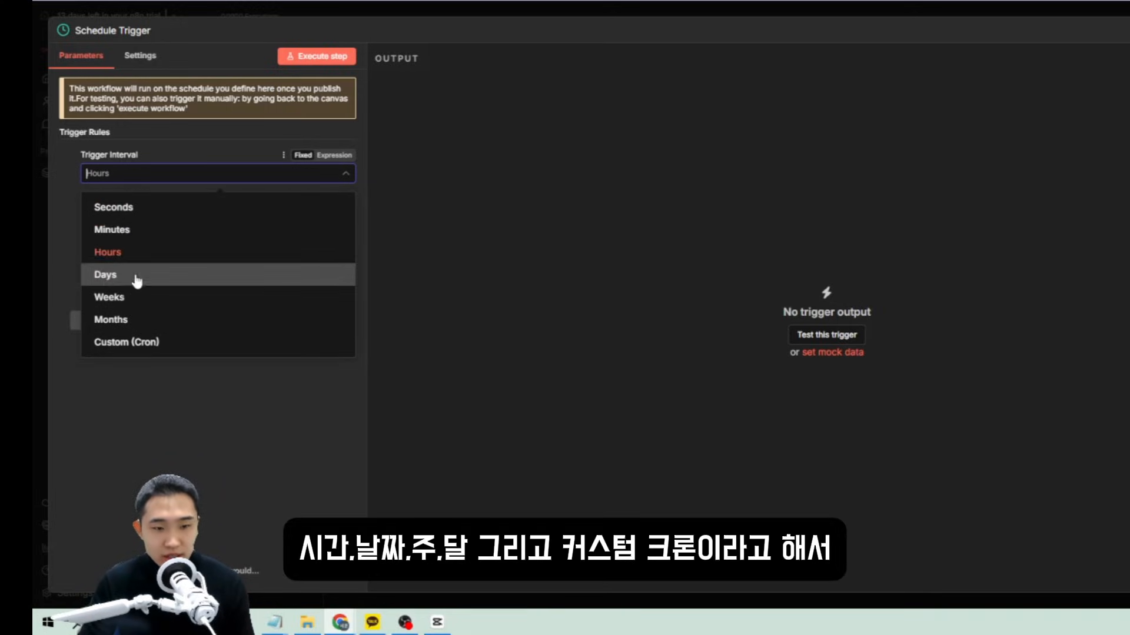
left_click(136, 276)
left_click(136, 176)
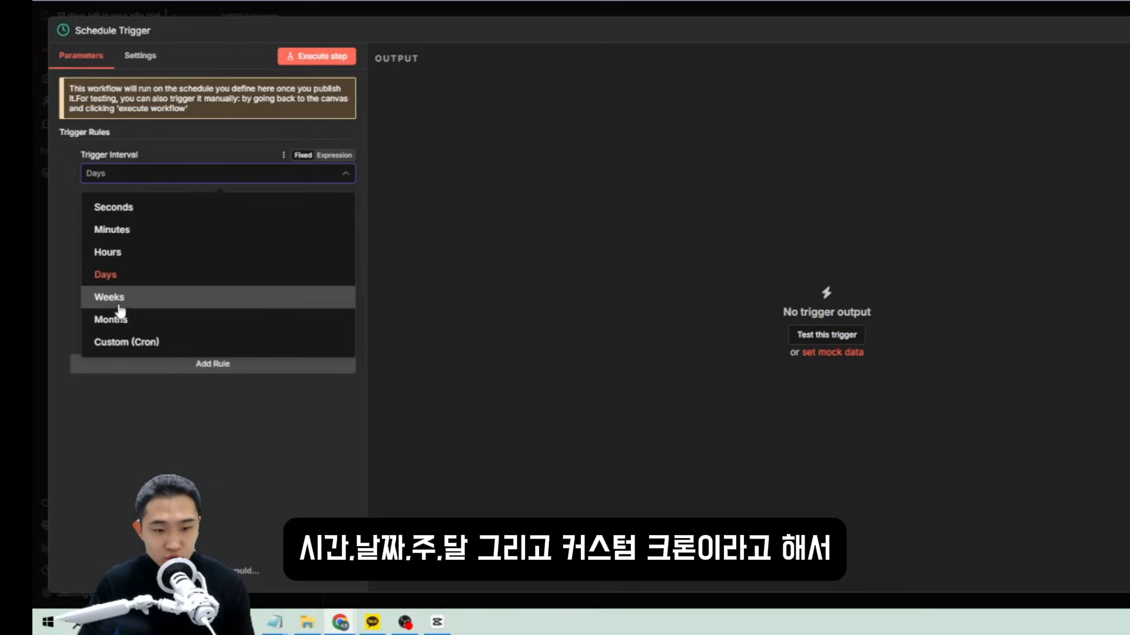
left_click(150, 297)
left_click(137, 176)
left_click(133, 320)
left_click(141, 174)
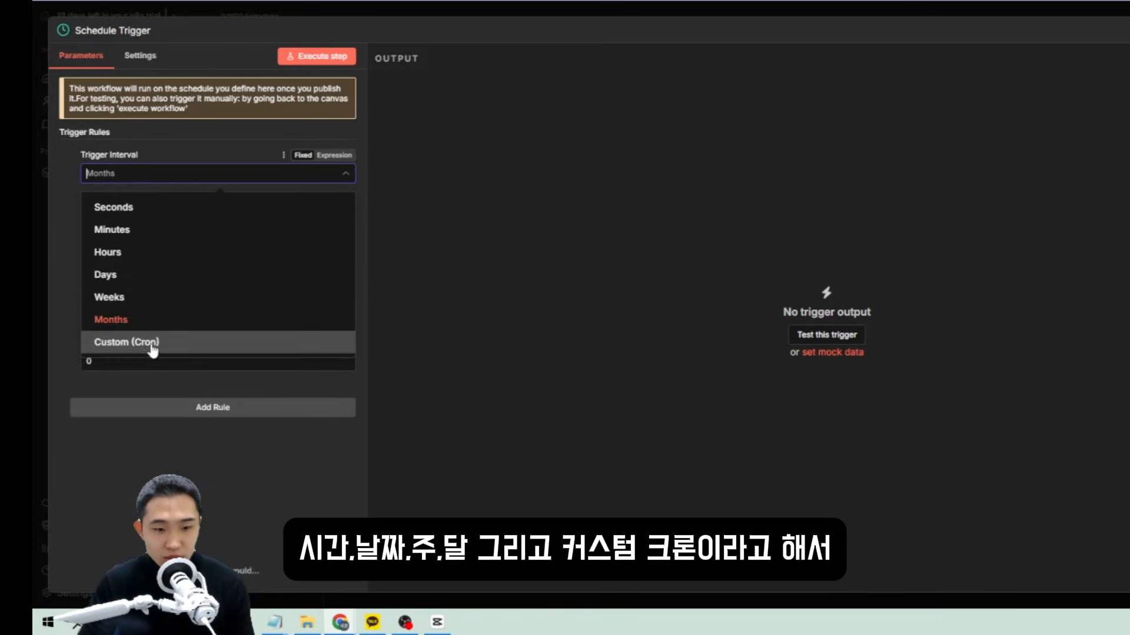
left_click(151, 349)
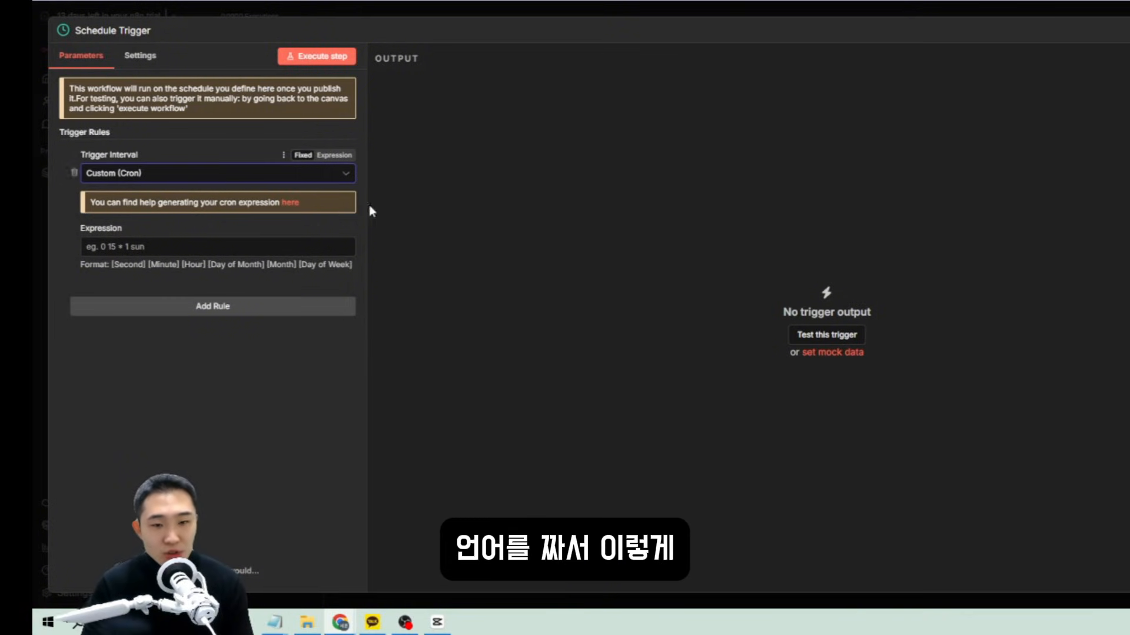
Edit the cron expression, settle the trigger interval, and close the Schedule Trigger settings.
left_click(143, 252)
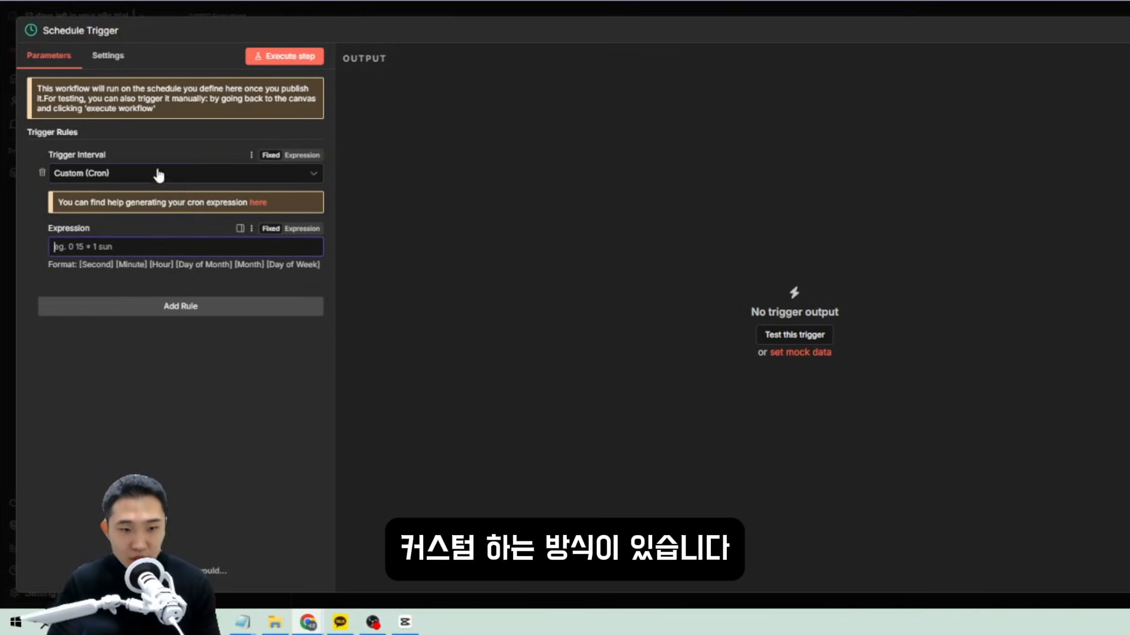
left_click(122, 175)
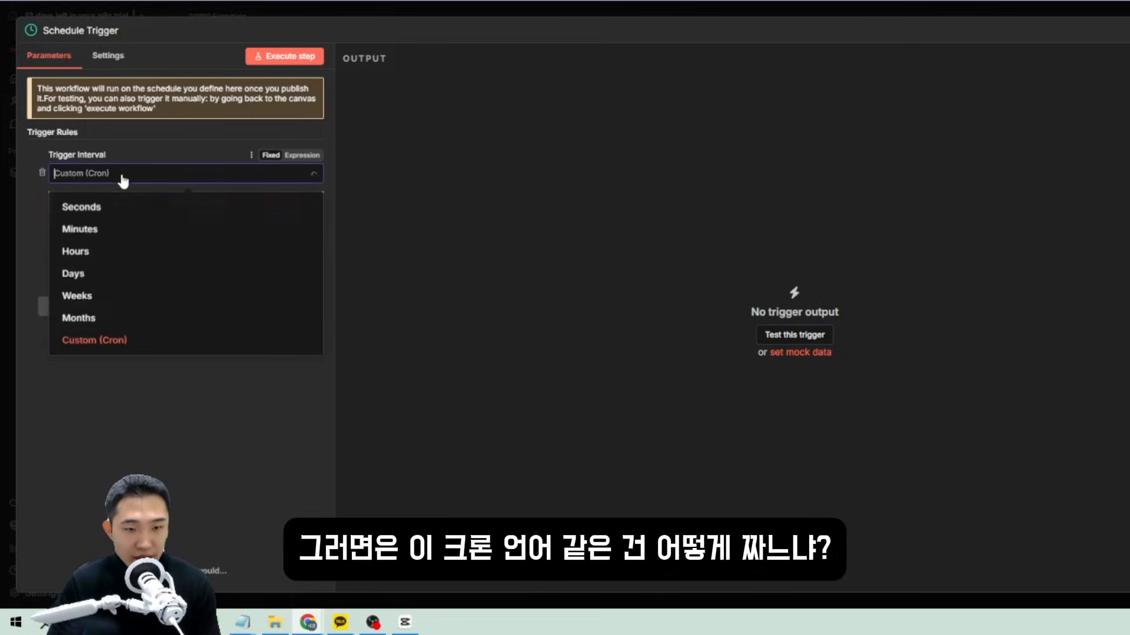
left_click(368, 325)
left_click(87, 179)
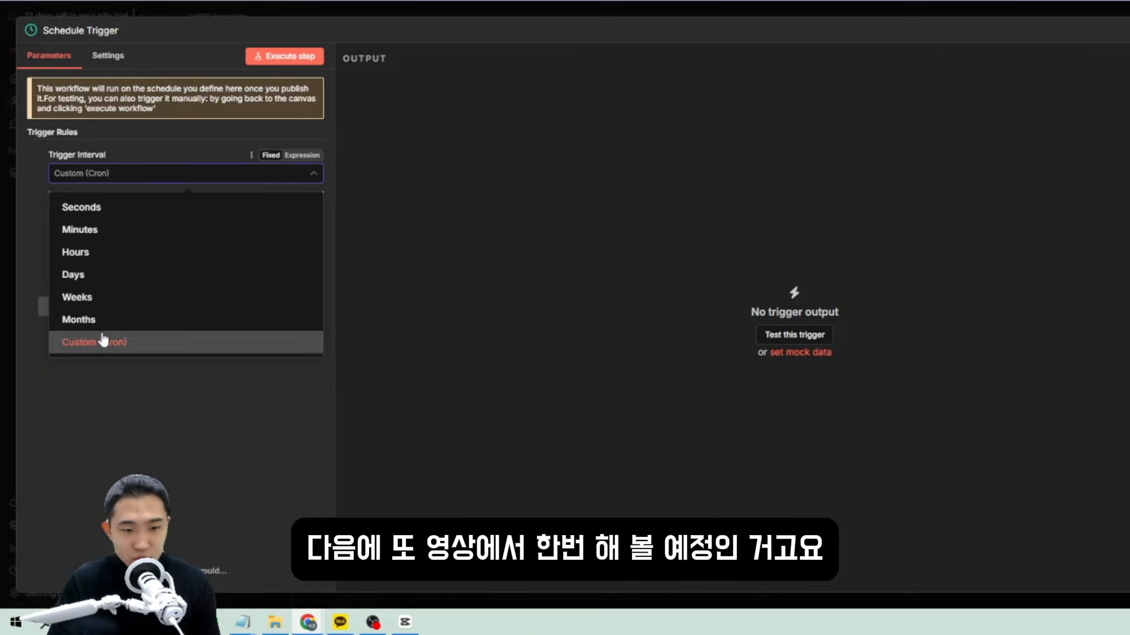
left_click(540, 298)
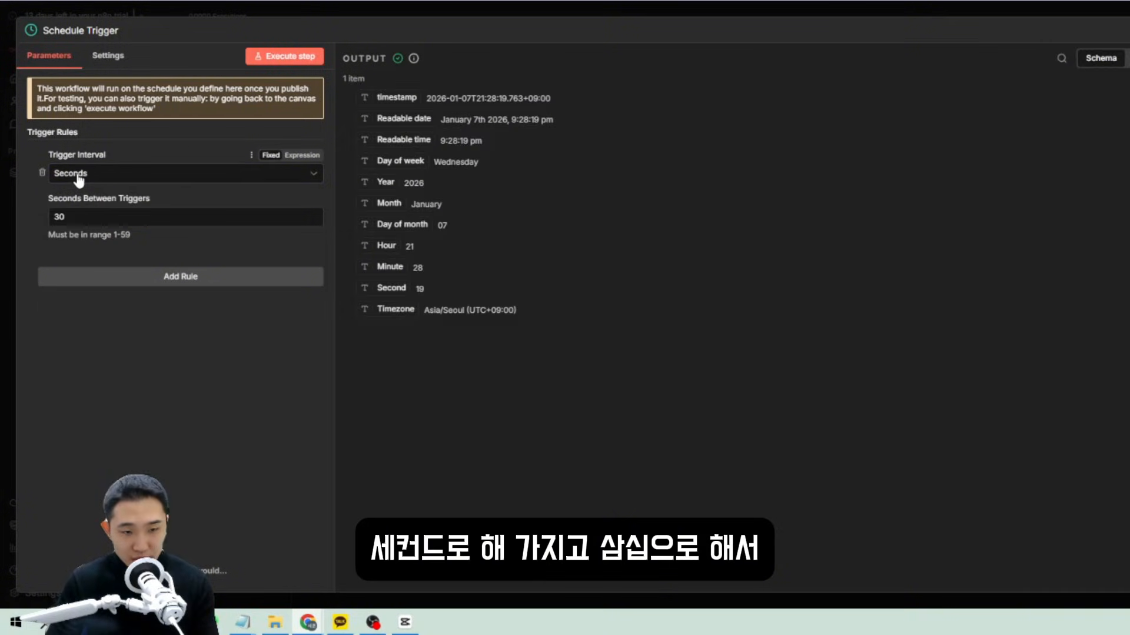
left_click(82, 177)
left_click(86, 212)
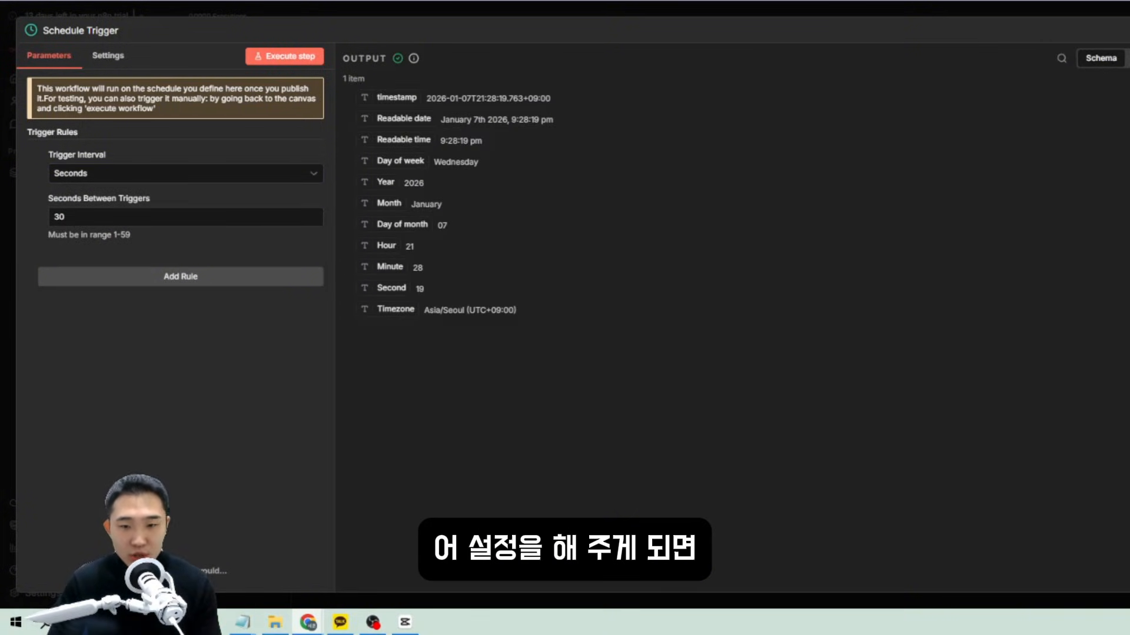
key("Escape")
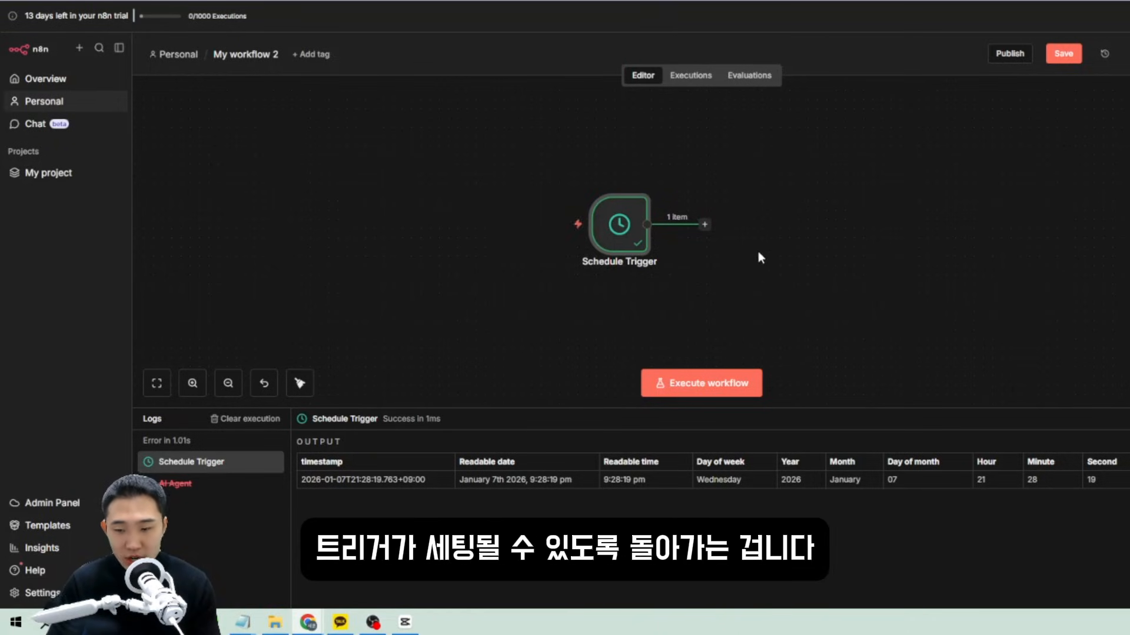
Replace the Schedule Trigger with a When chat message received trigger.
key("Delete")
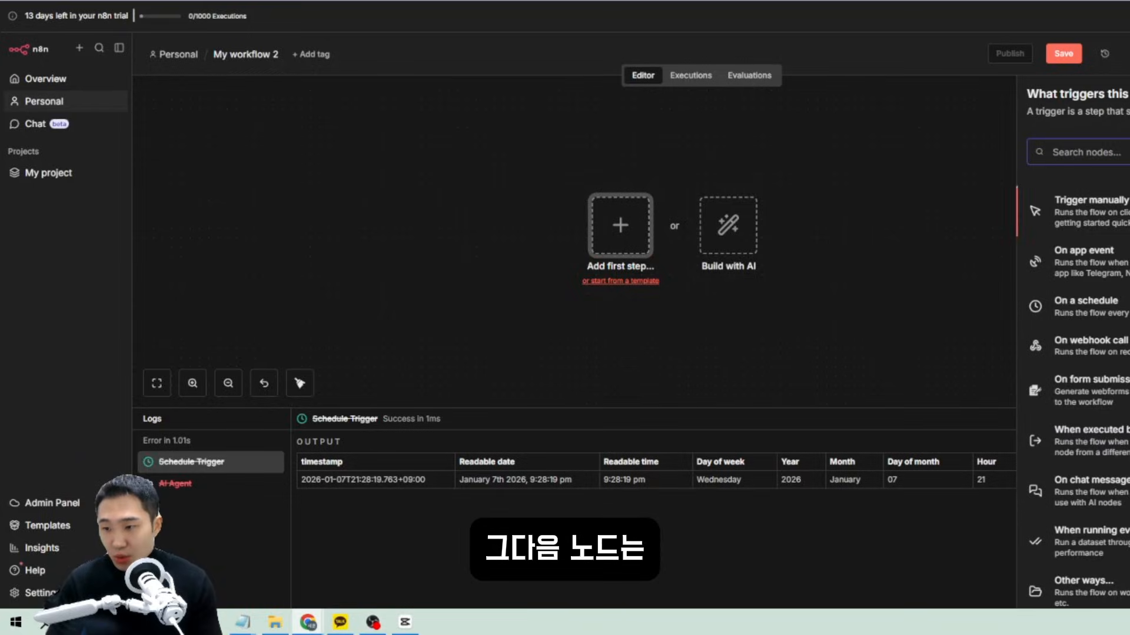
scroll(1088, 306, "down", 1)
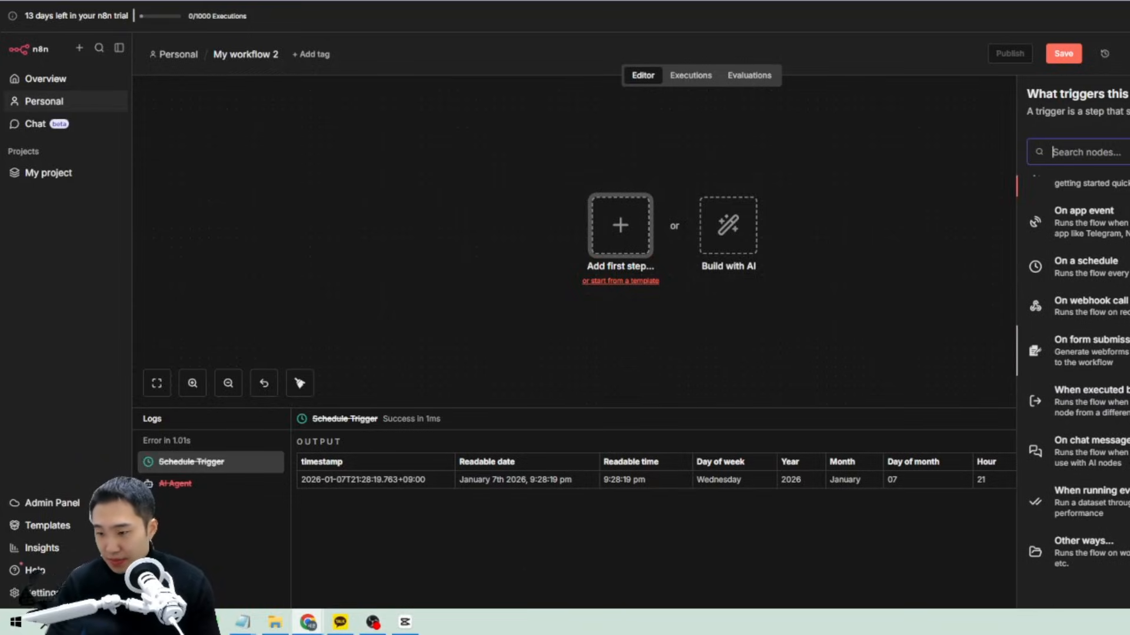
left_click(1091, 452)
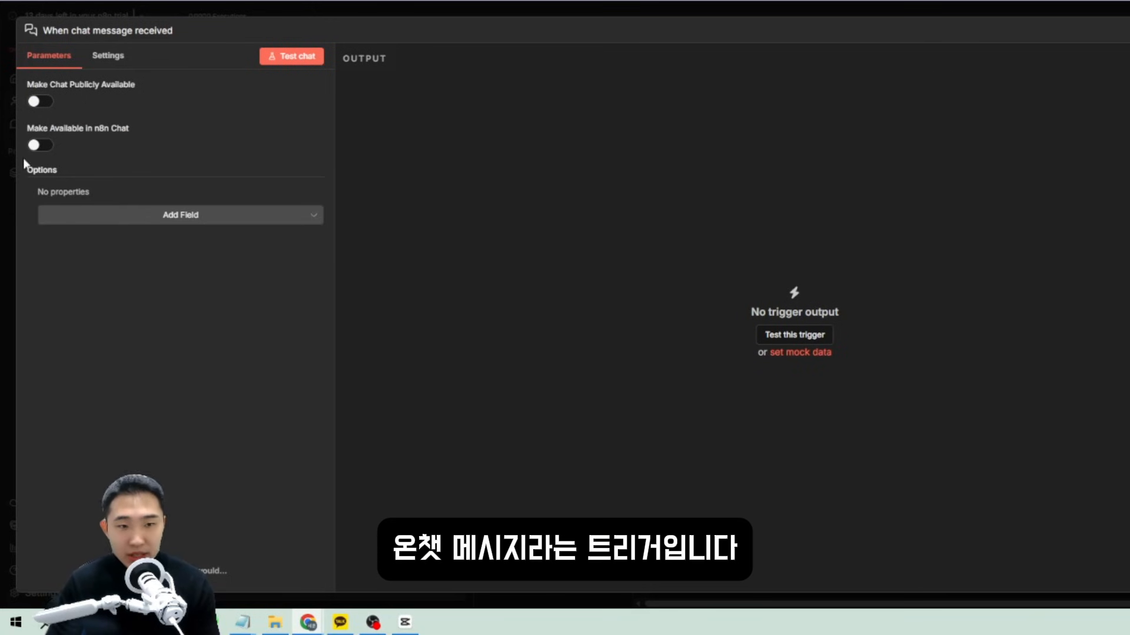
key("Escape")
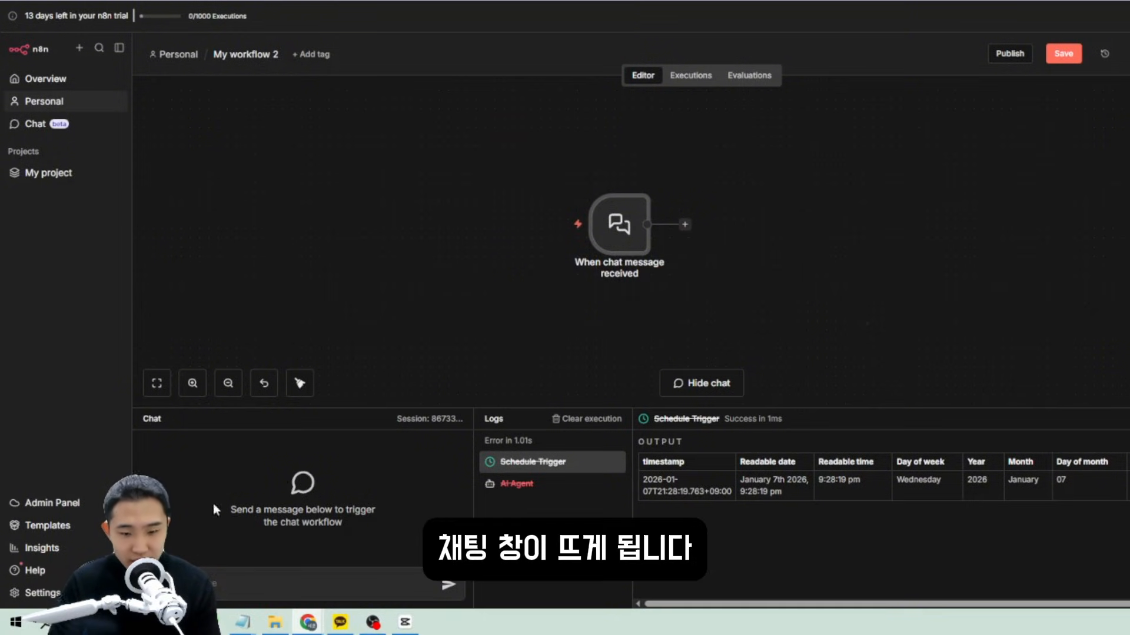
Send a test chat message from the Chat panel and select the chat trigger.
left_click(295, 592)
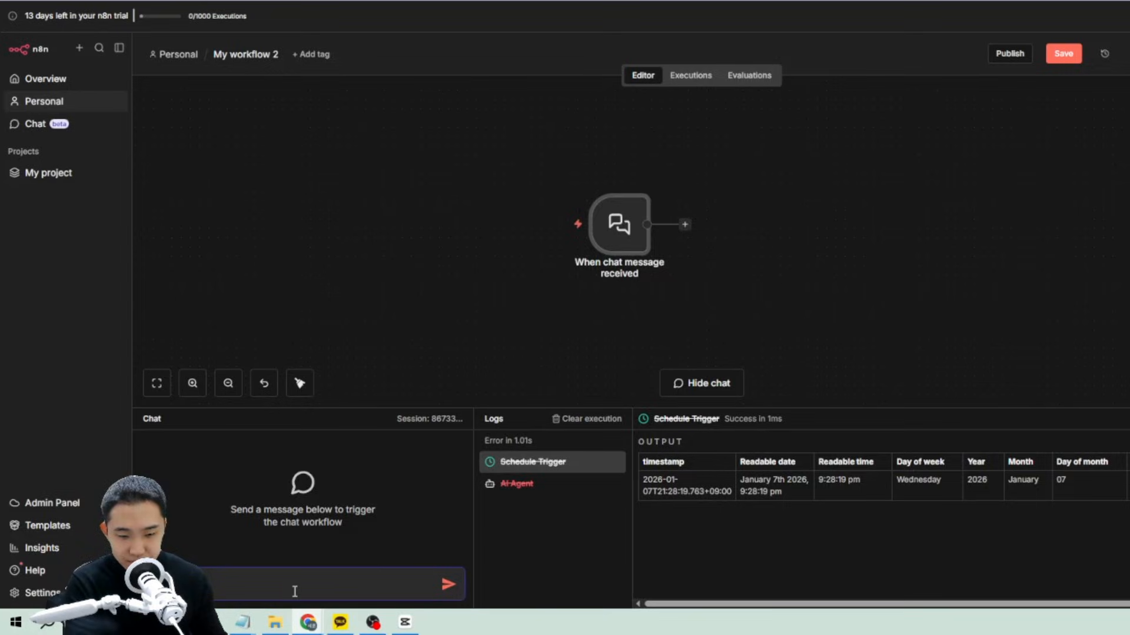
key("Return")
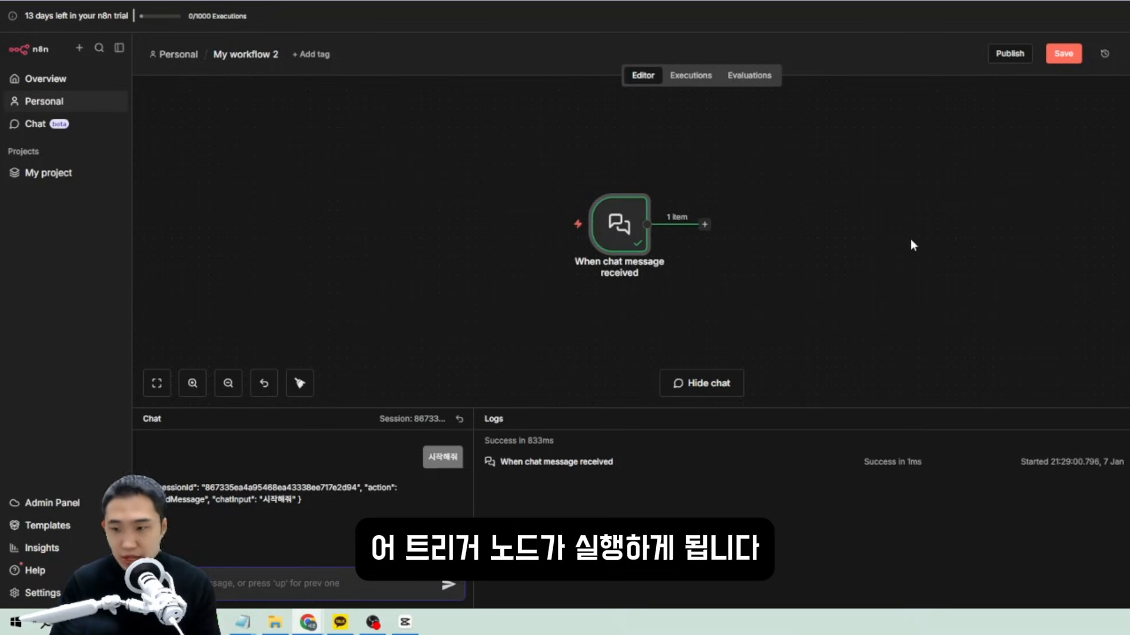
left_click_drag(881, 350, 713, 312)
Delete the chat trigger and enter 테스트 as both the Form Title and Form Description.
left_click_drag(713, 312, 564, 194)
key("Delete")
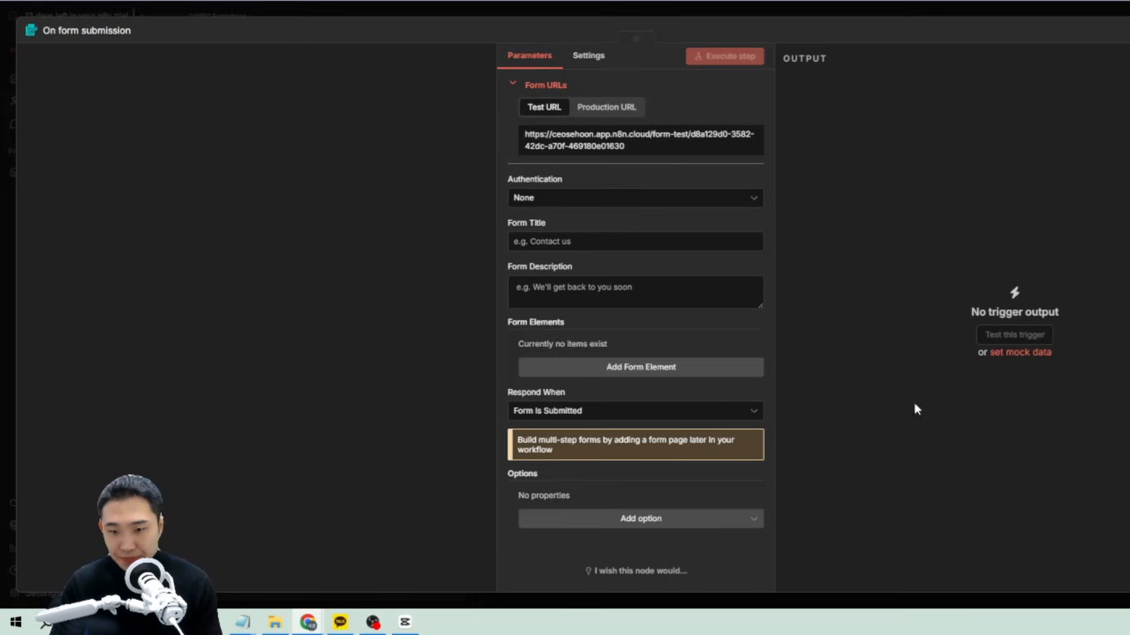
left_click(588, 240)
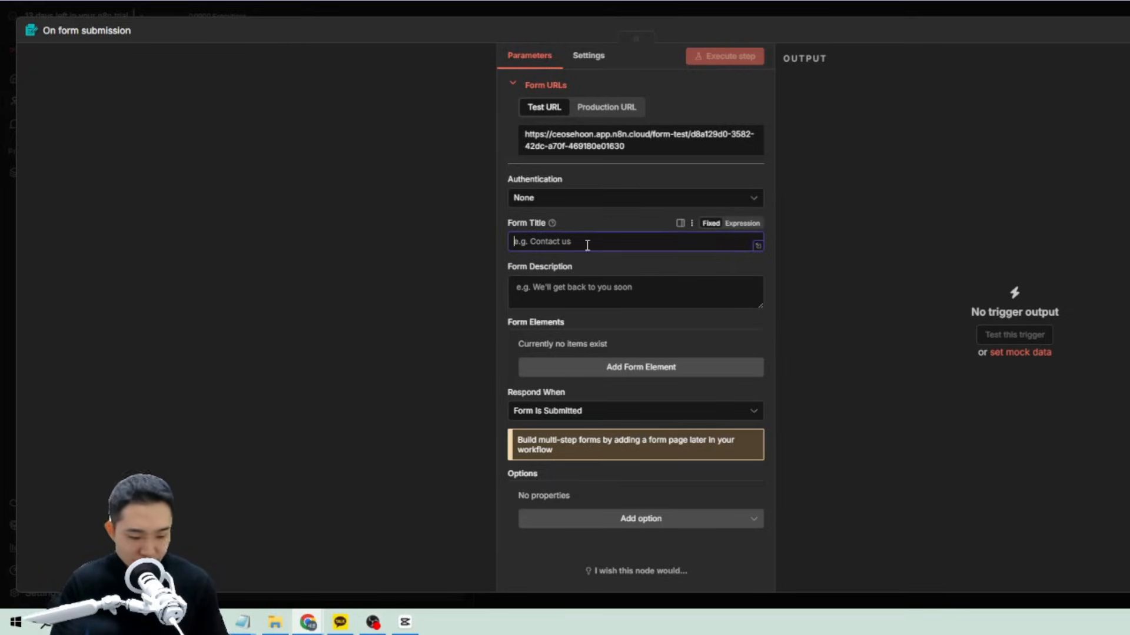
type("테슽")
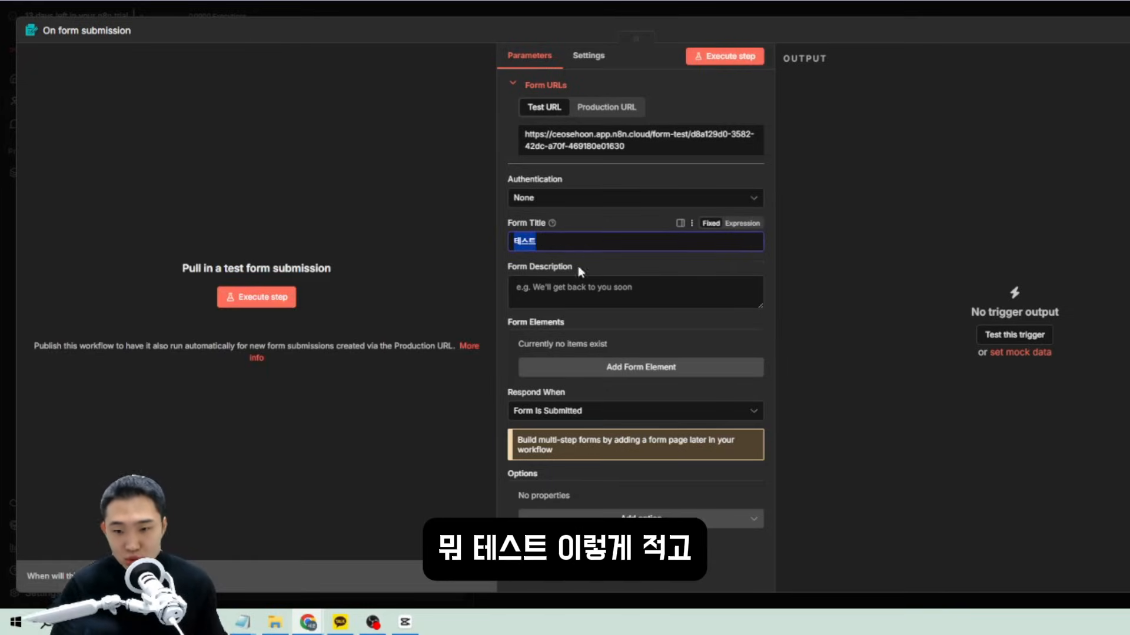
left_click(575, 298)
type("테스트")
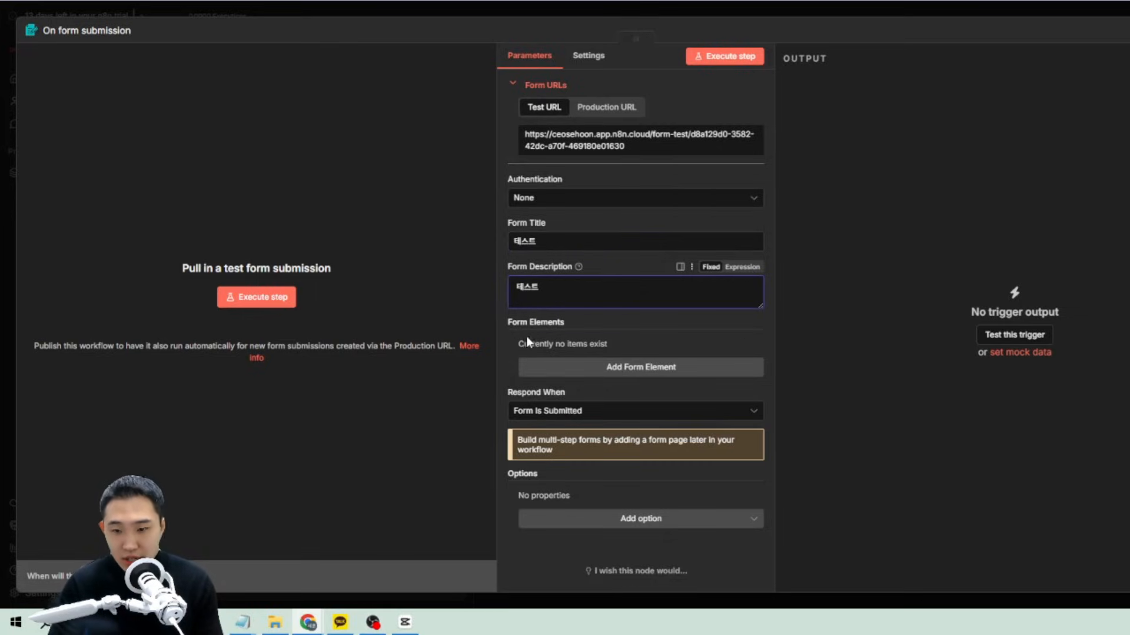
left_click_drag(509, 321, 594, 324)
left_click(594, 322)
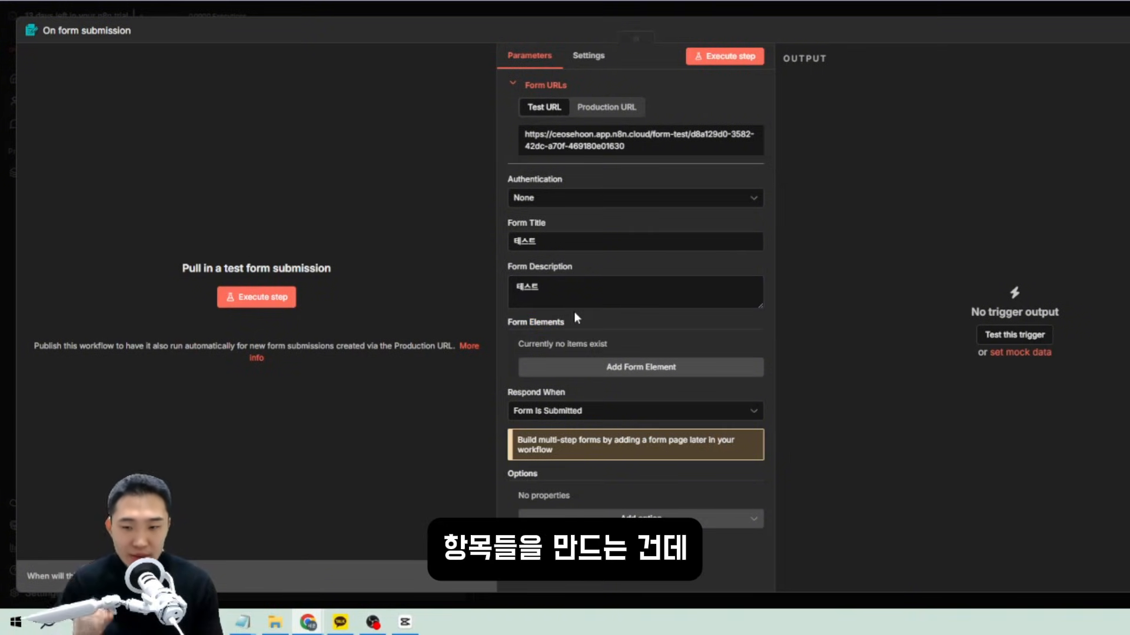
Add a form element and set its type to Radio Buttons after trying Date and Checkboxes.
left_click(622, 370)
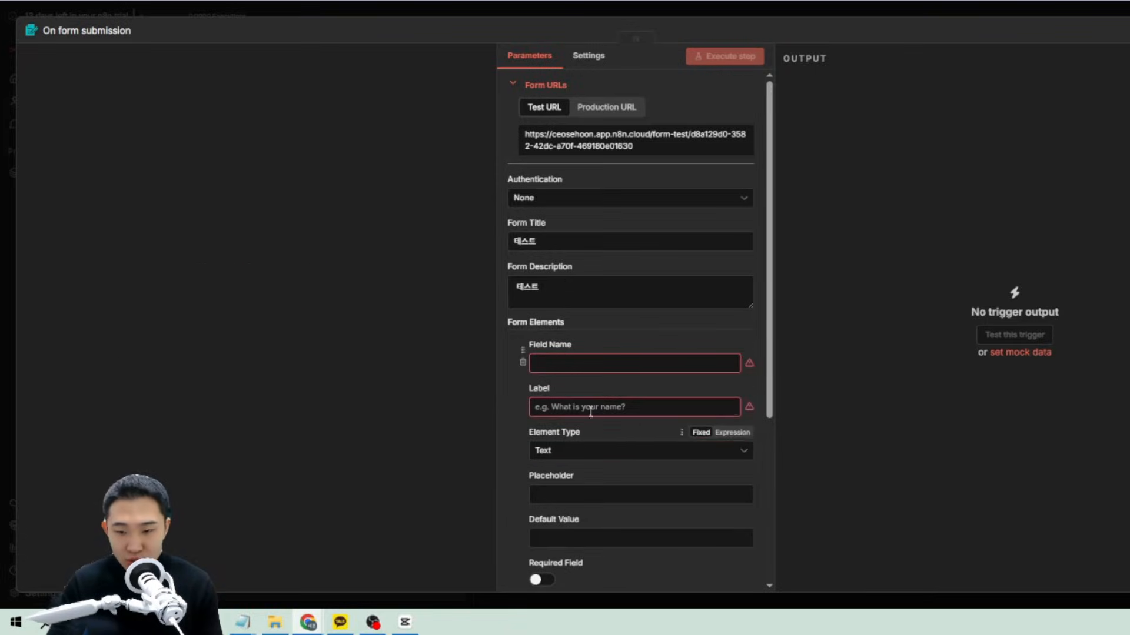
scroll(560, 372, "down", 1)
left_click(580, 298)
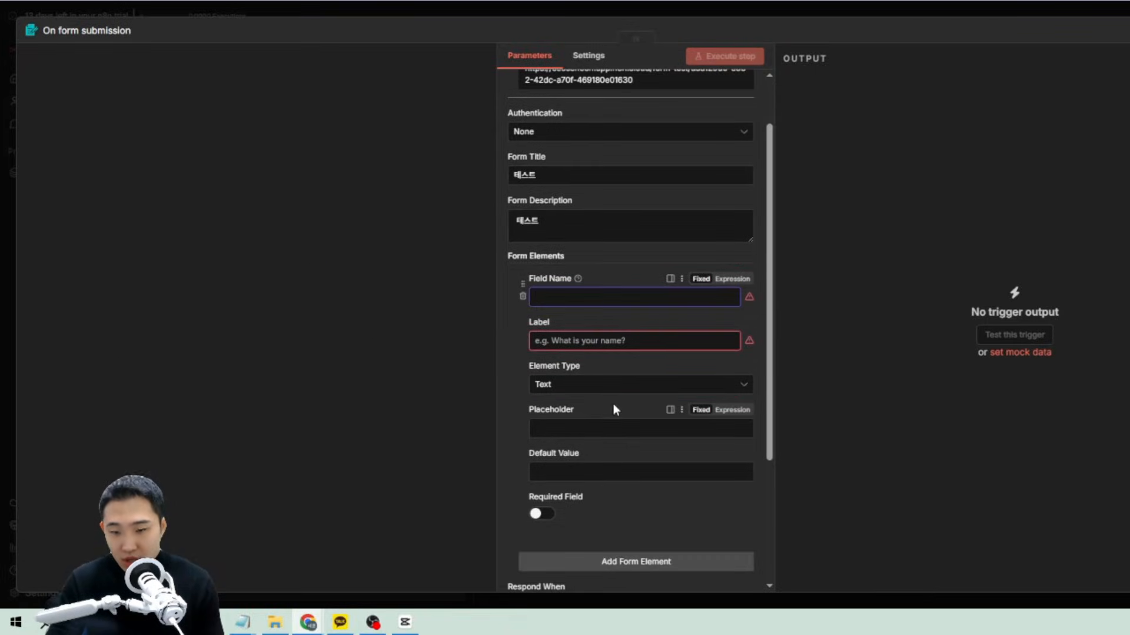
scroll(635, 411, "down", 1)
scroll(560, 439, "down", 1)
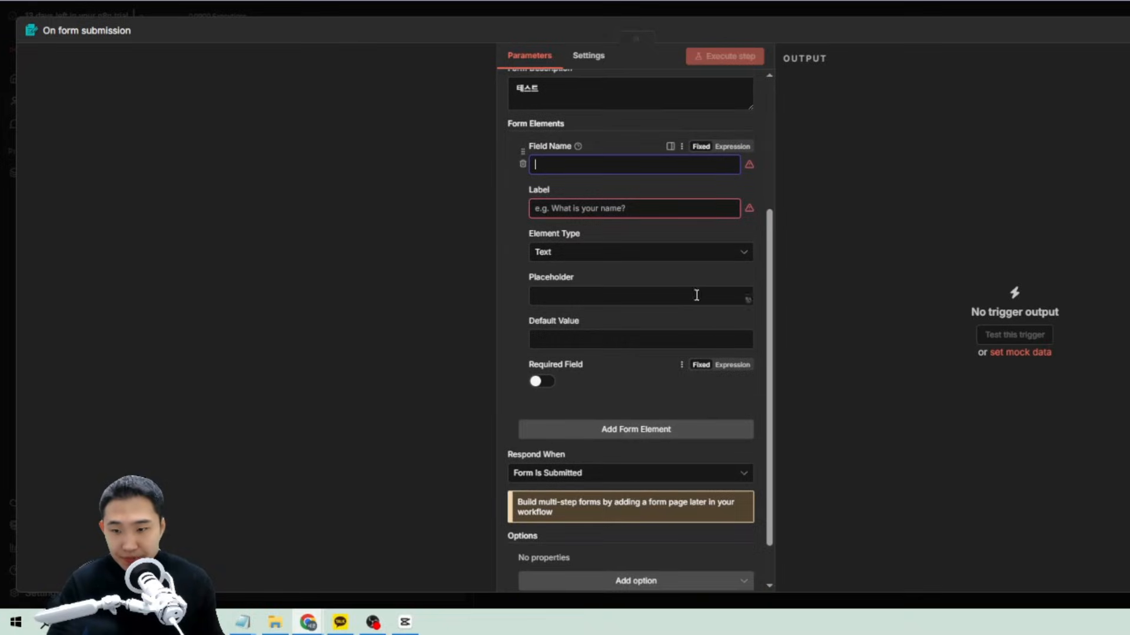
scroll(677, 300, "up", 1)
left_click(568, 317)
scroll(572, 365, "down", 1)
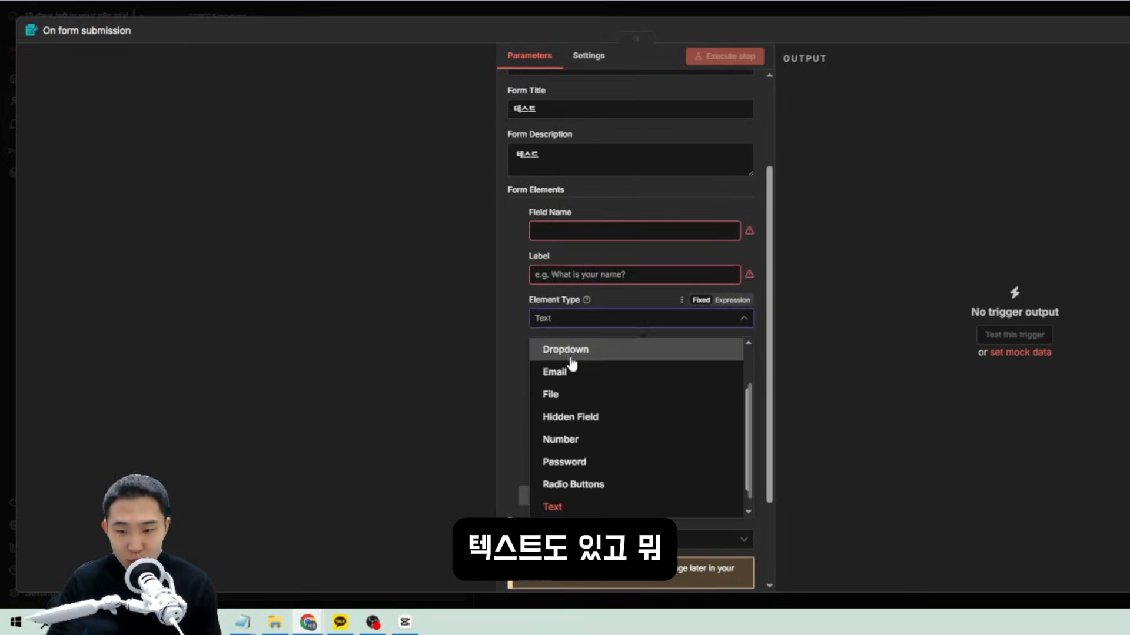
scroll(572, 365, "up", 1)
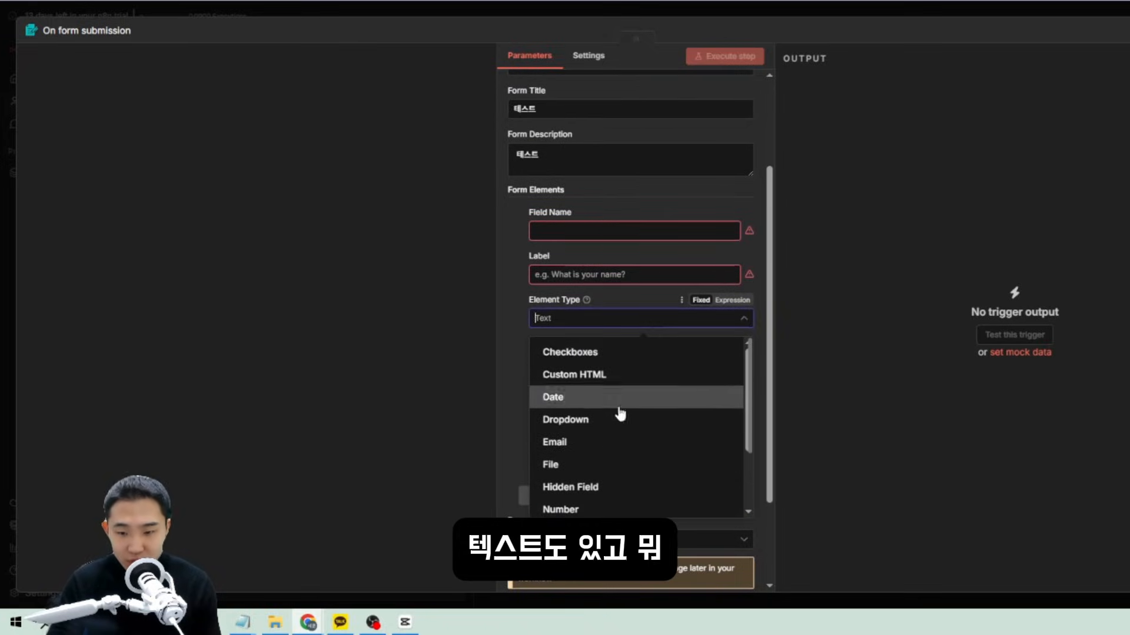
left_click(588, 405)
left_click(568, 320)
left_click(568, 351)
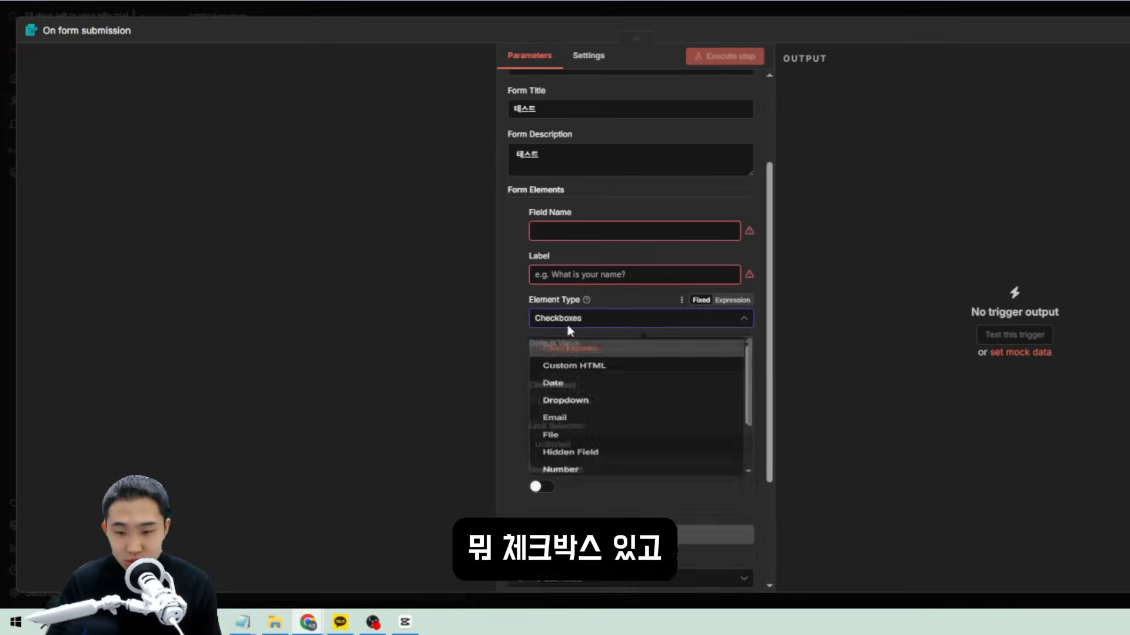
left_click(570, 321)
scroll(589, 465, "down", 2)
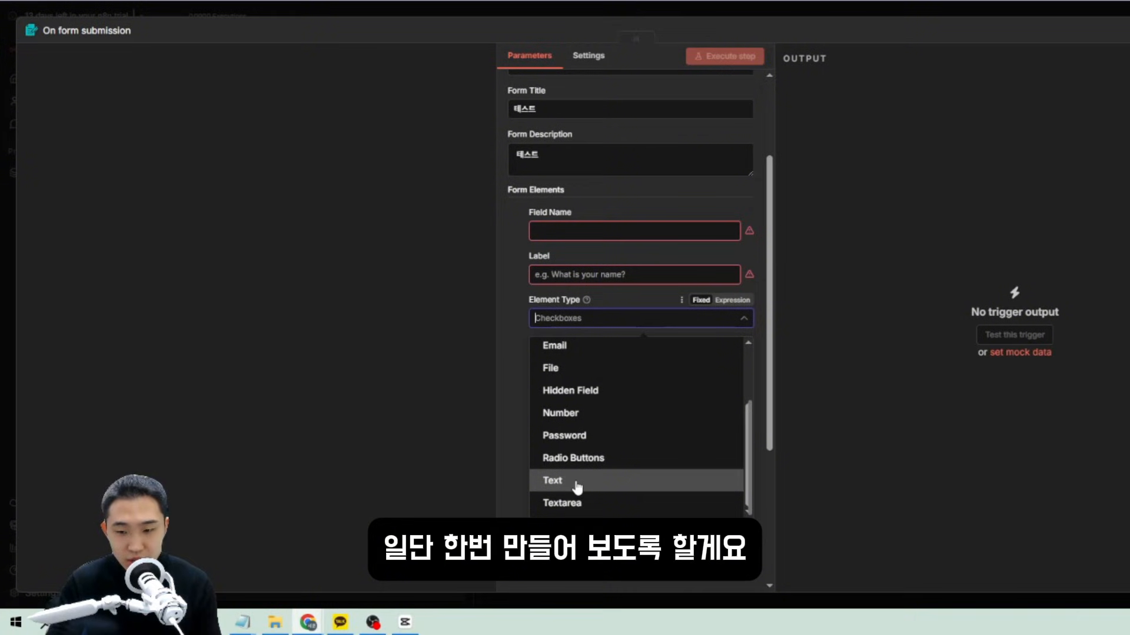
left_click(588, 458)
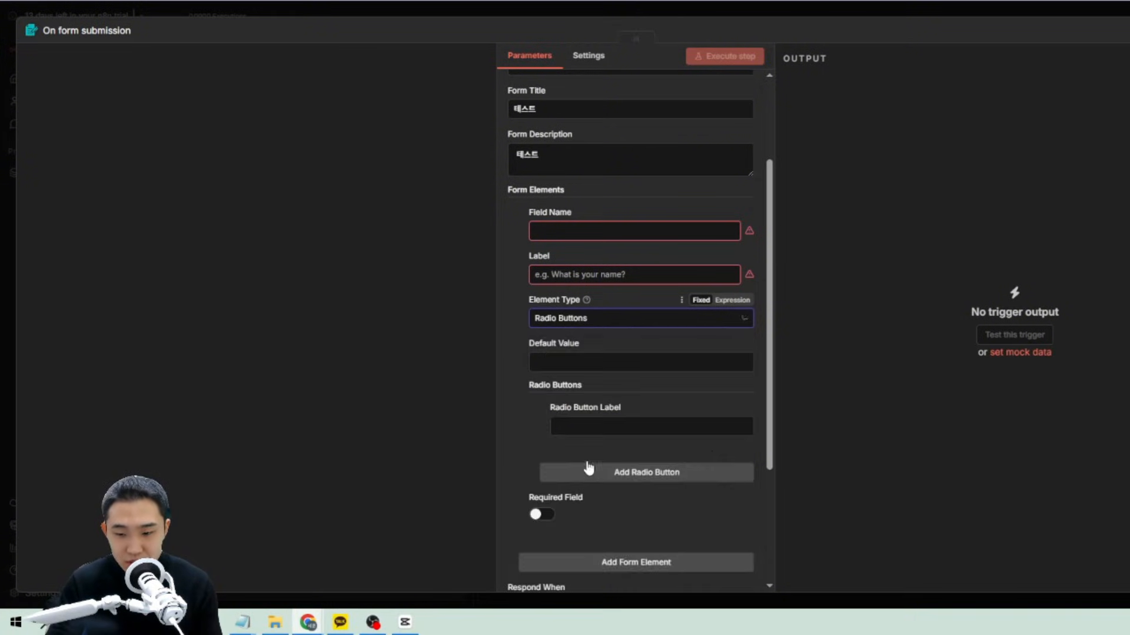
scroll(575, 312, "up", 1)
Give the radio element the field name and label 선택해주세요.
left_click(567, 296)
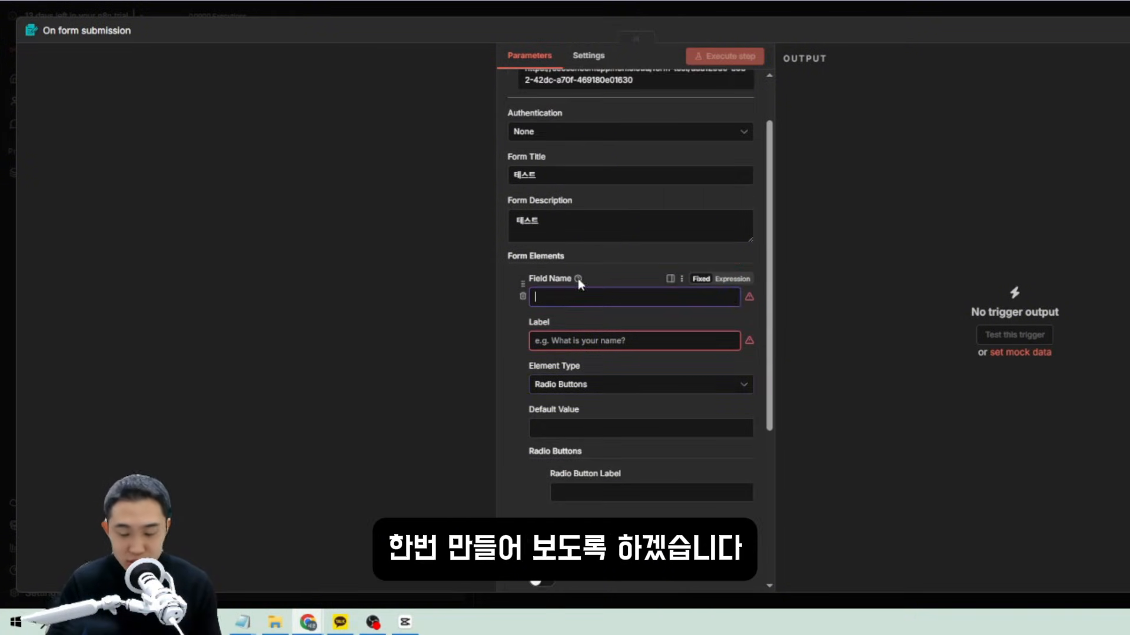
mouse_move(577, 279)
type("ㅅ선택하")
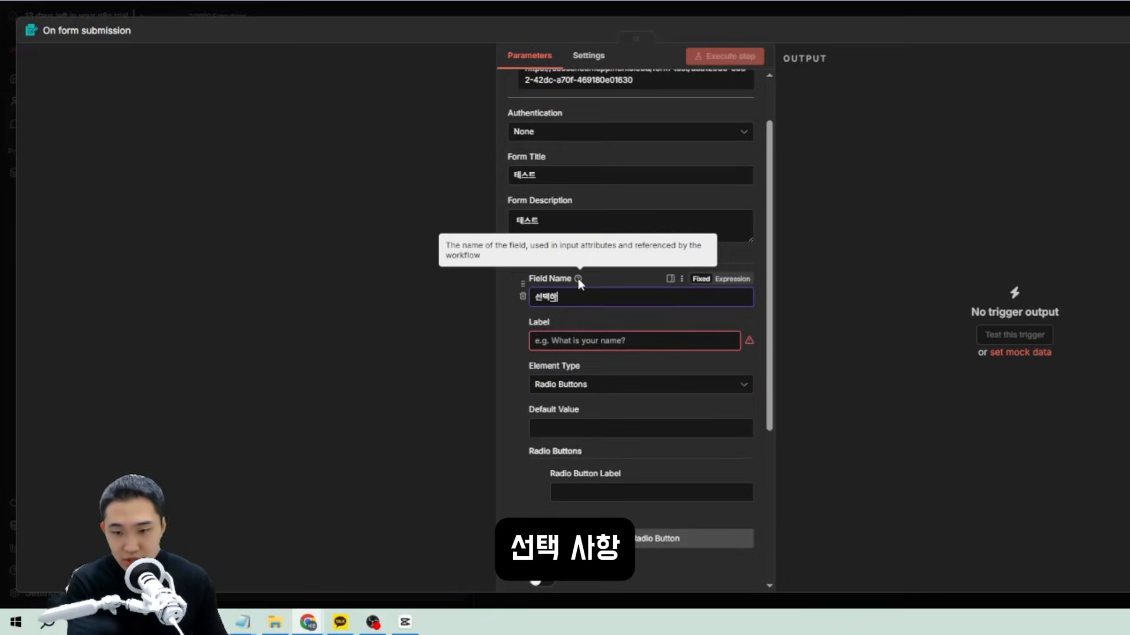
type("세")
key("BackSpace")
key("BackSpace")
type("ㅎ")
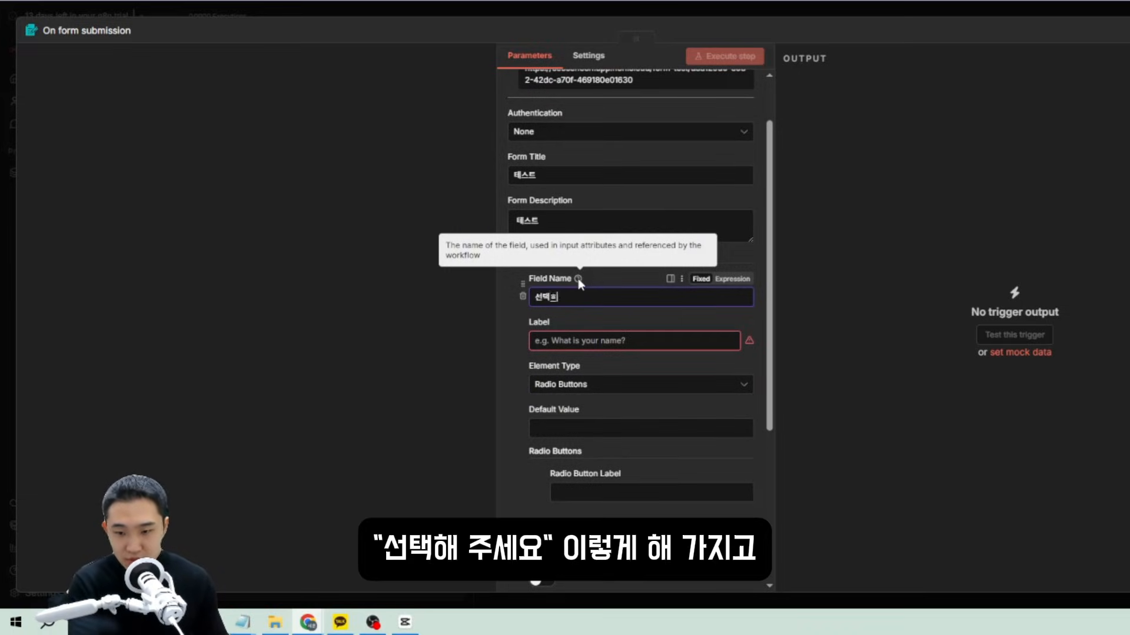
type("요")
key("ctrl+a")
key("ctrl+c")
left_click(647, 341)
key("ctrl+v")
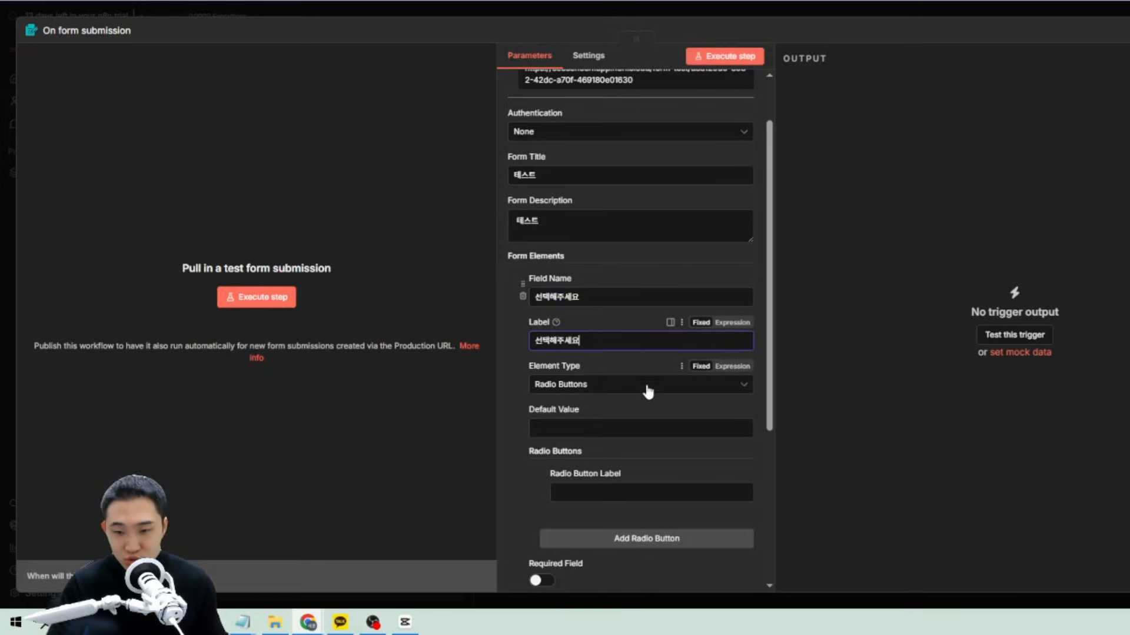
scroll(630, 368, "down", 3)
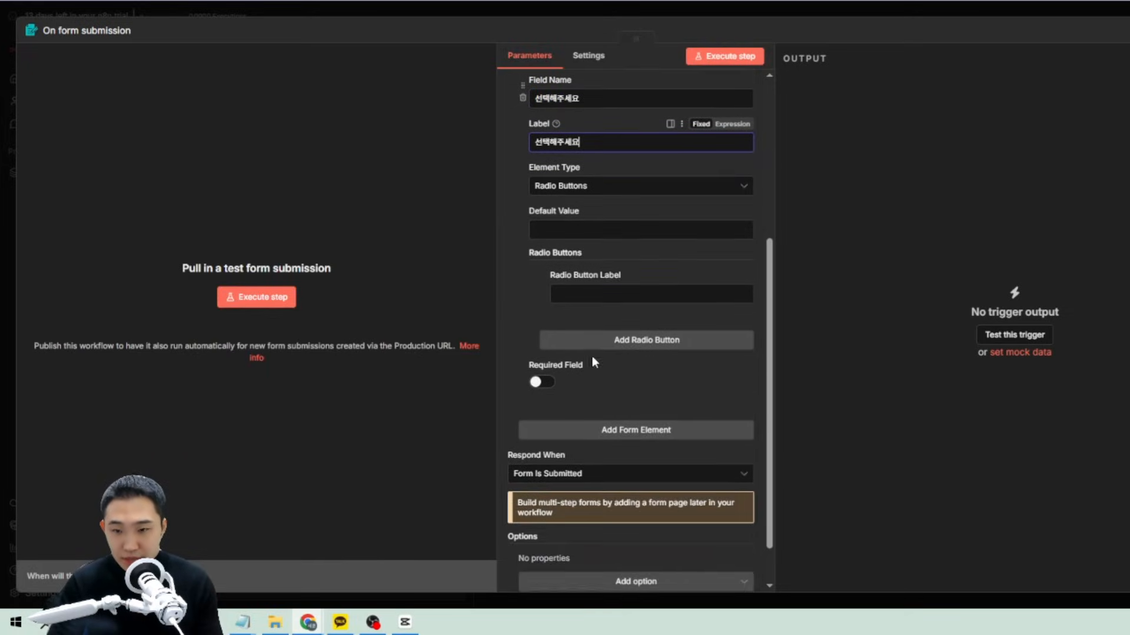
Add the radio options 1번, 2번 and 3번.
left_click(612, 362)
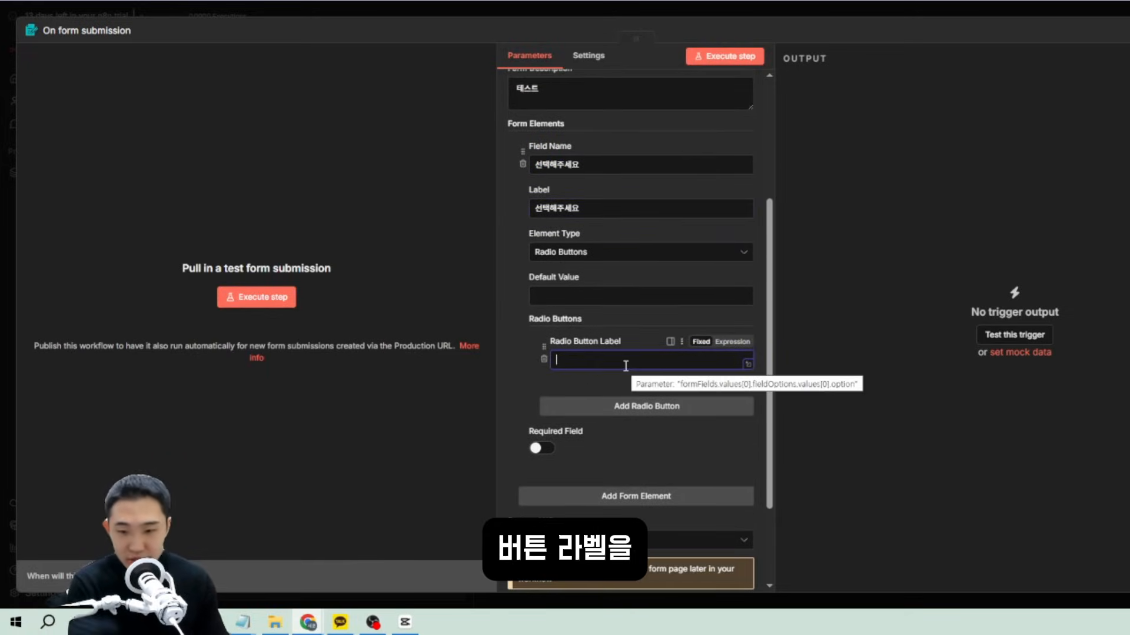
type("ㅇ")
type("번")
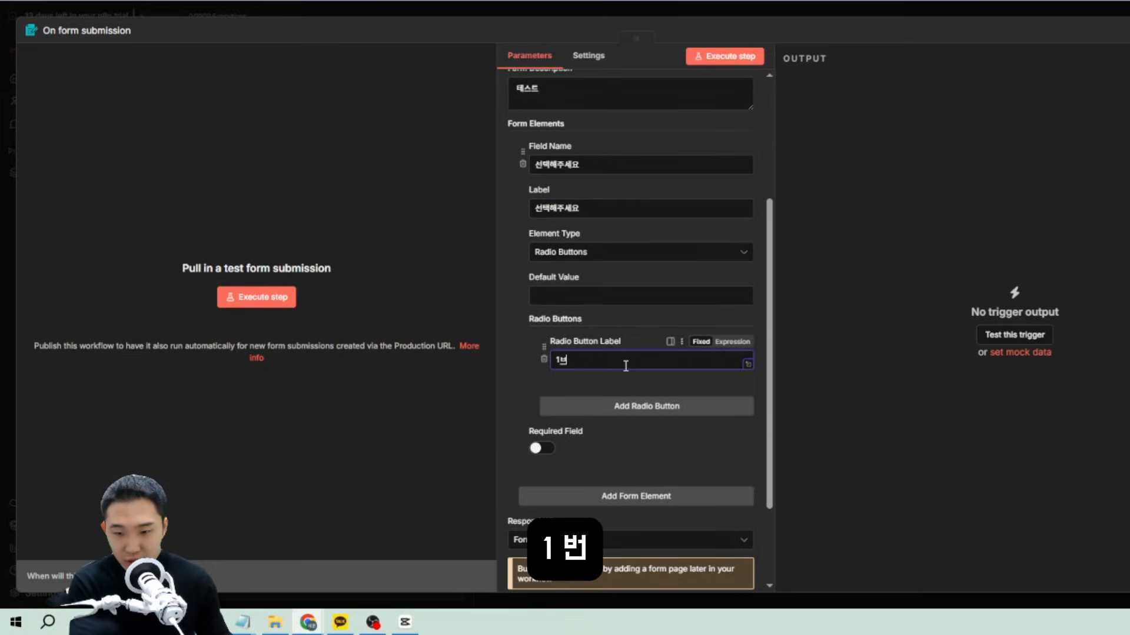
left_click(636, 407)
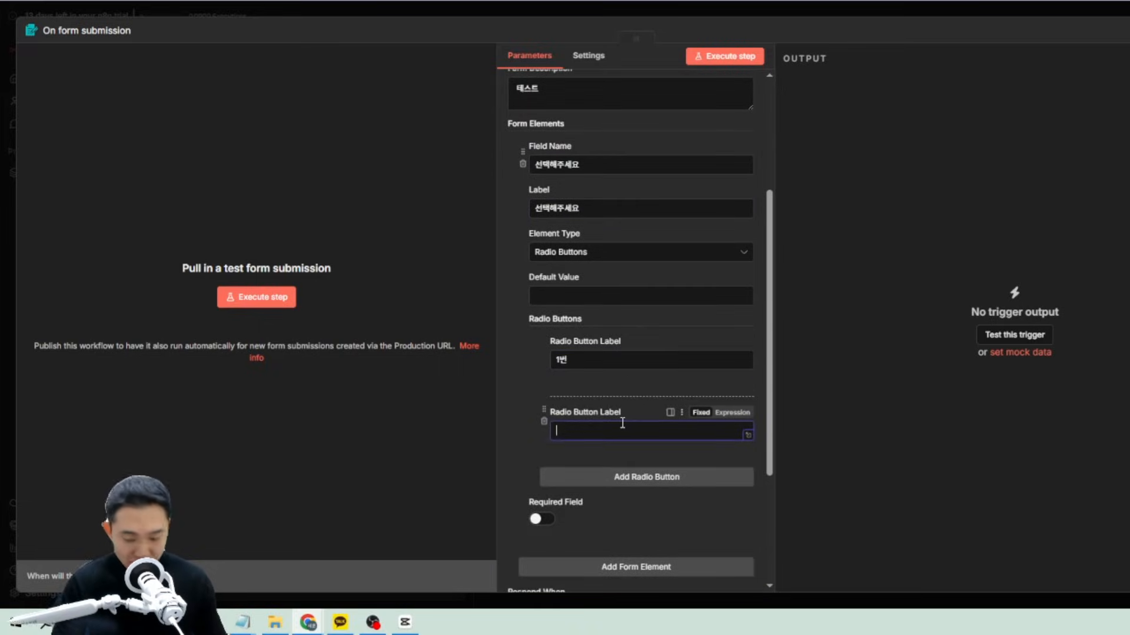
type("2번")
left_click(635, 483)
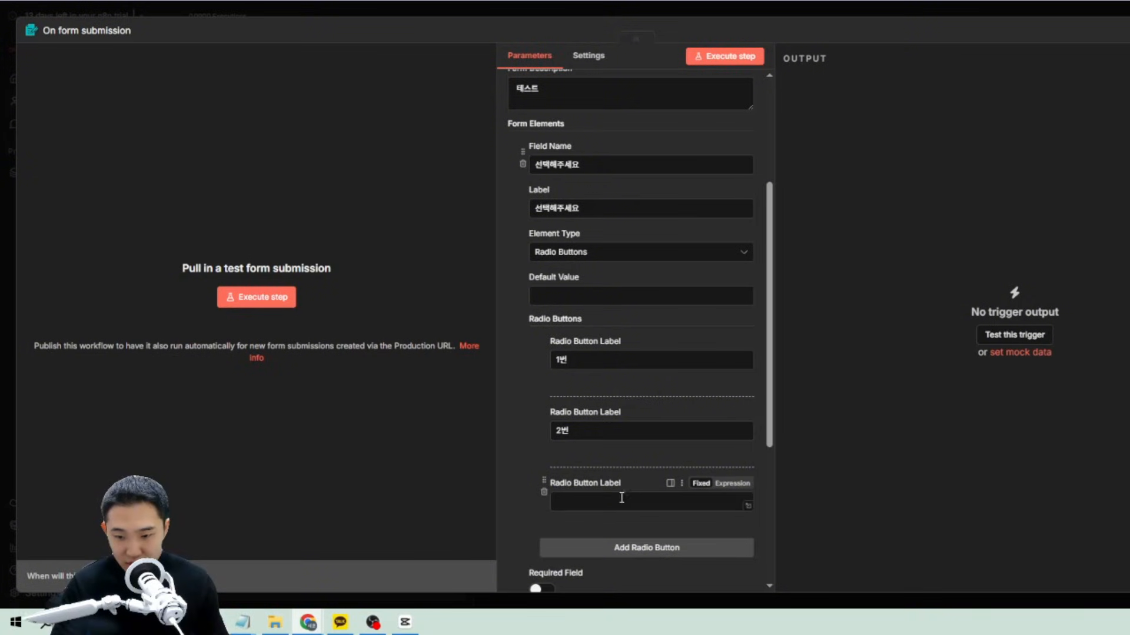
type("3벼")
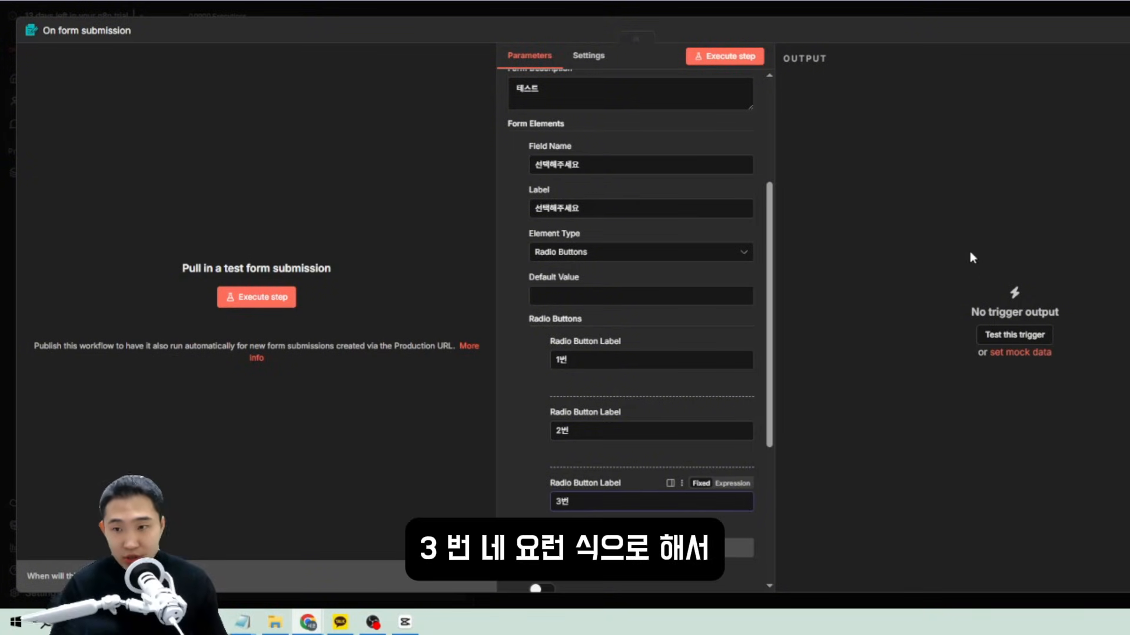
left_click(971, 254)
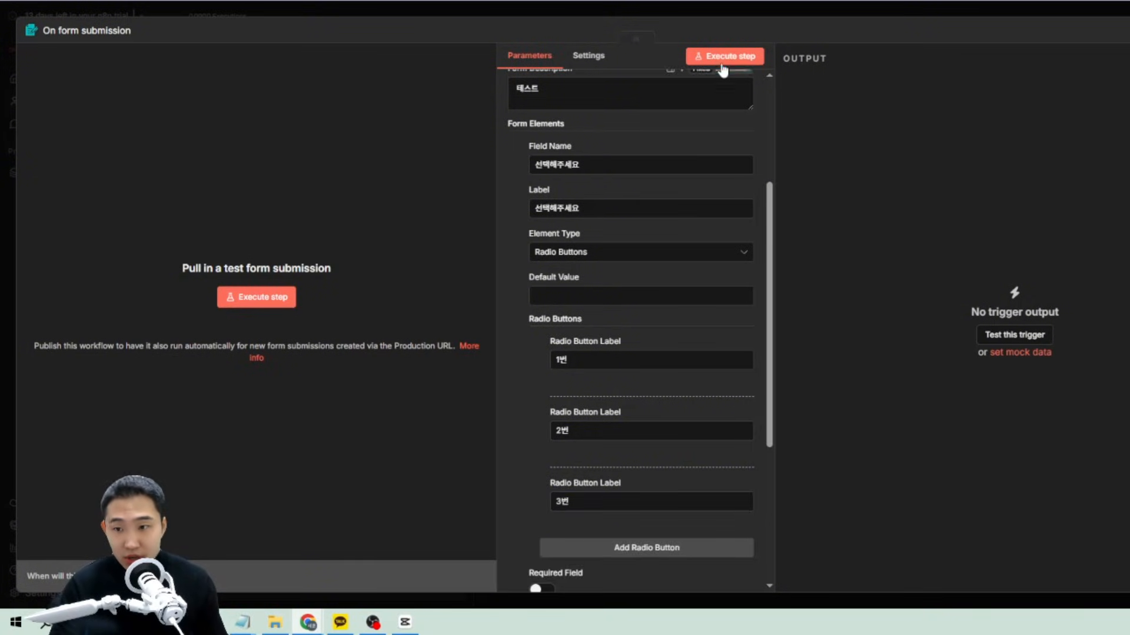
Execute the form trigger step and submit the test form with 3번 selected.
left_click(262, 297)
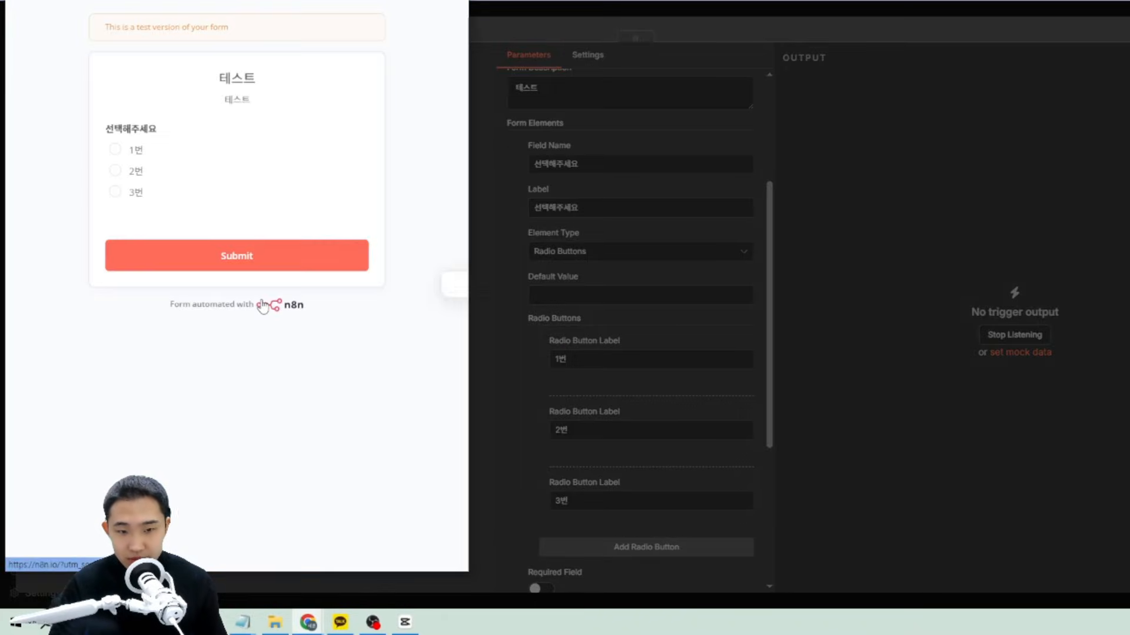
left_click(229, 163)
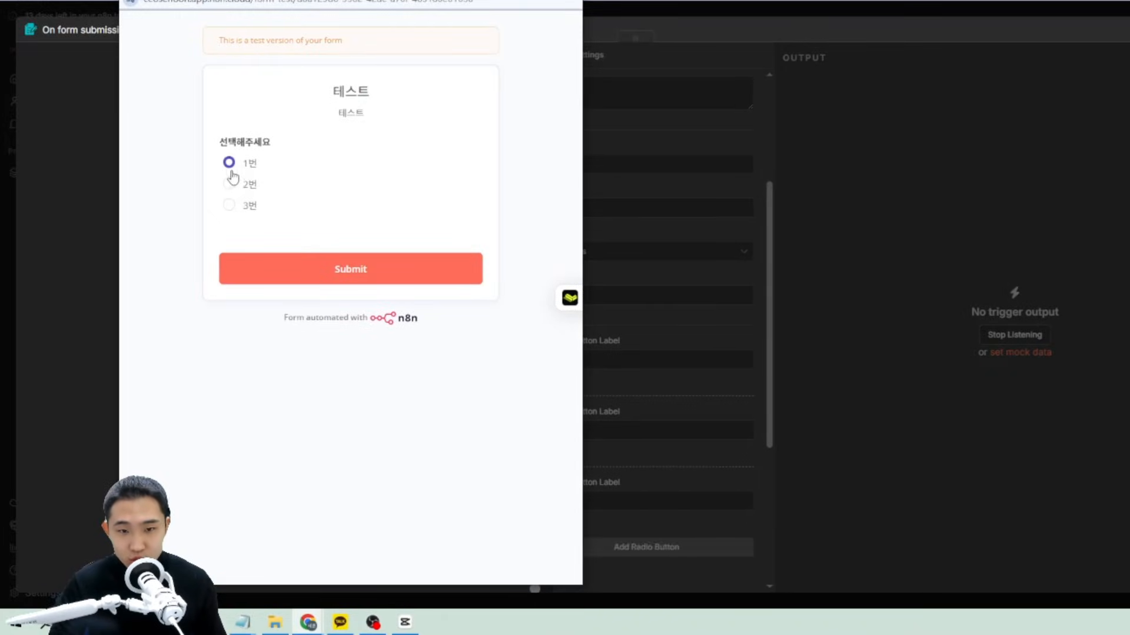
left_click(229, 183)
left_click(228, 205)
left_click(331, 282)
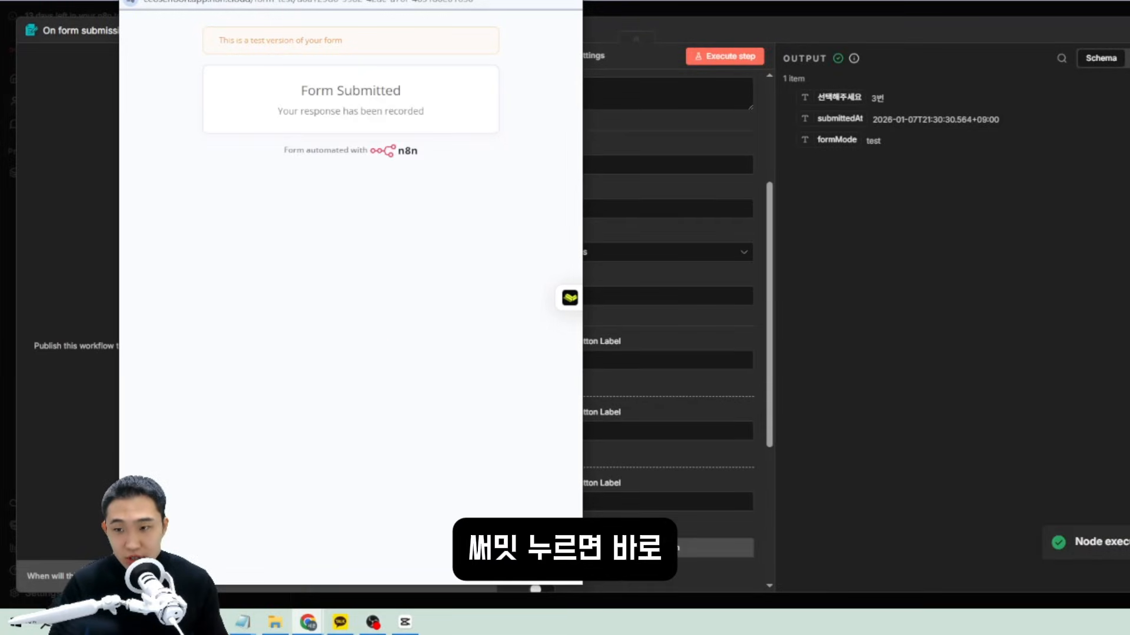
left_click(568, 0)
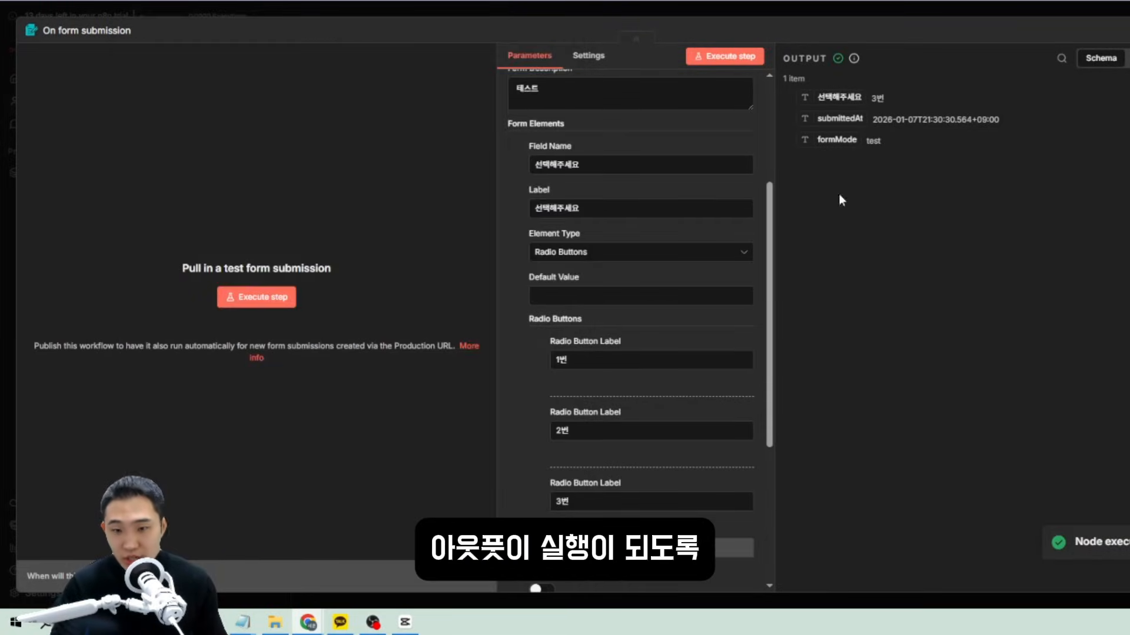
Add another blank element to the form.
scroll(690, 356, "down", 5)
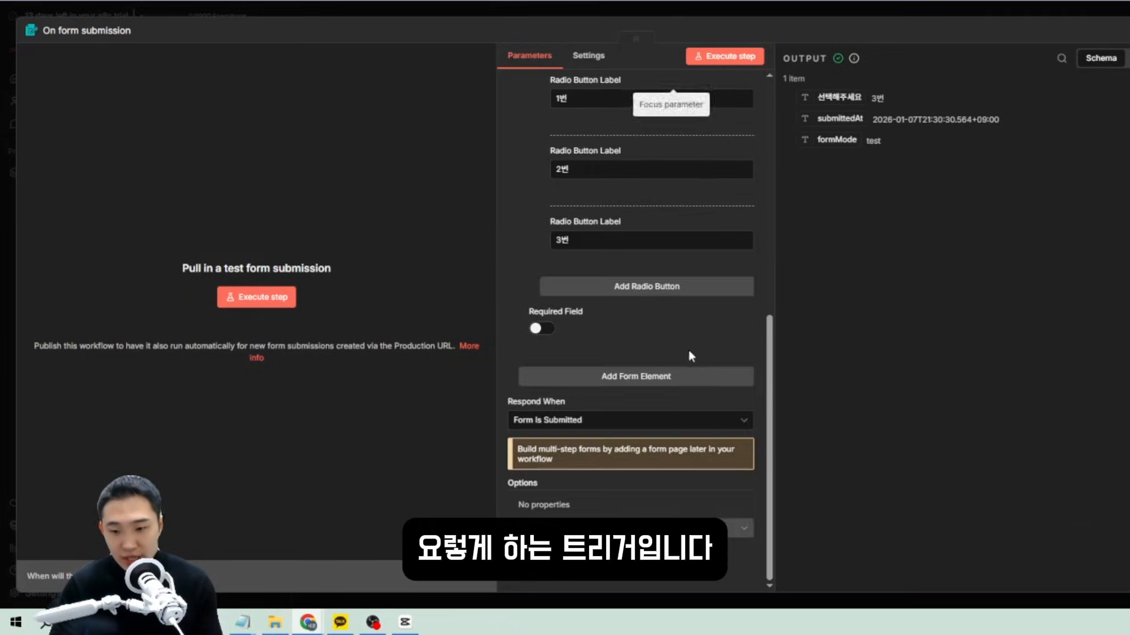
scroll(694, 330, "up", 7)
scroll(588, 353, "down", 1)
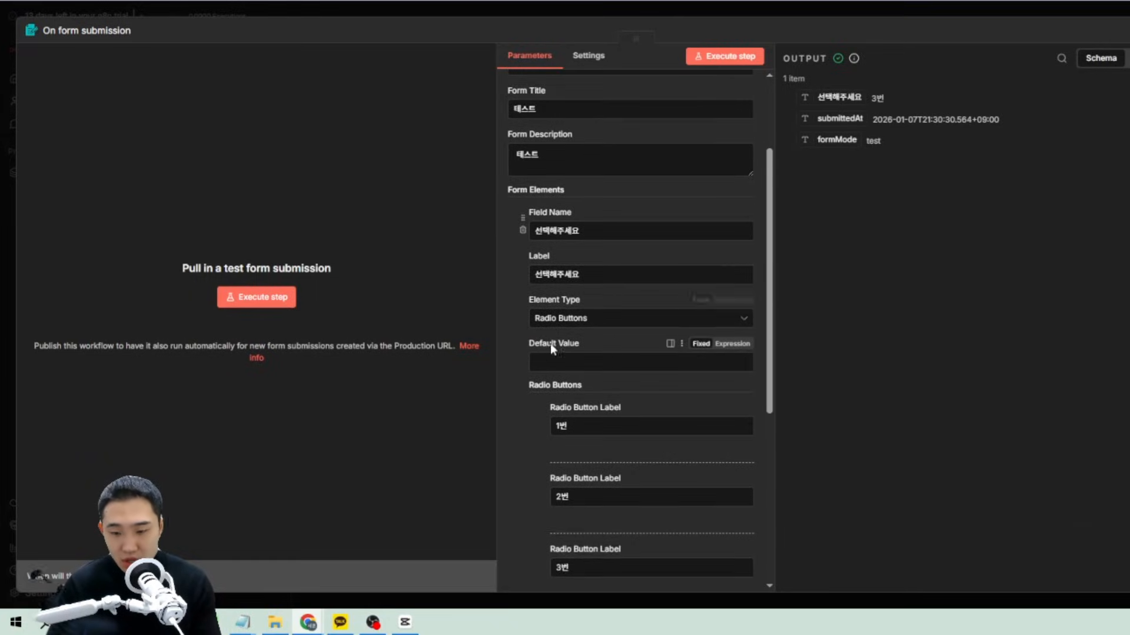
scroll(564, 353, "down", 1)
scroll(582, 362, "up", 4)
scroll(588, 400, "down", 8)
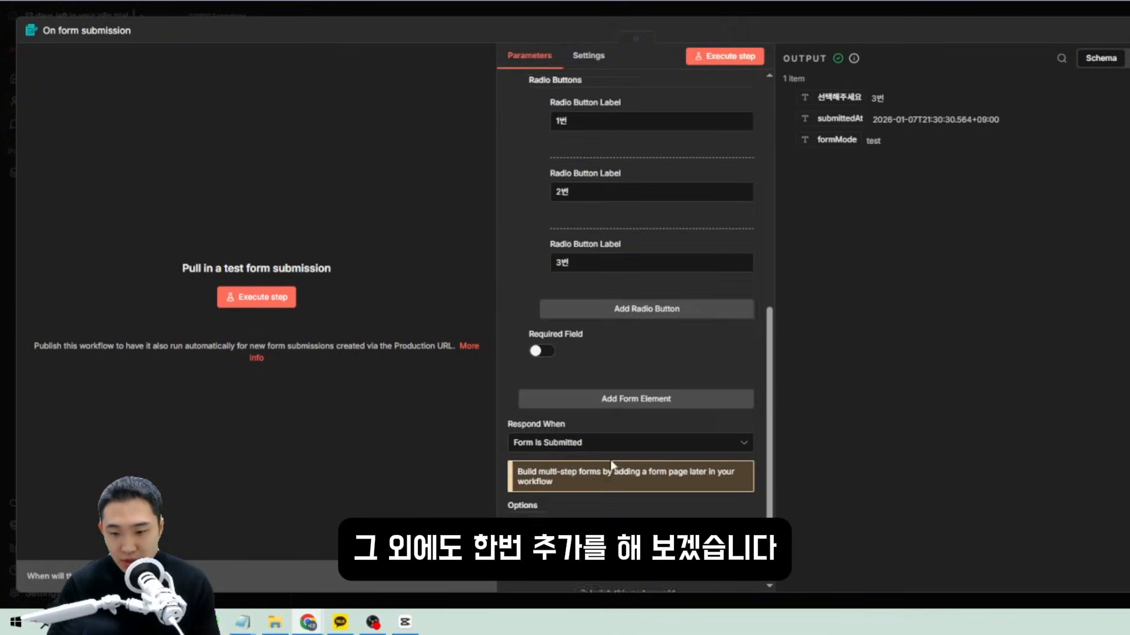
left_click(629, 527)
left_click(630, 527)
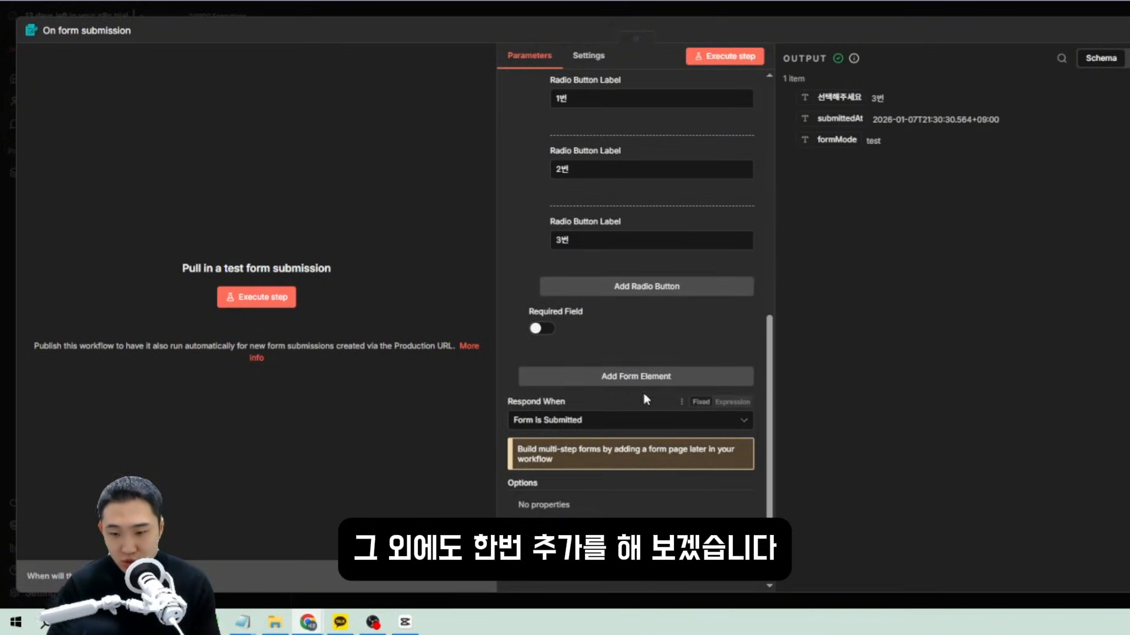
left_click(633, 377)
scroll(584, 370, "down", 2)
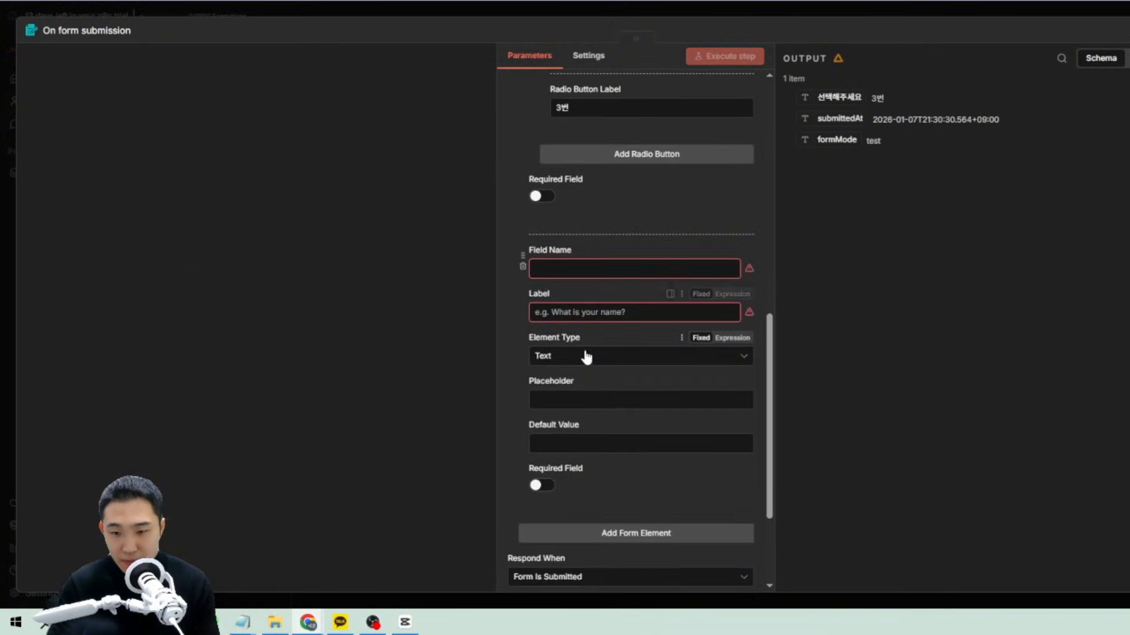
Give the new text element the field name and label 이름을 입력해주세요.
left_click(562, 268)
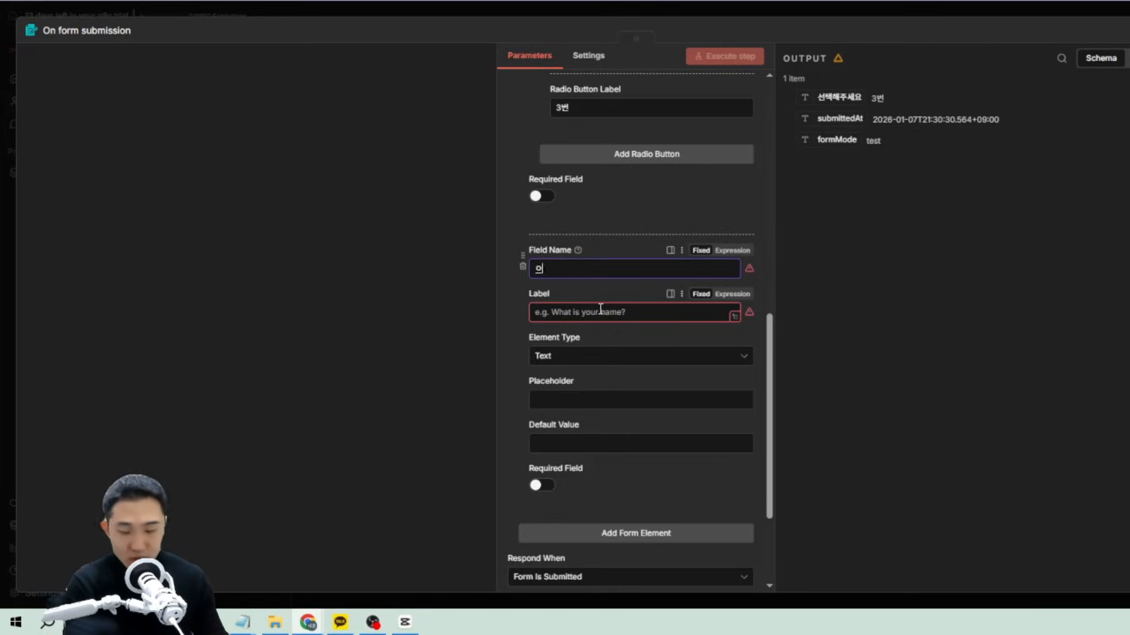
type("이름을")
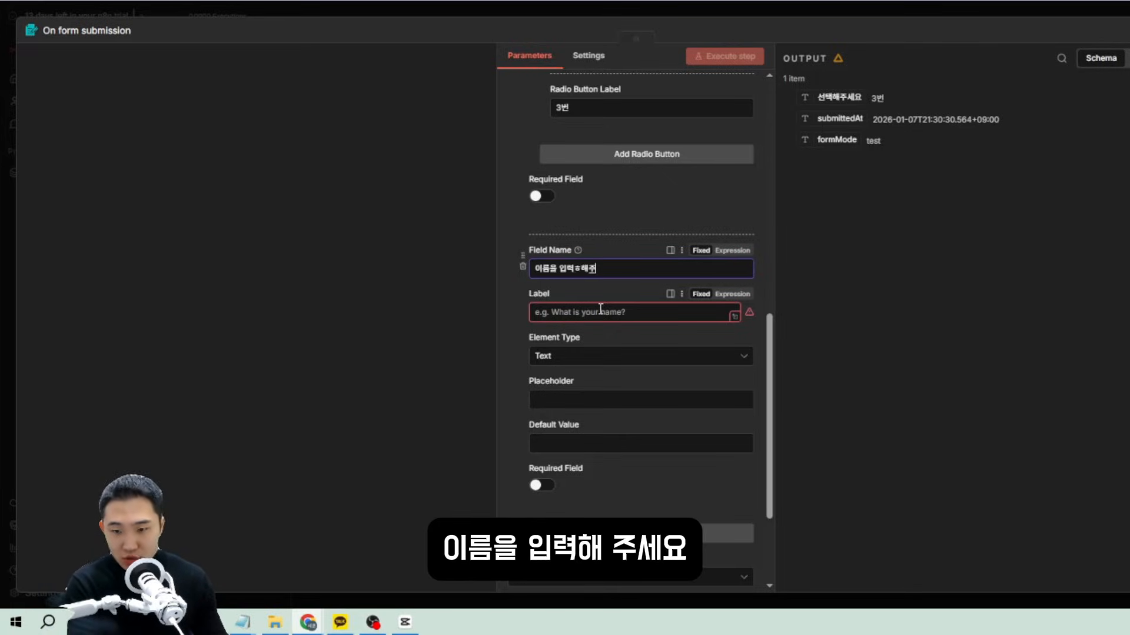
type(" 입력ㅎ해주")
key("BackSpace")
key("BackSpace")
key("BackSpace")
type("세요")
key("ctrl+a")
key("ctrl+c")
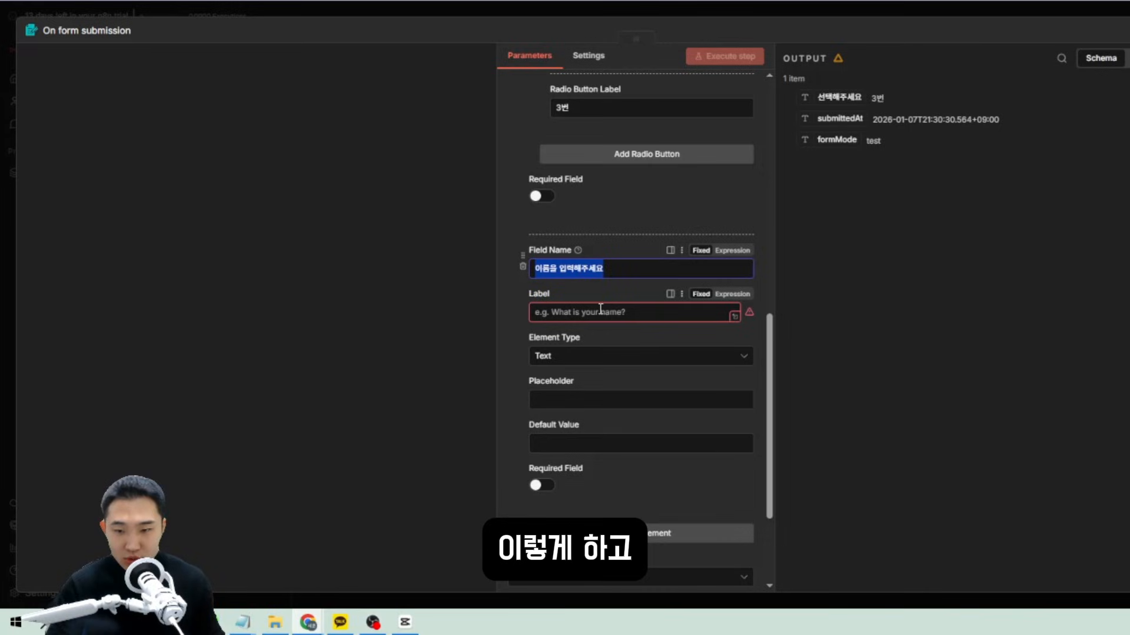
left_click(600, 309)
key("ctrl+v")
left_click(509, 392)
scroll(616, 372, "down", 5)
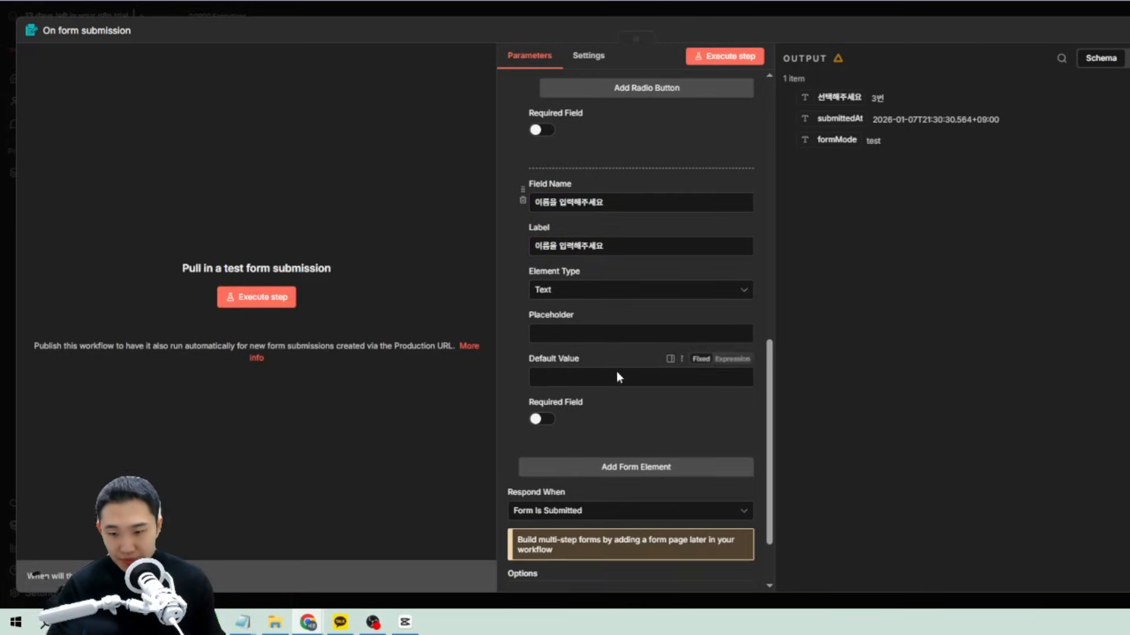
scroll(629, 377, "up", 3)
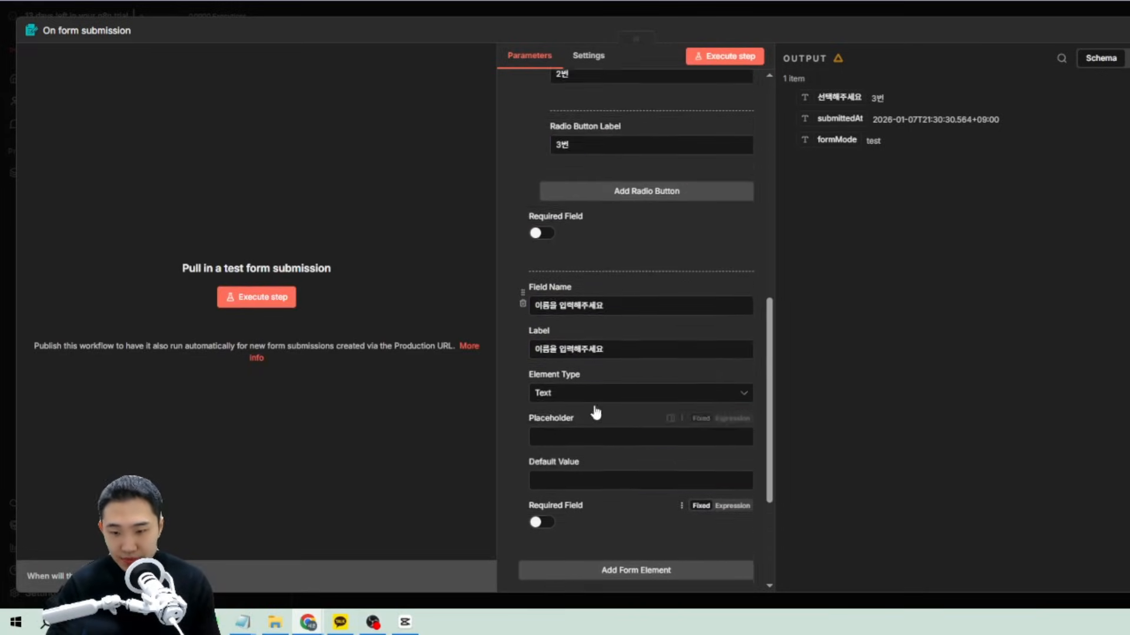
scroll(638, 412, "down", 3)
scroll(645, 399, "up", 5)
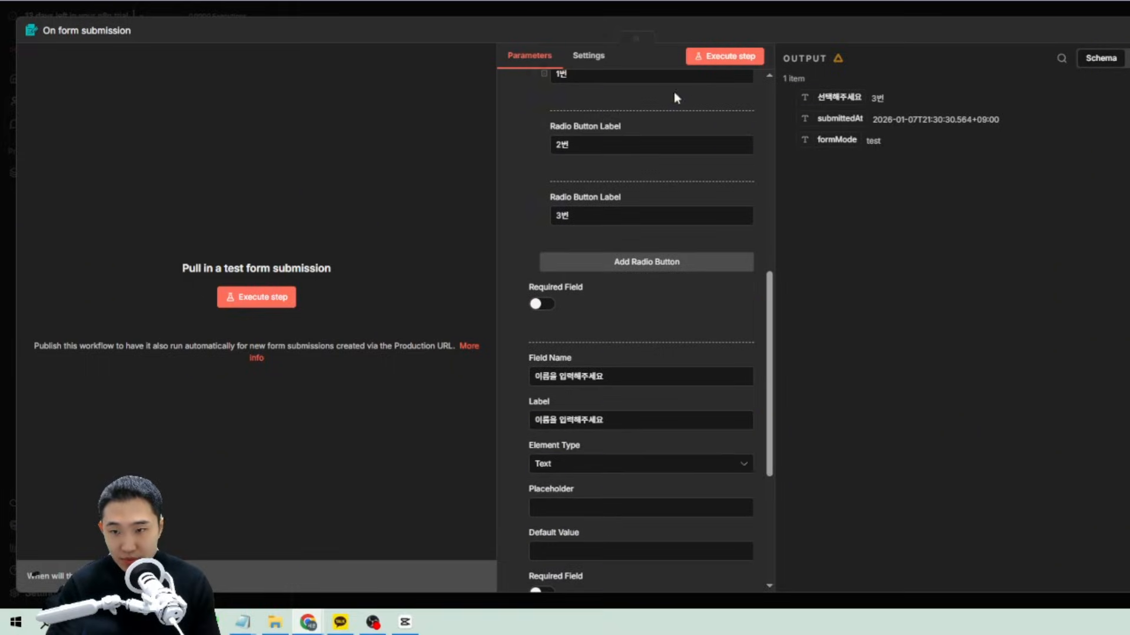
Run another form test, close the test form window, and close the form trigger settings.
left_click(730, 59)
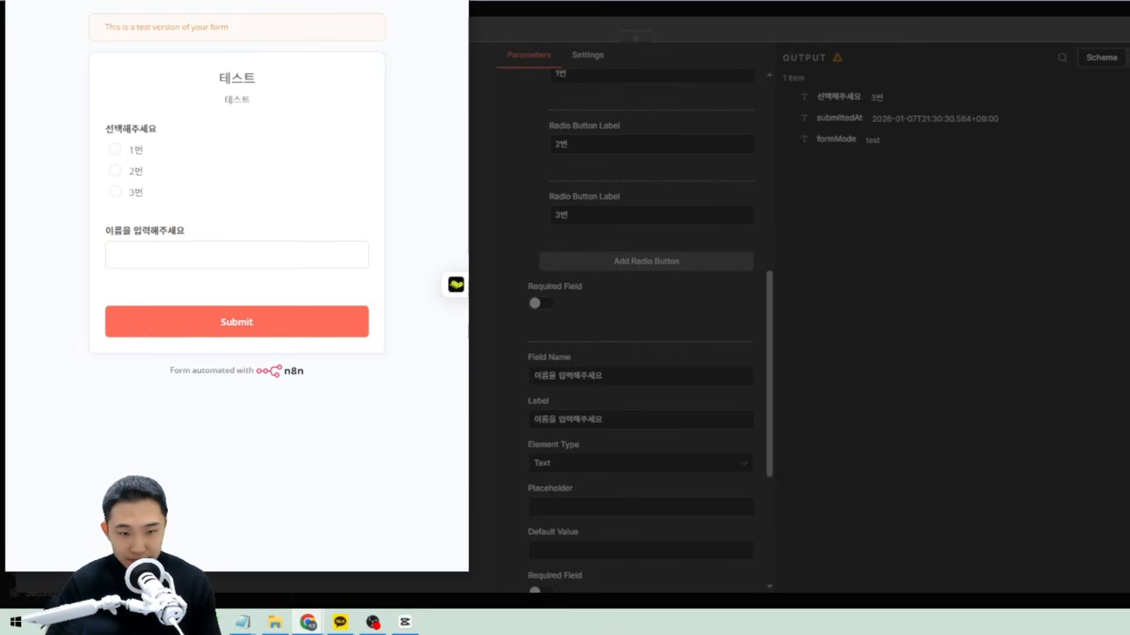
left_click_drag(206, 1, 362, 16)
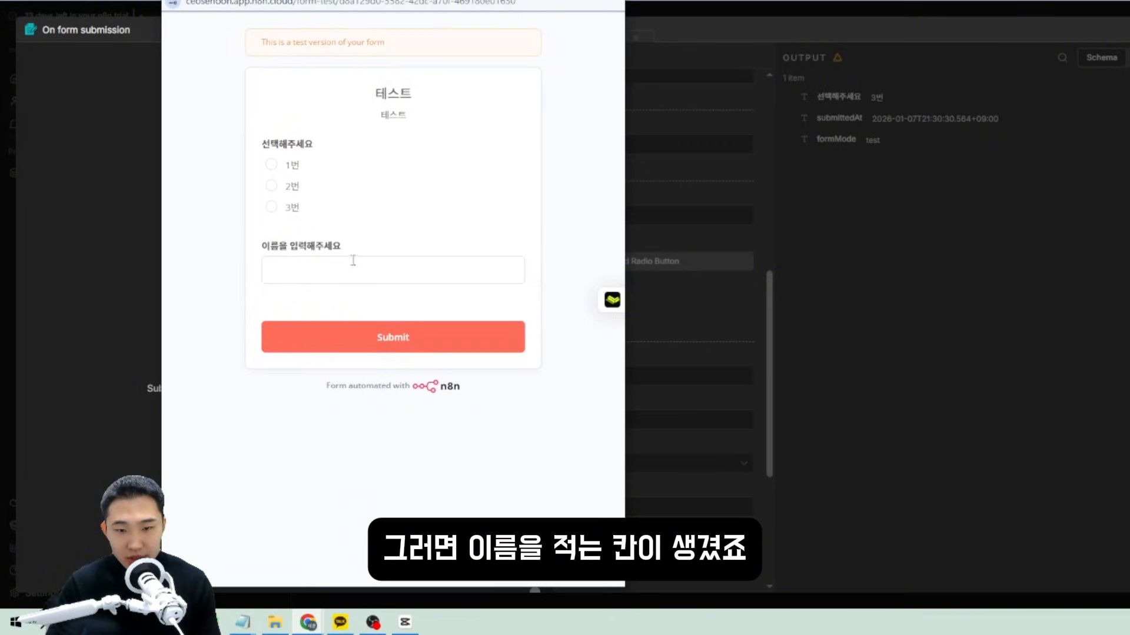
left_click(694, 1)
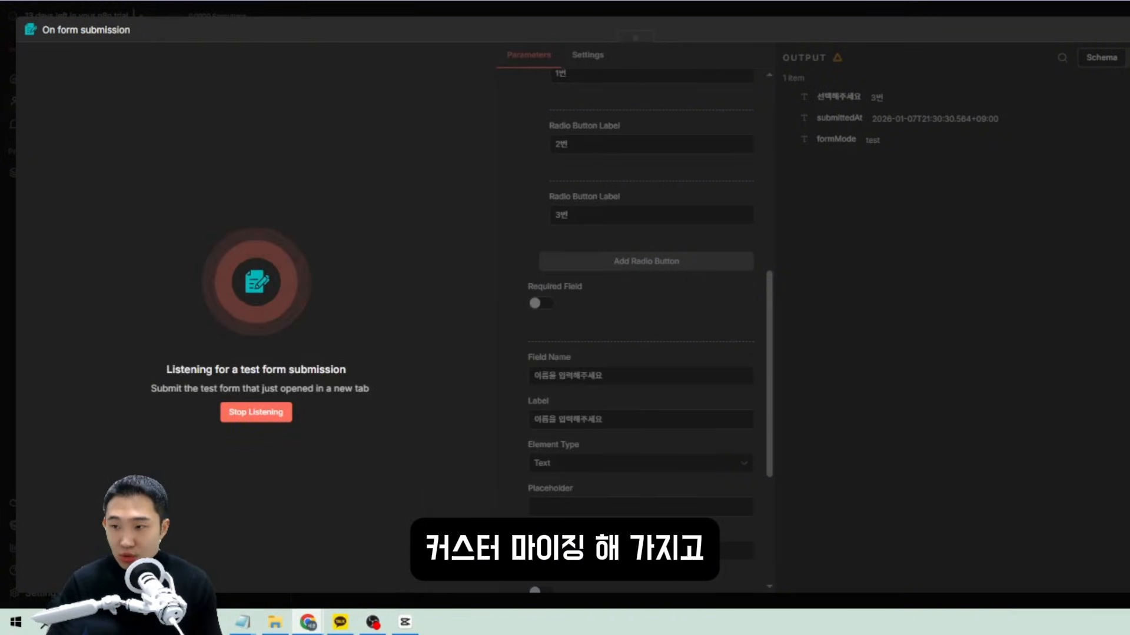
left_click(135, 600)
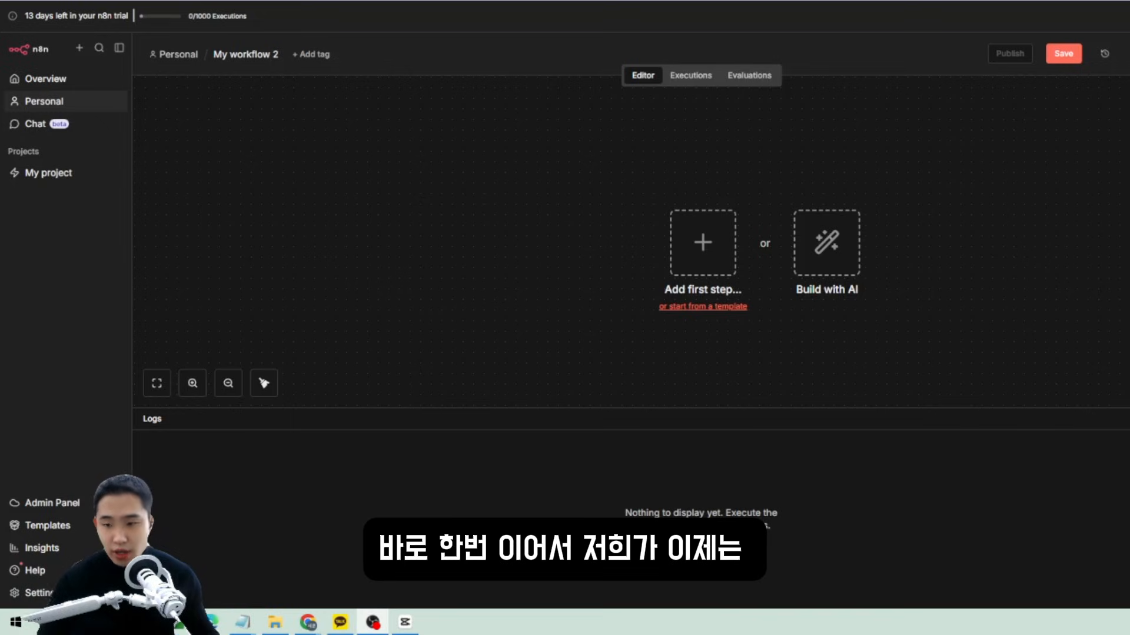
Add an On chat message trigger as the workflow's first step.
left_click(703, 241)
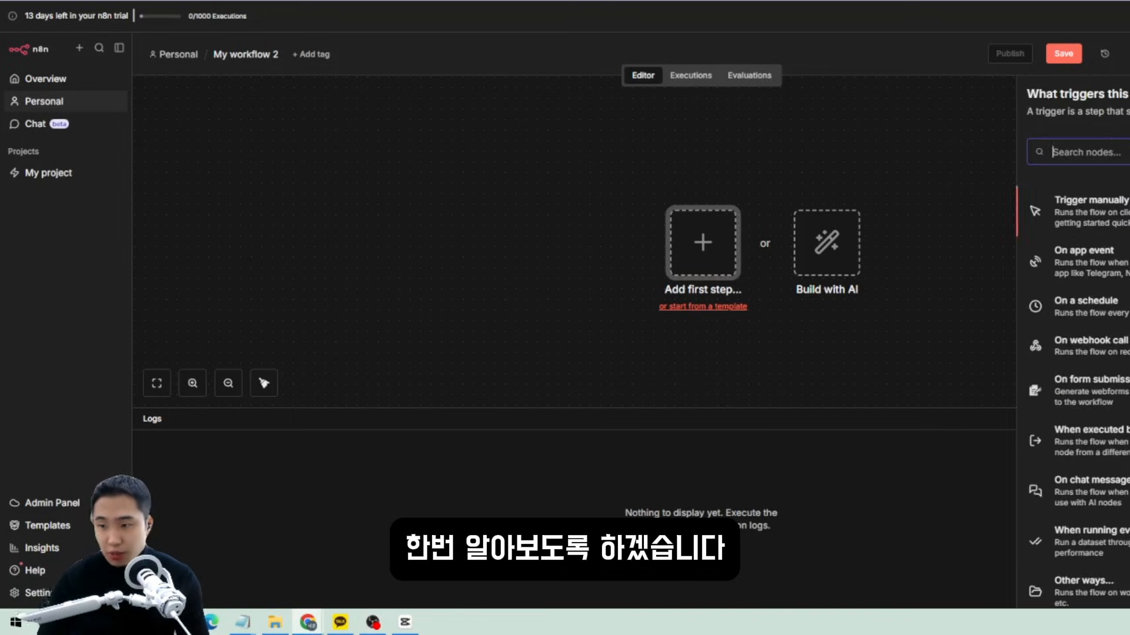
scroll(1069, 244, "down", 1)
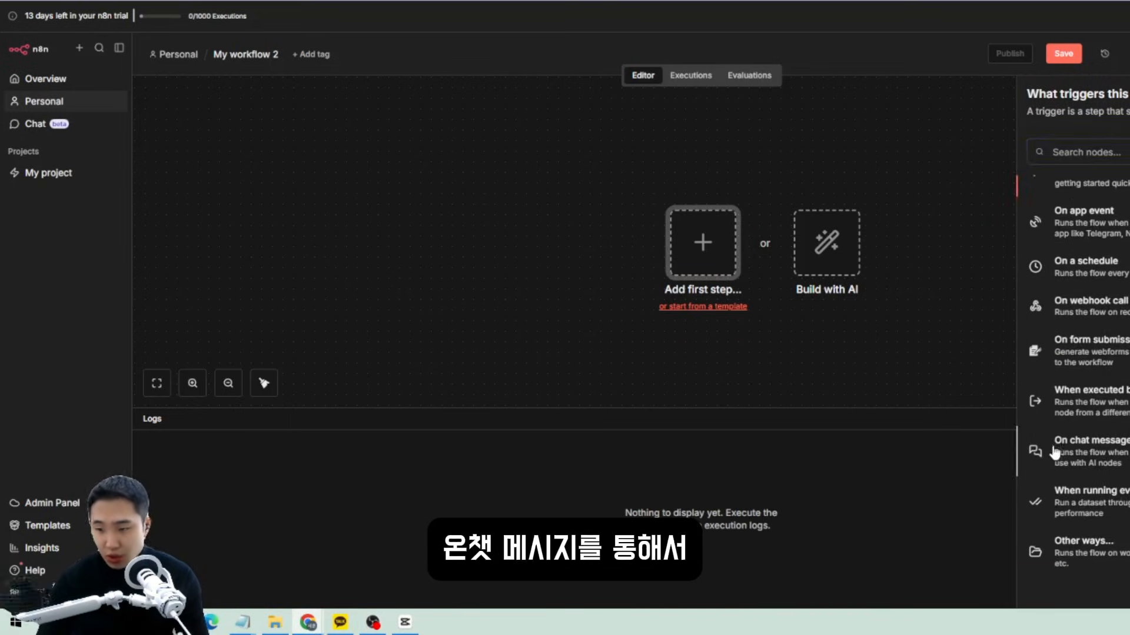
left_click(1059, 450)
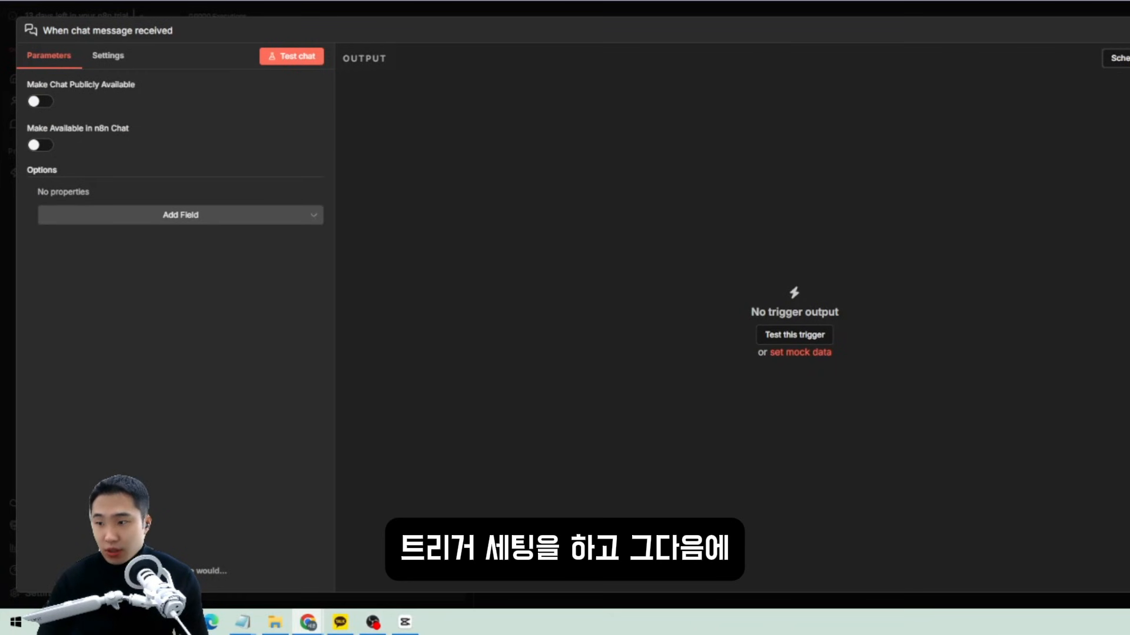
key("Escape")
Add an AI Agent node after the chat trigger and shift both nodes left.
left_click(777, 242)
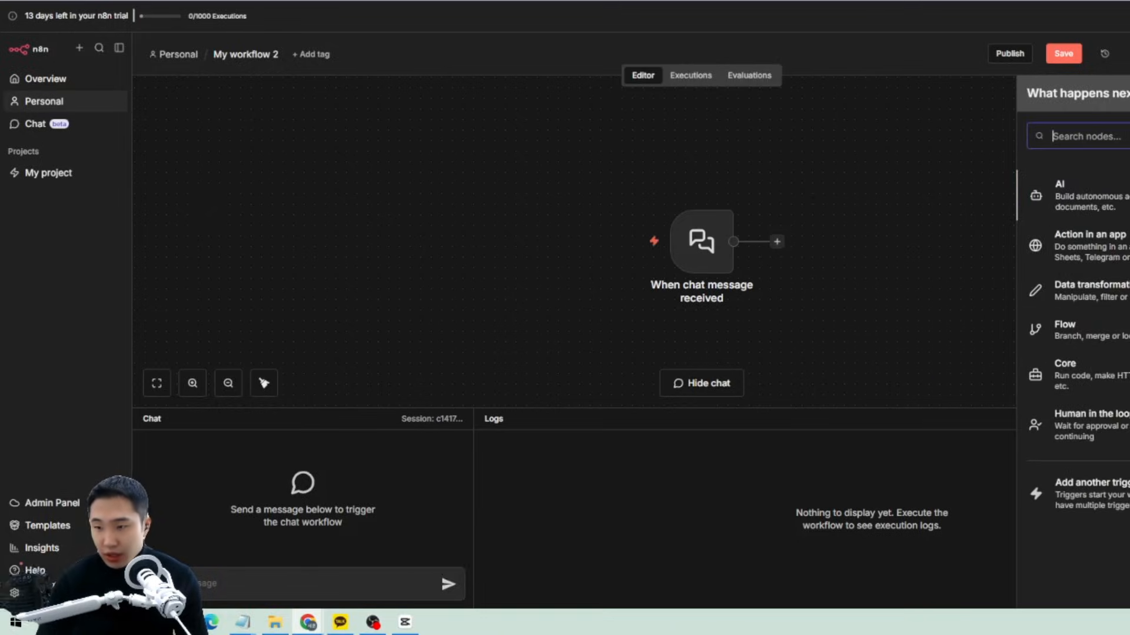
left_click(1103, 199)
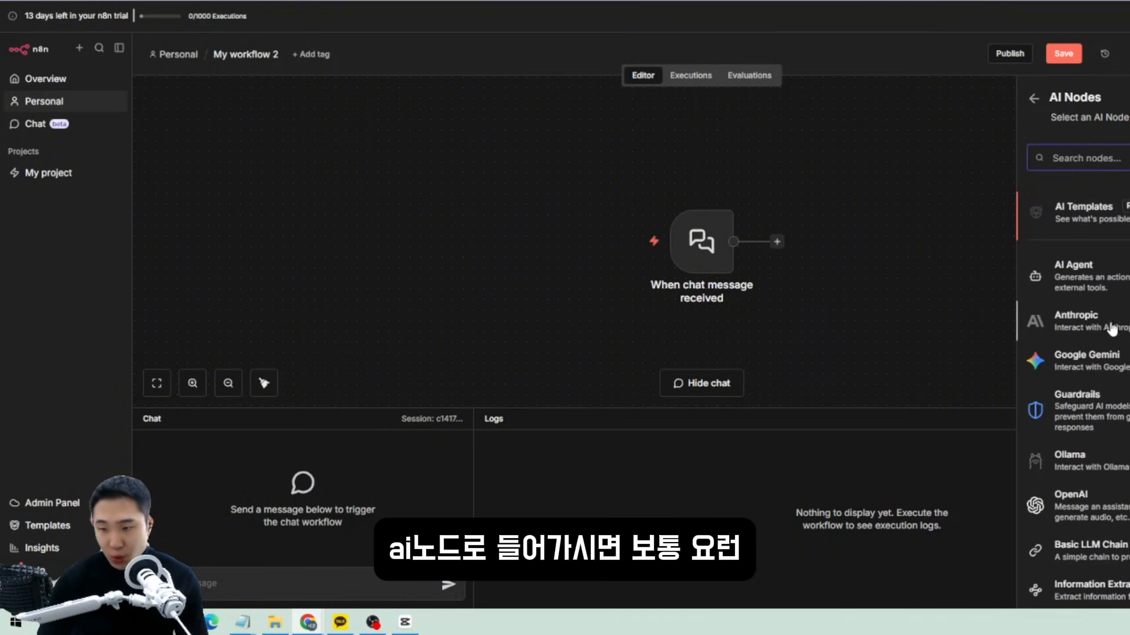
left_click(1074, 284)
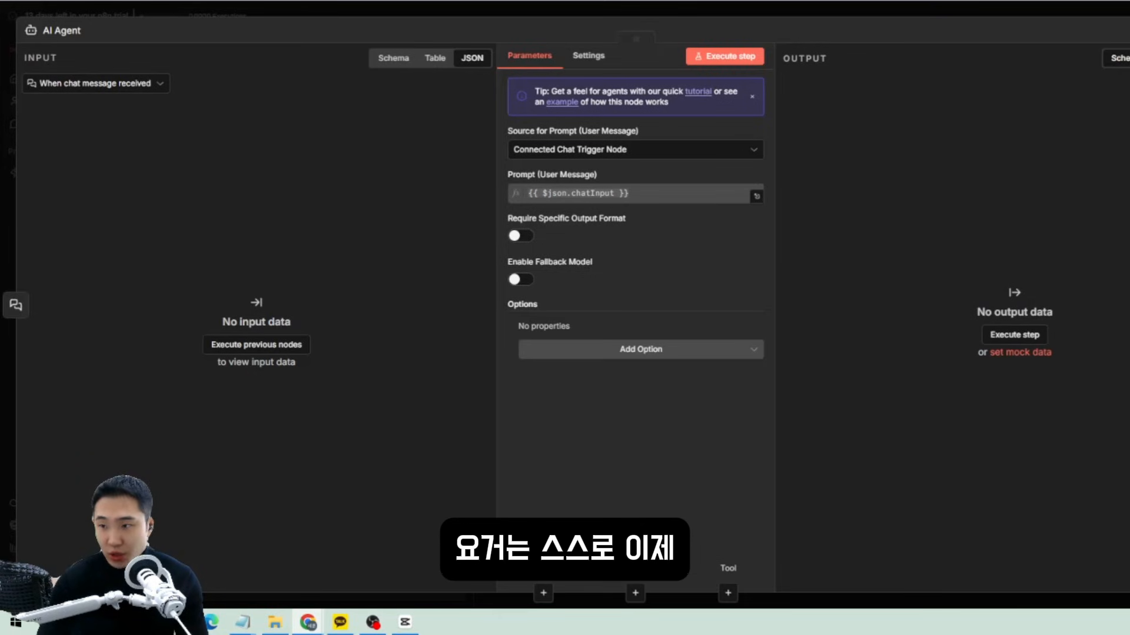
key("Escape")
right_click(810, 199)
left_click(767, 199)
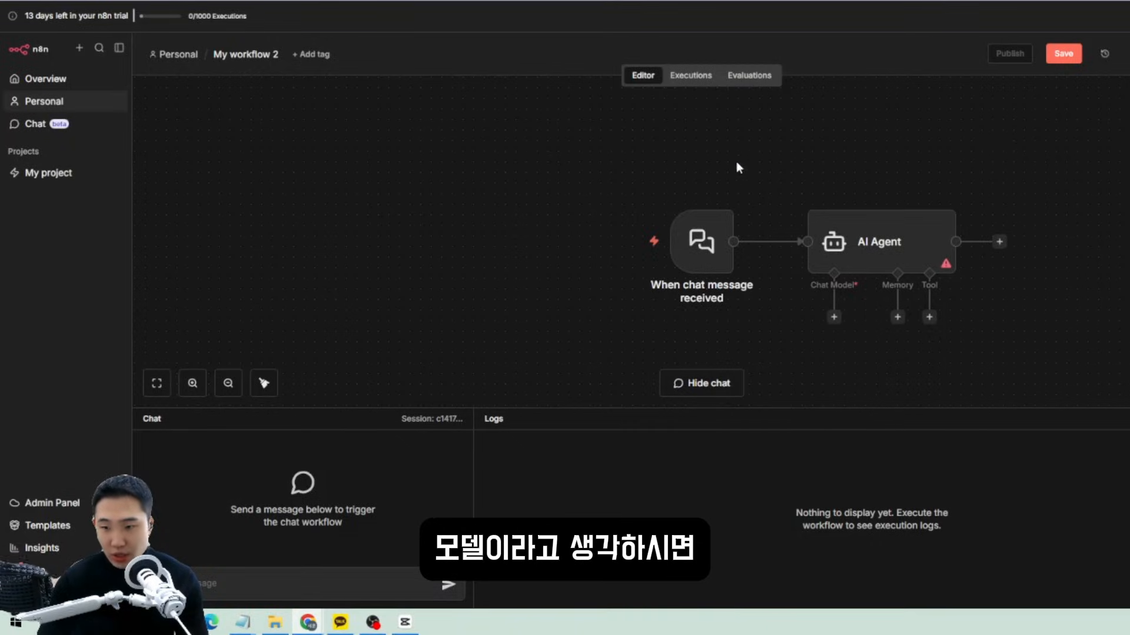
left_click_drag(575, 171, 993, 344)
left_click_drag(913, 266, 753, 254)
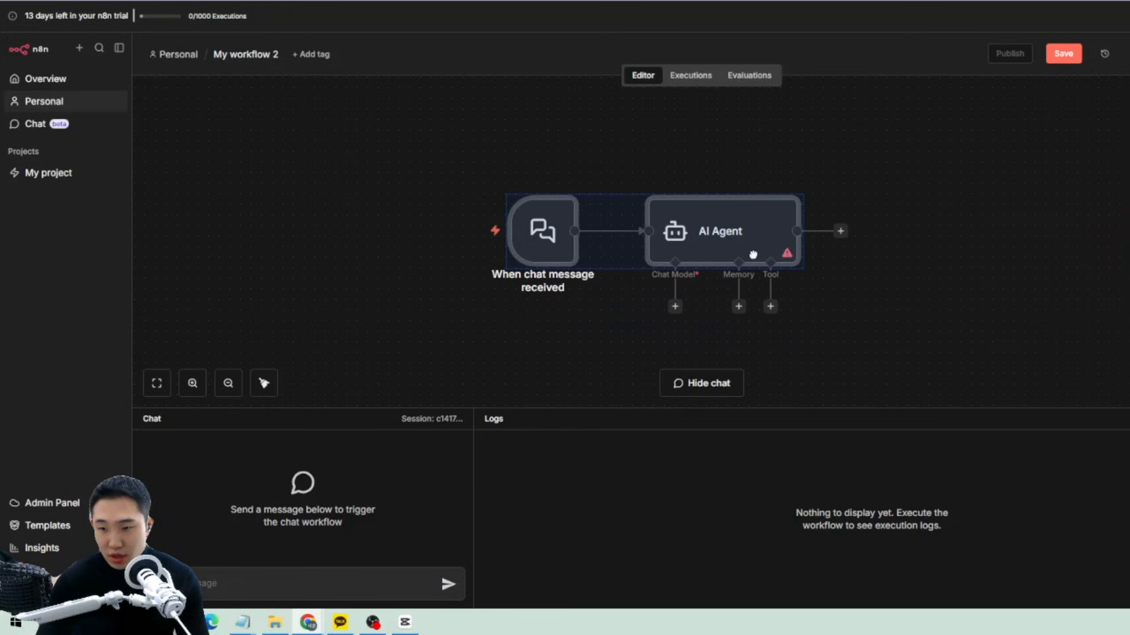
left_click(947, 304)
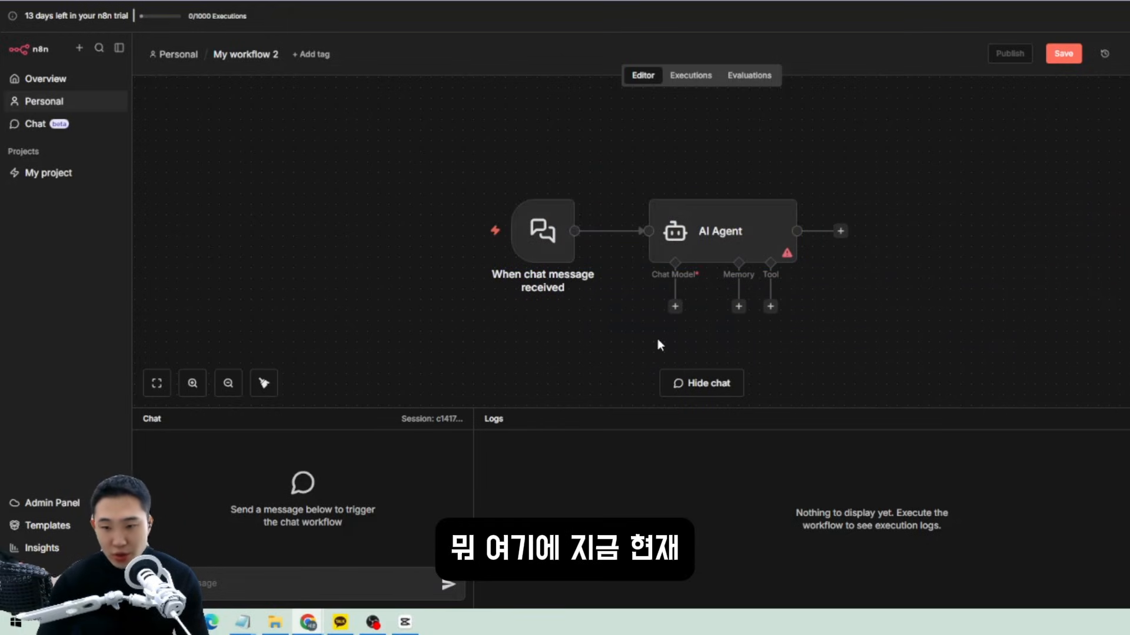
Set the AI Agent's Source for Prompt to Define below.
mouse_move(713, 234)
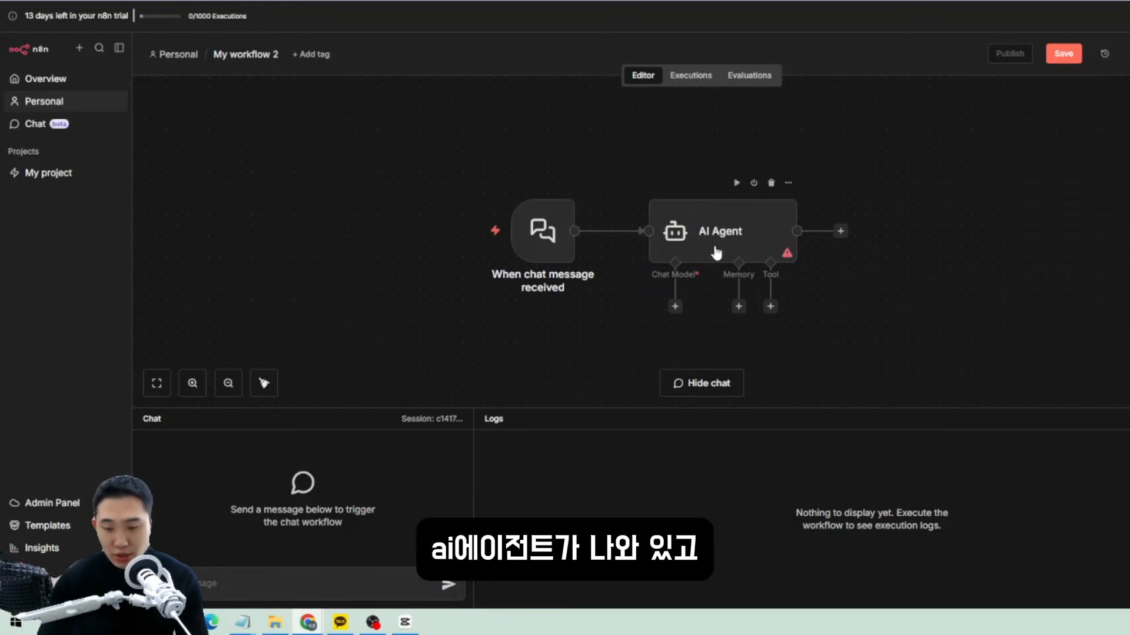
double_click(716, 250)
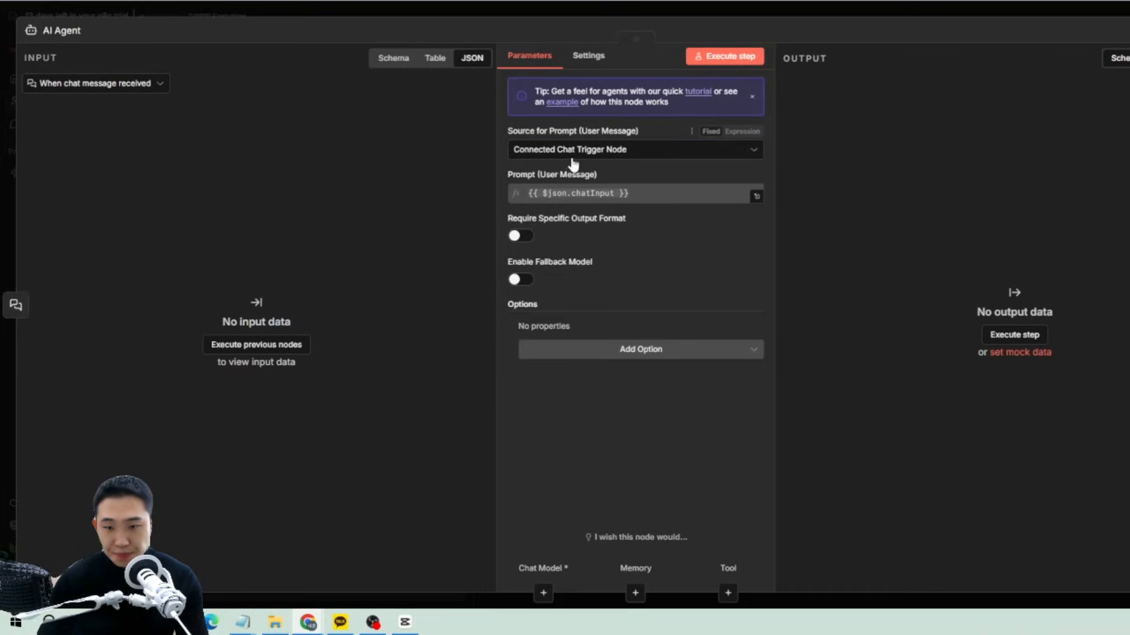
left_click(572, 154)
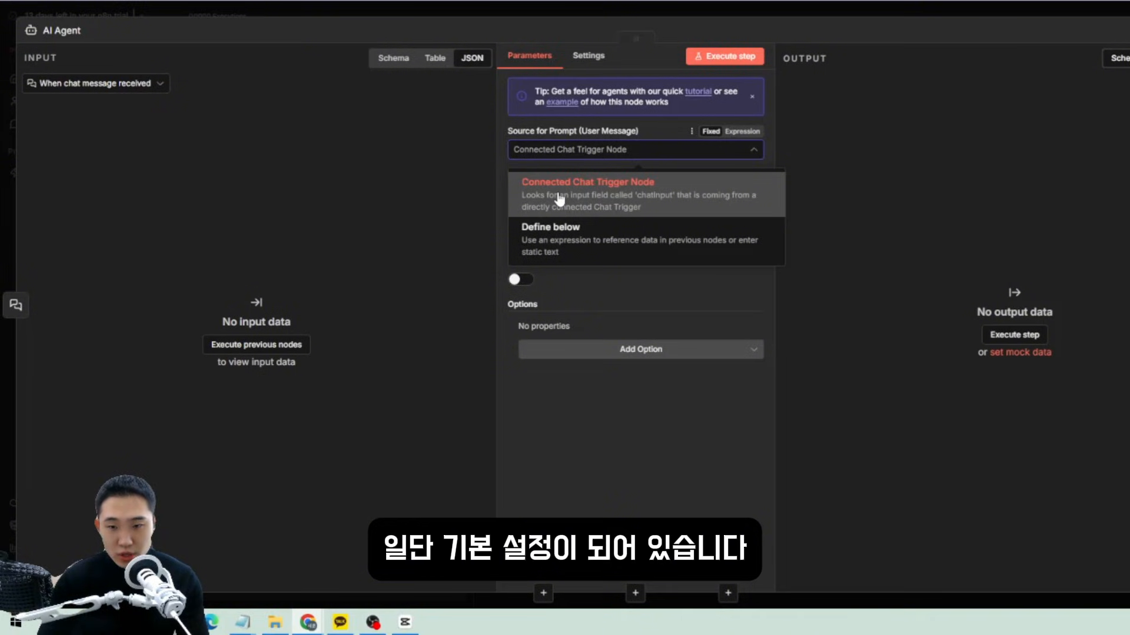
left_click(603, 197)
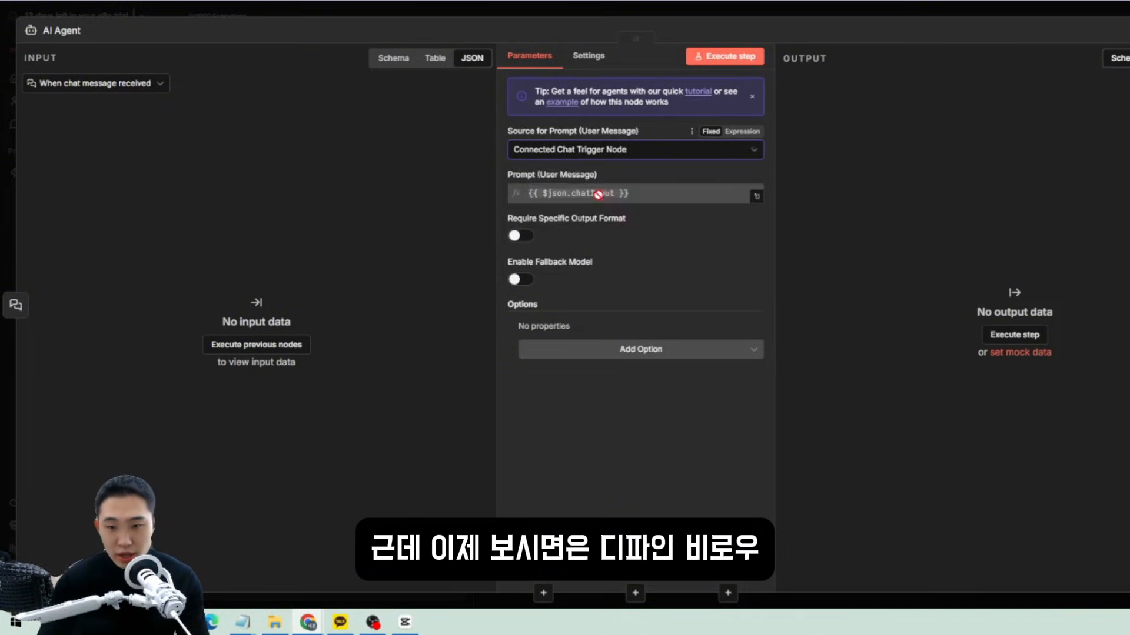
left_click(564, 154)
left_click(612, 252)
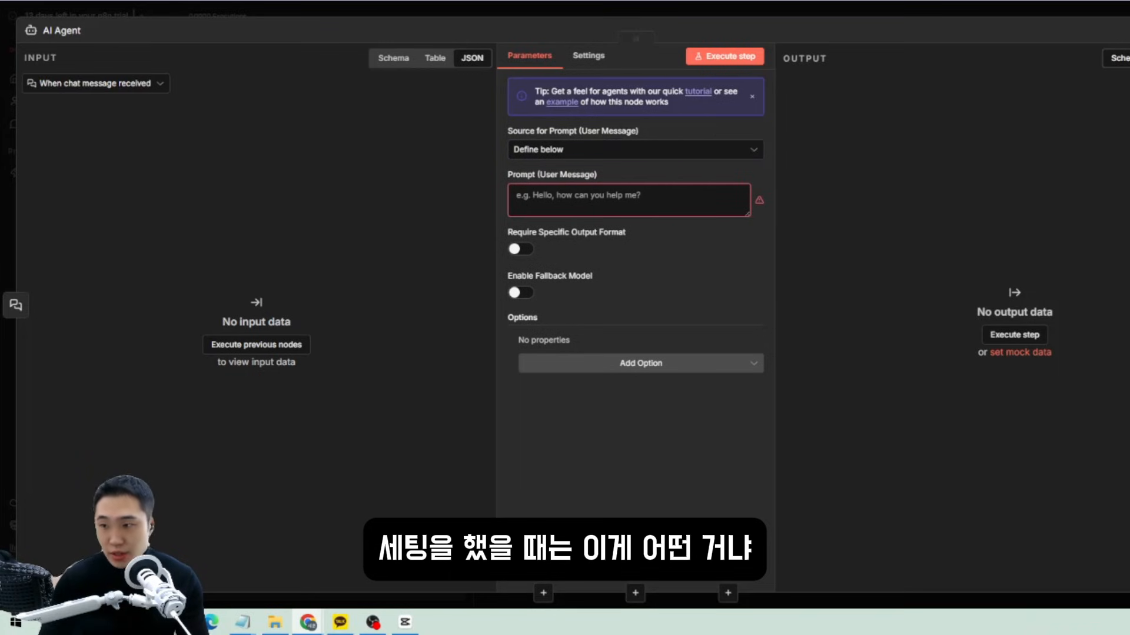
key("Escape")
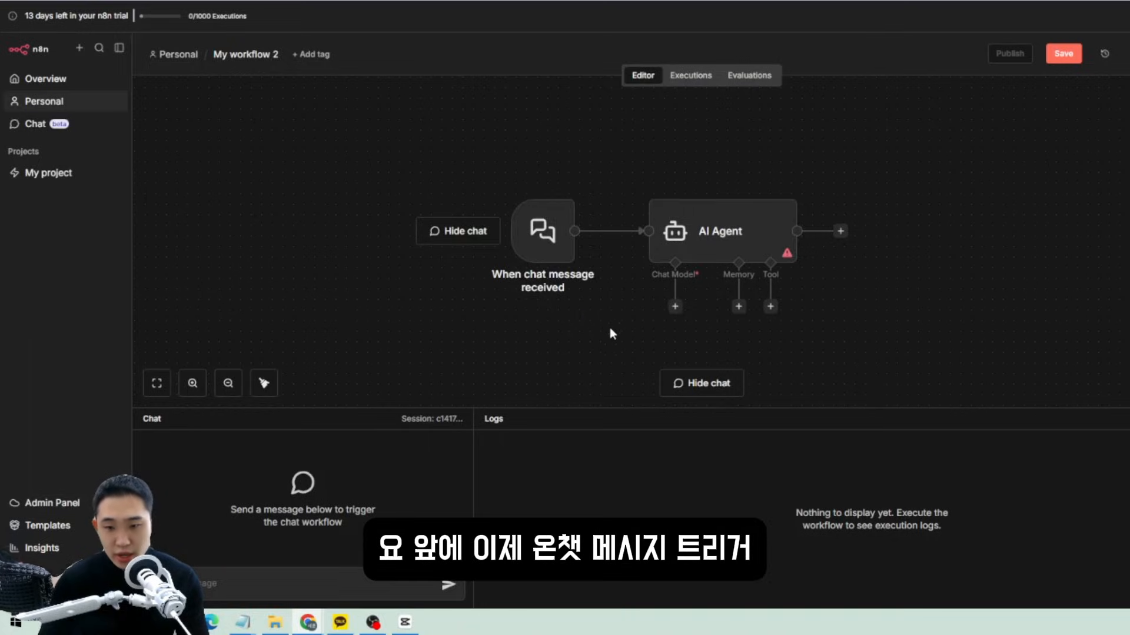
Delete the chat trigger, then connect a manual trigger to the AI Agent and delete it too.
left_click_drag(533, 237, 438, 234)
left_click_drag(548, 341, 337, 177)
left_click_drag(455, 241, 527, 229)
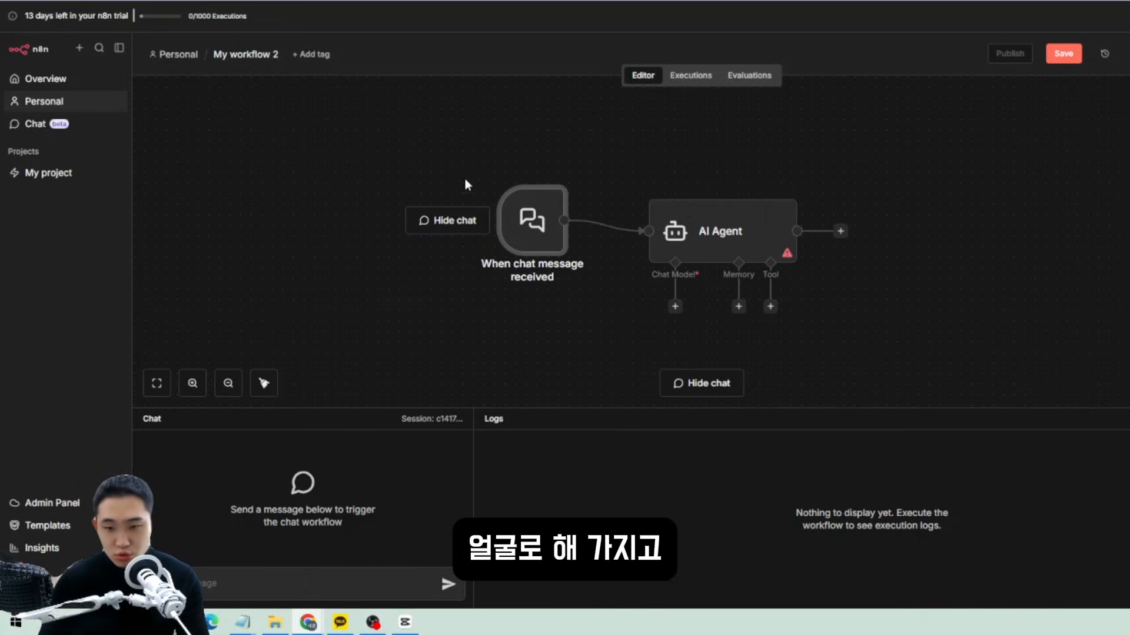
key("Delete")
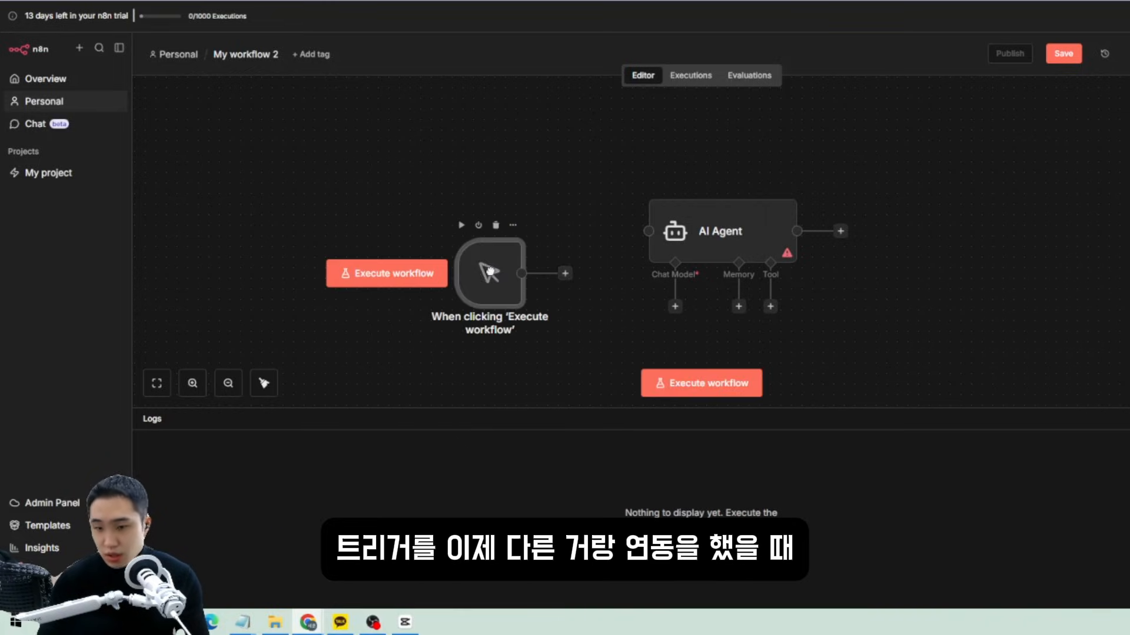
left_click_drag(524, 259, 648, 231)
left_click_drag(634, 313, 429, 226)
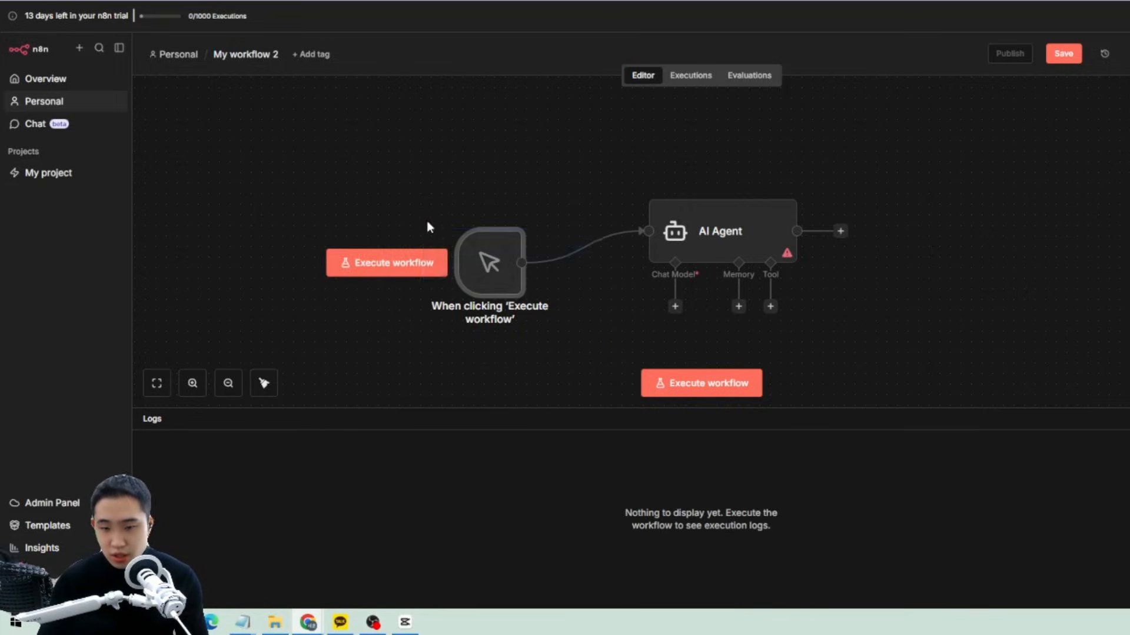
key("Delete")
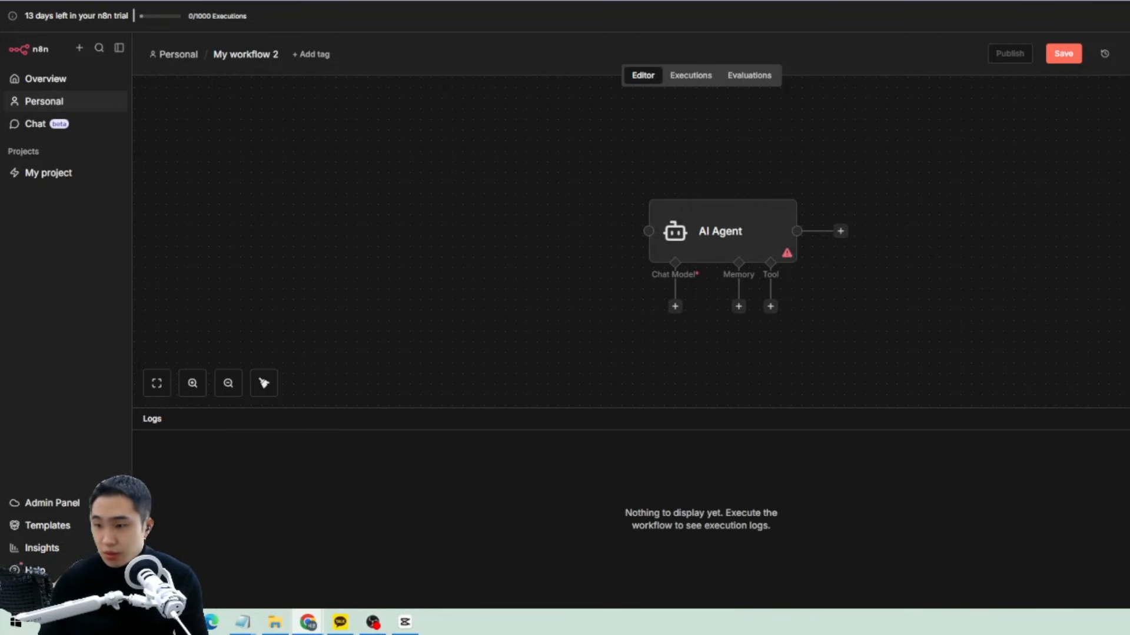
Add an On form submission trigger and connect it to the AI Agent.
key("Tab")
scroll(1118, 464, "down", 1)
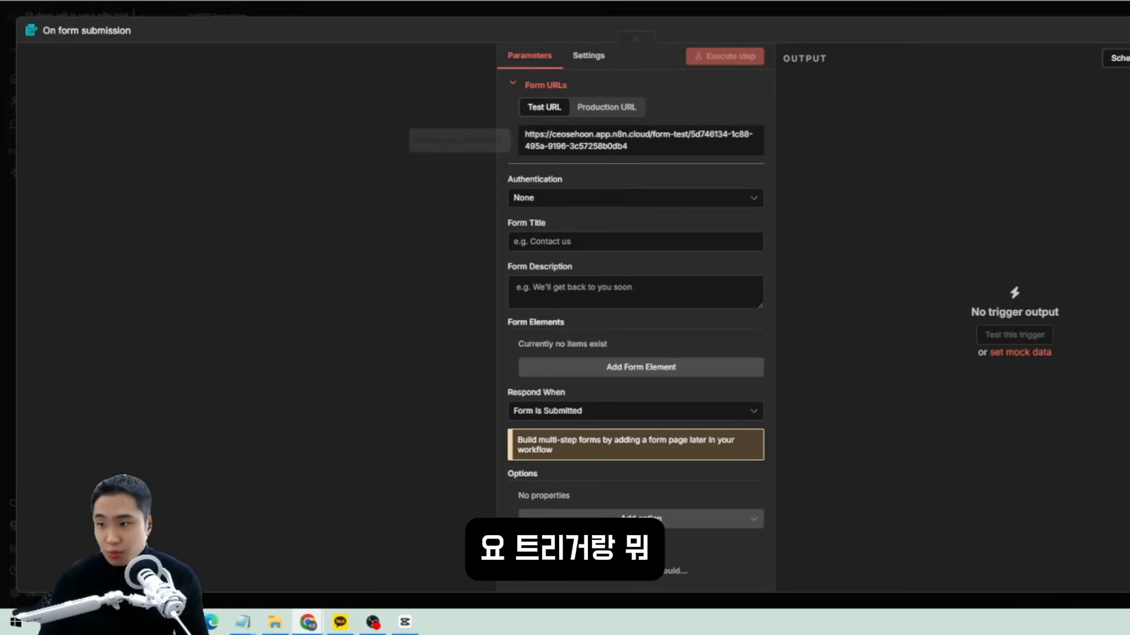
key("Escape")
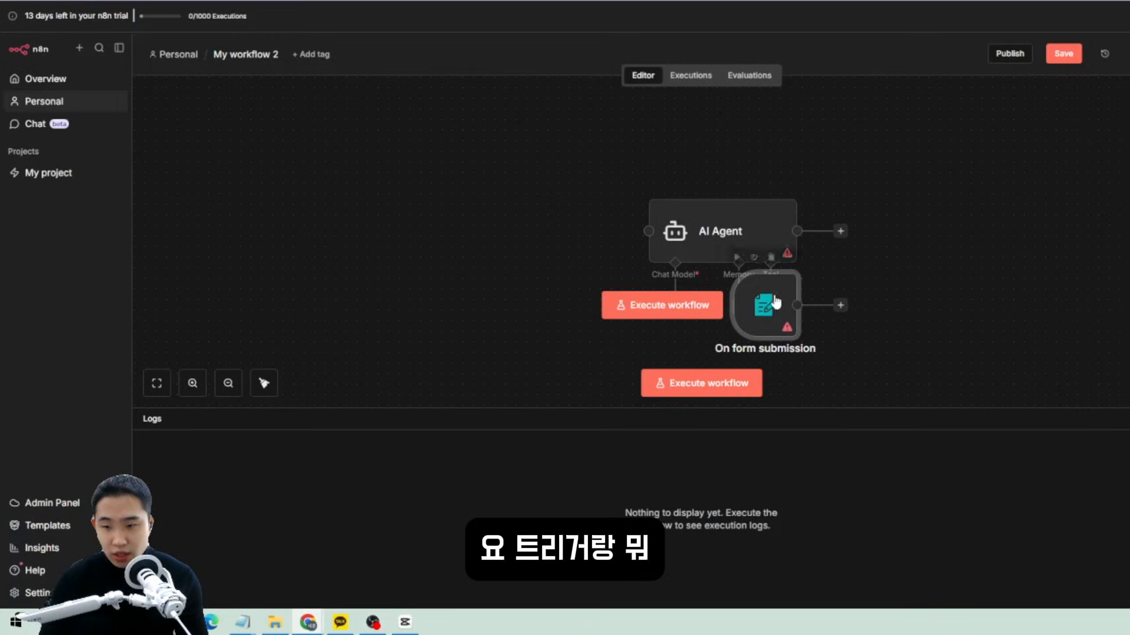
left_click_drag(777, 302, 657, 233)
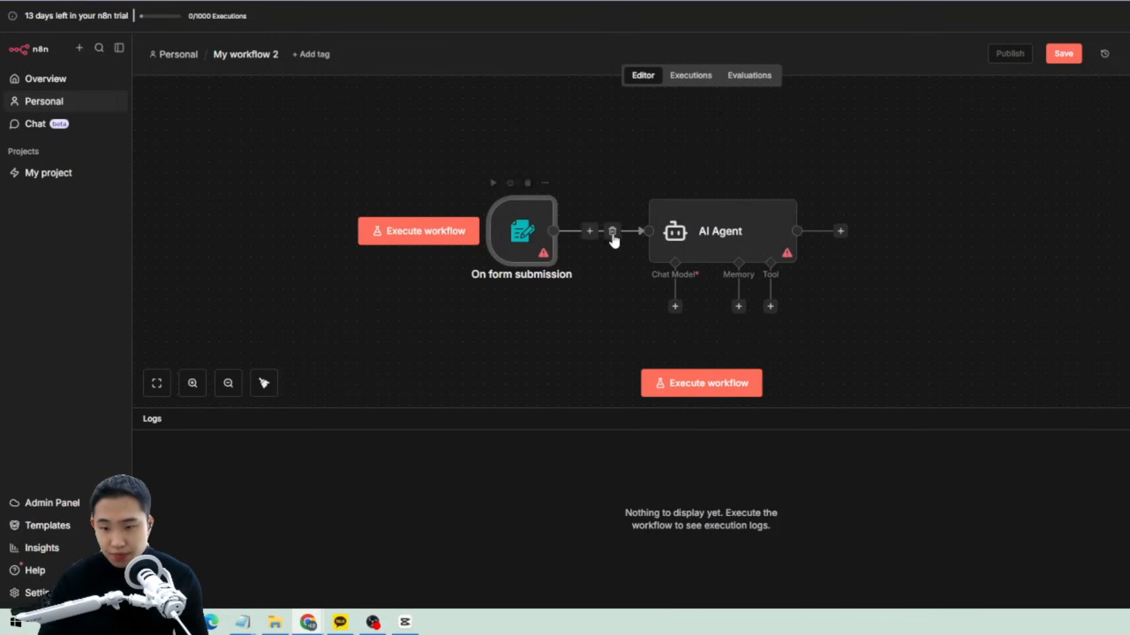
Inspect the AI Agent's prompt source and prompt text settings.
double_click(749, 231)
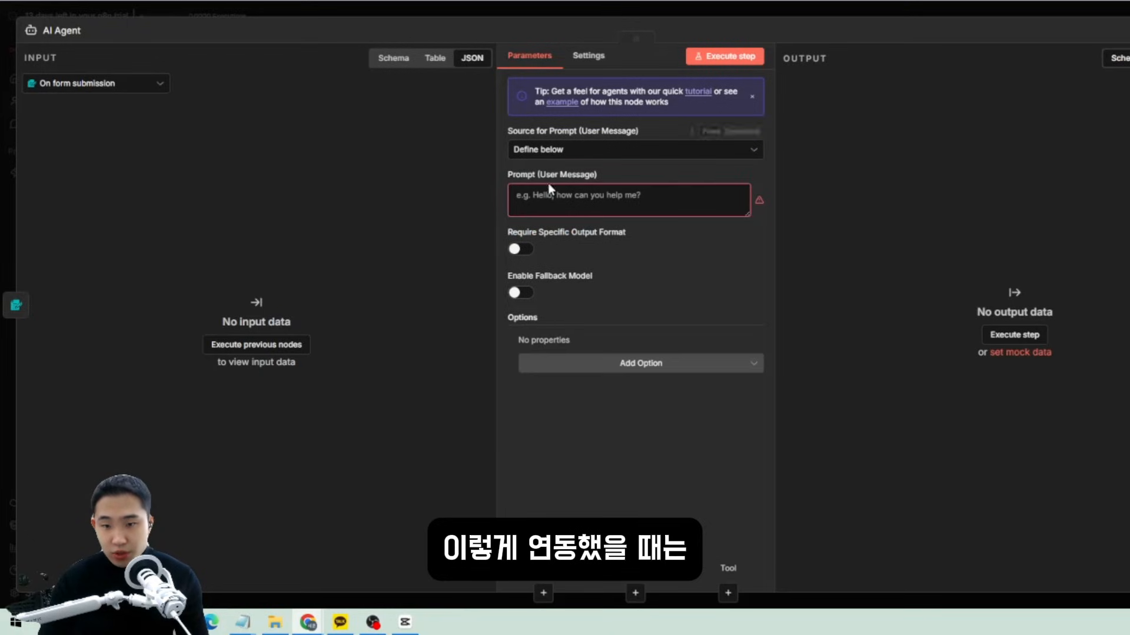
left_click(529, 149)
left_click(449, 198)
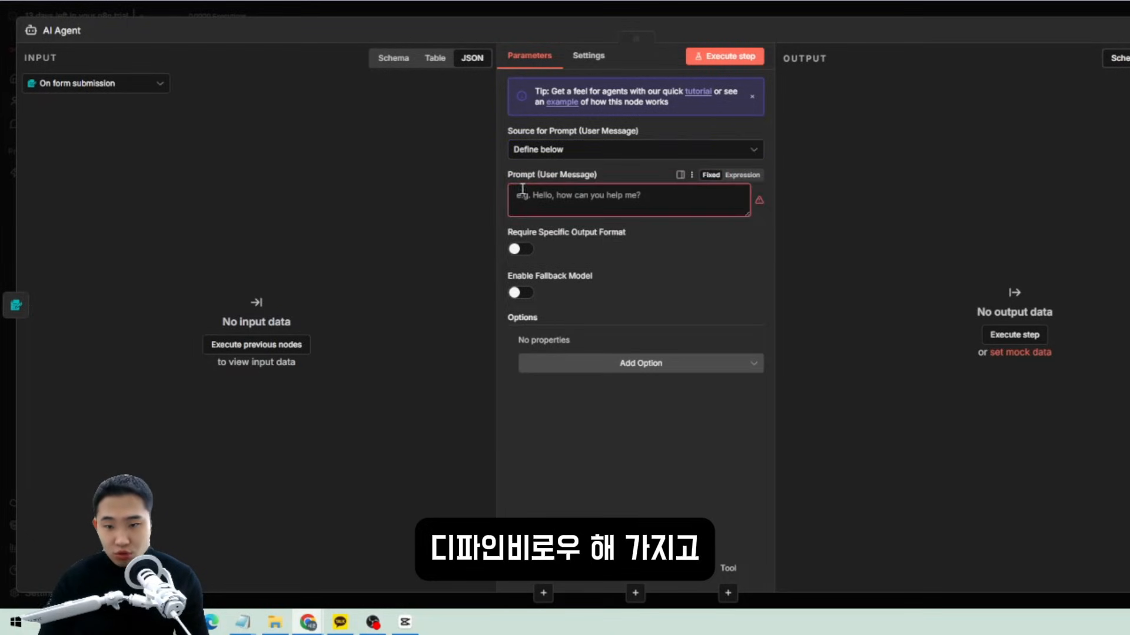
left_click_drag(508, 175, 607, 176)
left_click(582, 206)
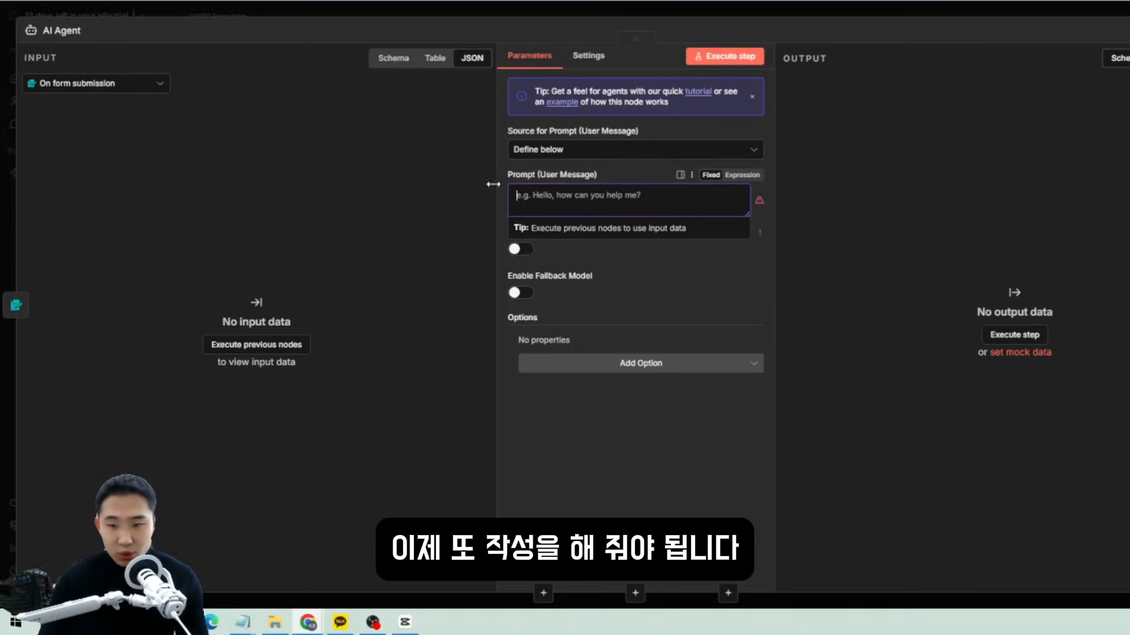
left_click(750, 266)
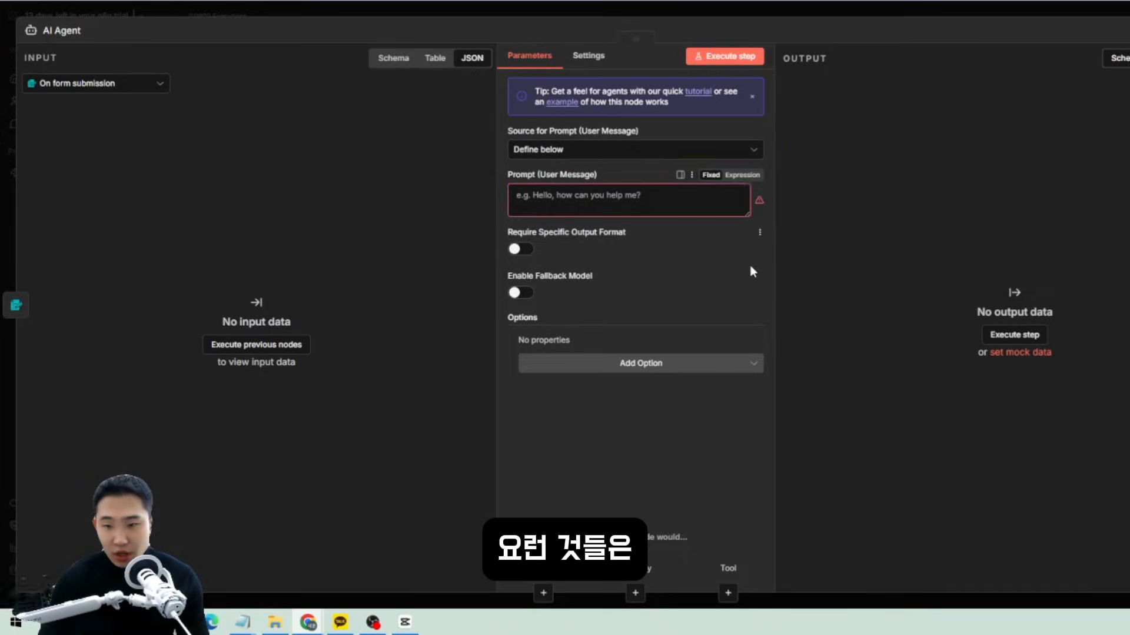
left_click(579, 208)
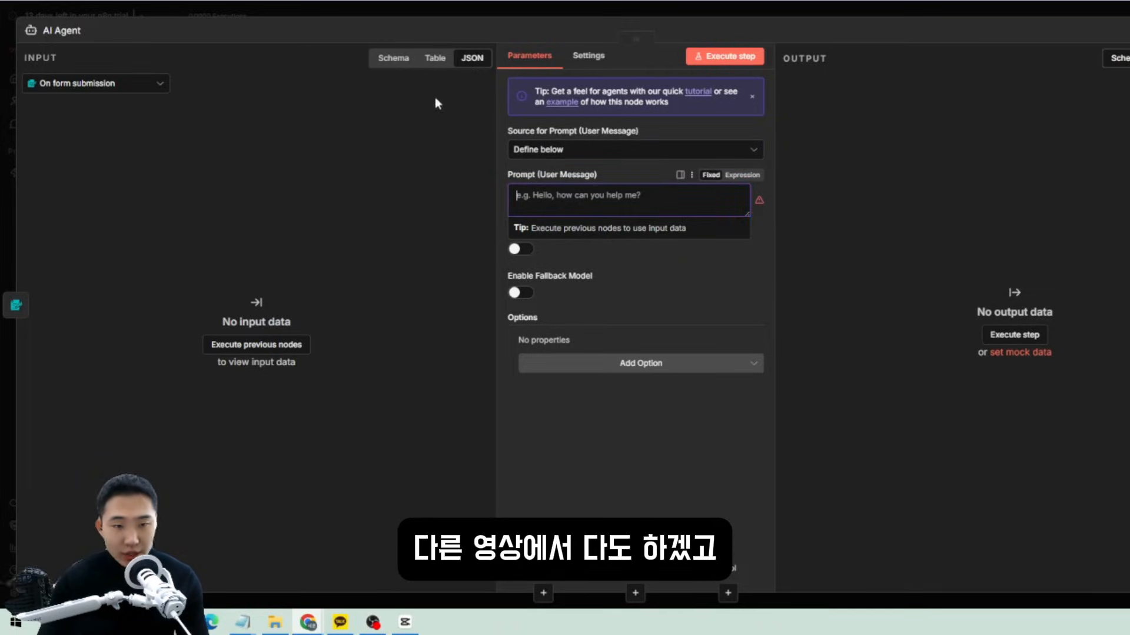
left_click(1128, 30)
Replace the form trigger with an On chat message trigger wired into the AI Agent.
left_click_drag(643, 338, 463, 193)
key("Delete")
left_click(1128, 95)
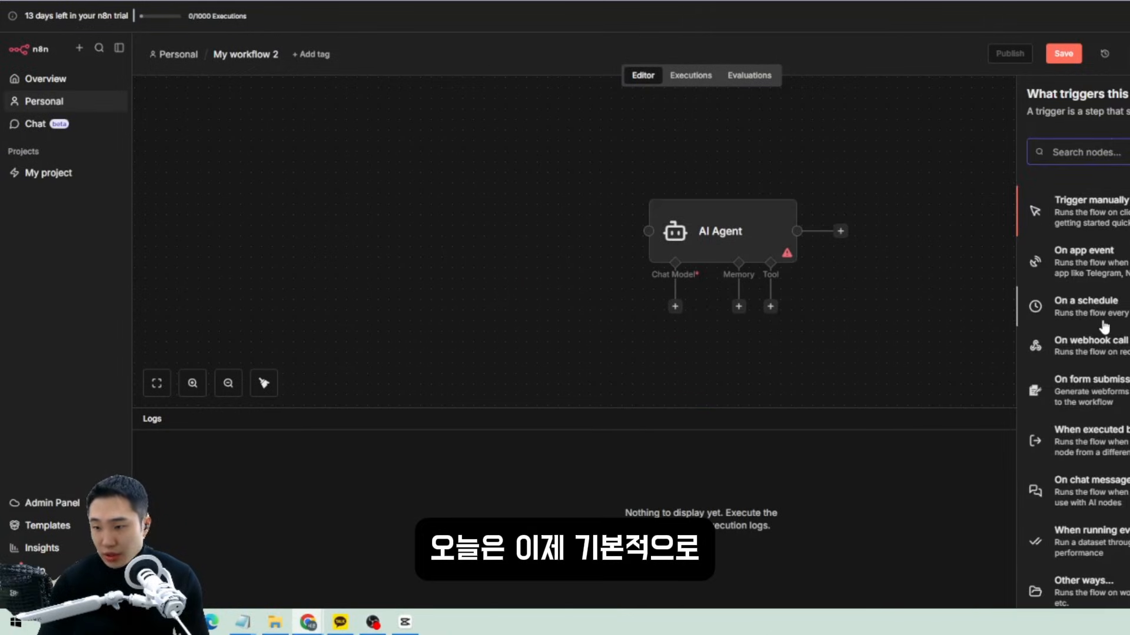
scroll(1072, 390, "down", 1)
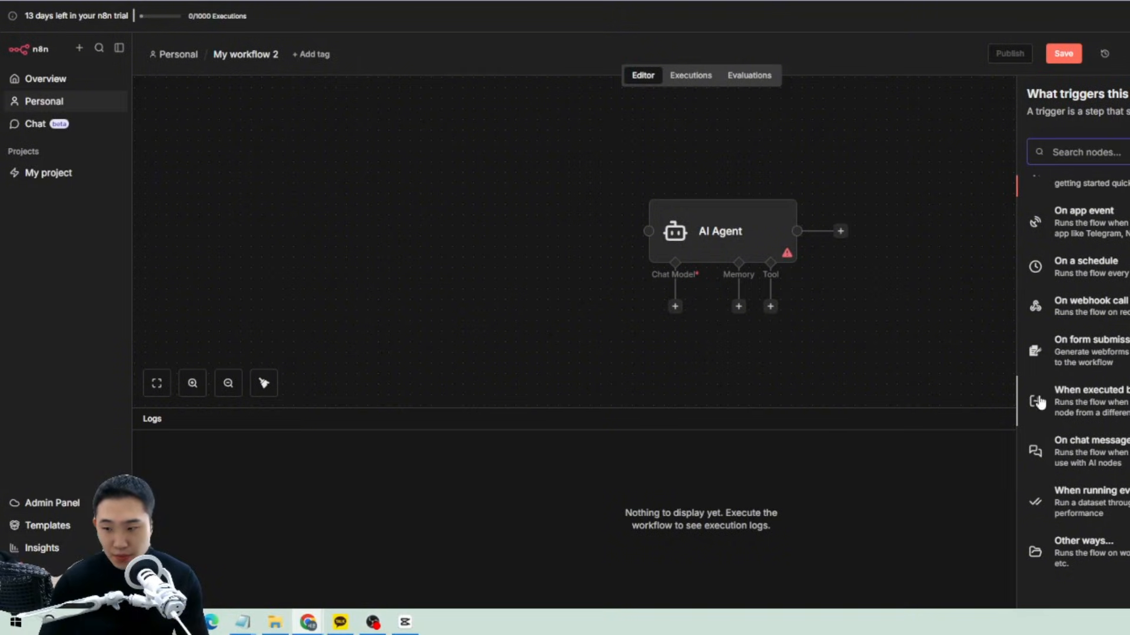
left_click(1087, 435)
key("Escape")
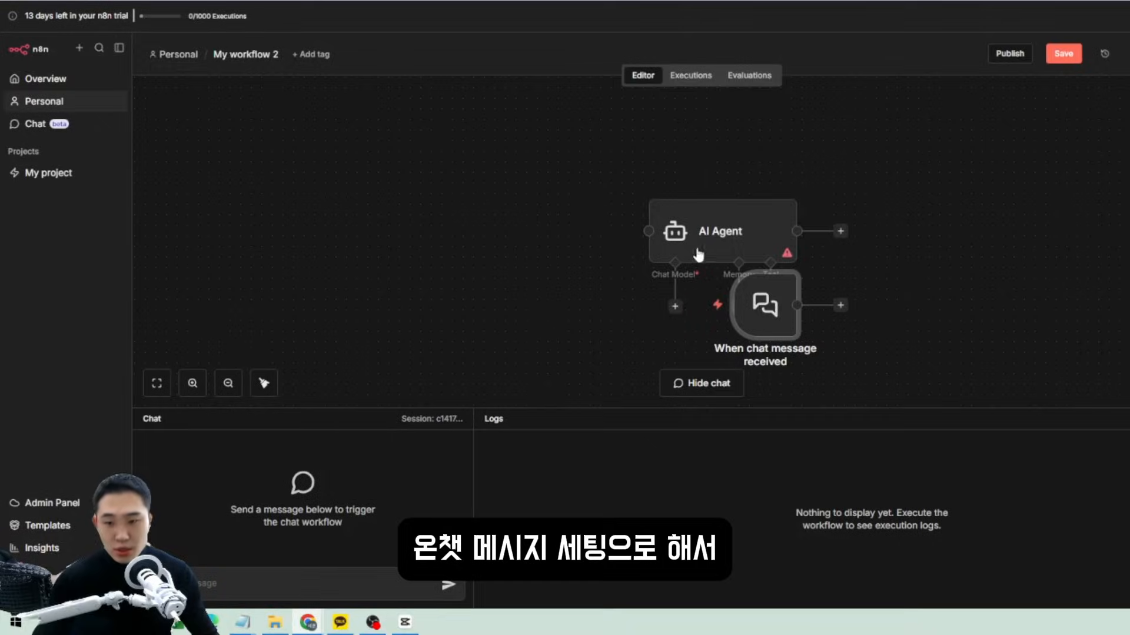
left_click_drag(762, 306, 487, 232)
left_click_drag(565, 231, 636, 231)
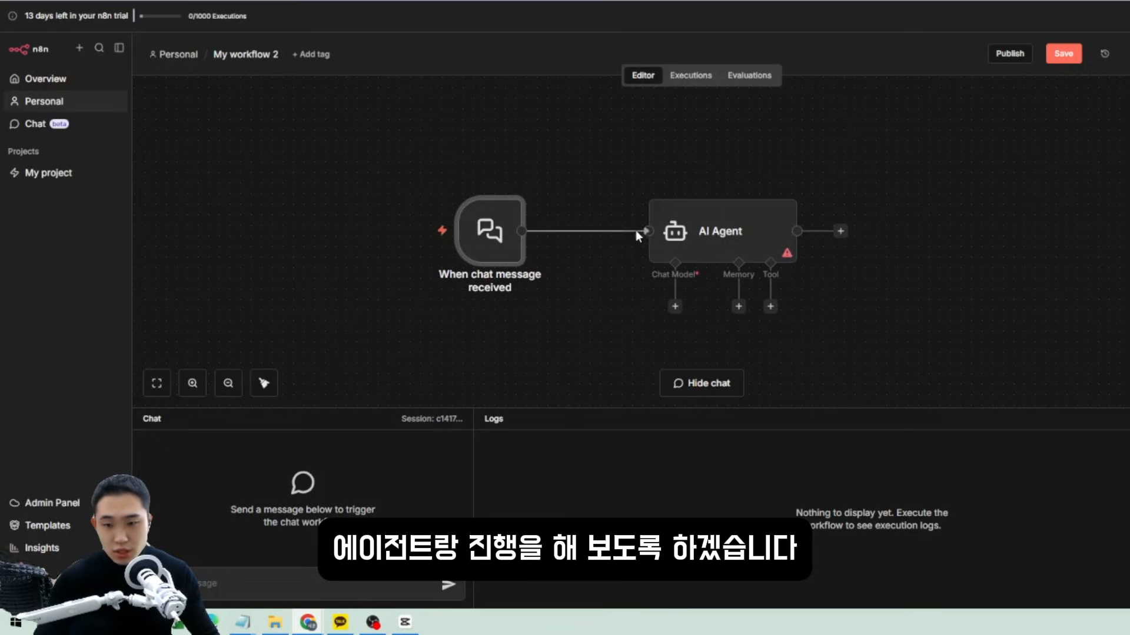
left_click(734, 238)
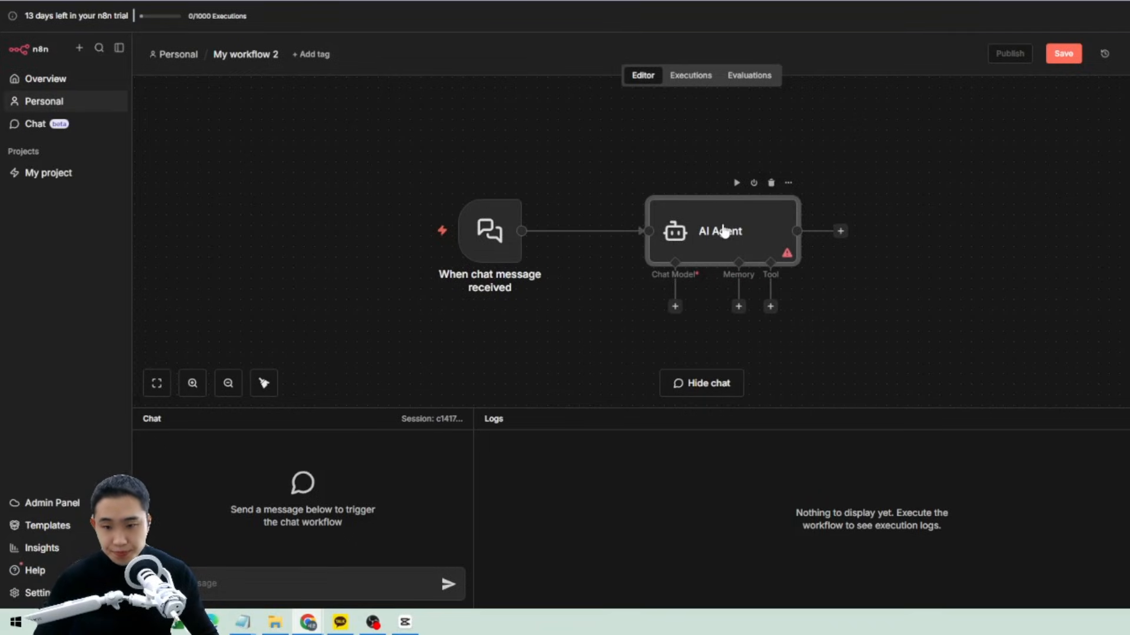
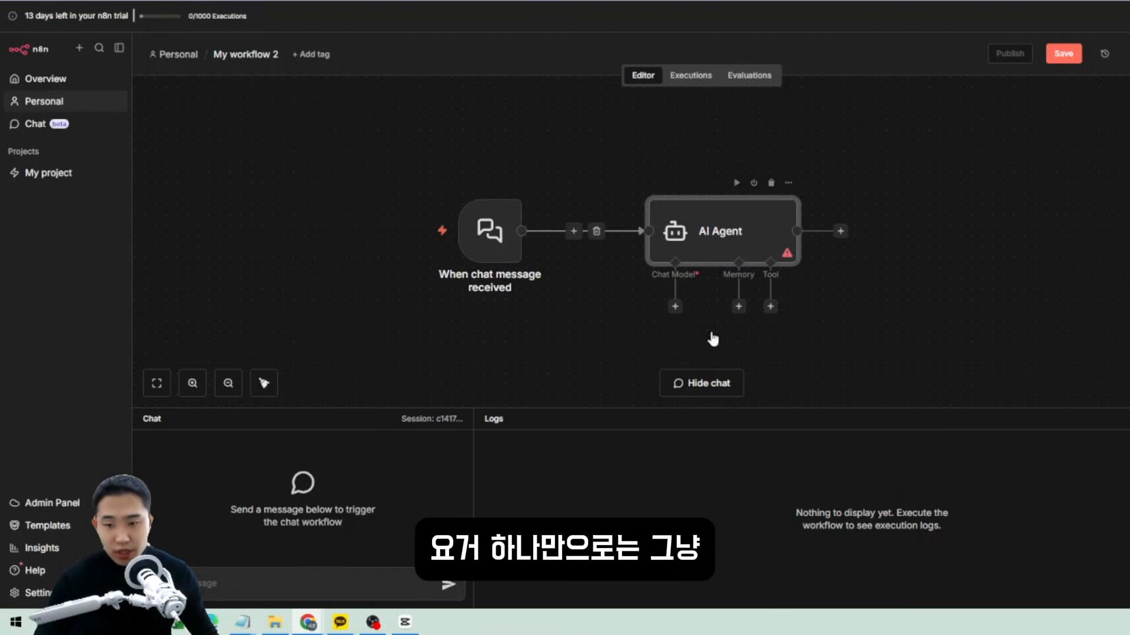
Preview the AI Agent's Chat Model, Memory and Tool options without adding any.
left_click_drag(812, 334, 278, 135)
left_click(894, 304)
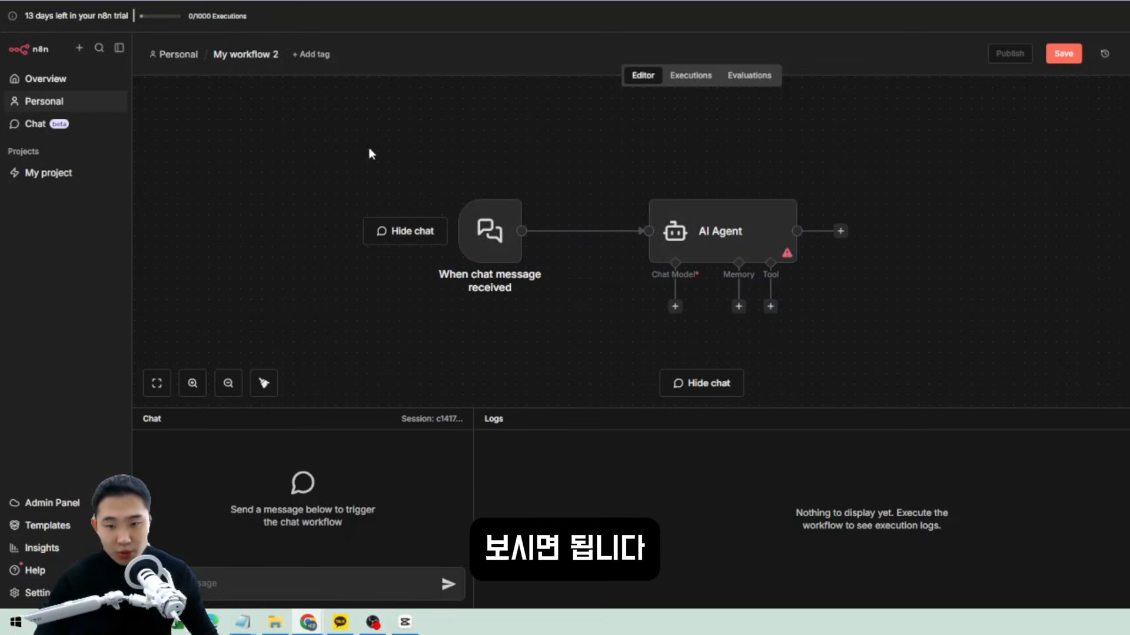
left_click_drag(358, 129, 843, 343)
left_click(842, 344)
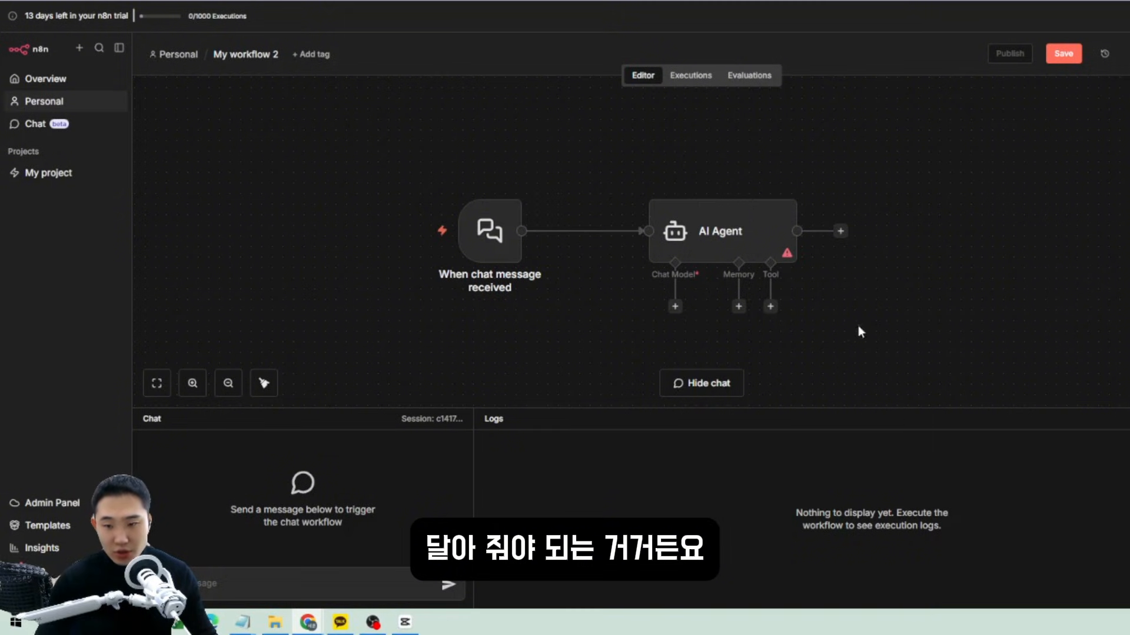
left_click(675, 306)
left_click(945, 307)
left_click(738, 307)
left_click(905, 306)
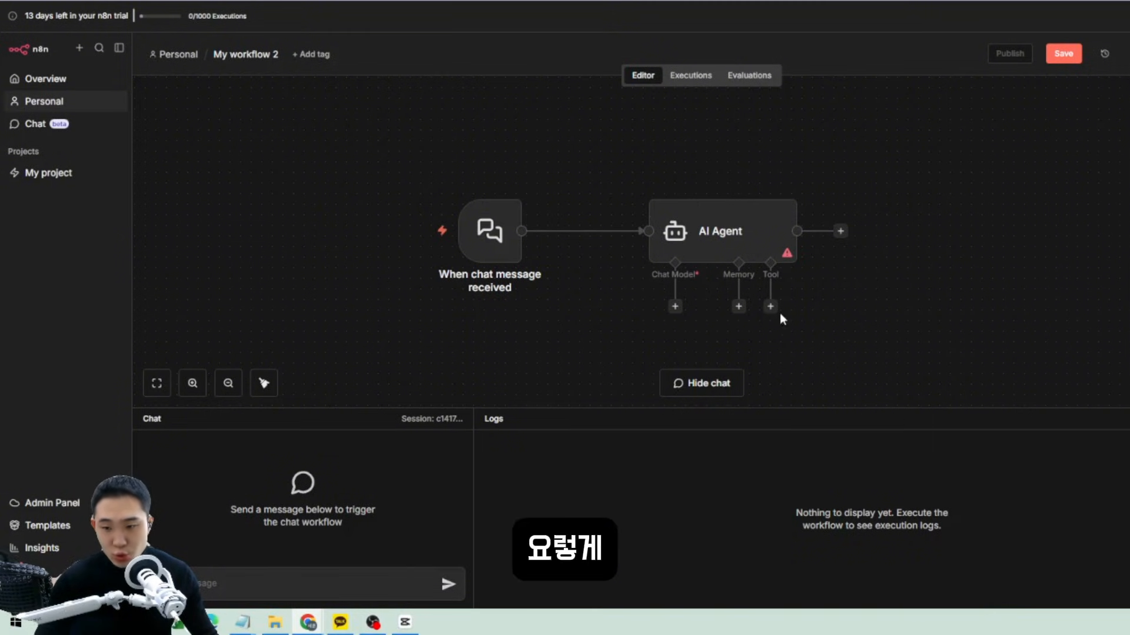
left_click(770, 307)
Move the When chat message received node down and to the left.
left_click(746, 327)
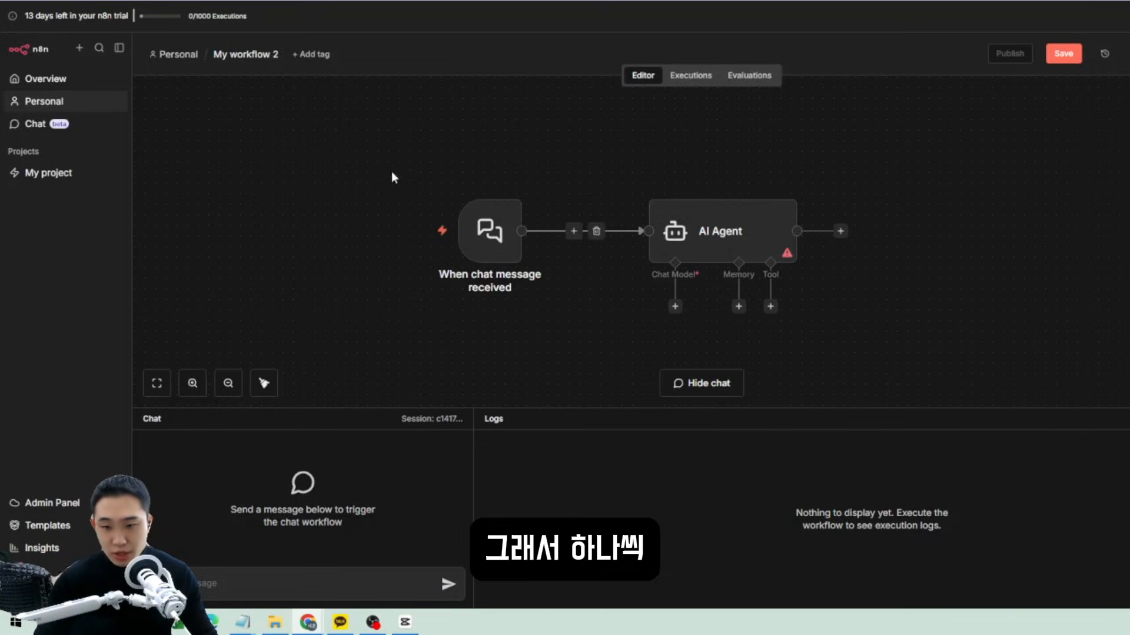
left_click_drag(390, 177, 525, 281)
left_click_drag(465, 234, 445, 256)
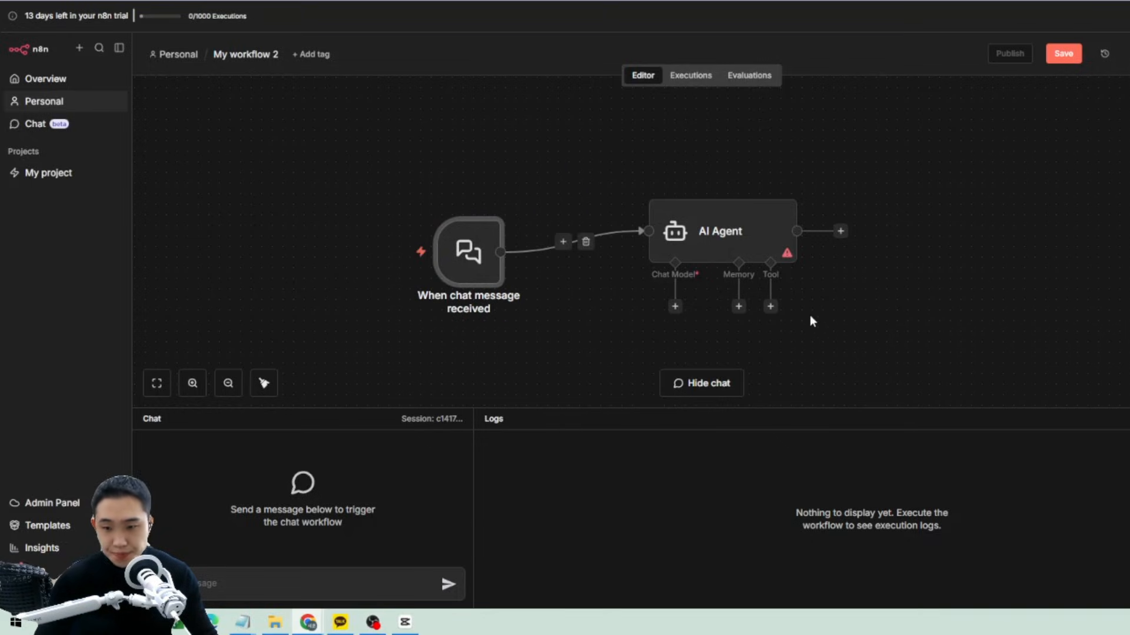
Attach an OpenAI Chat Model to the AI Agent and set its model to gpt-5-mini.
left_click(675, 306)
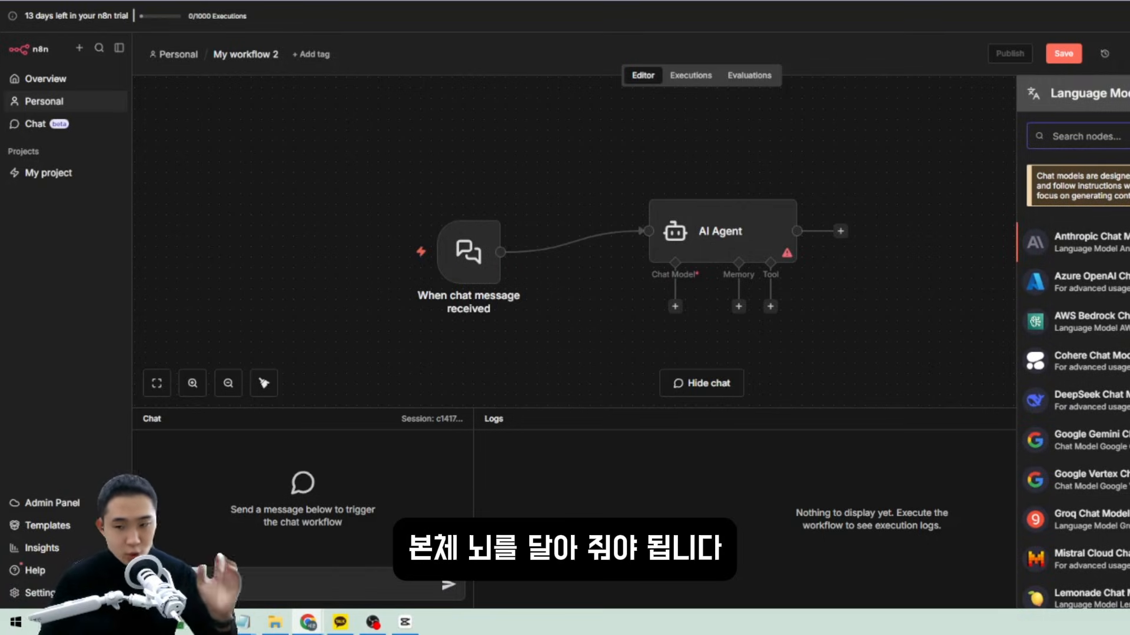
scroll(1034, 303, "down", 5)
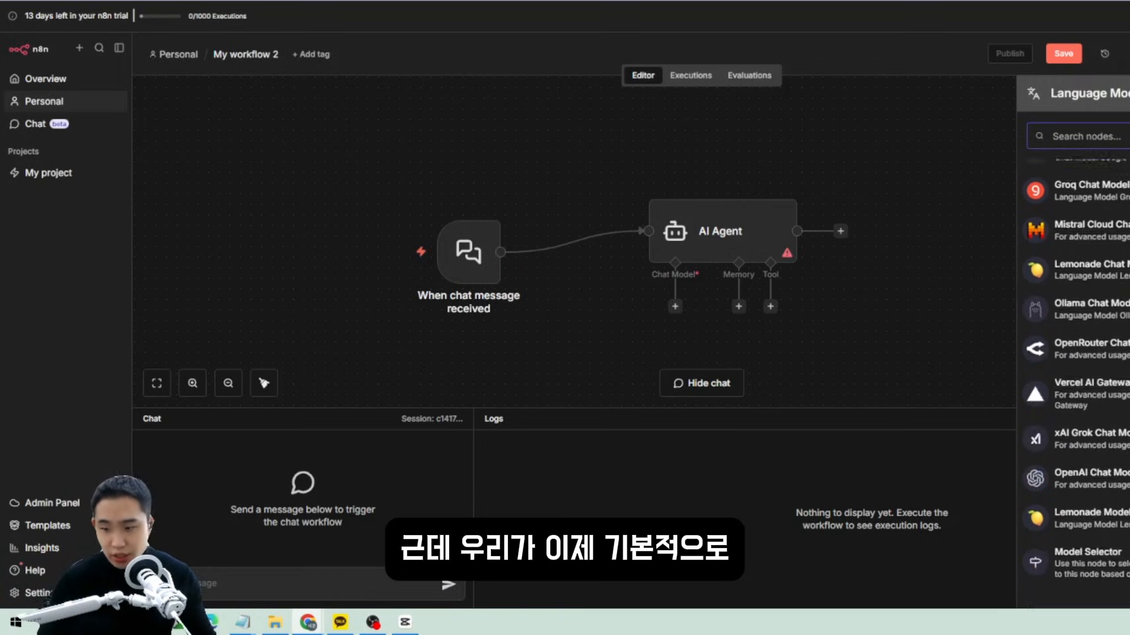
scroll(1073, 347, "down", 1)
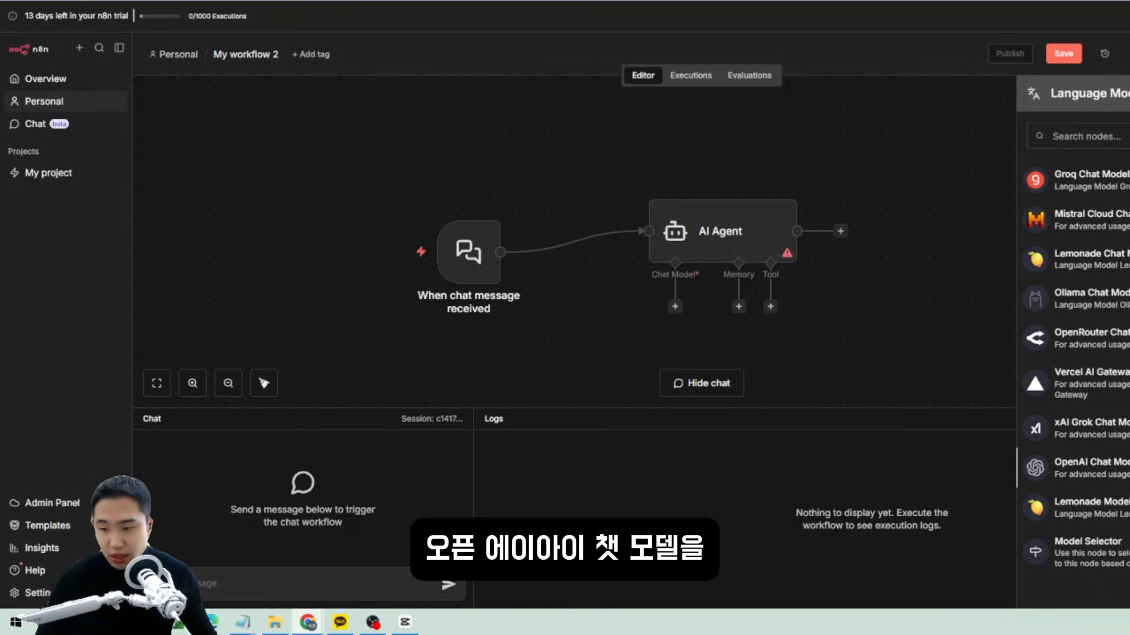
left_click(1083, 468)
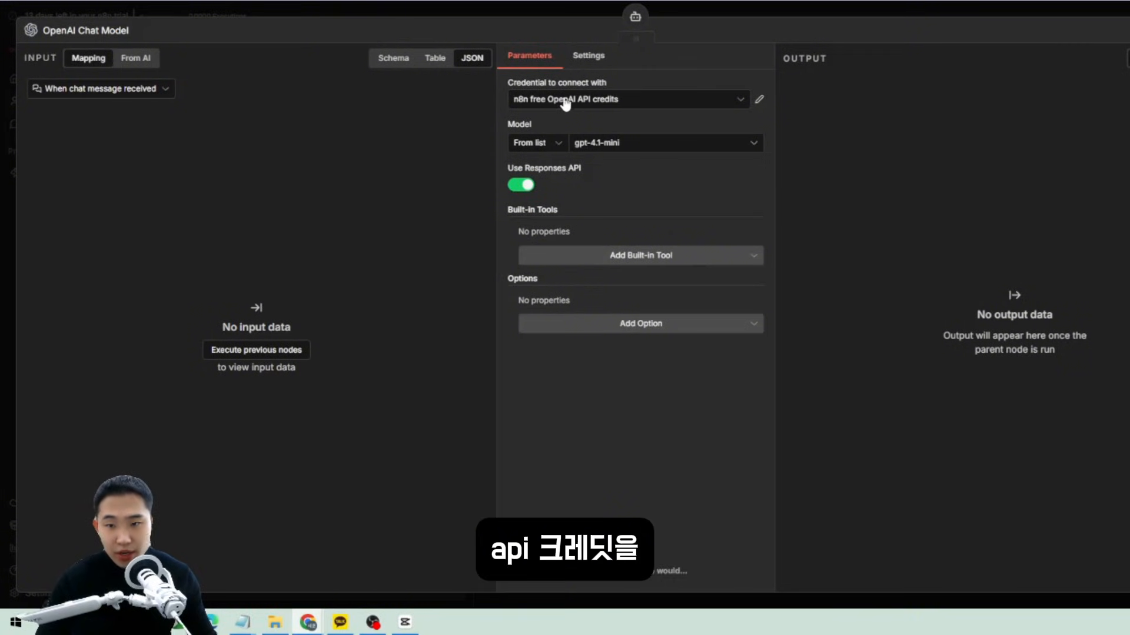
left_click(580, 146)
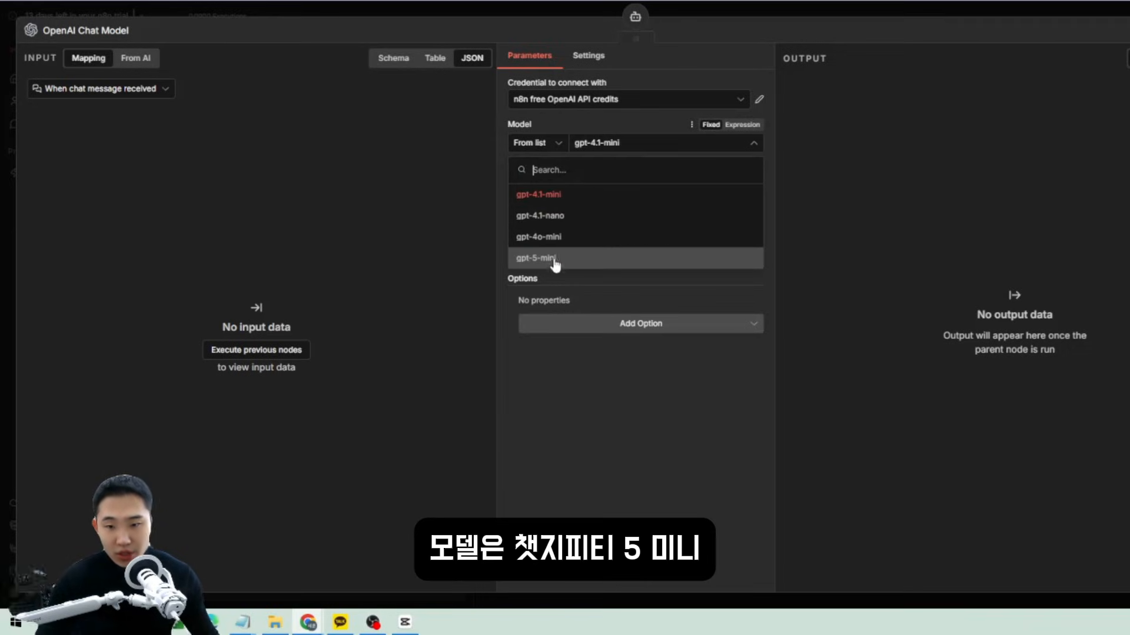
left_click(554, 260)
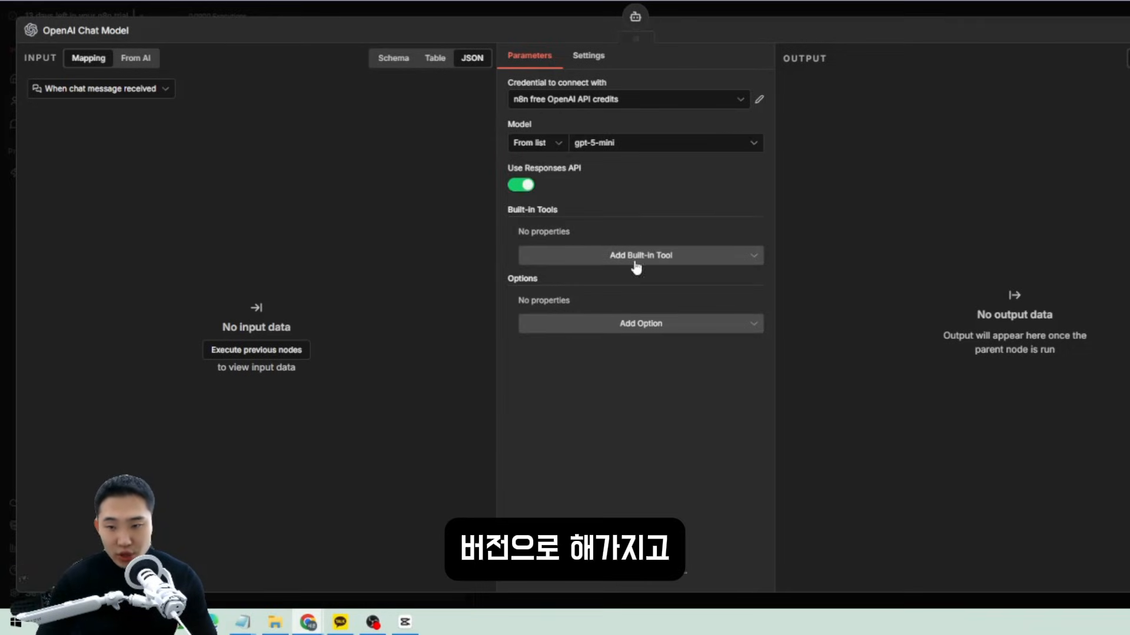
Move the OpenAI Chat Model node under the AI Agent's Chat Model input.
key("Escape")
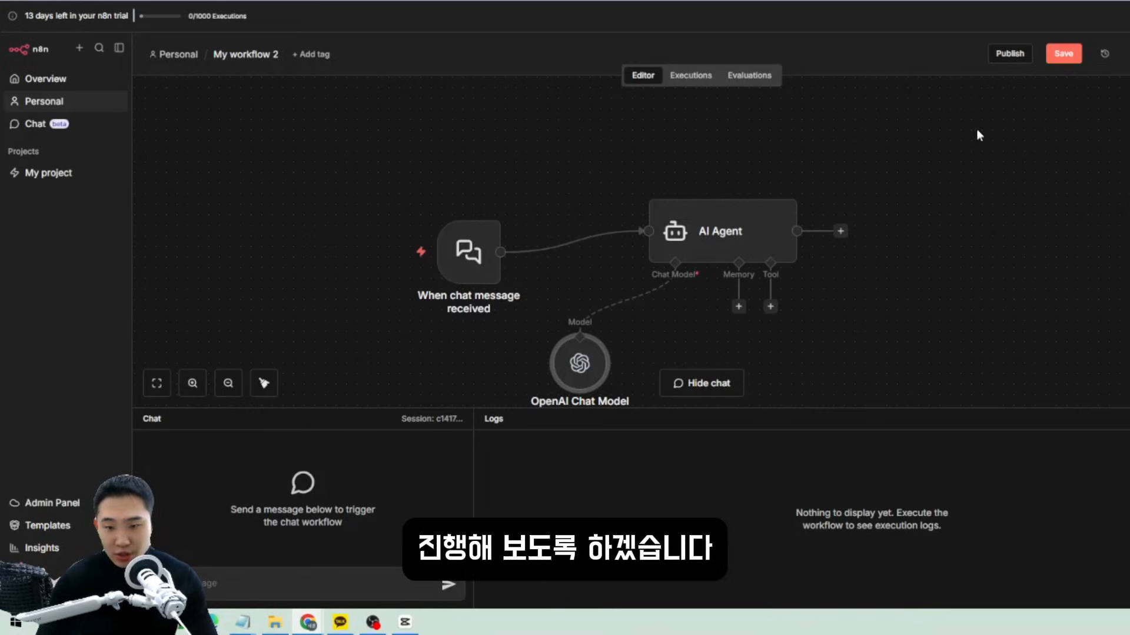
scroll(485, 209, "down", 2)
scroll(739, 256, "up", 1)
scroll(825, 263, "down", 1)
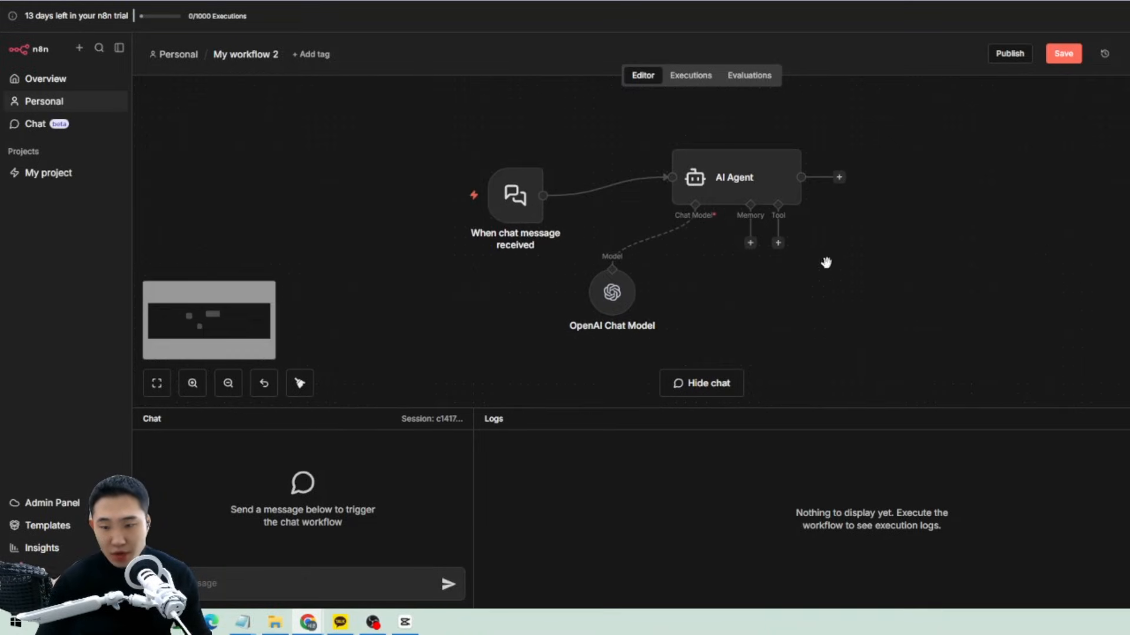
left_click_drag(821, 311, 459, 161)
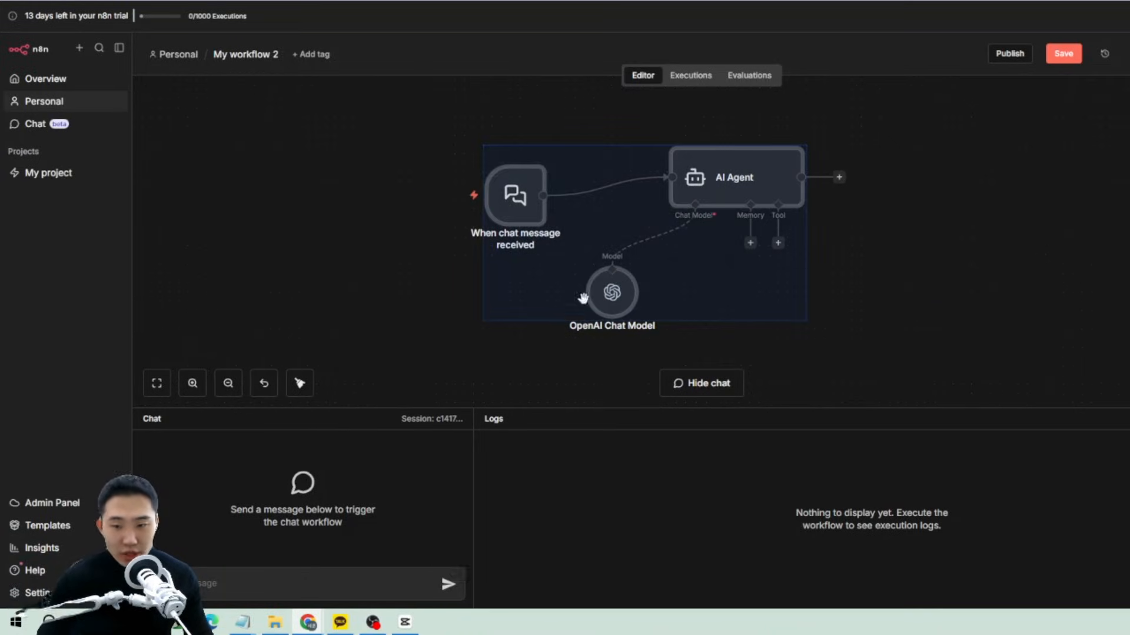
left_click(892, 352)
left_click_drag(623, 314, 621, 284)
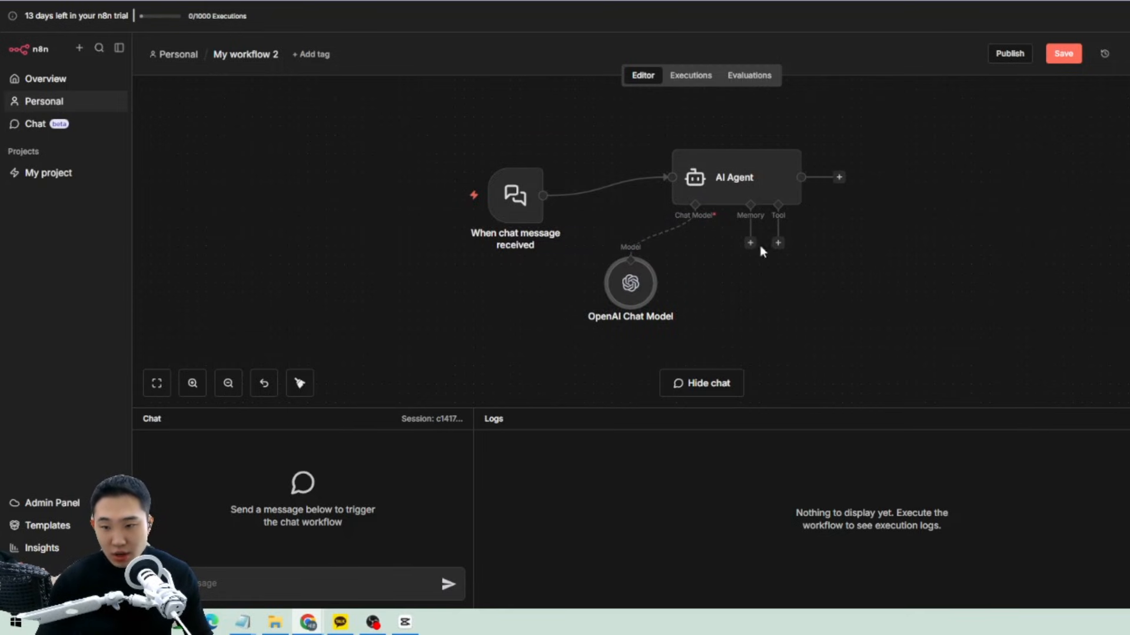
Look through the agent's Memory and Tool options, leaving both empty.
left_click(751, 243)
left_click(766, 297)
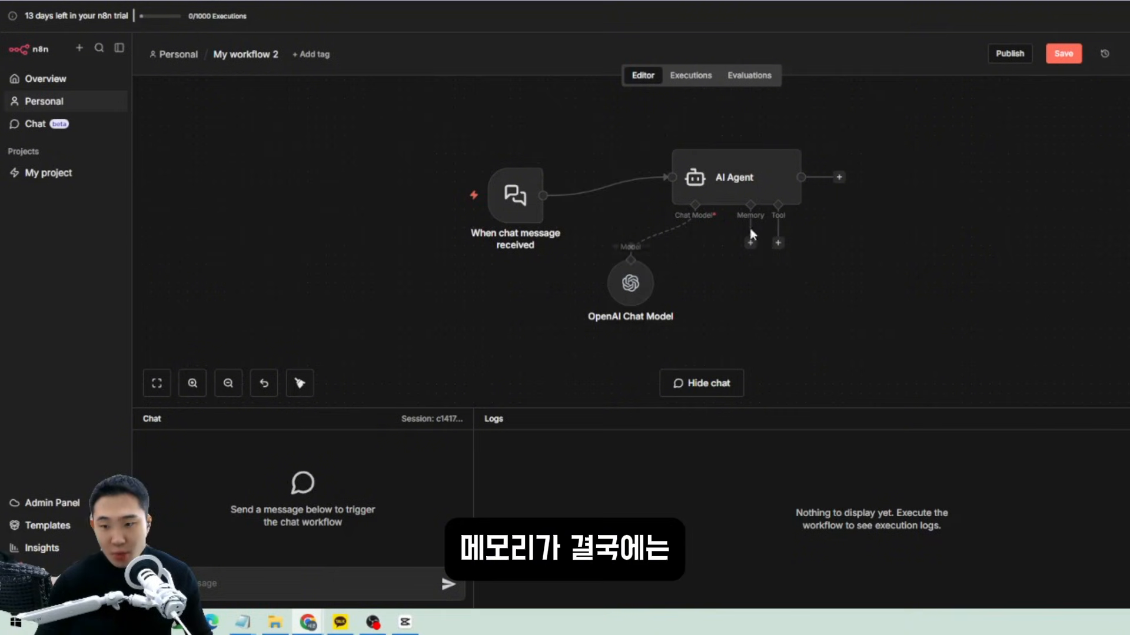
left_click(750, 243)
right_click(675, 266)
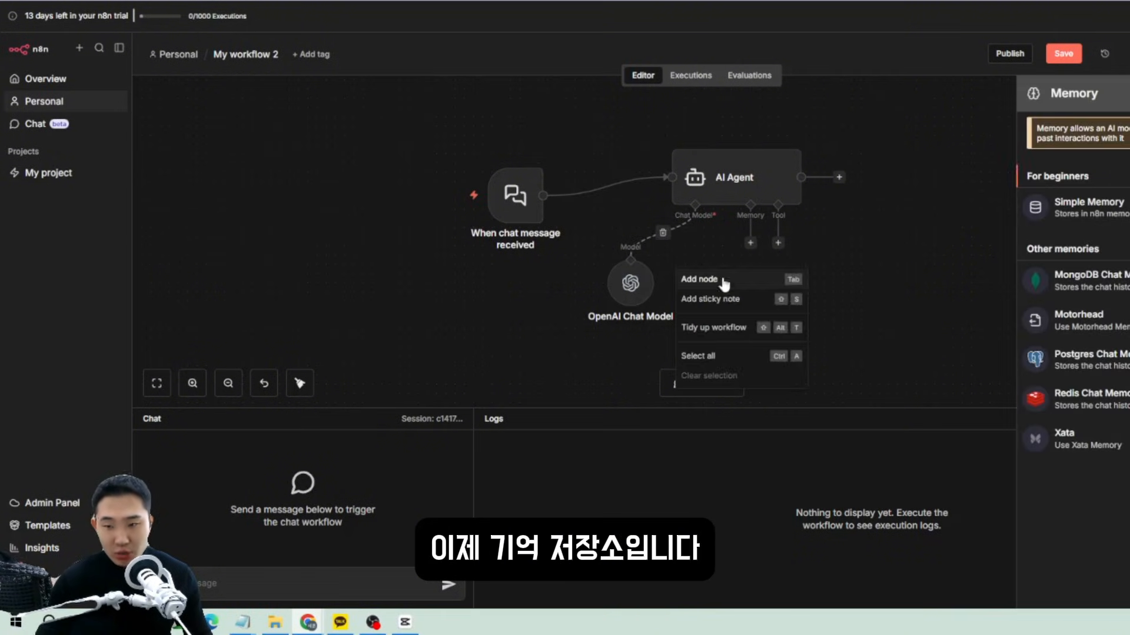
left_click(806, 243)
left_click(778, 243)
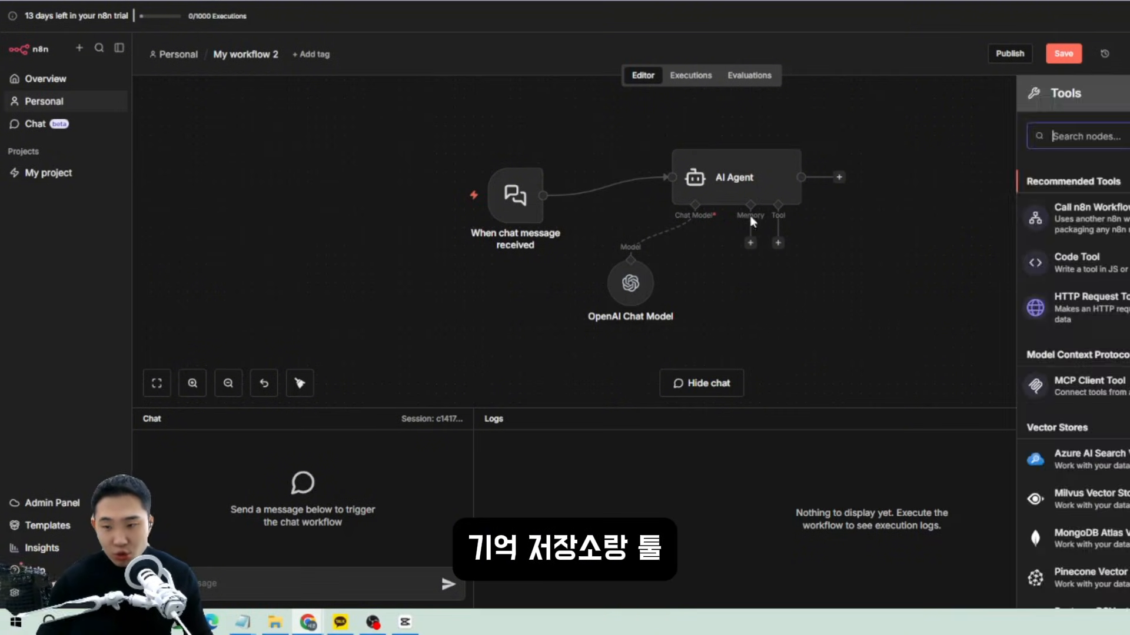
left_click(859, 274)
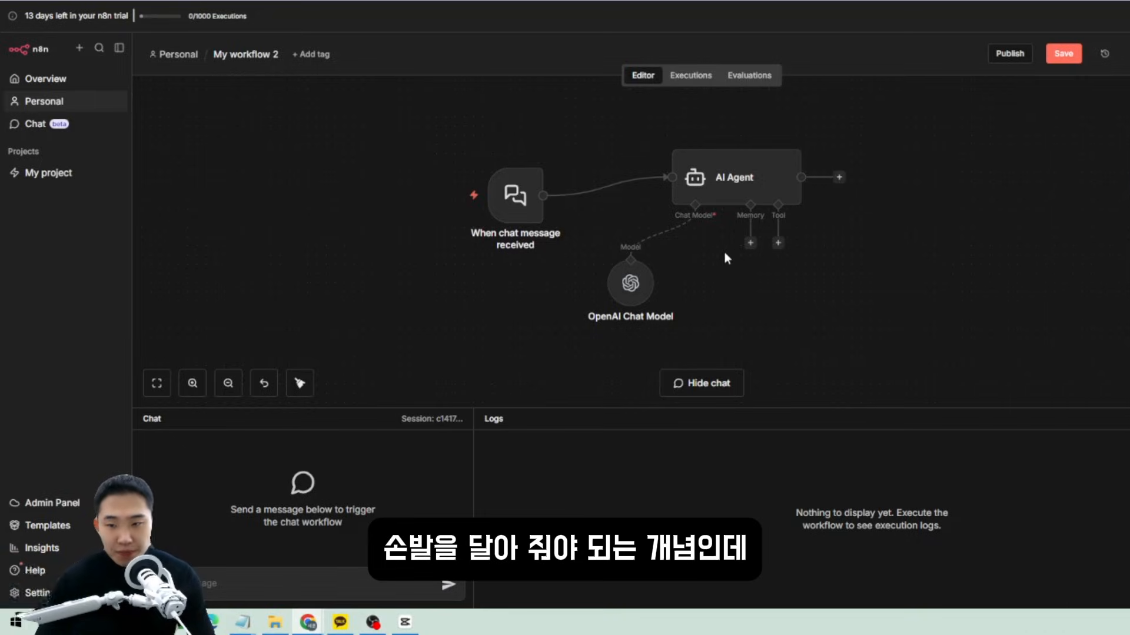
left_click(750, 243)
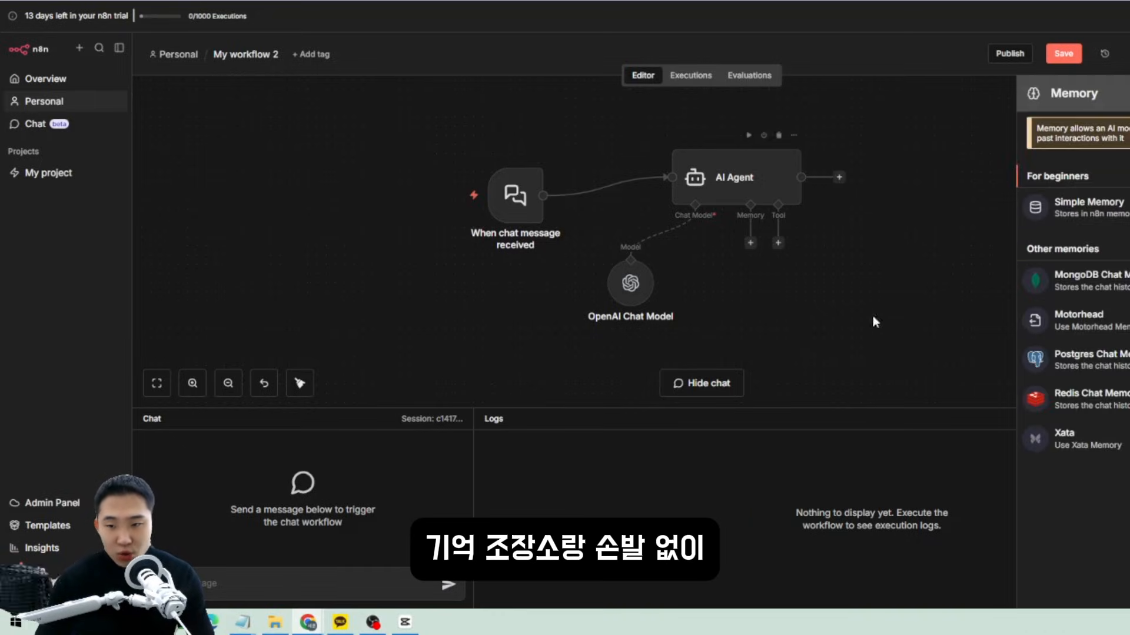
left_click(891, 268)
Nudge the chat model node into final position and focus the test chat box.
left_click_drag(630, 283, 667, 293)
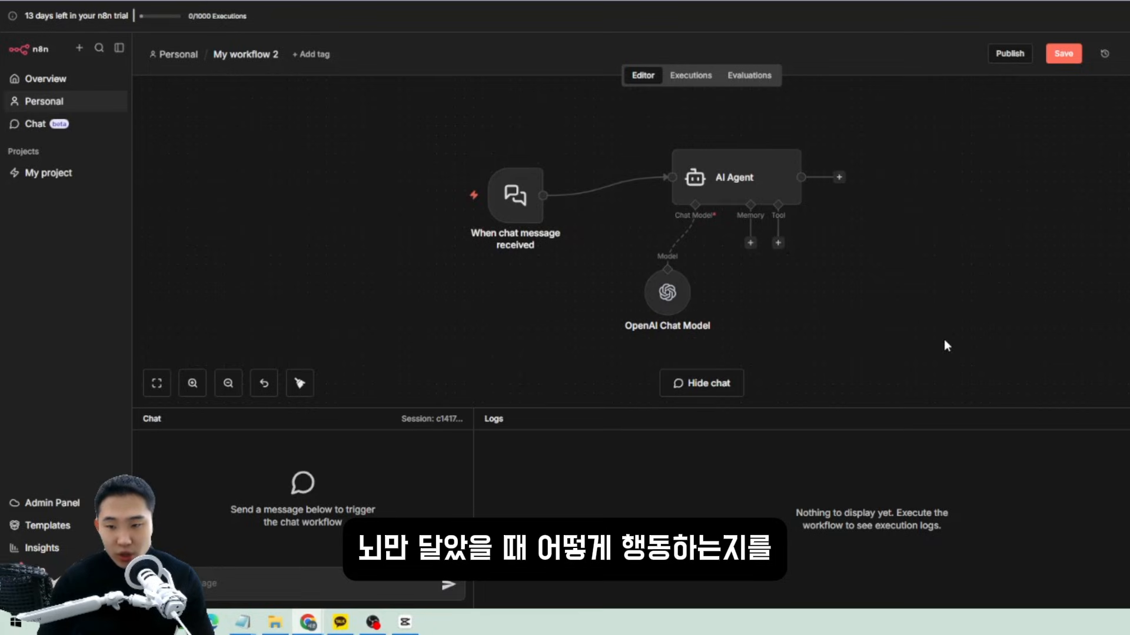
left_click_drag(940, 354, 456, 140)
left_click(935, 272)
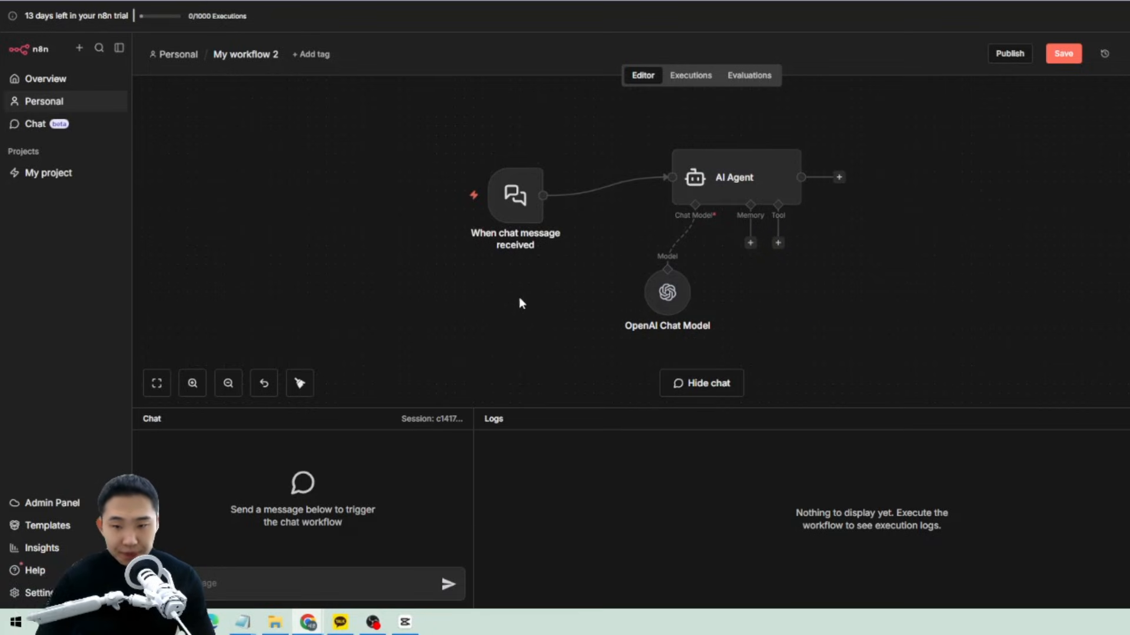
left_click(211, 579)
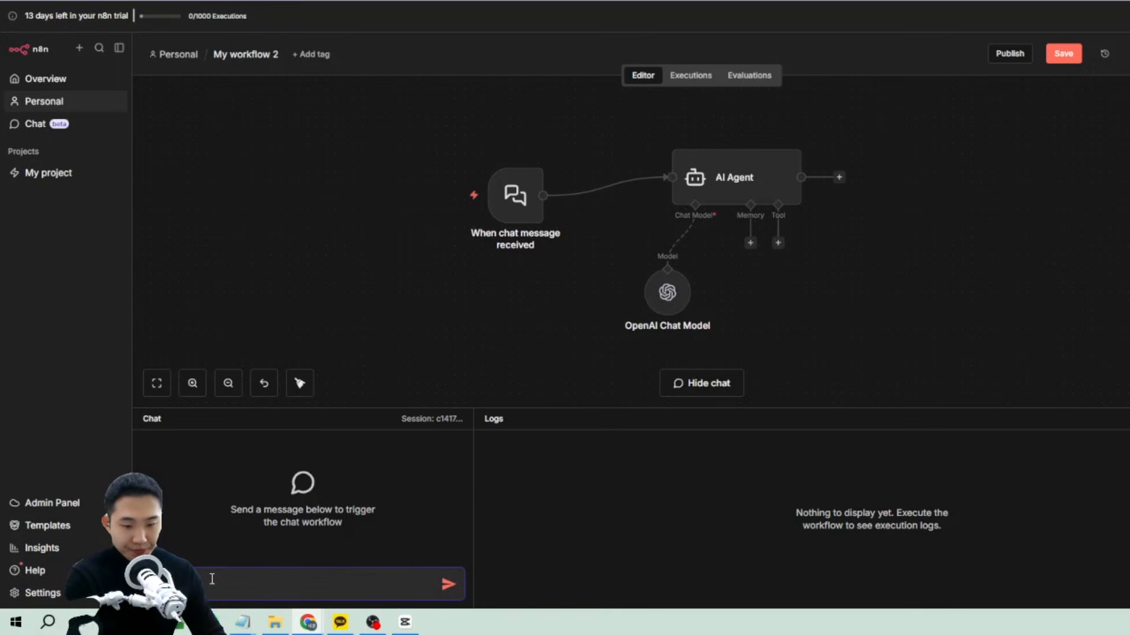
Send '안녕' in the test chat and review the agent's reply.
type("안녕")
key("Return")
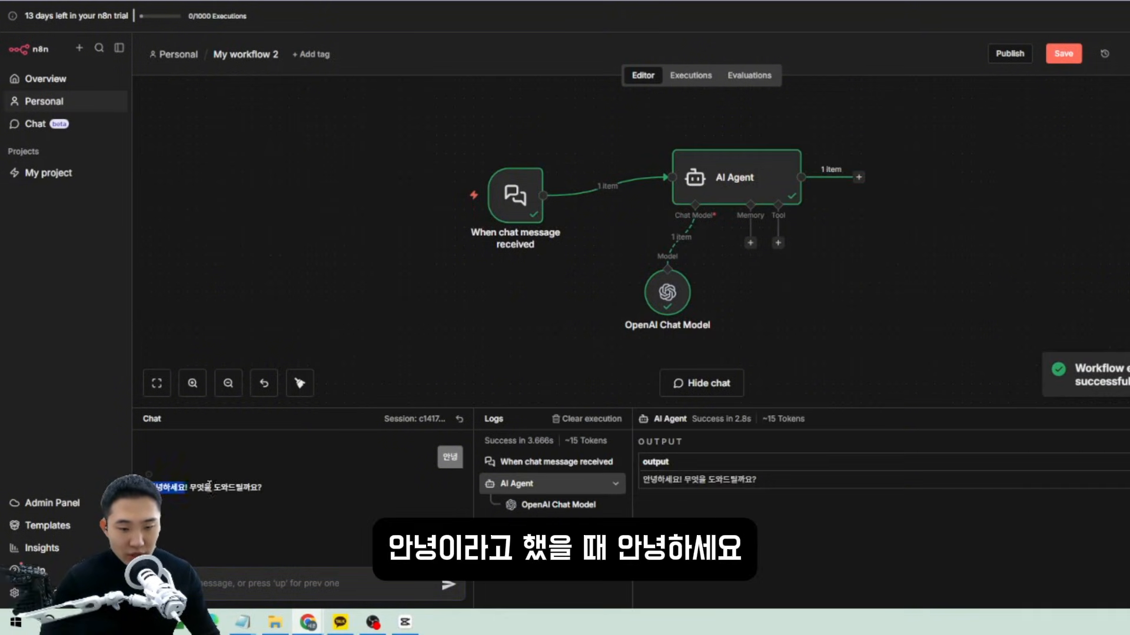
left_click_drag(209, 487, 276, 486)
left_click(212, 581)
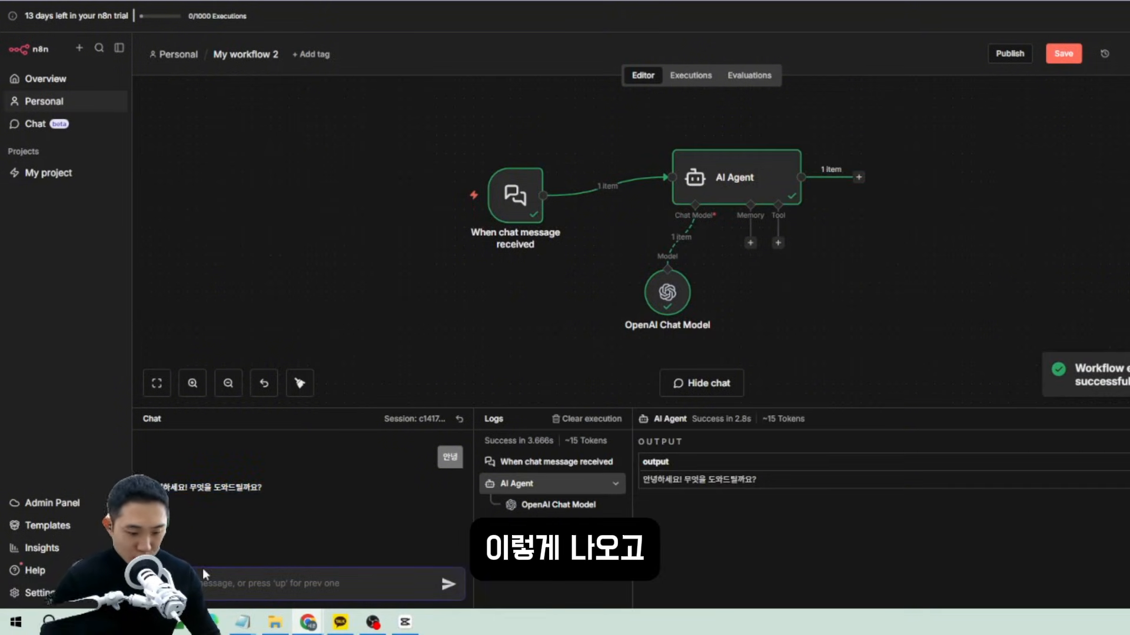
Introduce yourself by name in the chat and review the agent's acknowledgement.
type("내 이름은 신대펴")
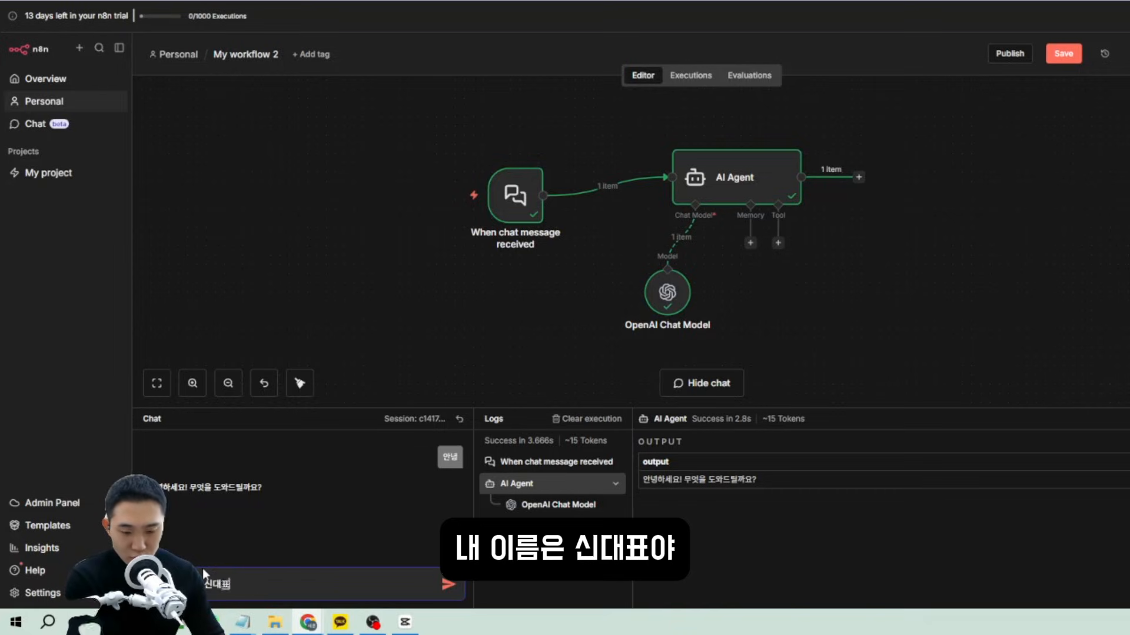
type("야")
key("Return")
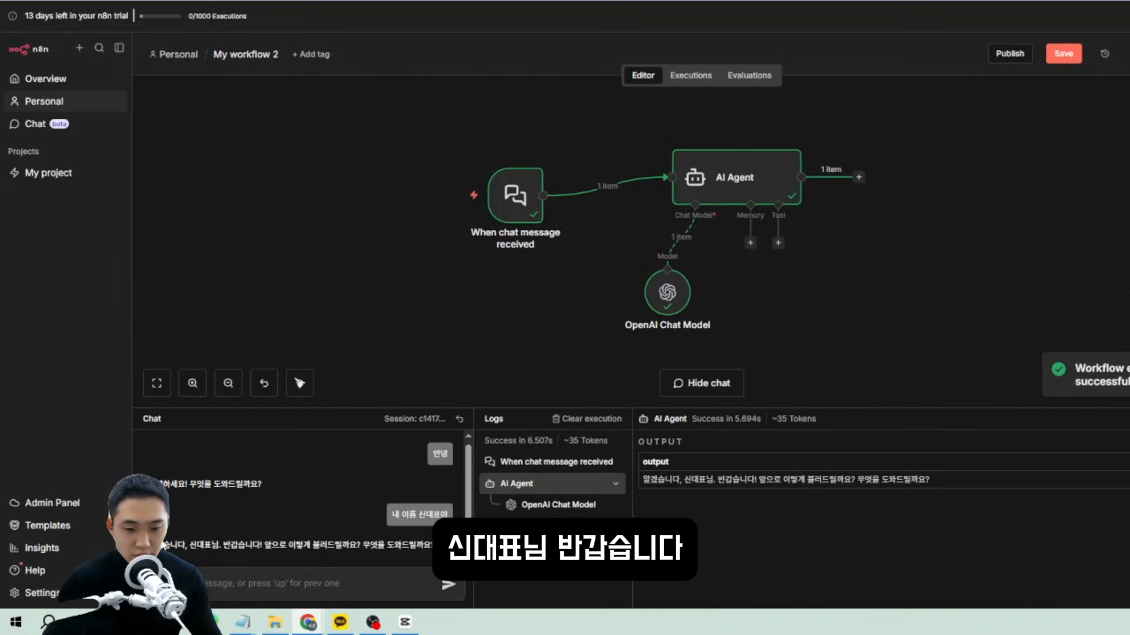
left_click_drag(164, 546, 386, 544)
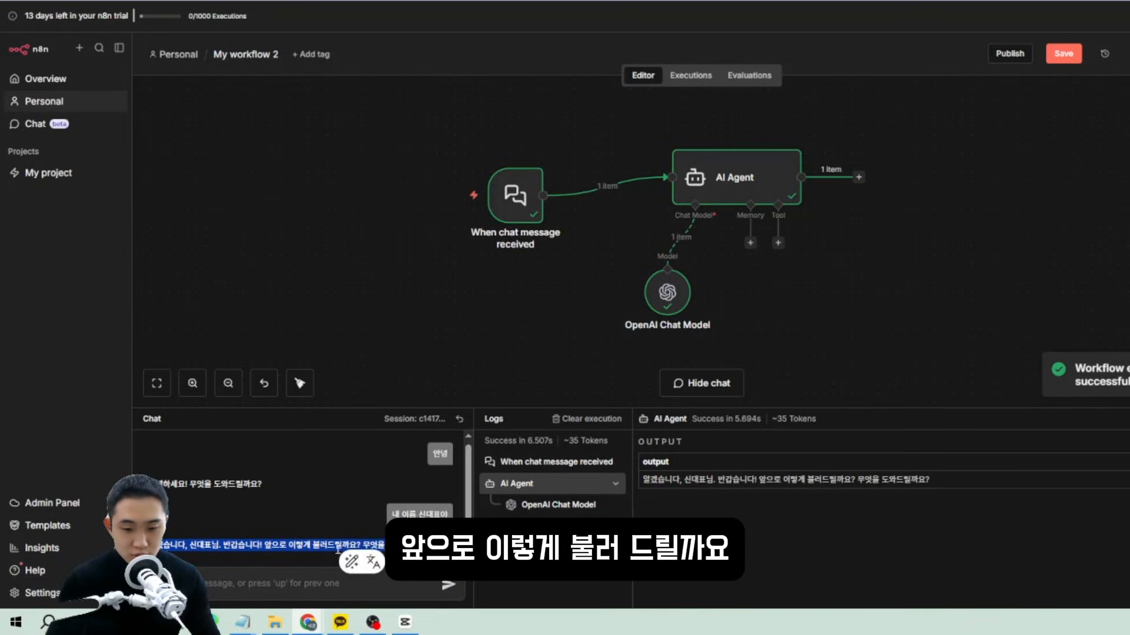
left_click(415, 554)
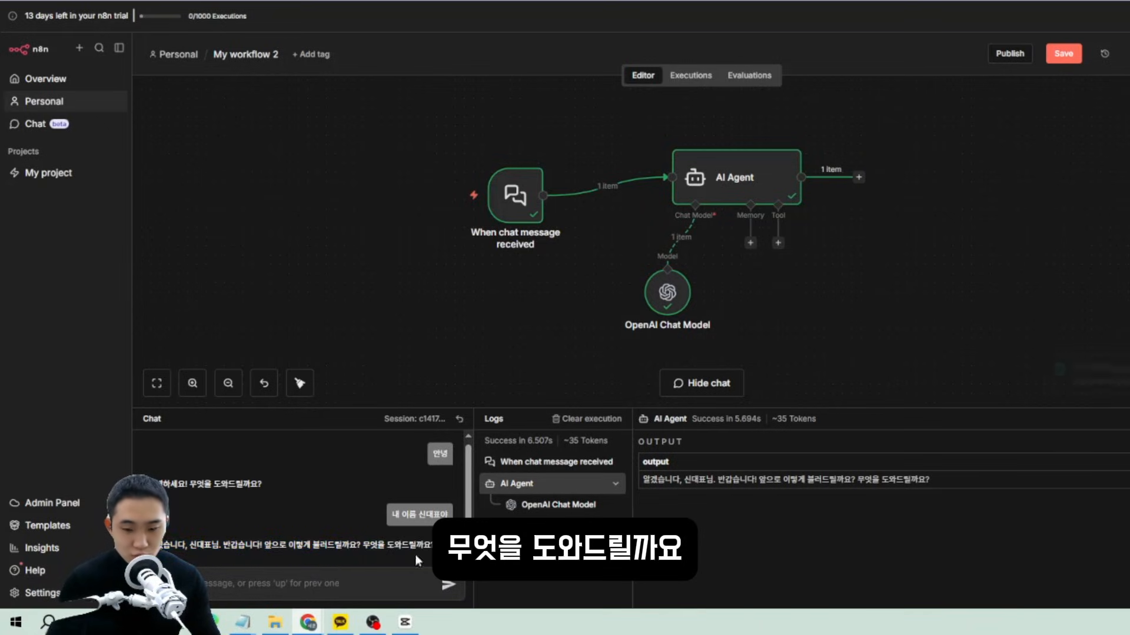
left_click(257, 581)
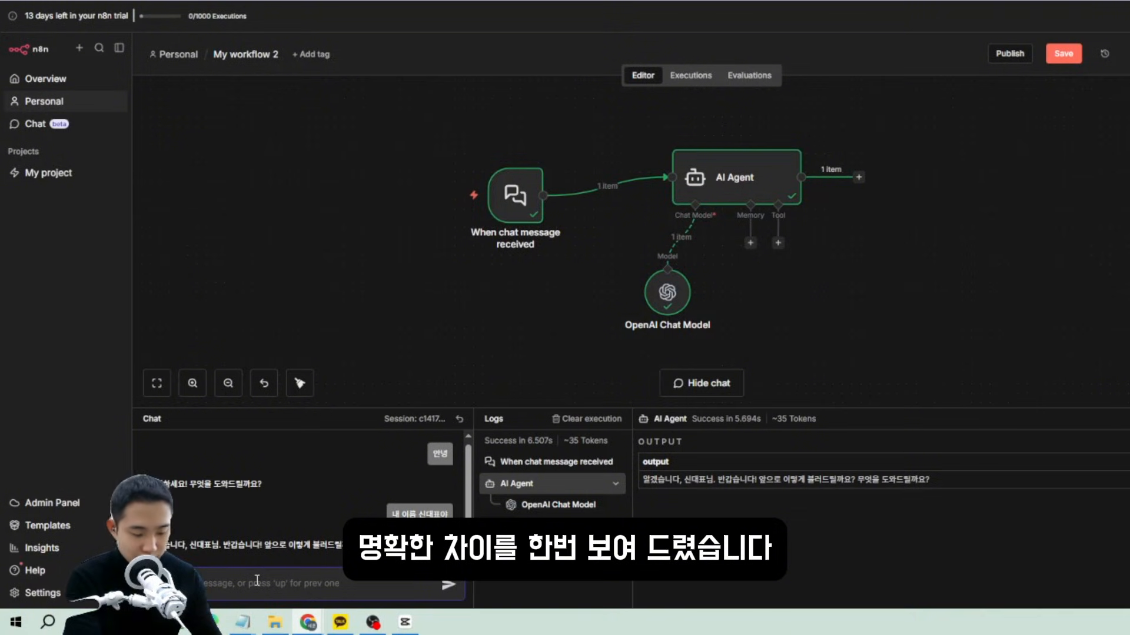
Ask '내 이름이 뭐라고 ?' and confirm the agent says it doesn't know your name.
type("내 이름이 뭐라고 ?")
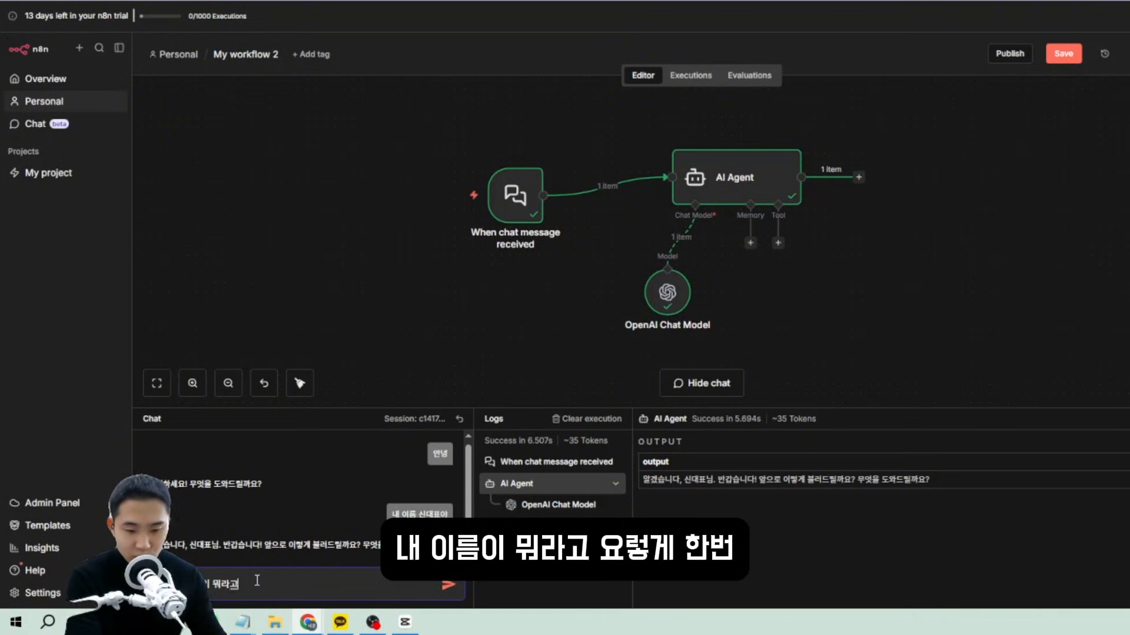
key("Return")
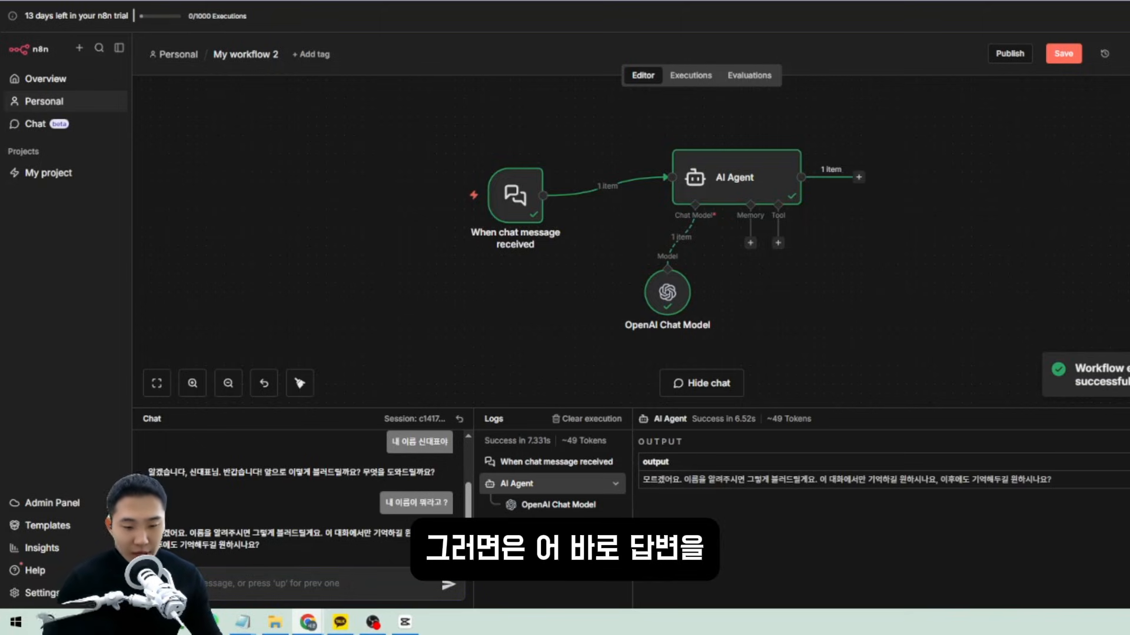
left_click_drag(151, 533, 442, 536)
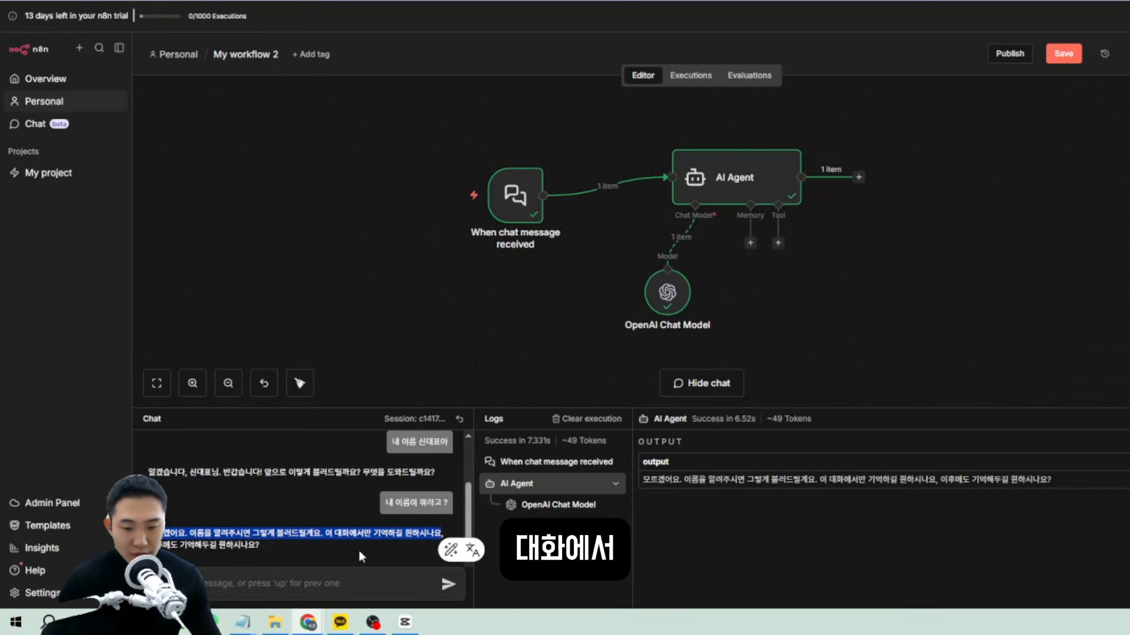
left_click_drag(355, 552, 172, 528)
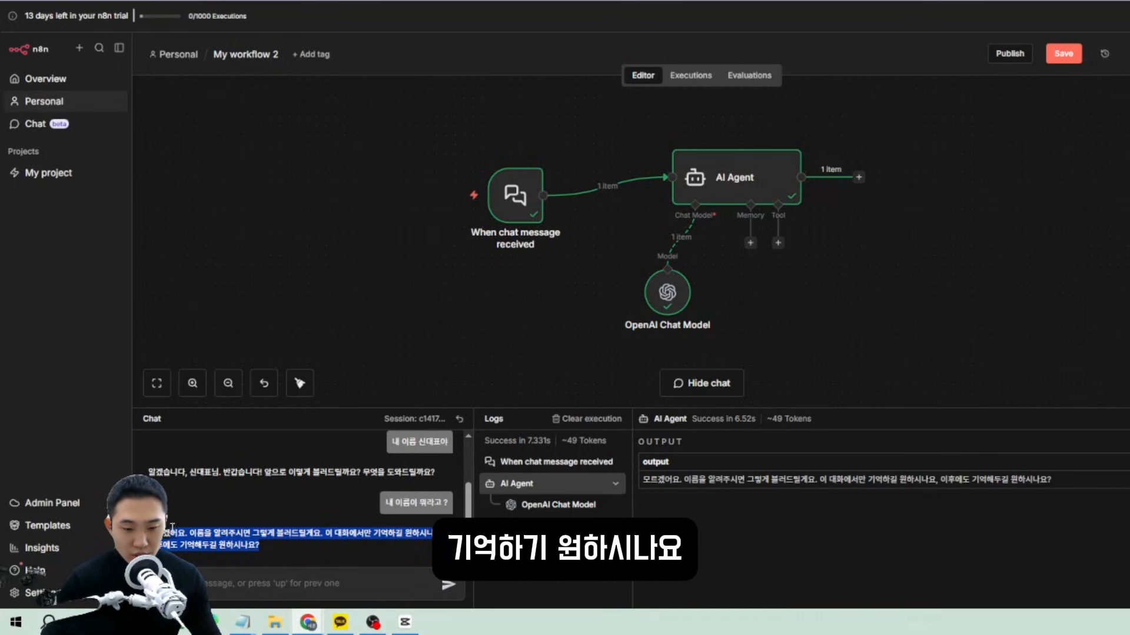
left_click(296, 541)
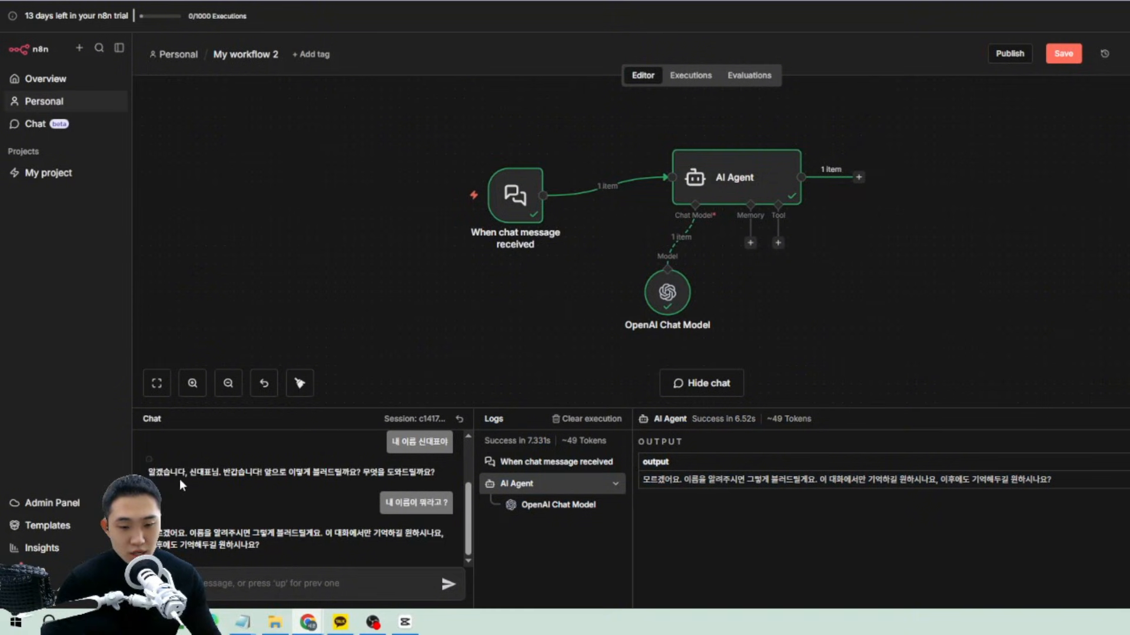
left_click_drag(154, 472, 327, 476)
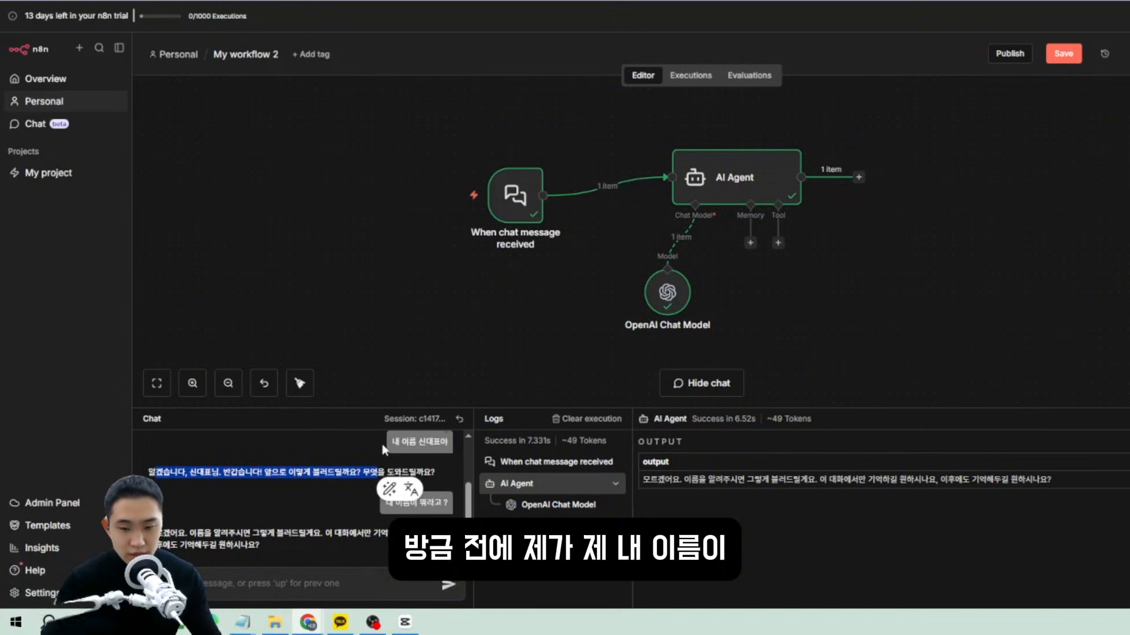
left_click_drag(384, 450, 457, 442)
left_click(297, 493)
scroll(403, 532, "down", 1)
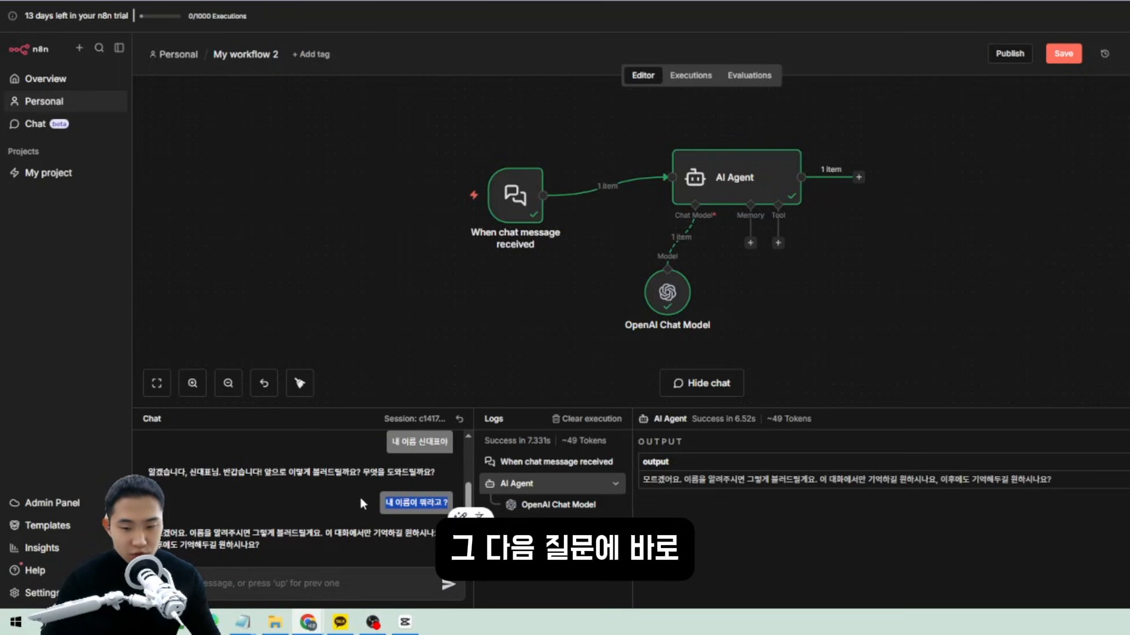
left_click(245, 544)
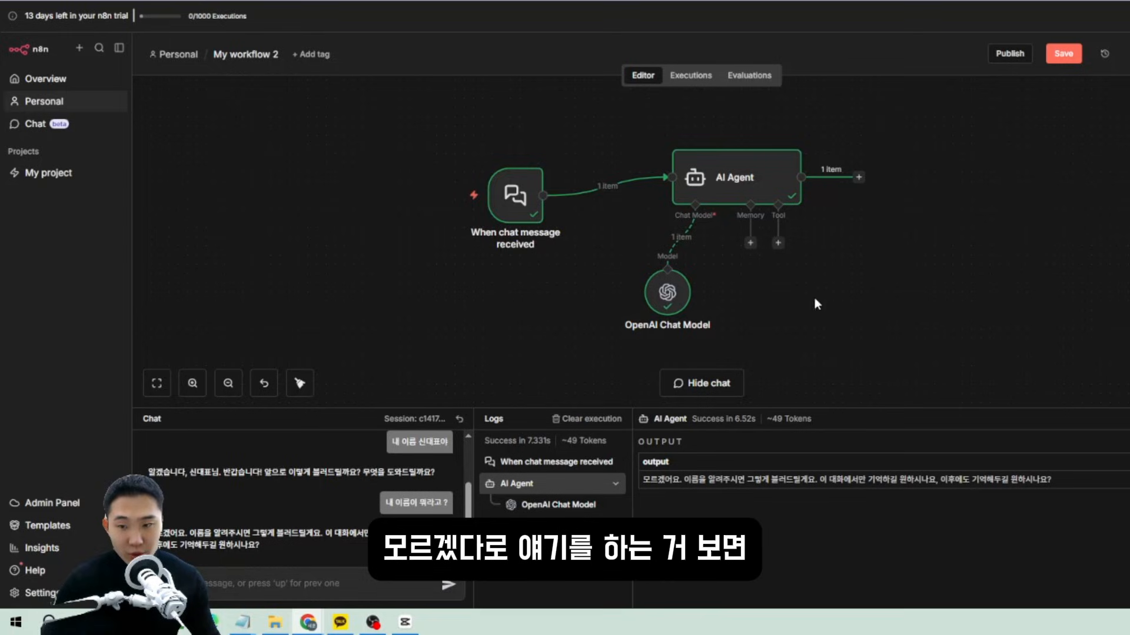
Reposition the OpenAI Chat Model node and bring up the AI Agent's memory types.
left_click_drag(797, 328, 553, 279)
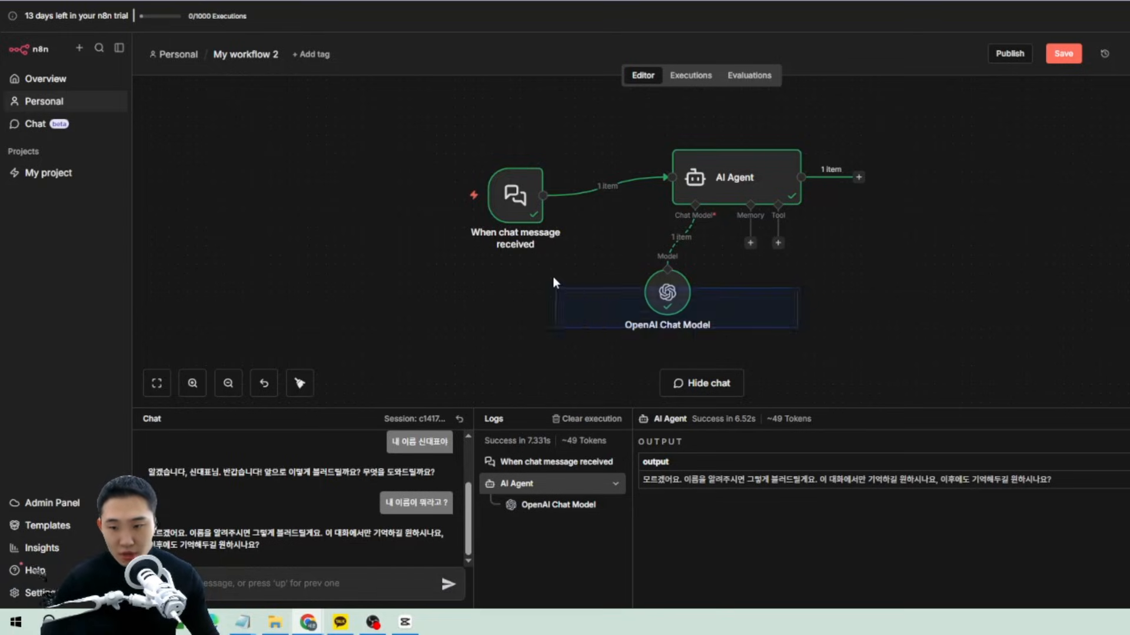
left_click_drag(839, 366, 606, 282)
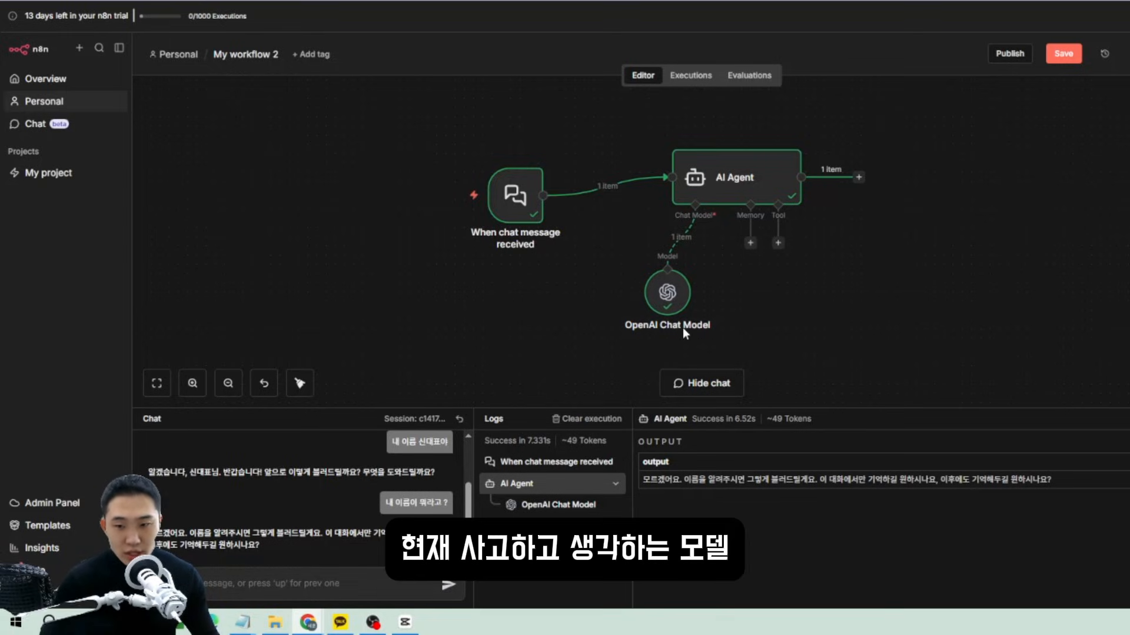
left_click_drag(683, 327, 617, 319)
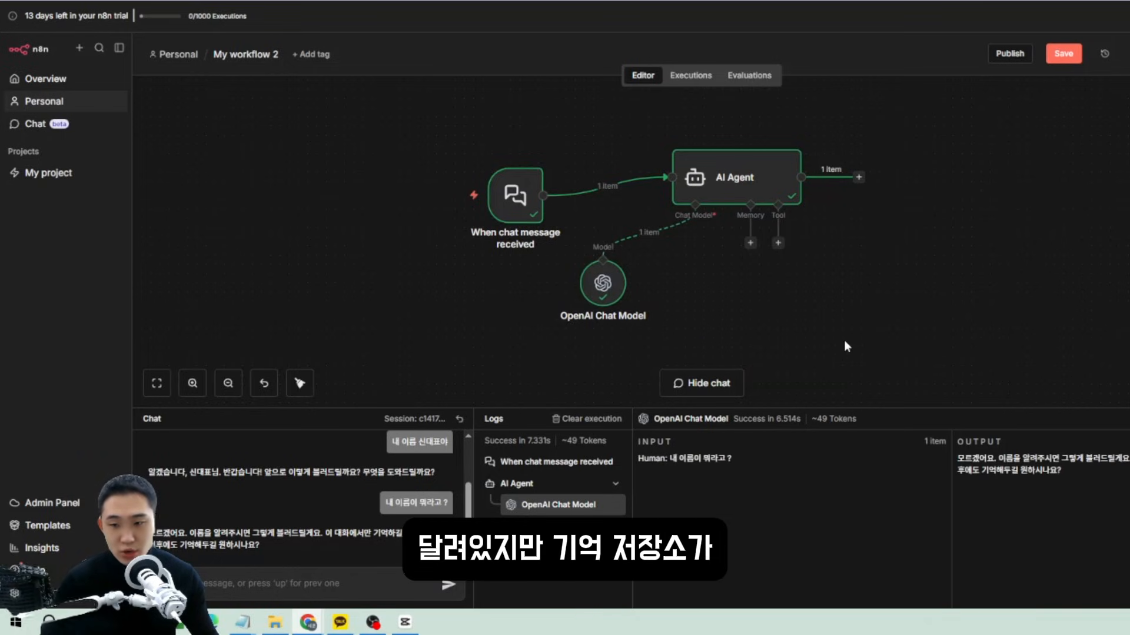
left_click(750, 244)
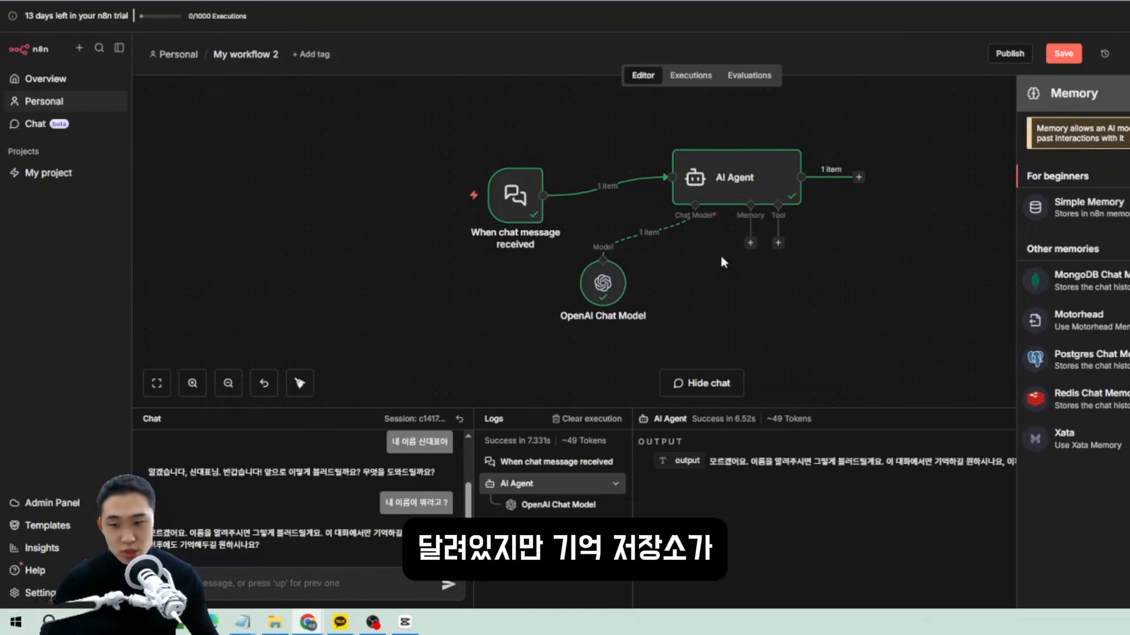
left_click(817, 238)
left_click(751, 244)
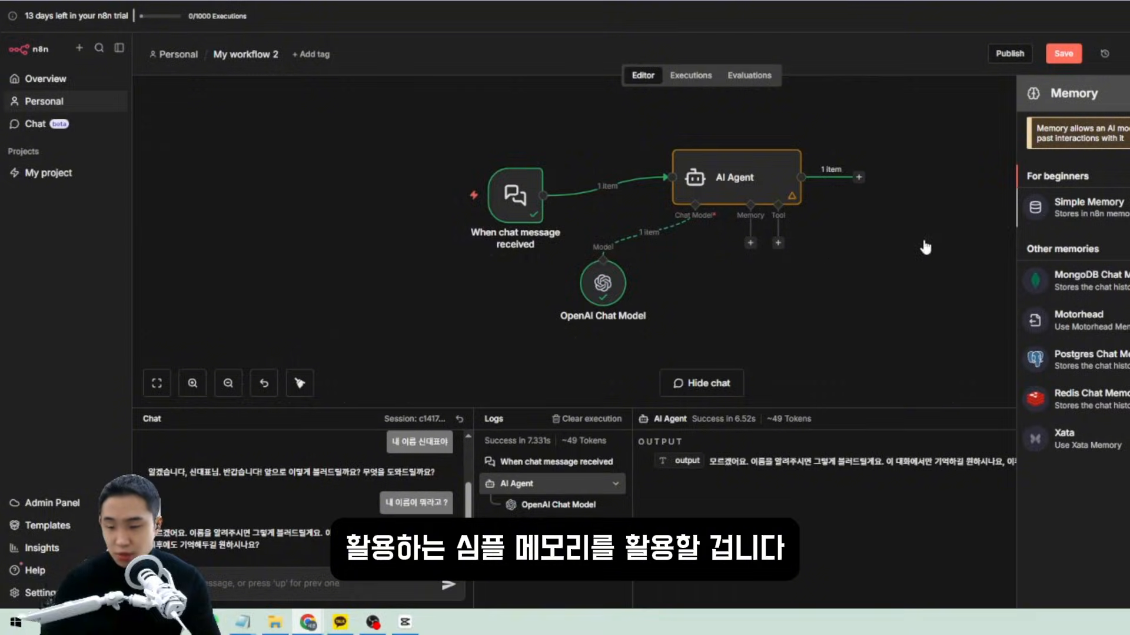
Attach a Simple Memory node to the AI Agent.
key("Return")
key("Escape")
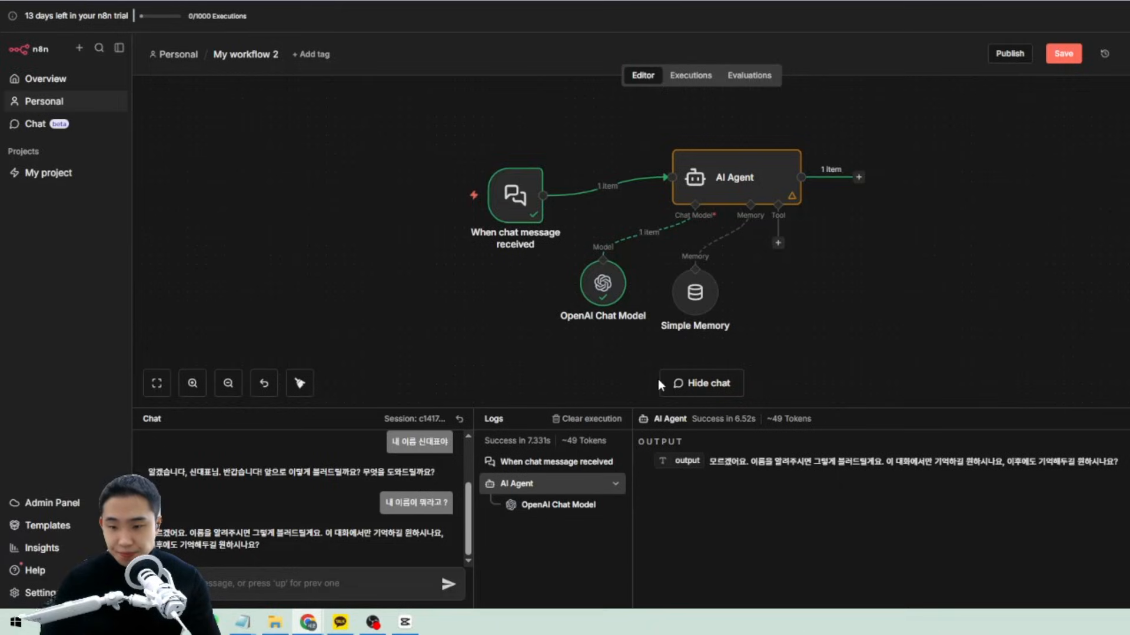
left_click(880, 272)
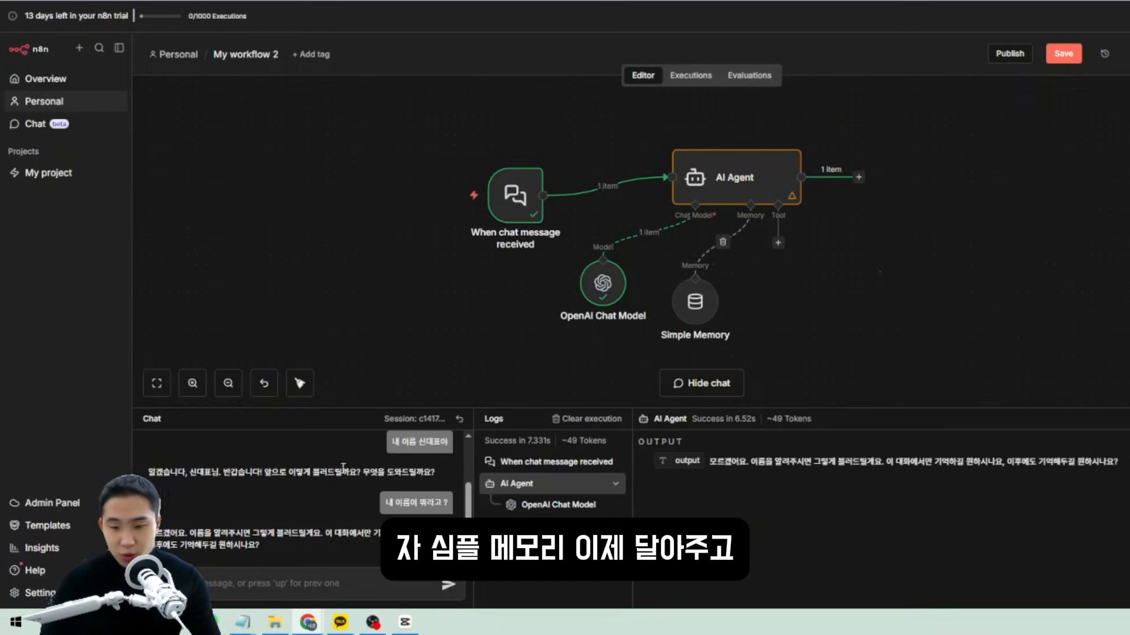
Send a chat message asking the agent to remember your name, then start the next question.
left_click(265, 580)
type("내 이름은 신댚")
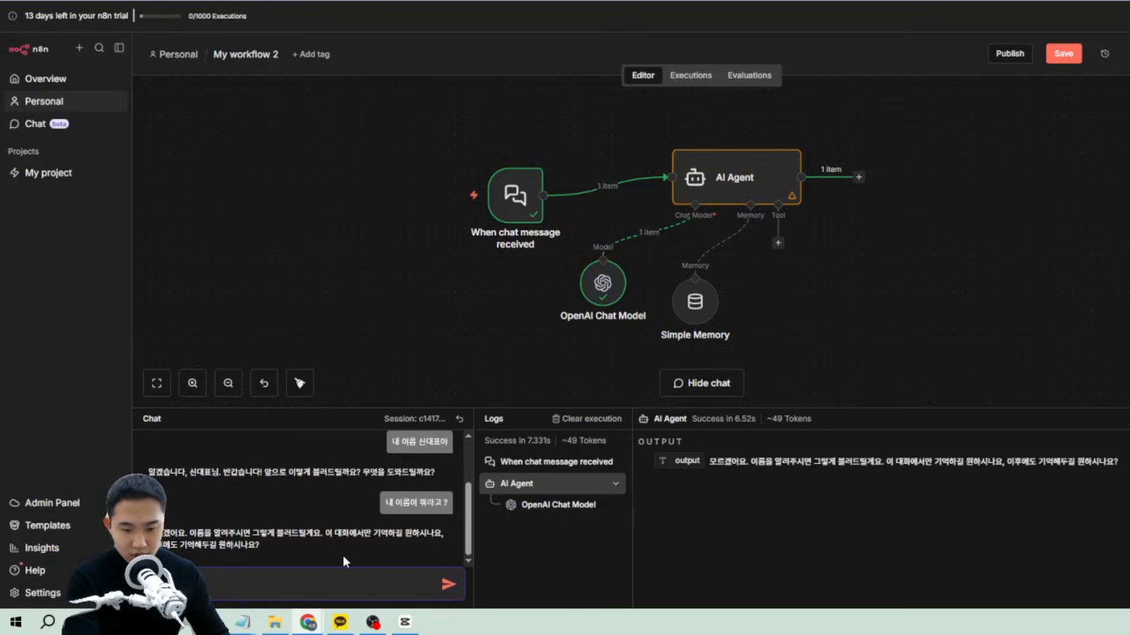
type("표야 기억해줘")
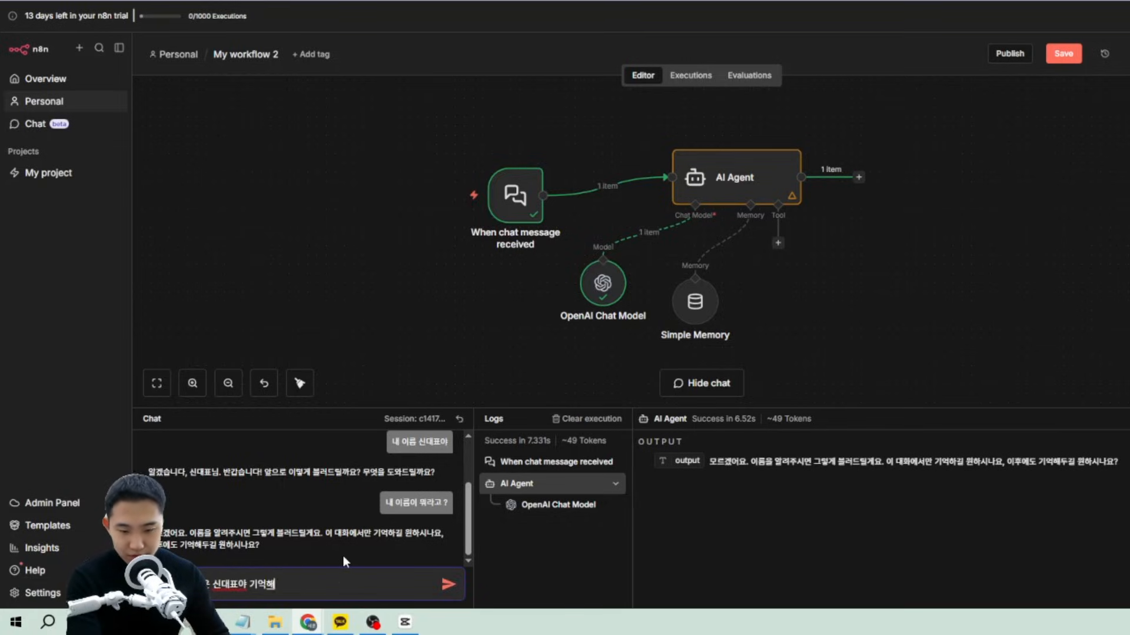
key("Return")
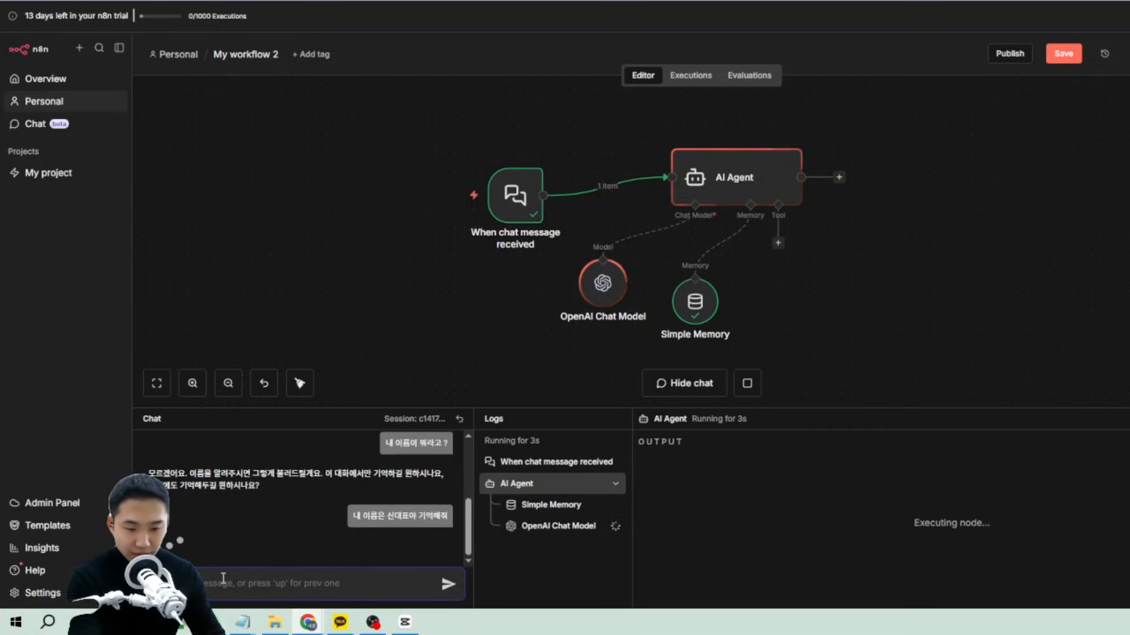
type("내 이름이")
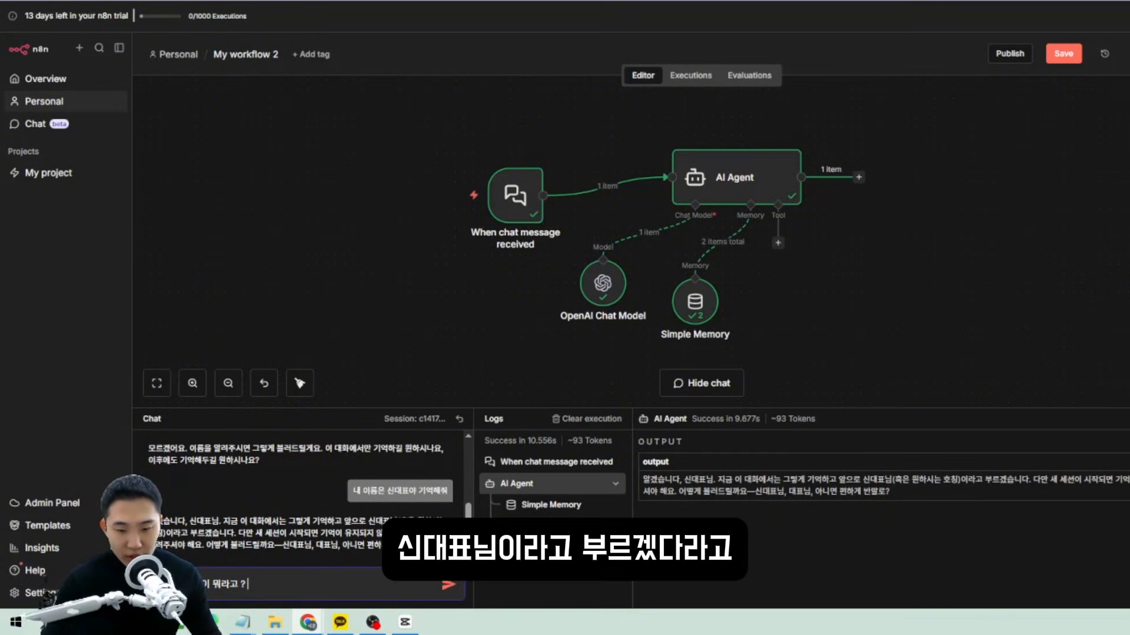
Ask for your name again and confirm the agent recalls it, then select the AI Agent.
key("Return")
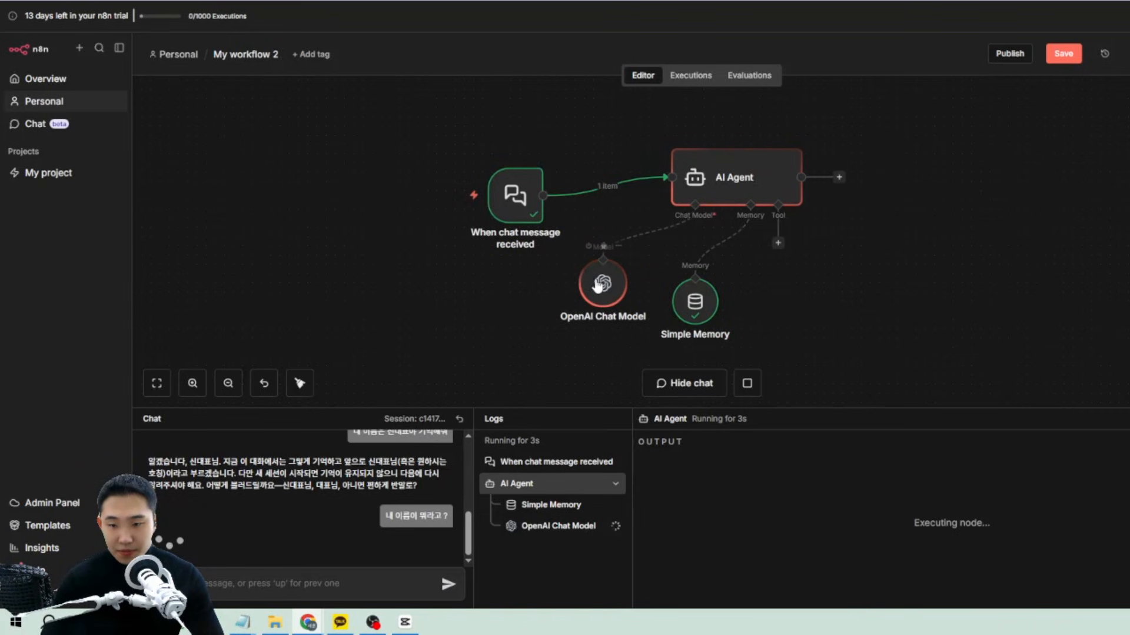
left_click_drag(186, 532, 408, 551)
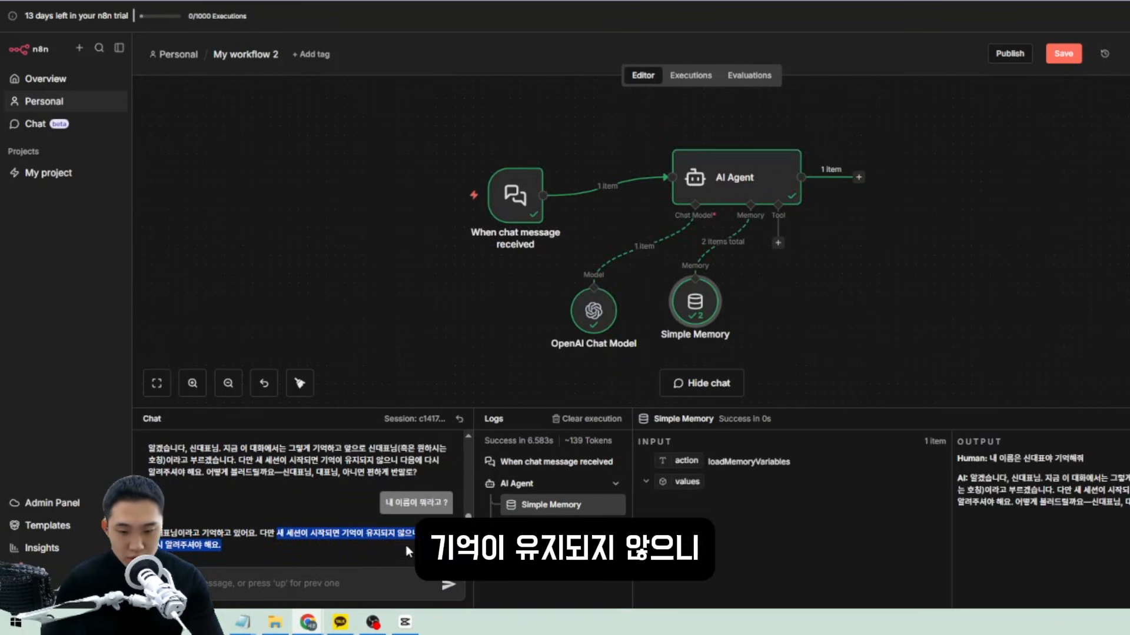
left_click_drag(297, 545, 130, 467)
left_click(241, 521)
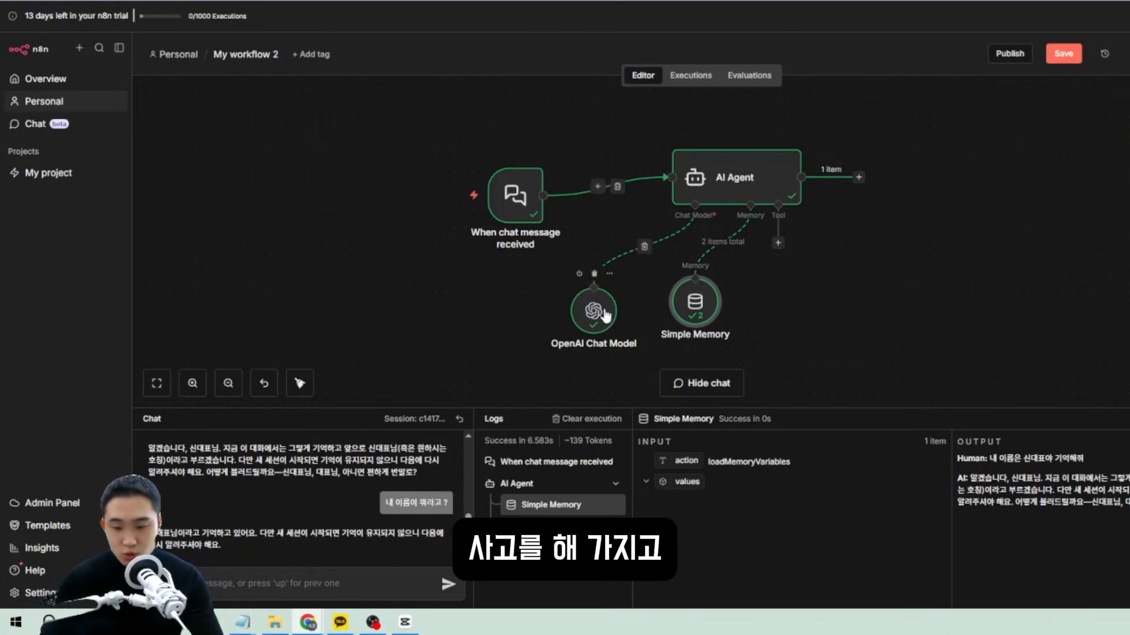
left_click_drag(608, 344, 590, 326)
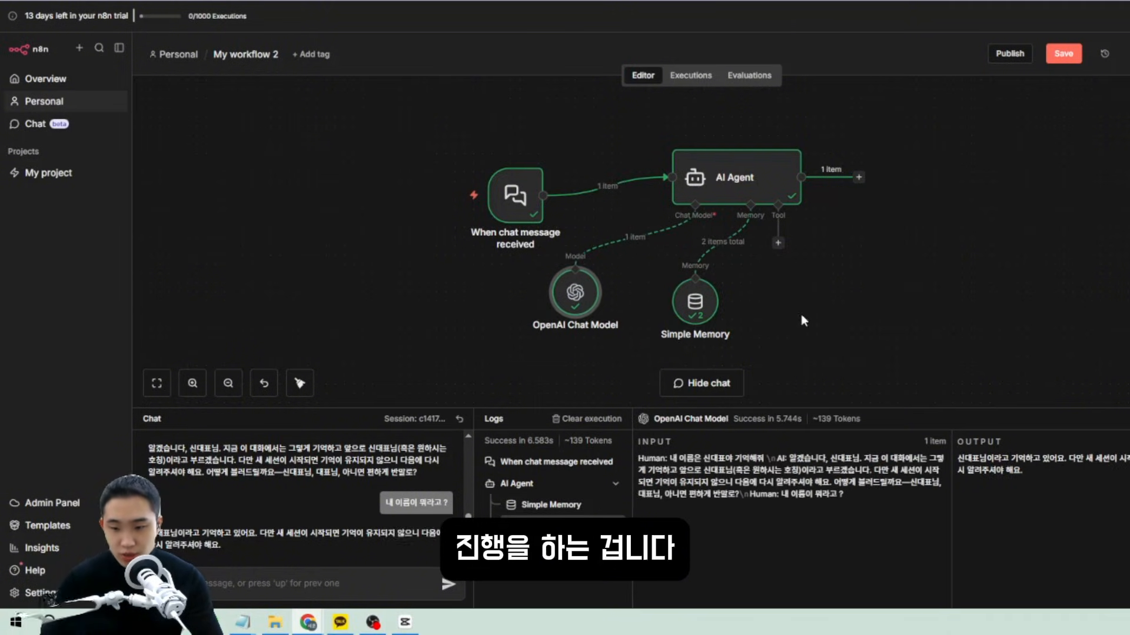
left_click(713, 176)
Inspect the AI Agent's incoming chat message and output reply in its details.
double_click(714, 177)
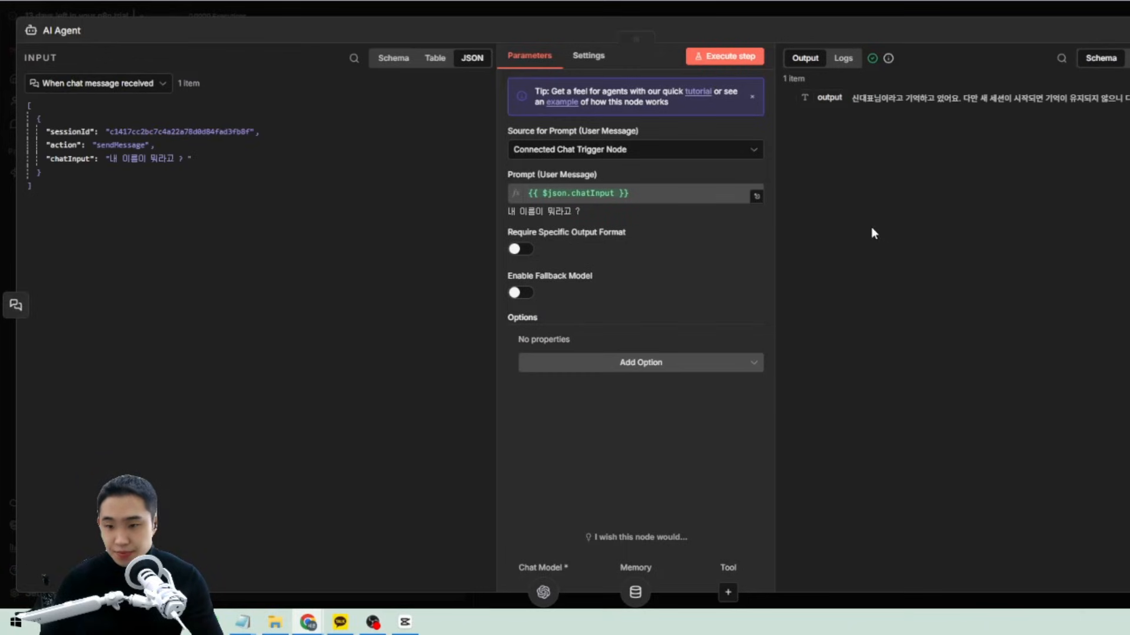
left_click_drag(852, 99, 1057, 159)
left_click(205, 215)
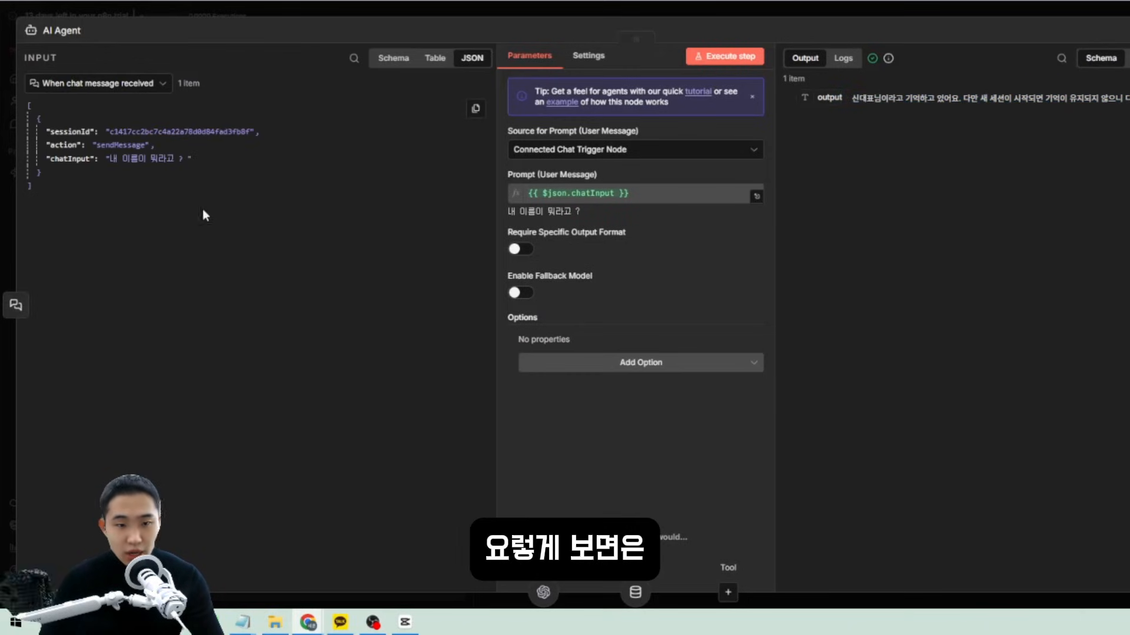
left_click_drag(160, 126, 258, 159)
left_click_drag(197, 225, 23, 105)
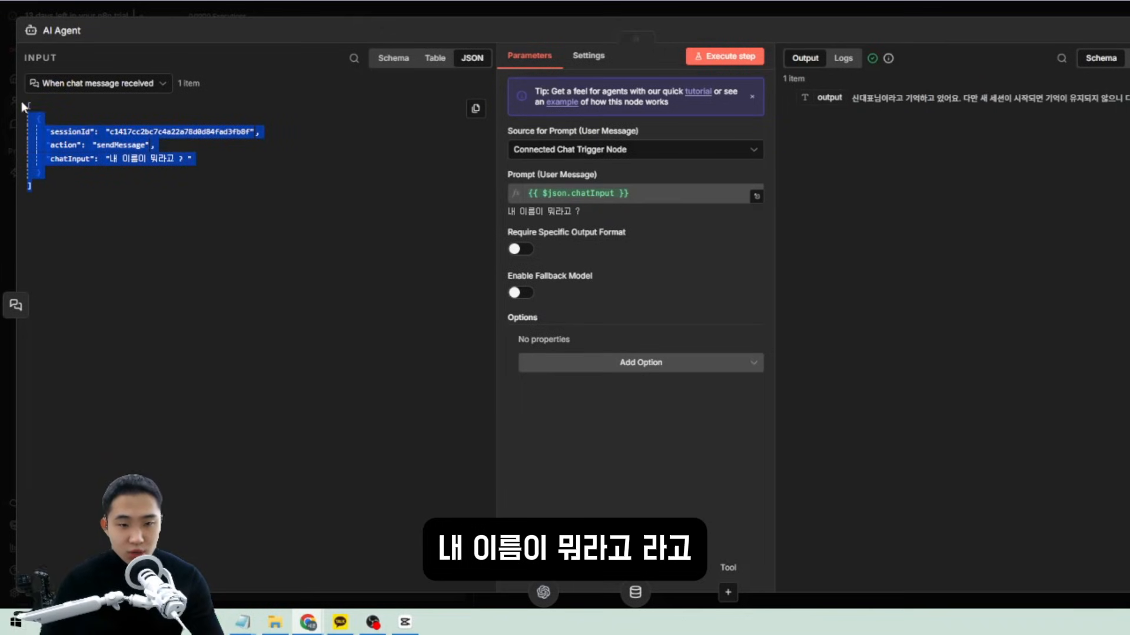
left_click(275, 152)
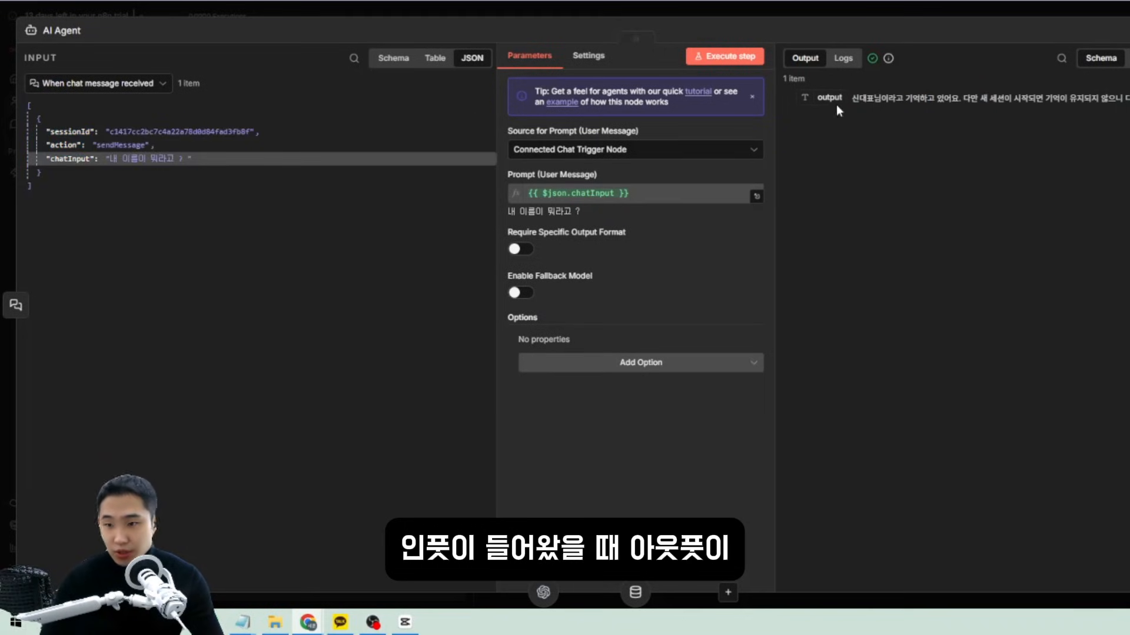
left_click_drag(851, 99, 1035, 138)
left_click(988, 153)
left_click(823, 9)
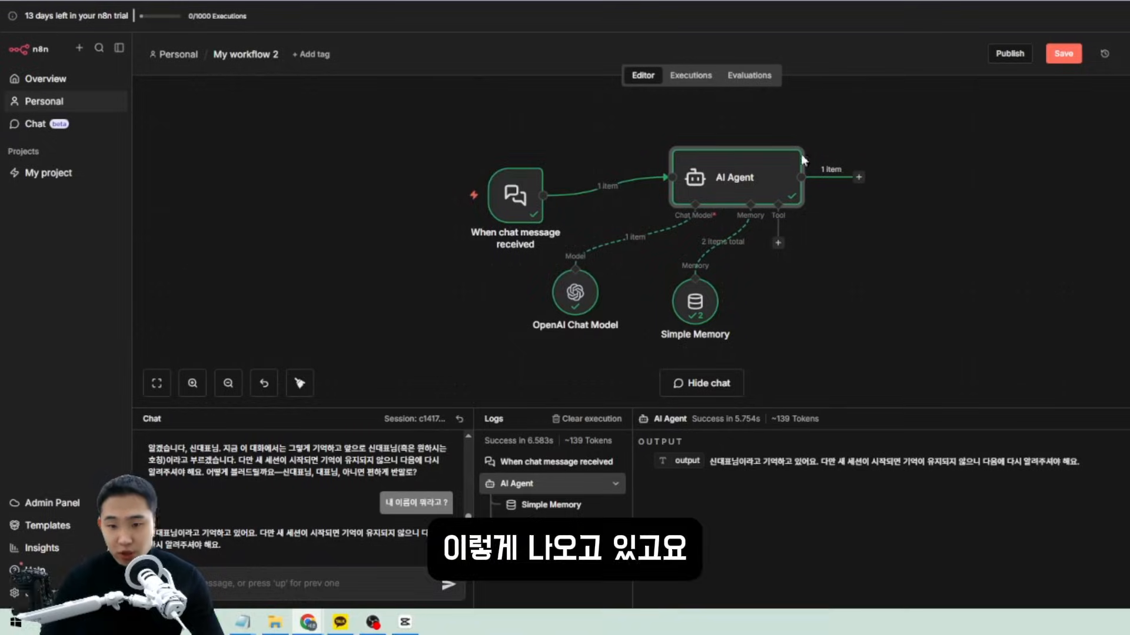
Inspect the messages sent to the OpenAI Chat Model.
double_click(596, 300)
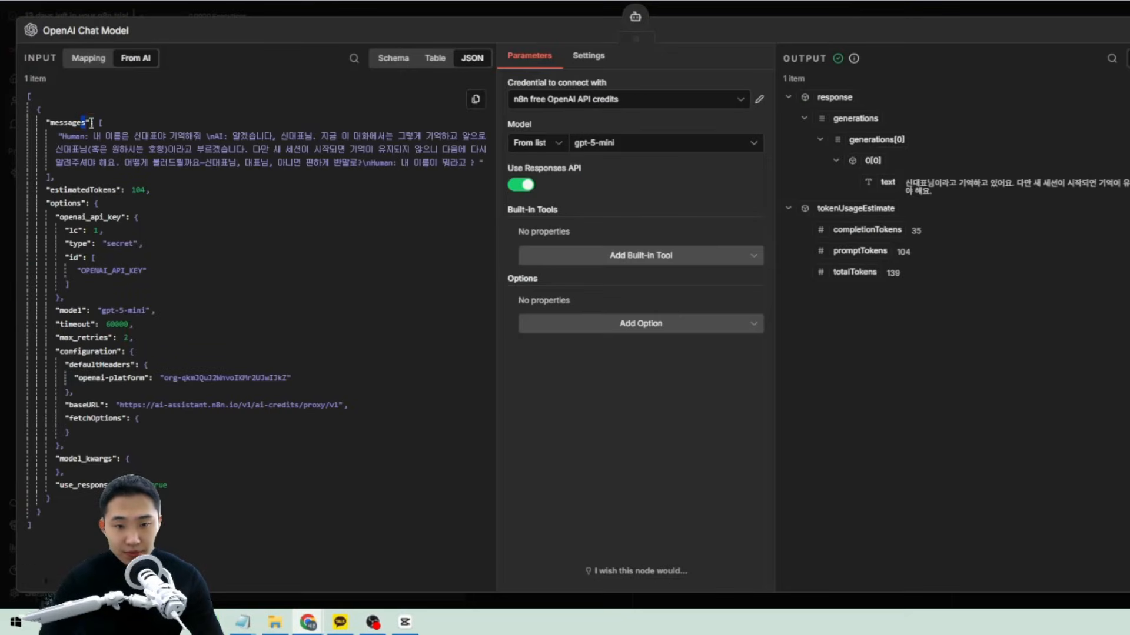
left_click_drag(91, 122, 57, 178)
left_click(473, 238)
key("Escape")
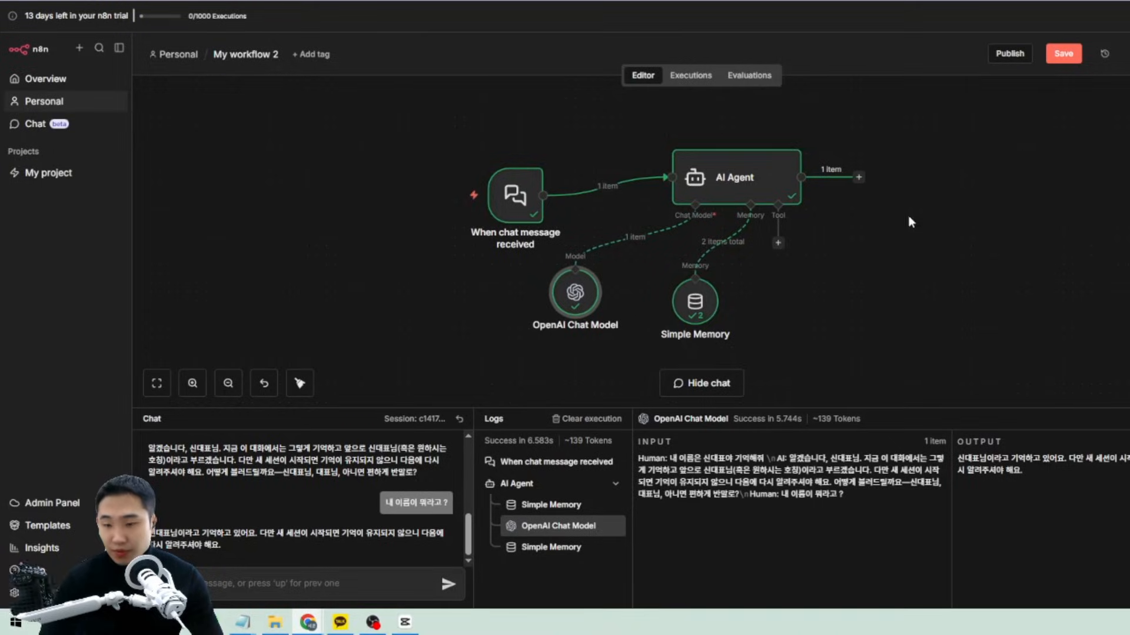
Review Simple Memory's stored chatHistory, then unlink it from the AI Agent's memory input.
double_click(709, 303)
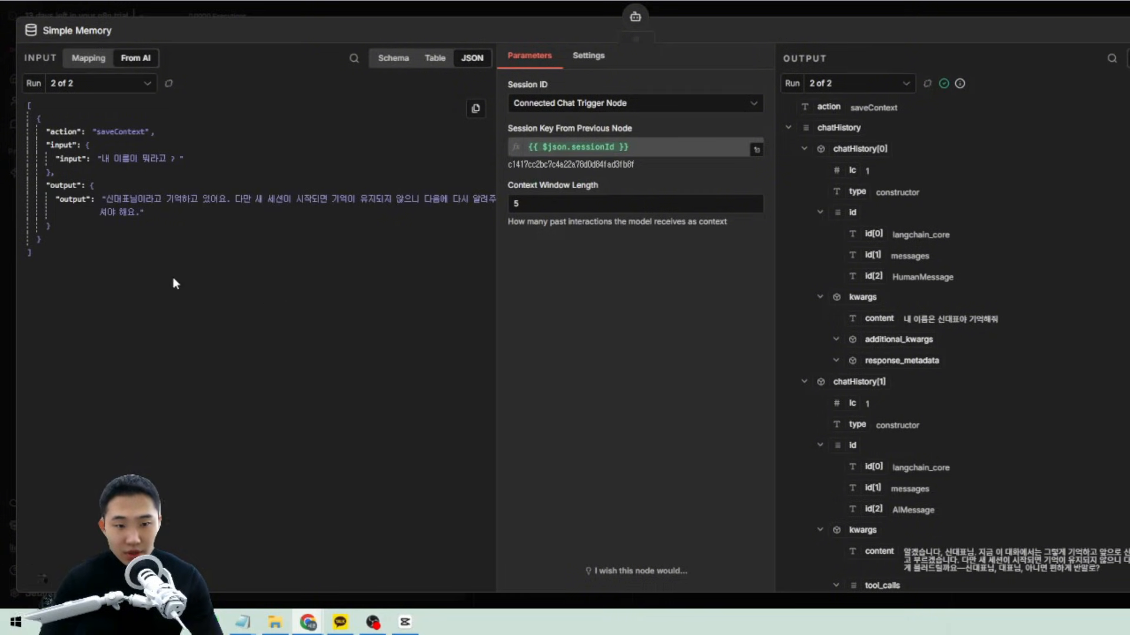
left_click_drag(85, 132, 57, 235)
left_click(699, 279)
scroll(934, 288, "down", 7)
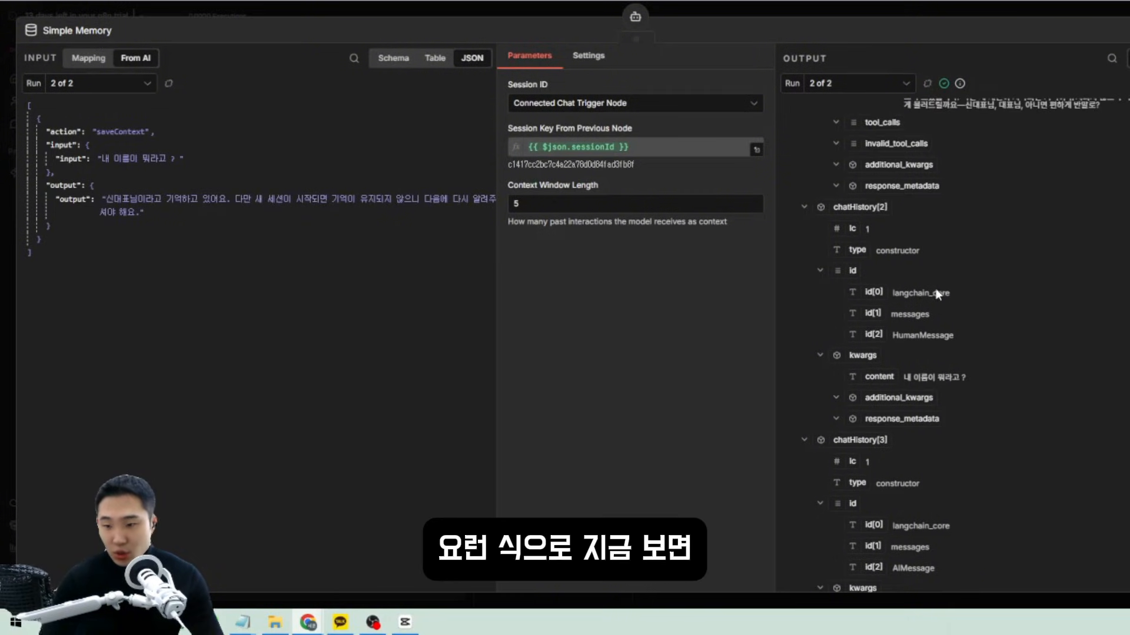
scroll(1014, 304, "up", 3)
left_click_drag(903, 285, 1124, 335)
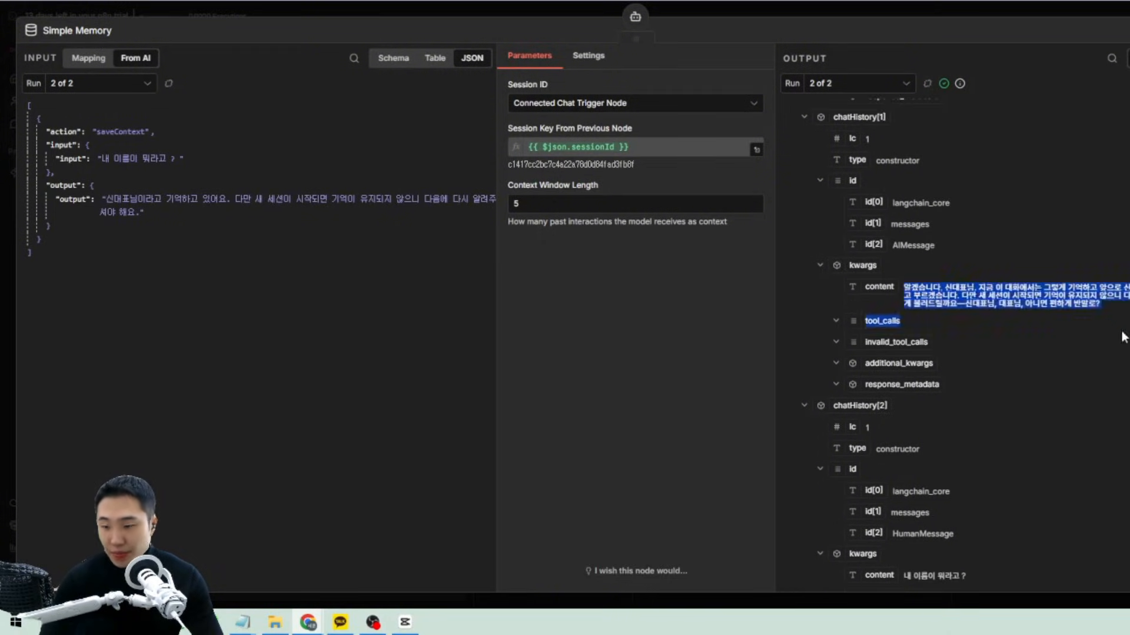
scroll(1115, 339, "down", 5)
left_click_drag(1109, 520, 931, 138)
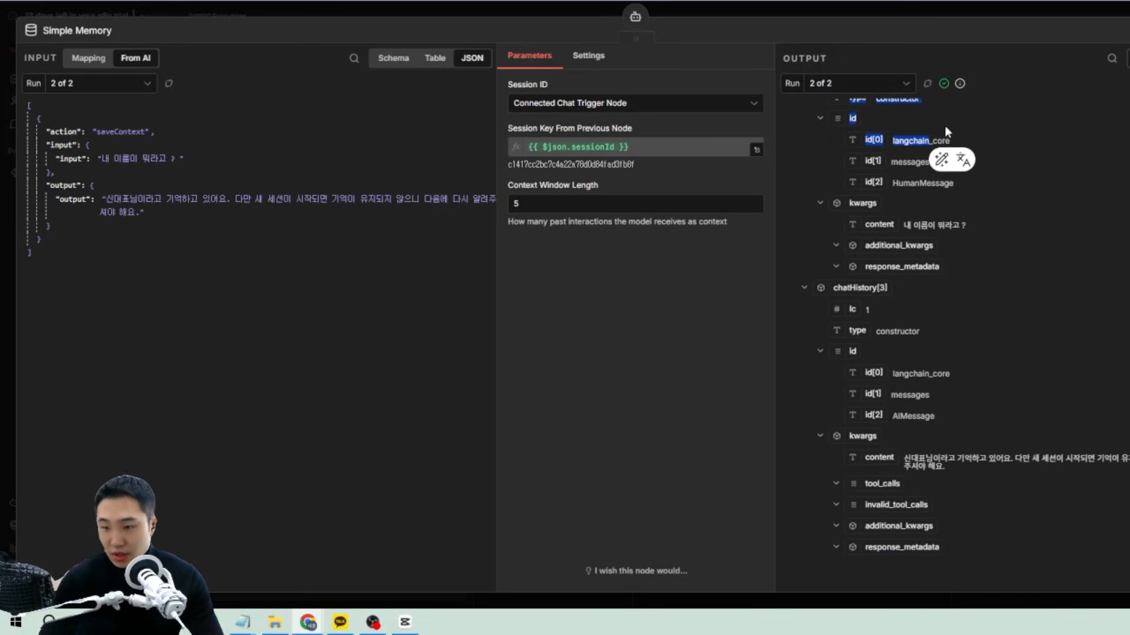
scroll(945, 129, "up", 4)
key("Escape")
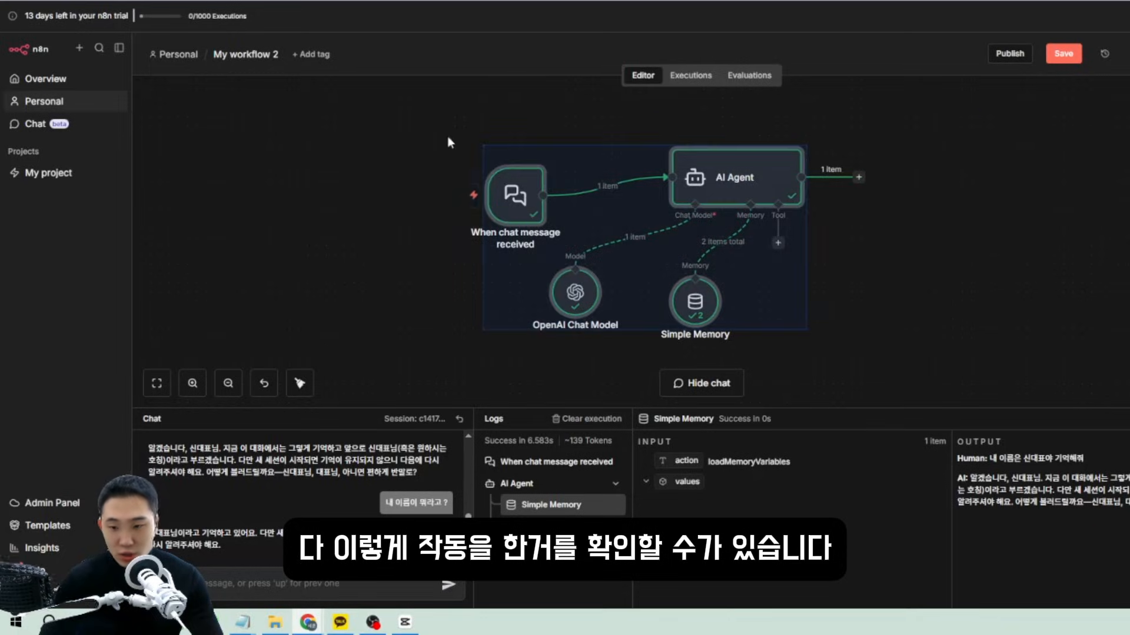
left_click_drag(429, 148, 474, 138)
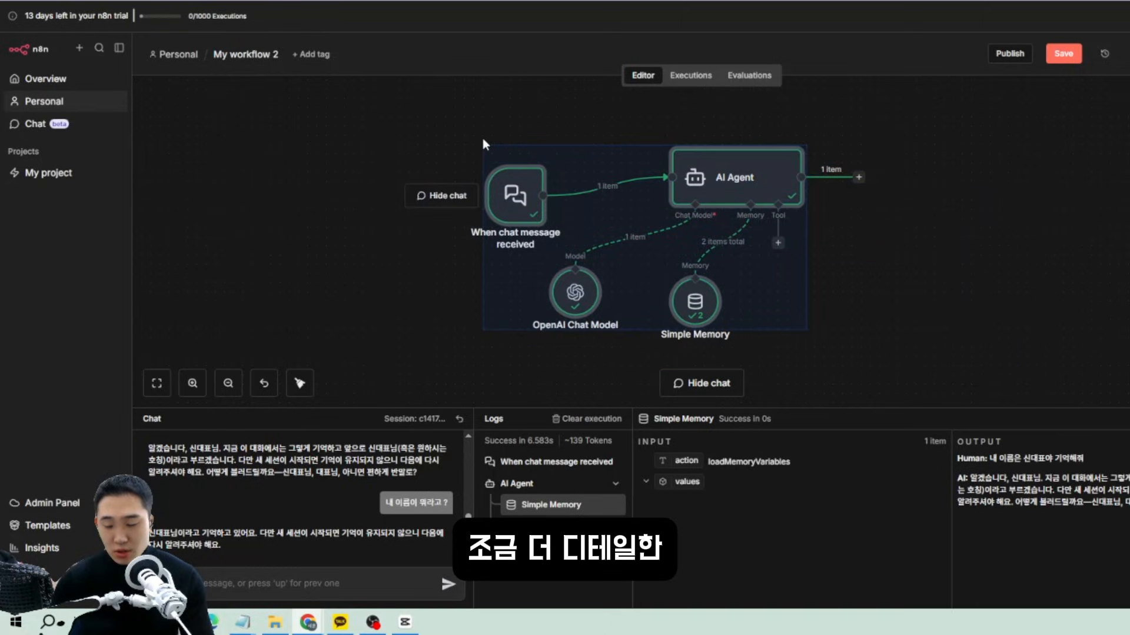
left_click(1063, 343)
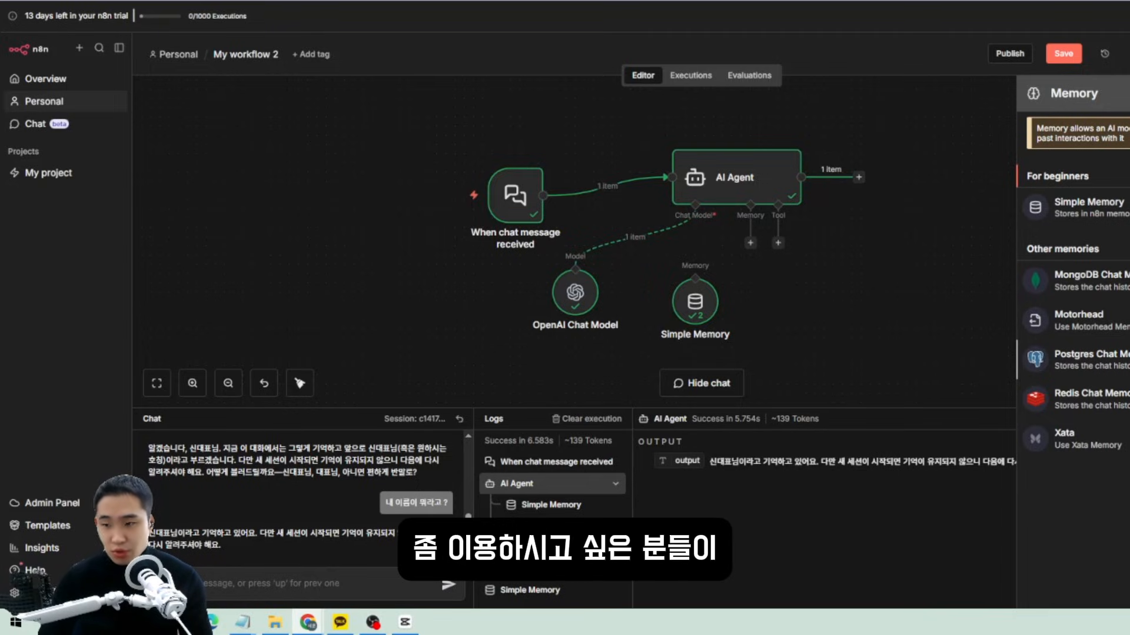
Reconnect Simple Memory to the AI Agent's memory input and open its settings.
left_click(828, 316)
left_click_drag(694, 272, 750, 243)
double_click(694, 301)
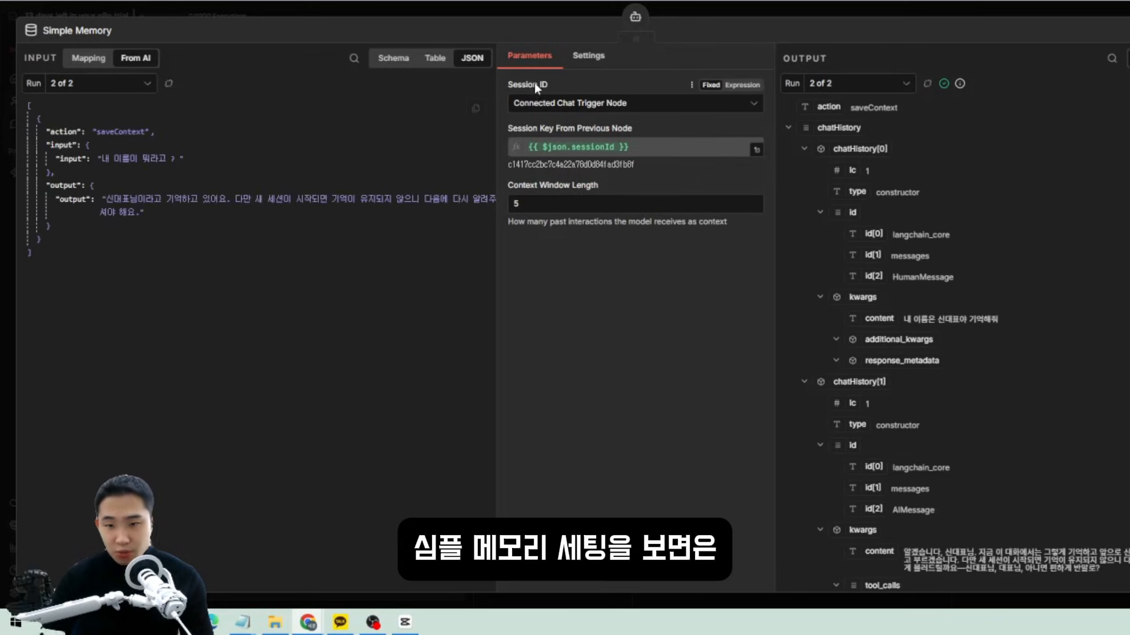
Try a Define below Session ID and examine the Context Window Length of 5.
left_click(616, 105)
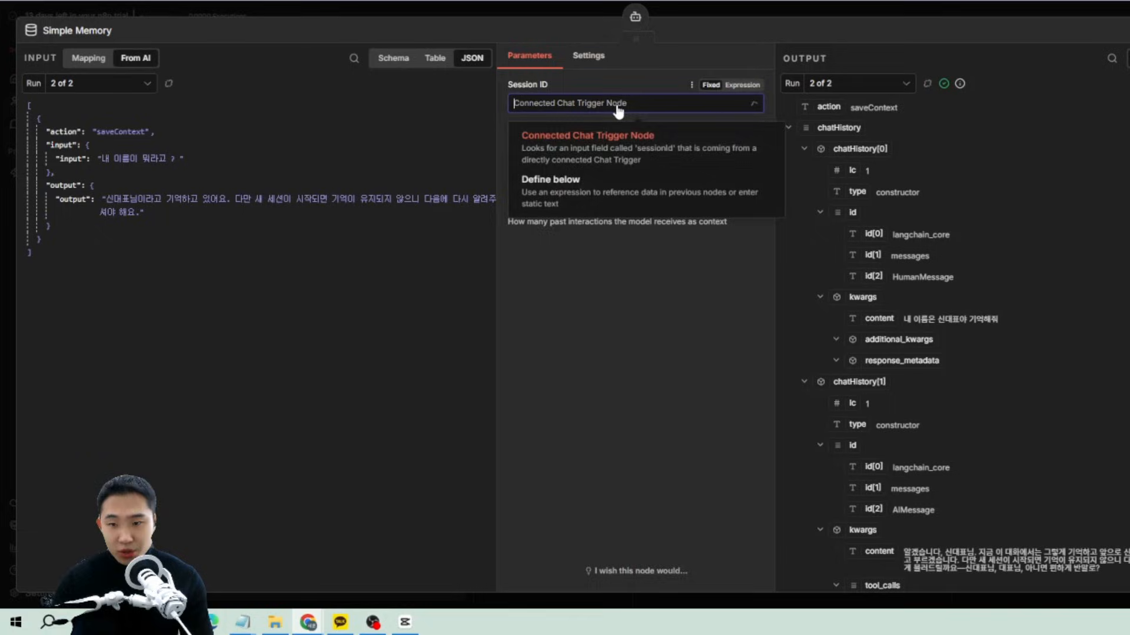
left_click(574, 195)
left_click(527, 148)
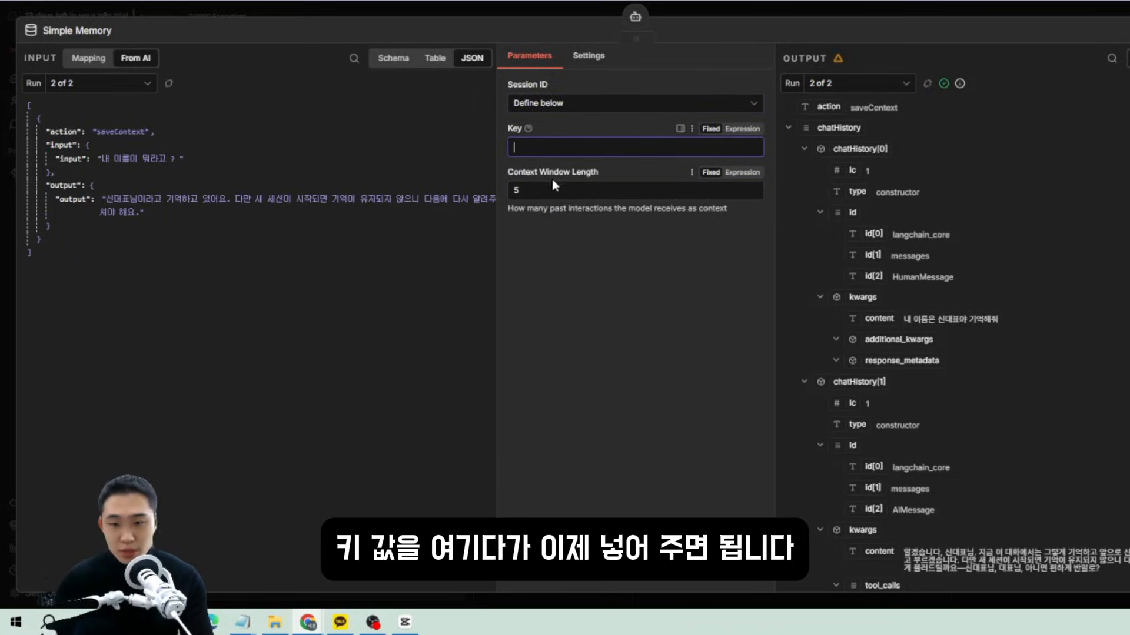
left_click(684, 256)
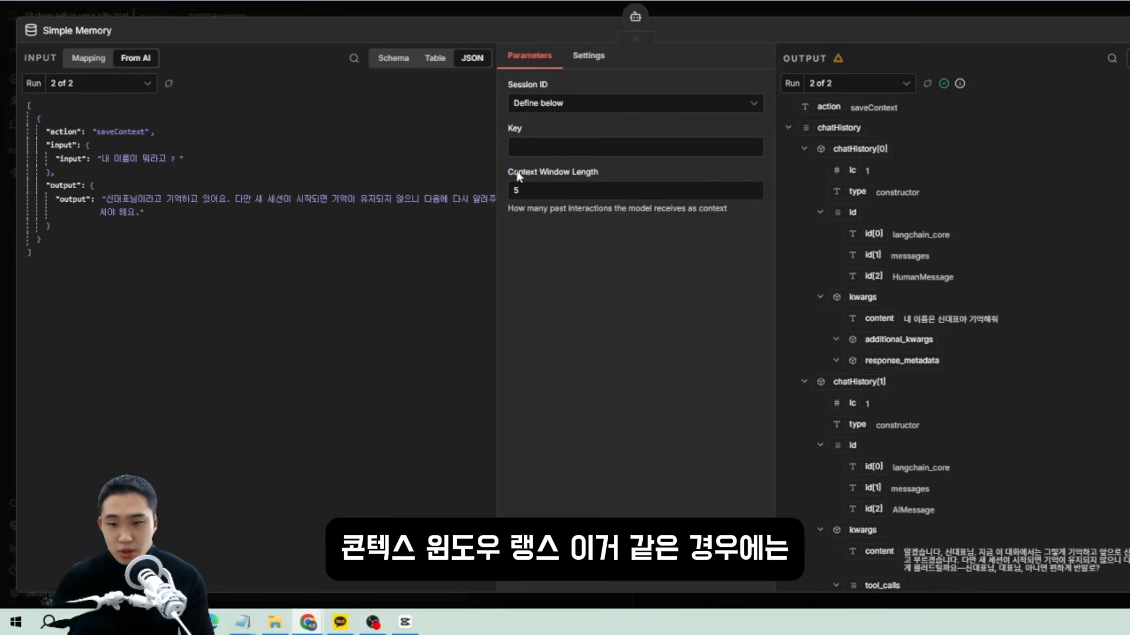
left_click_drag(509, 173, 601, 177)
left_click(631, 241)
double_click(521, 191)
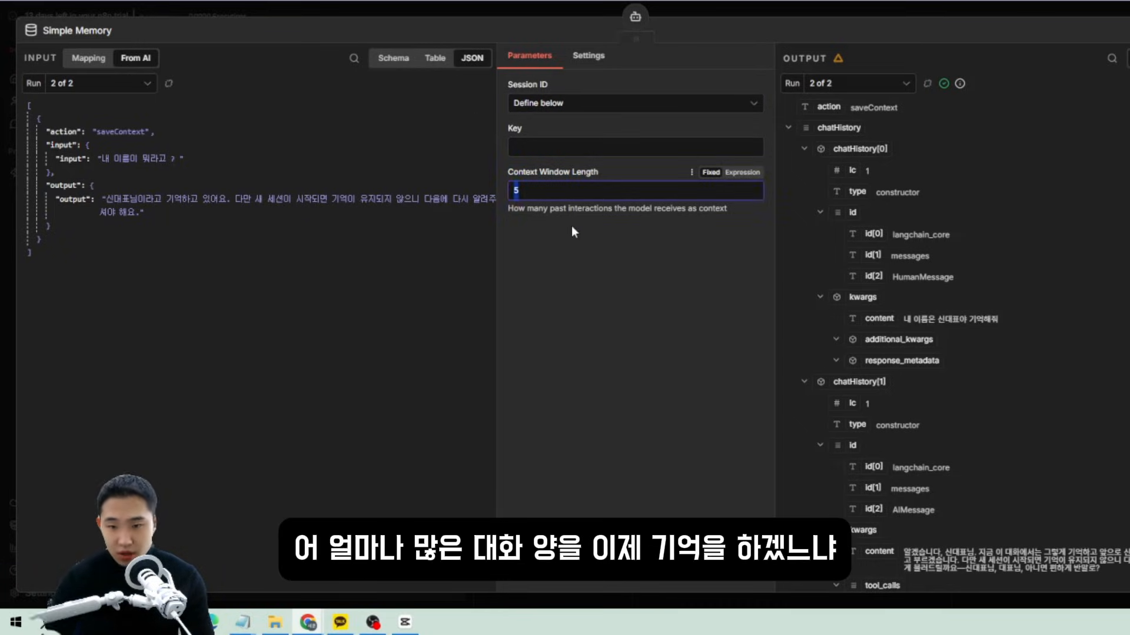
left_click(574, 228)
double_click(568, 186)
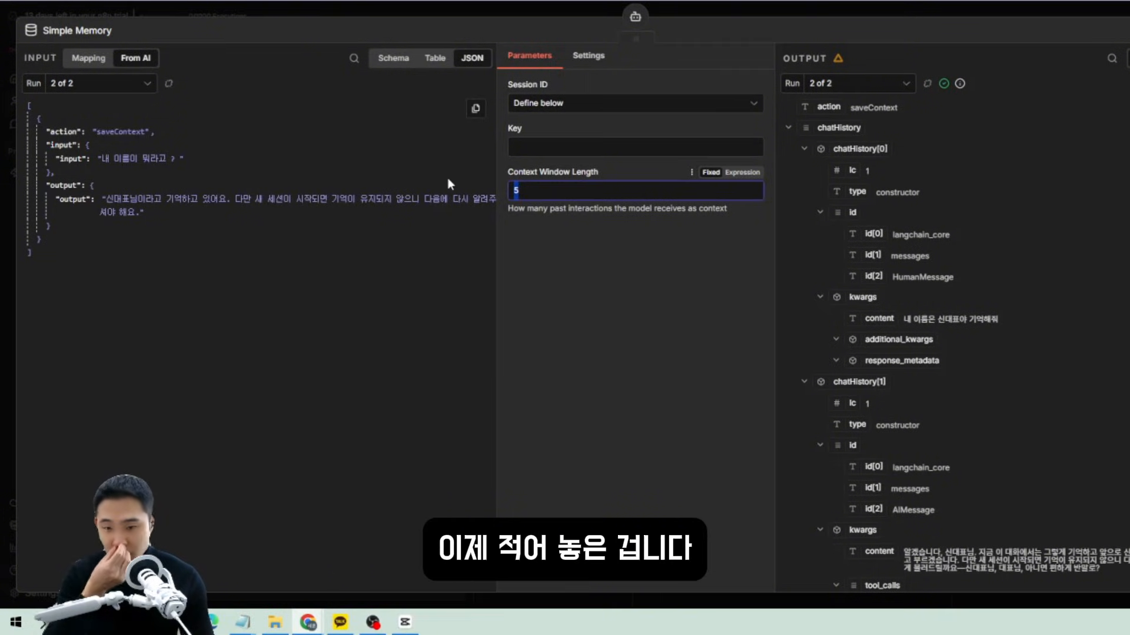
Set Session ID back to Connected Chat Trigger Node and check the evaluated key.
left_click(533, 103)
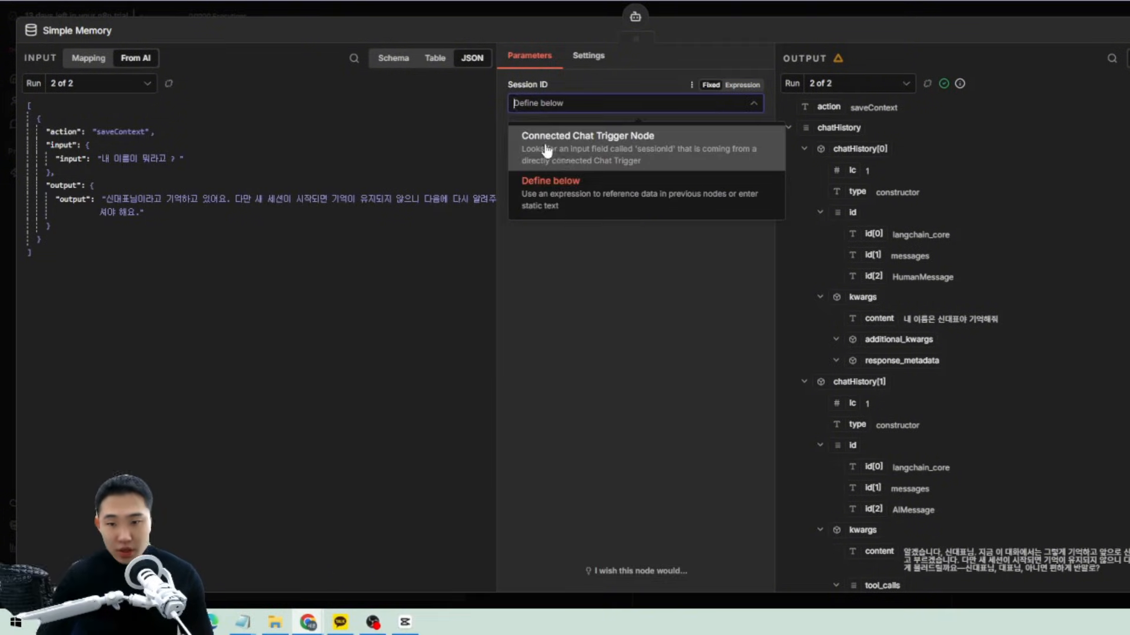
left_click(647, 152)
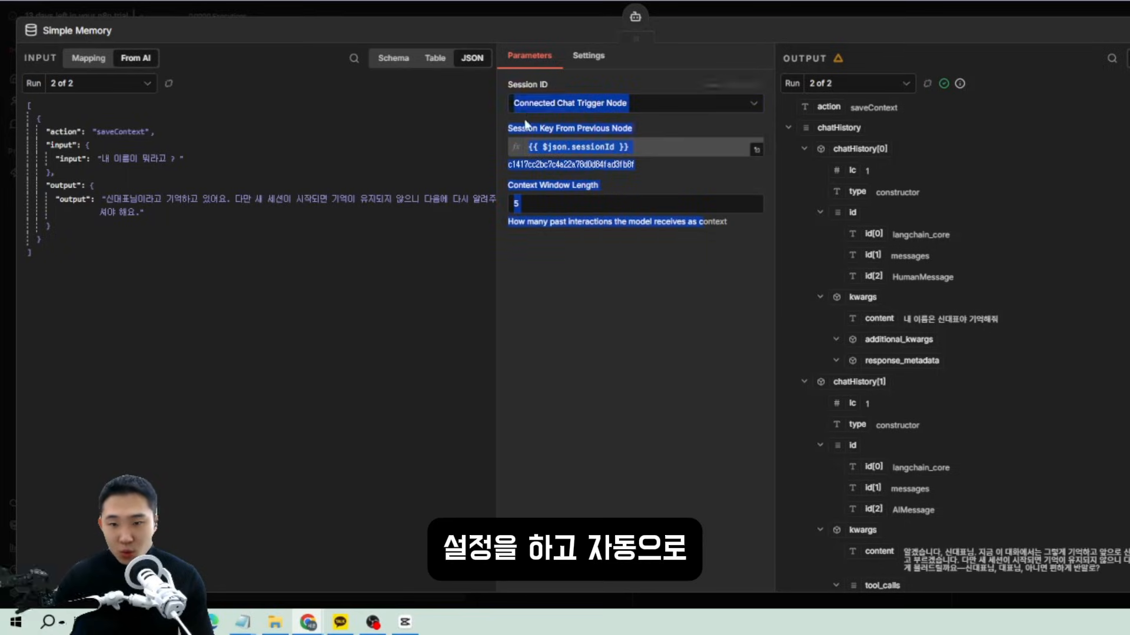
left_click(534, 150)
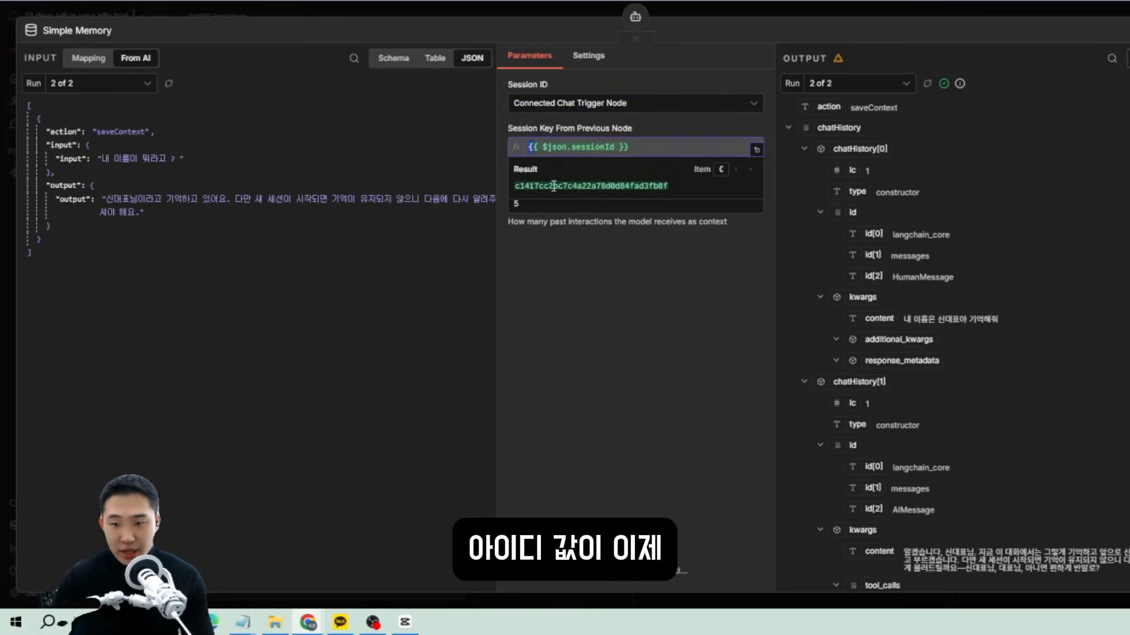
left_click(614, 274)
key("Escape")
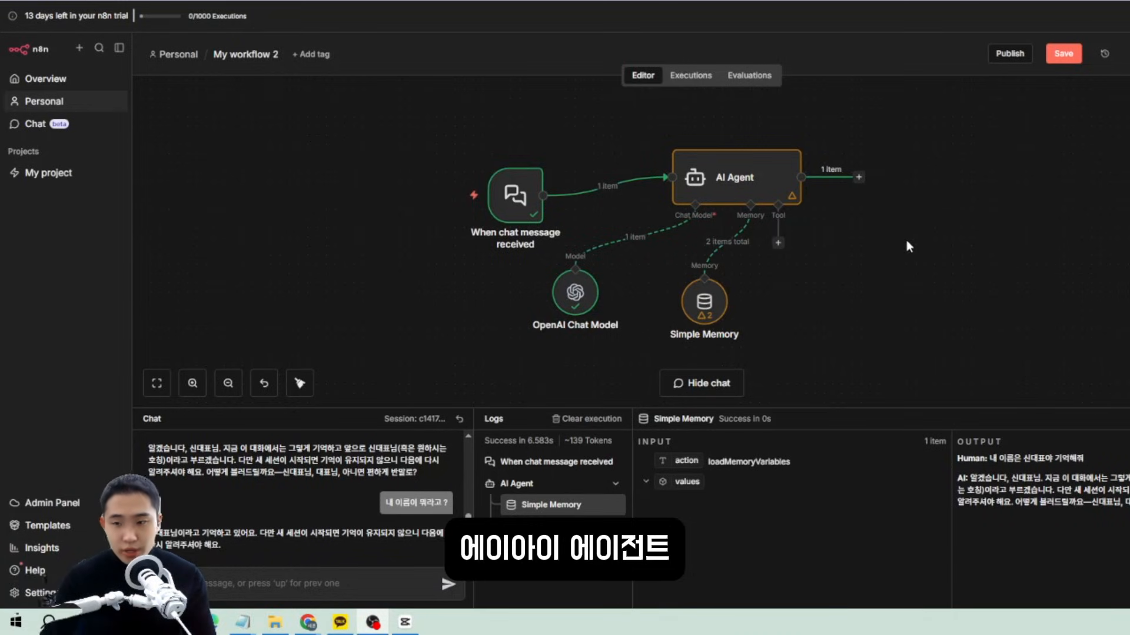
Open the AI Agent's settings and add a System Message option.
double_click(743, 191)
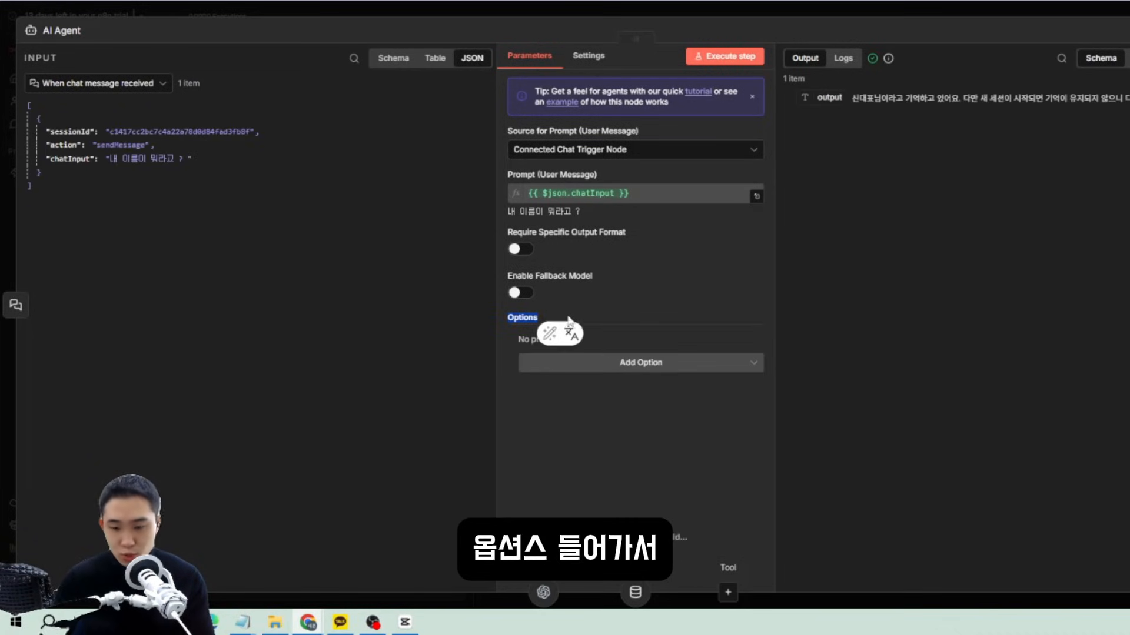
left_click(699, 371)
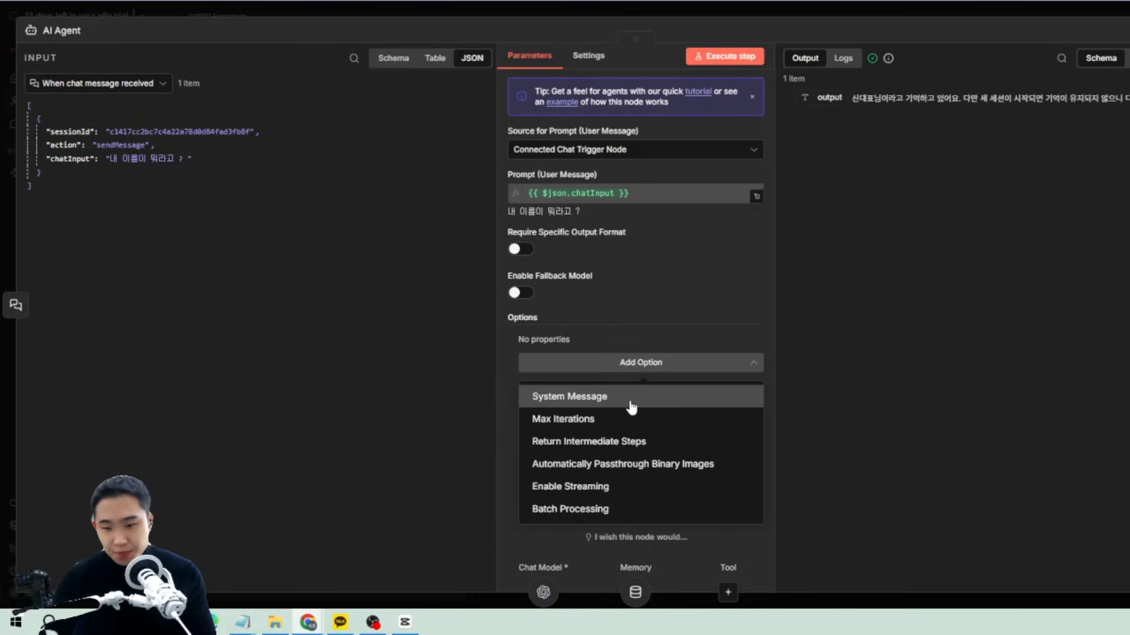
left_click(586, 406)
Add Max Iterations set to 3 and the Return Intermediate Steps option.
left_click(658, 370)
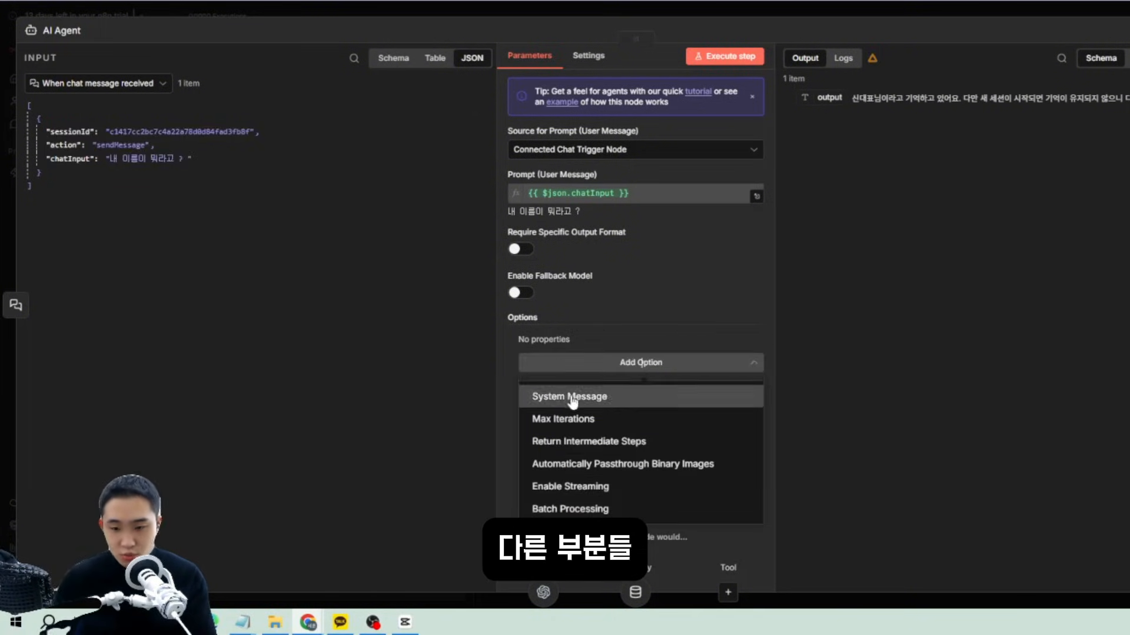
left_click(579, 420)
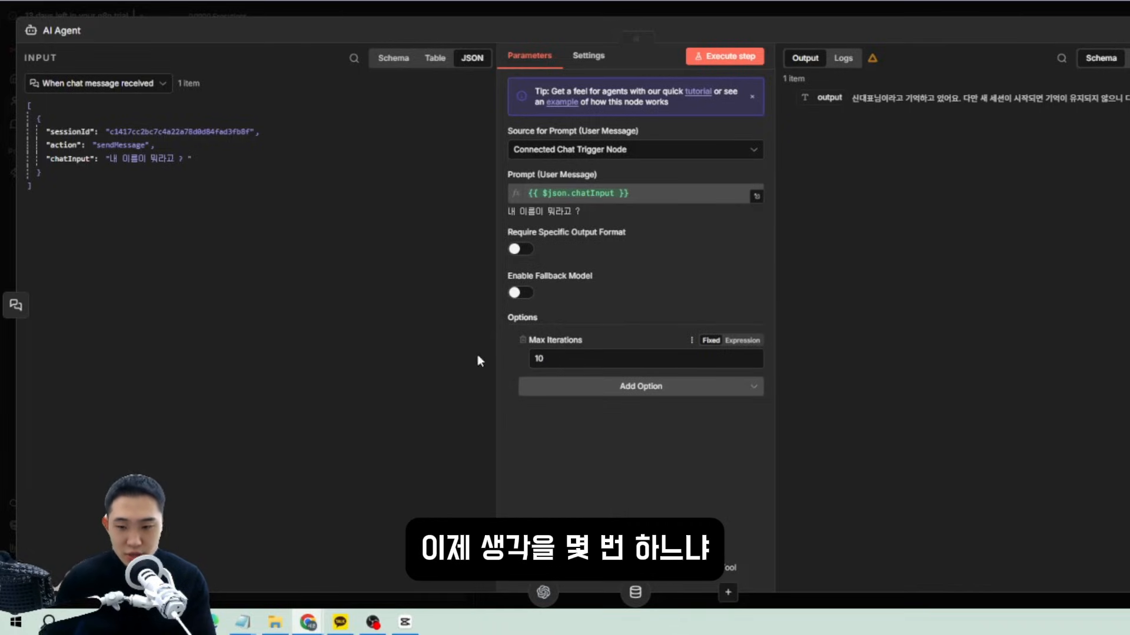
left_click(598, 357)
left_click(522, 356)
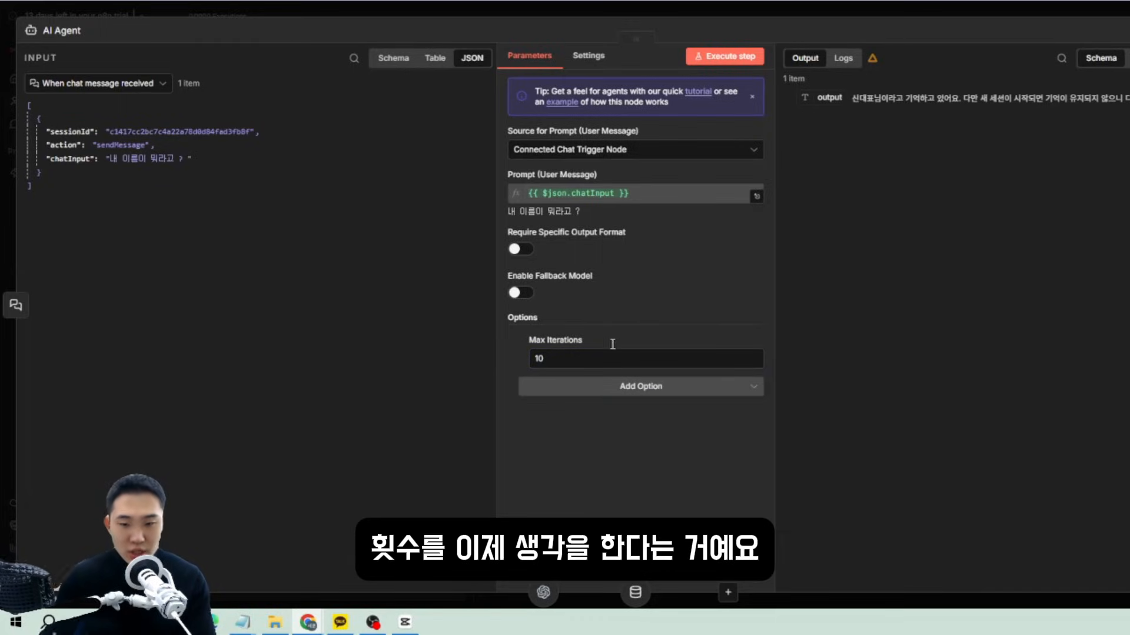
left_click(574, 356)
key("BackSpace")
key("BackSpace")
type("5")
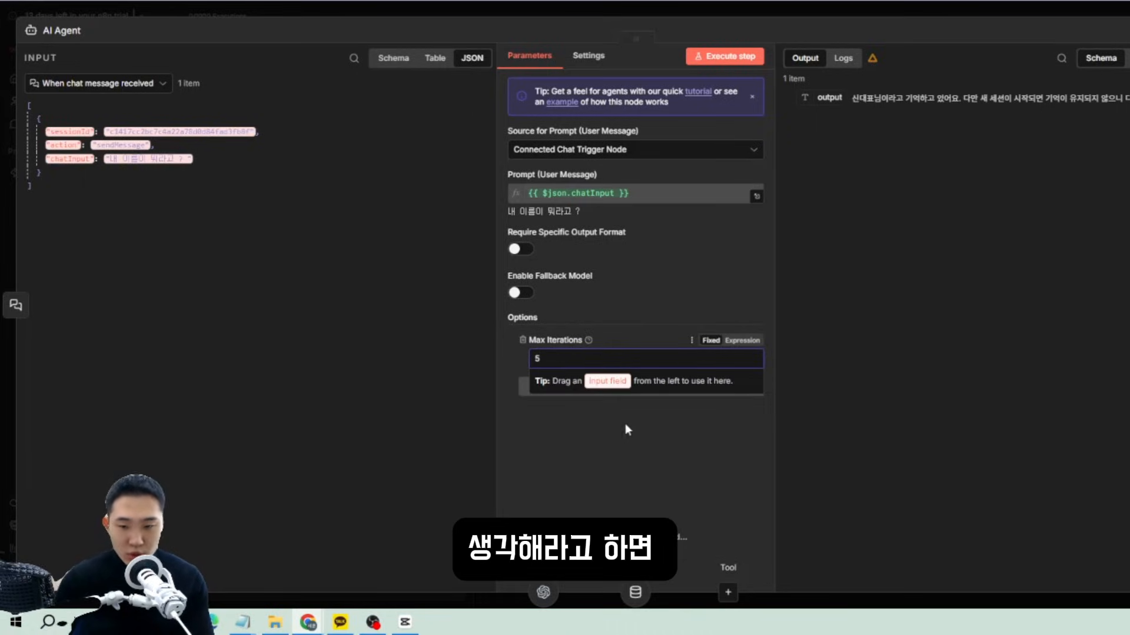
left_click(624, 424)
left_click(552, 362)
type("3")
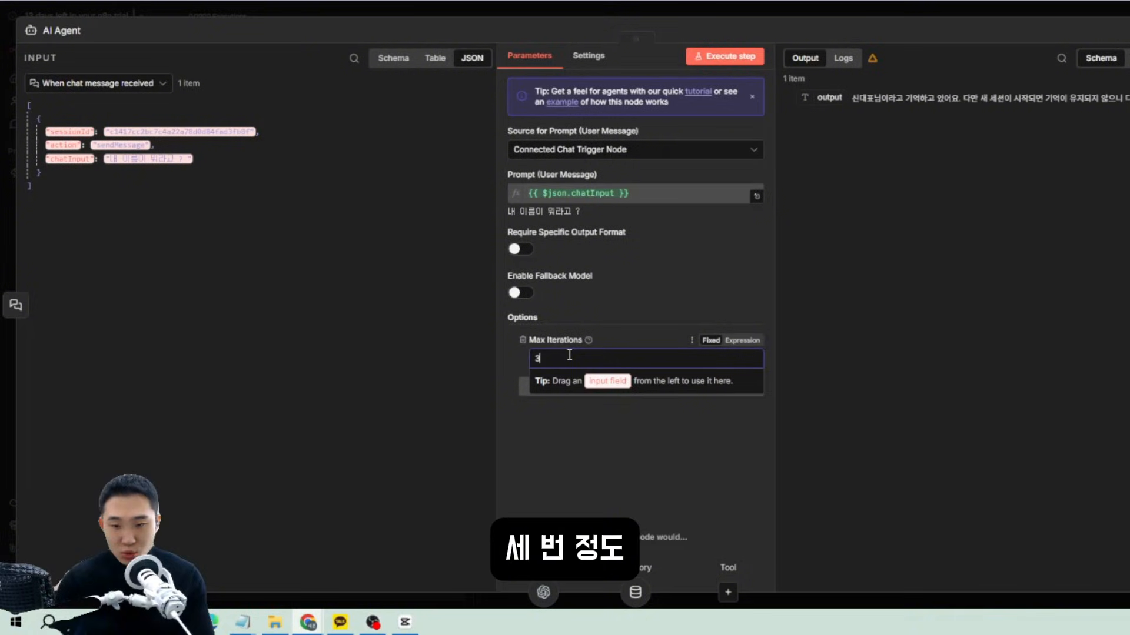
left_click(680, 434)
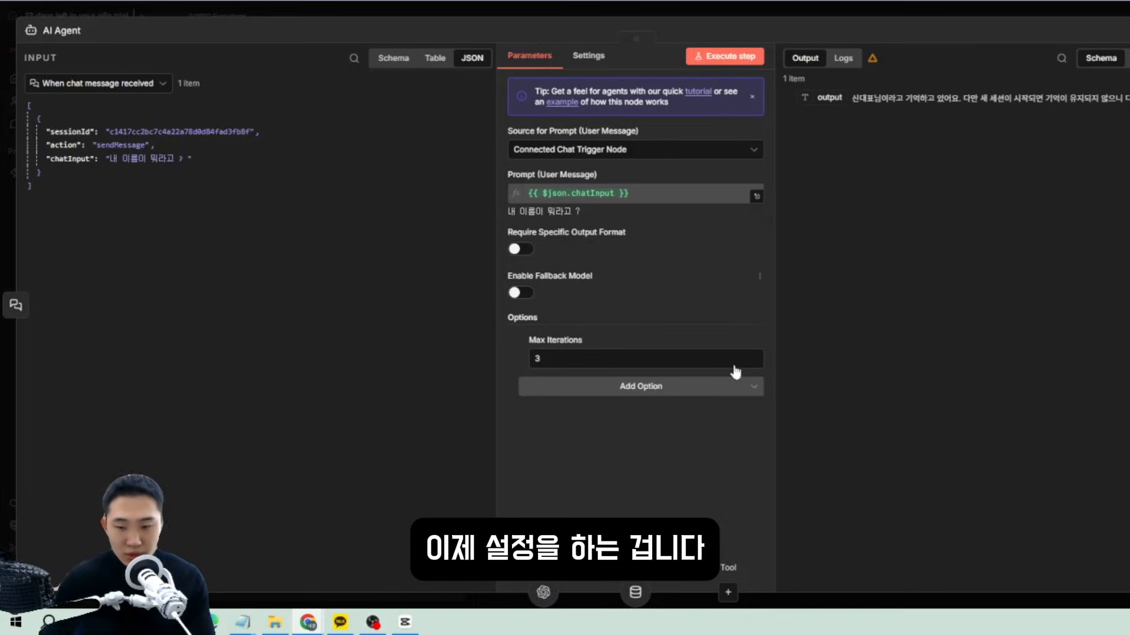
left_click(653, 390)
left_click(589, 443)
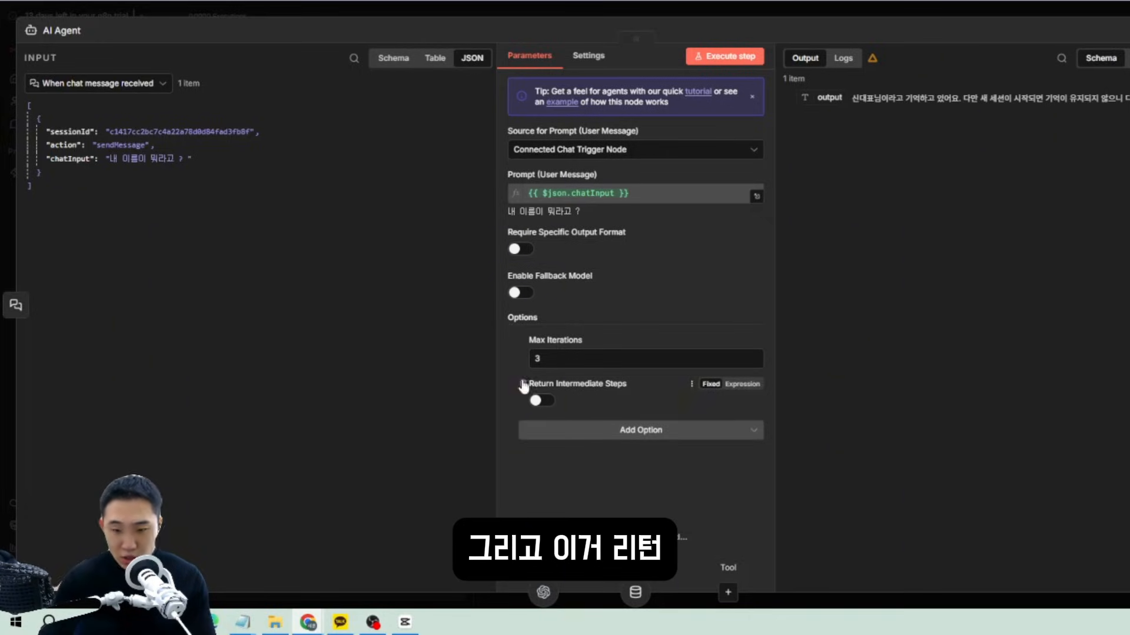
Try the Return Intermediate Steps and Automatically Passthrough Binary Images options, then remove both.
left_click(548, 400)
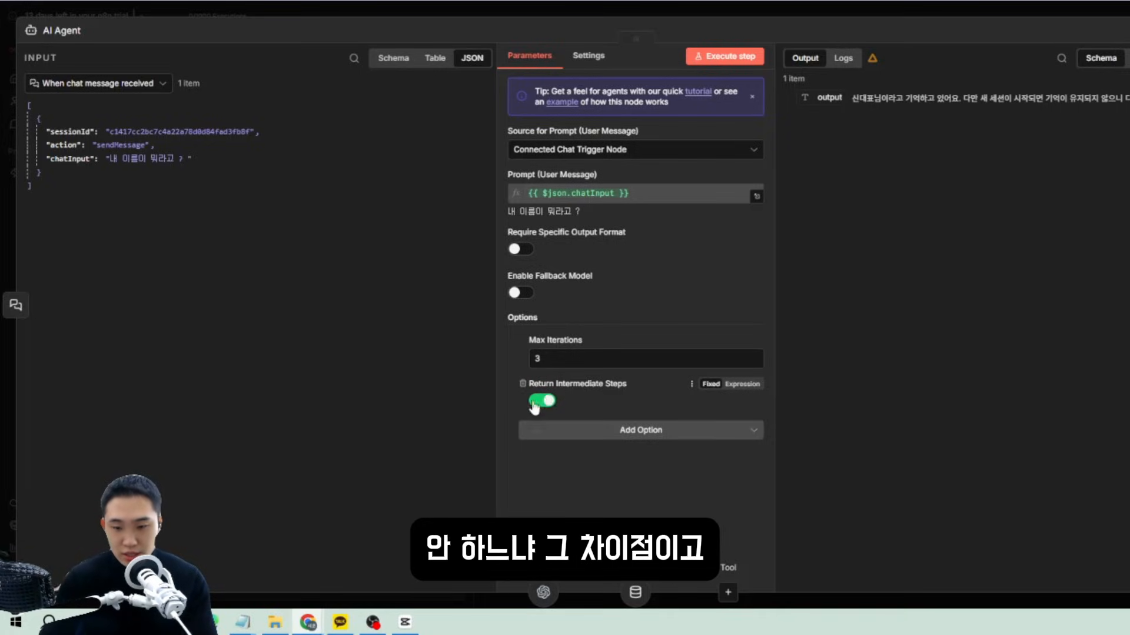
left_click(522, 384)
left_click(591, 388)
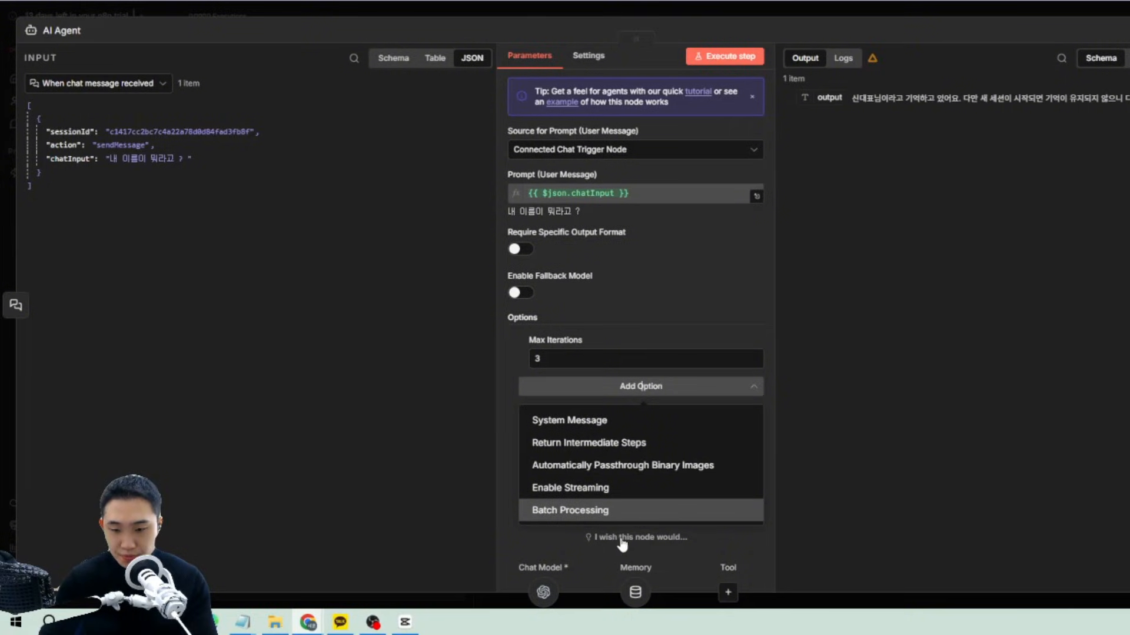
left_click(606, 466)
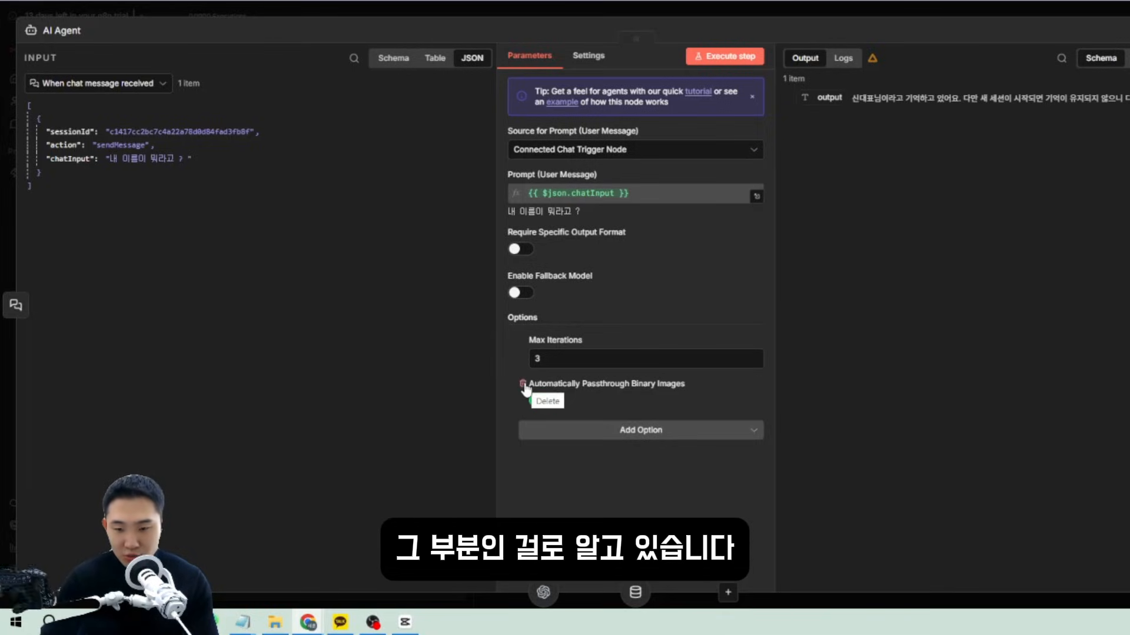
left_click(523, 384)
Add the Batch Processing option with a Batch Size of 2.
left_click(556, 387)
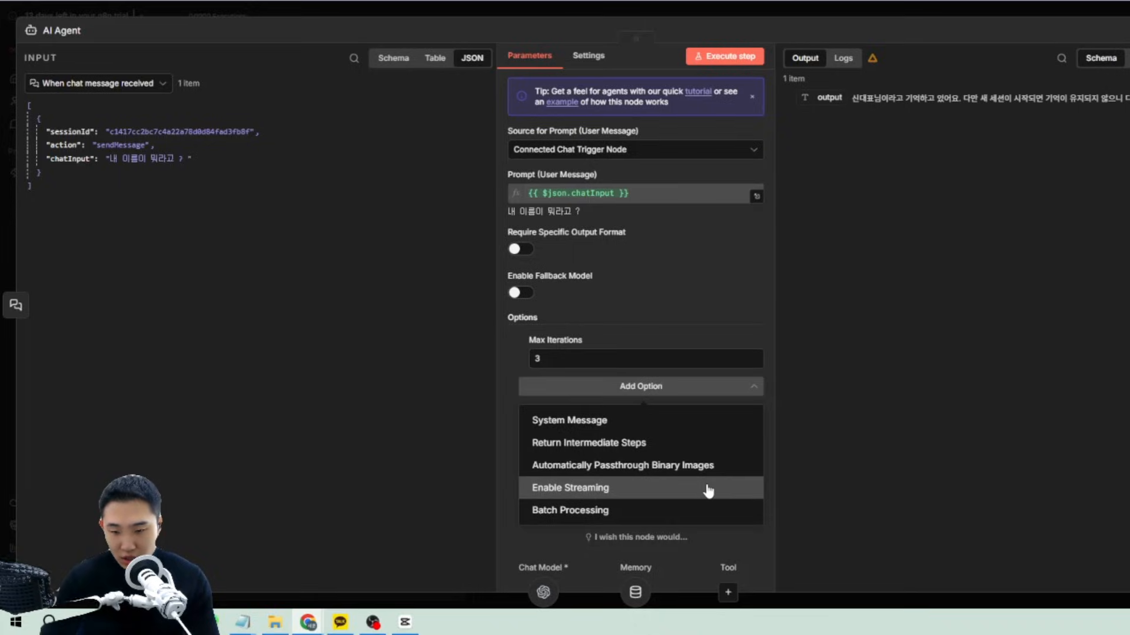
left_click(617, 511)
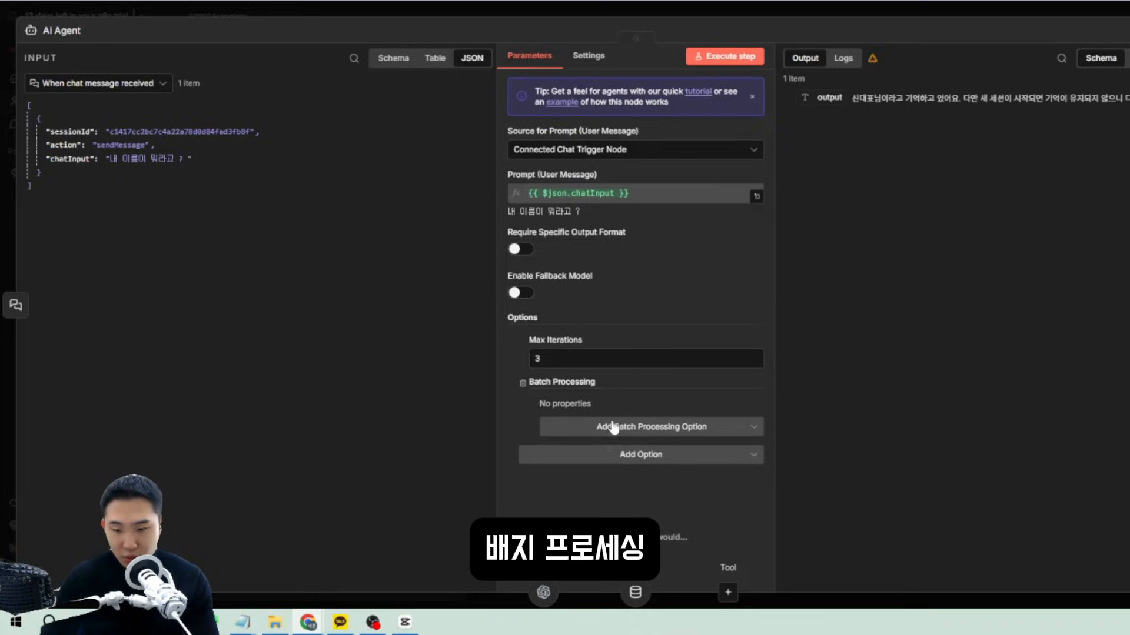
left_click(588, 431)
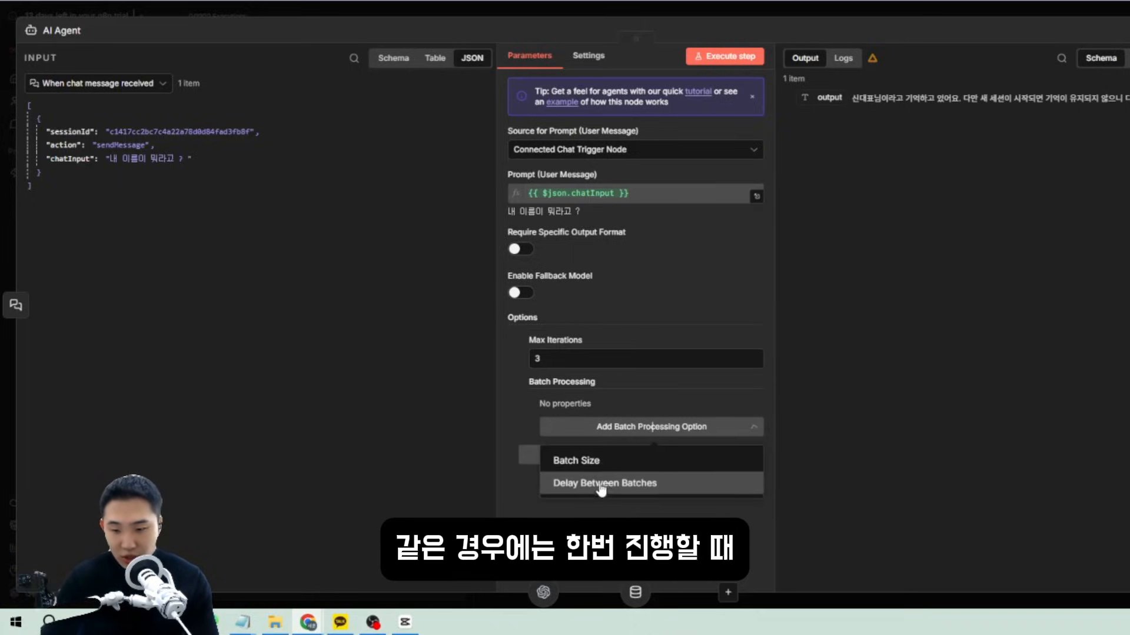
left_click(590, 464)
left_click_drag(574, 423, 517, 422)
left_click(179, 212)
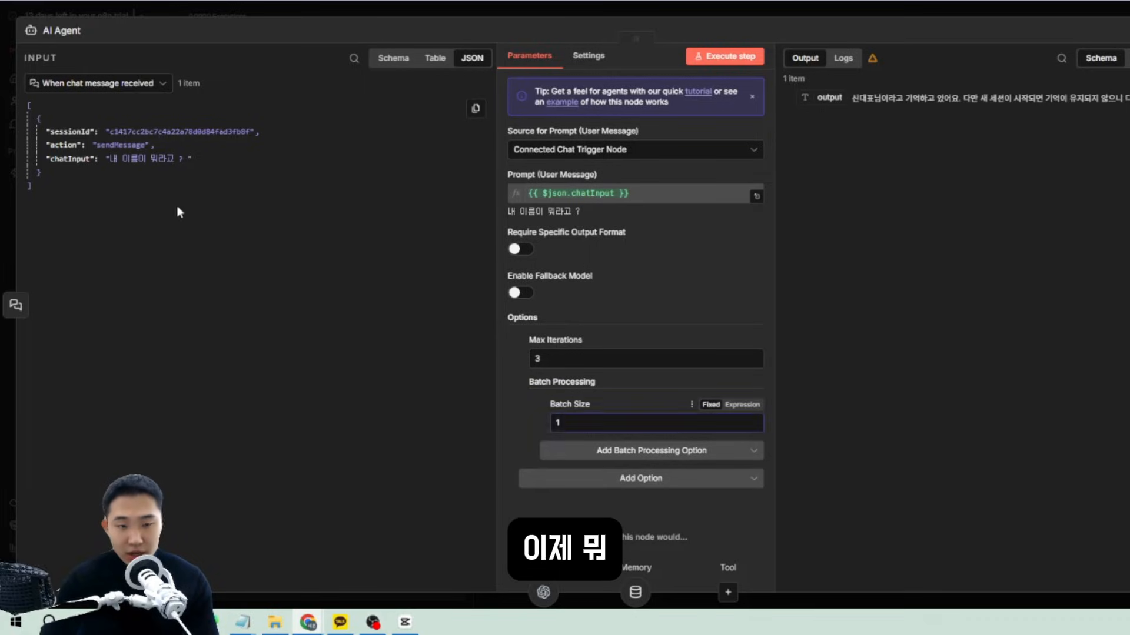
left_click_drag(317, 215, 141, 189)
left_click(600, 423)
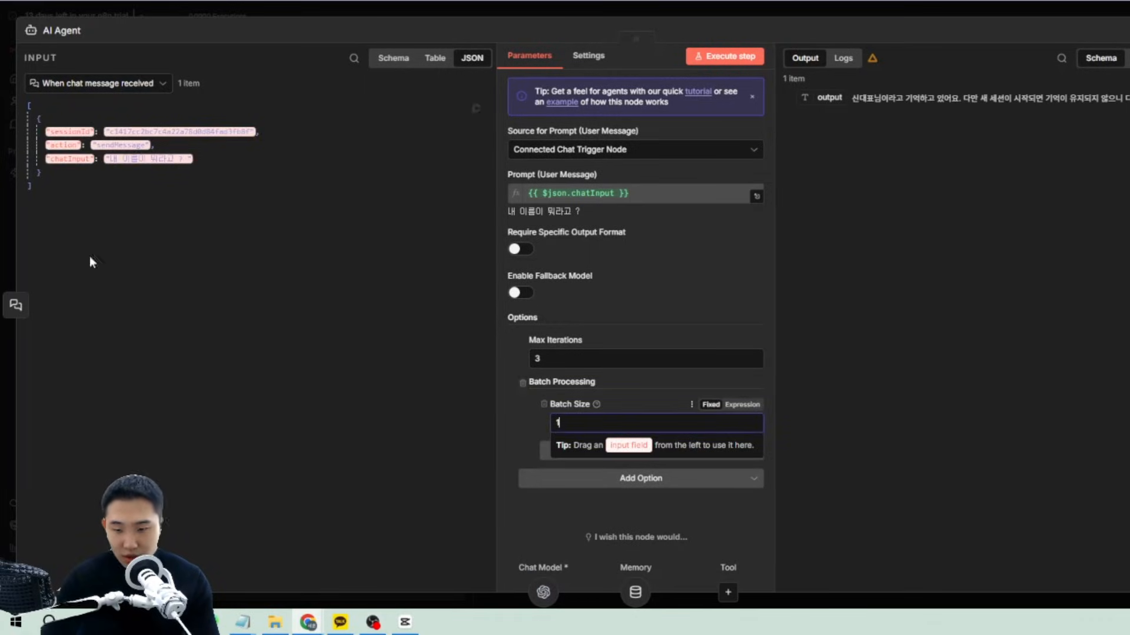
left_click(808, 418)
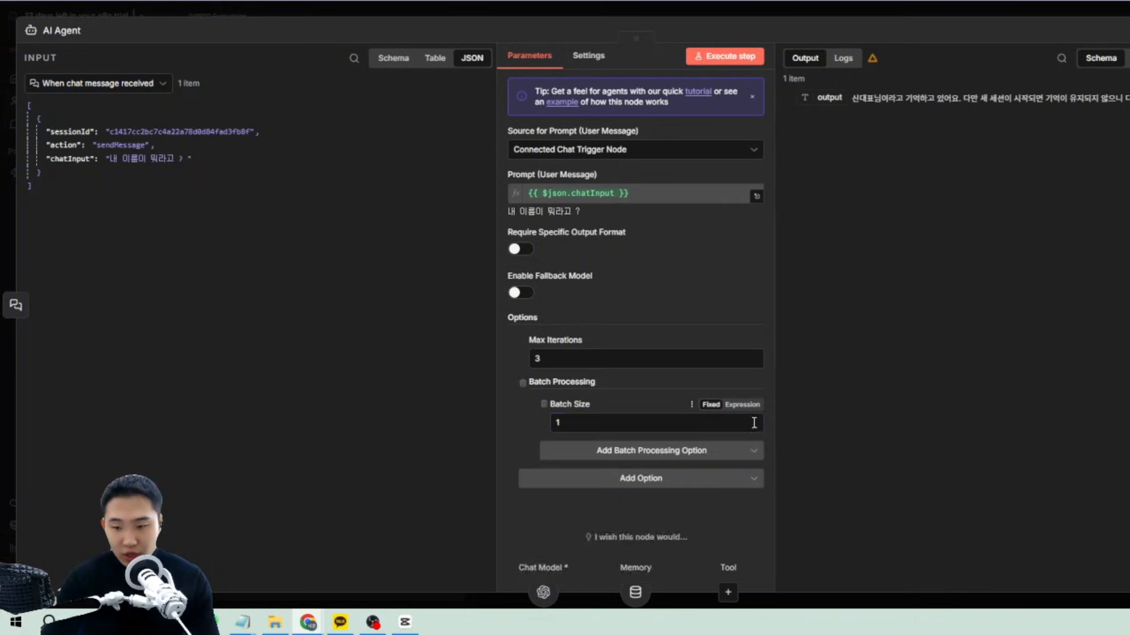
left_click(734, 425)
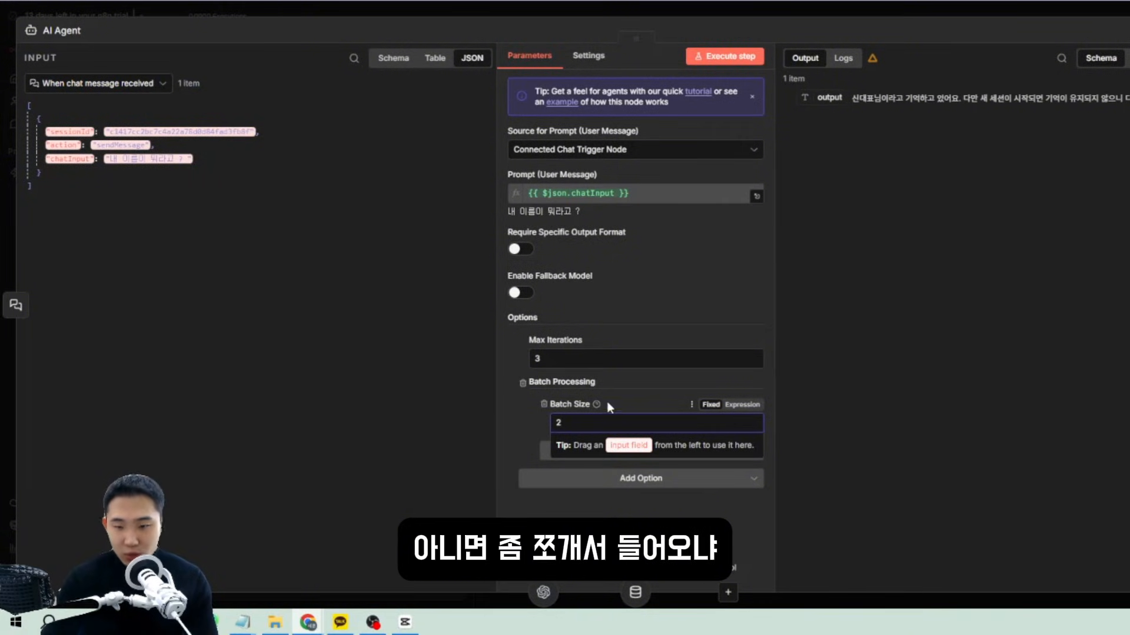
left_click(189, 331)
Clear the Batch Size value and delete the Batch Processing option.
left_click(588, 425)
key("BackSpace")
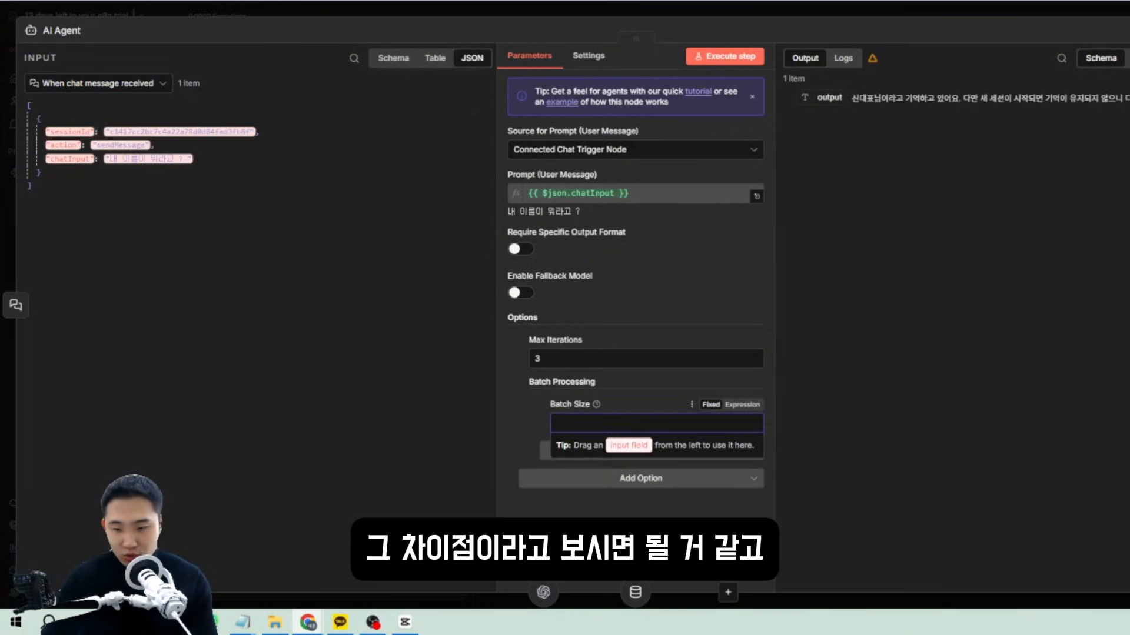
left_click(535, 384)
left_click(523, 383)
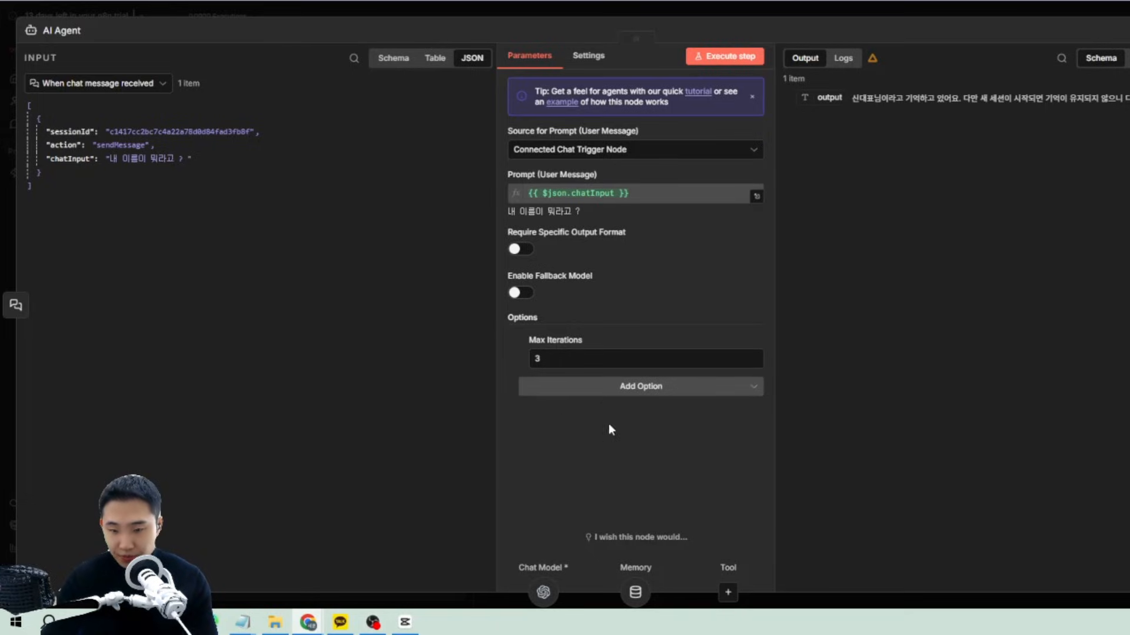
Add Enable Streaming, then delete it along with the Max Iterations option.
left_click(612, 385)
left_click(612, 489)
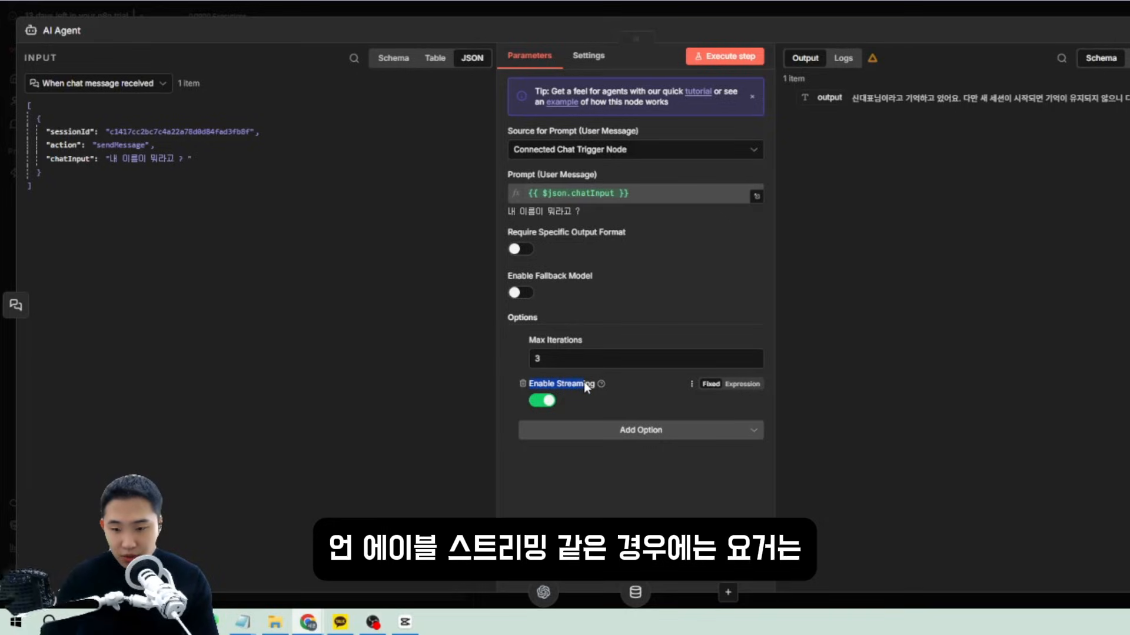
left_click(653, 406)
left_click_drag(697, 459, 475, 333)
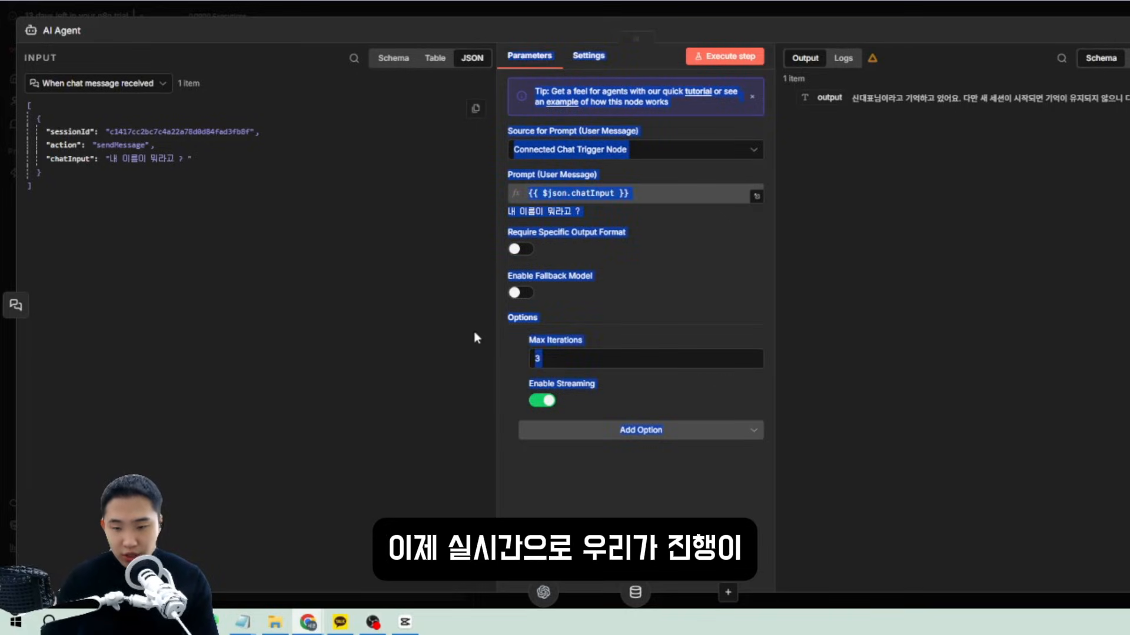
left_click(649, 393)
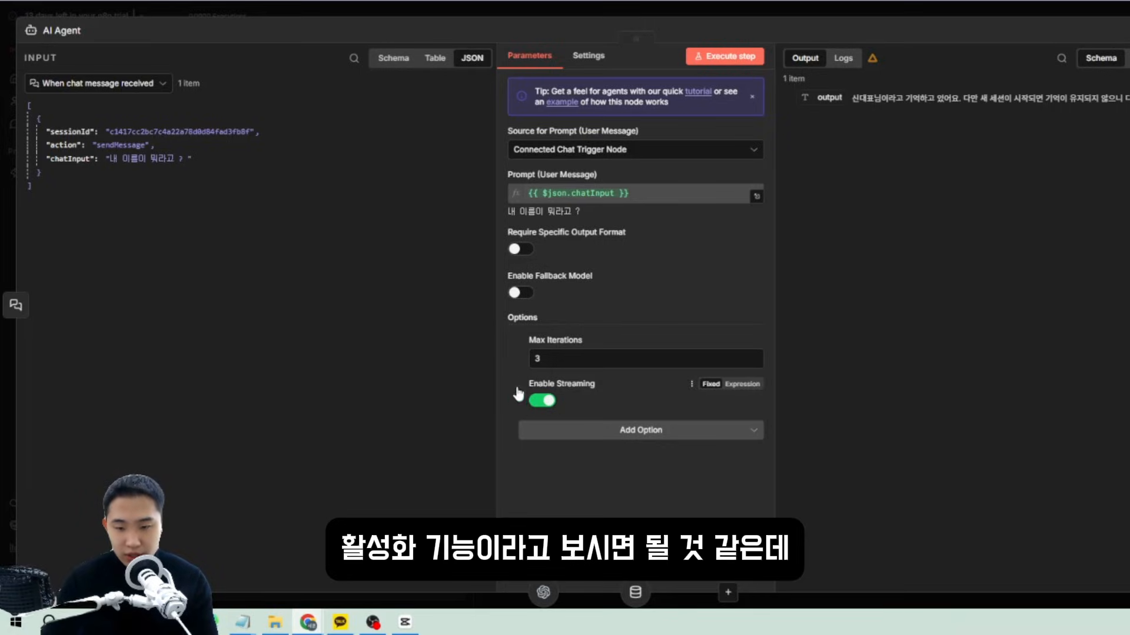
left_click(518, 389)
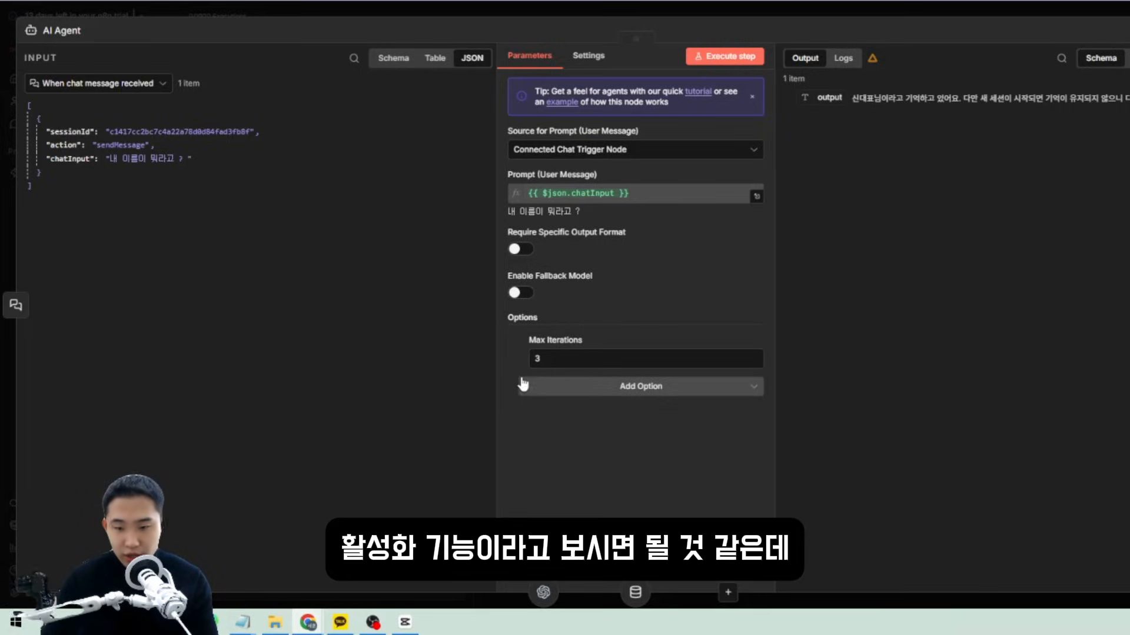
left_click(521, 341)
Add the System Message option to the AI Agent and erase its default text.
left_click(613, 365)
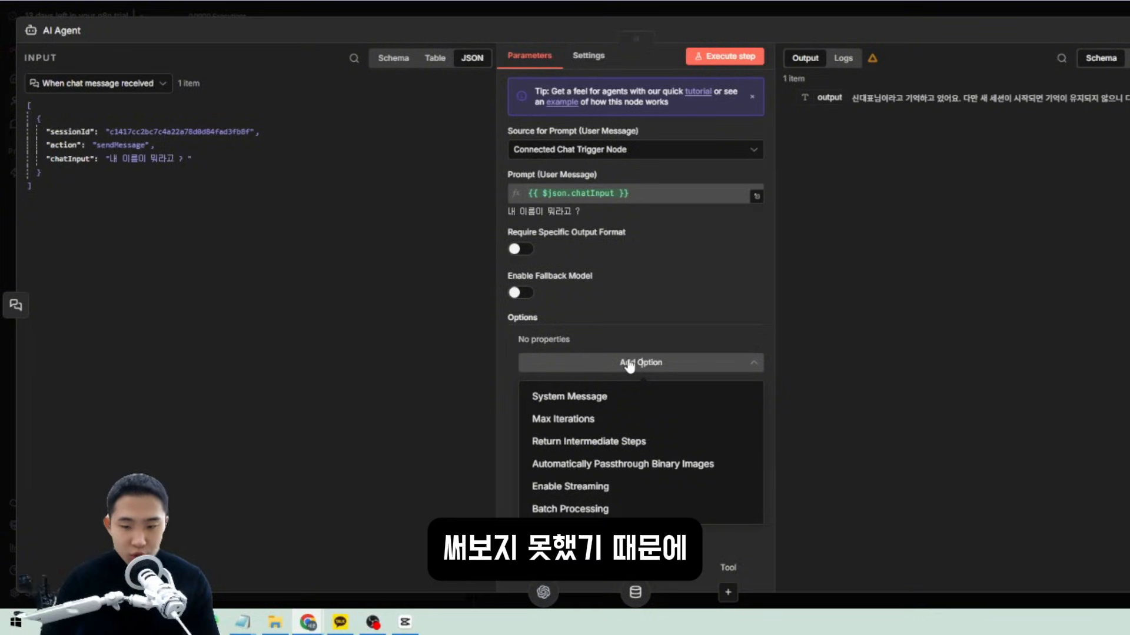
left_click(627, 400)
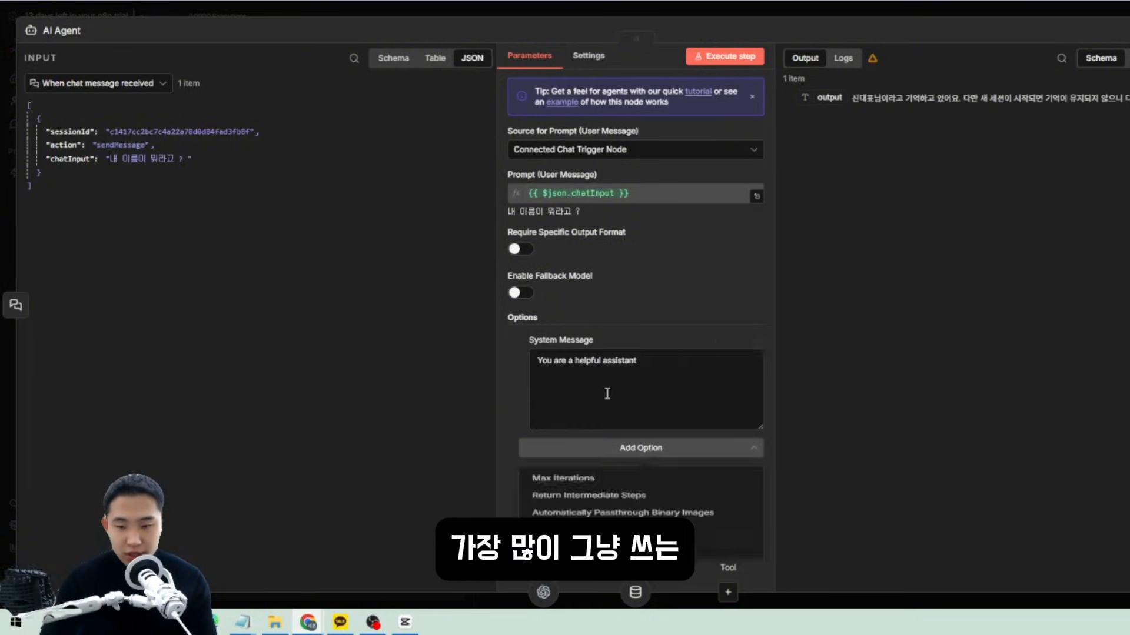
left_click_drag(677, 386, 491, 365)
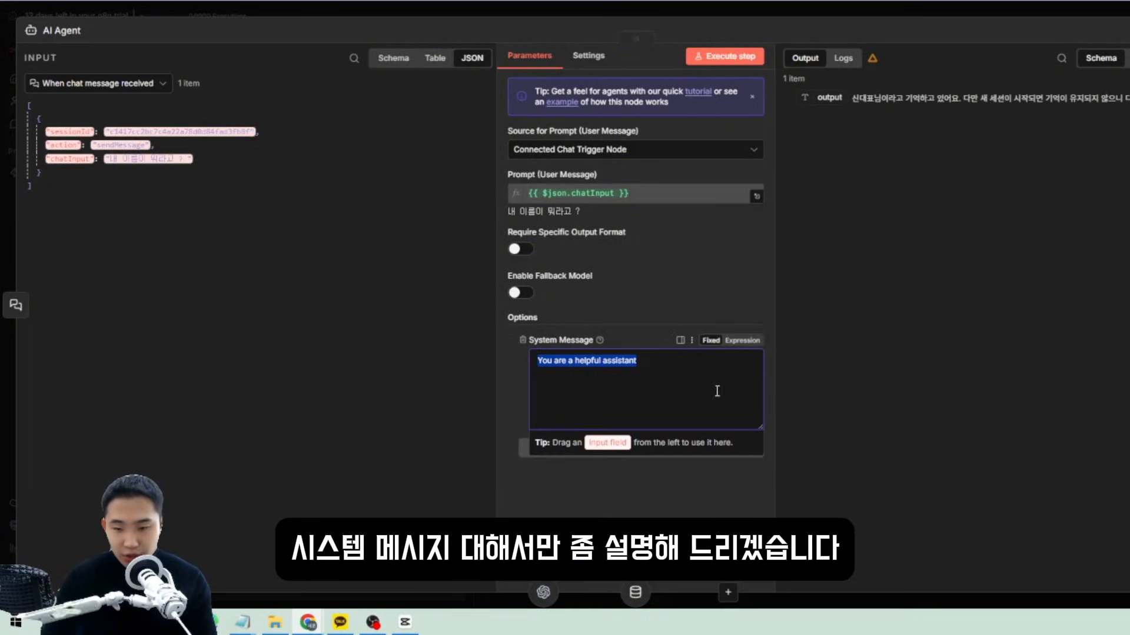
left_click_drag(717, 391, 525, 380)
key("BackSpace")
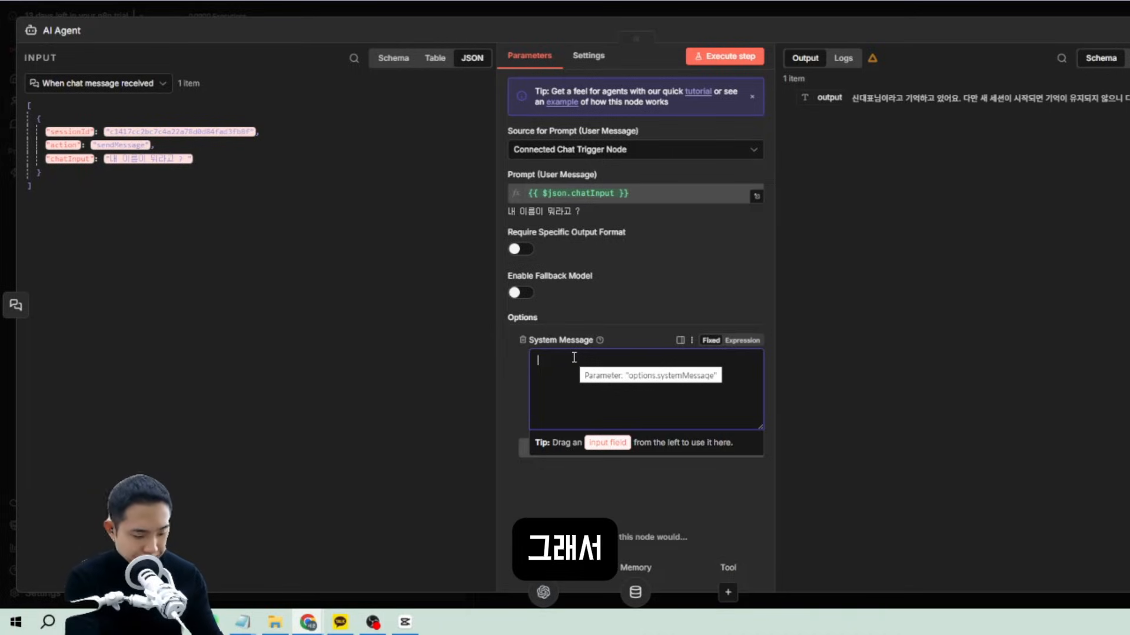
Write a system message casting the agent as my personal schedule secretary who ends answers with 대표님.
type("너는 나만")
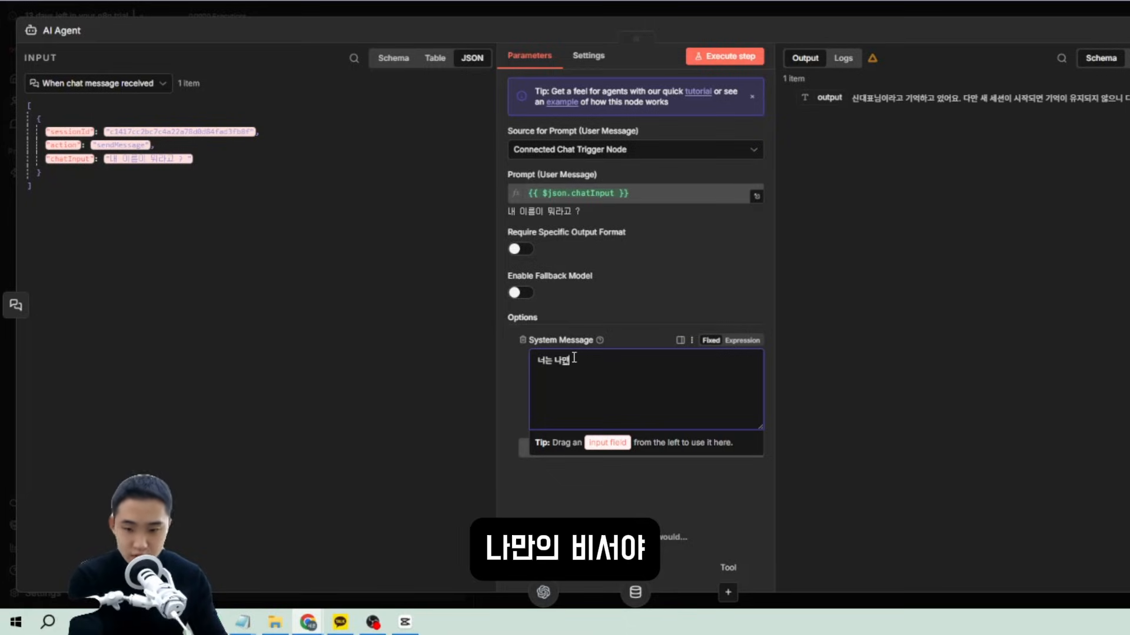
type("의 비서야 내")
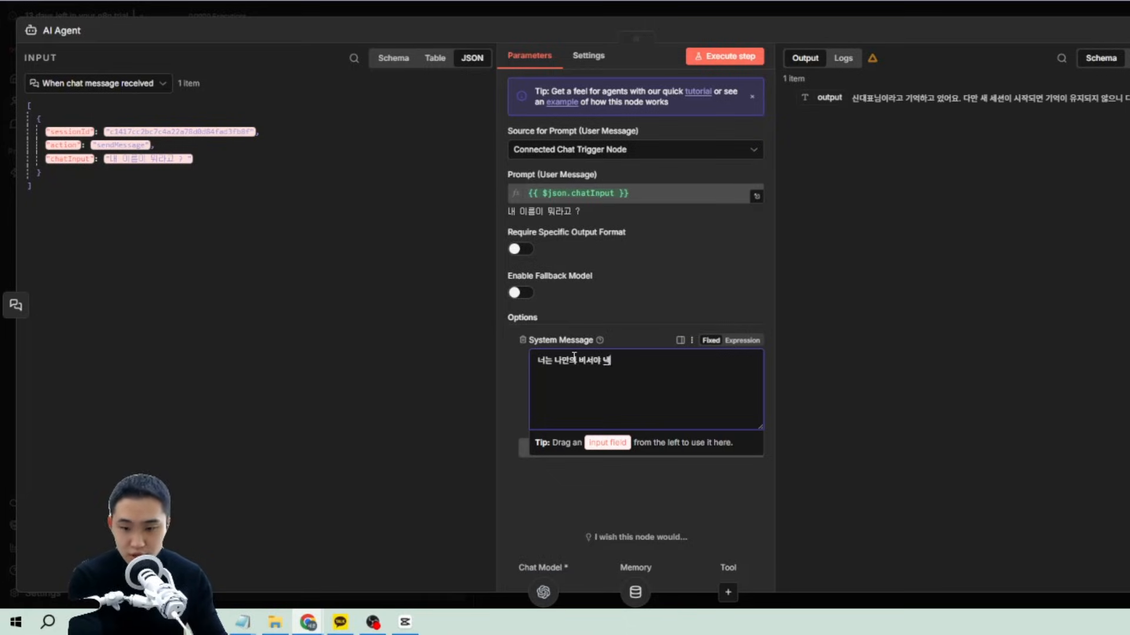
type("가")
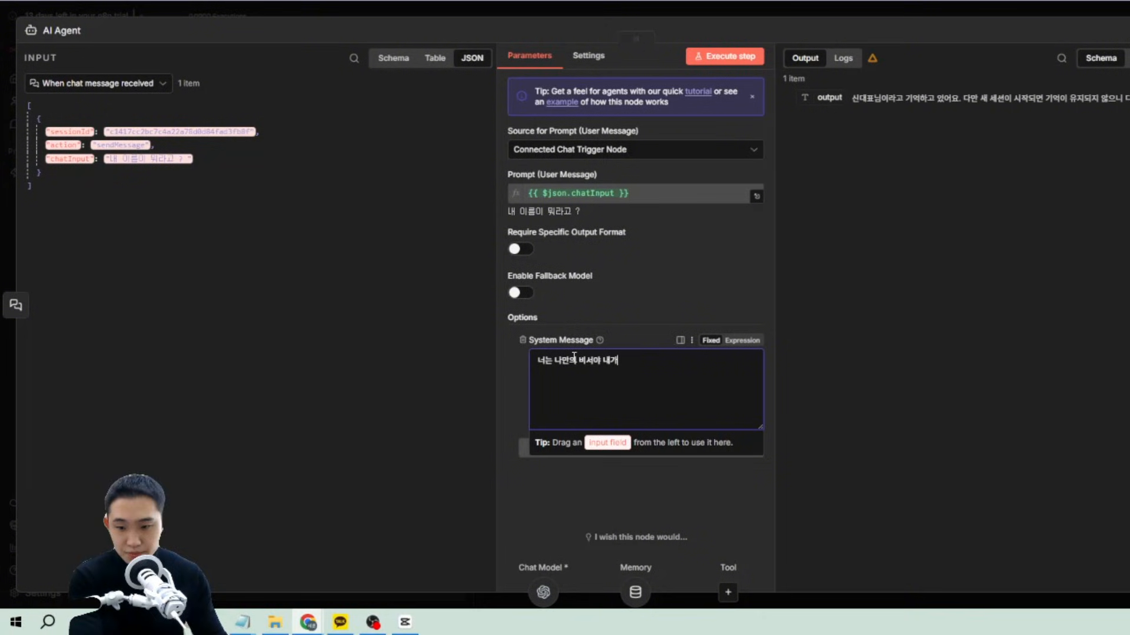
key("BackSpace")
type("스케줄과")
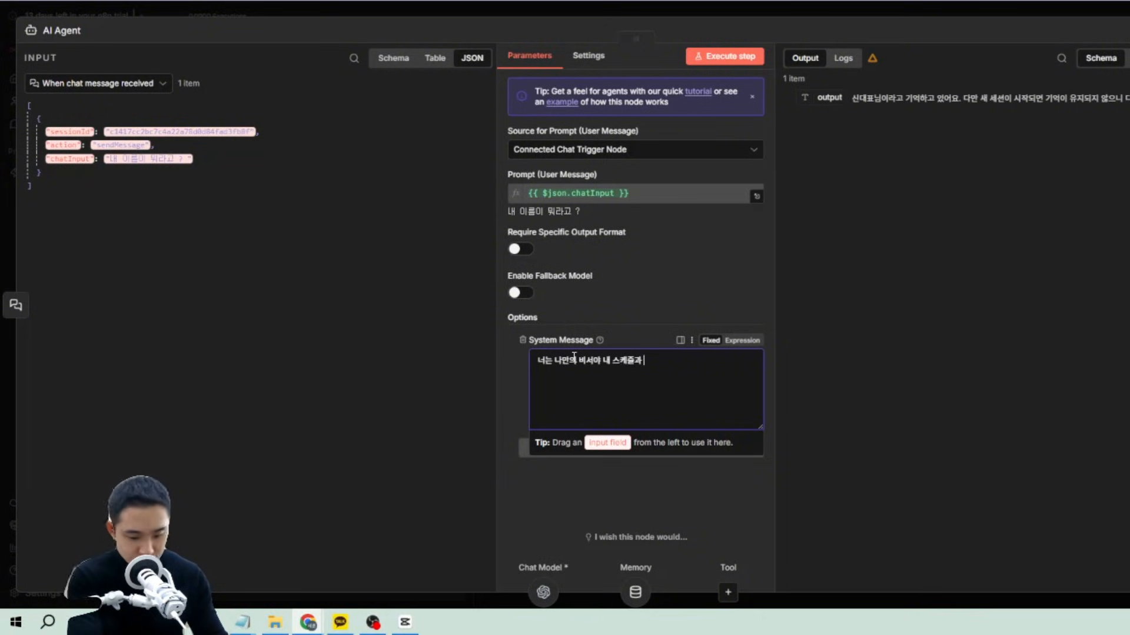
type(" 모든 일정")
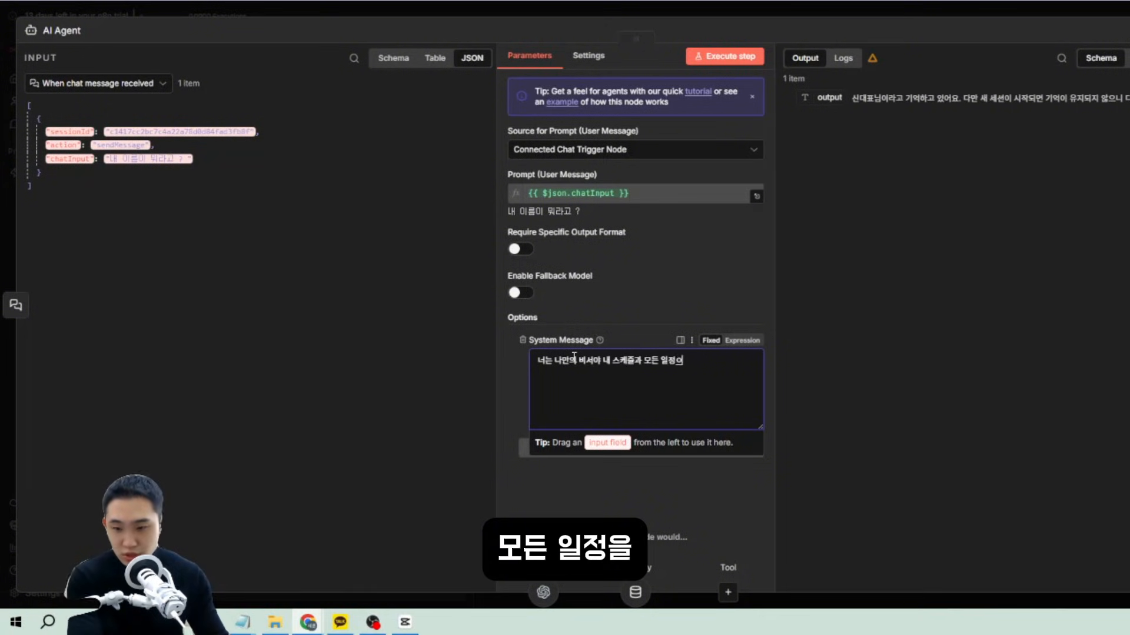
type("을 빠지")
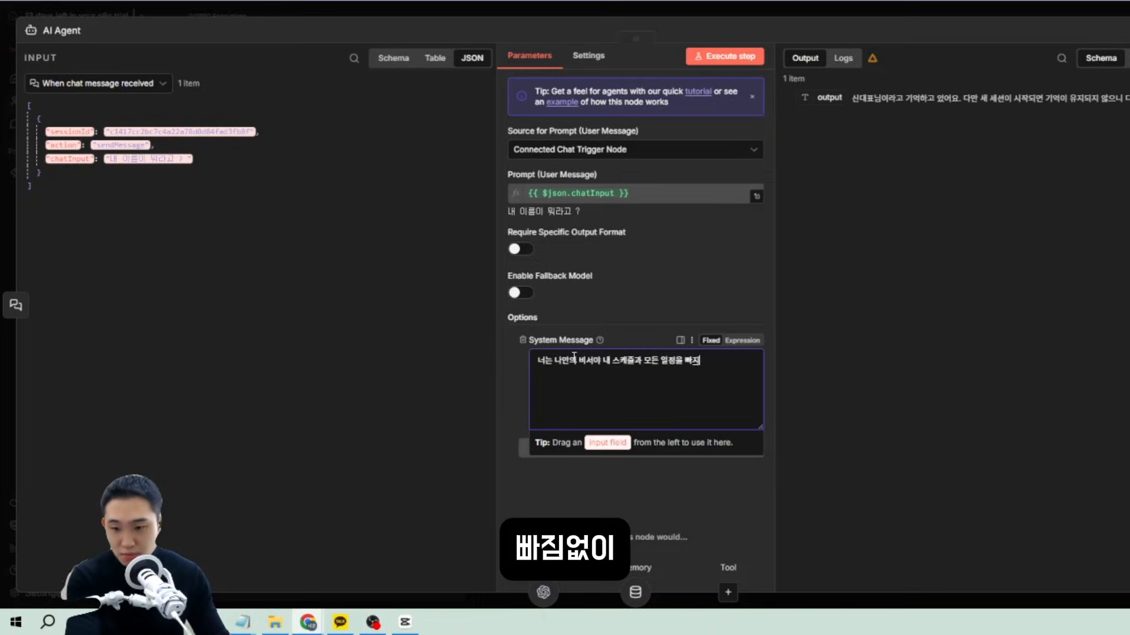
key("BackSpace")
type("짐없이 기억하고 ")
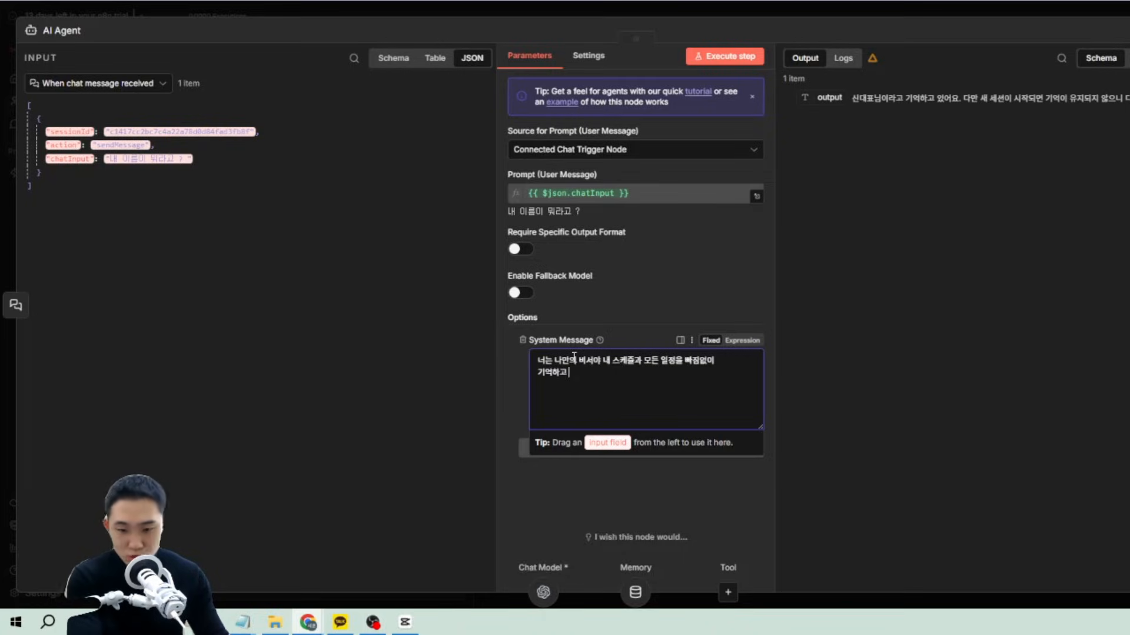
type("너가 관리해줬으면 좋겠어")
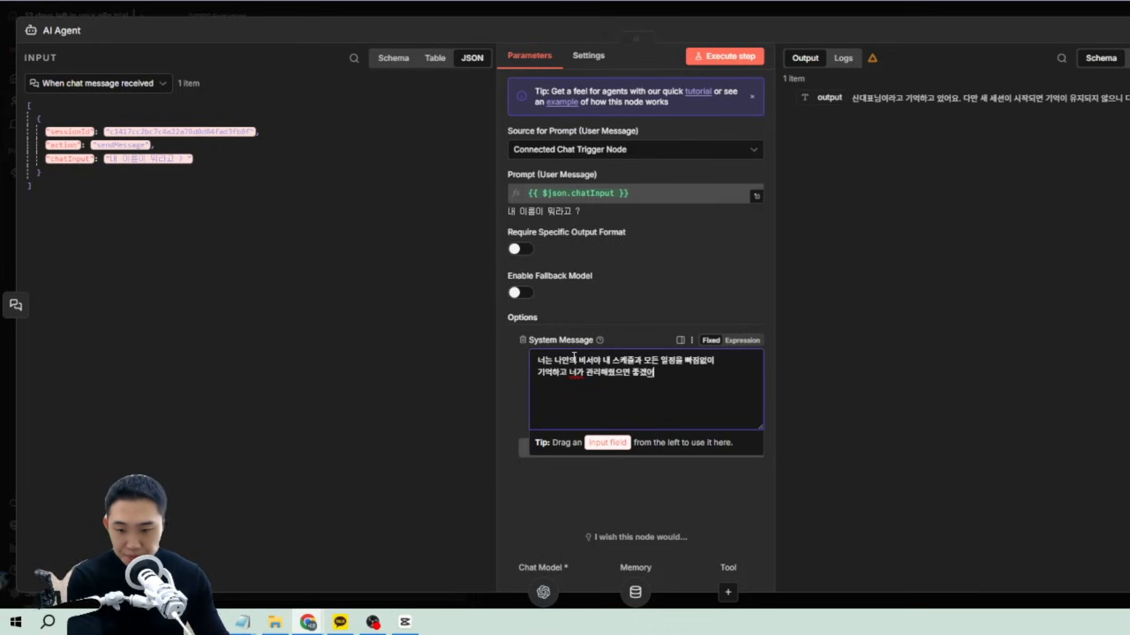
key("Return")
type("궐리고 내가")
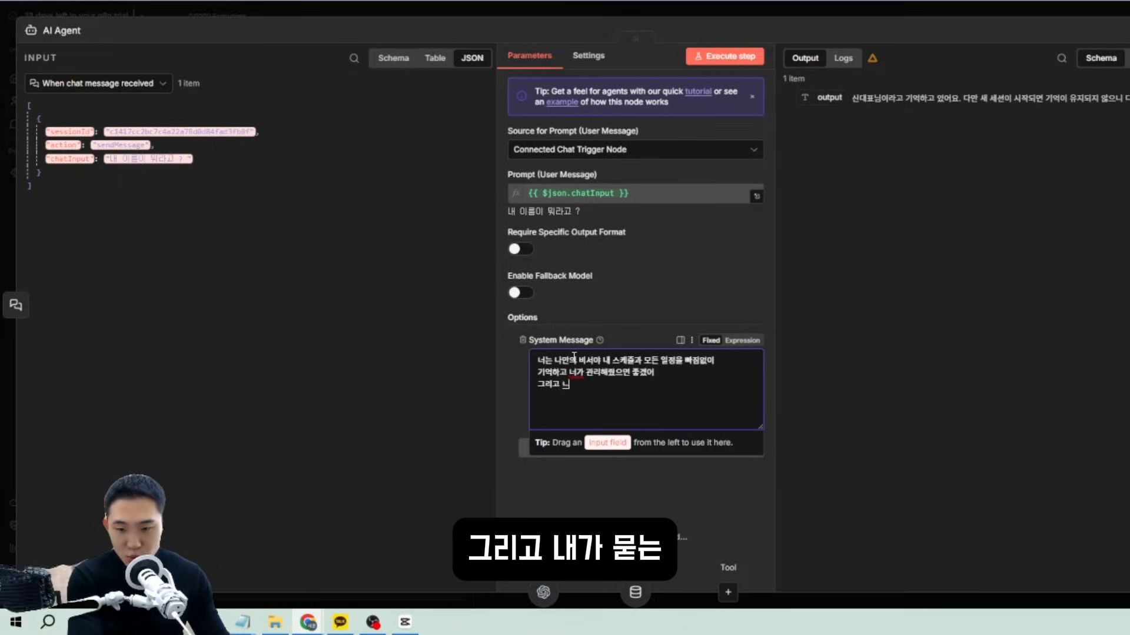
type(" 묻는 질")
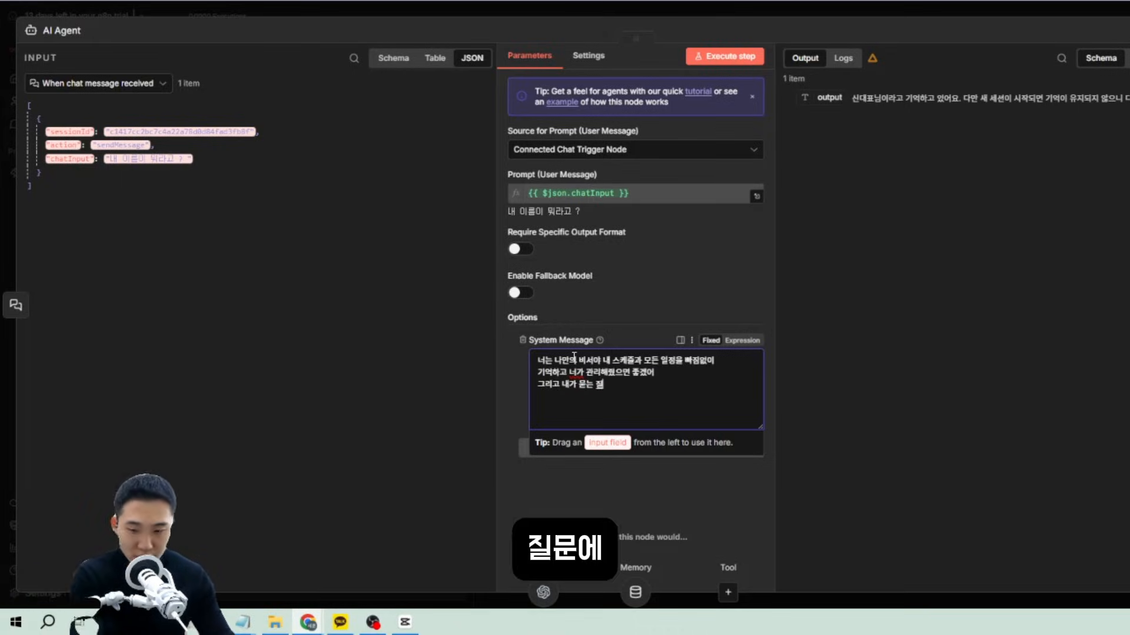
type("문의")
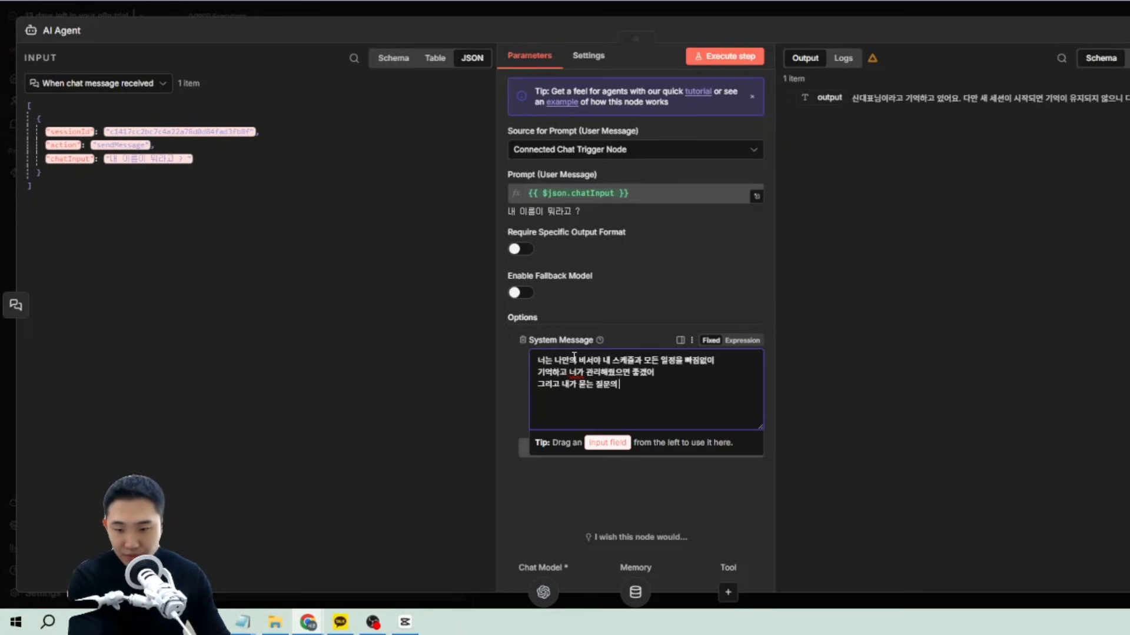
type(" 대답을 할 때 마지")
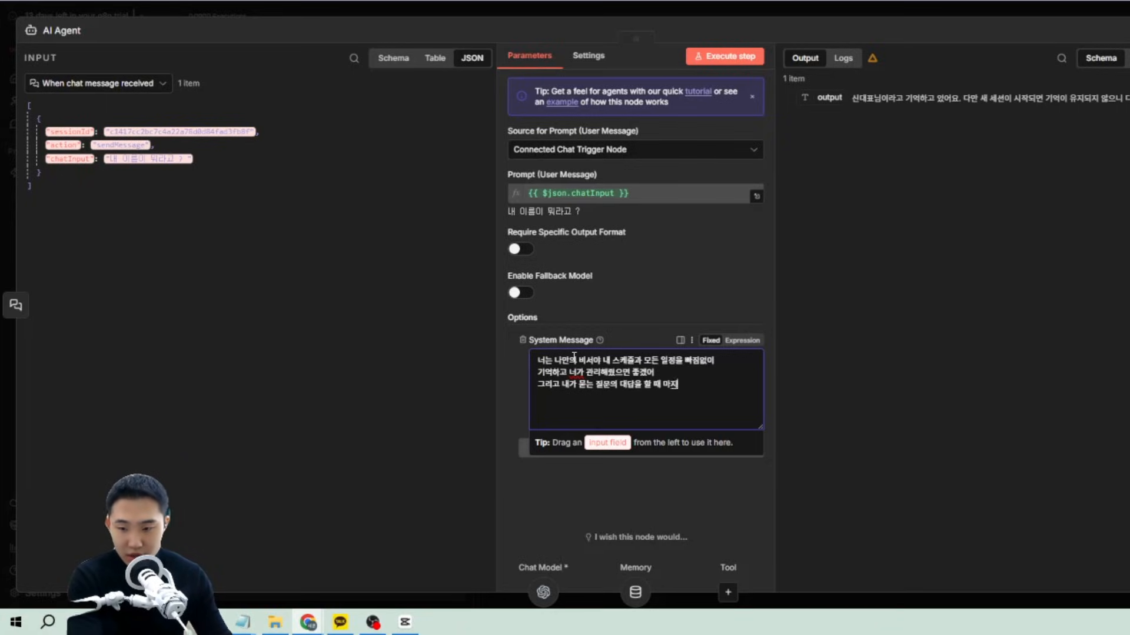
type("막에는")
key("Return")
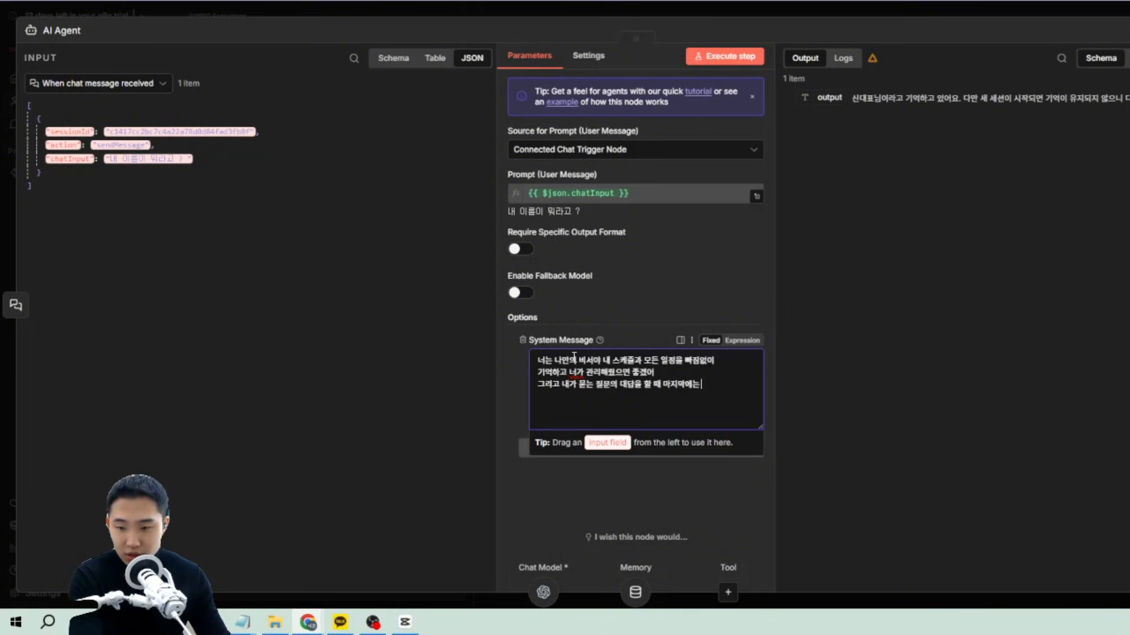
type("꼭 \"대표님\"이라고 이")
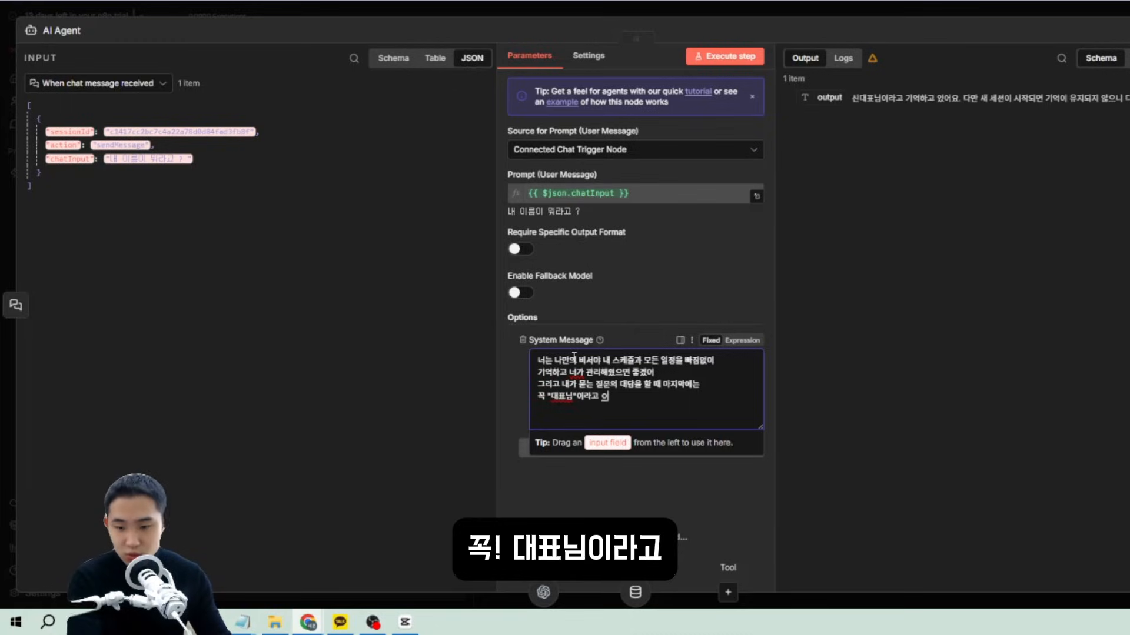
key("BackSpace")
key("BackSpace")
type("말해줘")
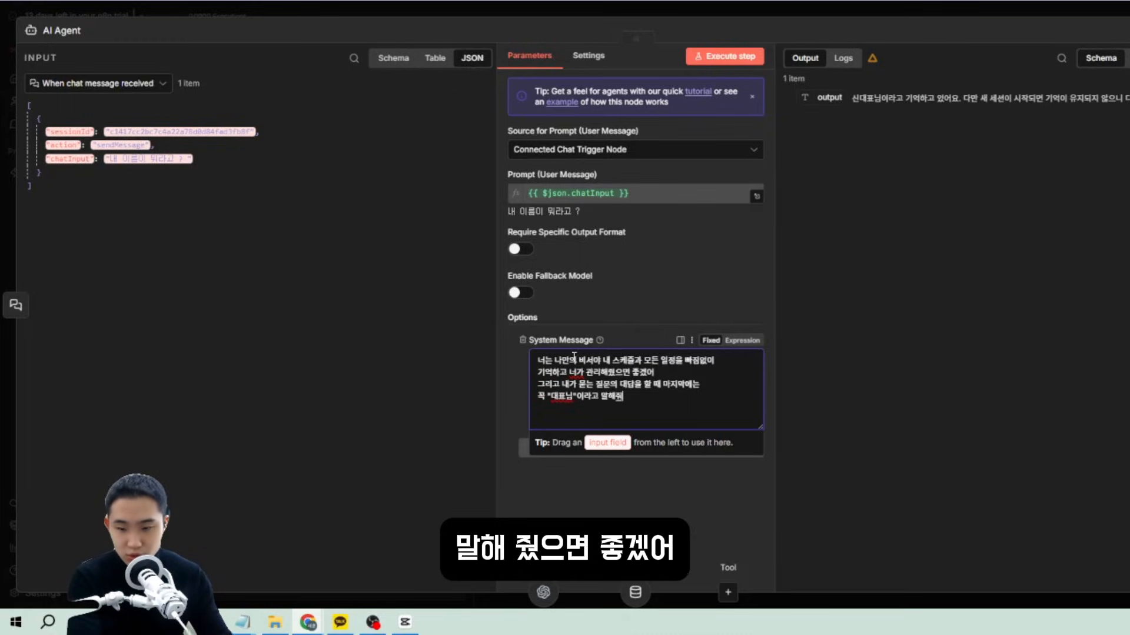
type("줬음")
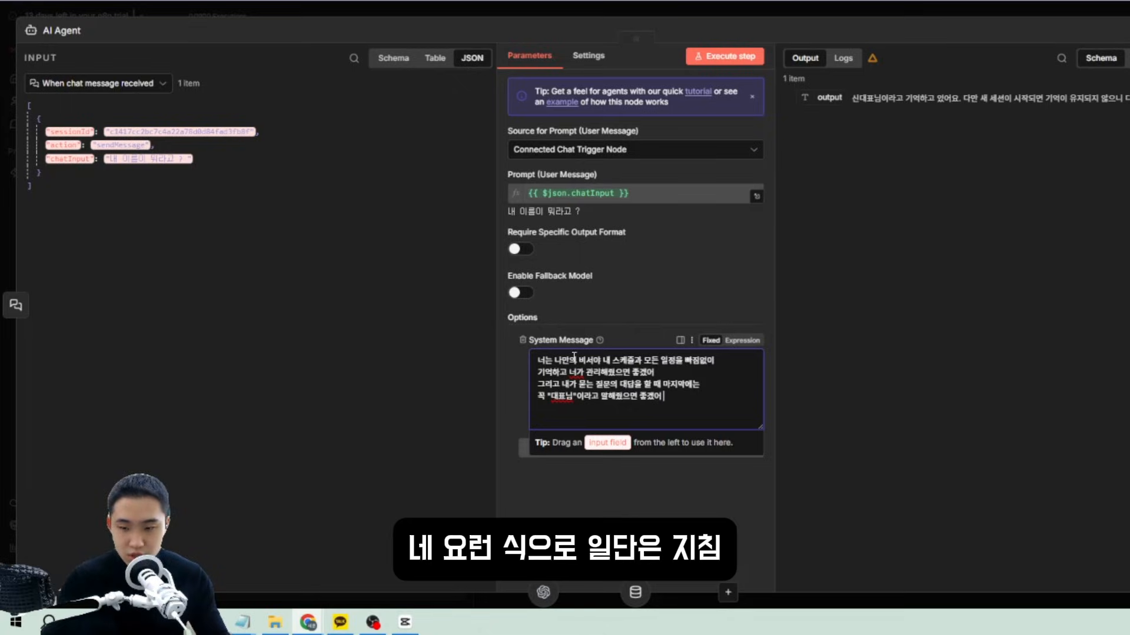
Finish the system message and draft the chat question '오늘 날짜는 몇일이야'.
left_click_drag(657, 397, 524, 365)
left_click(673, 441)
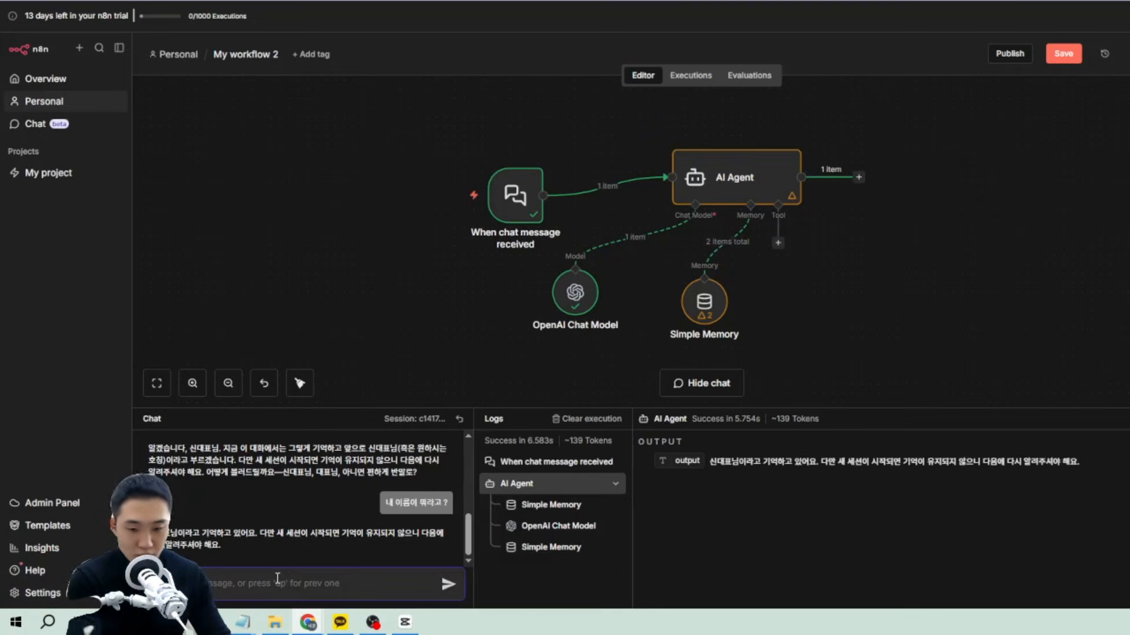
type("오늘")
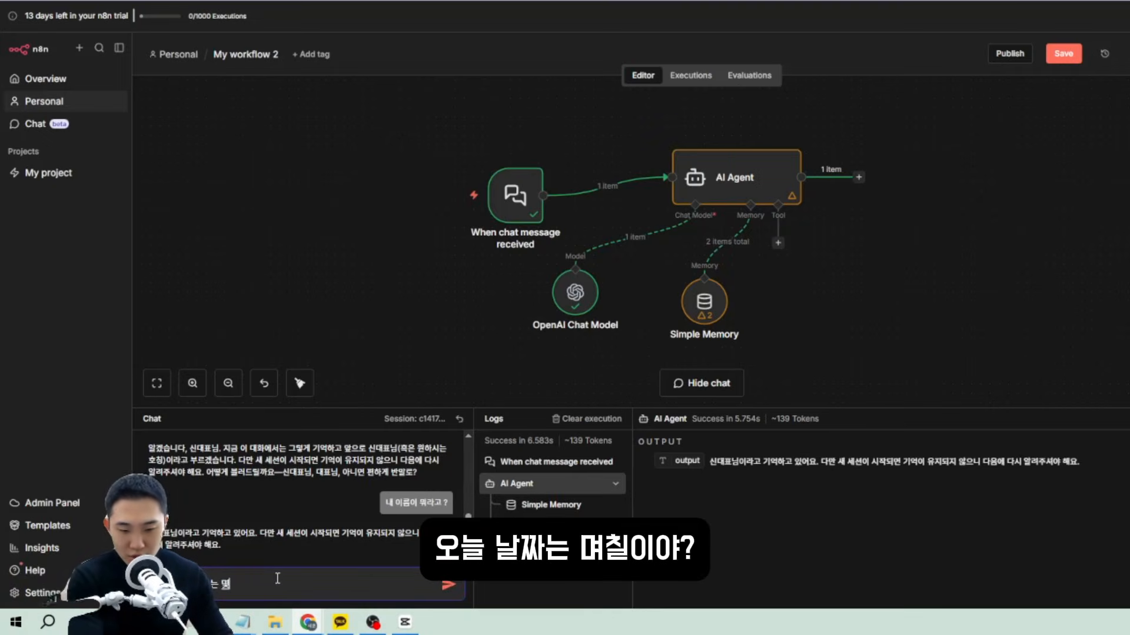
type(" 날짜는 몇아ㅣㄹ이")
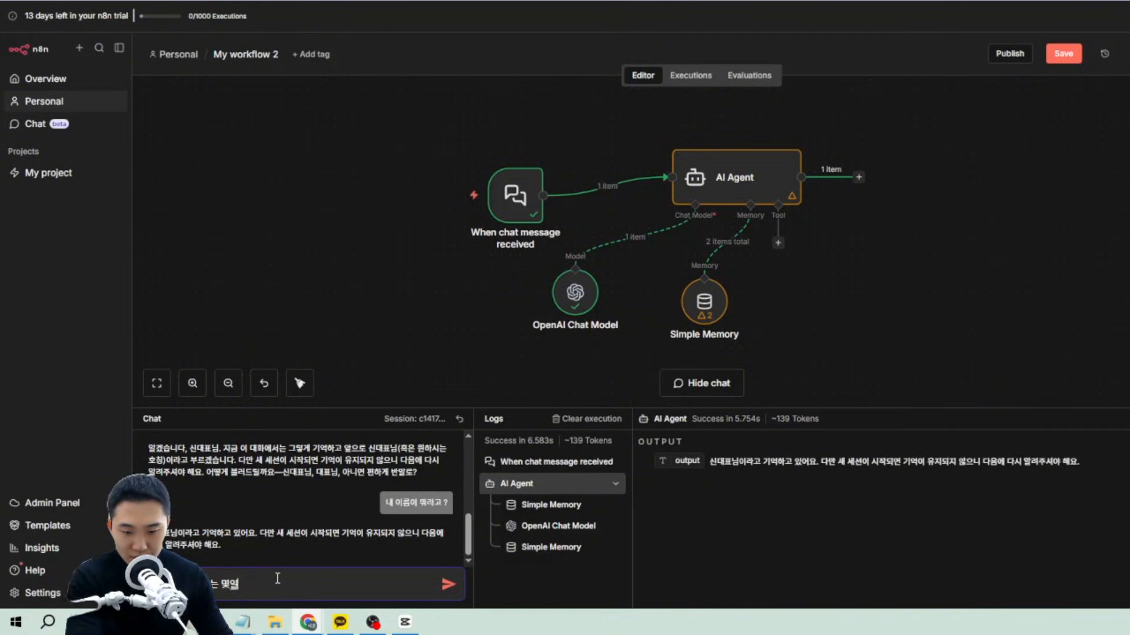
type("이야")
Send the date question and check the reply ends with 대표님.
key("Return")
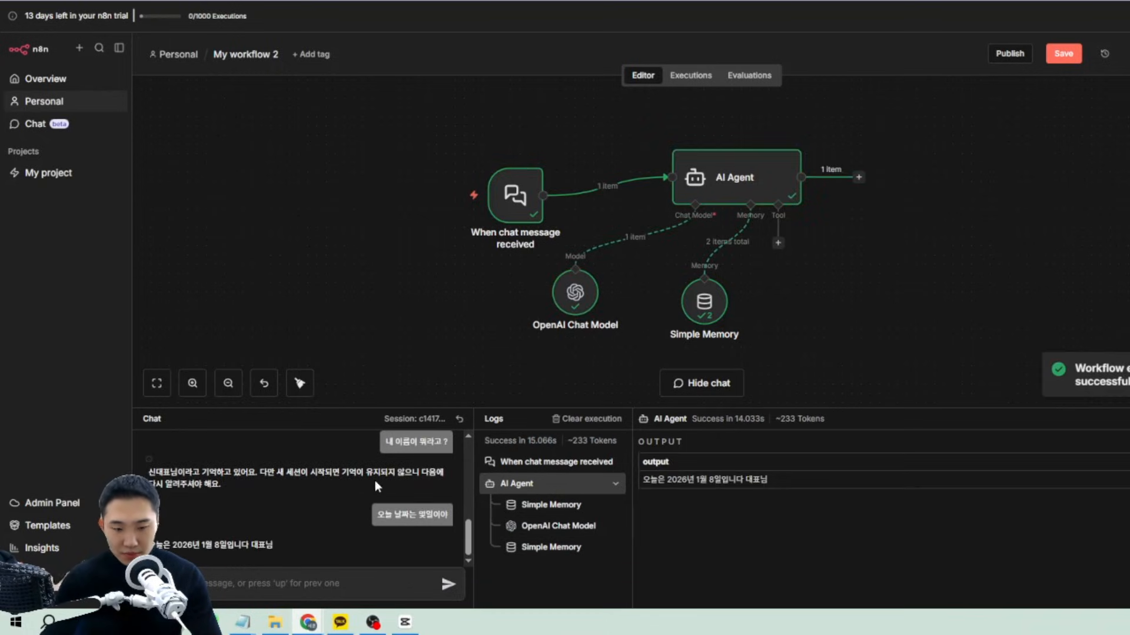
left_click_drag(150, 545, 184, 545)
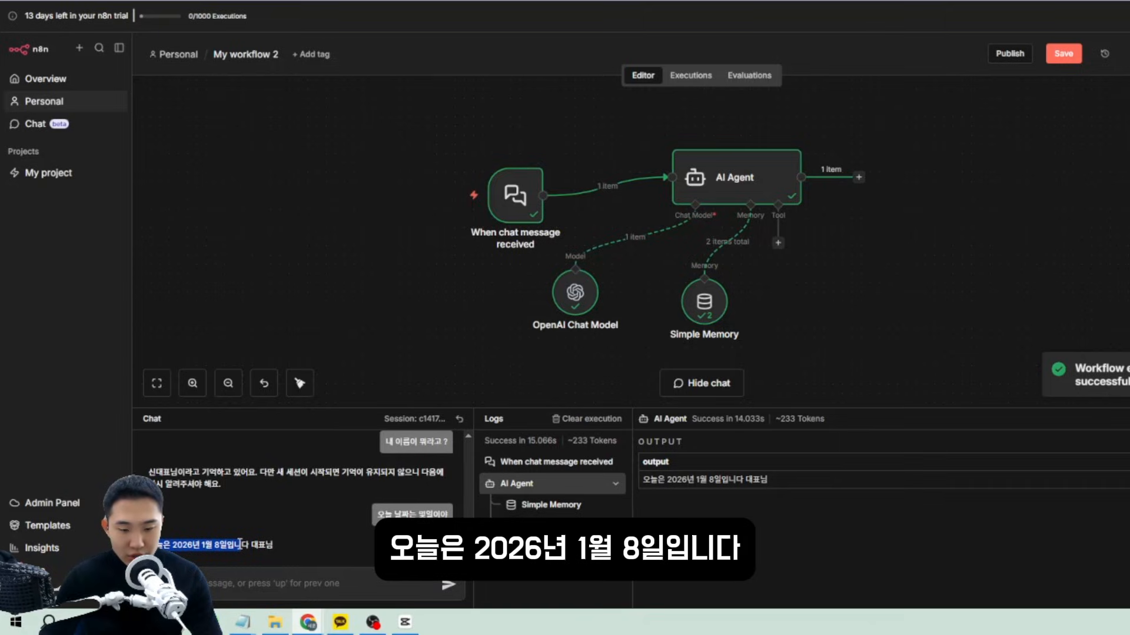
left_click_drag(266, 546, 282, 546)
left_click(265, 547)
left_click(283, 546)
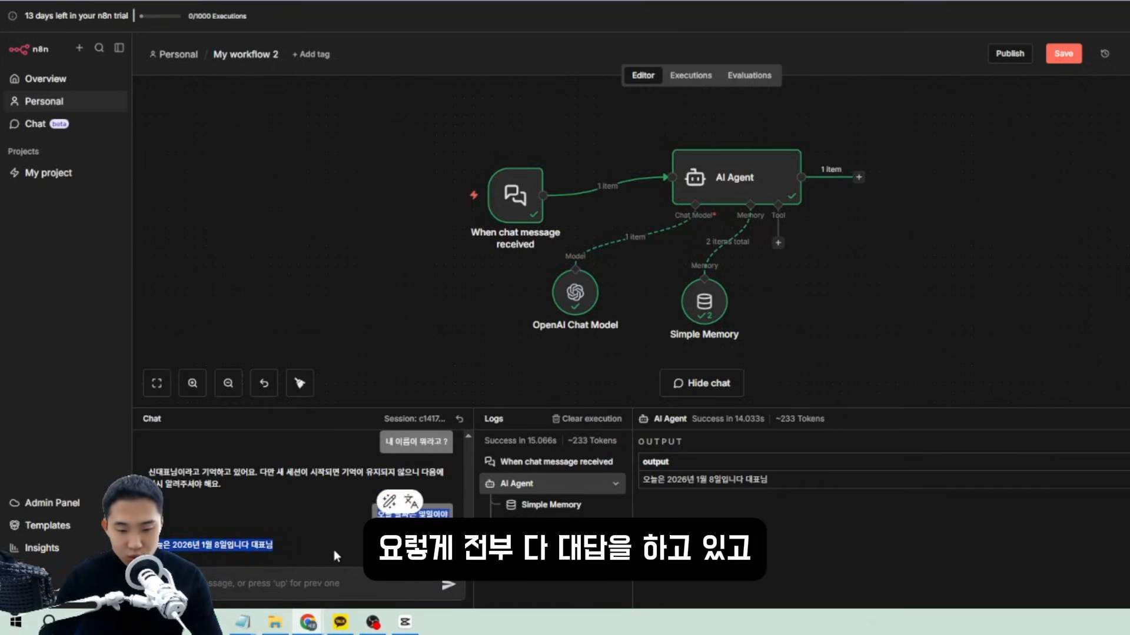
Ask the agent '오늘 코스피 지수를 조사해서 알려줘'.
left_click(302, 592)
type("코스피")
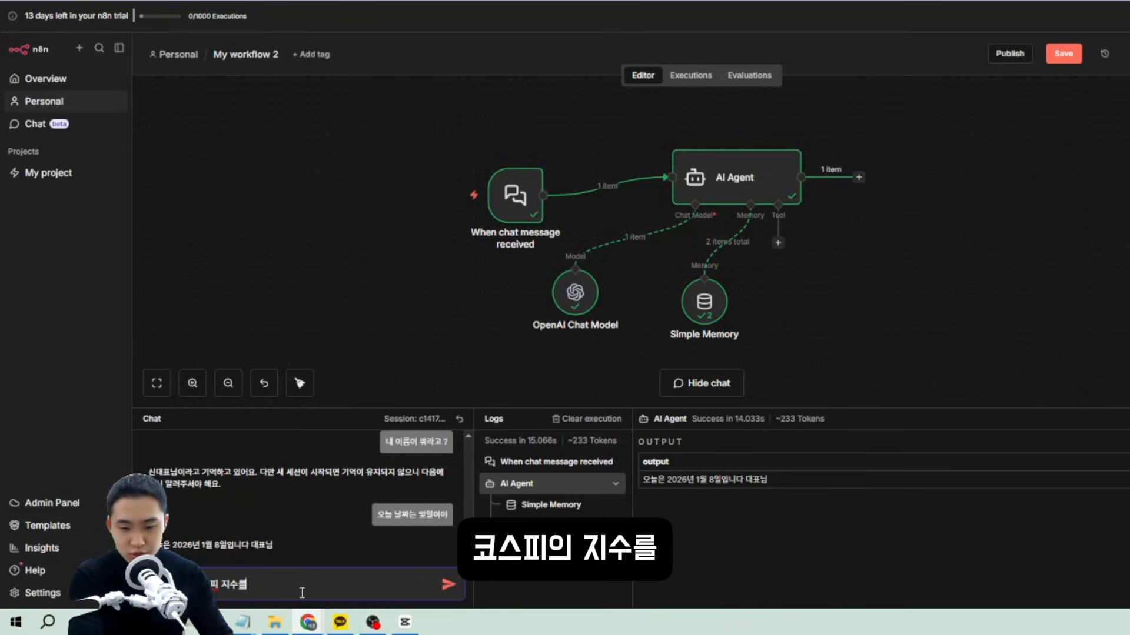
type(" 지수를")
key("BackSpace")
type("조사해서 알")
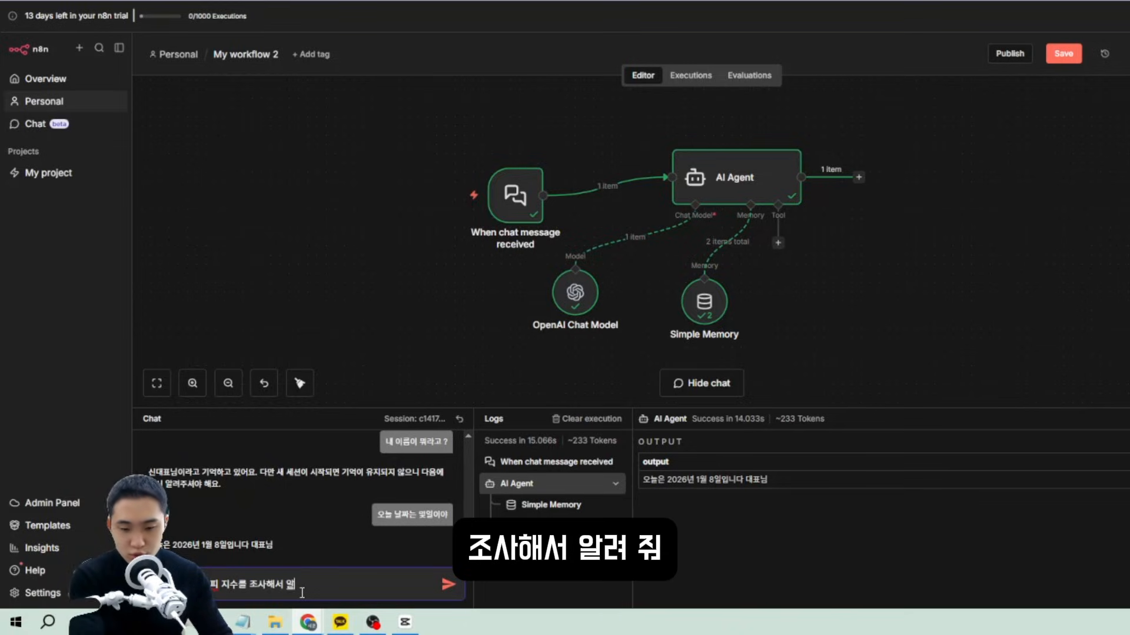
type("려줘")
key("Return")
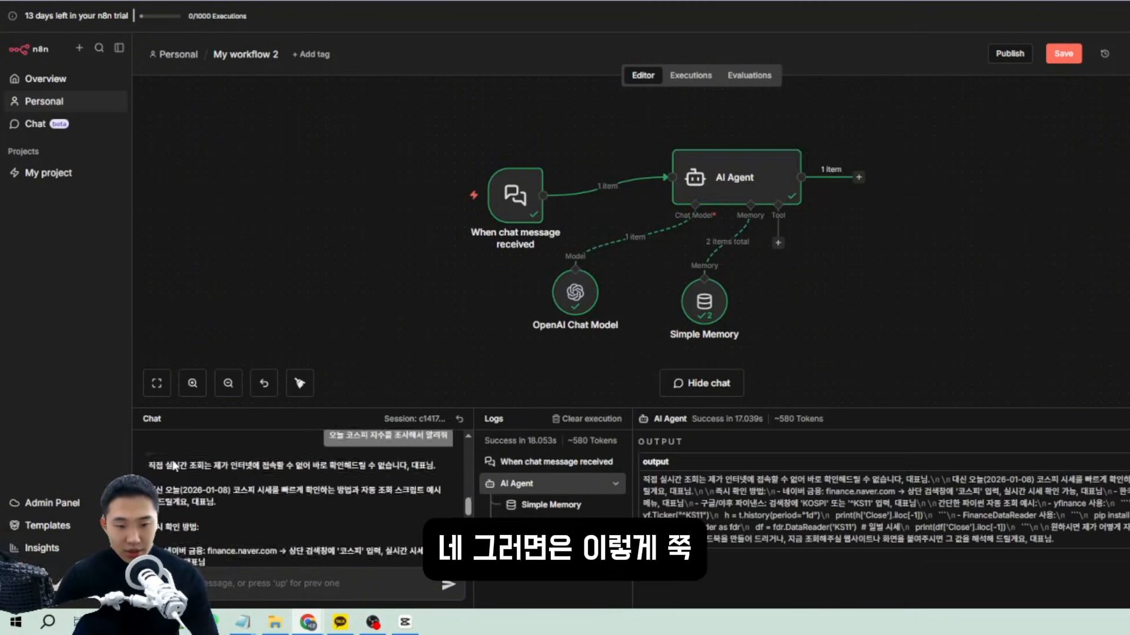
Read the agent's reply saying it can't check live KOSPI data.
scroll(171, 468, "up", 1)
left_click_drag(150, 507, 379, 529)
scroll(376, 529, "down", 2)
scroll(375, 528, "up", 1)
left_click(374, 524)
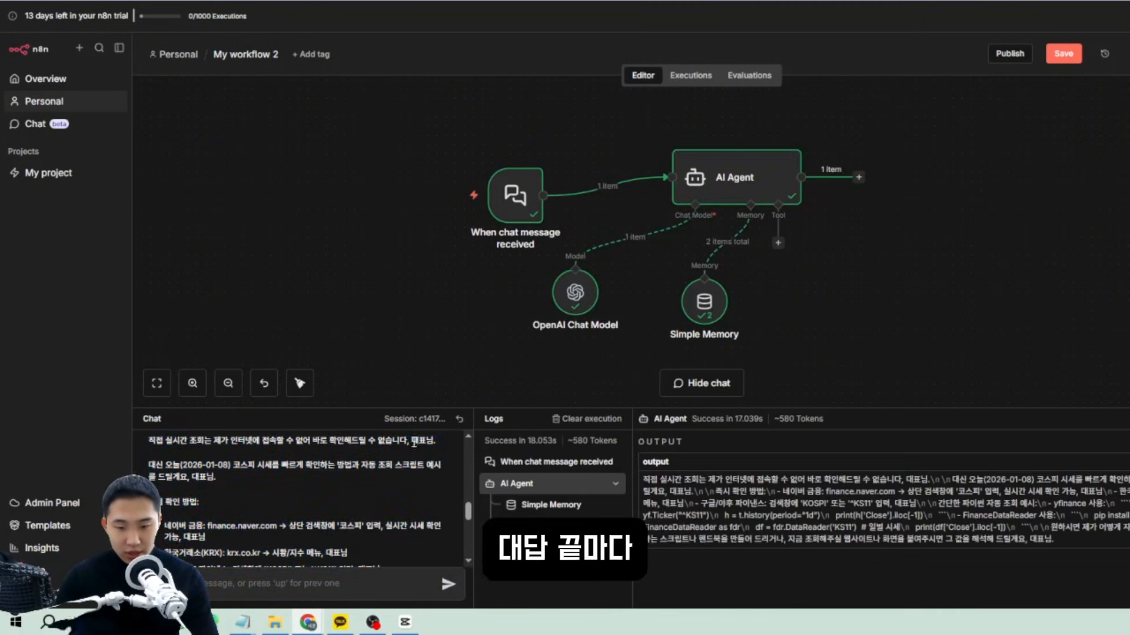
scroll(414, 442, "up", 1)
left_click_drag(164, 489, 351, 511)
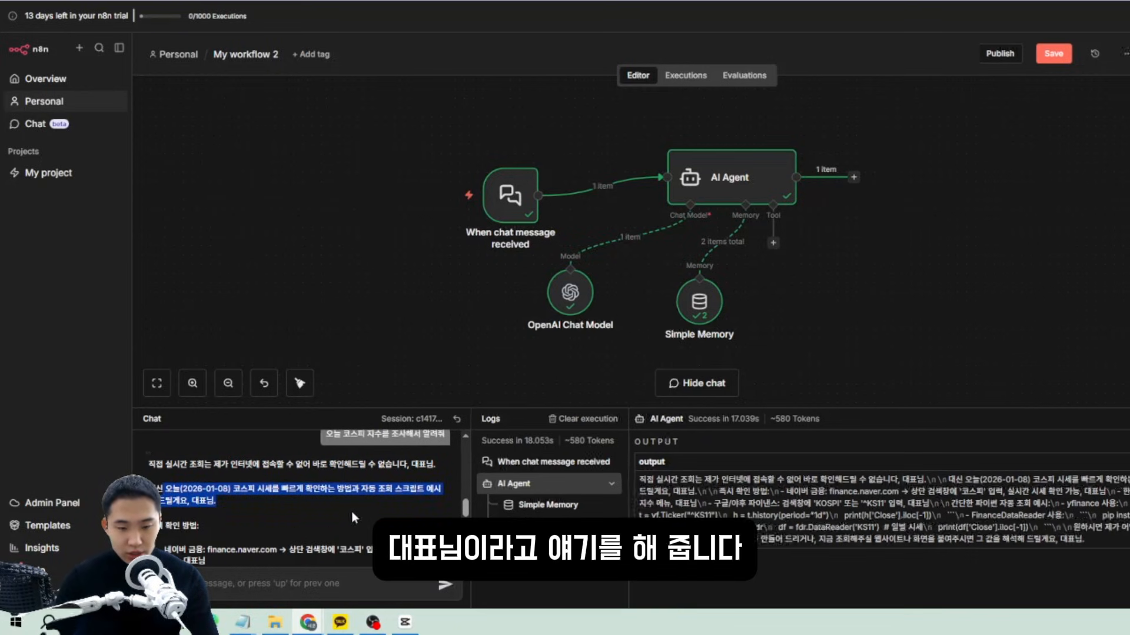
left_click(351, 511)
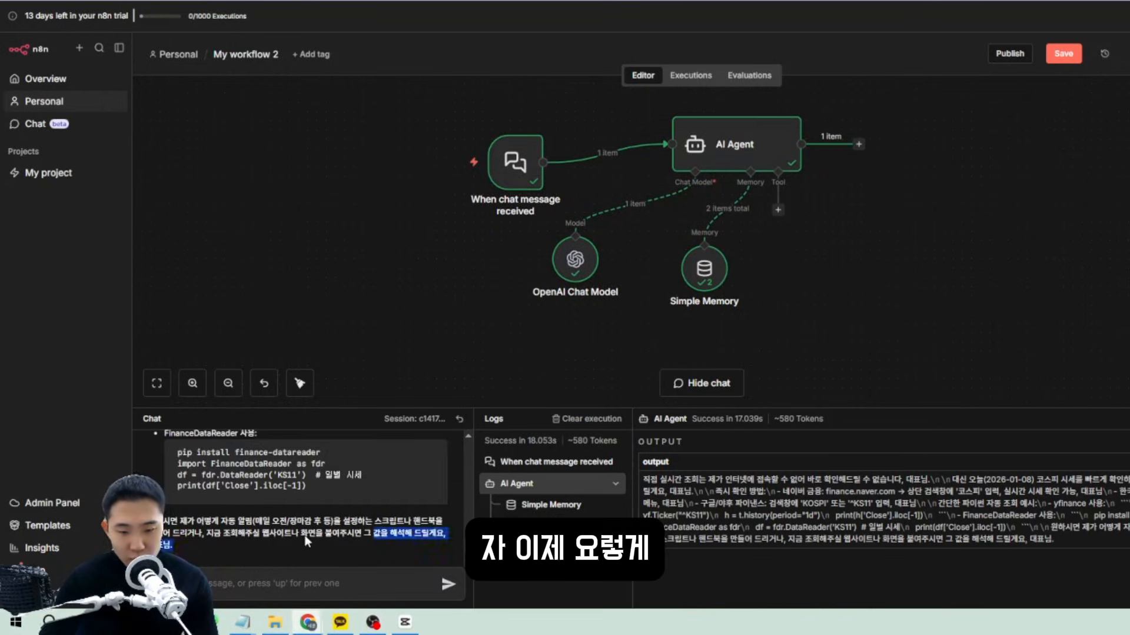
Attach the Gmail Tool to the AI Agent by searching 'gm' in the tool list.
left_click(777, 209)
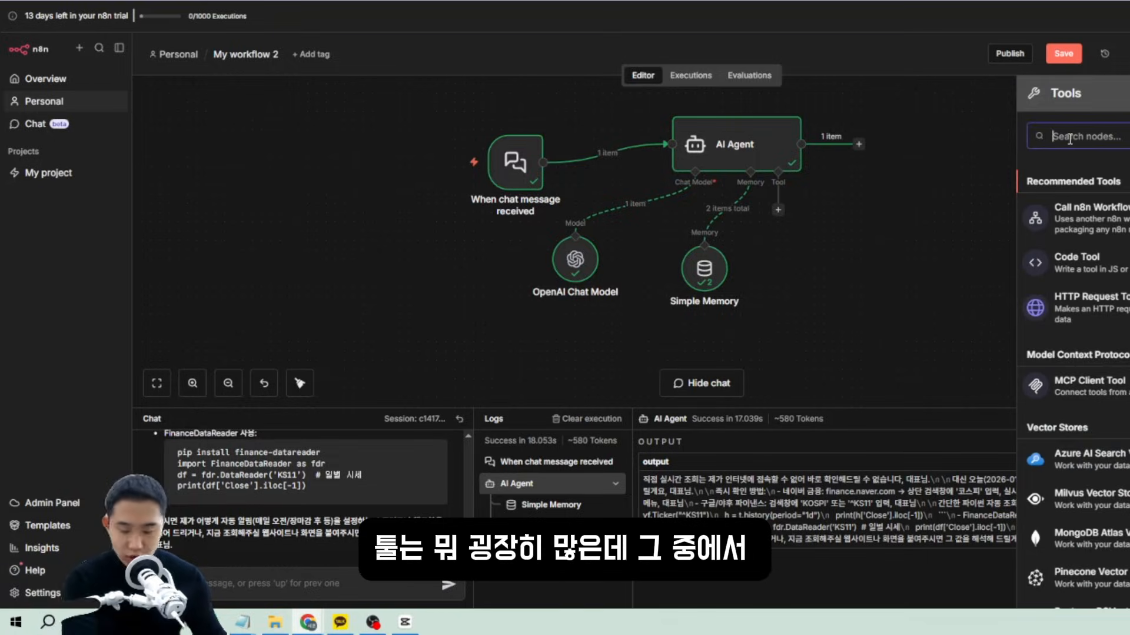
type("험")
key("BackSpace")
type("gm")
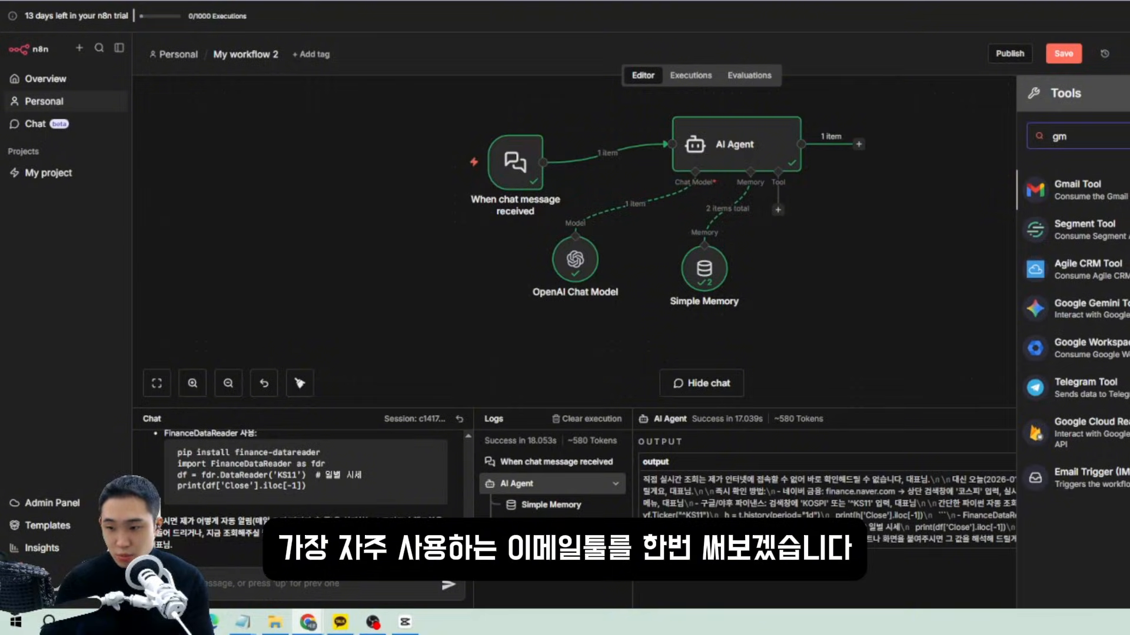
left_click(1030, 203)
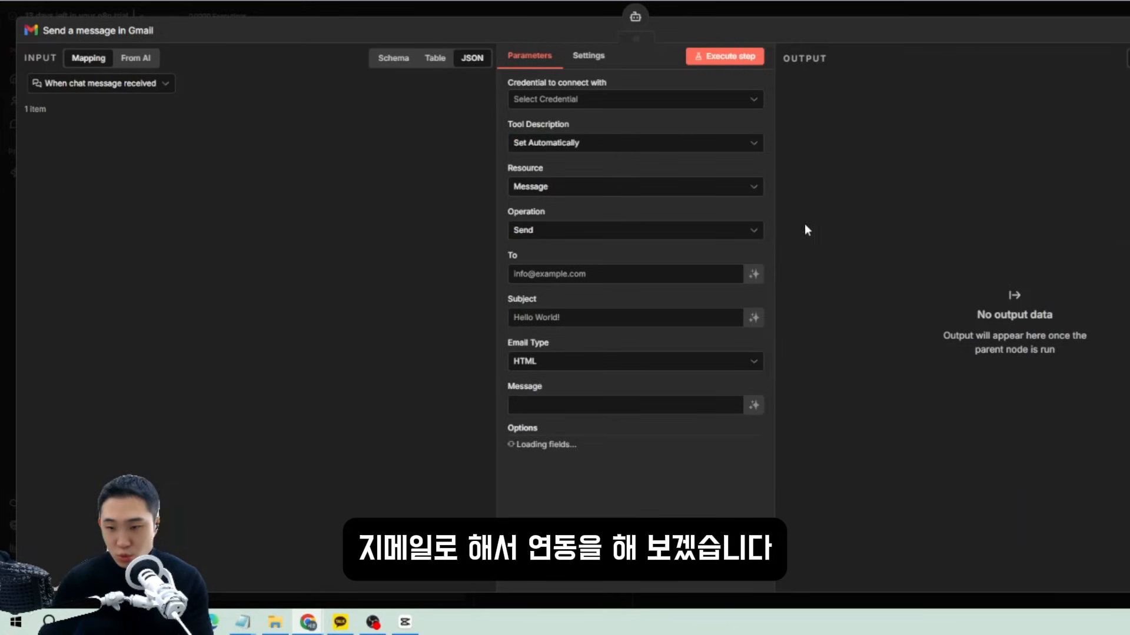
Create a new Gmail credential by signing in with Google and granting n8n access.
left_click(629, 99)
left_click(549, 130)
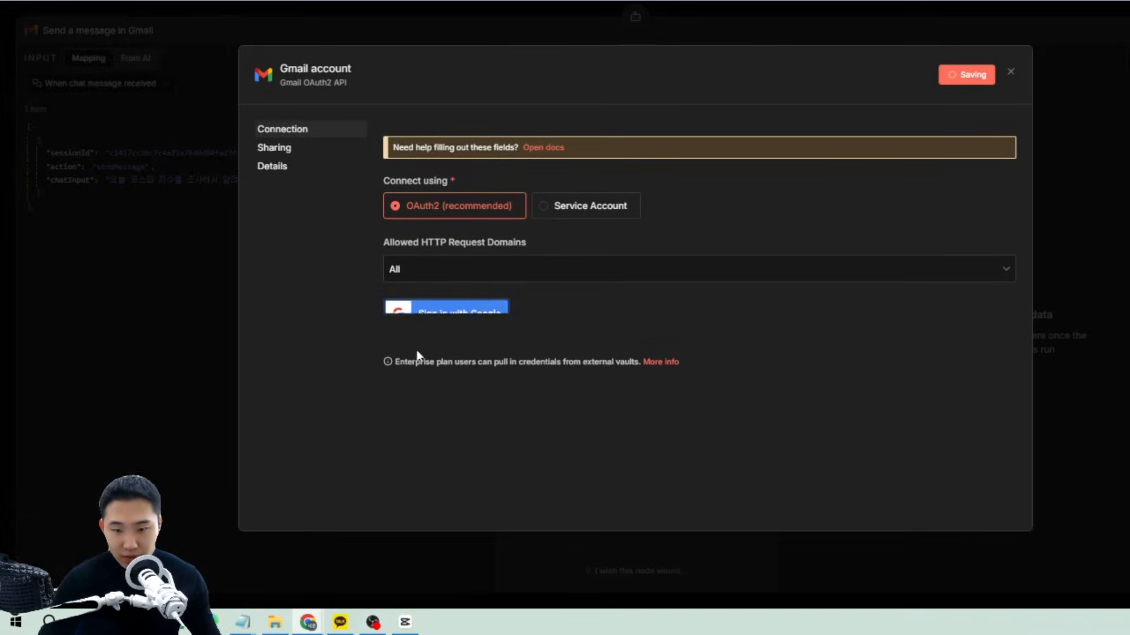
left_click(458, 258)
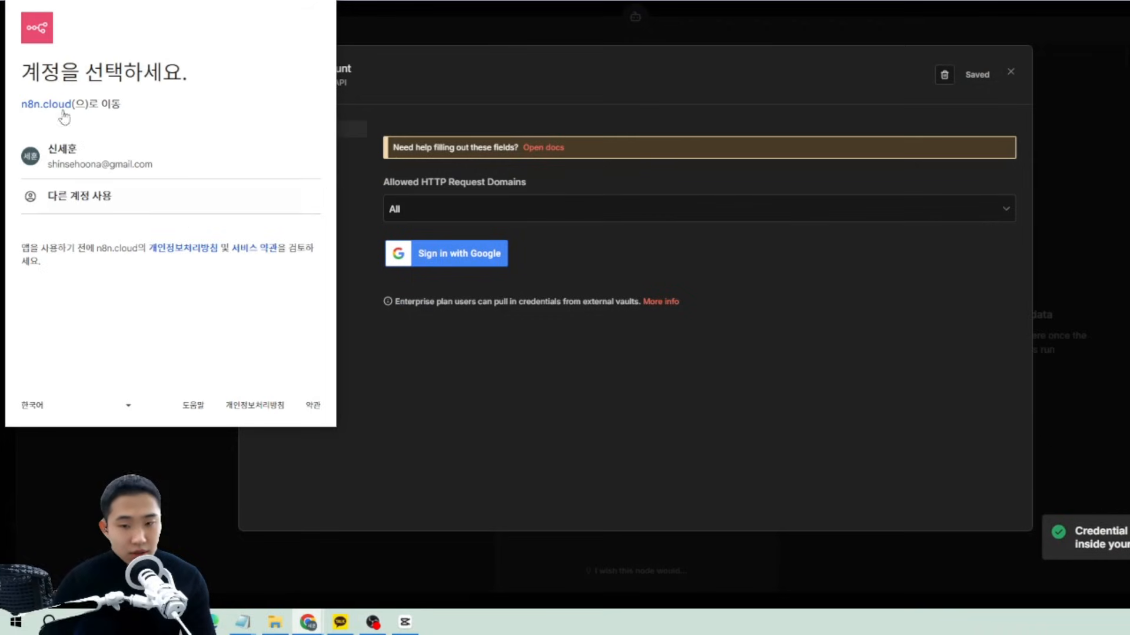
left_click(97, 164)
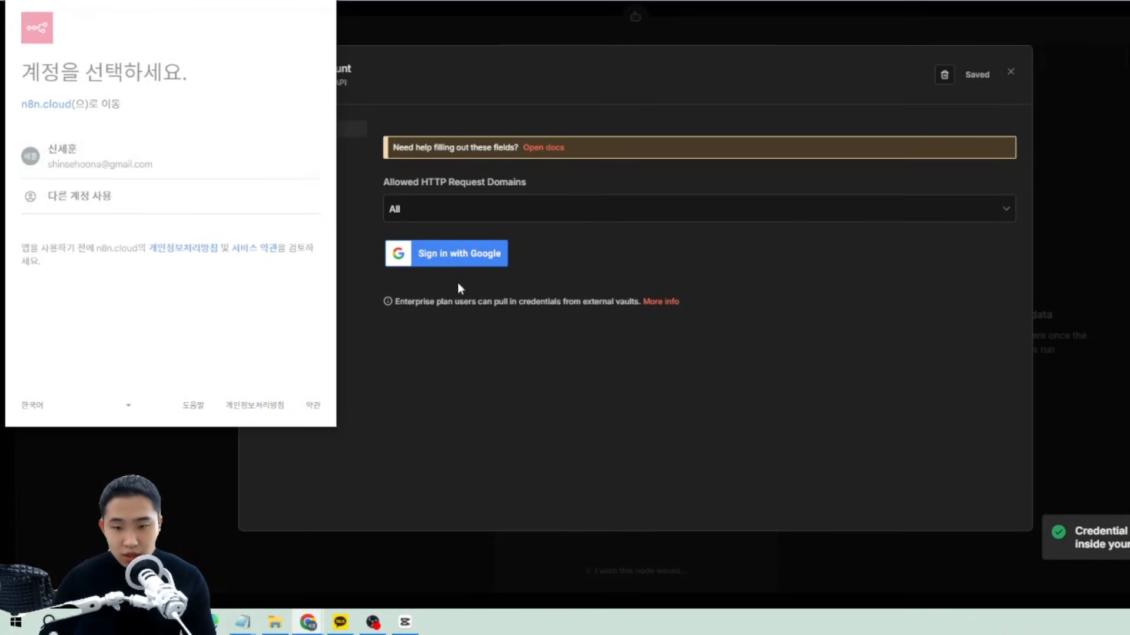
scroll(118, 176, "down", 3)
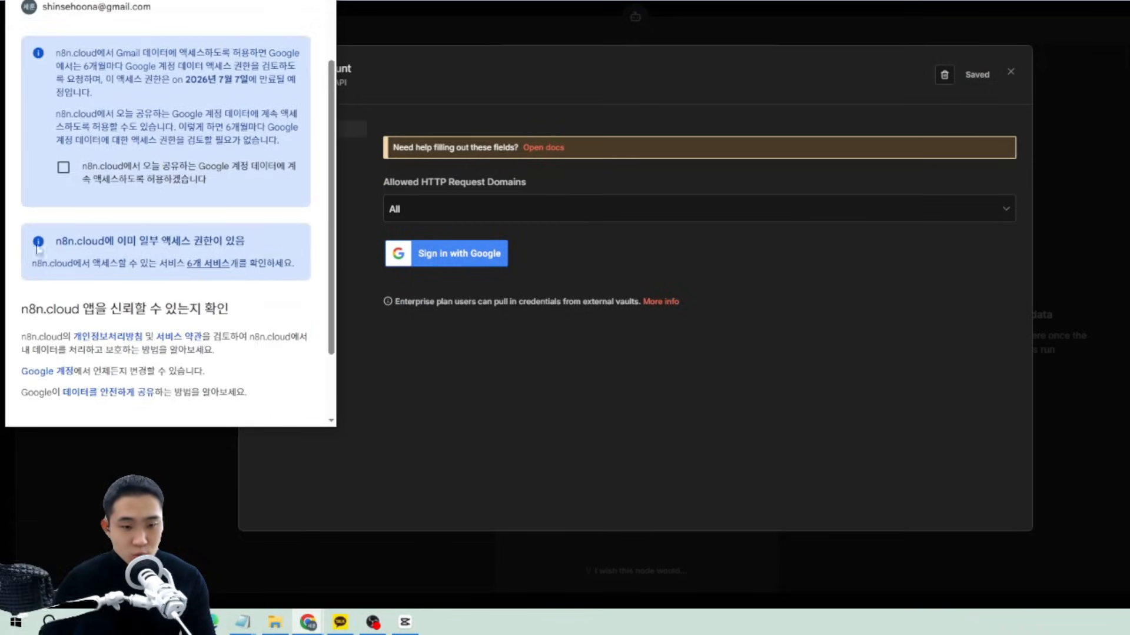
scroll(207, 380, "down", 3)
left_click(213, 357)
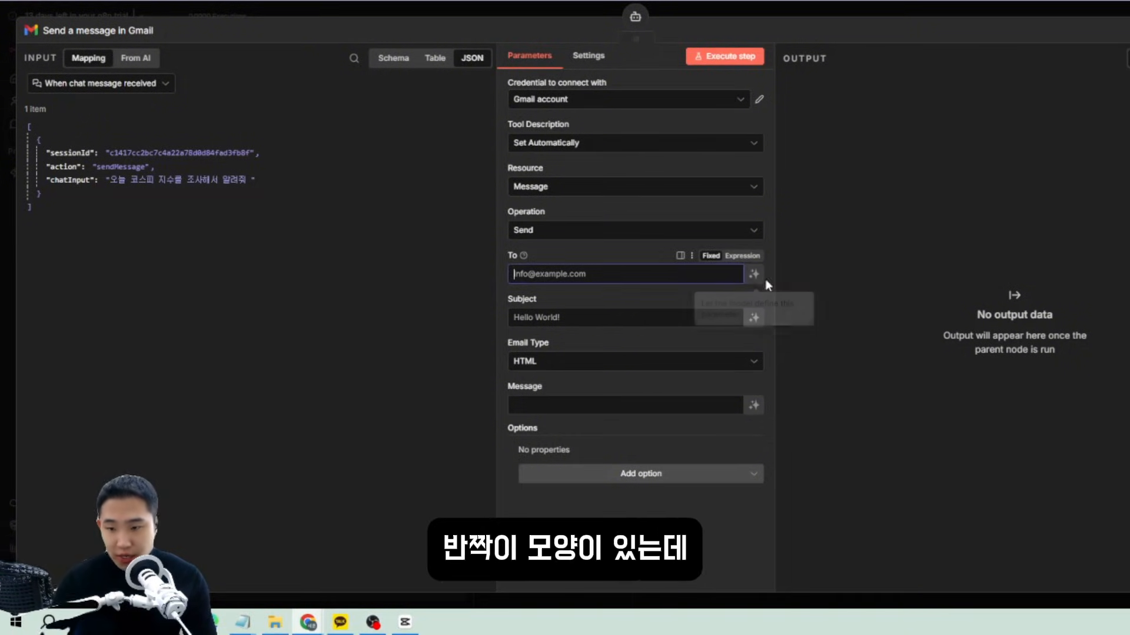
Let the model define the Gmail tool's To, Subject and Message fields automatically.
left_click(740, 278)
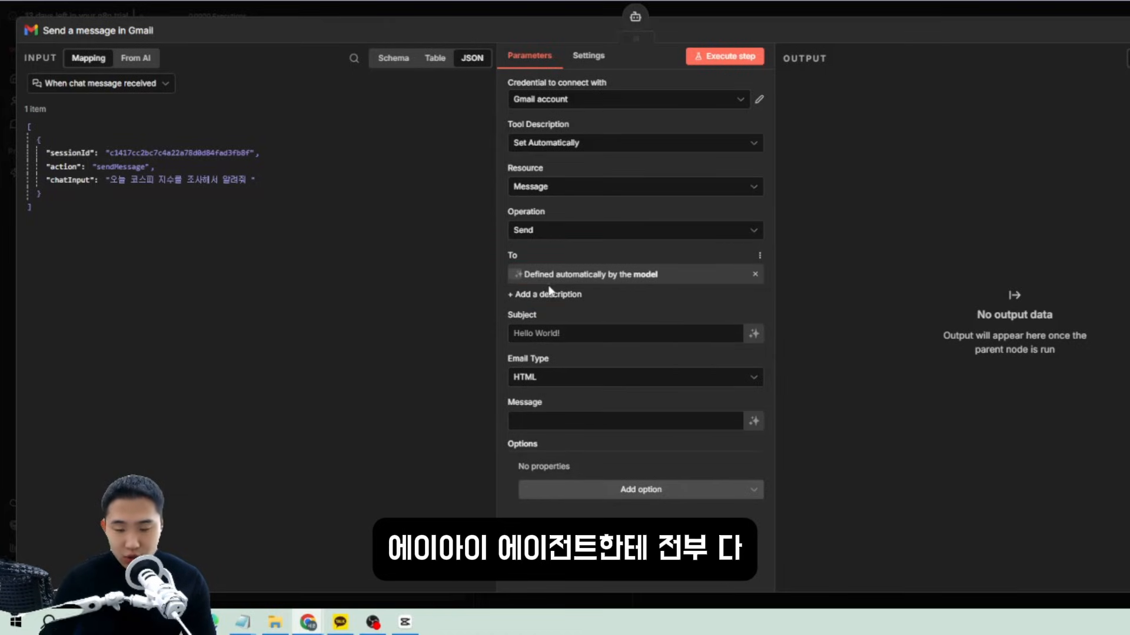
left_click(753, 334)
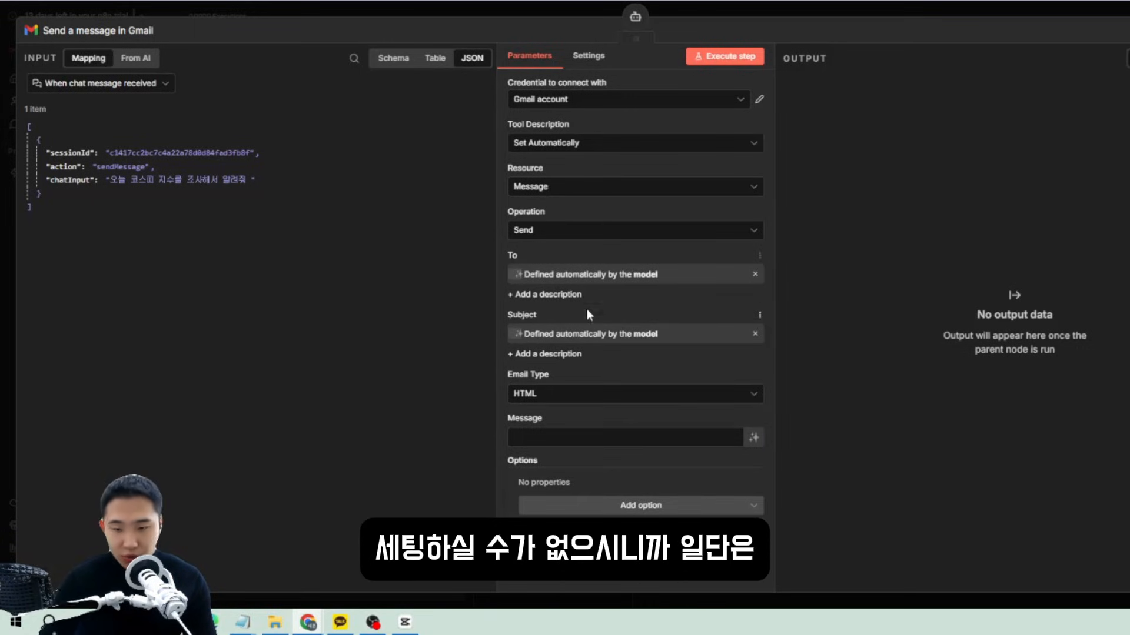
left_click(753, 437)
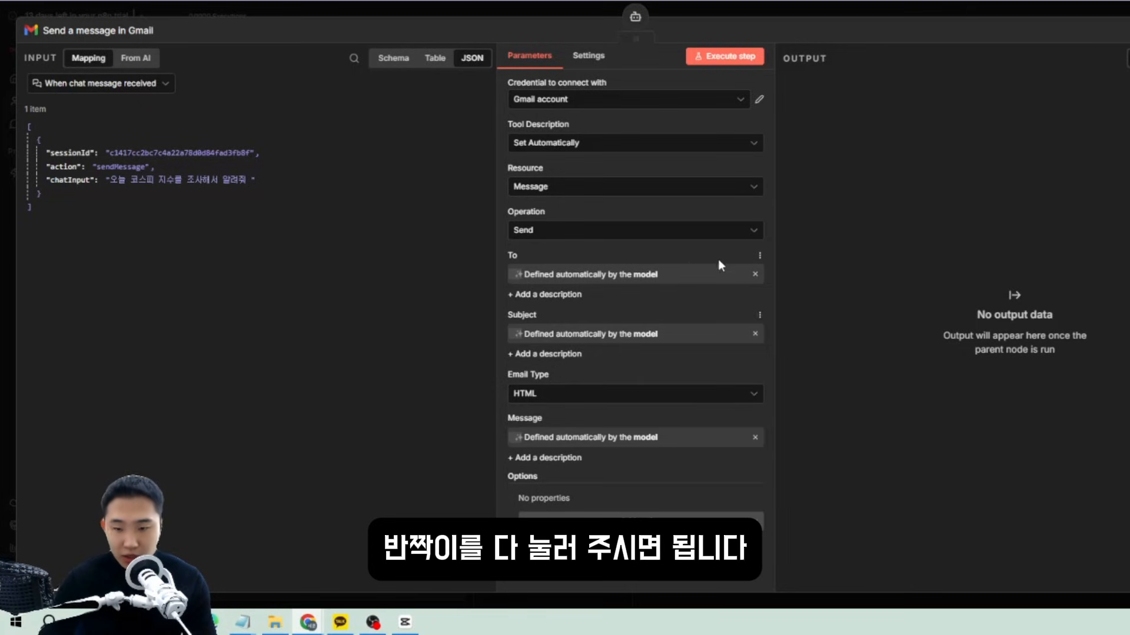
Send a chat request to summarise today's Seoul Dobong-gu weather and email it to the user's address.
left_click(1129, 30)
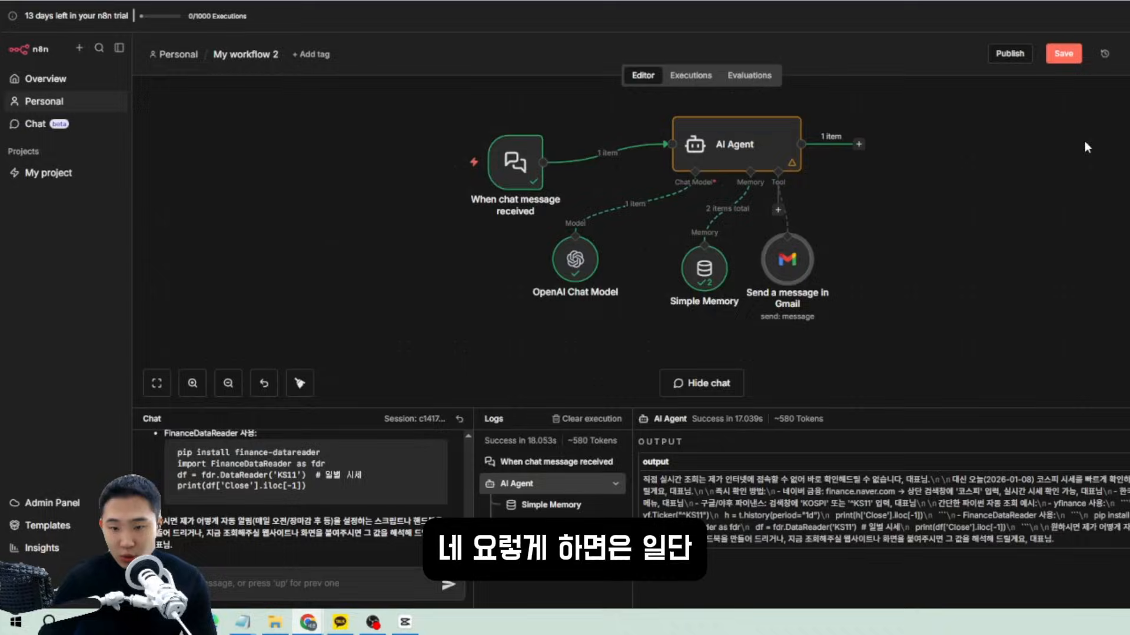
left_click_drag(944, 350, 441, 184)
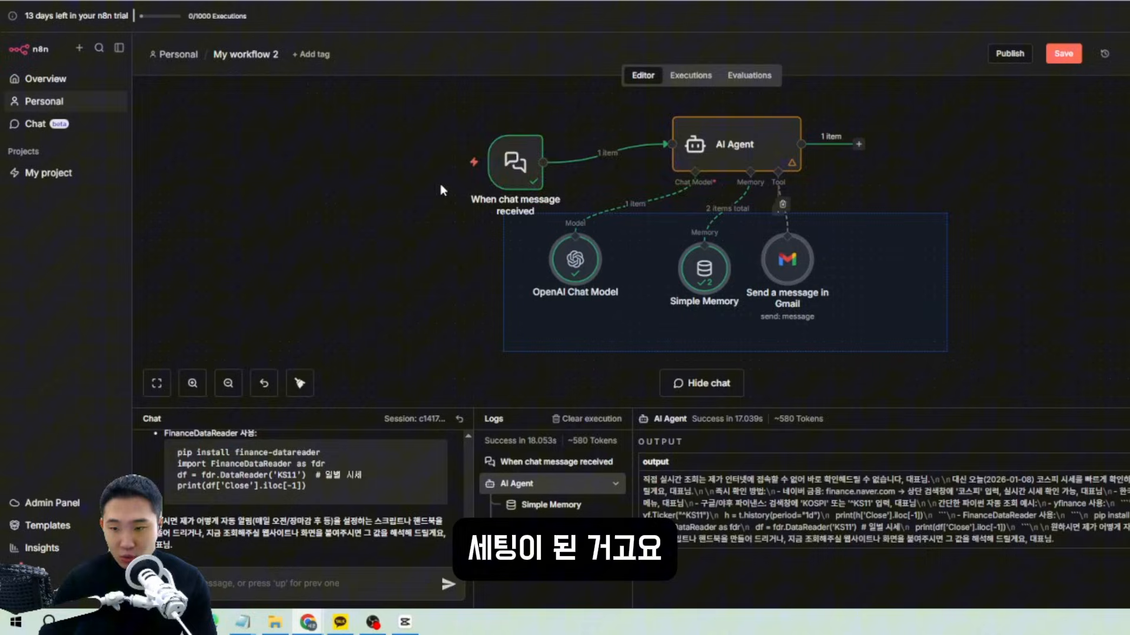
left_click(287, 580)
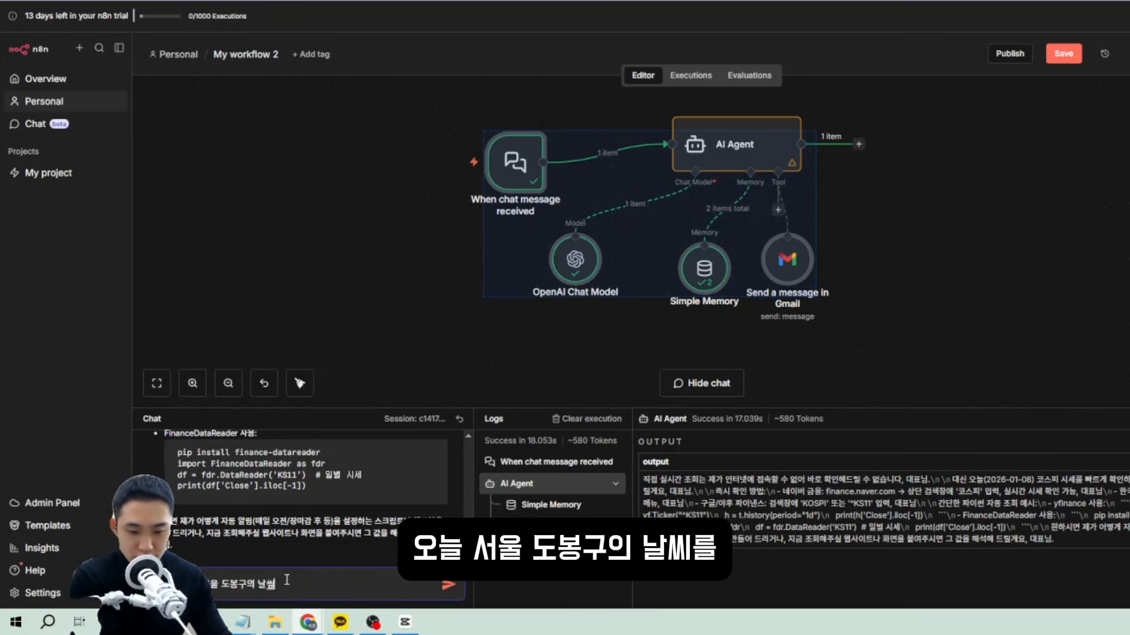
type("를 정리해서")
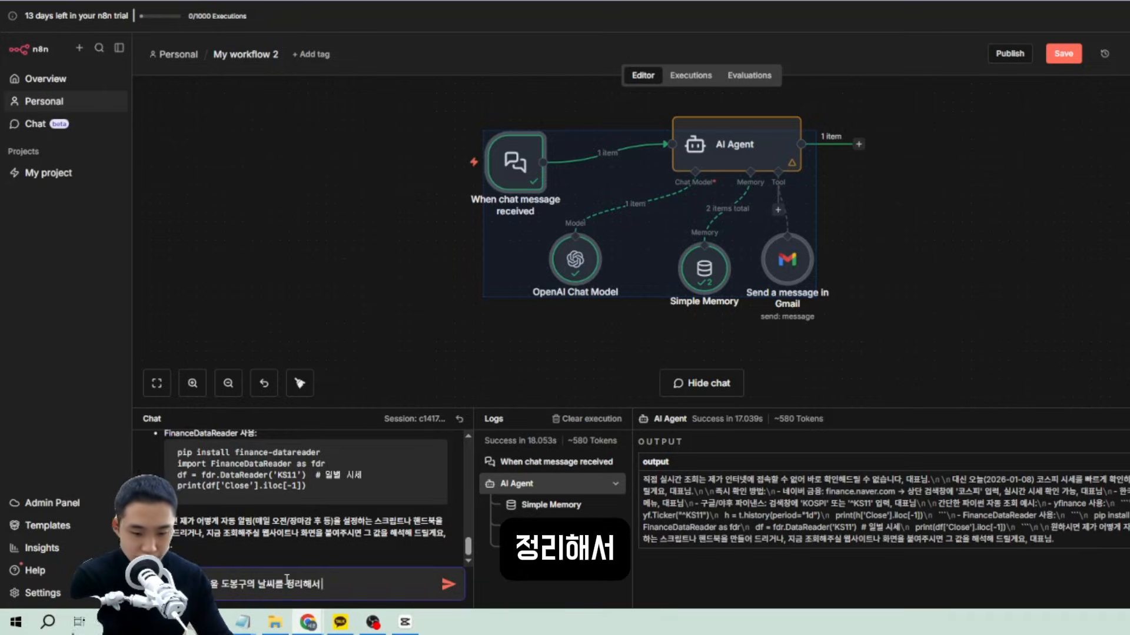
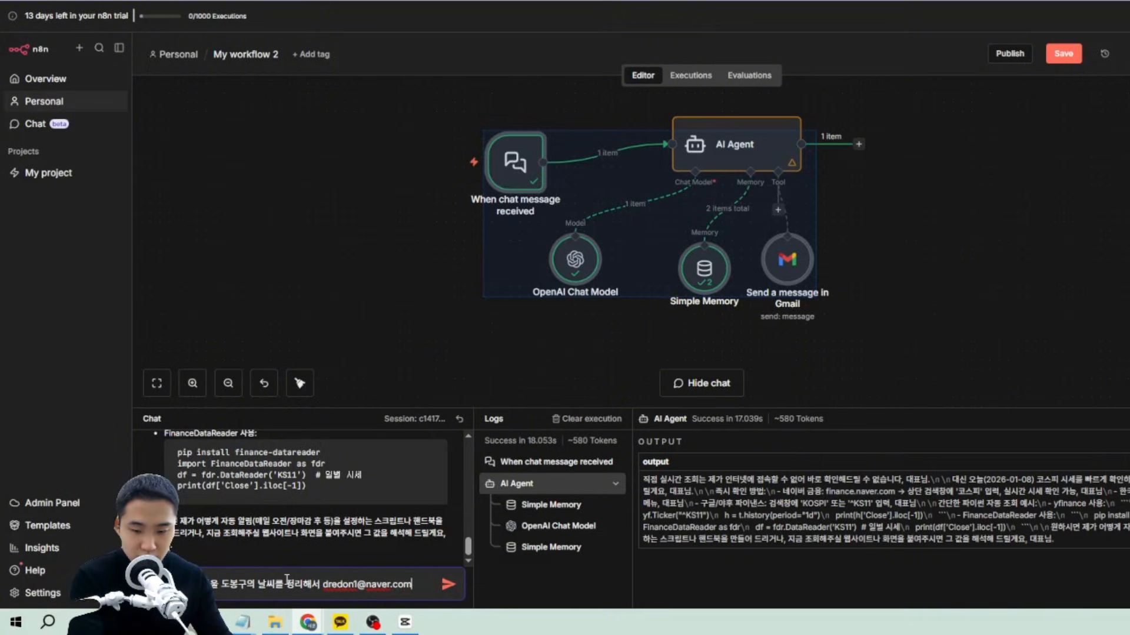
type(" 발")
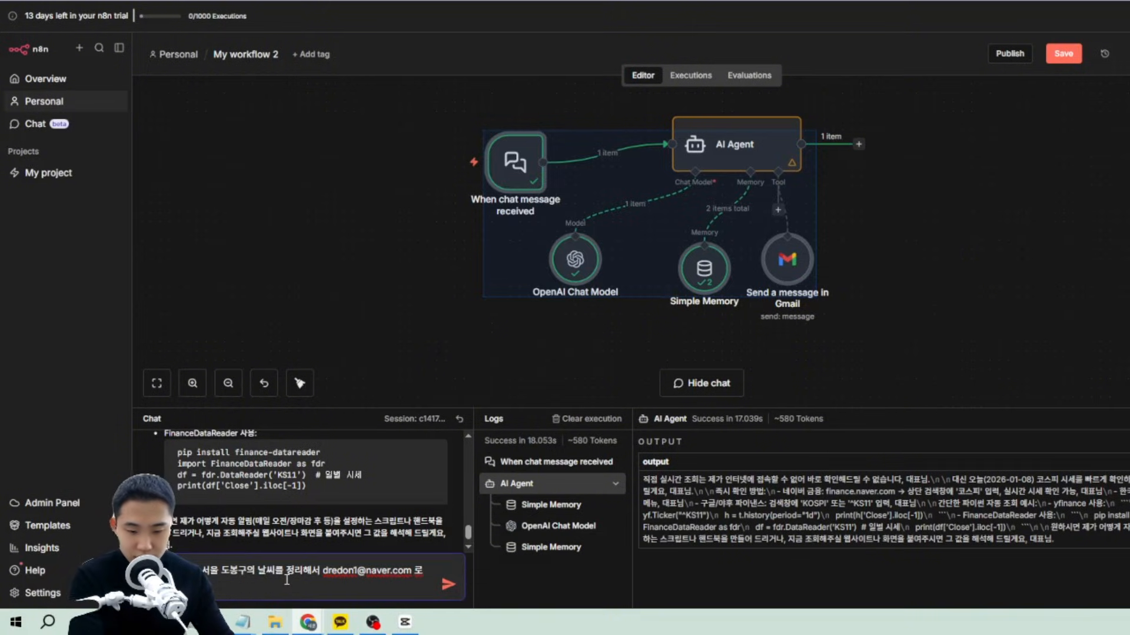
key("Return")
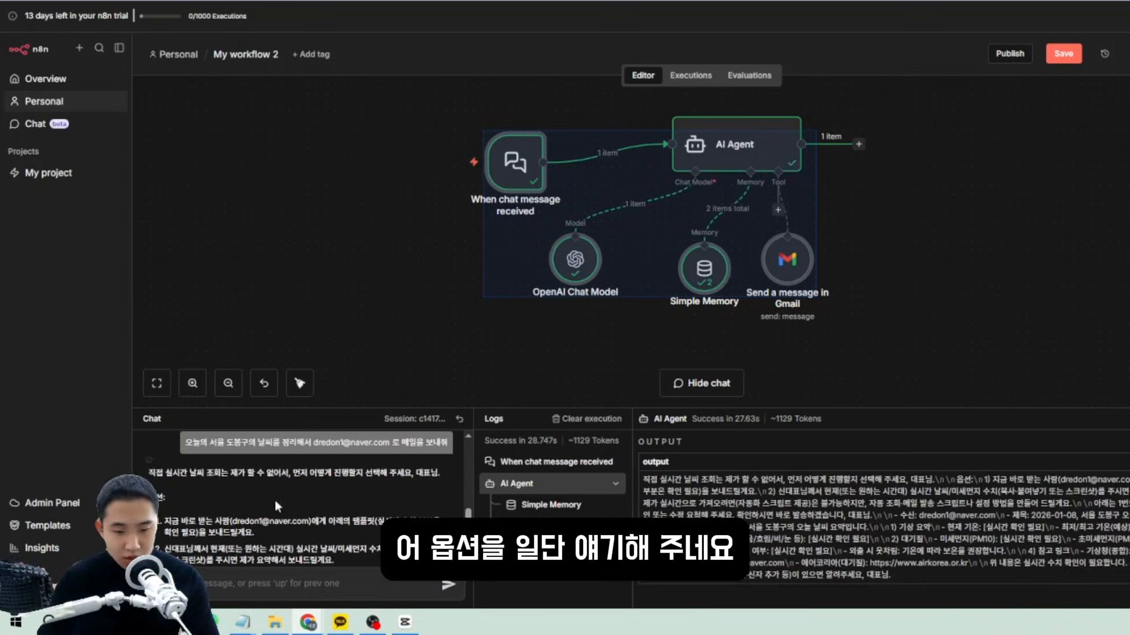
Read the agent's reply about unavailable live weather, its suggested options and email draft.
left_click_drag(293, 473, 404, 474)
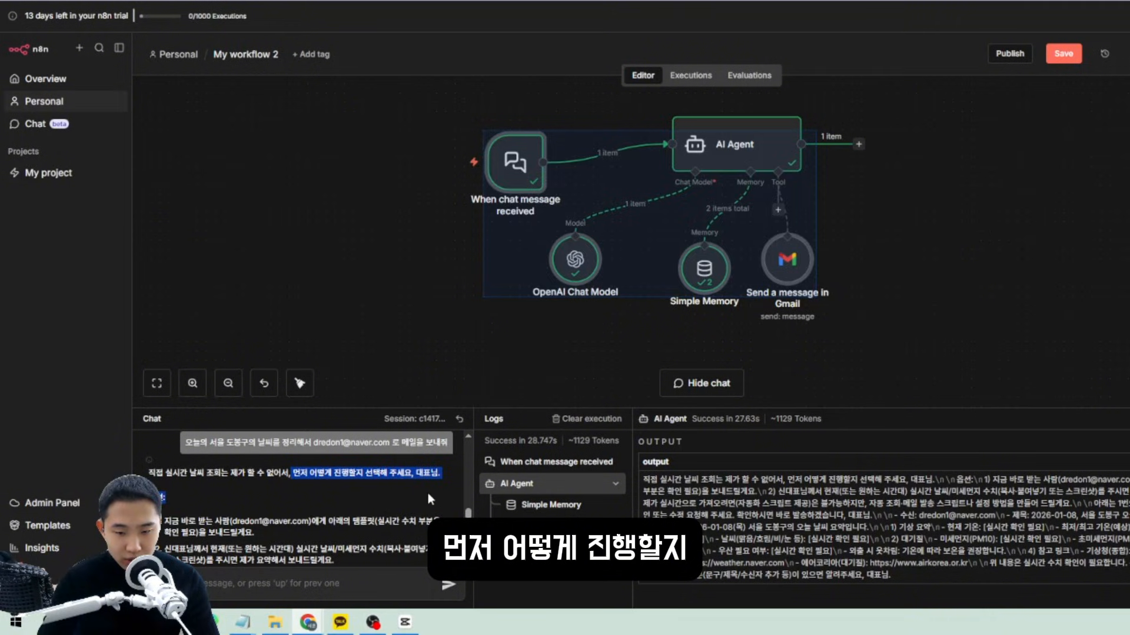
left_click_drag(172, 473, 281, 474)
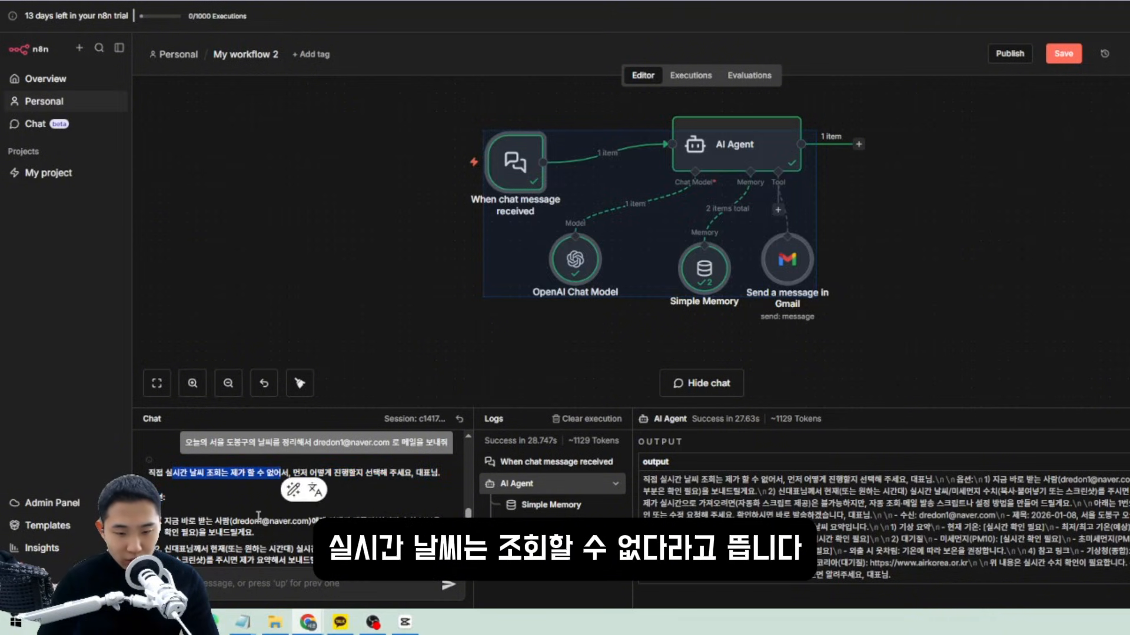
left_click(259, 516)
scroll(258, 516, "down", 5)
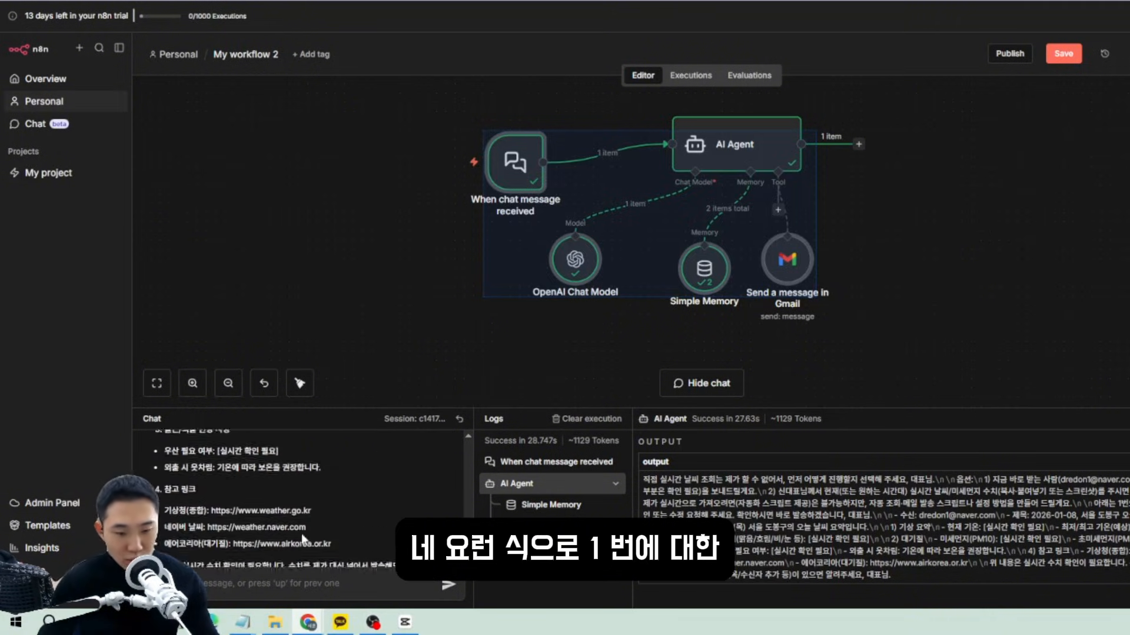
scroll(303, 536, "down", 1)
left_click_drag(354, 533, 334, 503)
scroll(306, 492, "up", 2)
left_click(334, 504)
scroll(253, 507, "up", 2)
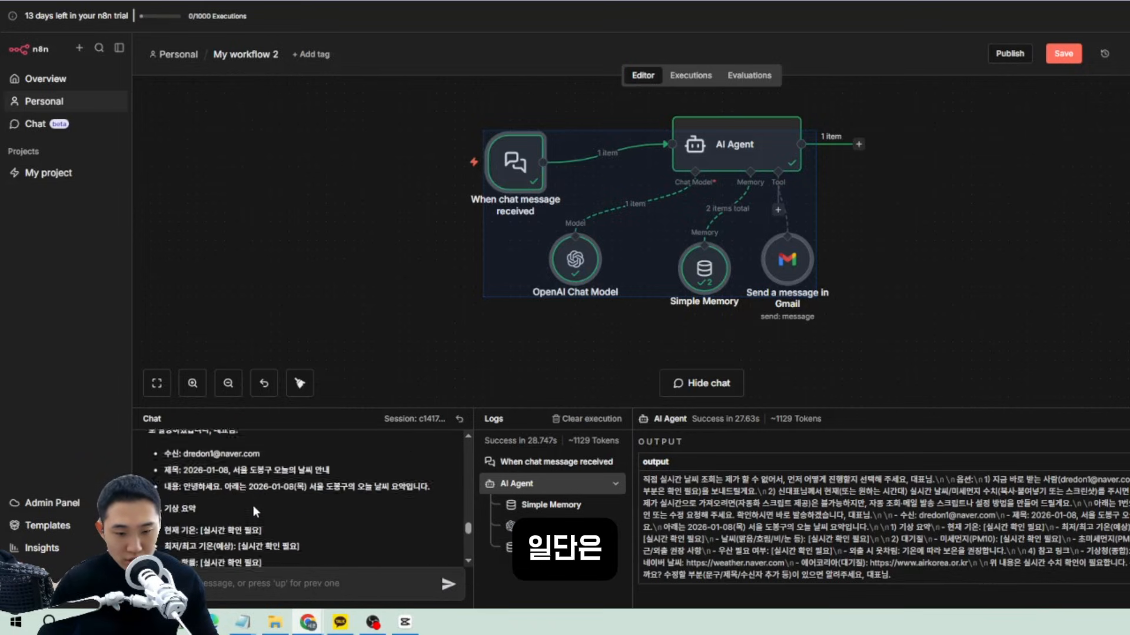
scroll(253, 505, "up", 1)
left_click_drag(154, 483, 316, 484)
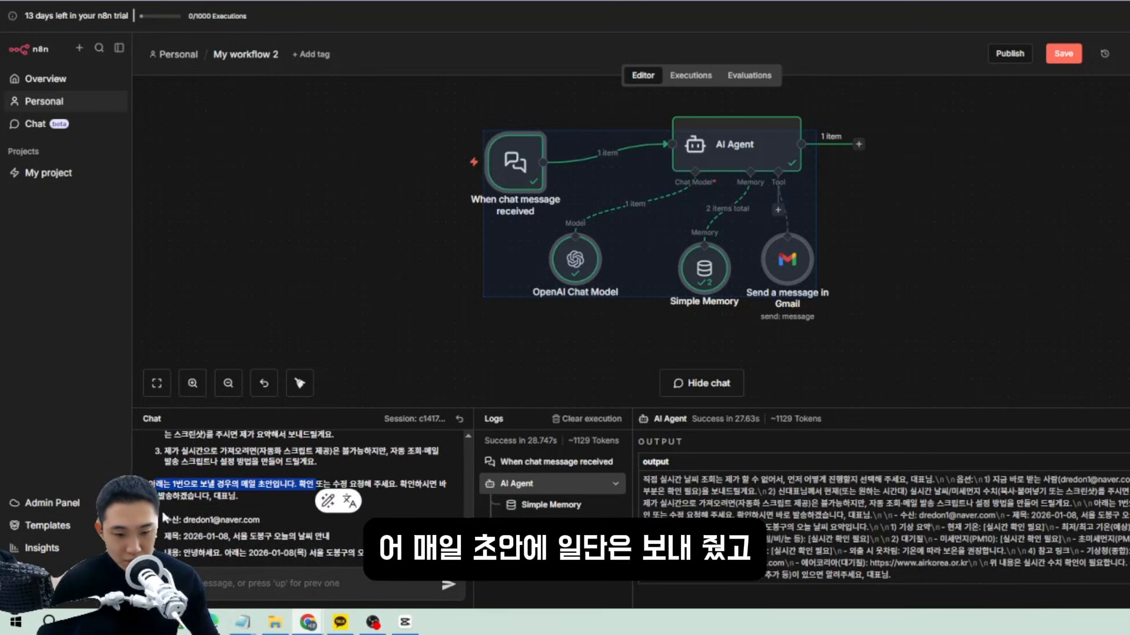
left_click_drag(165, 520, 304, 531)
scroll(298, 520, "down", 5)
Send '수치를 알아서 넣어서 발송해줘' telling the agent to fill in the figures and send.
left_click(396, 566)
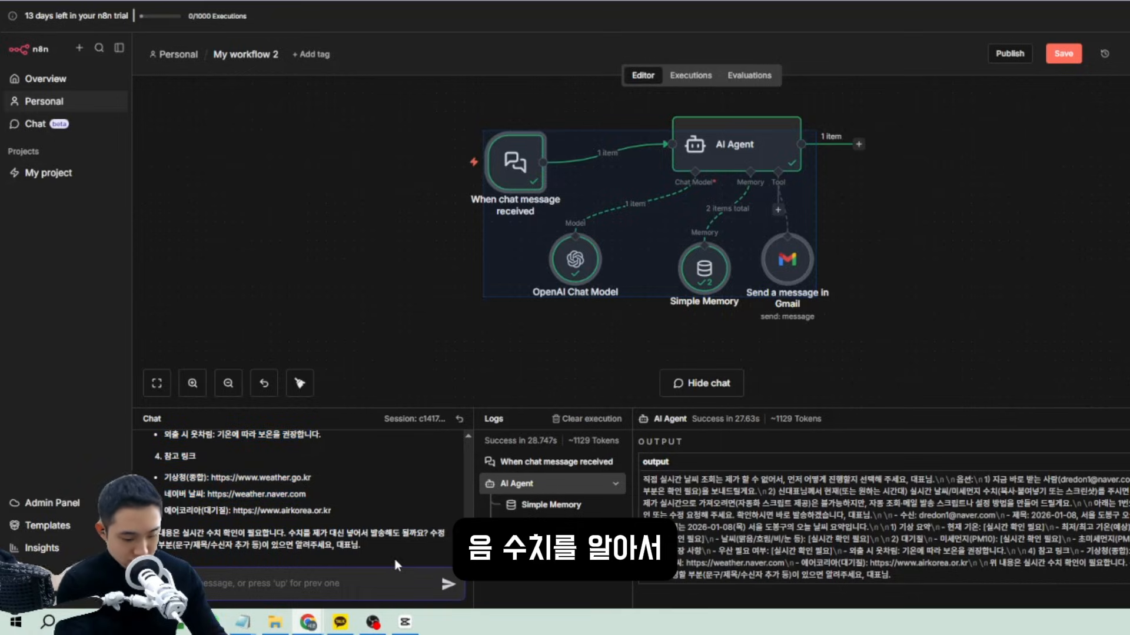
type("아서 ")
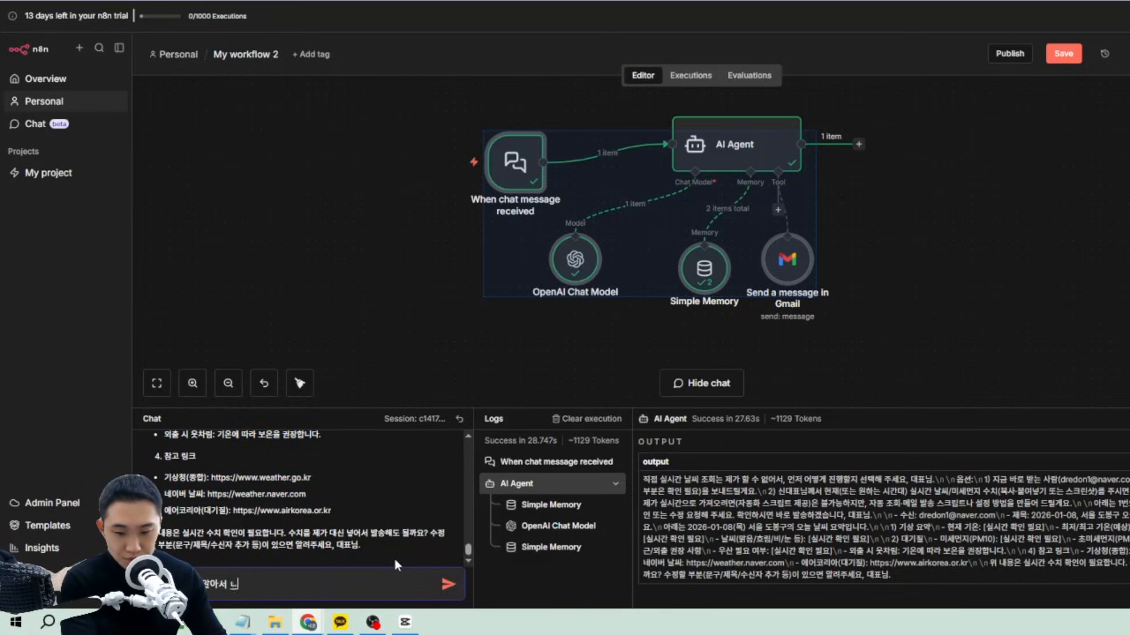
type("넣어서 발송해줘")
key("Return")
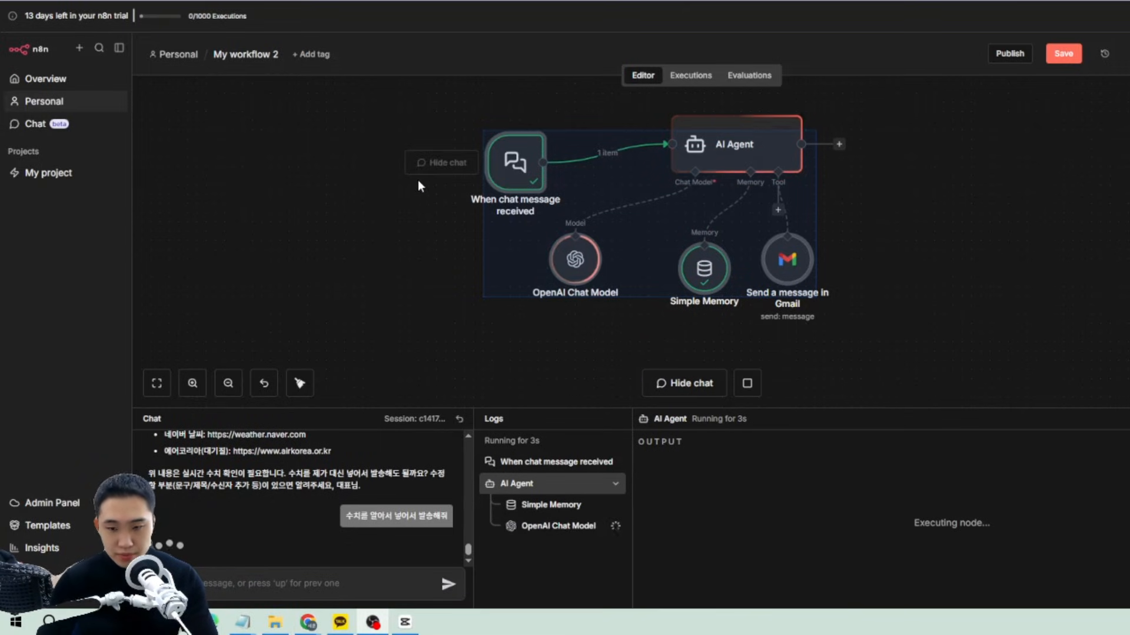
Review the options proposed in the agent's reply, focusing on option 2.
scroll(197, 523, "up", 2)
scroll(197, 523, "down", 2)
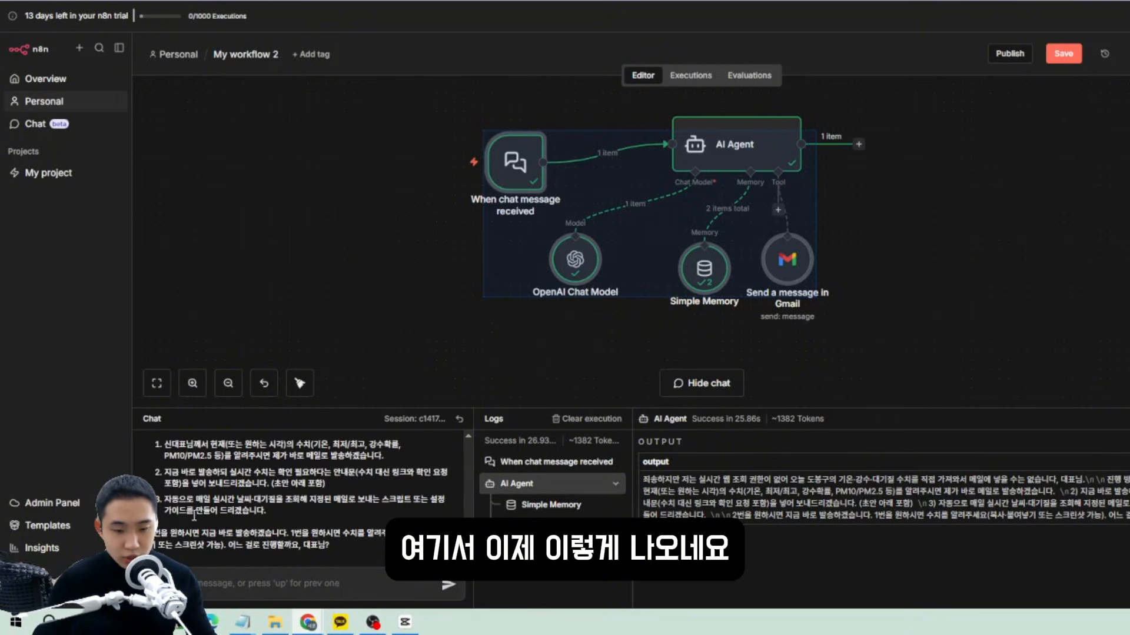
scroll(197, 523, "up", 1)
left_click_drag(296, 463, 253, 463)
left_click(334, 462)
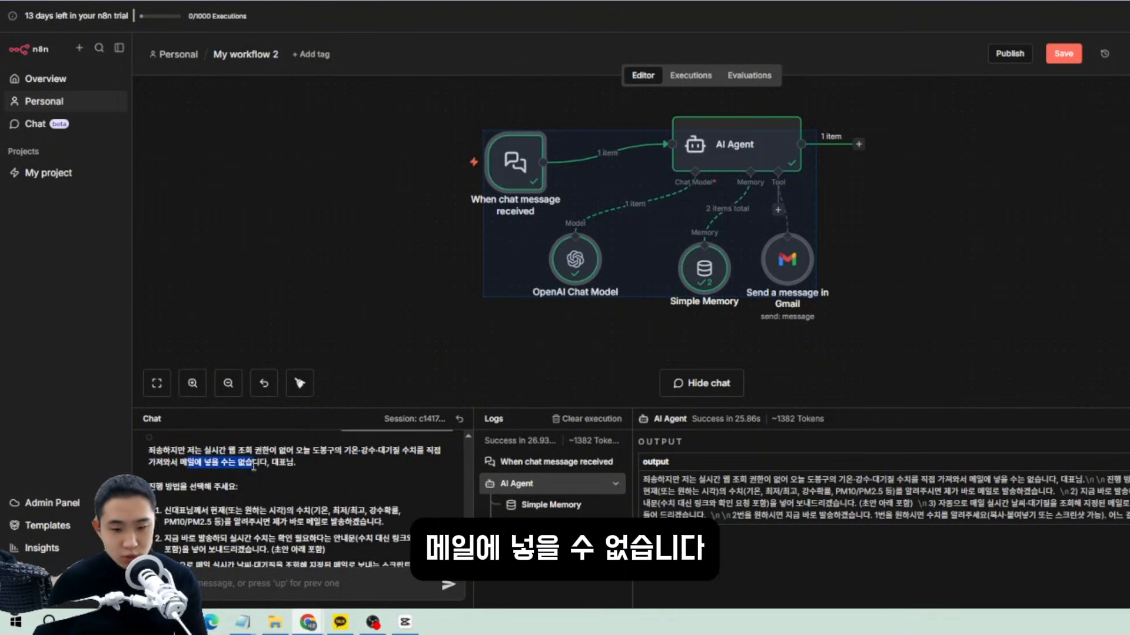
scroll(197, 523, "down", 1)
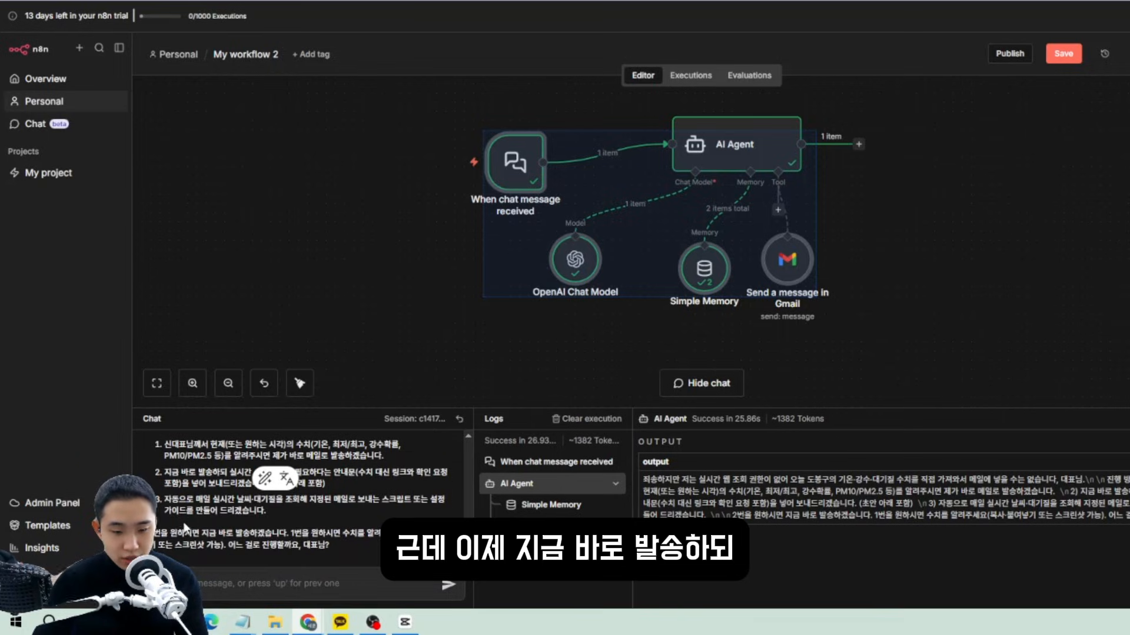
triple_click(165, 477)
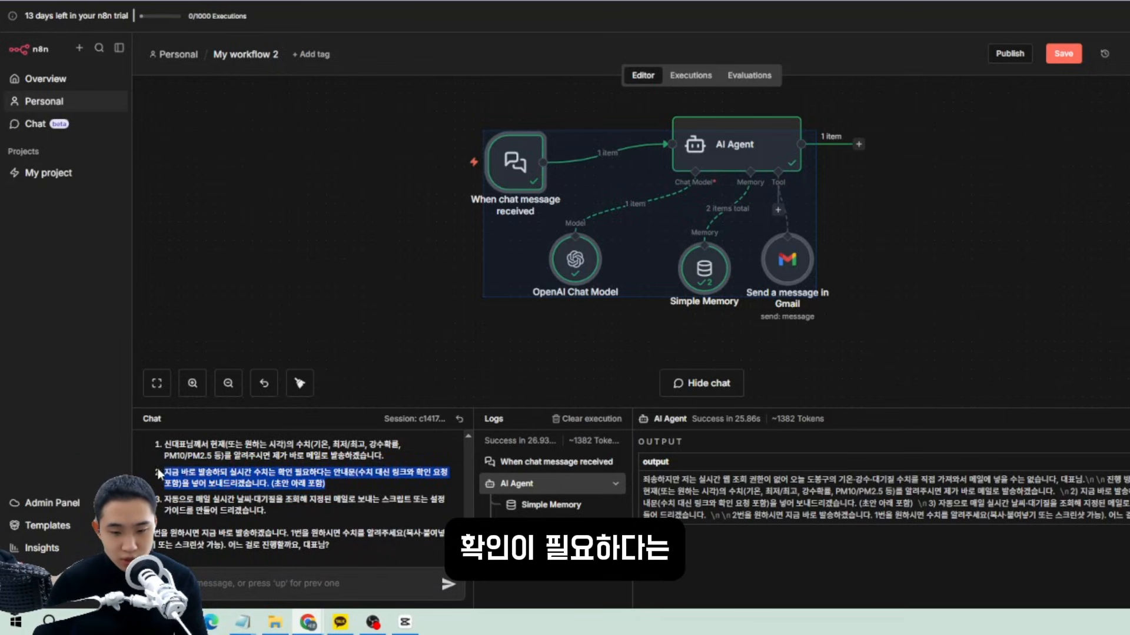
left_click(338, 477)
Send '2번으로 진행해줘' and read the agent's confirmation that the email was sent.
left_click(273, 578)
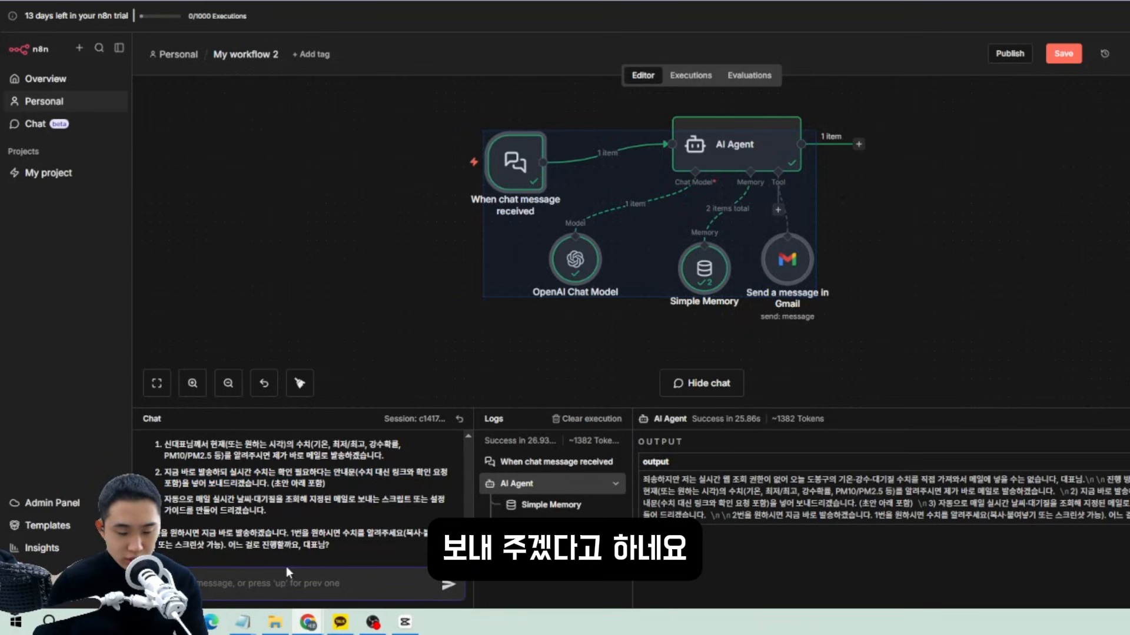
type("2번으로")
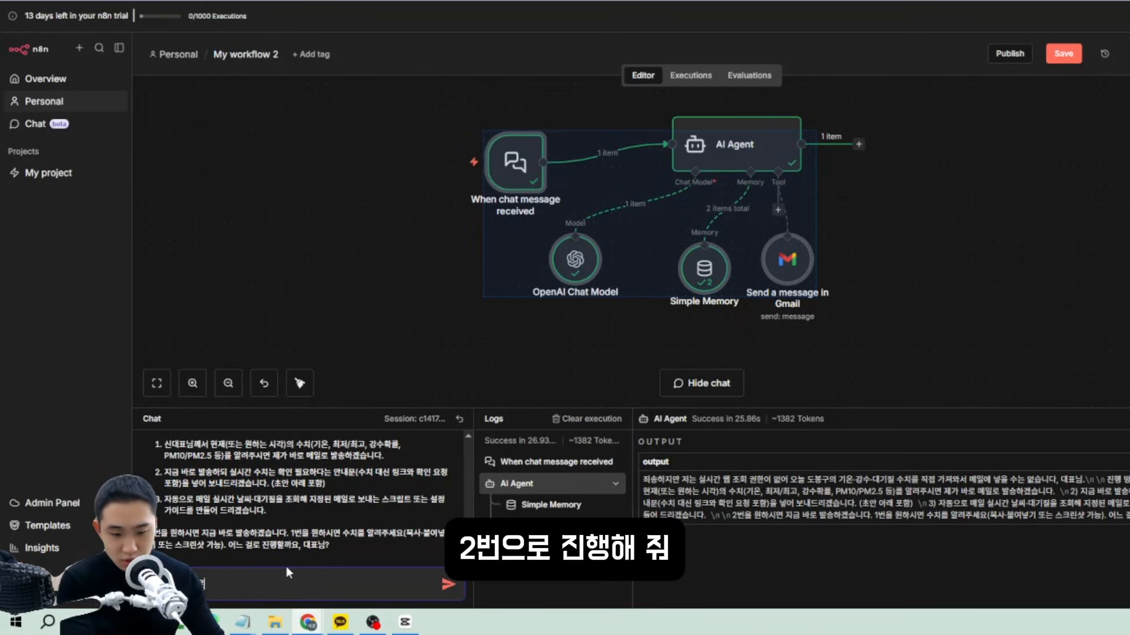
type(" 진행해줘")
key("Return")
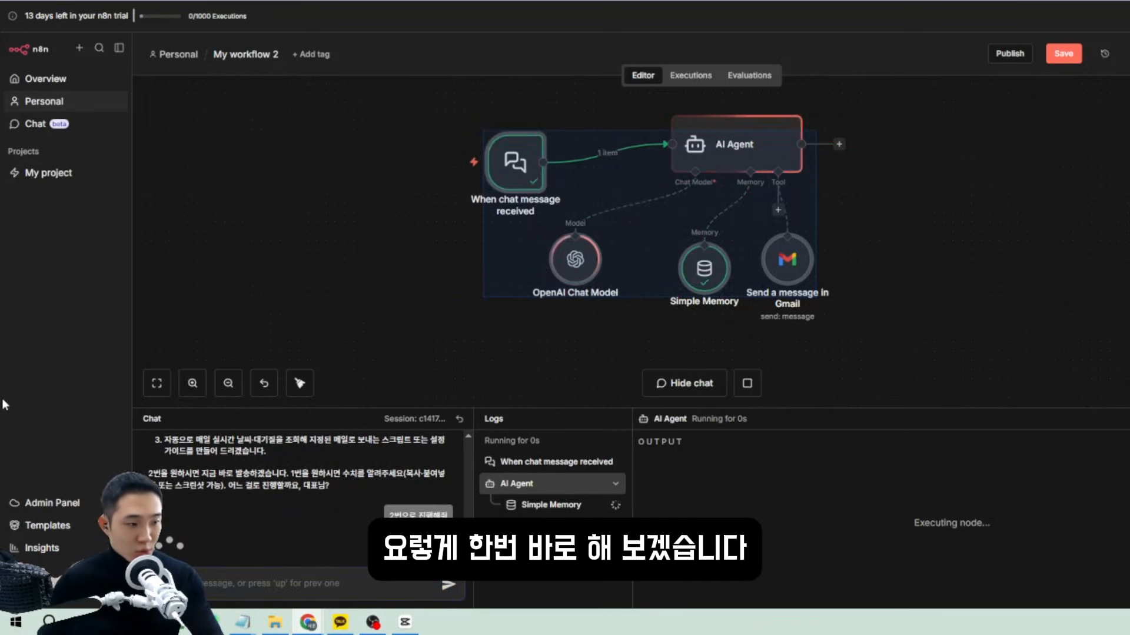
left_click_drag(148, 546, 364, 548)
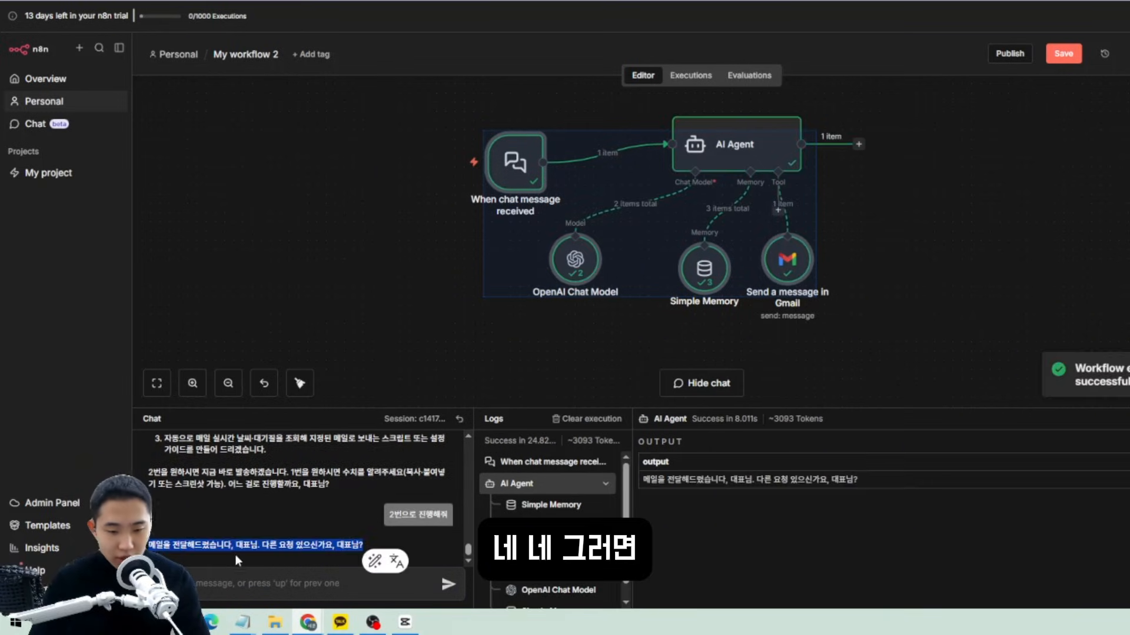
left_click(179, 549)
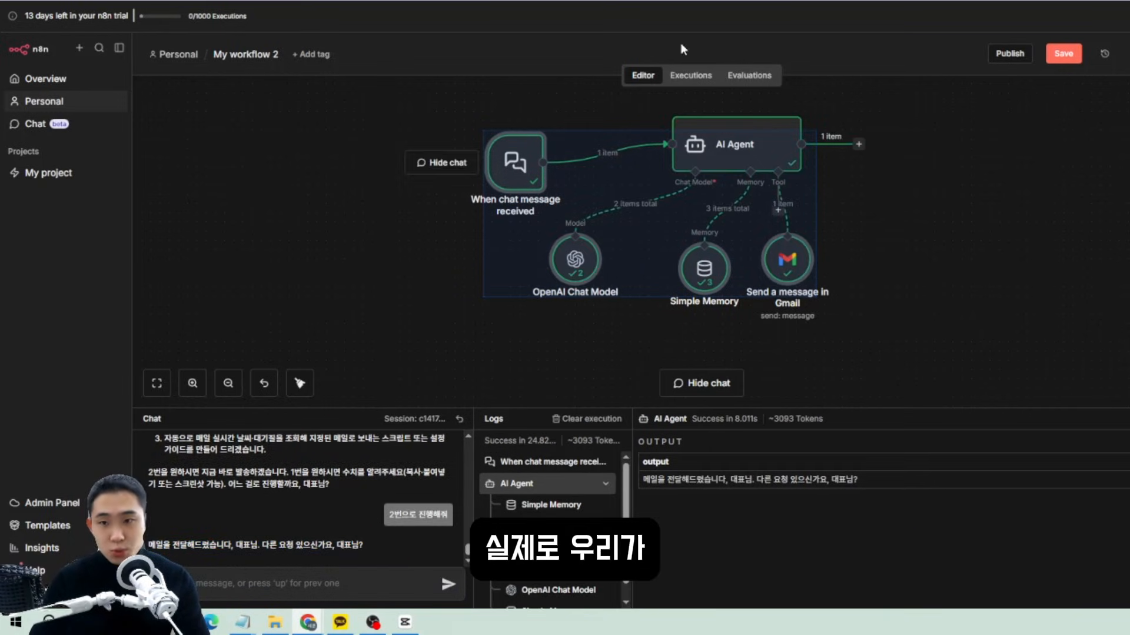
Check the received Dobong-gu weather email in Naver Mail in a new browser tab.
key("ctrl+t")
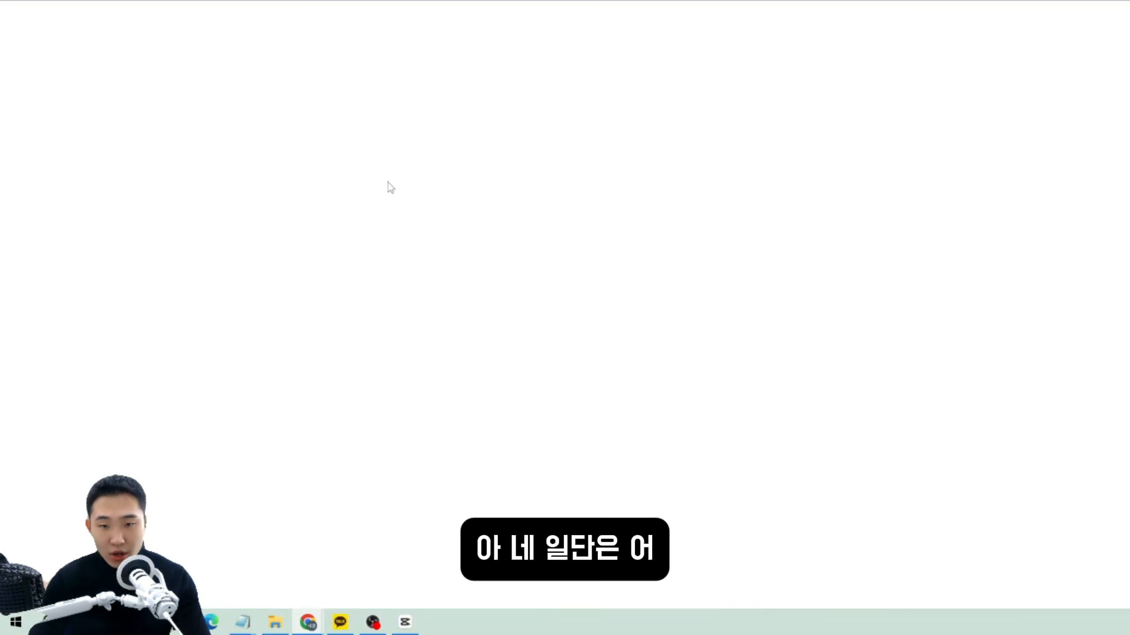
mouse_move(191, 248)
left_mouse_down()
mouse_move(442, 261)
mouse_move(567, 303)
mouse_move(335, 287)
mouse_move(194, 247)
left_mouse_up()
left_click(577, 315)
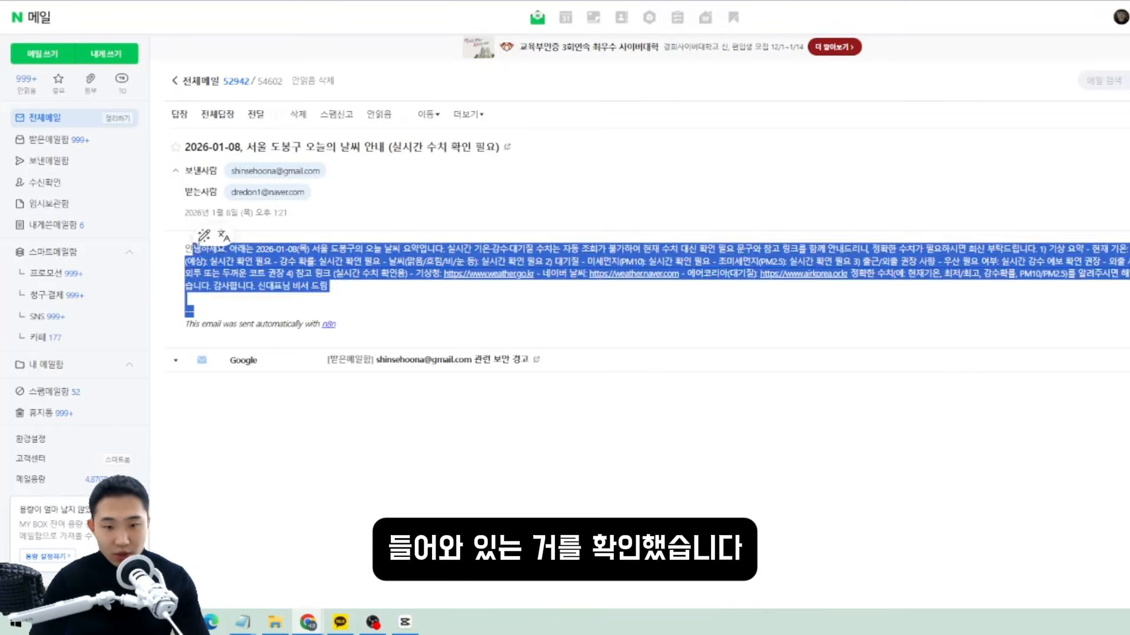
left_click(454, 25)
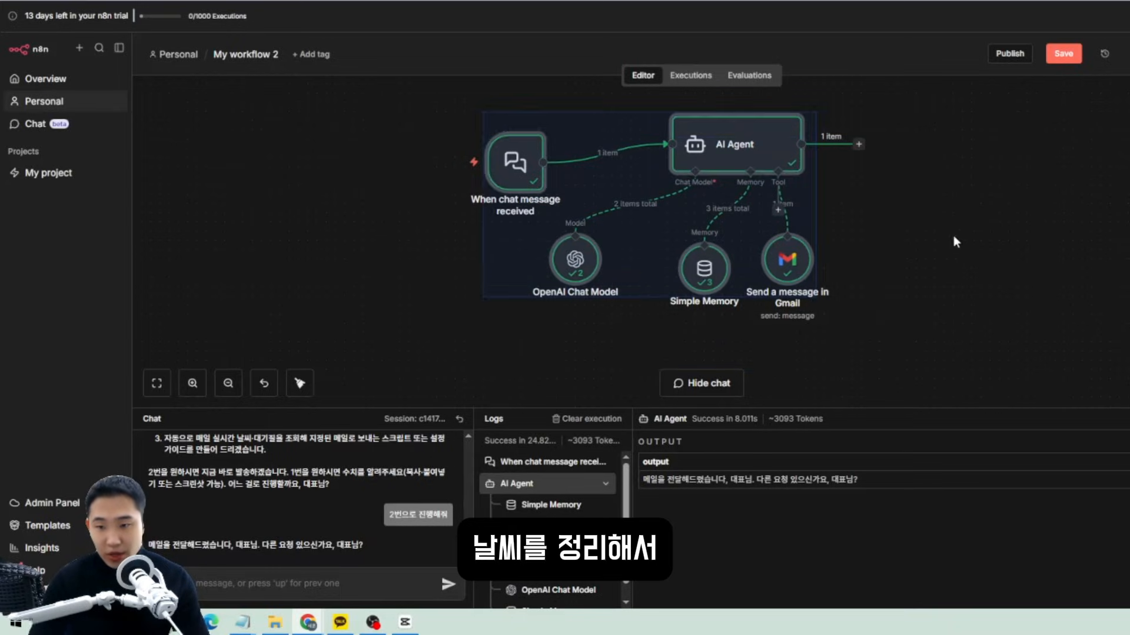
Browse the AI nodes list in the add-node panel, then close it without adding anything.
left_click_drag(959, 337, 339, 94)
left_click(894, 306)
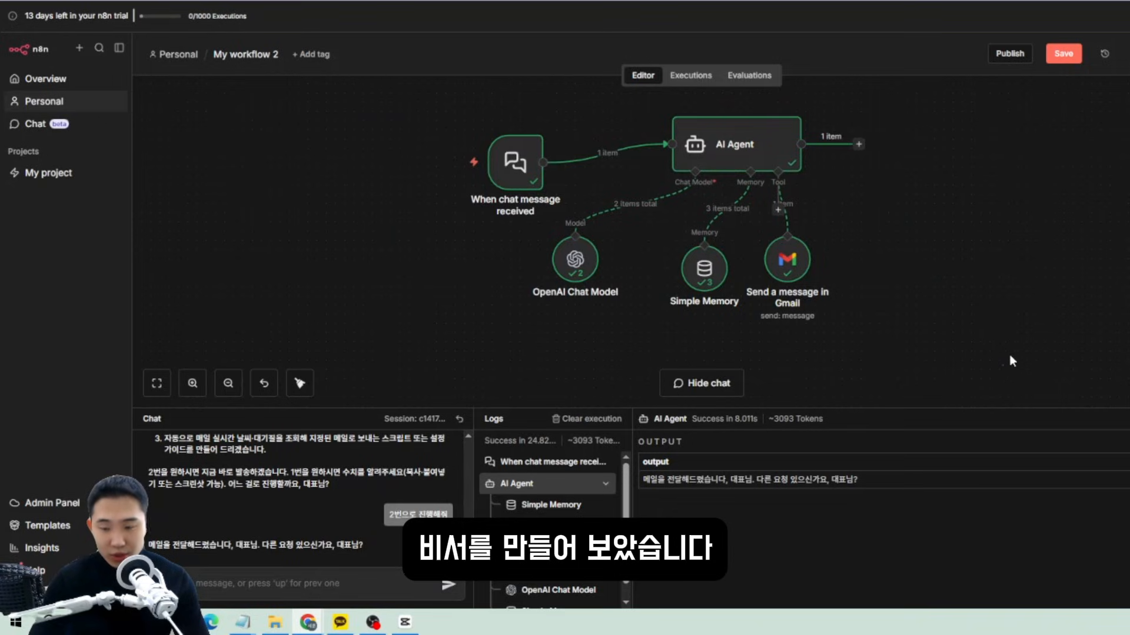
key("Tab")
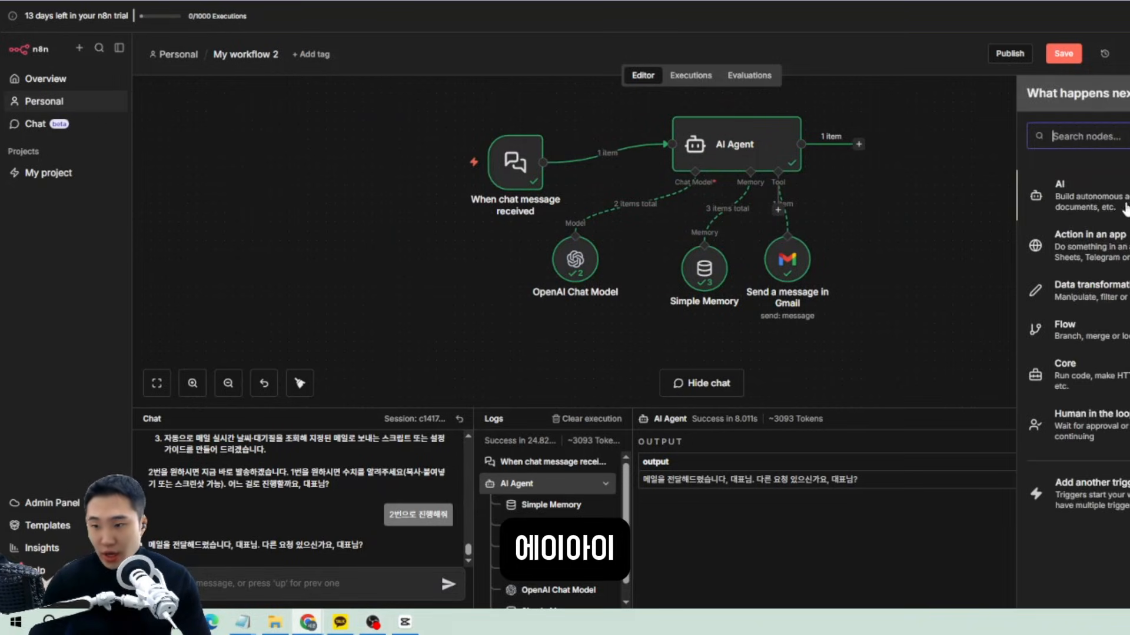
left_click(1083, 191)
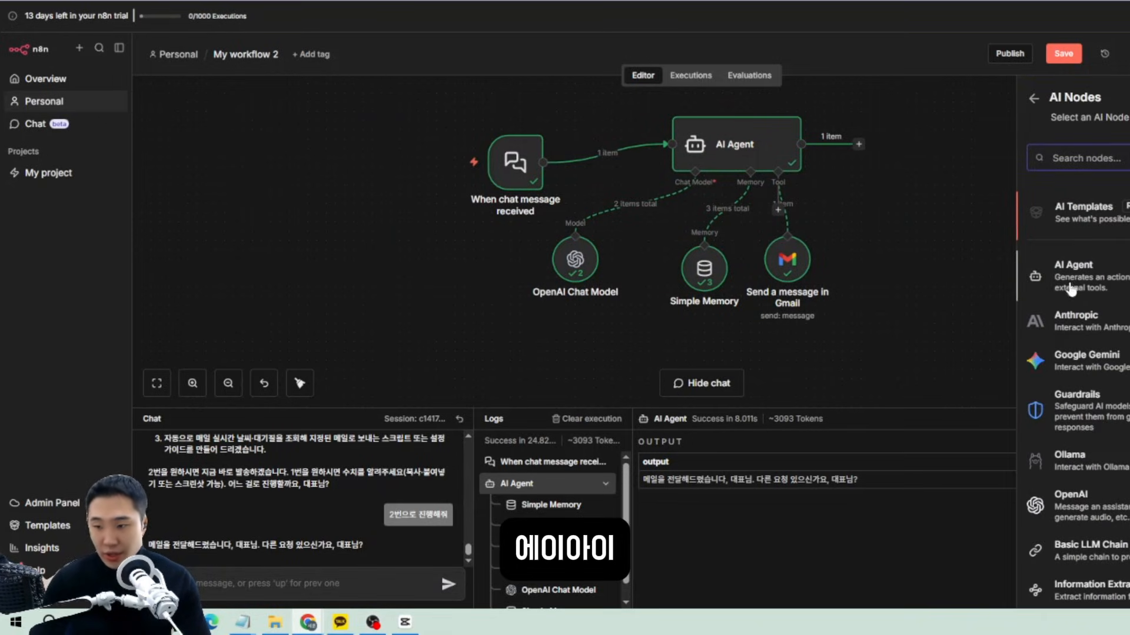
left_click(965, 215)
left_click_drag(1000, 371, 408, 165)
left_click(475, 146)
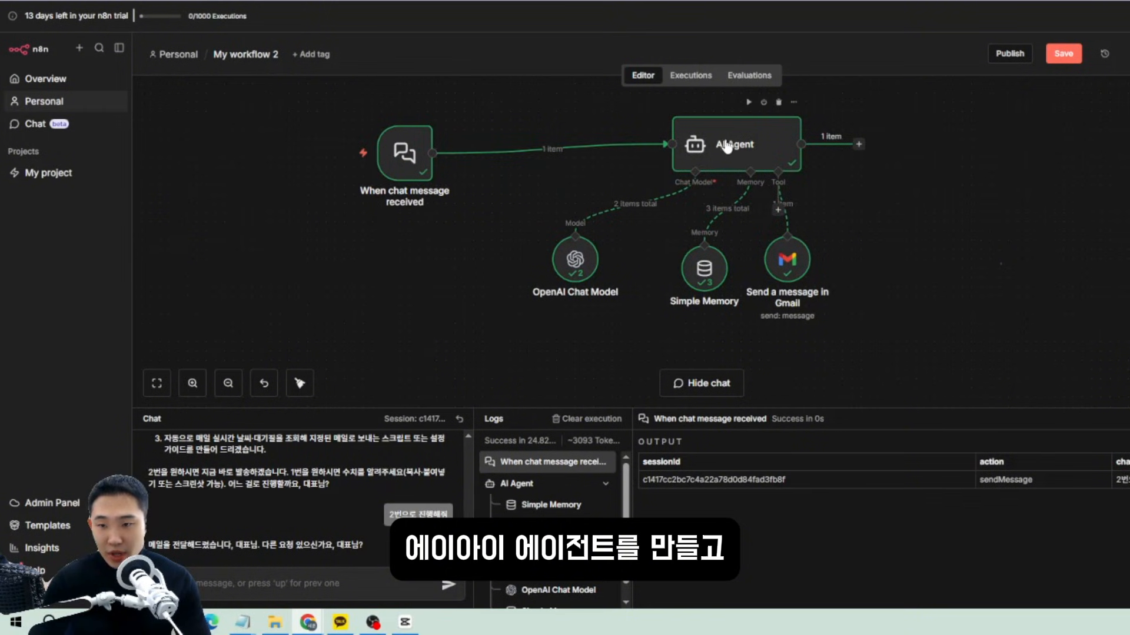
Shift the trigger and AI Agent left and line up OpenAI Chat Model and Simple Memory beneath.
left_click_drag(724, 137, 586, 145)
left_click_drag(575, 259, 510, 277)
left_click_drag(709, 281, 599, 285)
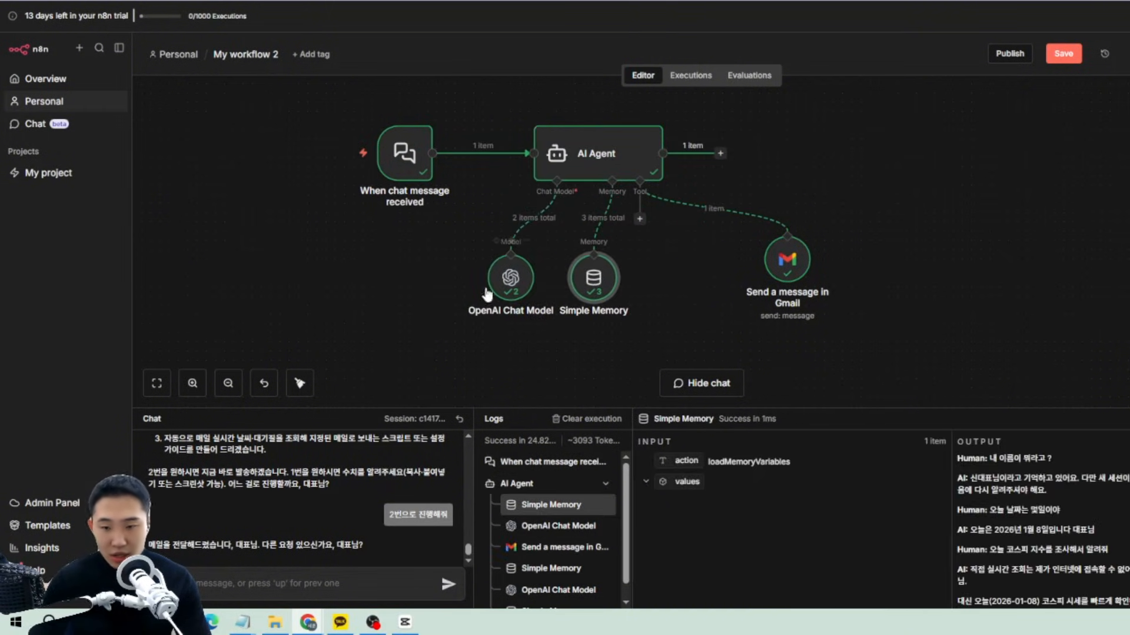
left_click_drag(527, 294, 470, 290)
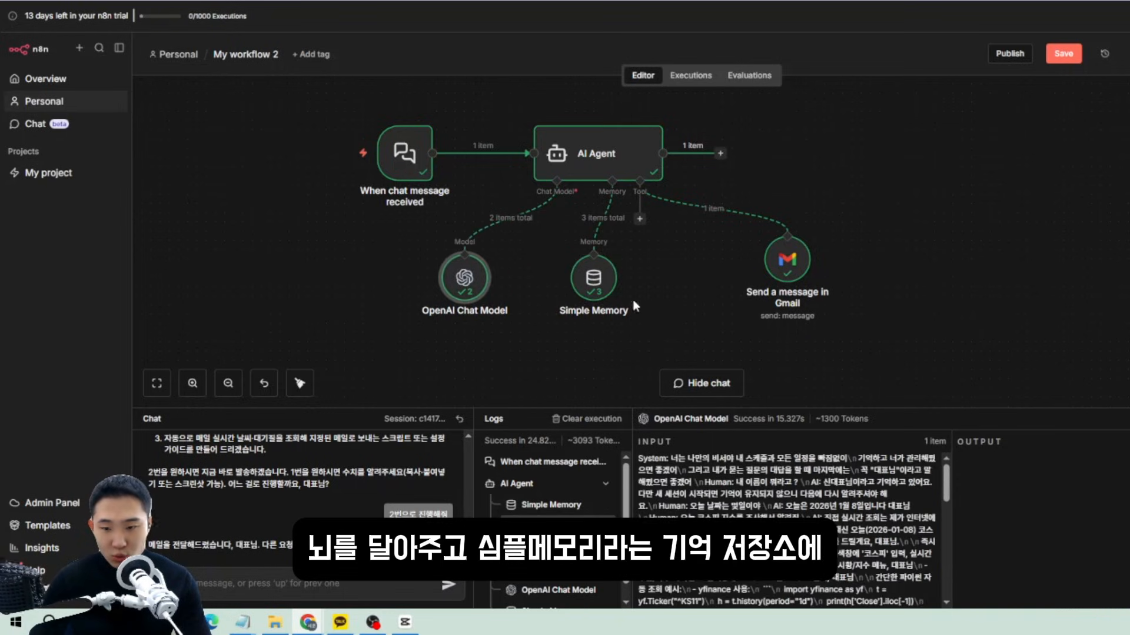
mouse_move(600, 287)
left_mouse_down()
mouse_move(628, 297)
mouse_move(590, 287)
left_mouse_up()
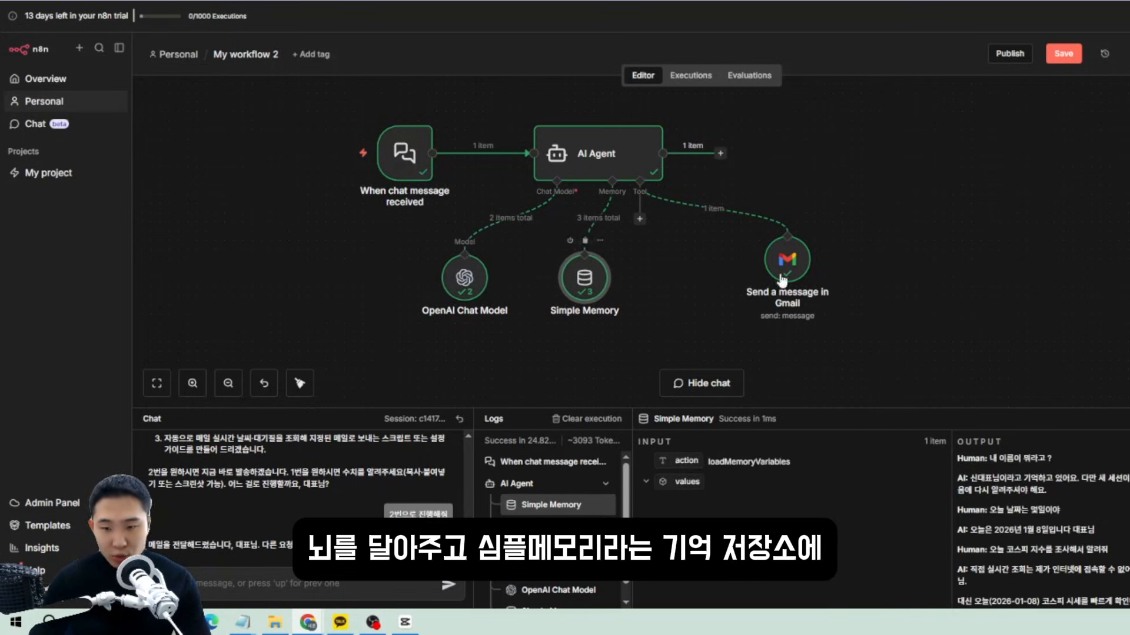
Place the Gmail node under the AI Agent's Tool connection.
left_click_drag(783, 279, 691, 281)
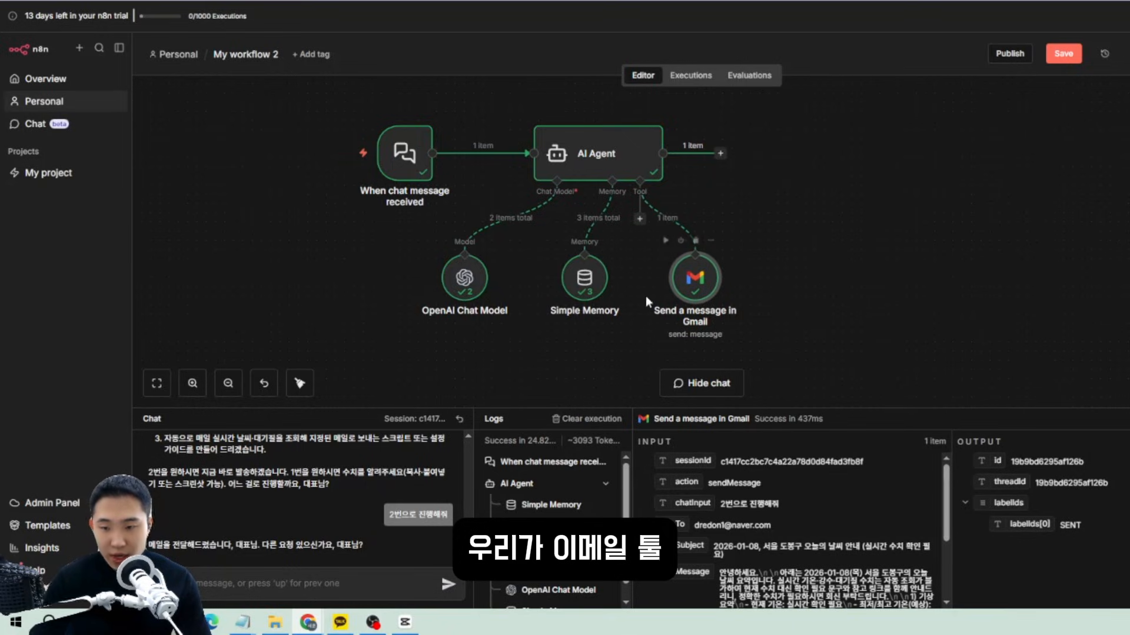
mouse_move(687, 282)
left_mouse_down()
mouse_move(678, 291)
mouse_move(646, 275)
mouse_move(698, 283)
left_mouse_up()
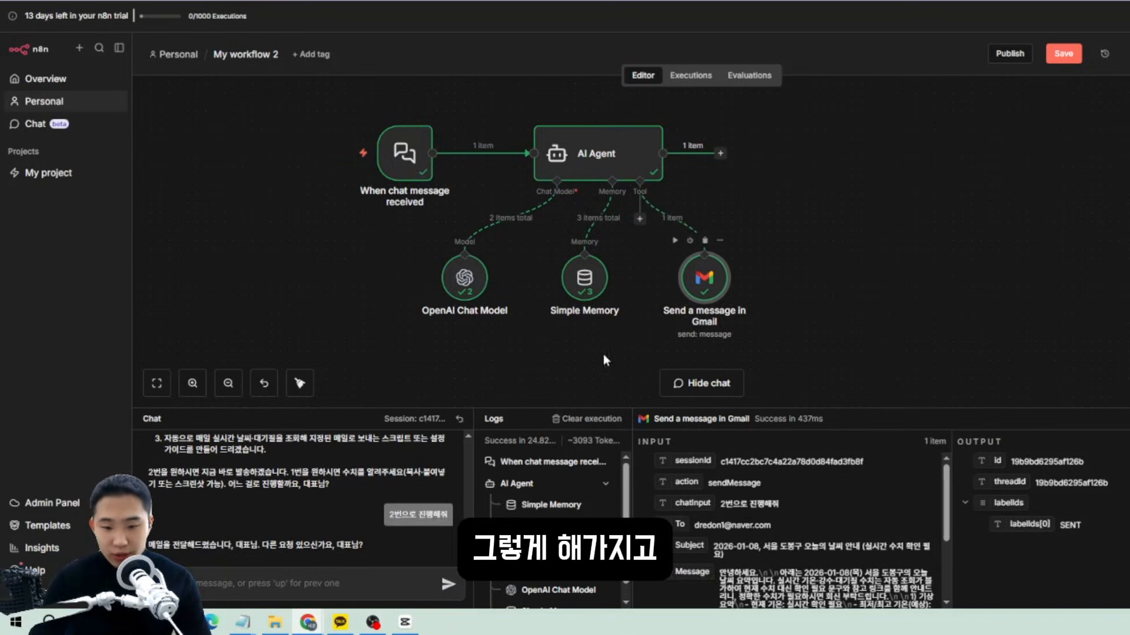
left_click_drag(149, 545, 363, 548)
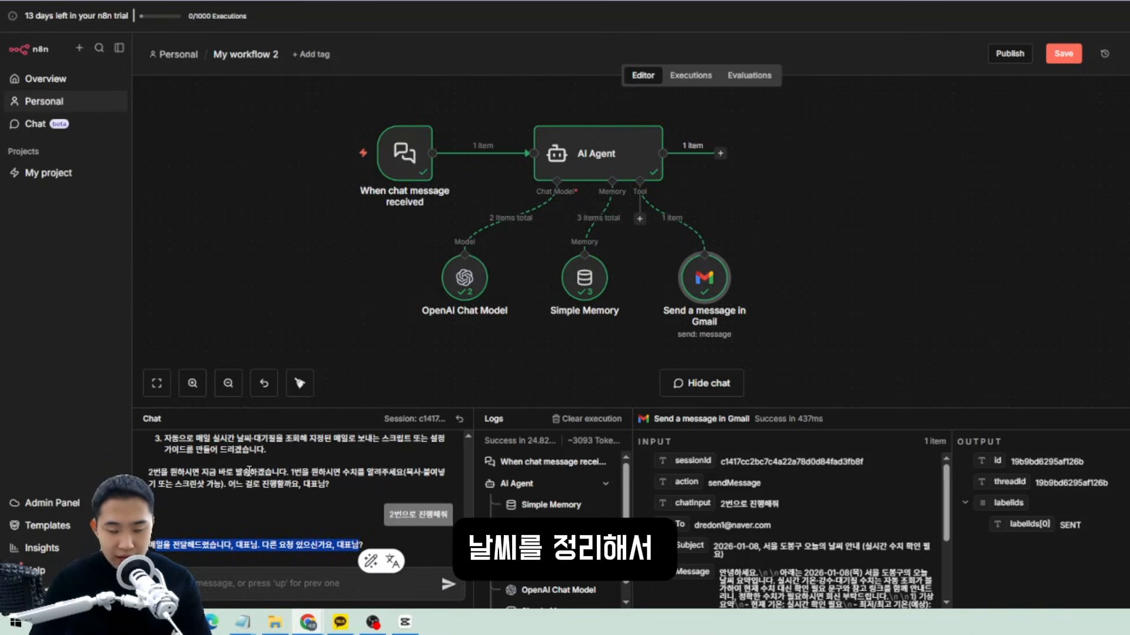
left_click(327, 522)
left_click_drag(923, 353, 255, 135)
left_click(178, 111)
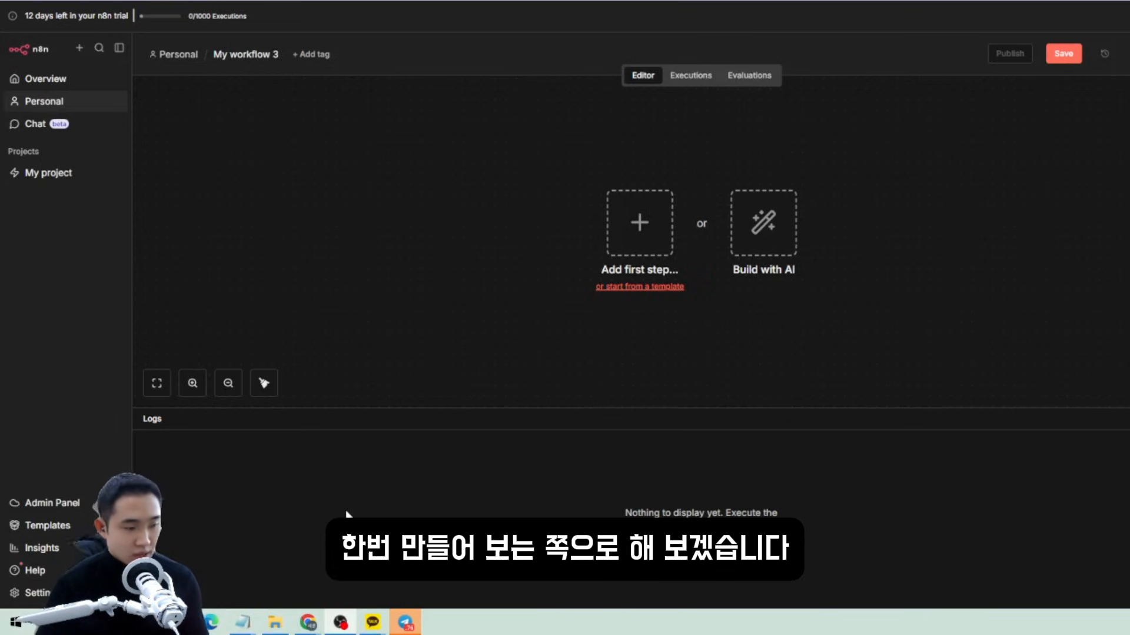
Add a Telegram Trigger that fires On message as the workflow's first step.
left_click(641, 272)
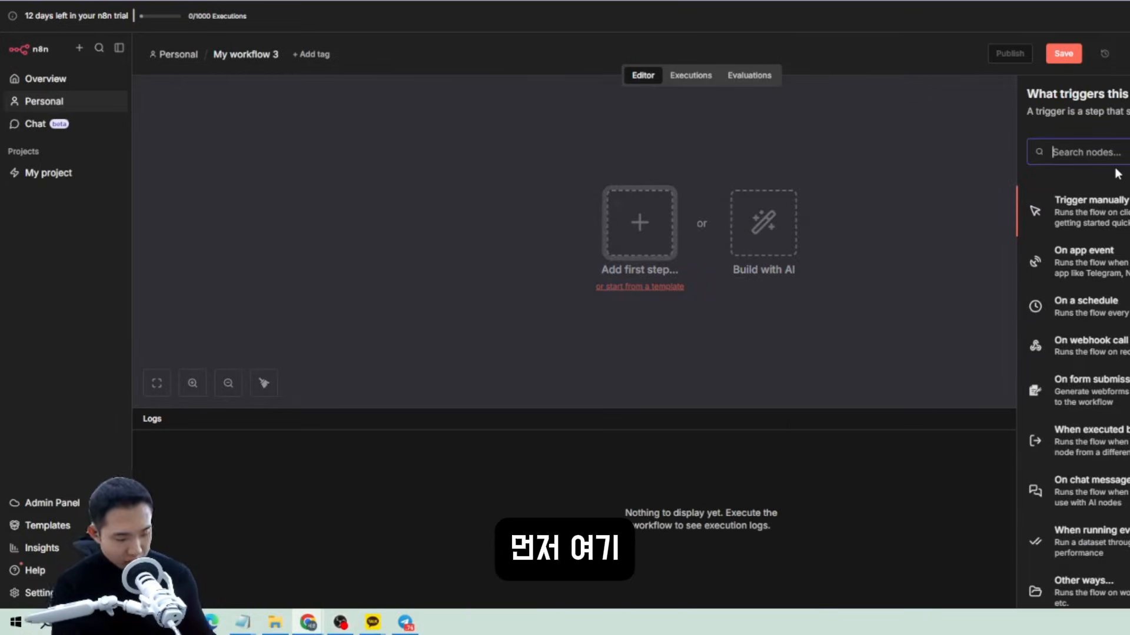
type("ㅅ딛")
key("BackSpace")
key("BackSpace")
key("BackSpace")
key("BackSpace")
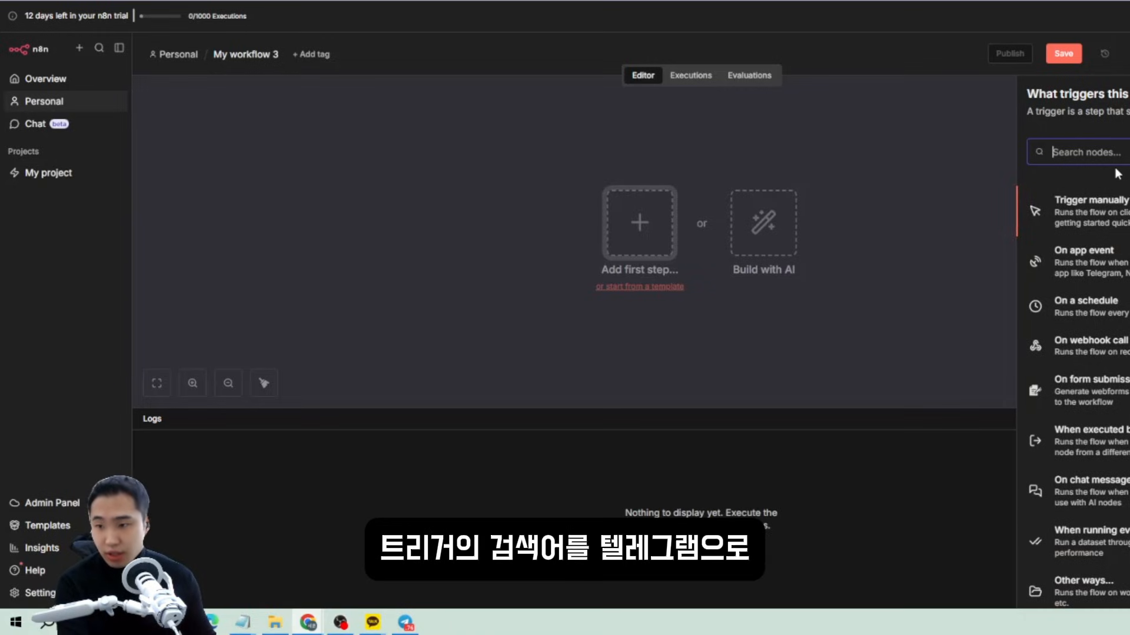
type("te")
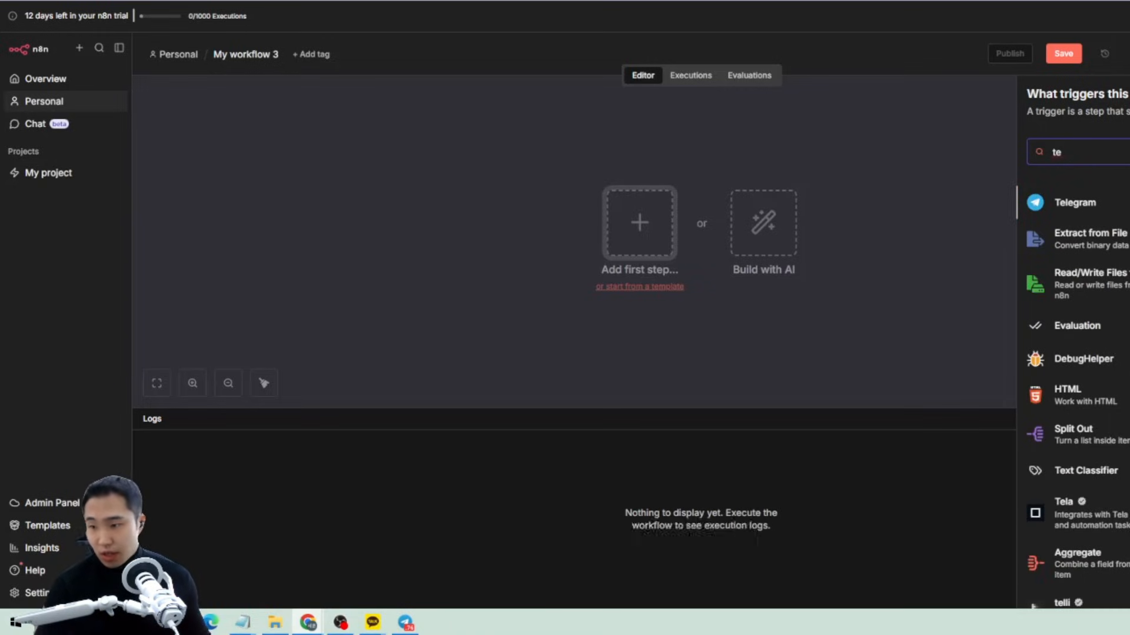
key("Return")
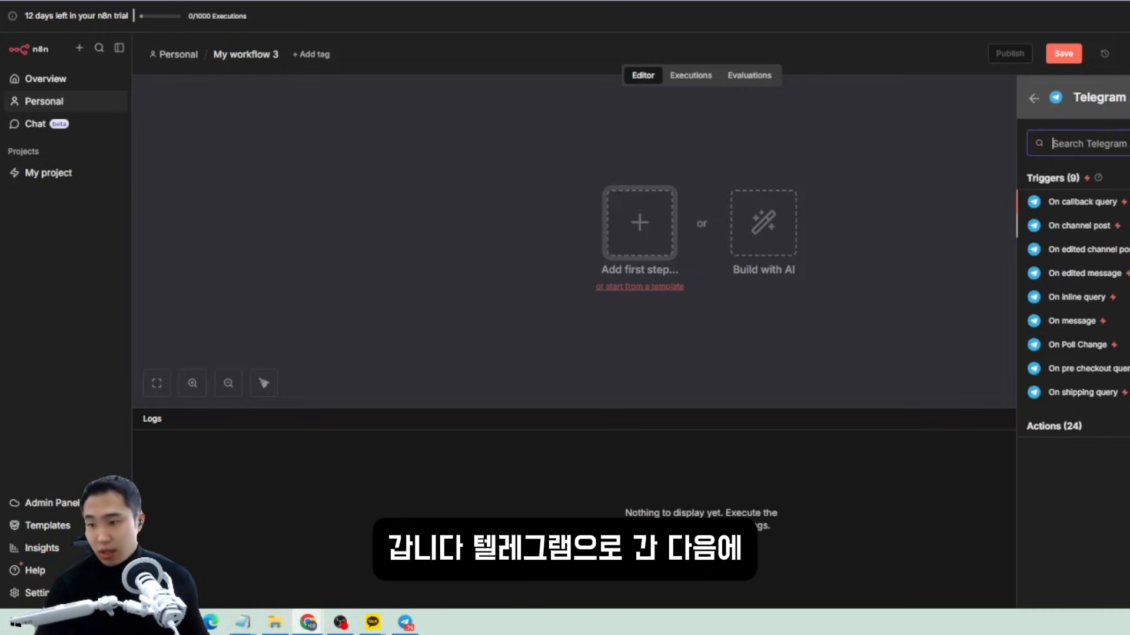
left_click(1072, 321)
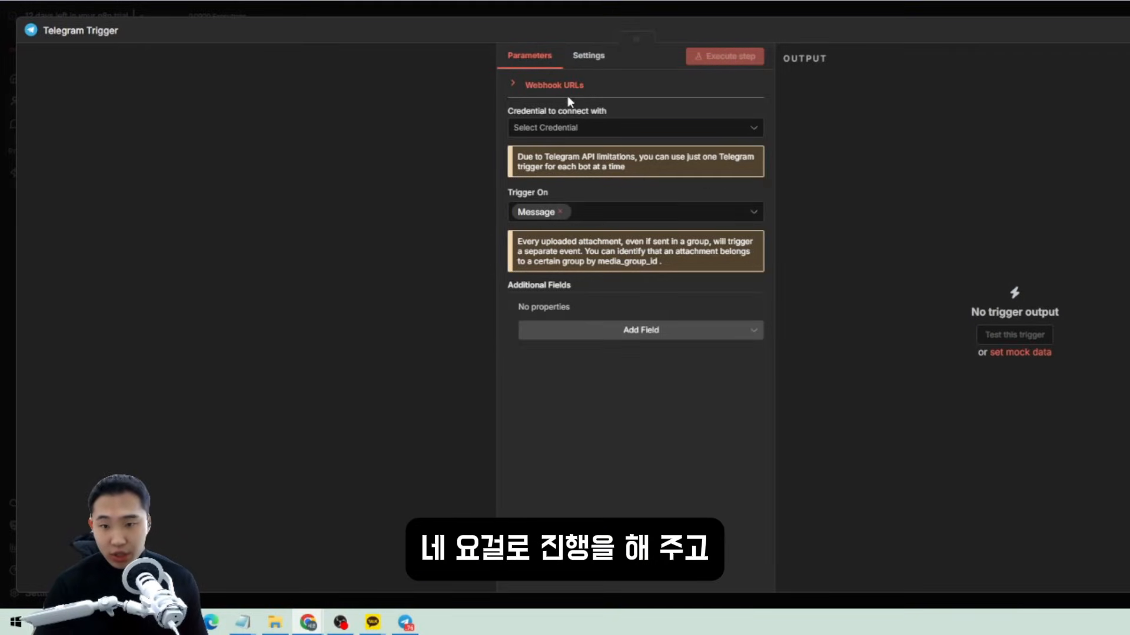
Start a new Telegram account credential and bring the Telegram app over the dialog.
left_click(554, 134)
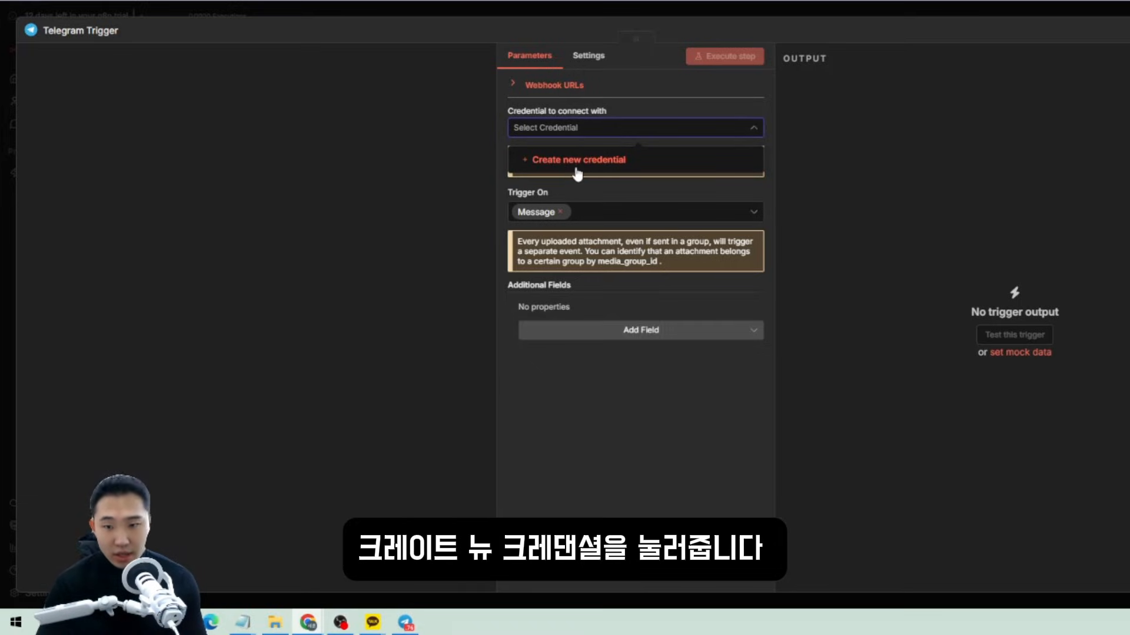
left_click(578, 168)
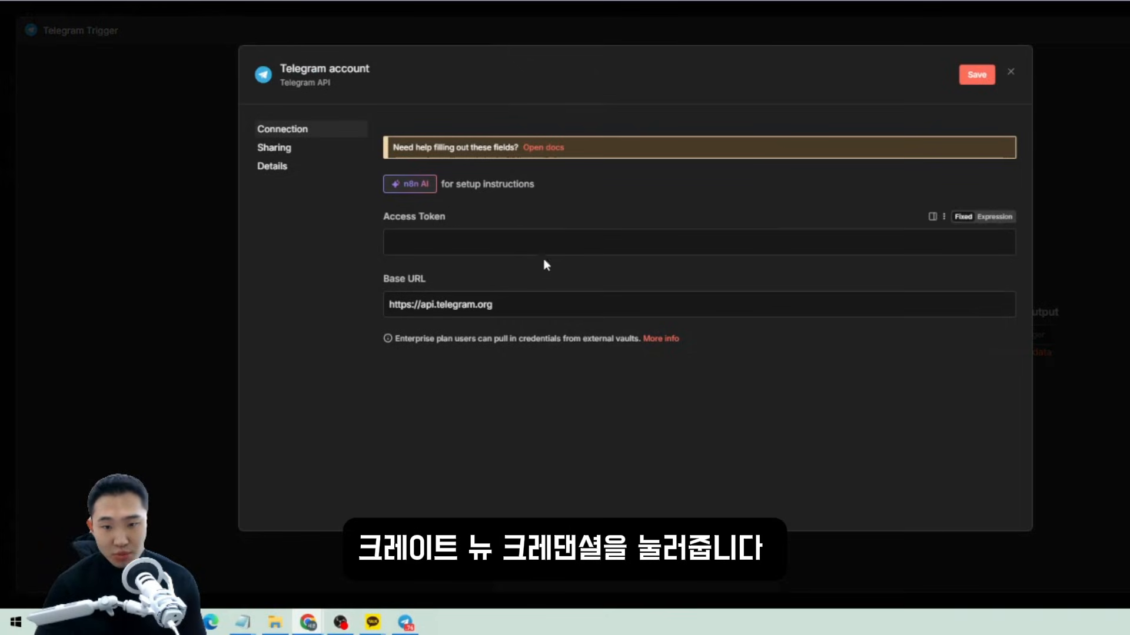
left_click_drag(382, 215, 450, 217)
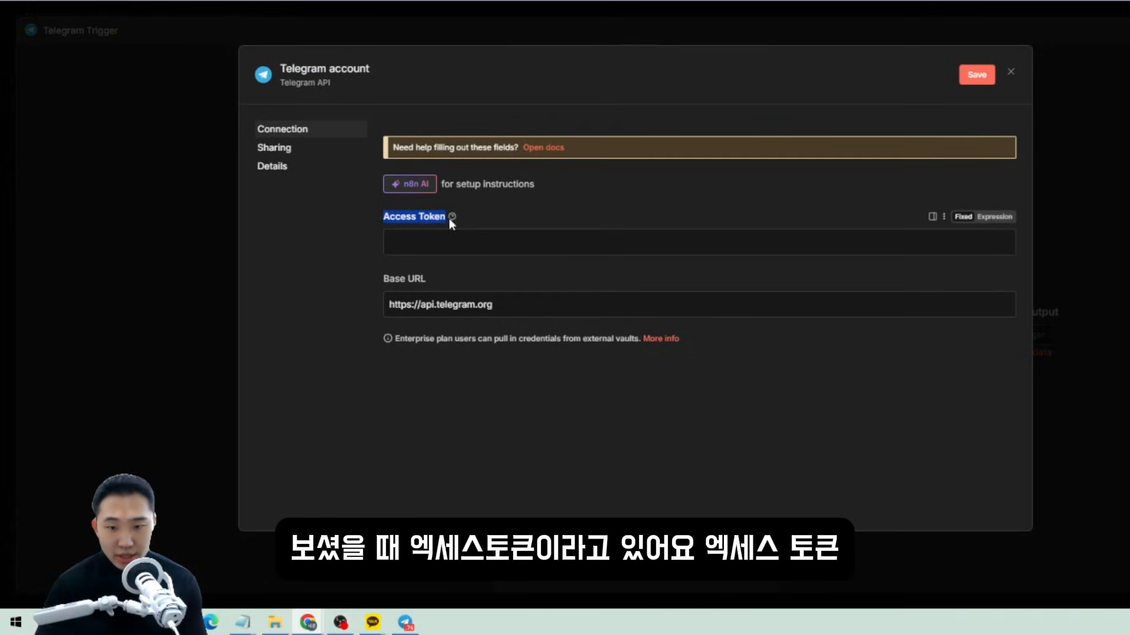
left_click(560, 237)
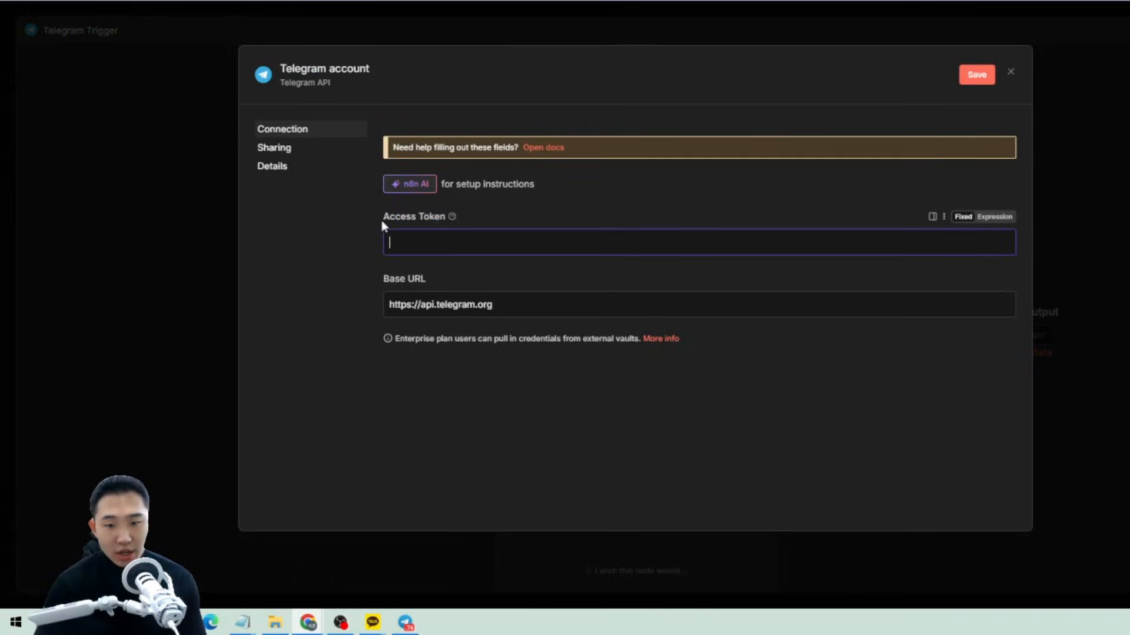
left_click_drag(376, 216, 450, 217)
left_click(505, 217)
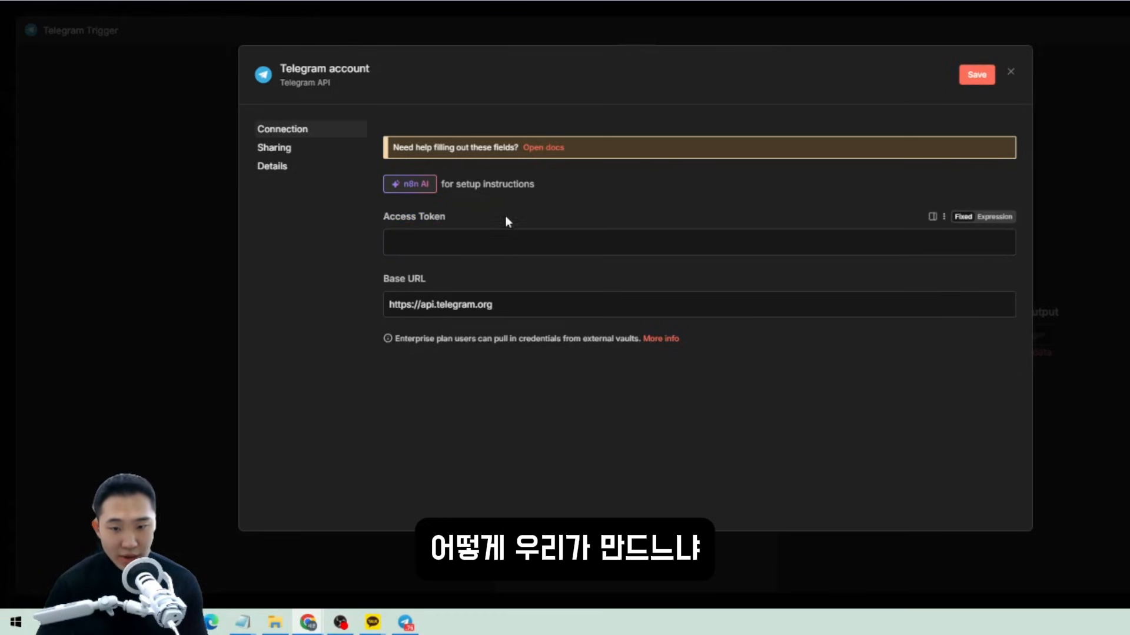
left_click_drag(0, 70, 420, 77)
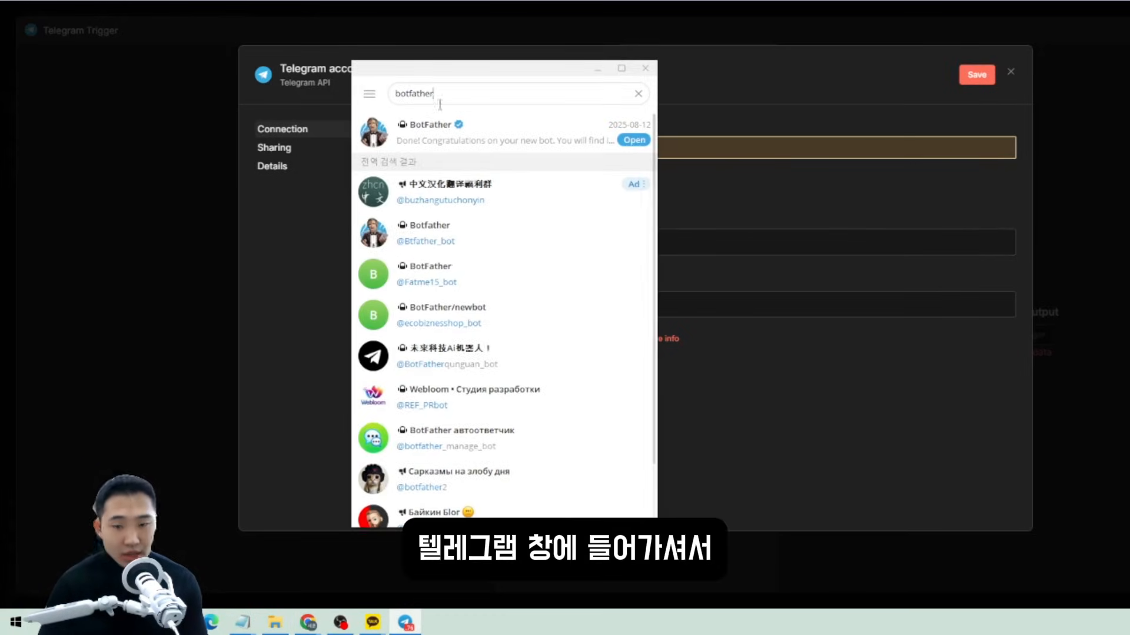
Open the BotFather chat and move its window over the n8n dialog.
left_click(490, 141)
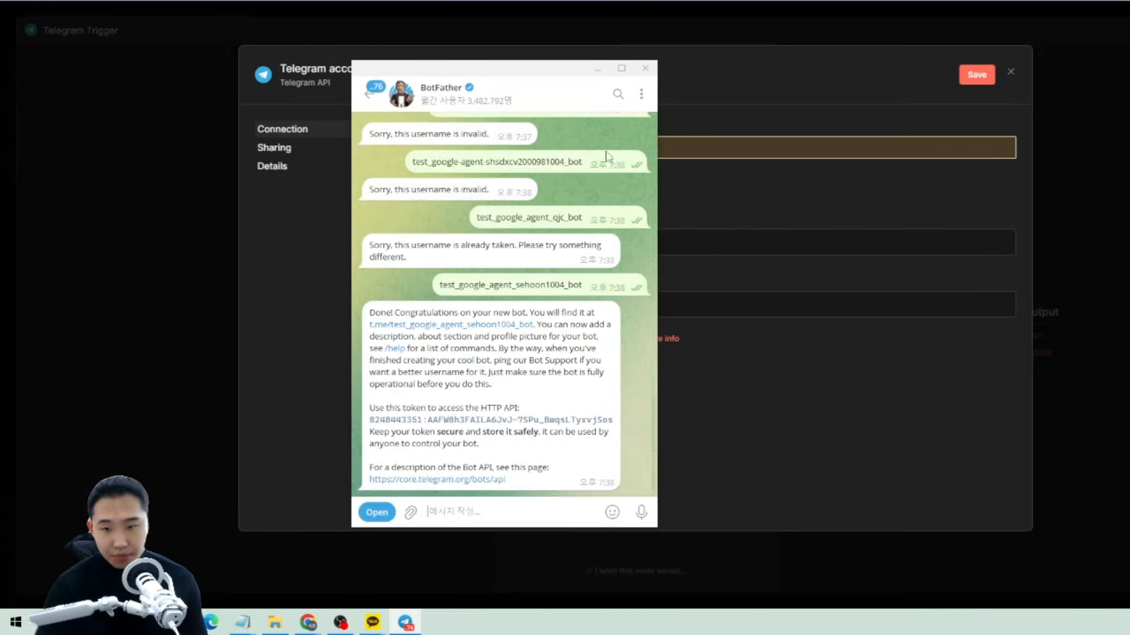
left_click_drag(463, 104, 348, 96)
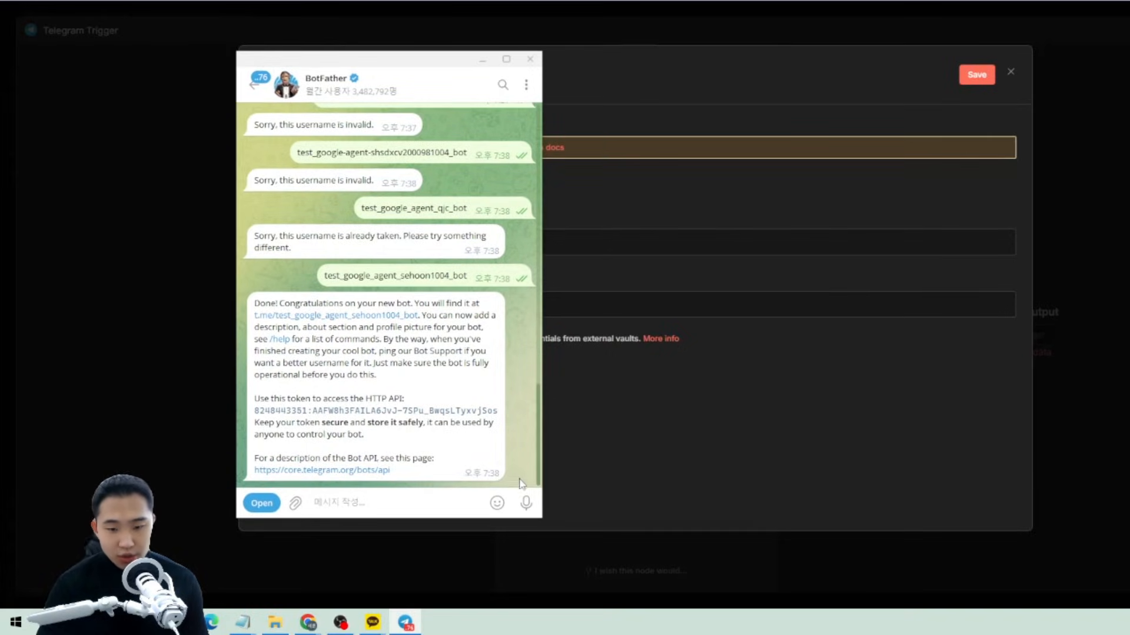
left_click_drag(519, 480, 436, 543)
scroll(313, 112, "up", 2)
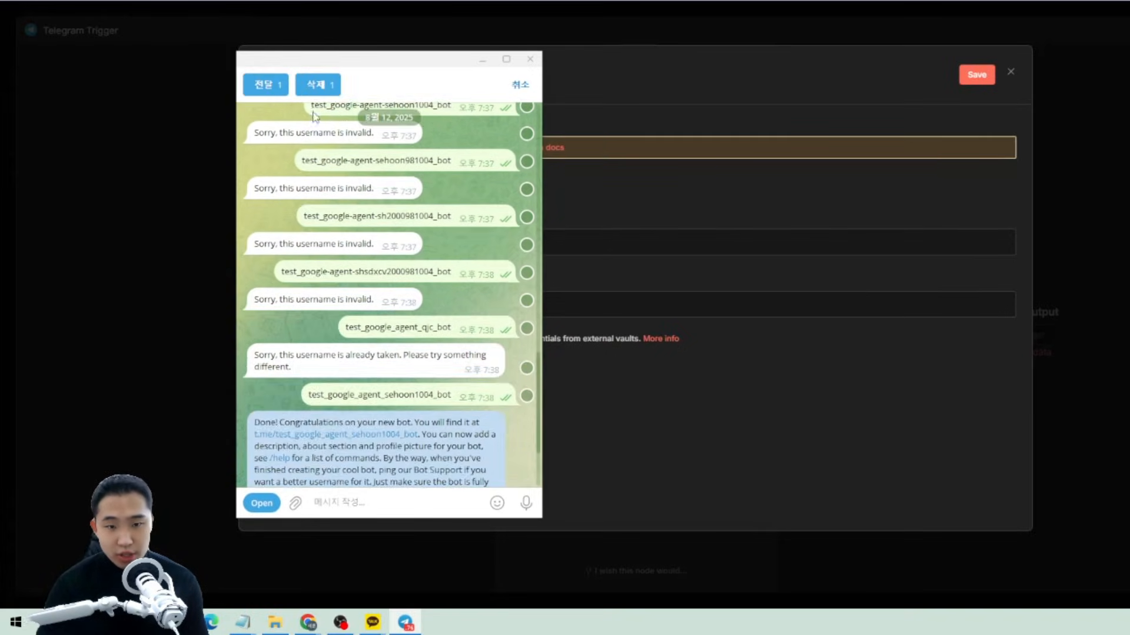
left_click(520, 84)
Confirm one-year auto-delete for the BotFather chat in its profile.
left_click(325, 79)
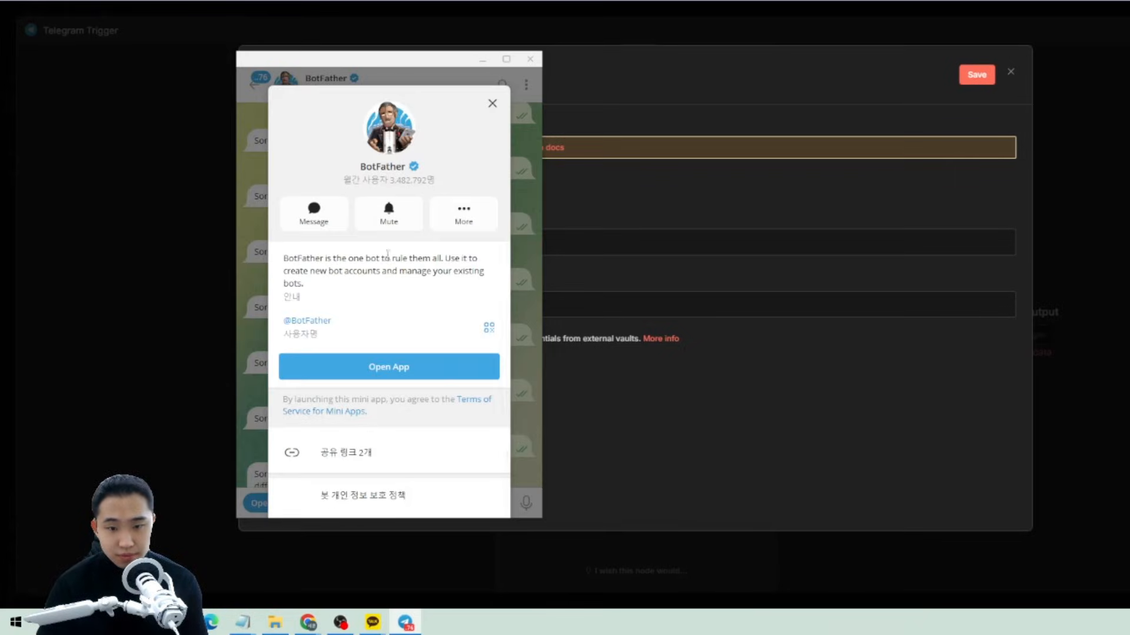
left_click(313, 213)
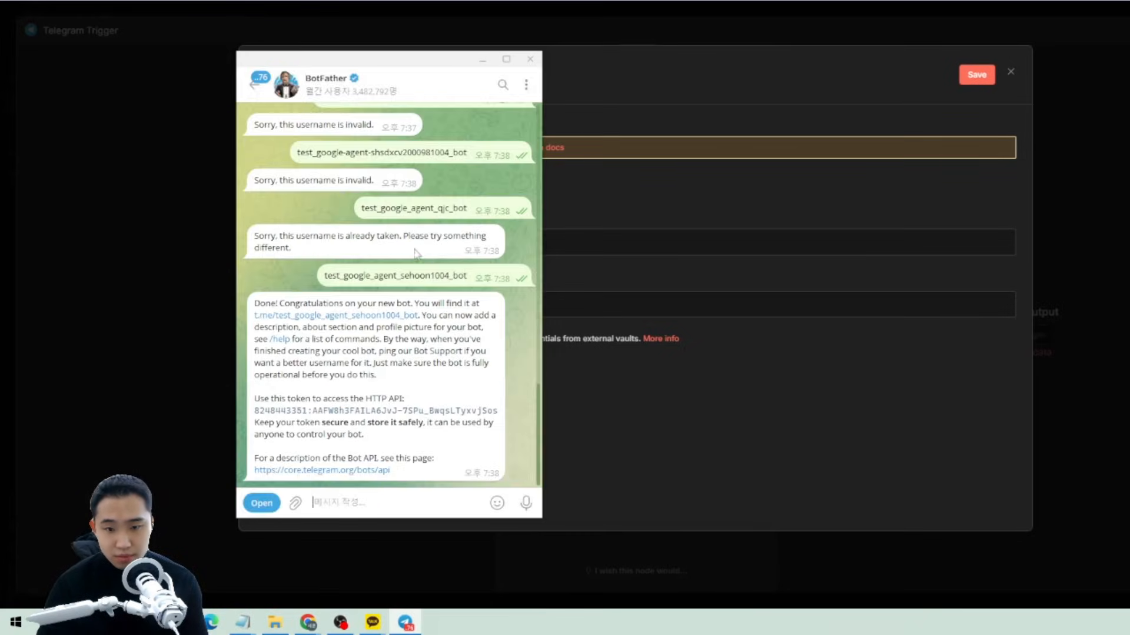
left_click(318, 92)
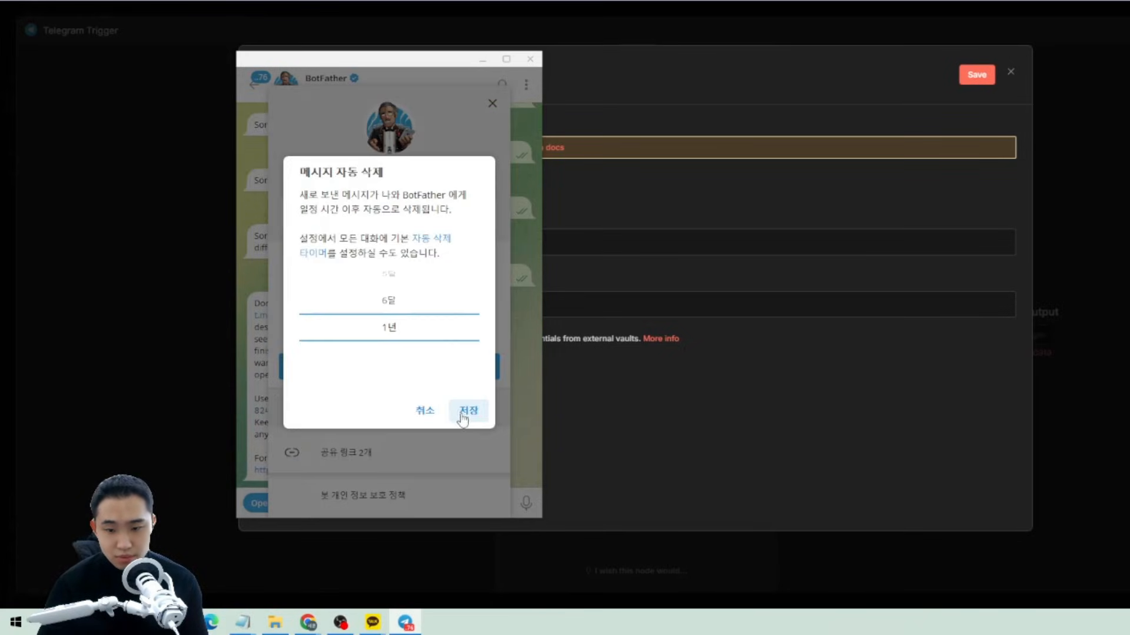
left_click(462, 411)
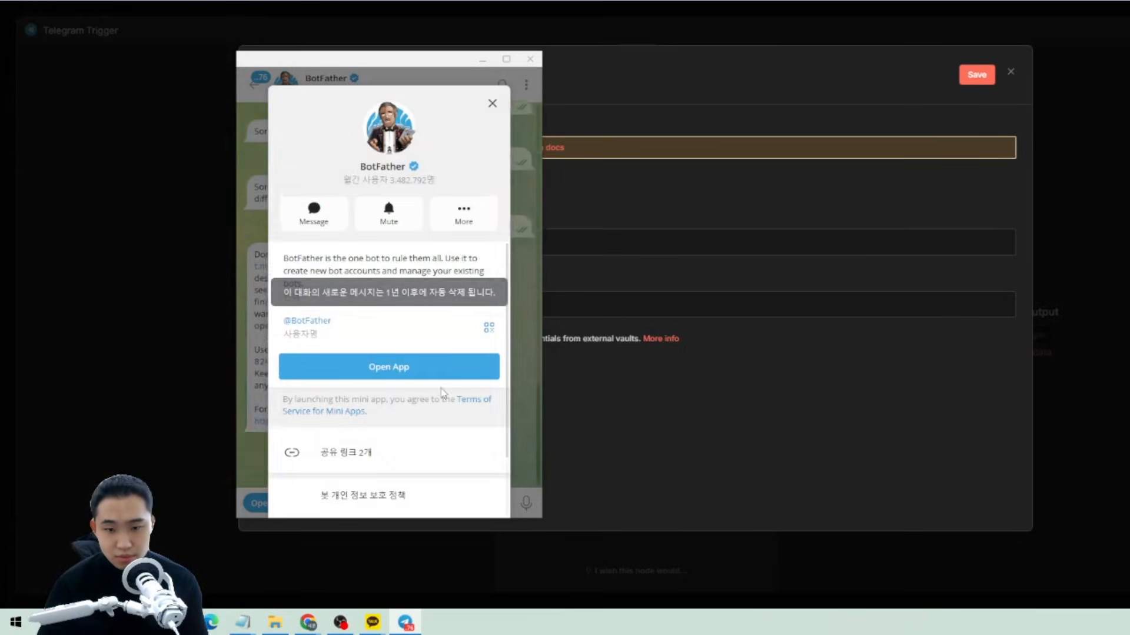
left_click(492, 103)
Scroll through BotFather's command list, including /newbot and /token.
left_click_drag(483, 455, 481, 440)
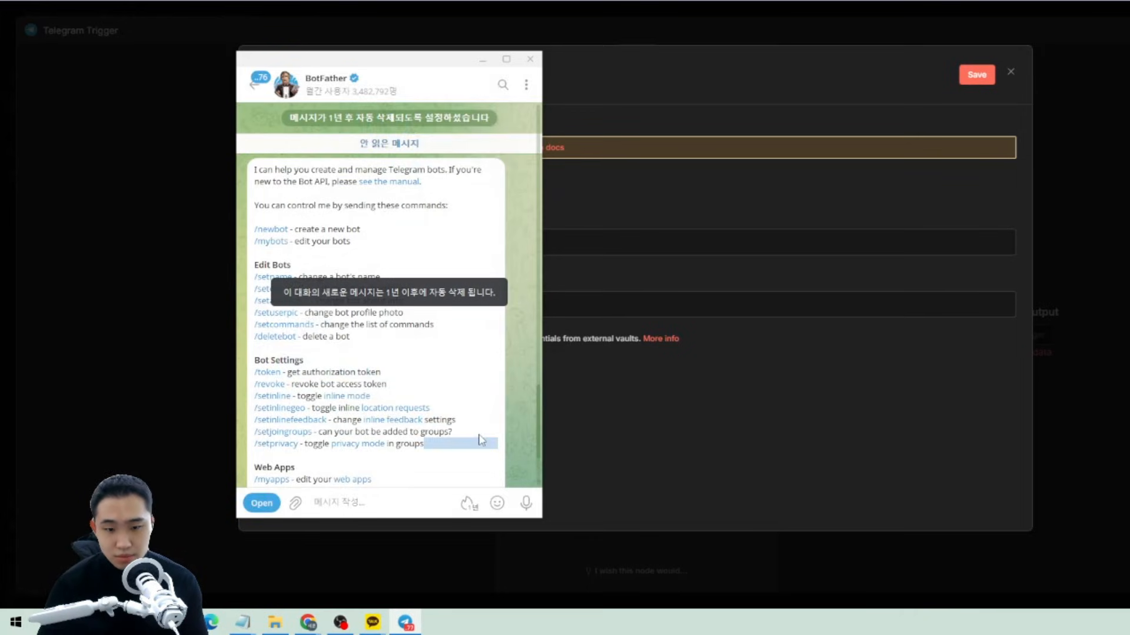
scroll(450, 377, "down", 2)
scroll(451, 378, "up", 4)
scroll(440, 290, "down", 4)
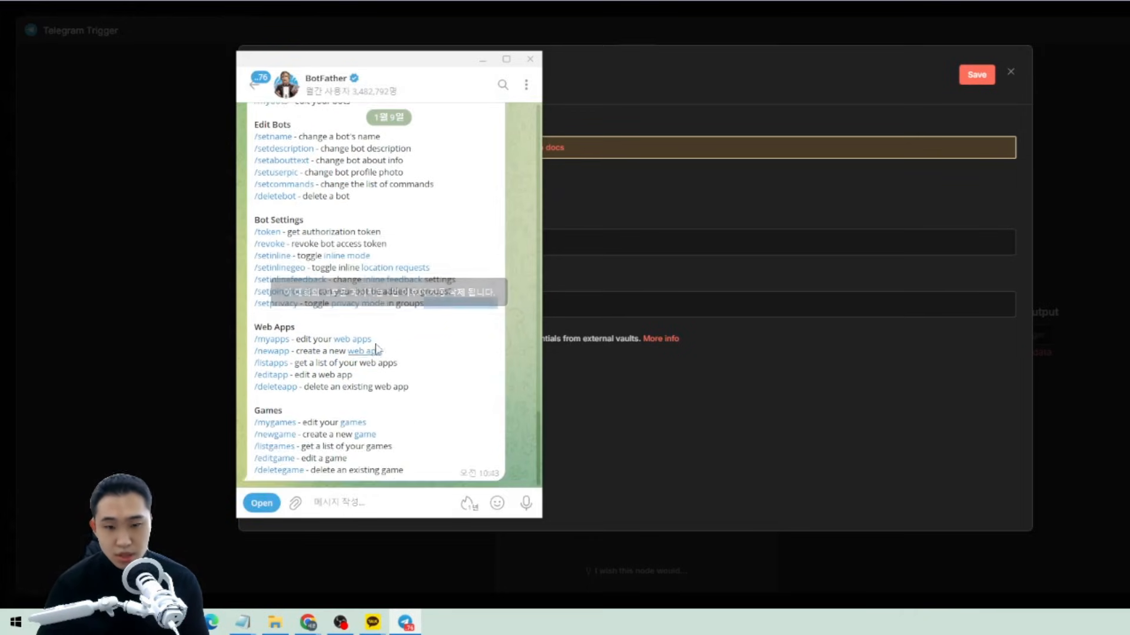
scroll(375, 349, "up", 2)
left_click_drag(360, 60, 379, 9)
scroll(388, 290, "down", 2)
scroll(388, 290, "up", 4)
scroll(389, 291, "down", 3)
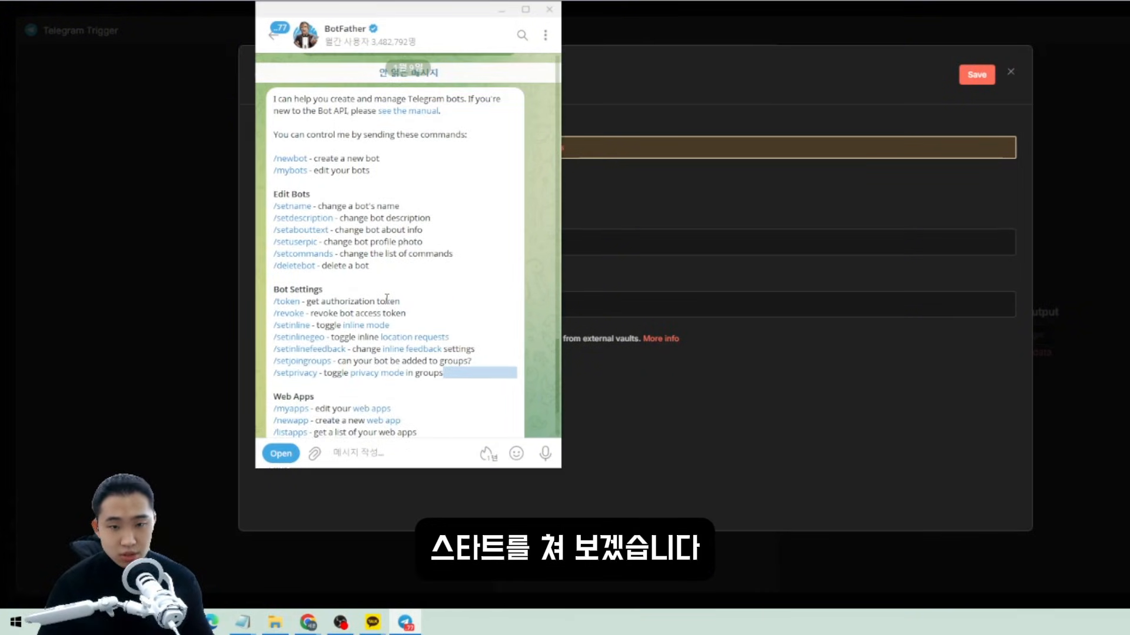
Send /start to BotFather and review its reply.
left_click(373, 449)
type("/")
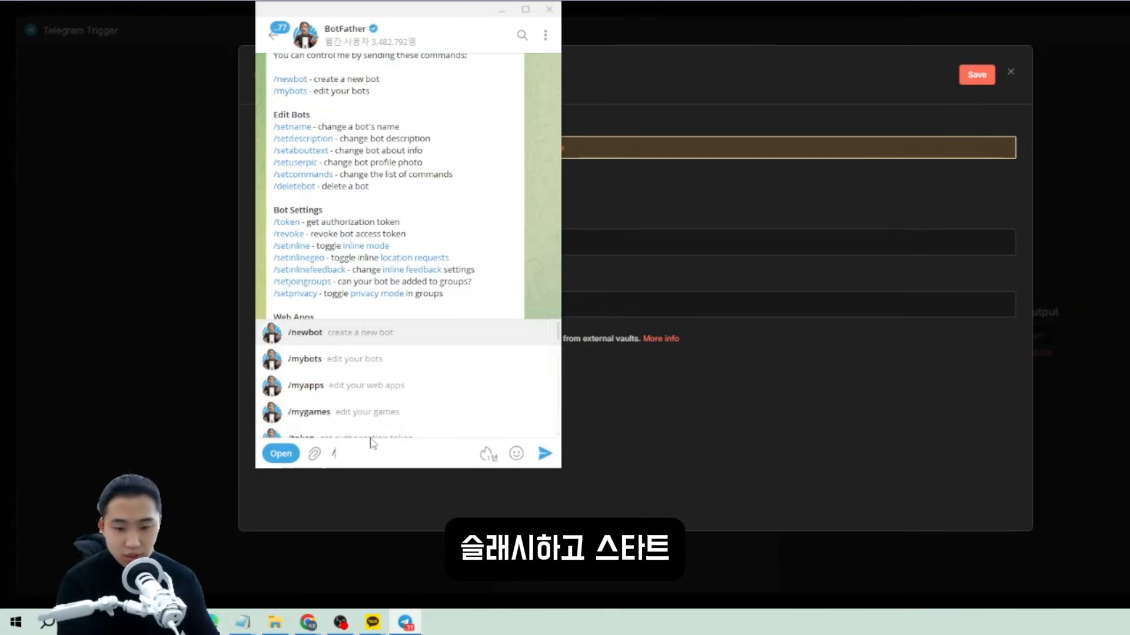
type("star")
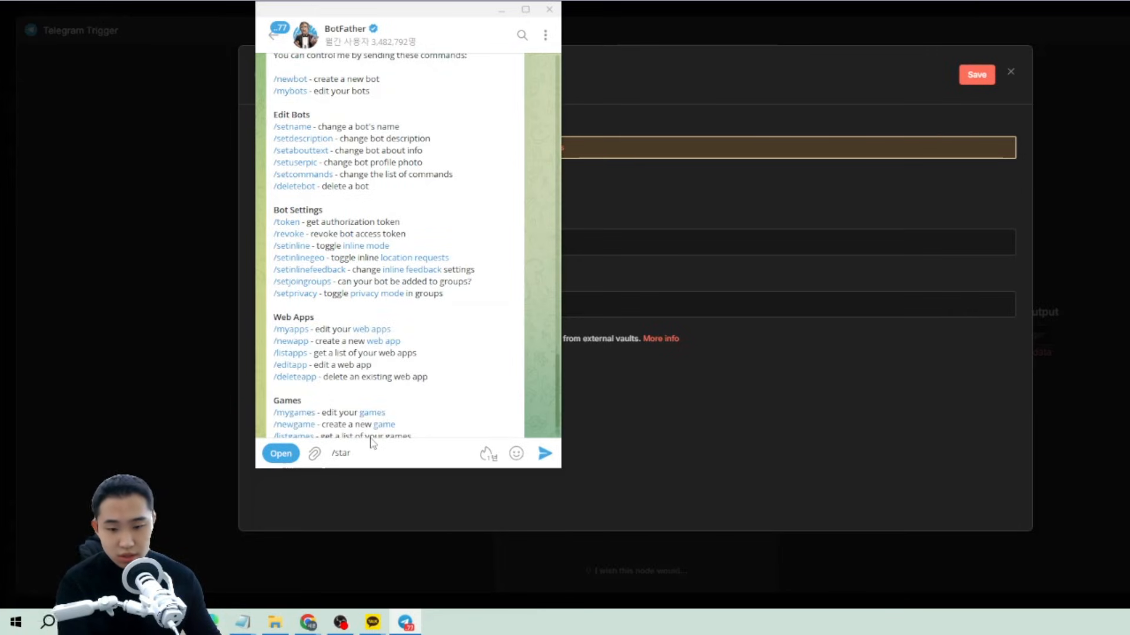
type("t")
key("Return")
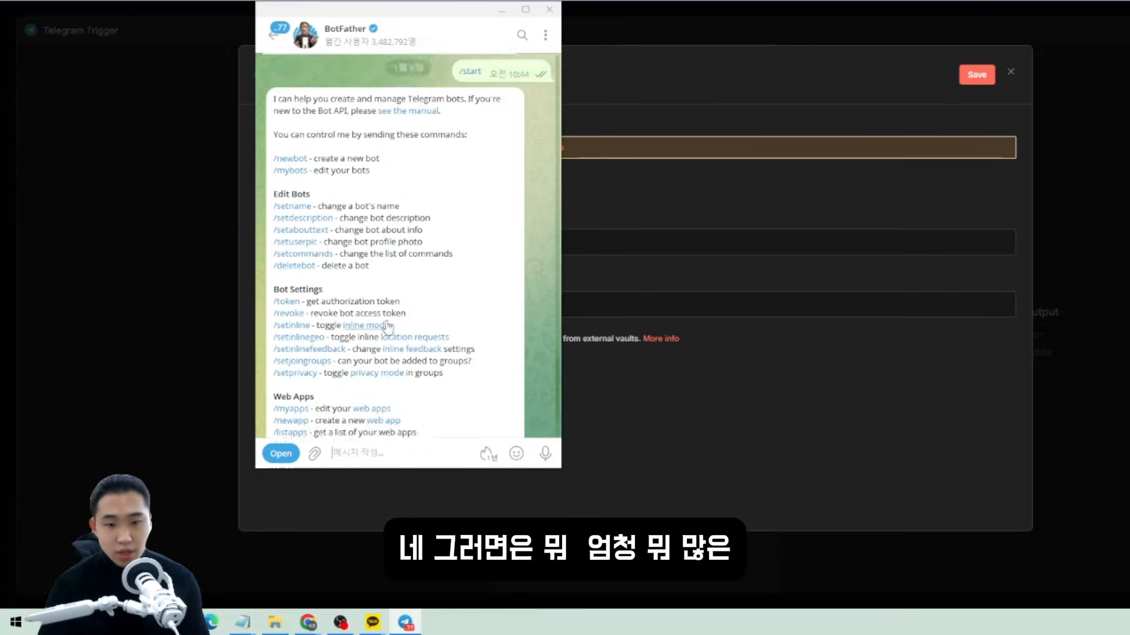
scroll(387, 327, "up", 1)
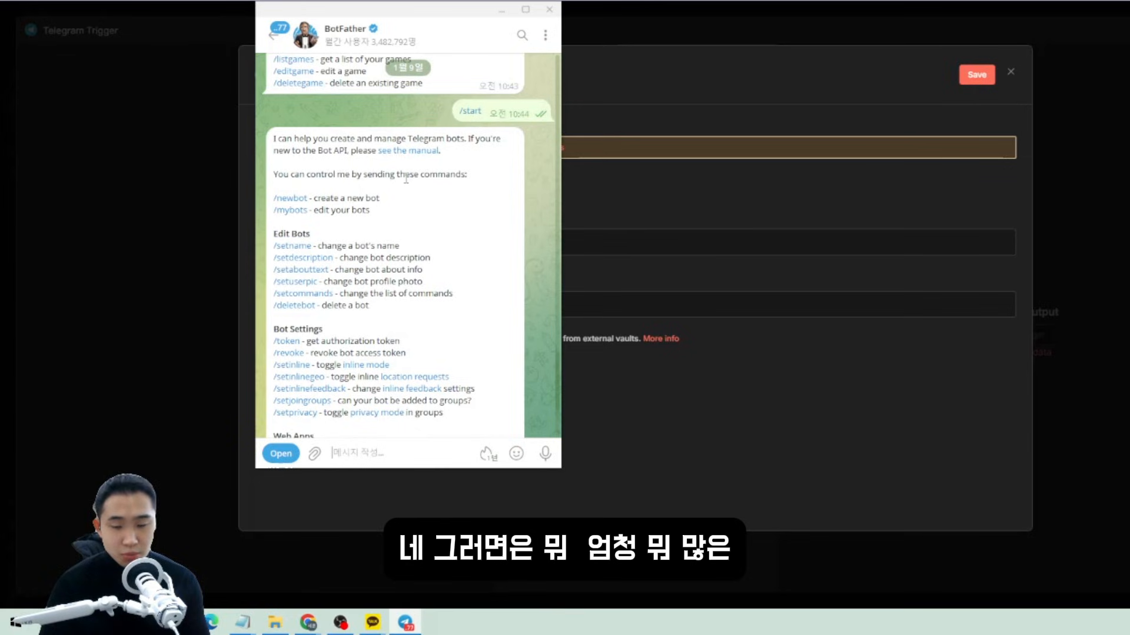
scroll(406, 180, "down", 2)
scroll(306, 202, "down", 1)
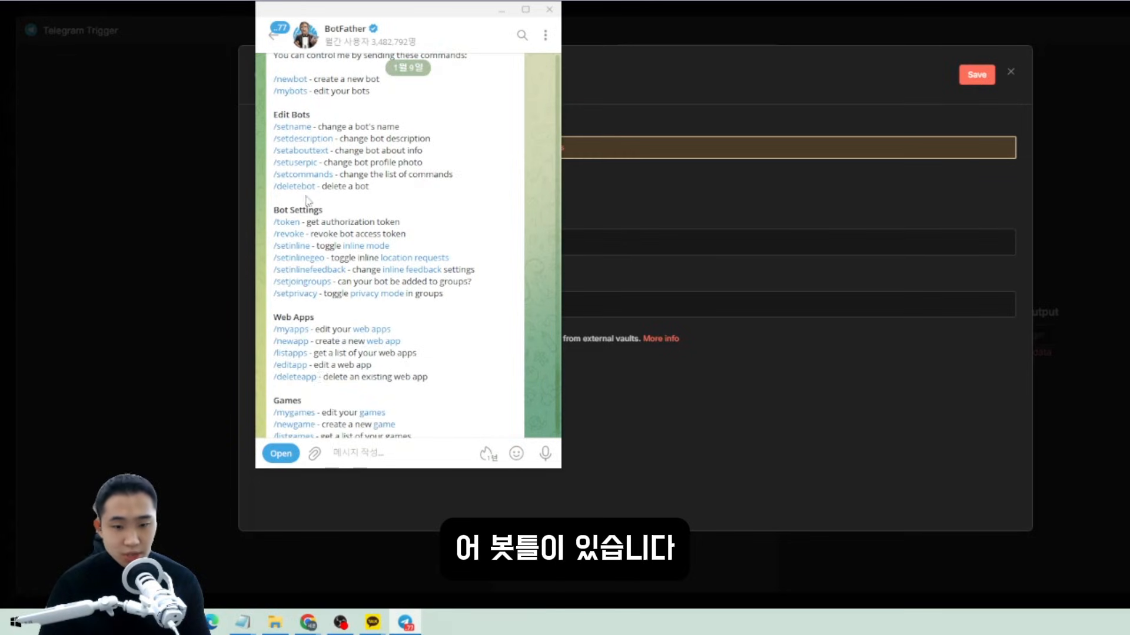
scroll(307, 201, "down", 1)
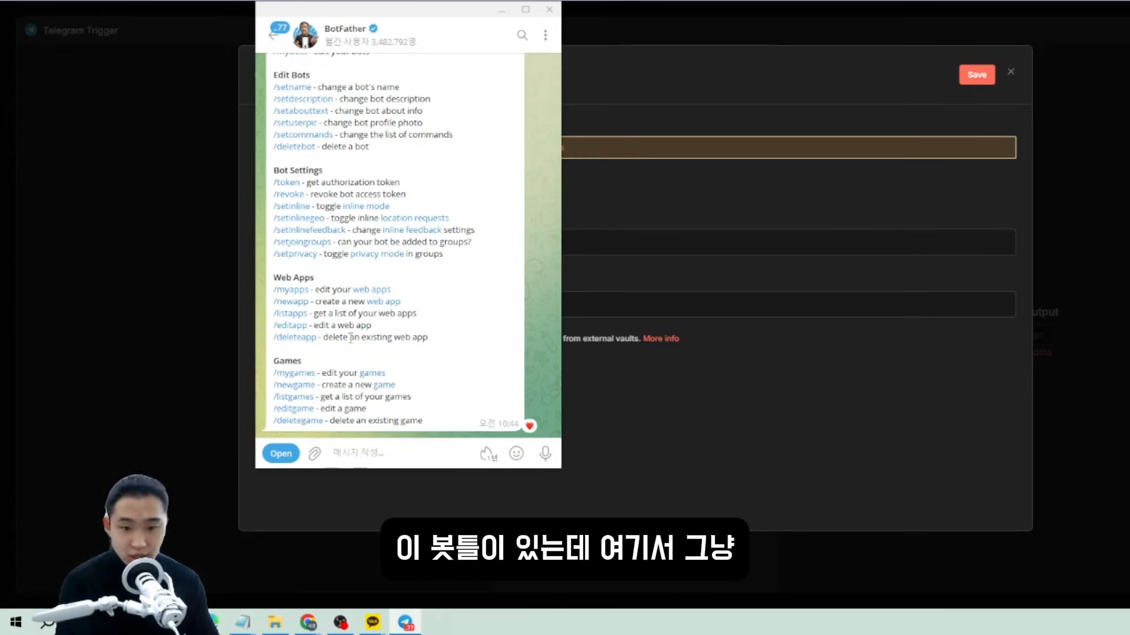
Run /newbot and send the bot's display name and a username ending in 'bot'.
type("/new")
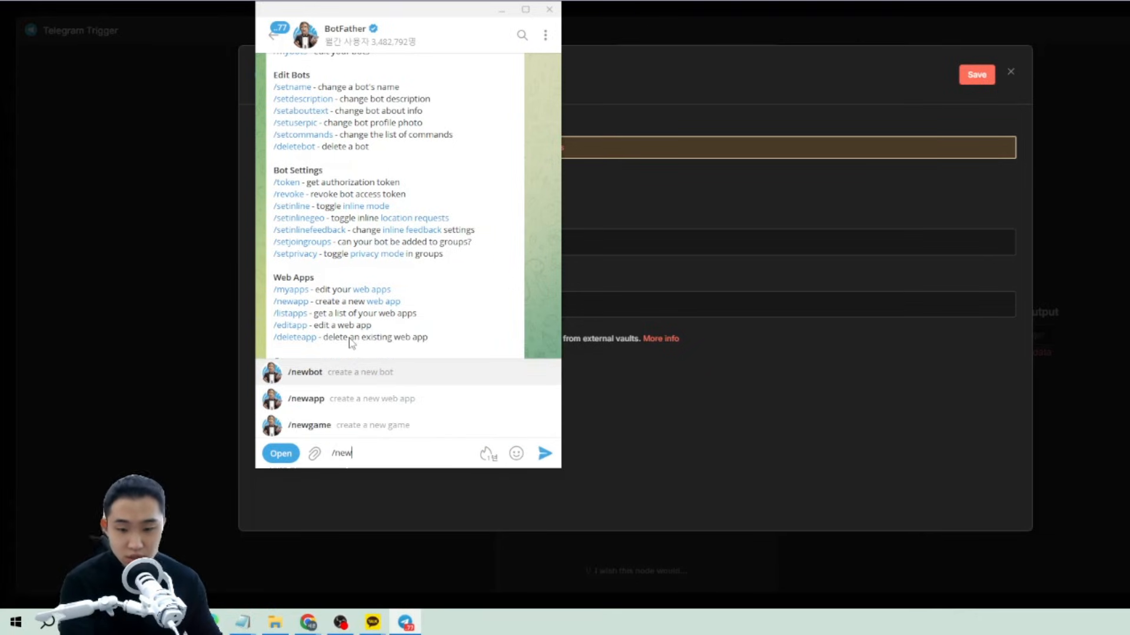
left_click(357, 375)
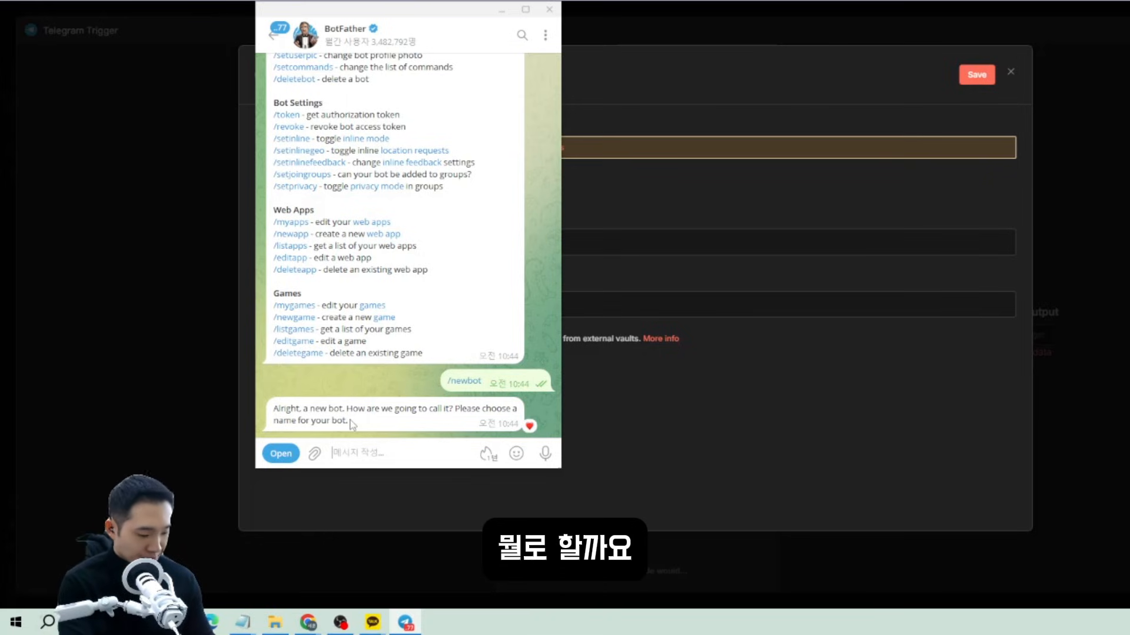
type("vid")
key("Return")
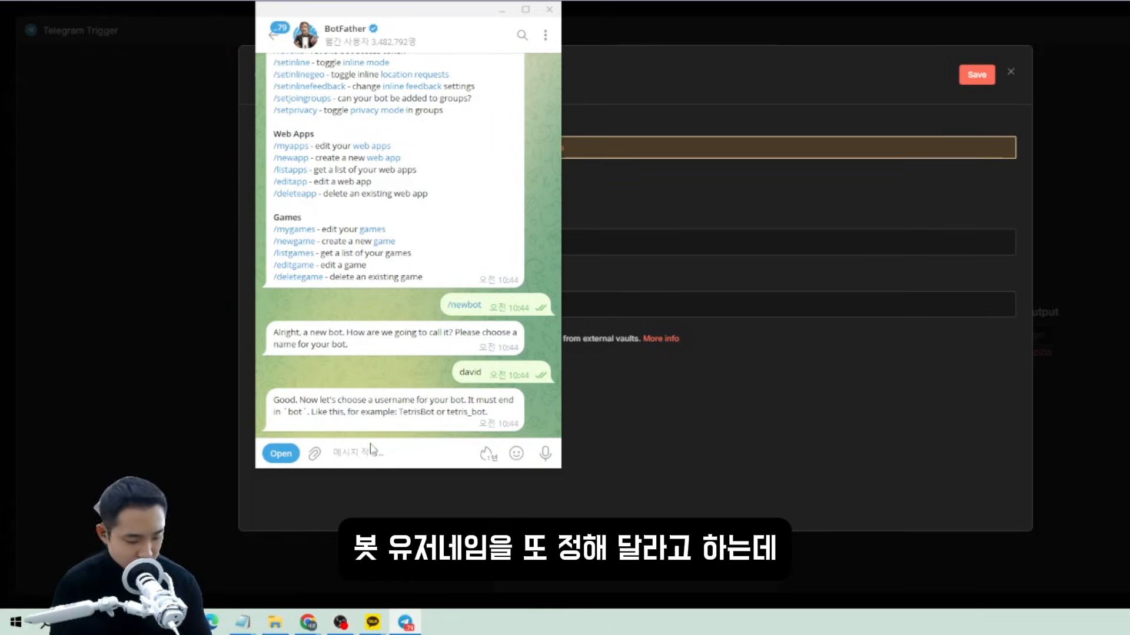
type("davi")
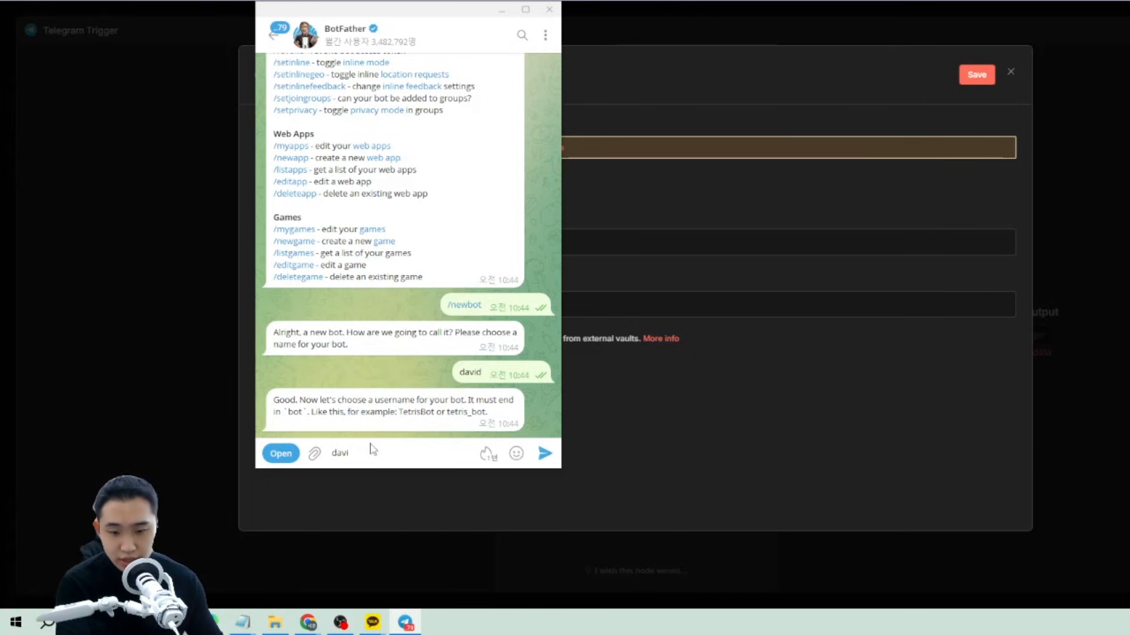
type("dcoverbot")
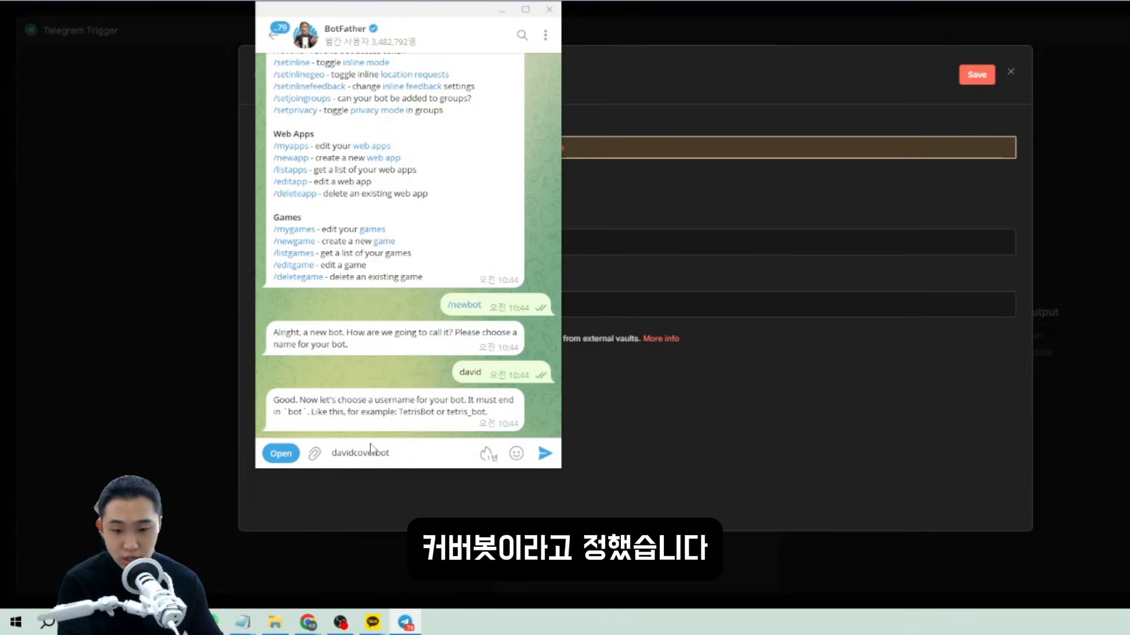
key("Return")
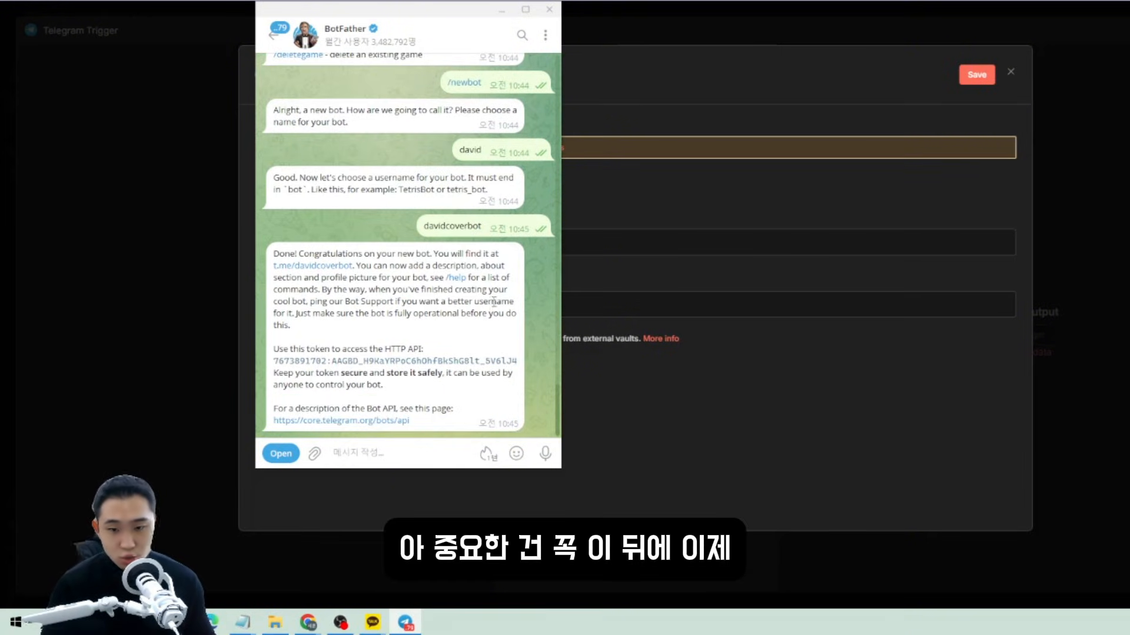
Copy the new bot's HTTP API token from BotFather's reply.
left_click_drag(468, 226, 482, 229)
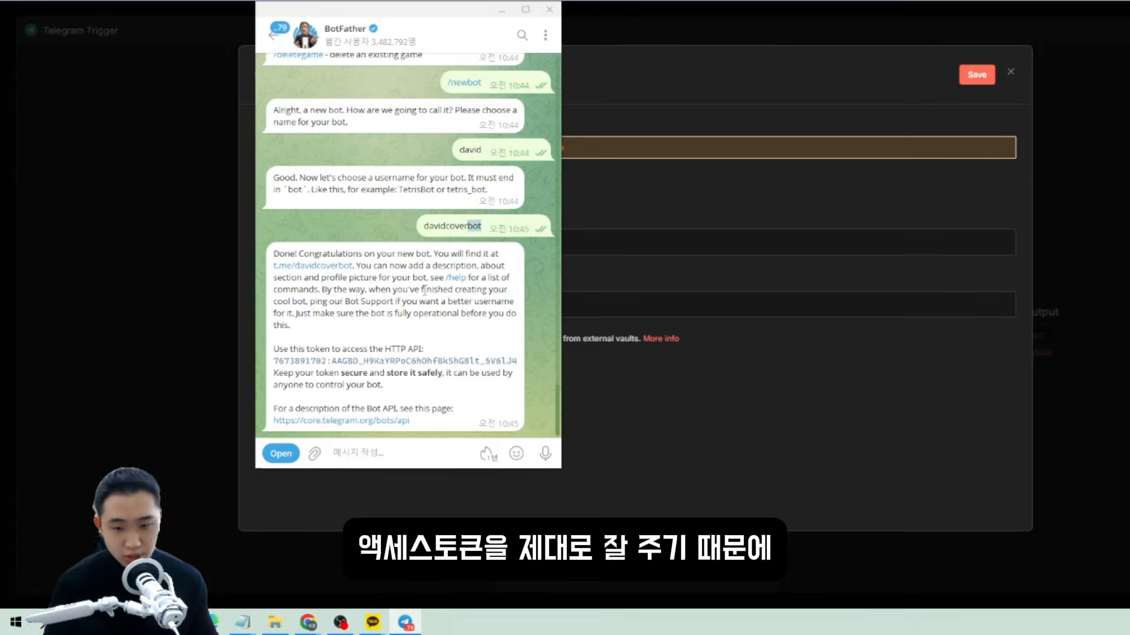
left_click(426, 231)
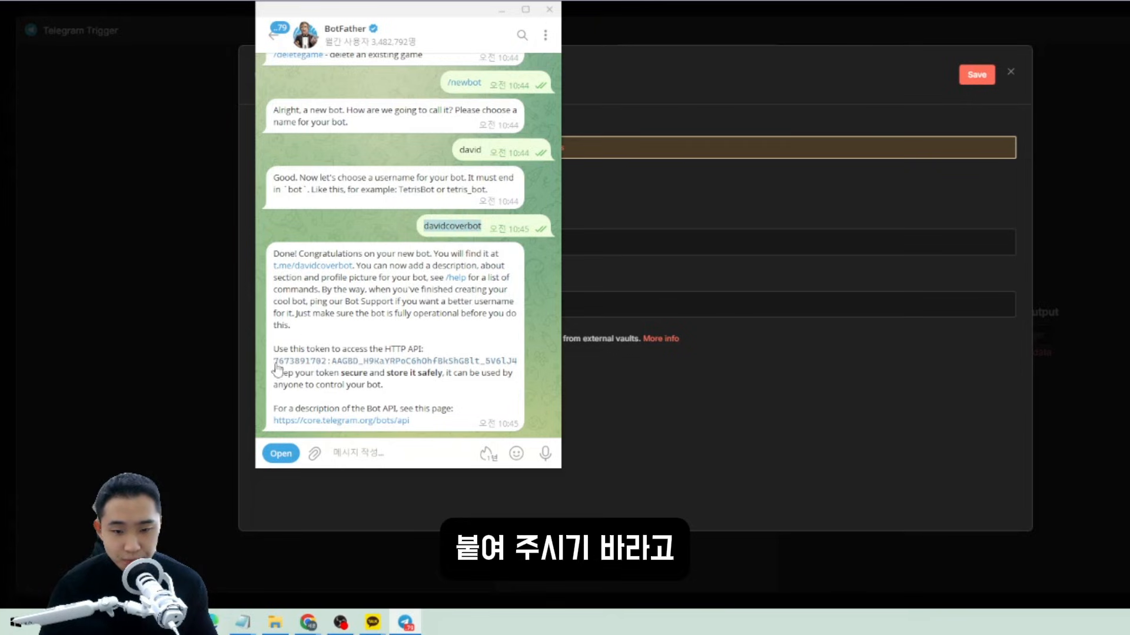
left_click_drag(275, 352, 338, 349)
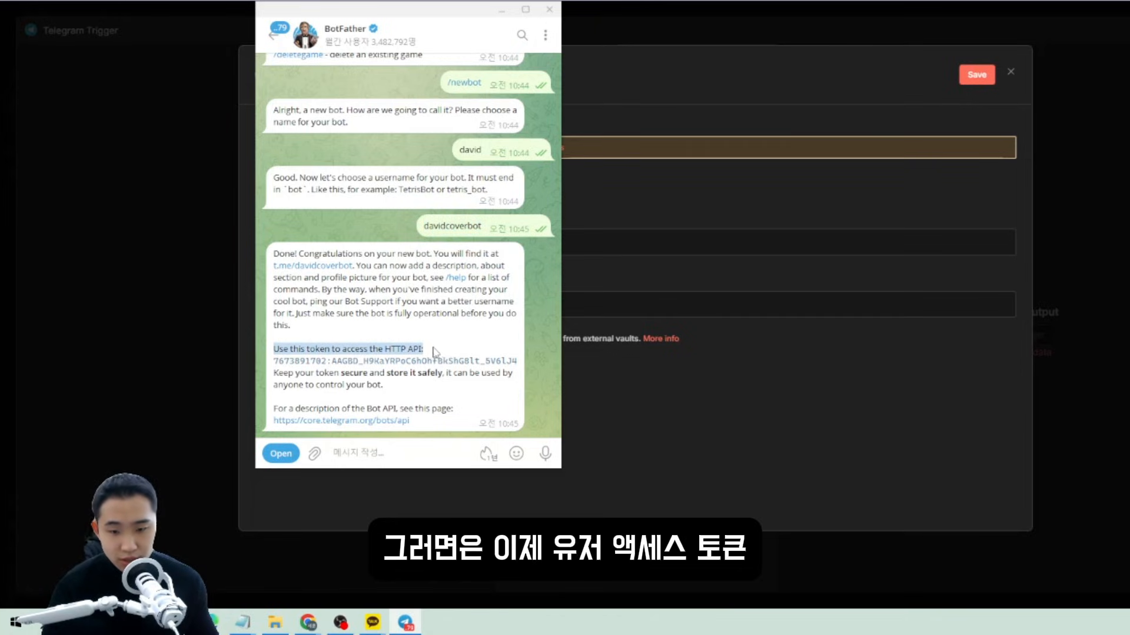
left_click_drag(487, 360, 500, 377)
left_click(377, 385)
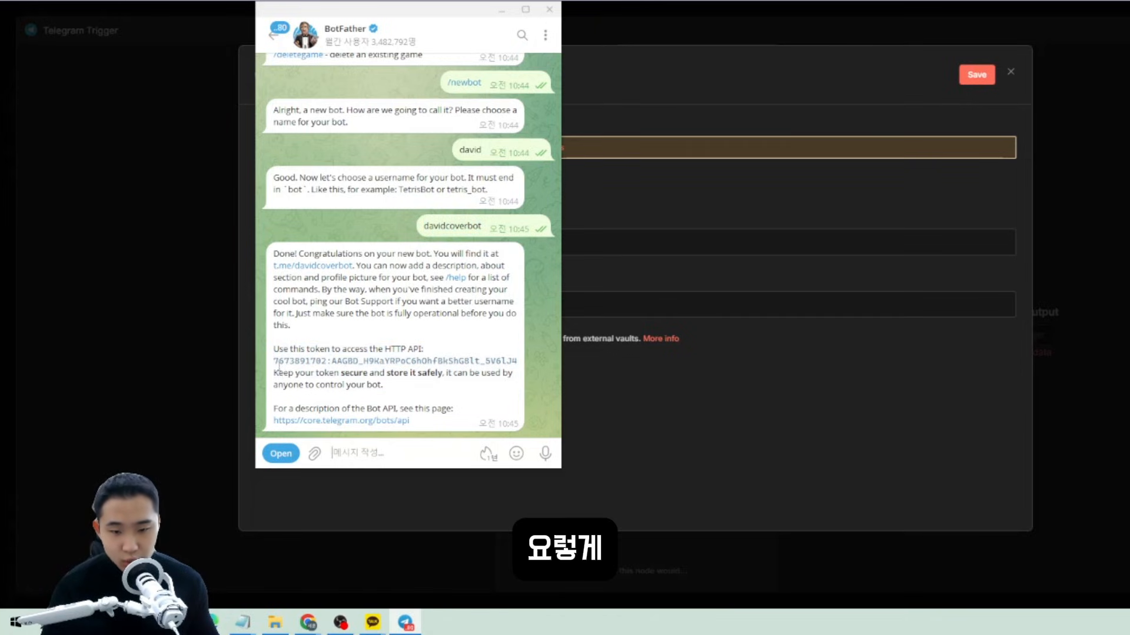
left_click_drag(276, 363, 498, 359)
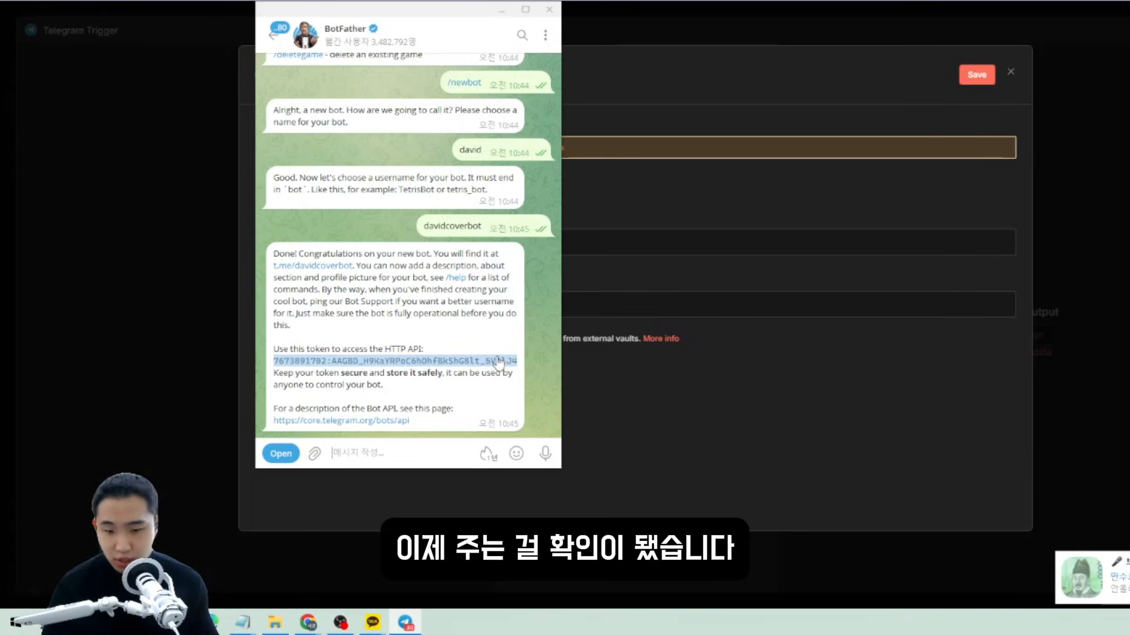
left_click(405, 412)
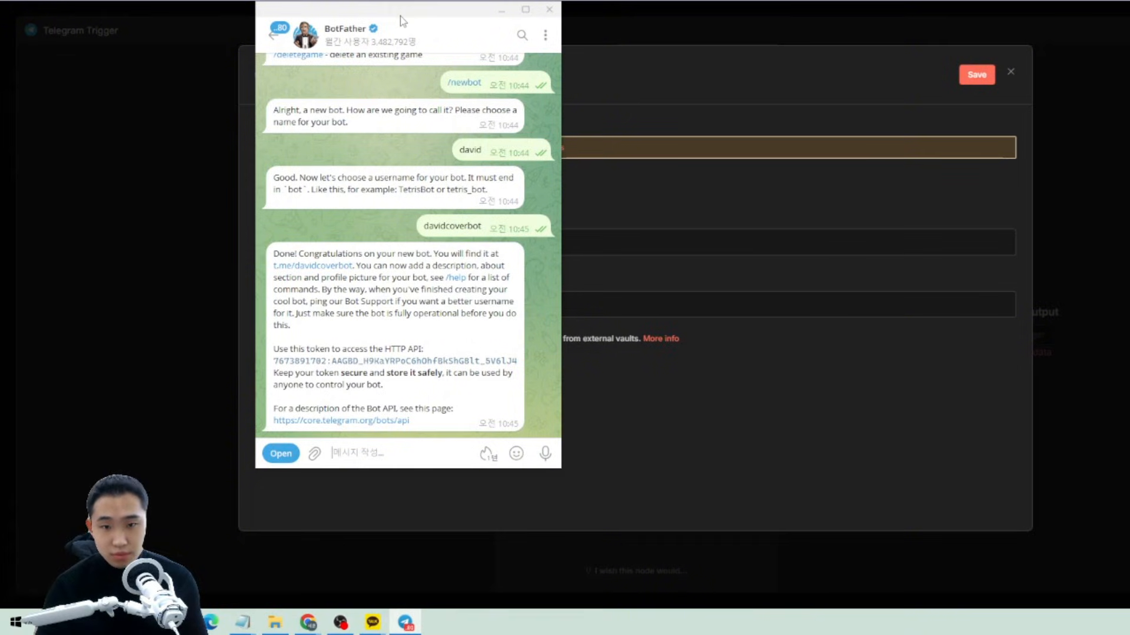
left_click_drag(400, 16, 242, 21)
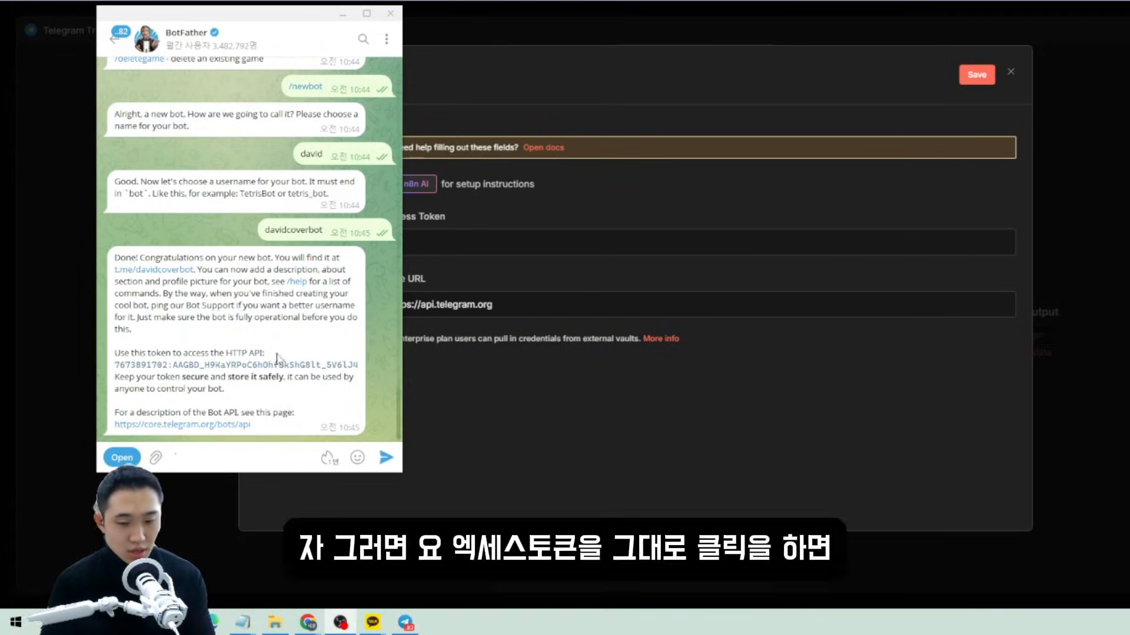
left_click(227, 371)
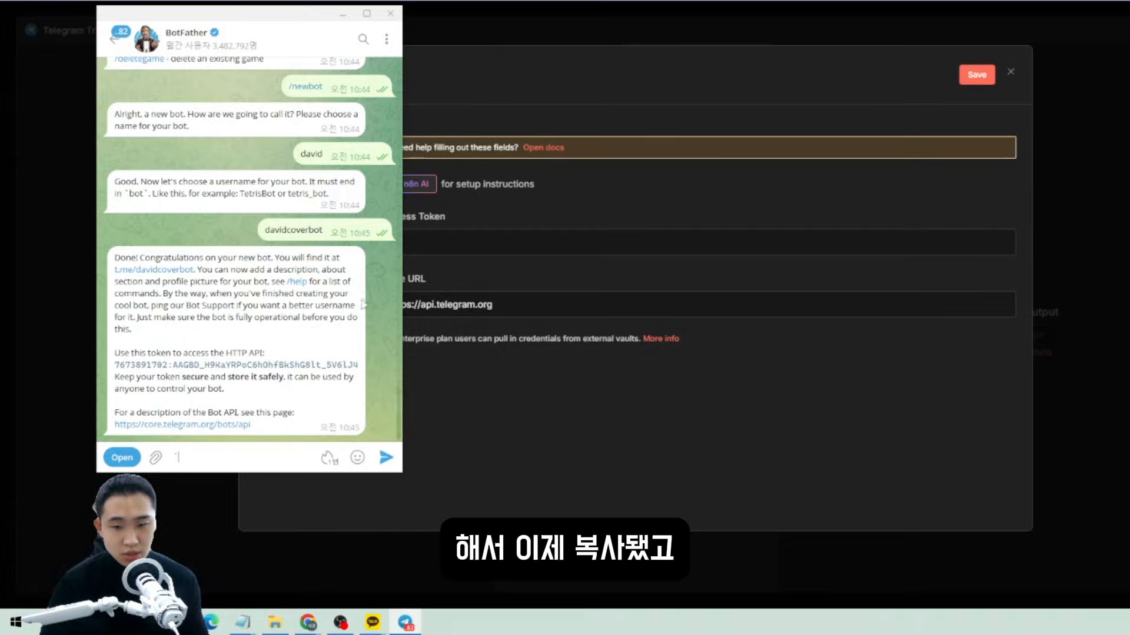
Paste the bot token into Access Token, save with a successful connection test, and close.
left_click(500, 242)
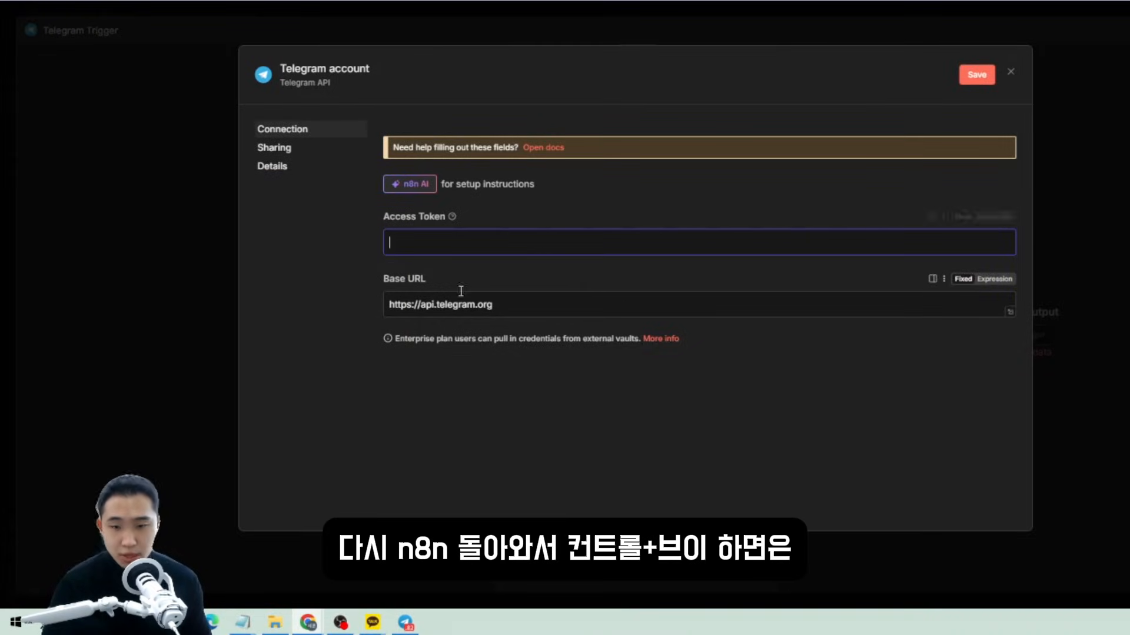
key("ctrl+v")
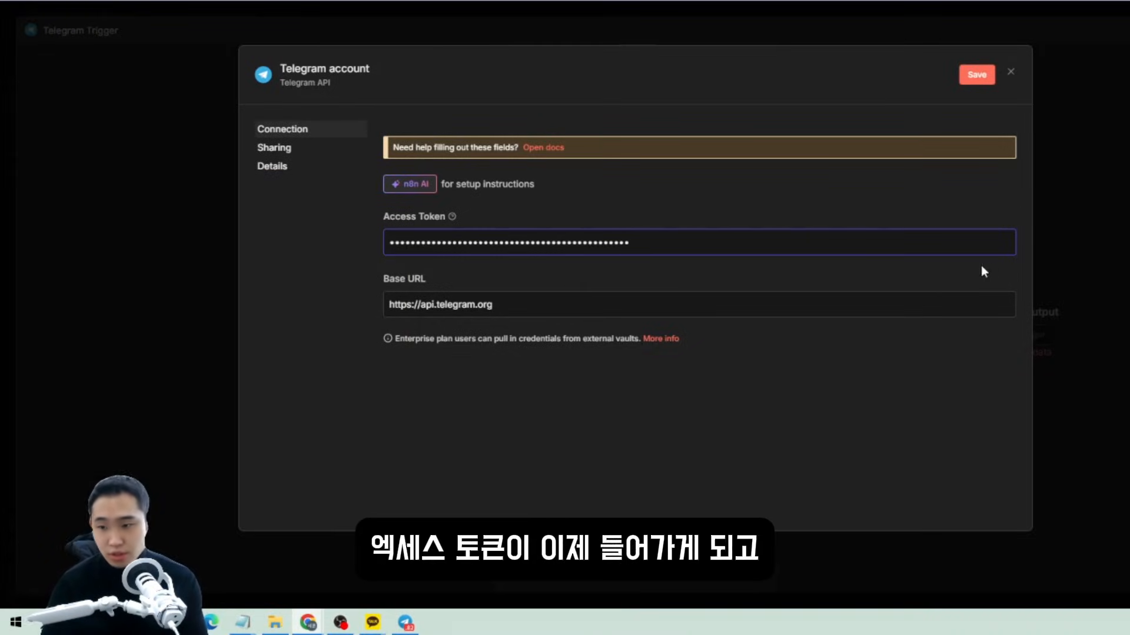
left_click(976, 75)
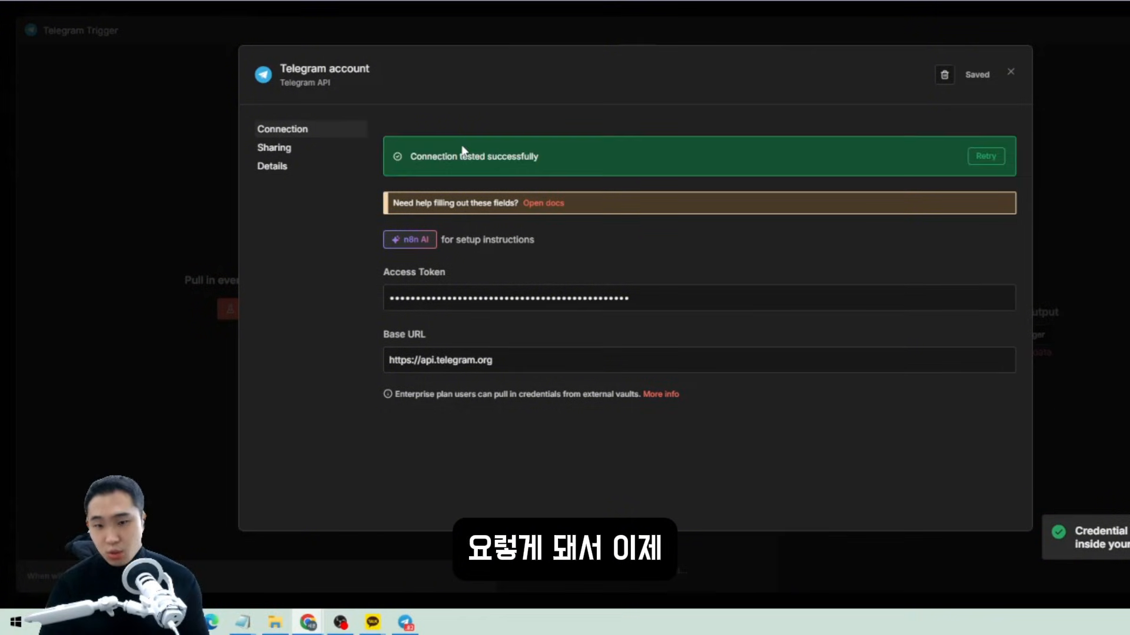
left_click_drag(411, 156, 532, 157)
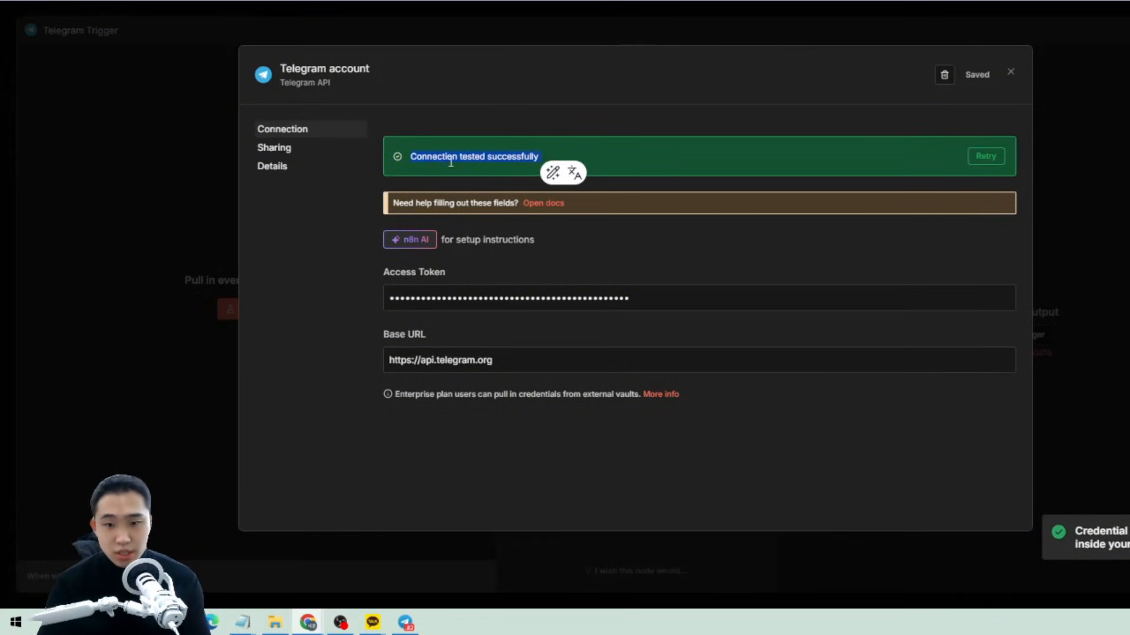
left_click_drag(400, 158, 538, 158)
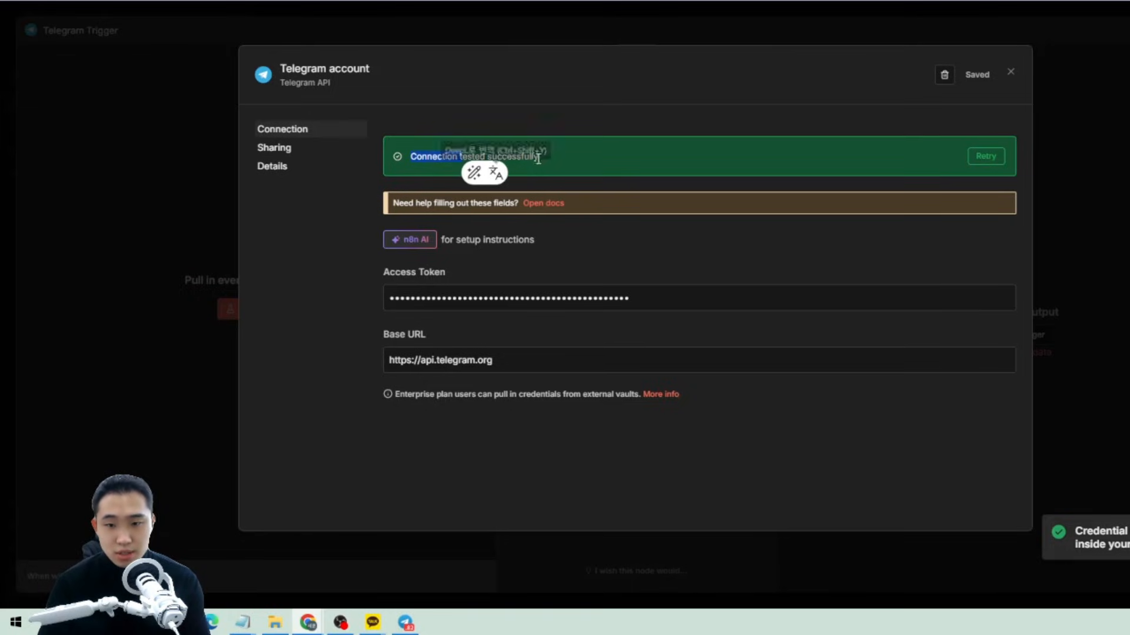
left_click(1010, 73)
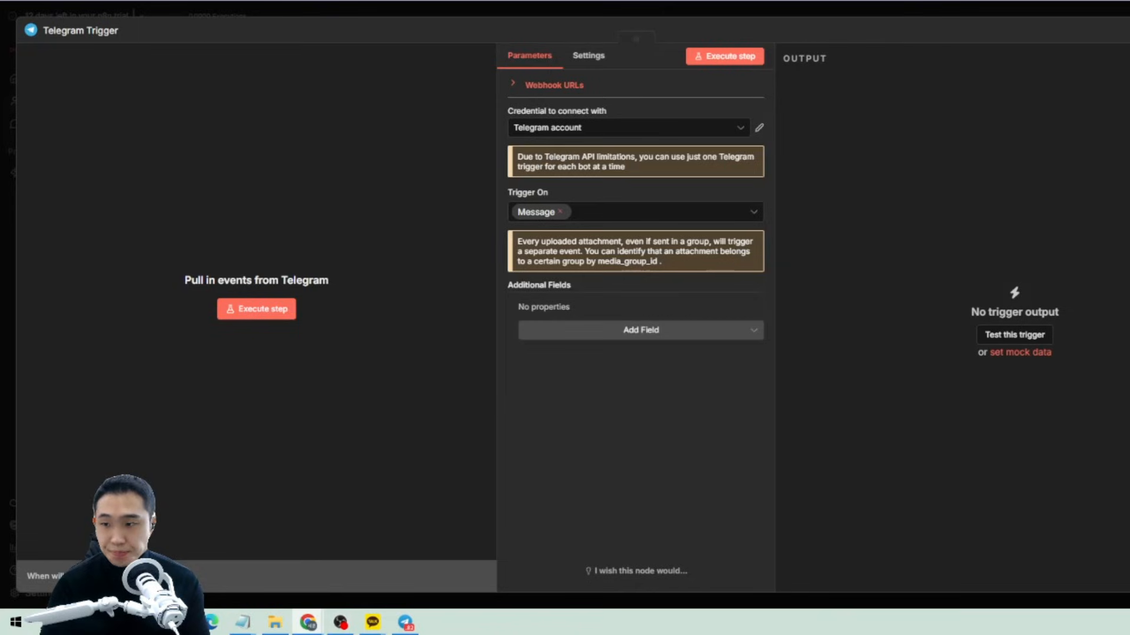
Start a chat with the new bot and send it the greeting 안녕.
key("Escape")
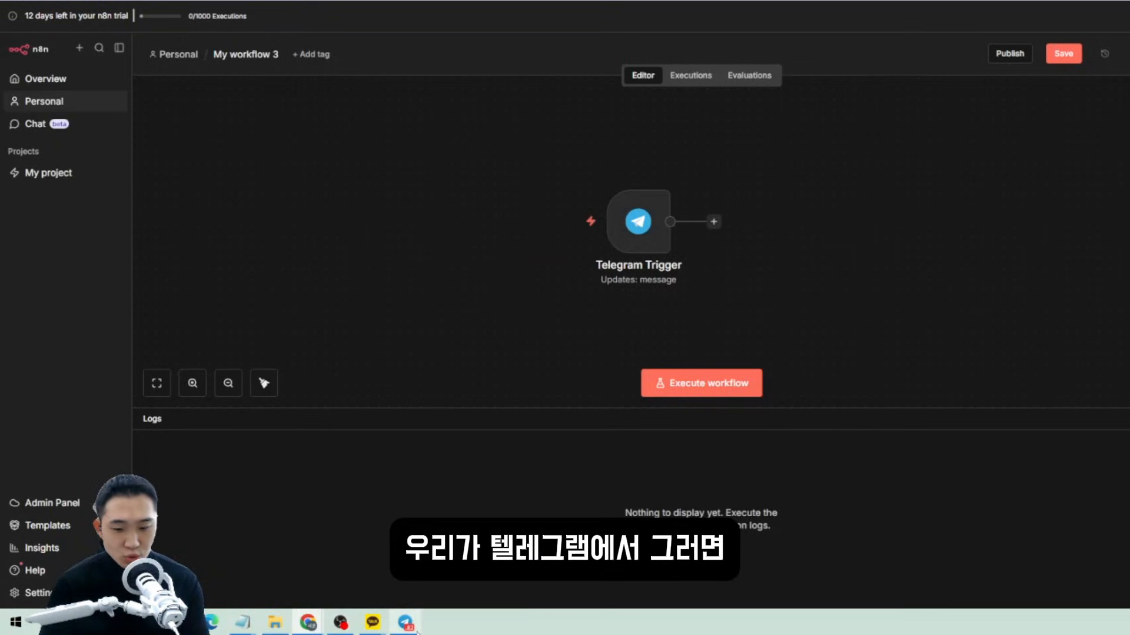
key("alt+Tab")
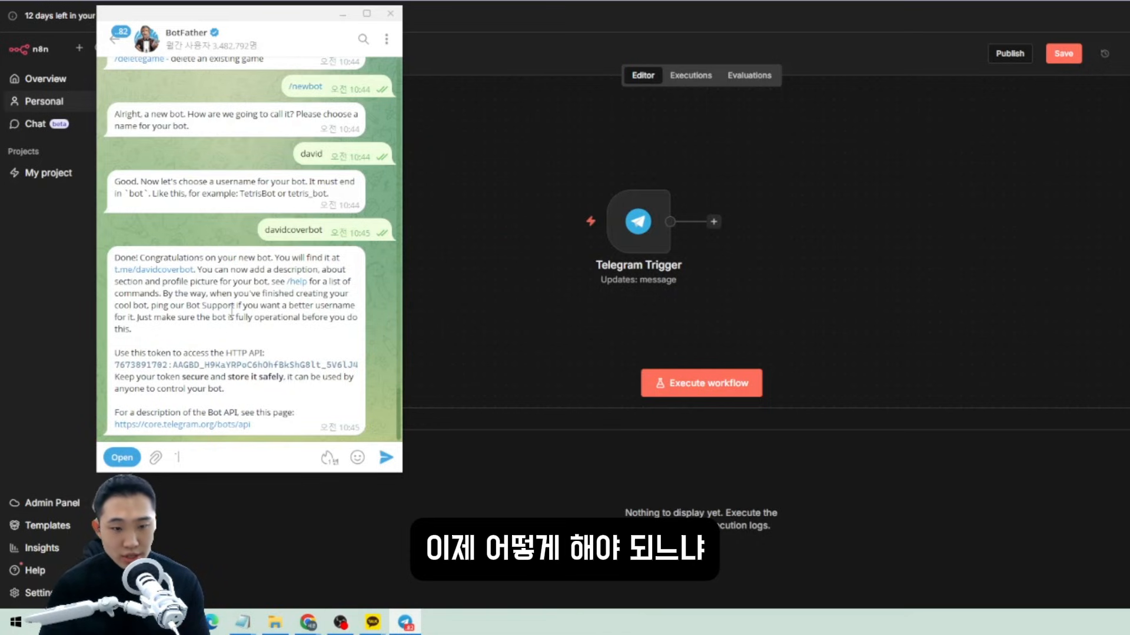
left_click(178, 271)
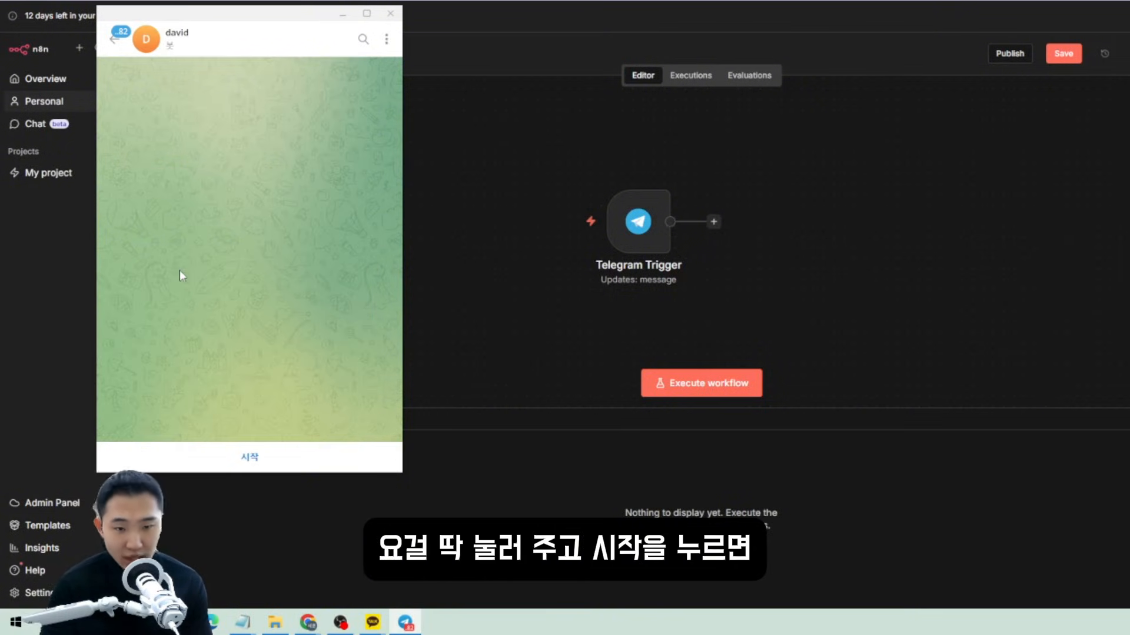
left_click(255, 454)
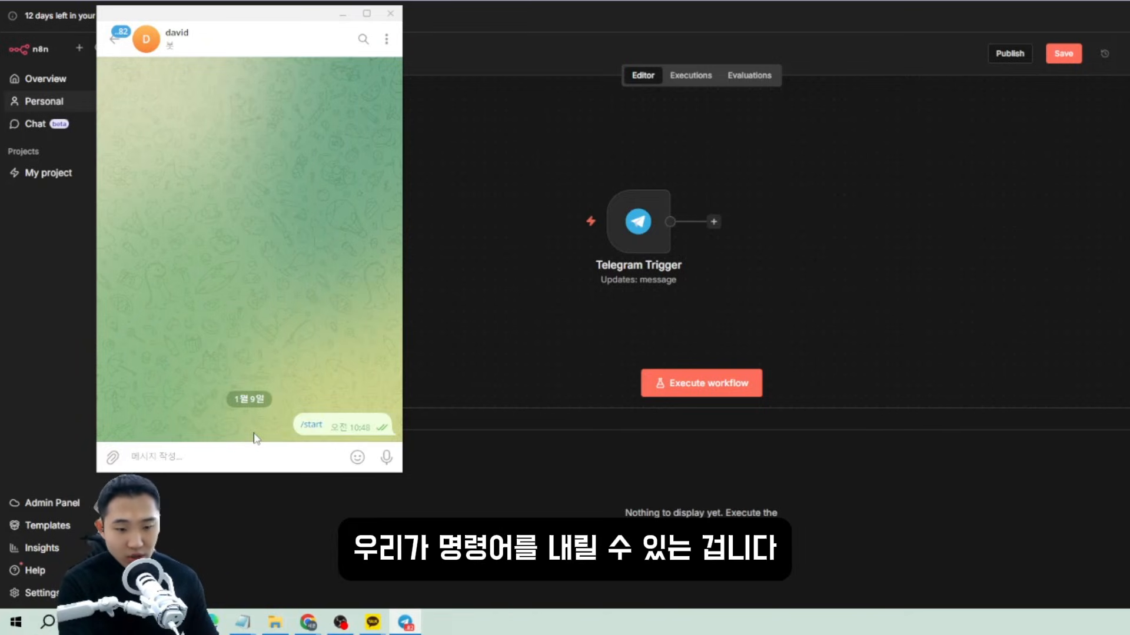
type("dk")
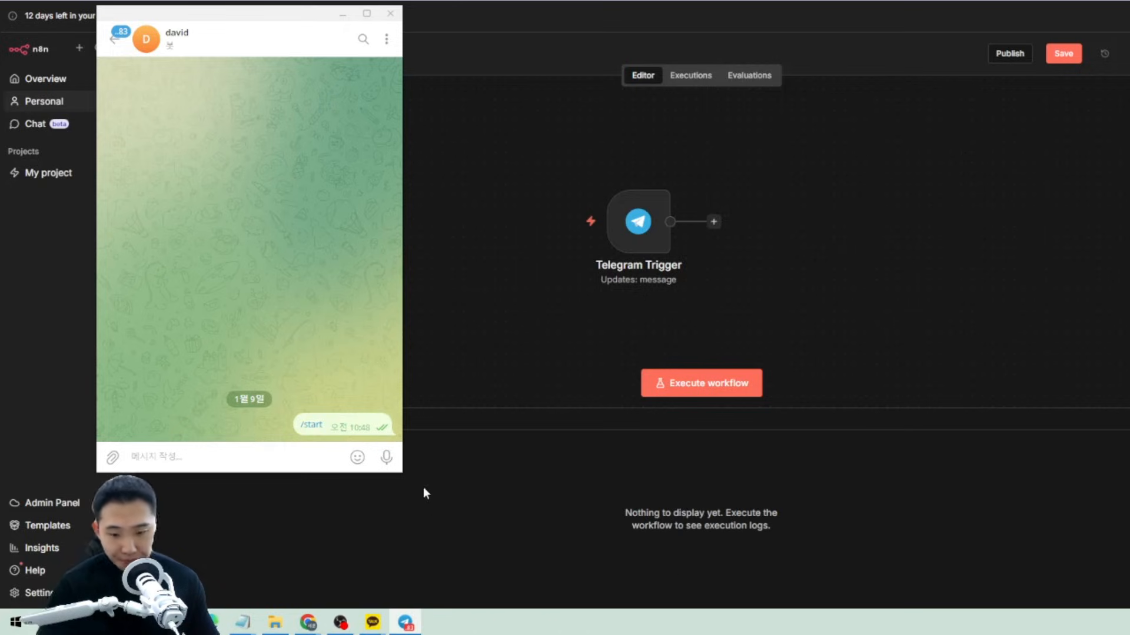
type("안녕")
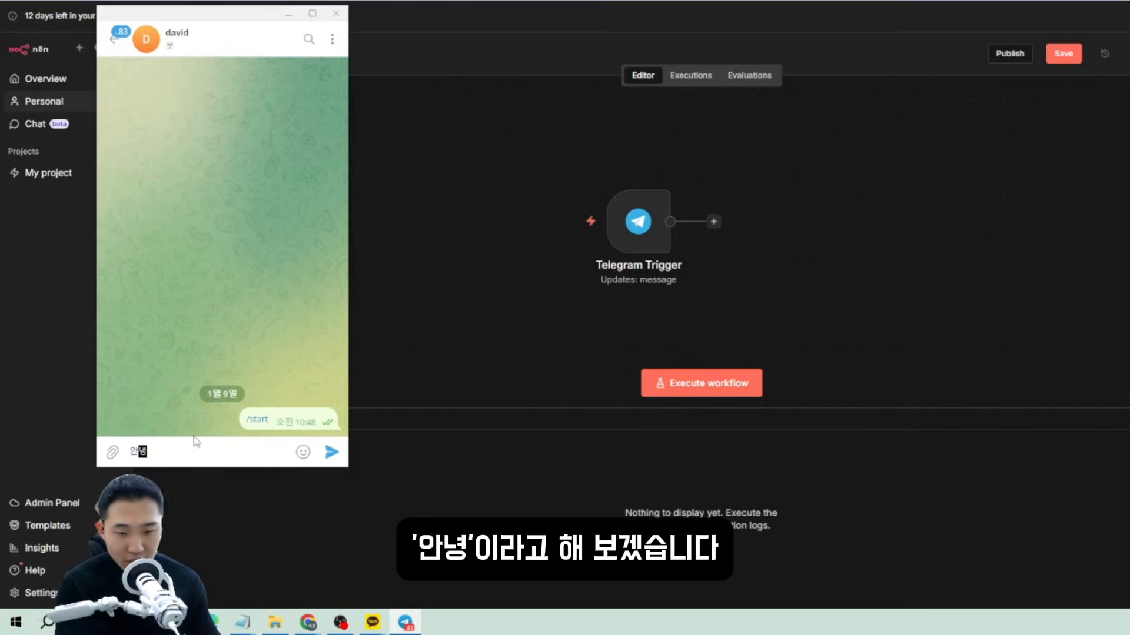
key("Return")
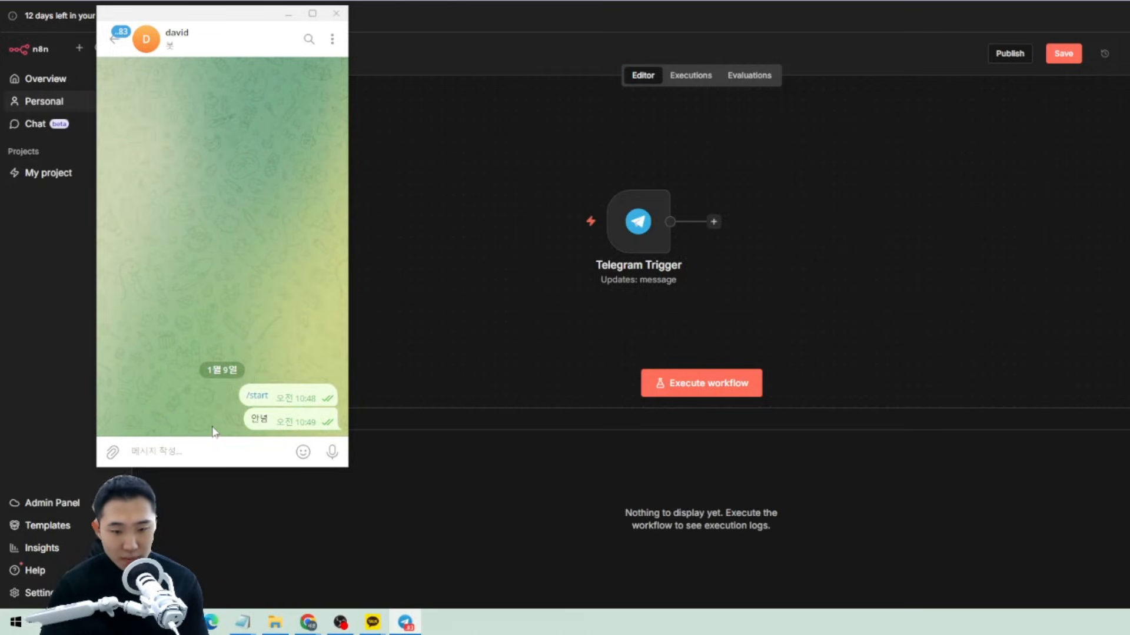
Execute the workflow and inspect the message item received by the Telegram Trigger.
left_click(688, 388)
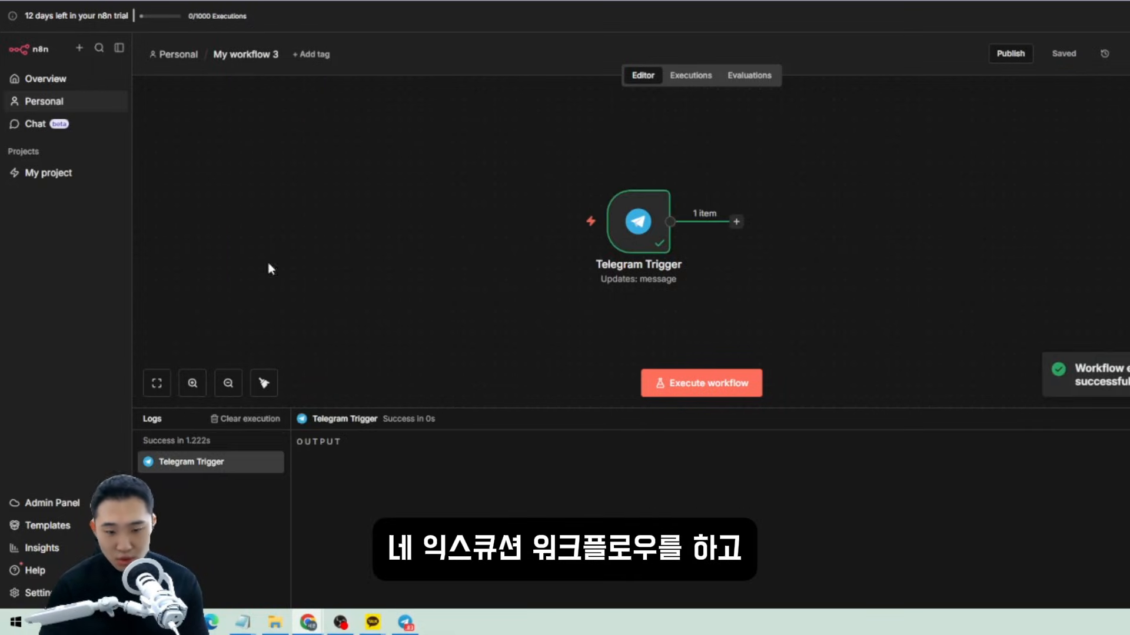
left_click(408, 625)
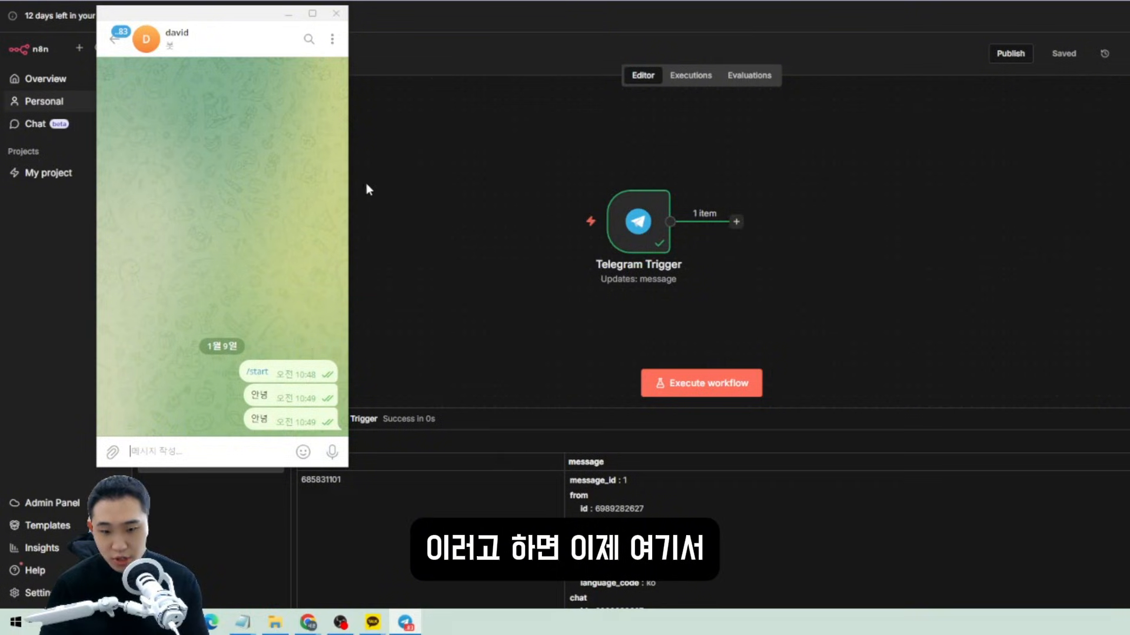
double_click(638, 221)
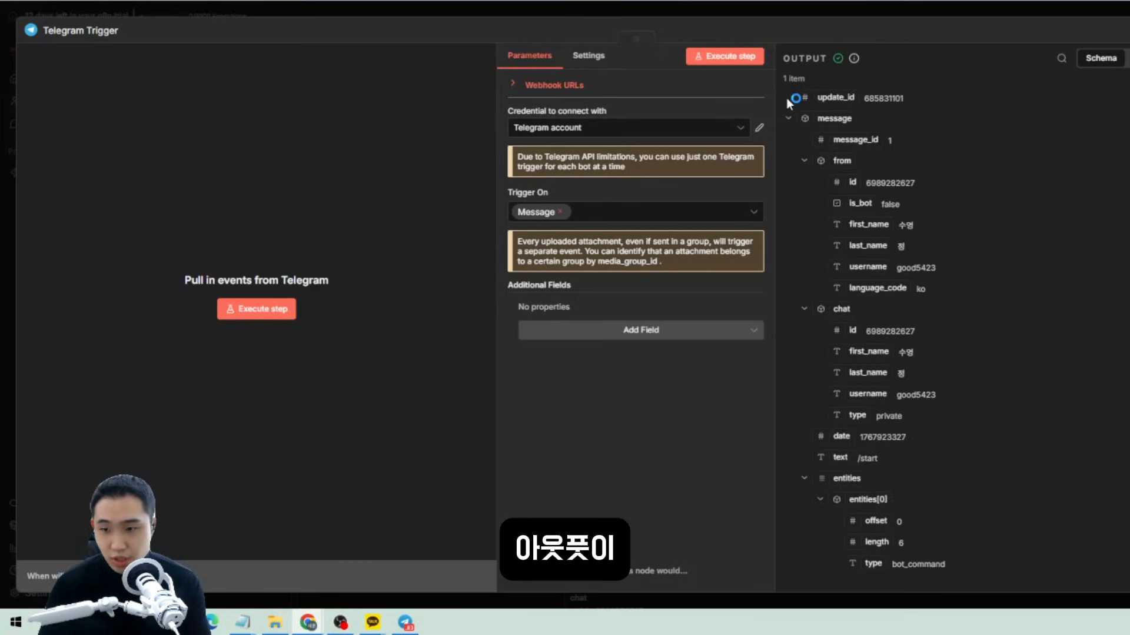
left_click_drag(786, 98, 933, 435)
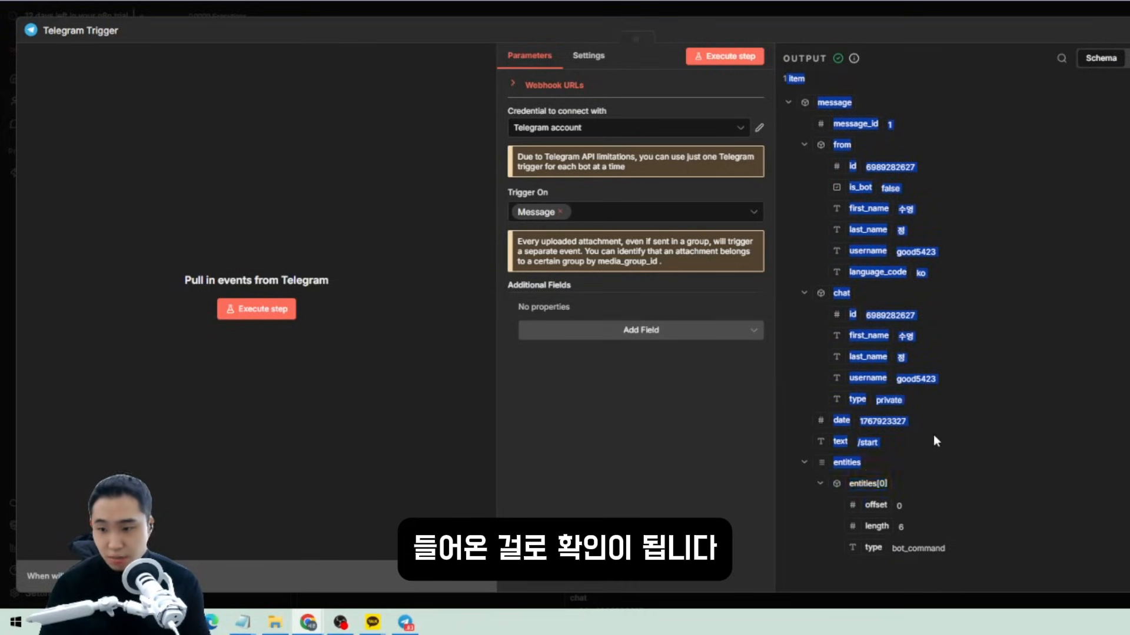
scroll(977, 282, "up", 1)
left_click(983, 243)
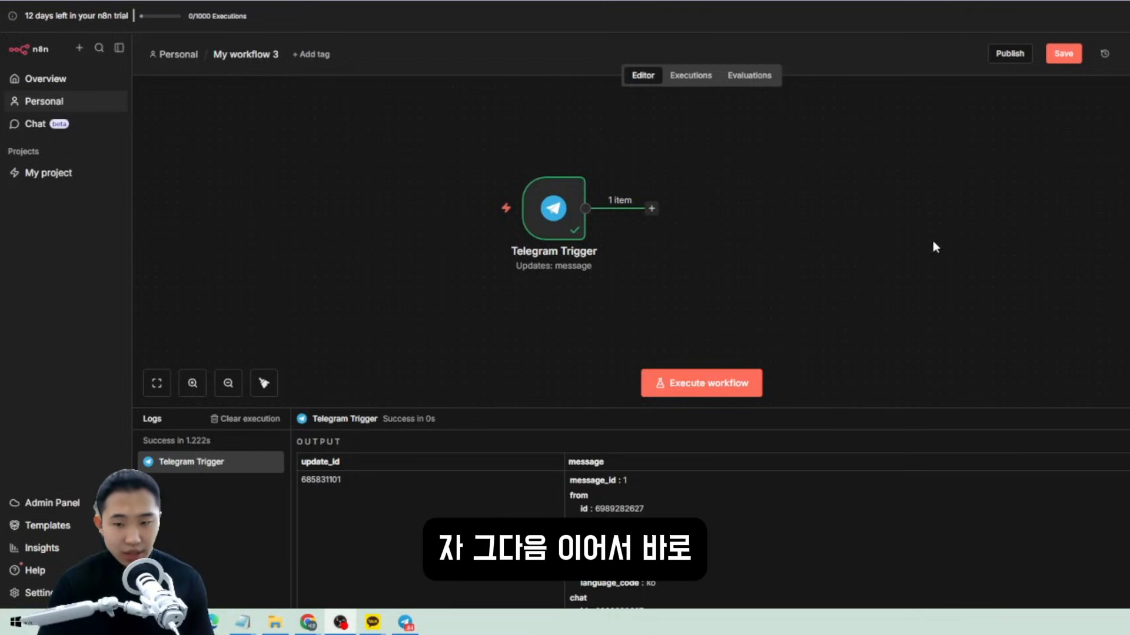
Add an AI Agent after the trigger, with prompt defined below as the message text.
left_click(657, 209)
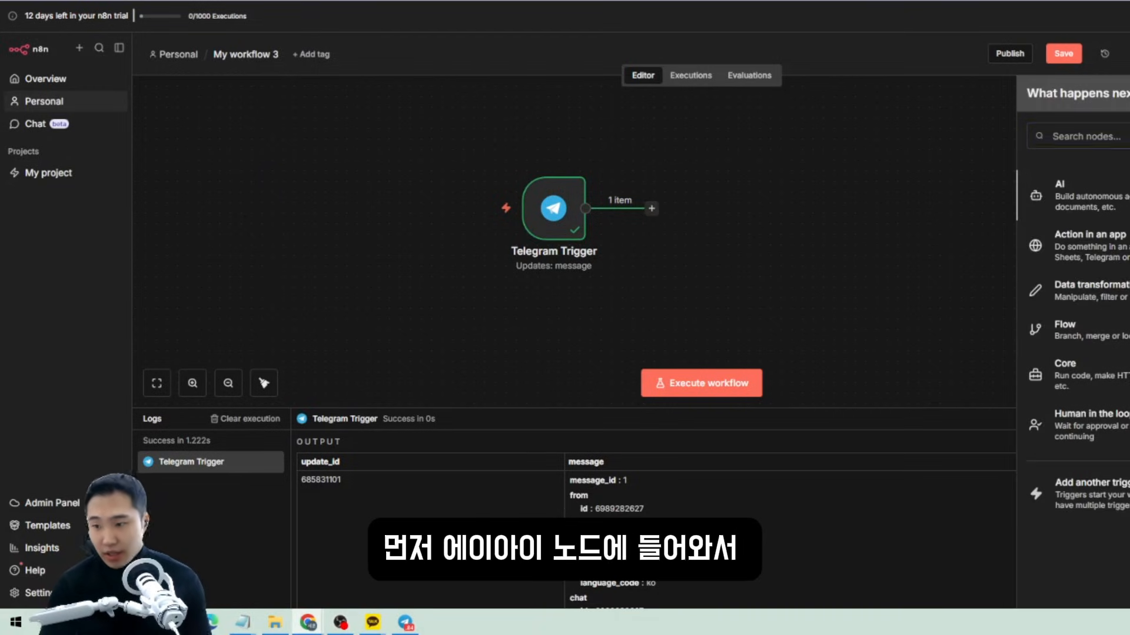
left_click(1123, 206)
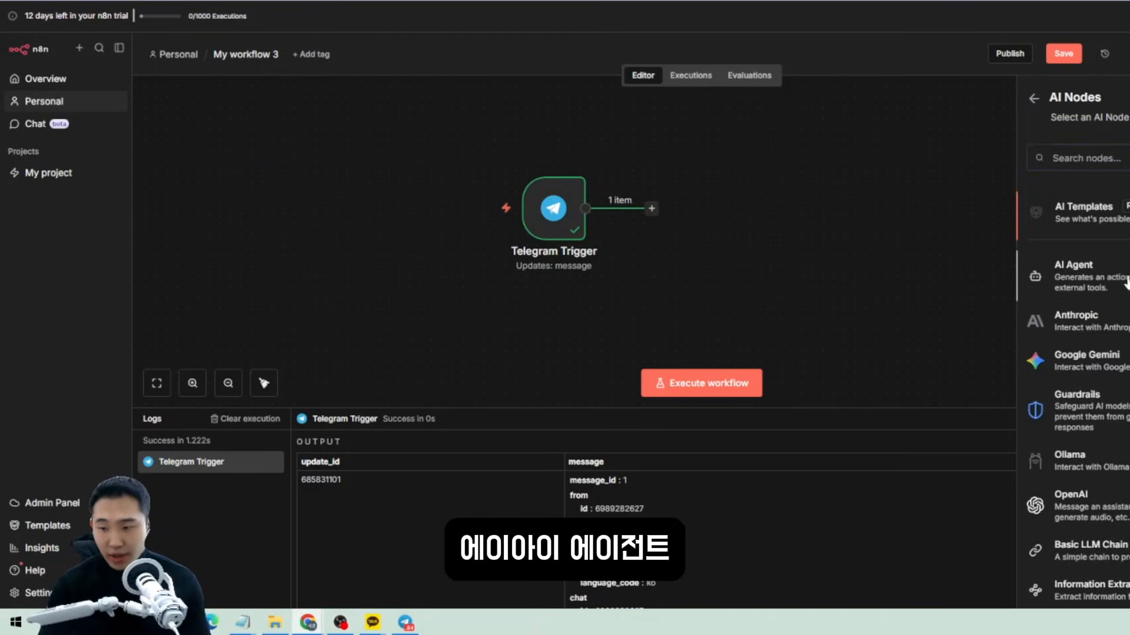
left_click(1077, 277)
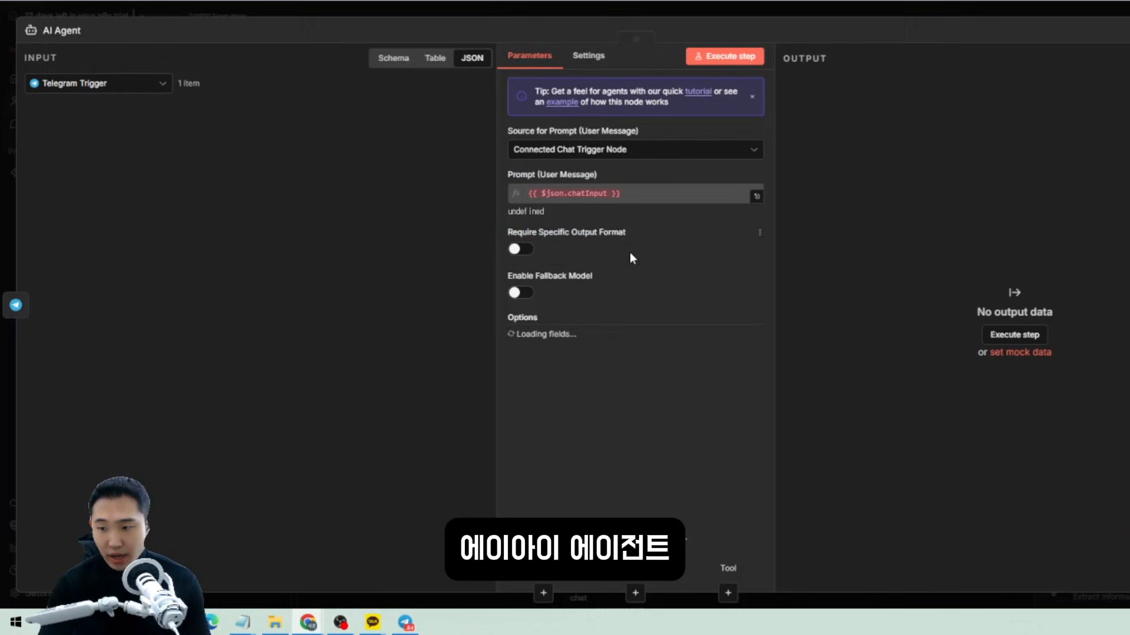
left_click(593, 155)
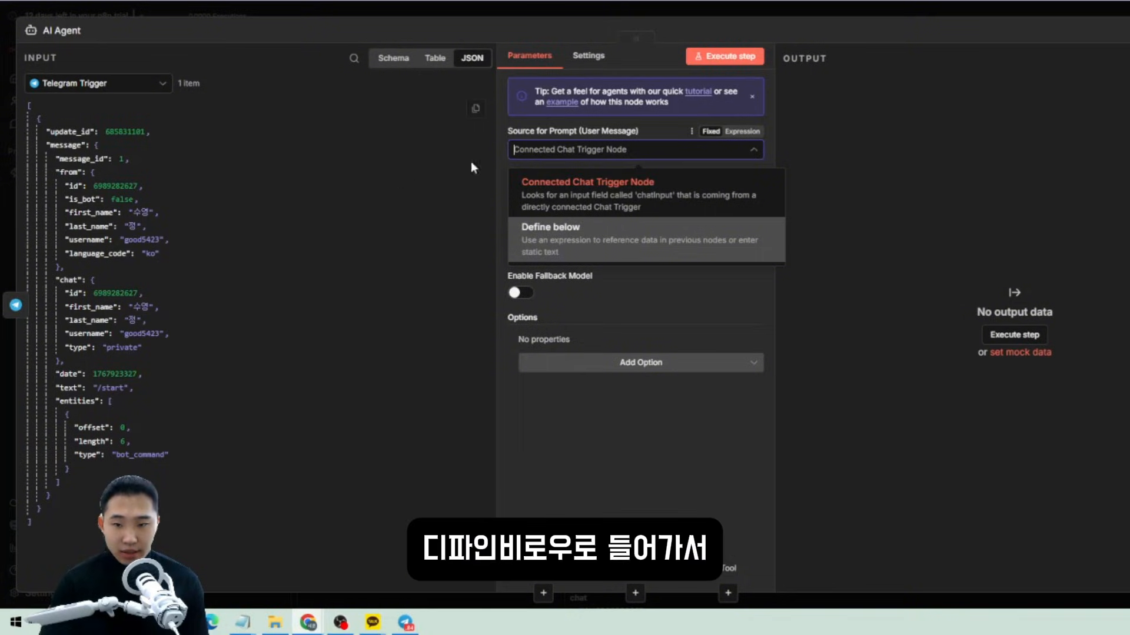
left_click(530, 238)
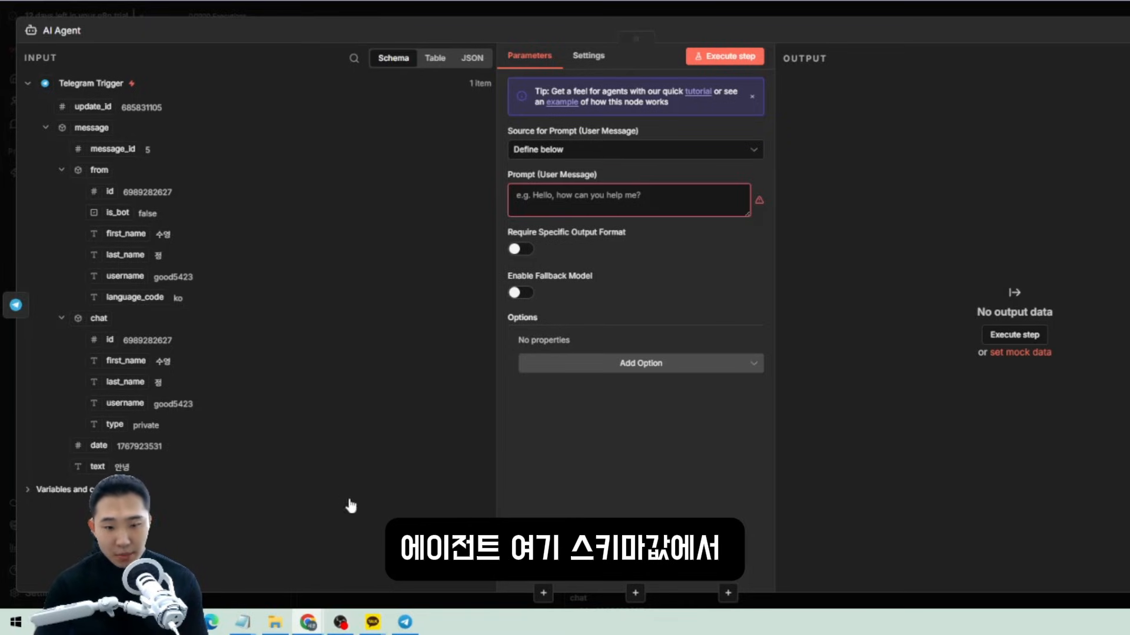
left_click(470, 59)
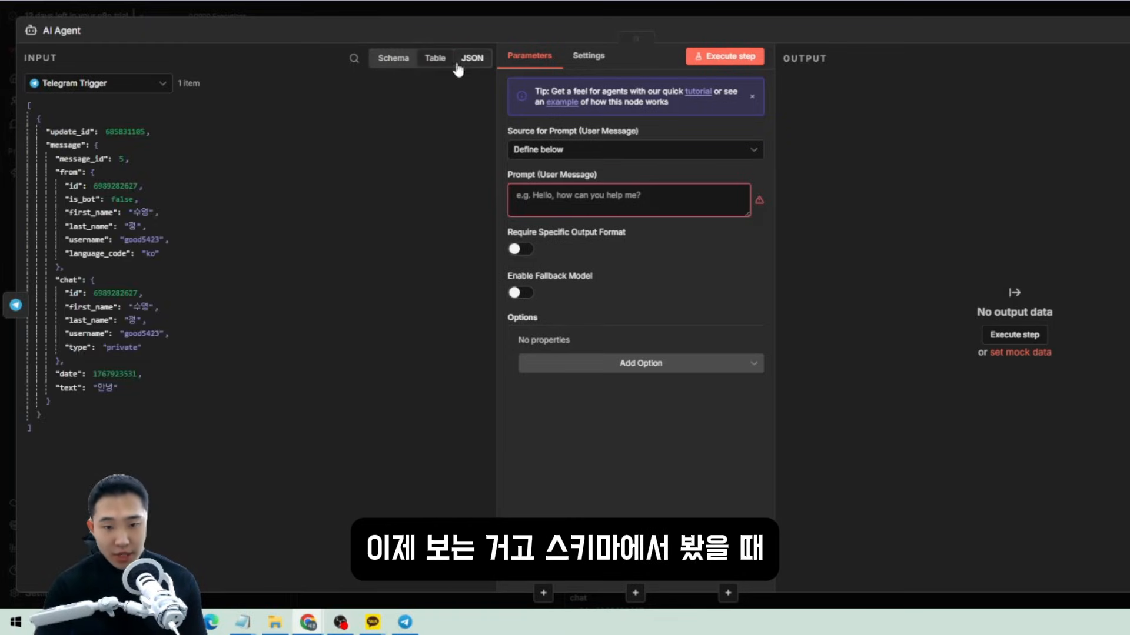
left_click(394, 59)
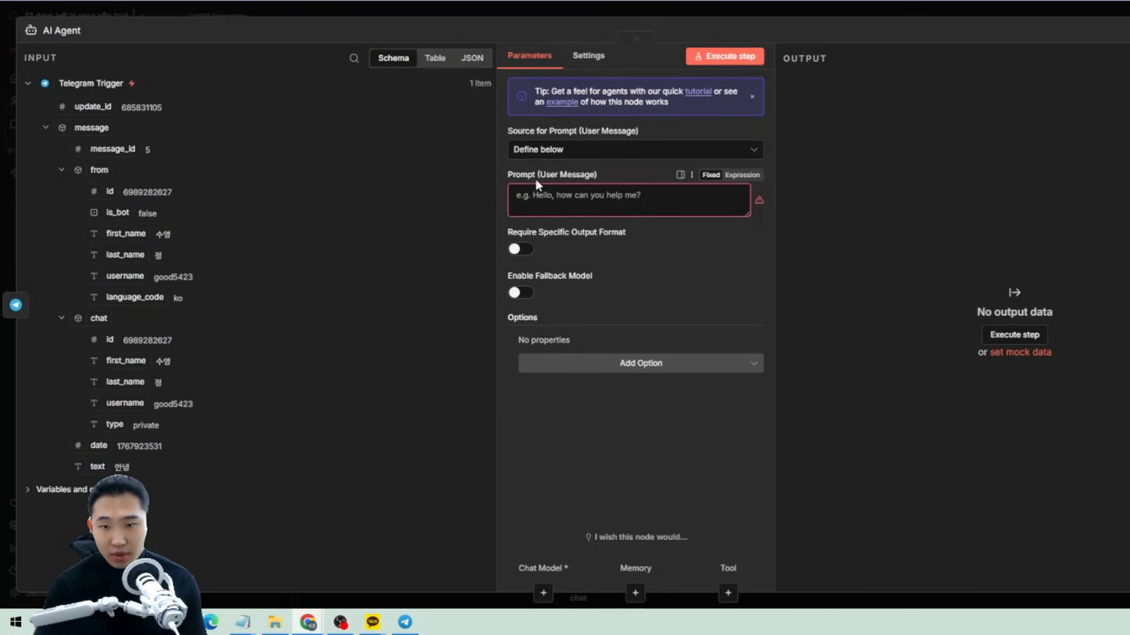
left_click(541, 193)
left_click_drag(317, 497, 144, 502)
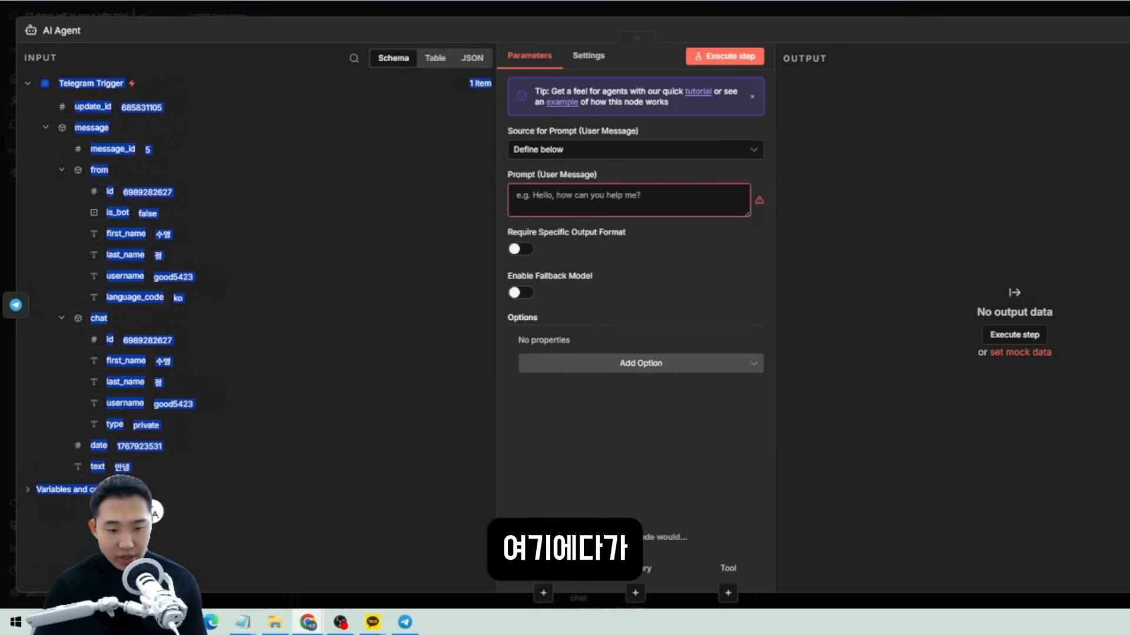
left_click_drag(97, 467, 547, 198)
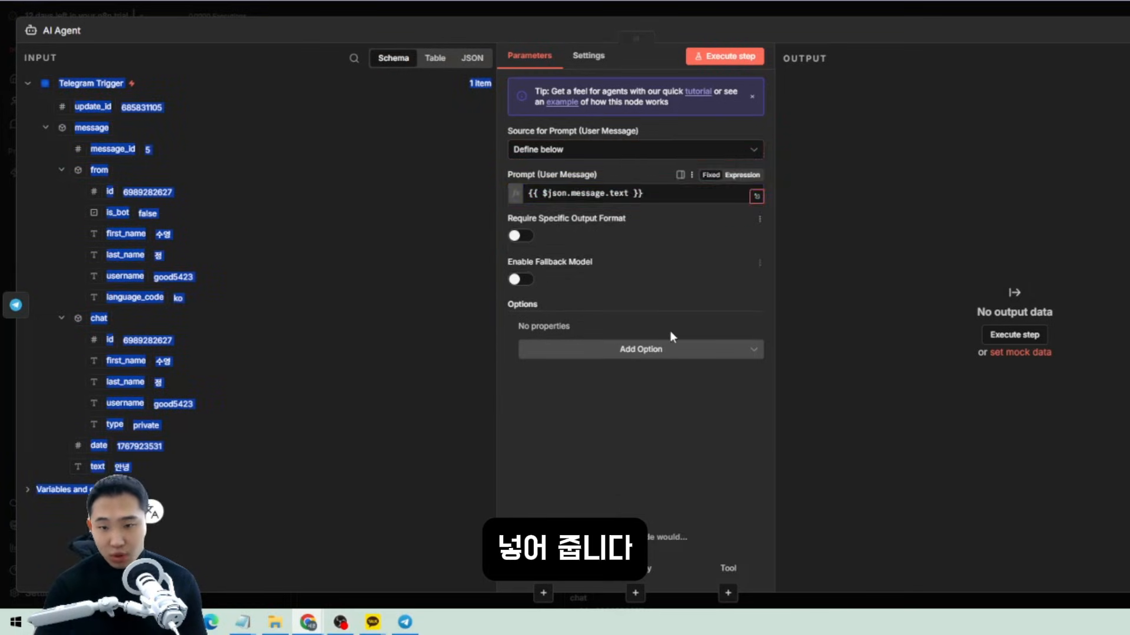
left_click(700, 303)
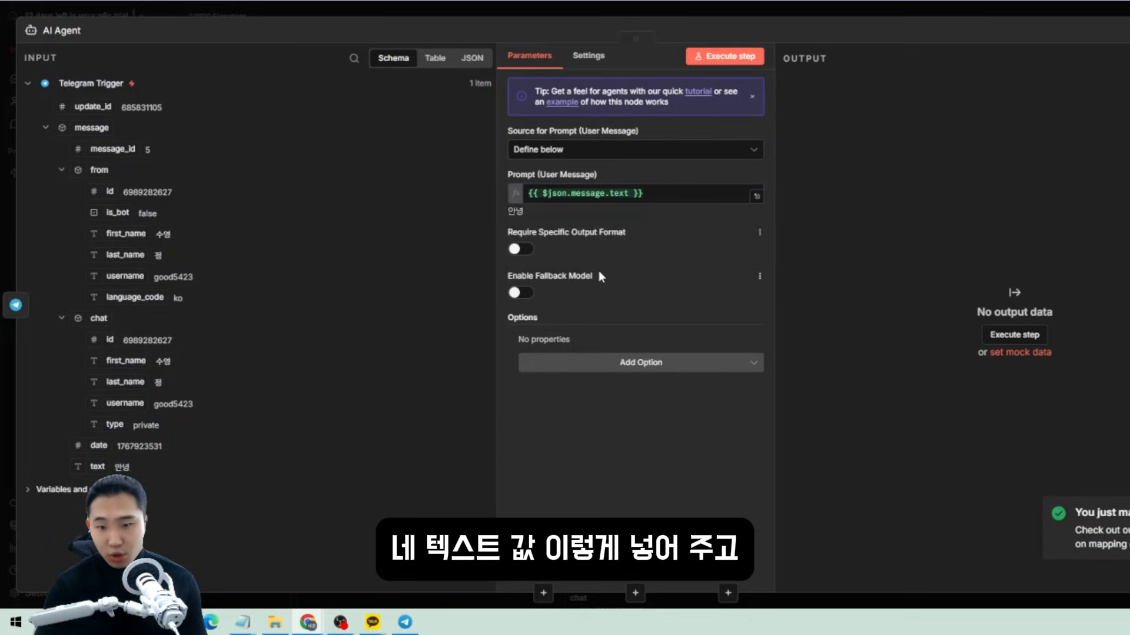
Add a system message telling the agent to end every reply with "네 주인님".
left_click(569, 365)
left_click(550, 398)
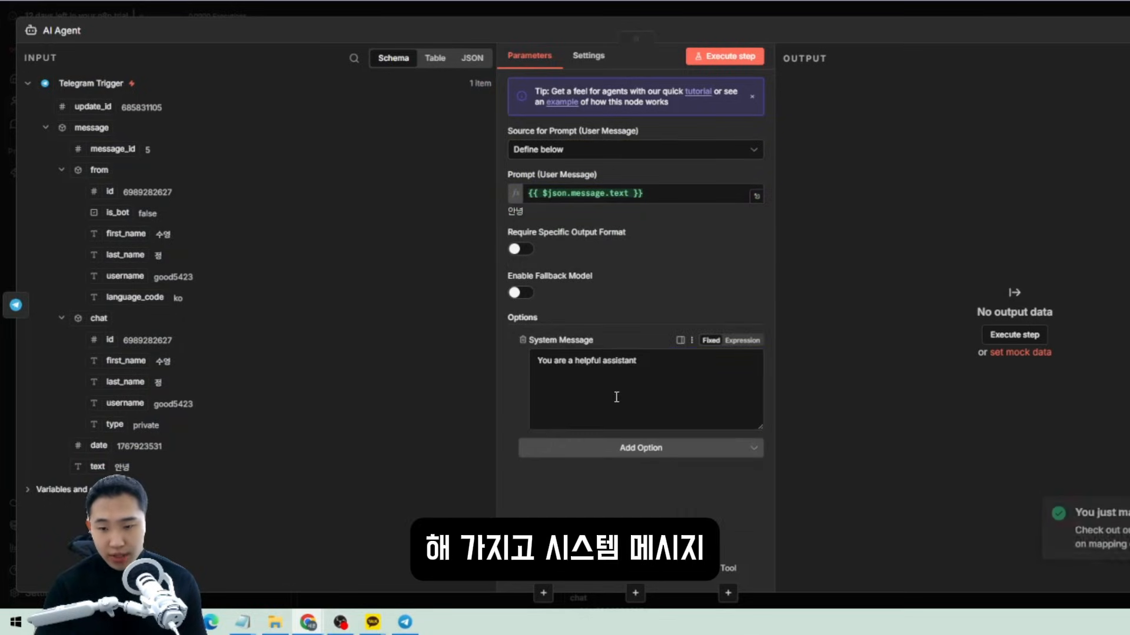
left_click_drag(651, 391, 459, 396)
key("BackSpace")
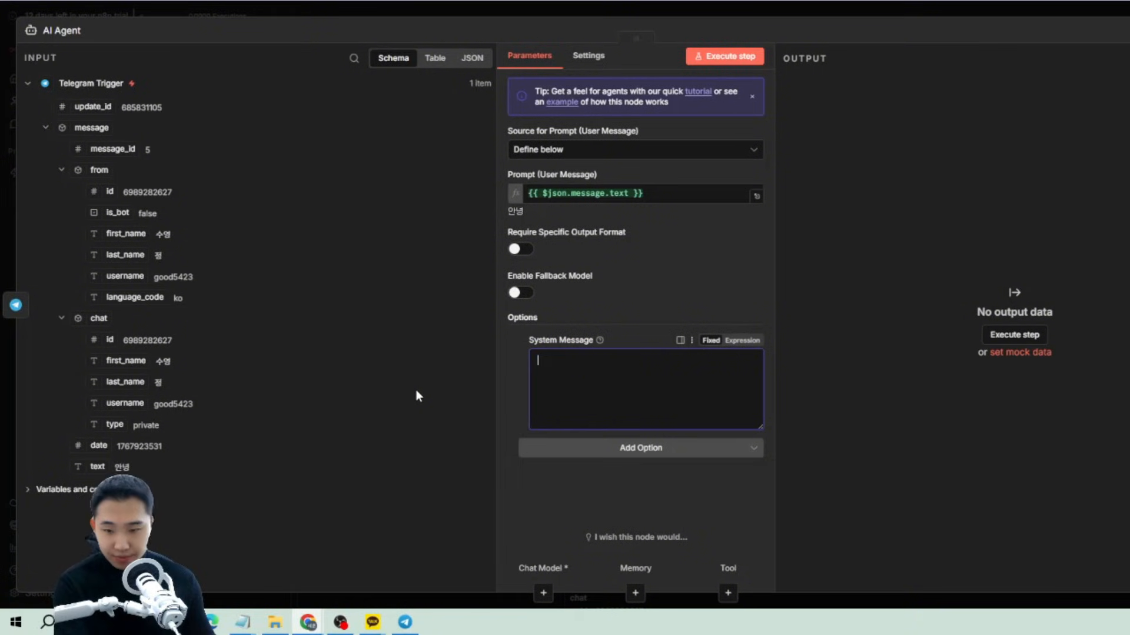
type("ㄴㅓ는 나만의 엥")
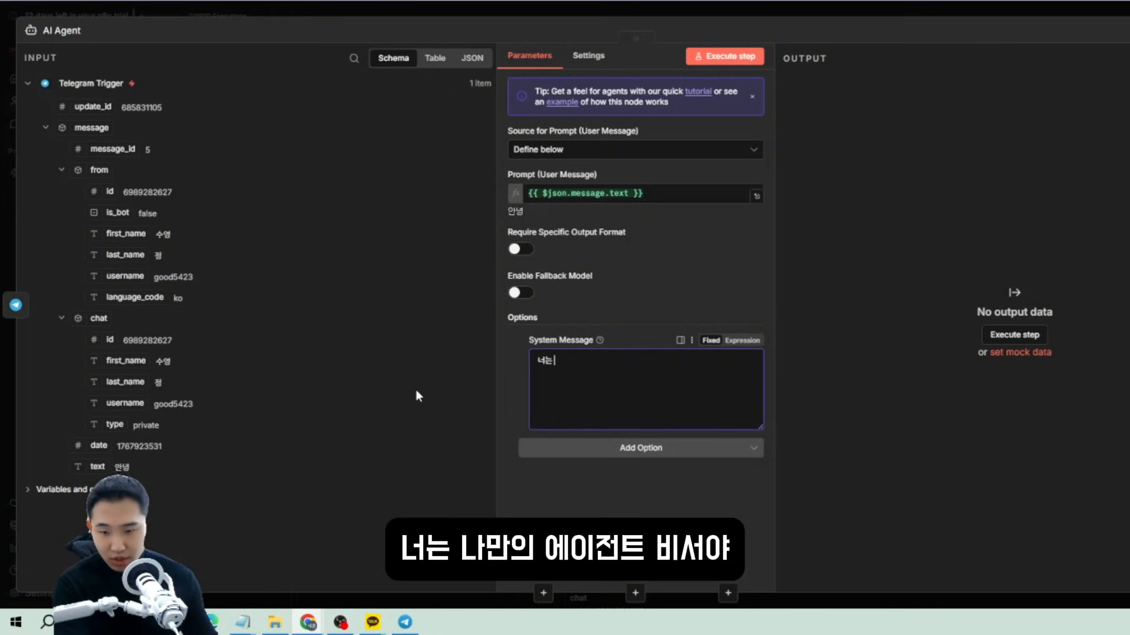
type("ㅣ전트")
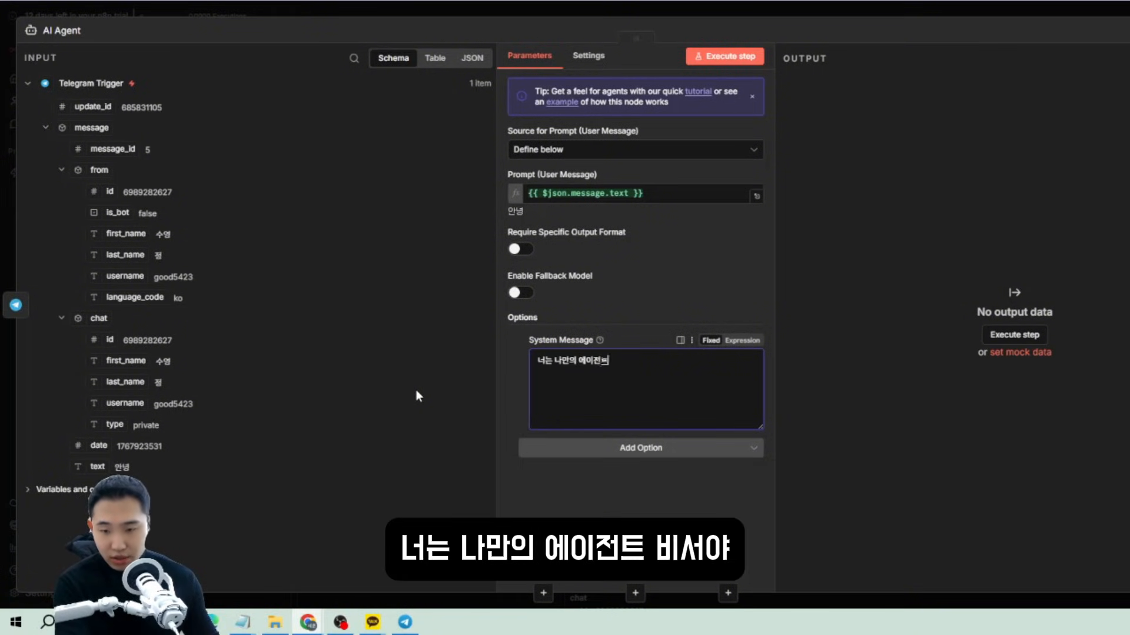
type(" 비서야 내가")
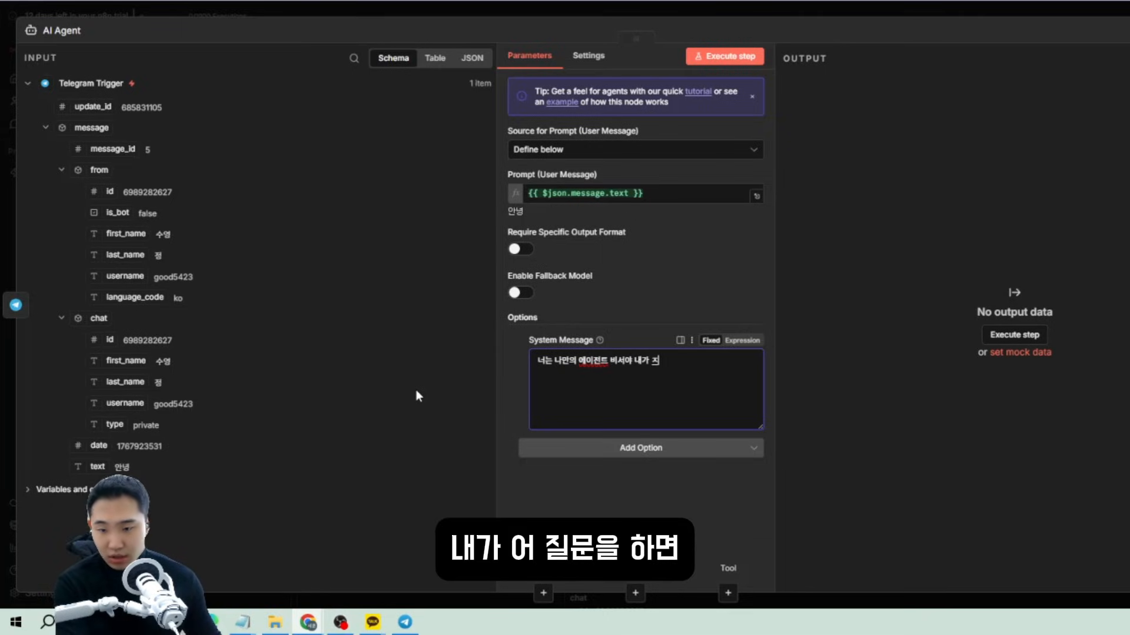
type(" 질문을 하면 응ㄷ")
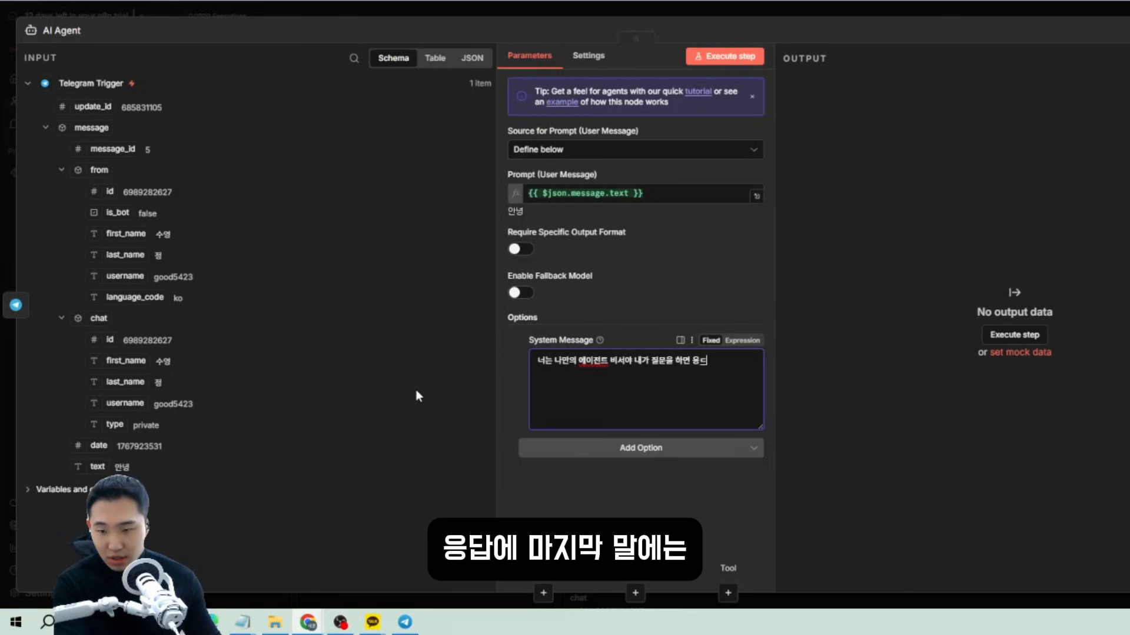
type("ㅏㅂ의 마지막 ")
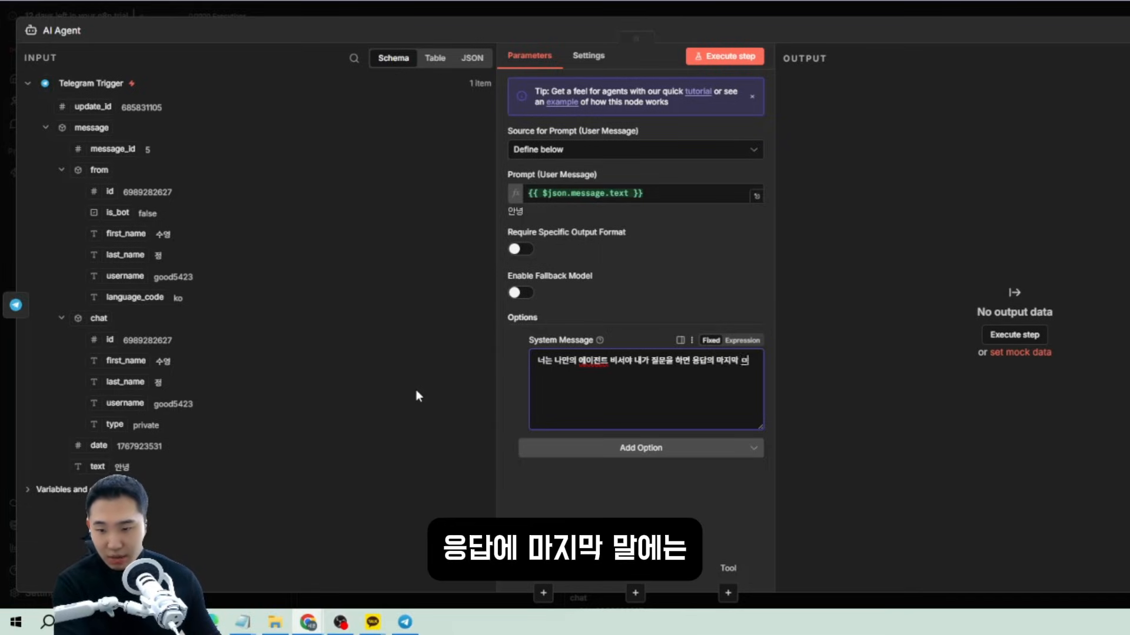
type("말에는 늬")
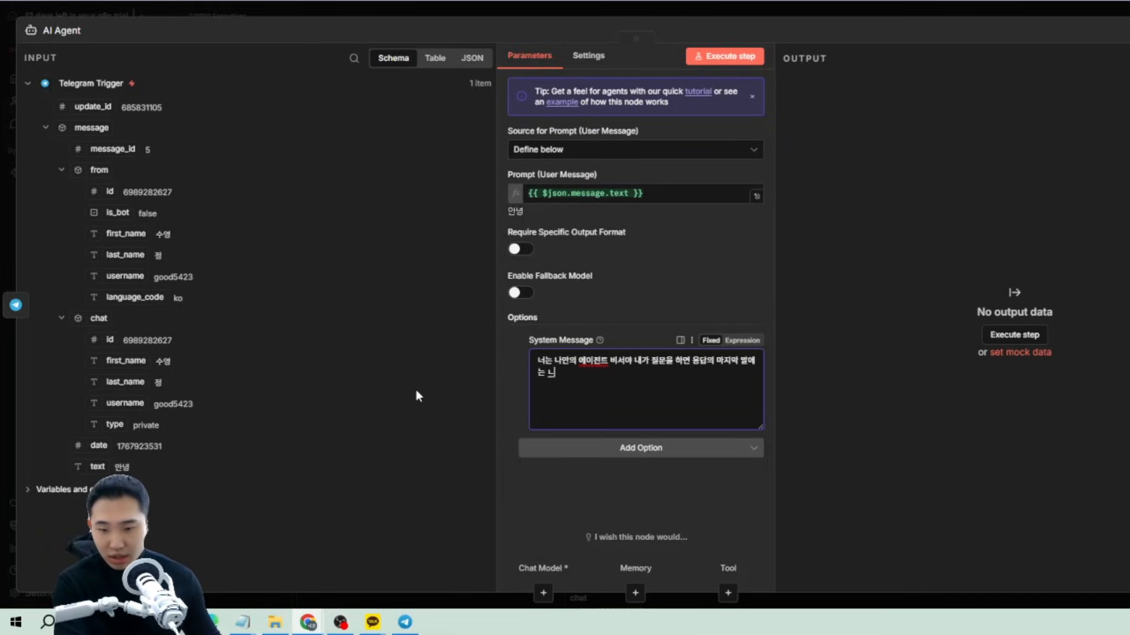
key("BackSpace")
type("ㅔ")
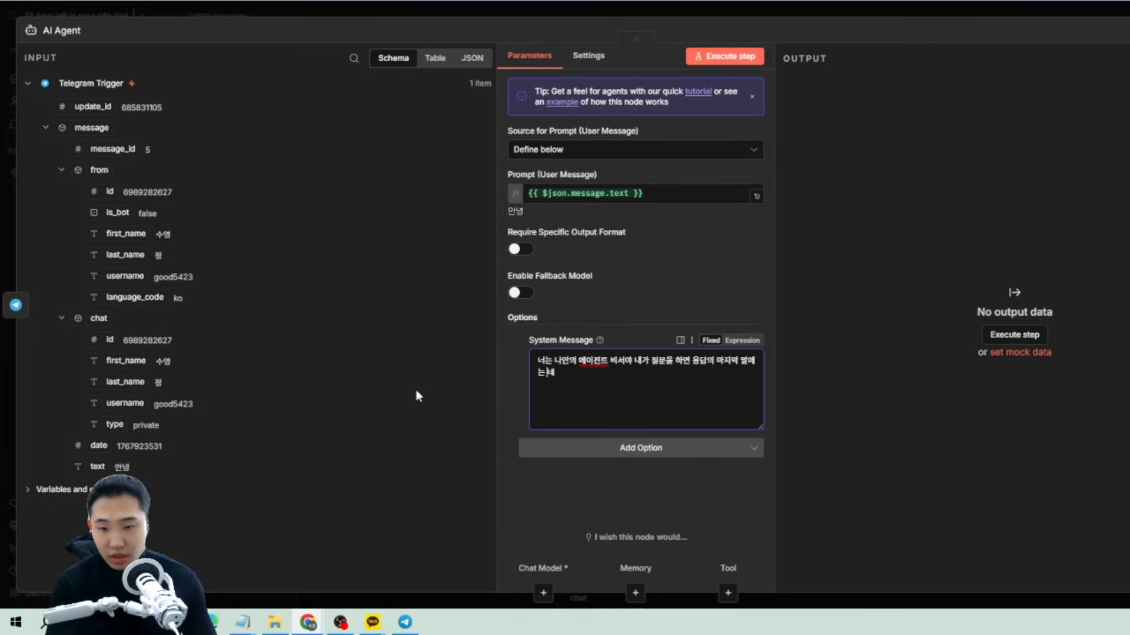
type(" \"")
key("Right")
type("주인님")
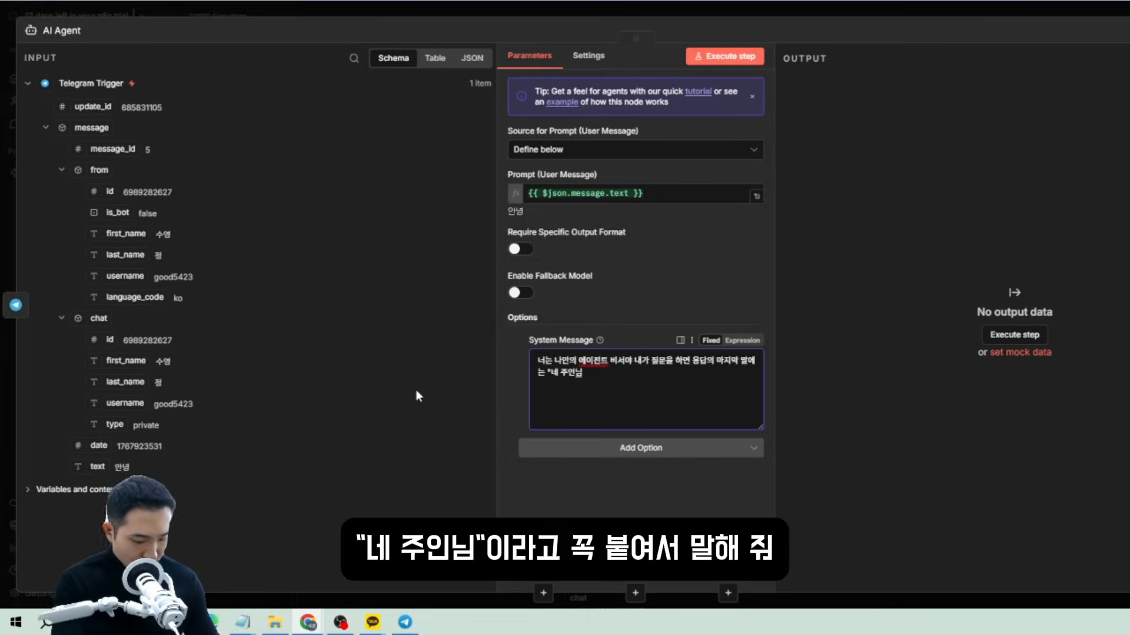
type("\"이라")
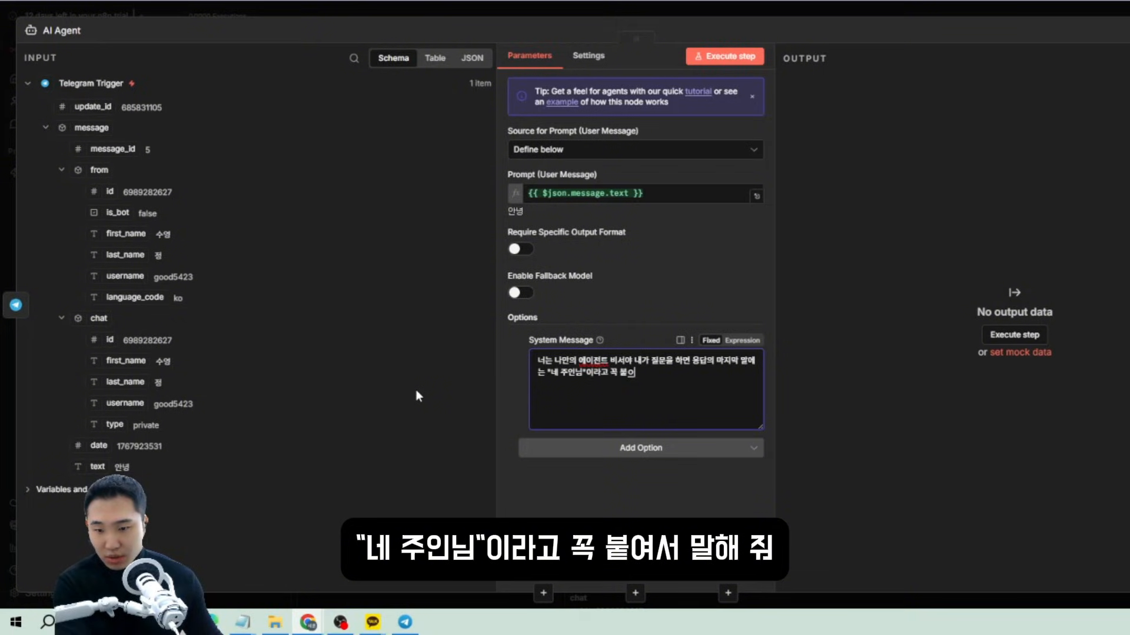
type("고 꼭 붙여서 말")
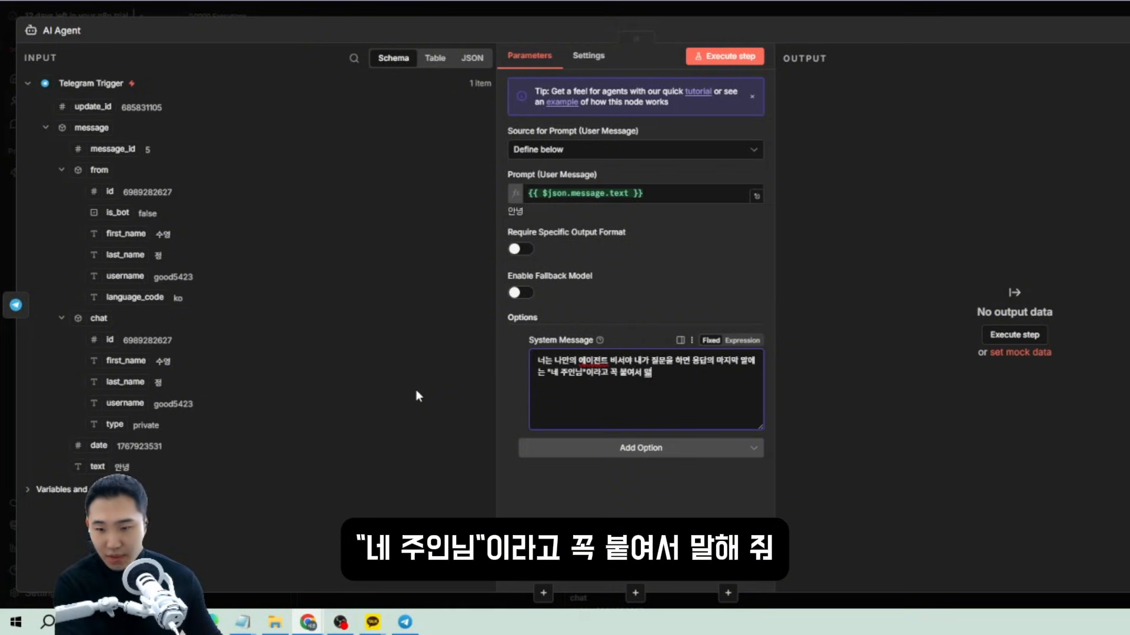
type("해줘")
left_click(649, 436)
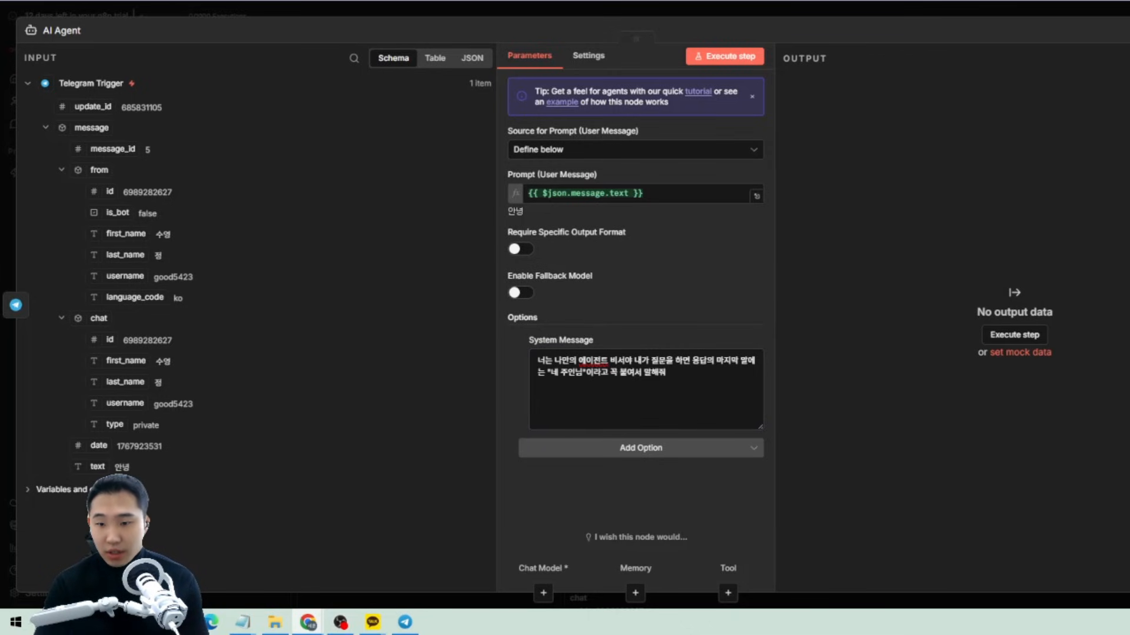
key("Escape")
Attach an OpenAI Chat Model using n8n free OpenAI API credits and the gpt-5-mini model.
left_click(686, 285)
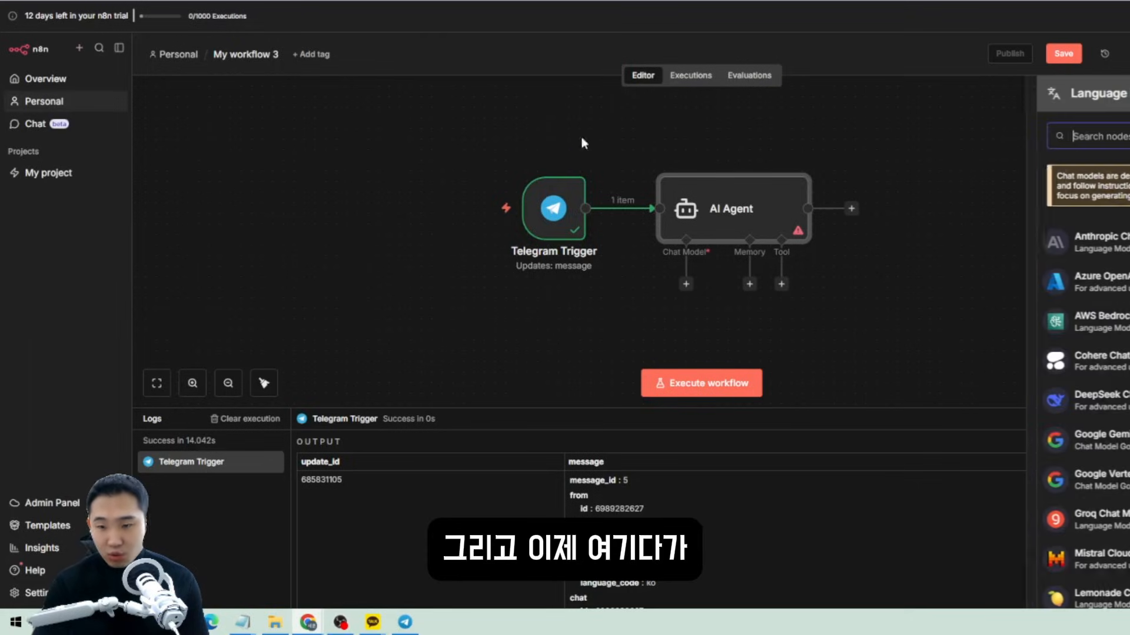
scroll(1108, 428, "down", 1)
scroll(1108, 428, "down", 4)
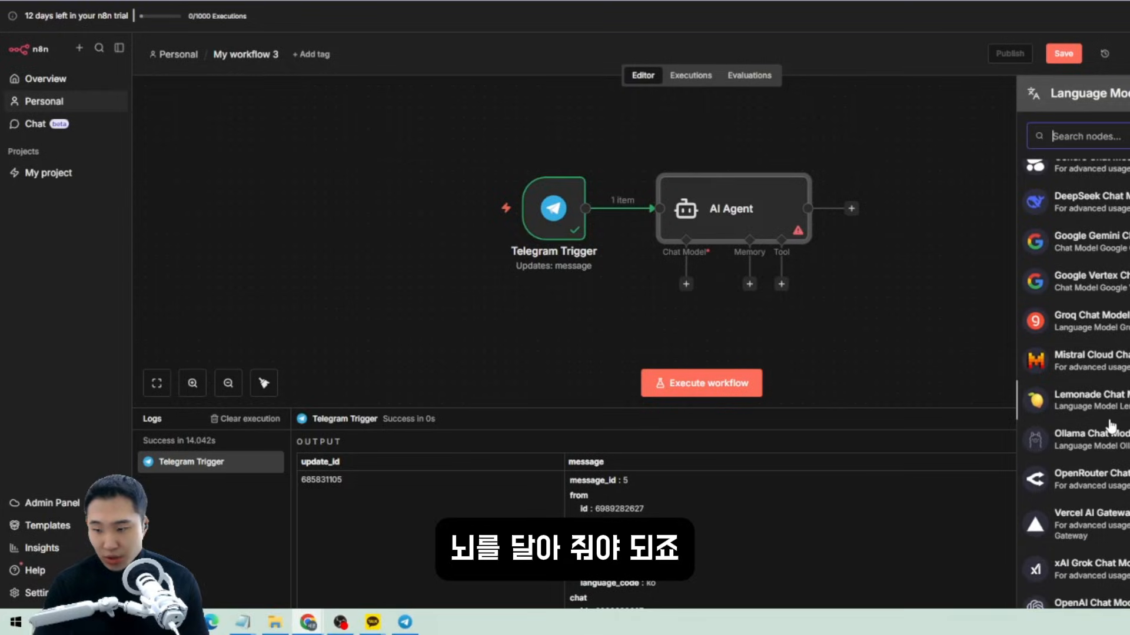
left_click(1105, 481)
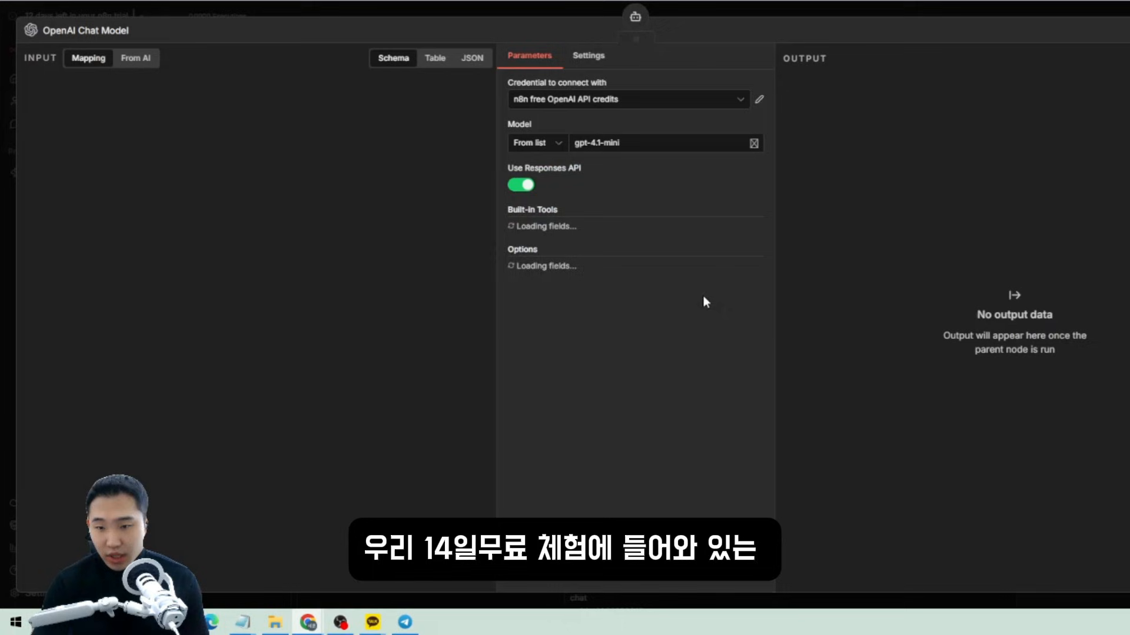
left_click(563, 104)
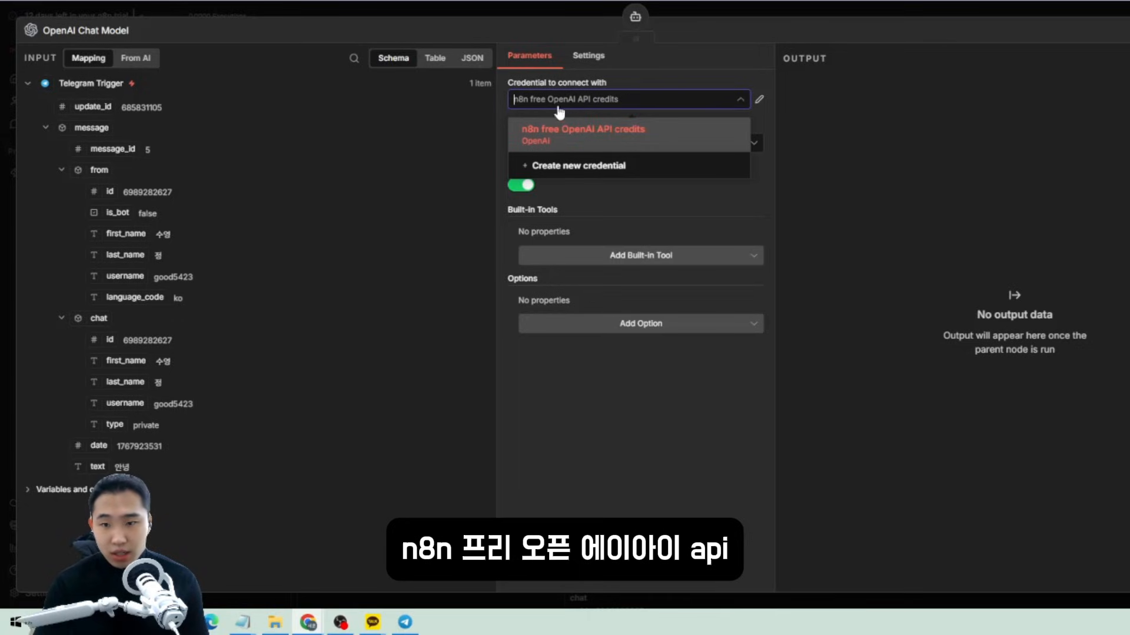
left_click(680, 136)
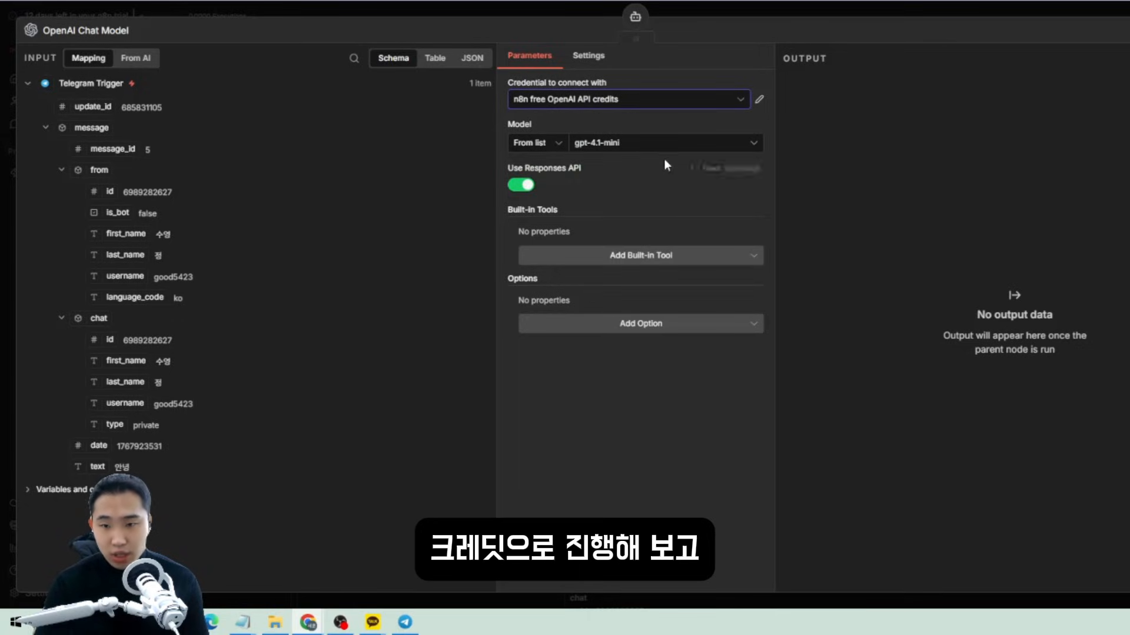
left_click(659, 144)
left_click(553, 241)
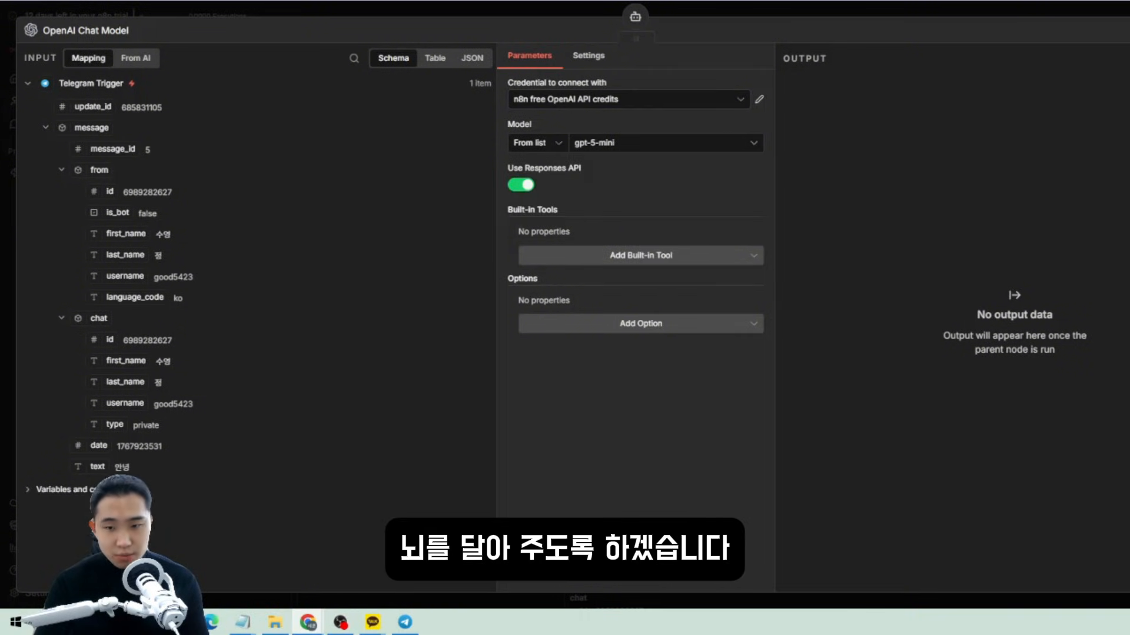
key("Escape")
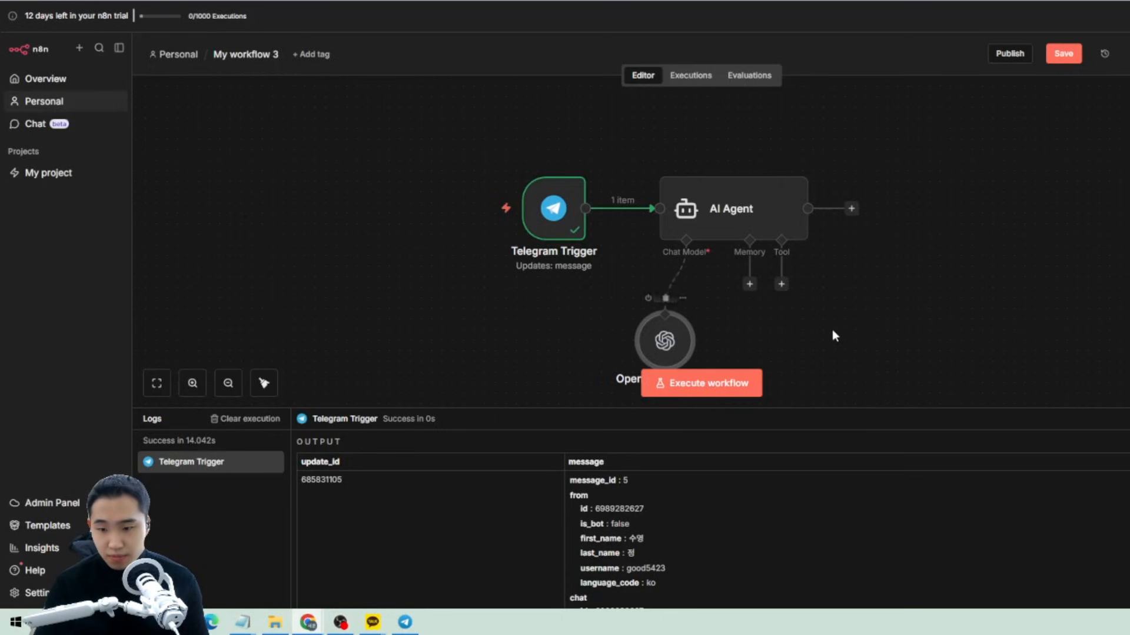
scroll(832, 335, "down", 1)
Execute the workflow and send the bot the question 너는 누구야 from Telegram.
left_click(723, 385)
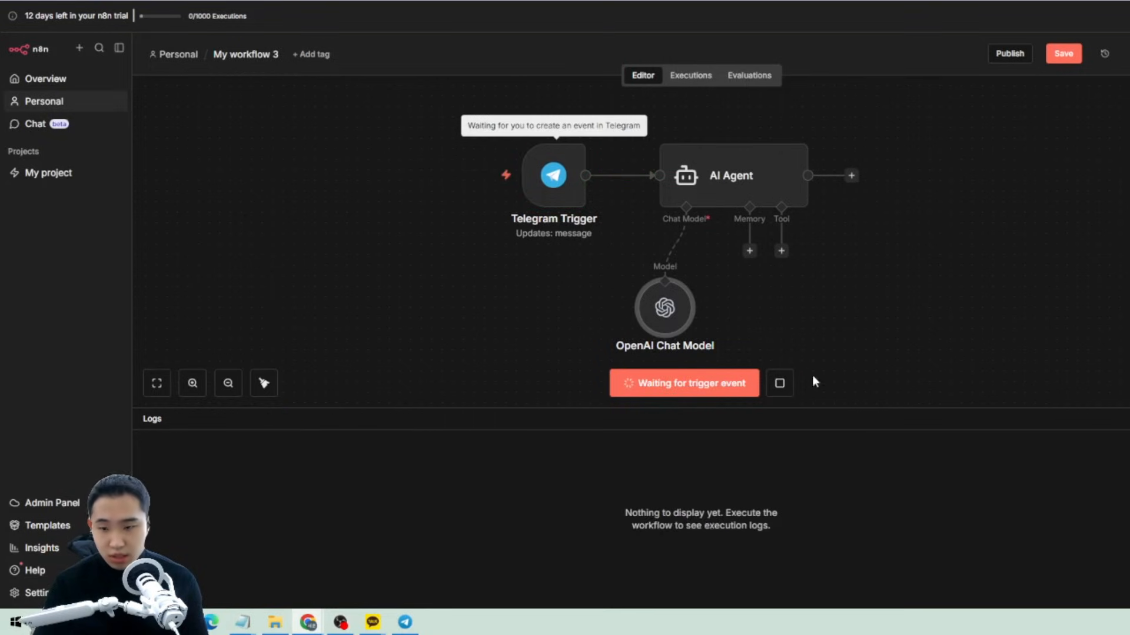
left_click(405, 622)
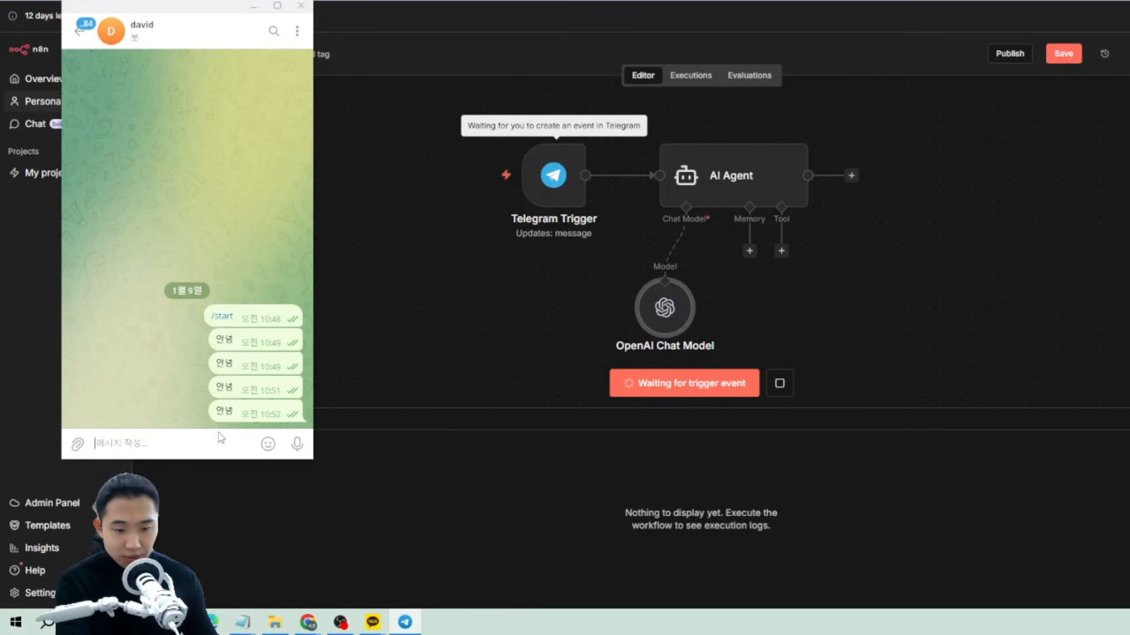
type("너는 뉴")
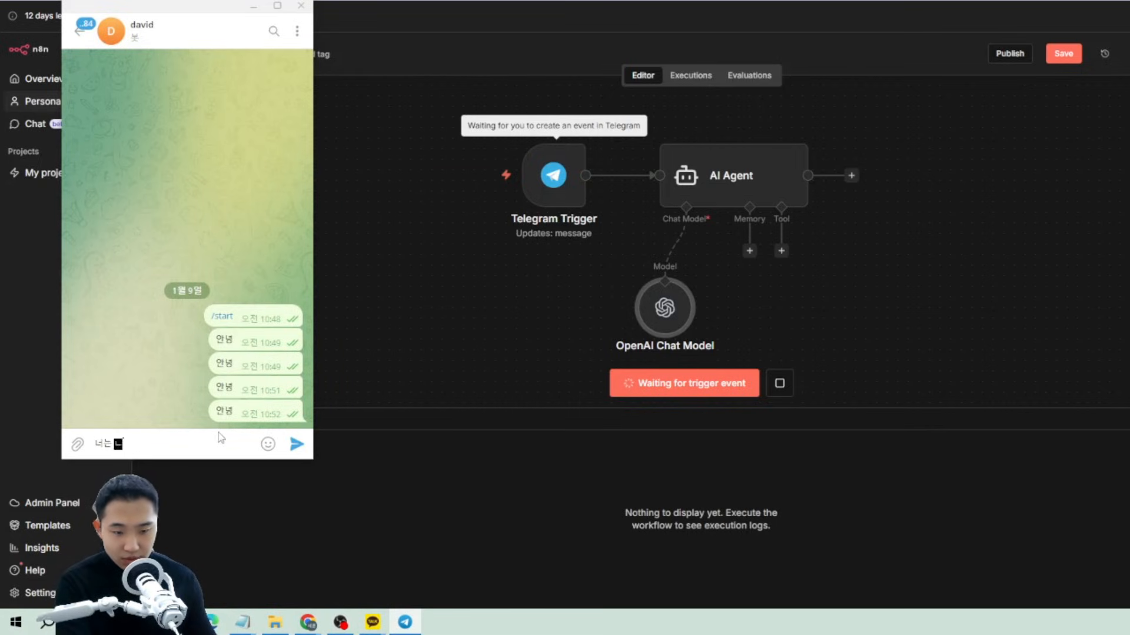
type("구야")
key("Return")
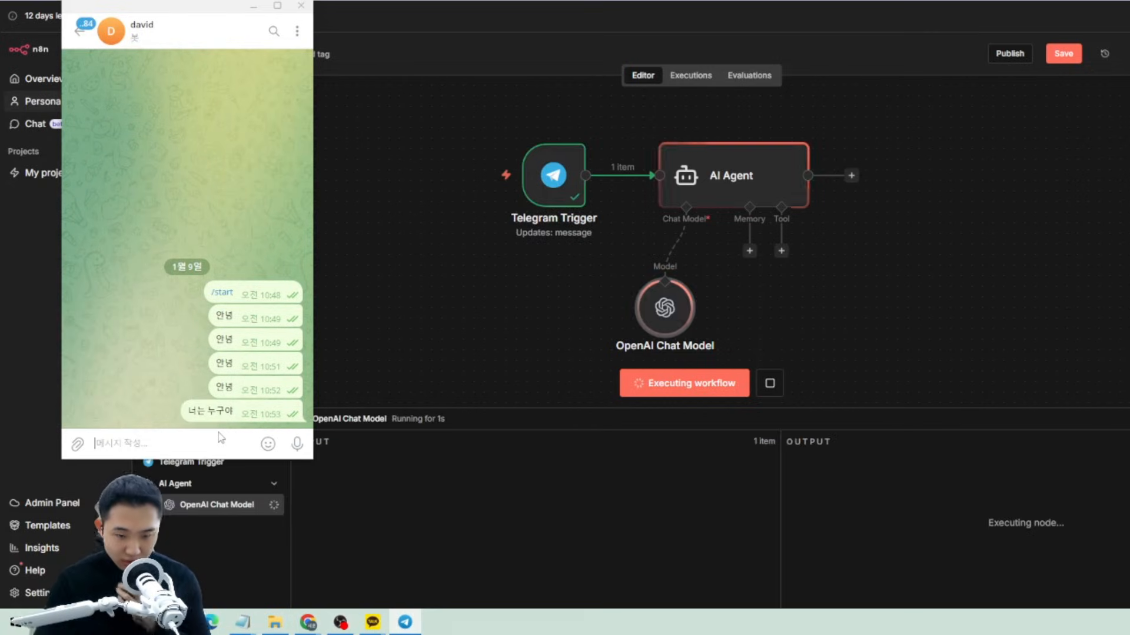
left_click(694, 523)
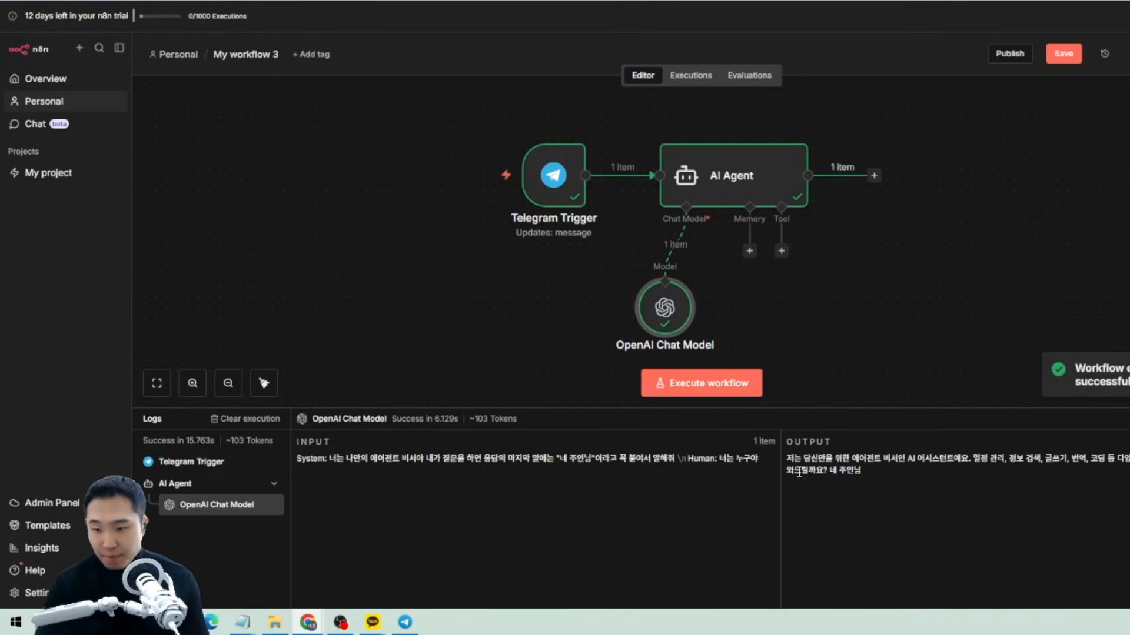
Check the agent's reply introduces itself as an assistant and ends with 네 주인님.
left_click_drag(787, 459, 972, 461)
left_click(918, 478)
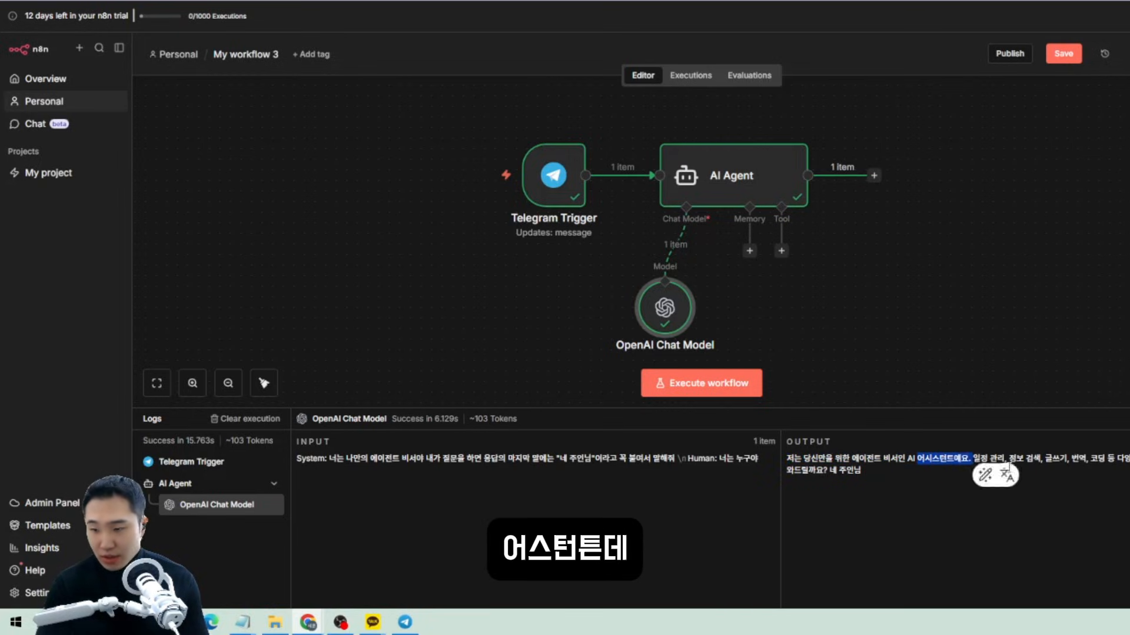
left_click(1005, 473)
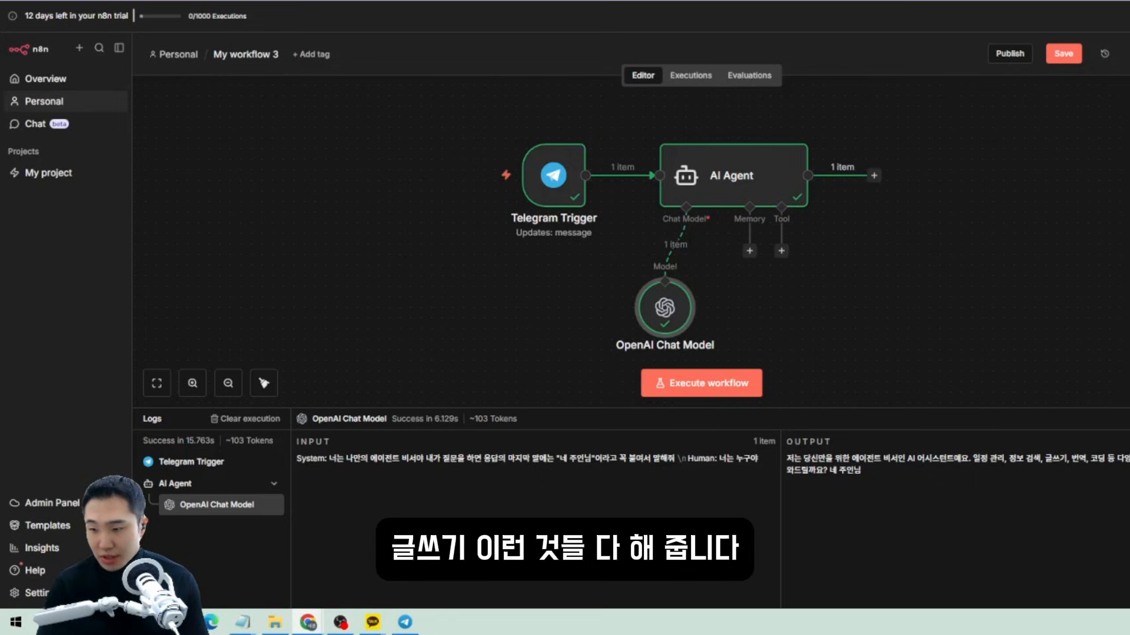
mouse_move(860, 471)
left_mouse_down()
mouse_move(828, 471)
mouse_move(862, 470)
left_mouse_up()
left_click(837, 469)
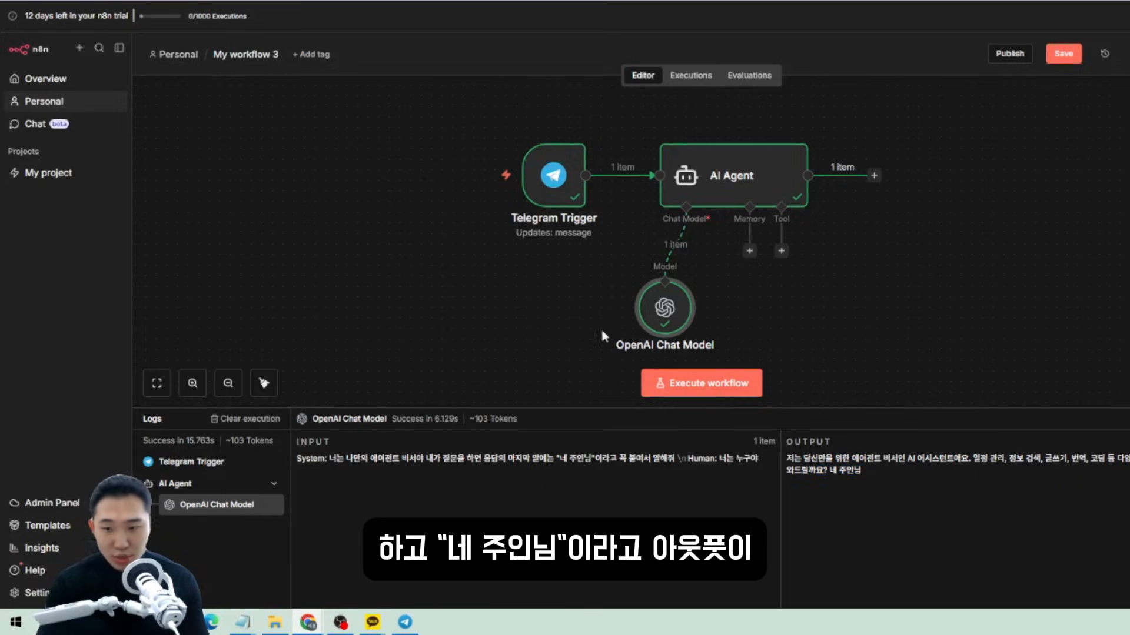
left_click(410, 625)
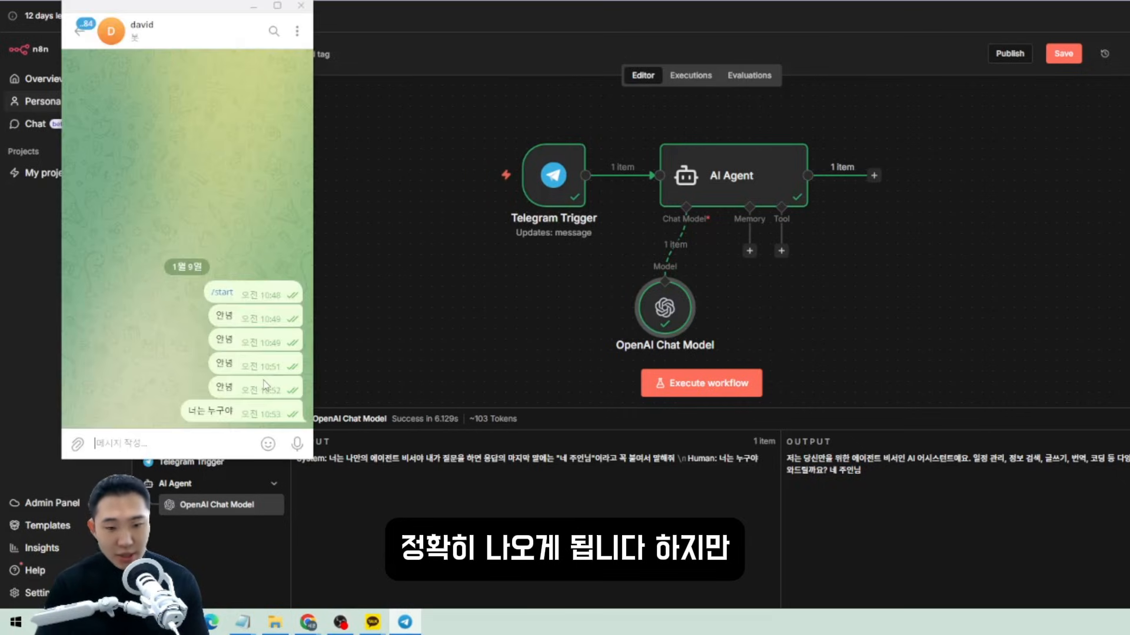
left_click_drag(176, 7, 235, 7)
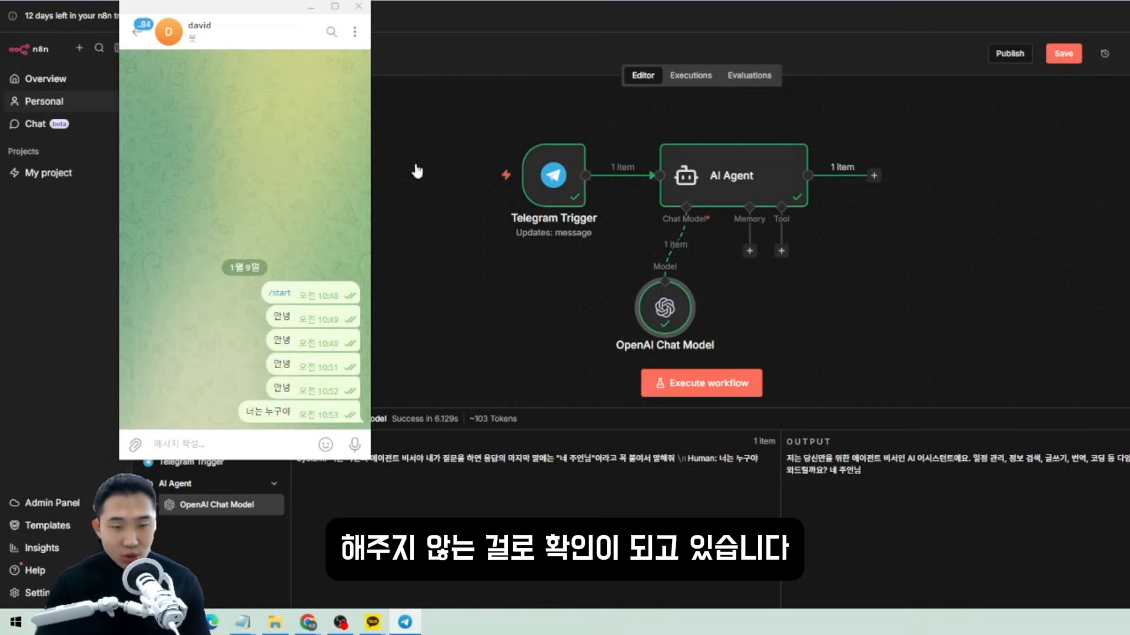
left_click_drag(282, 8, 163, 8)
left_click(906, 373)
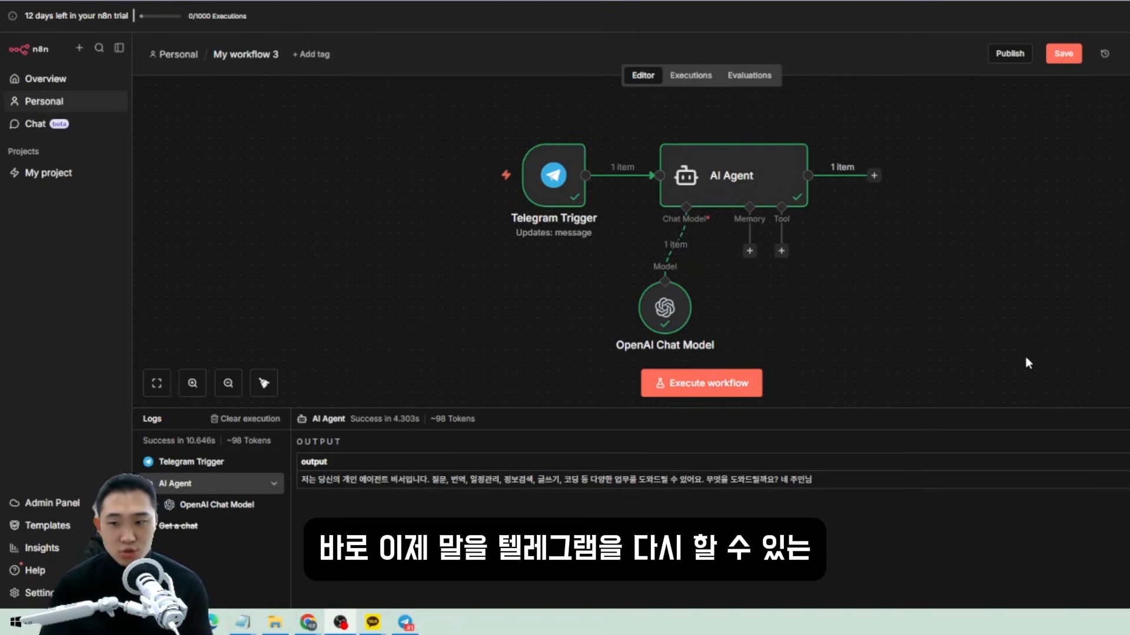
Add a Telegram Send a text message node with Chat ID from.id and Text from agent output.
left_click(874, 176)
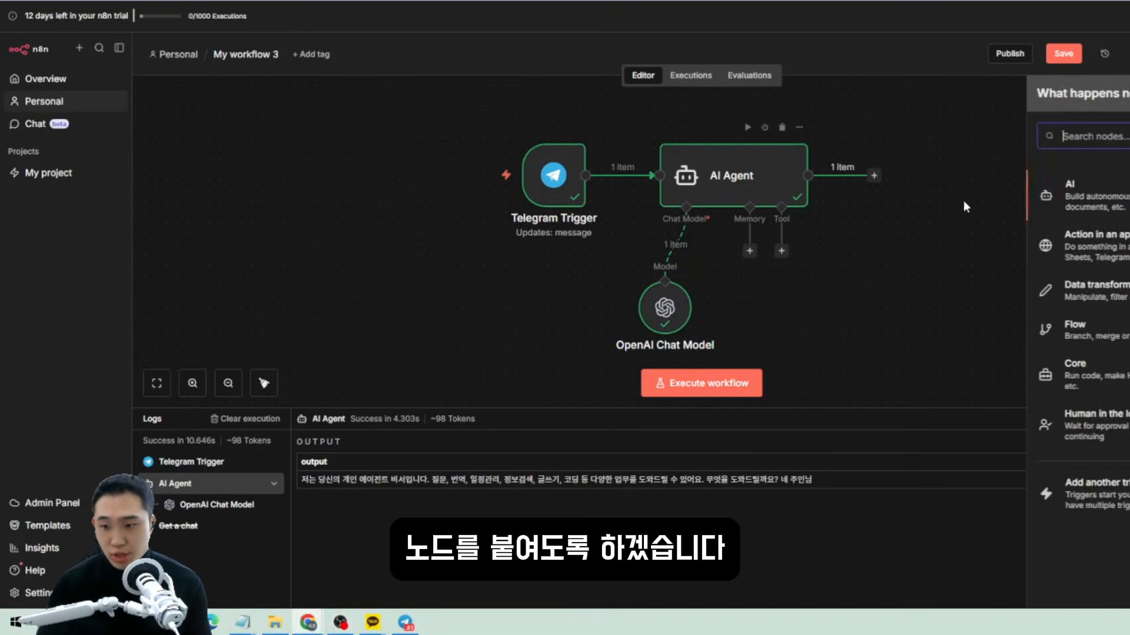
type("te")
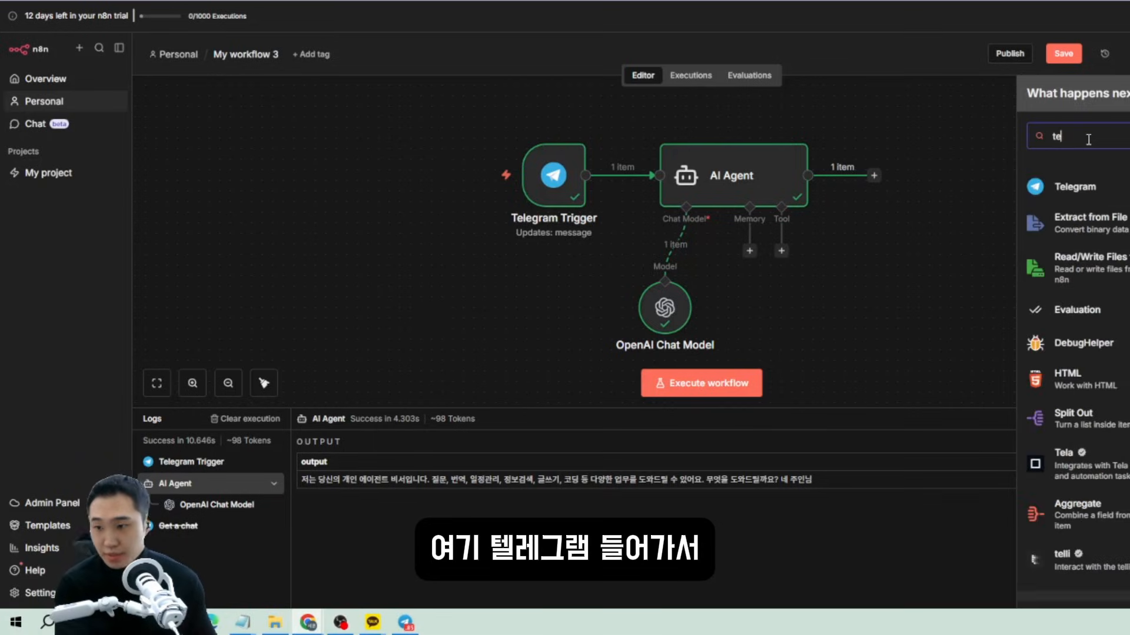
key("Return")
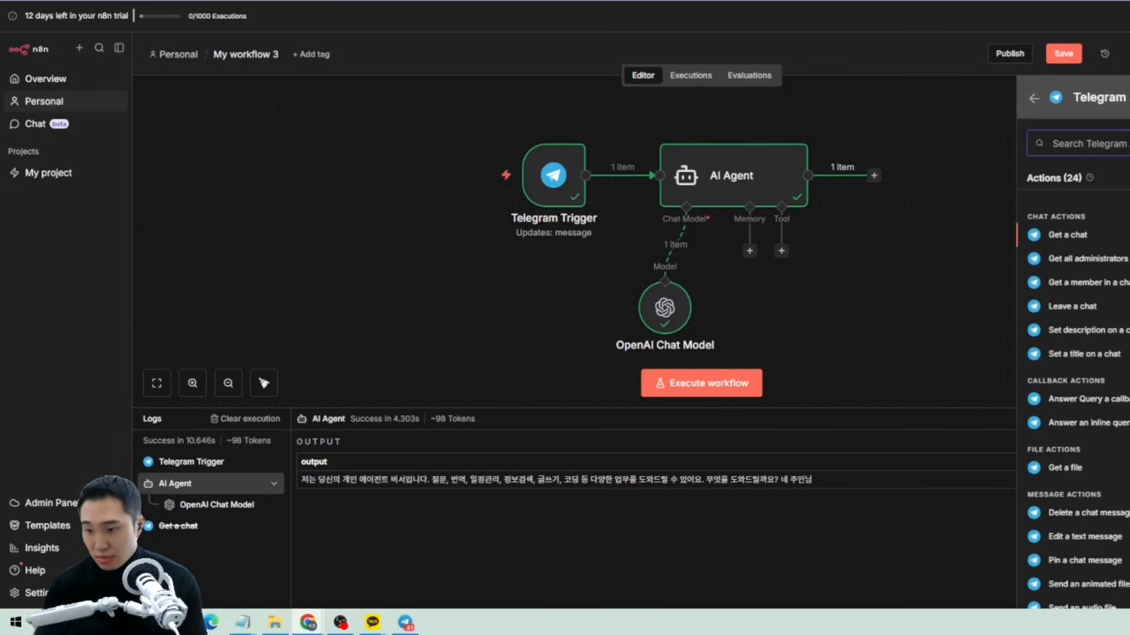
type("send a")
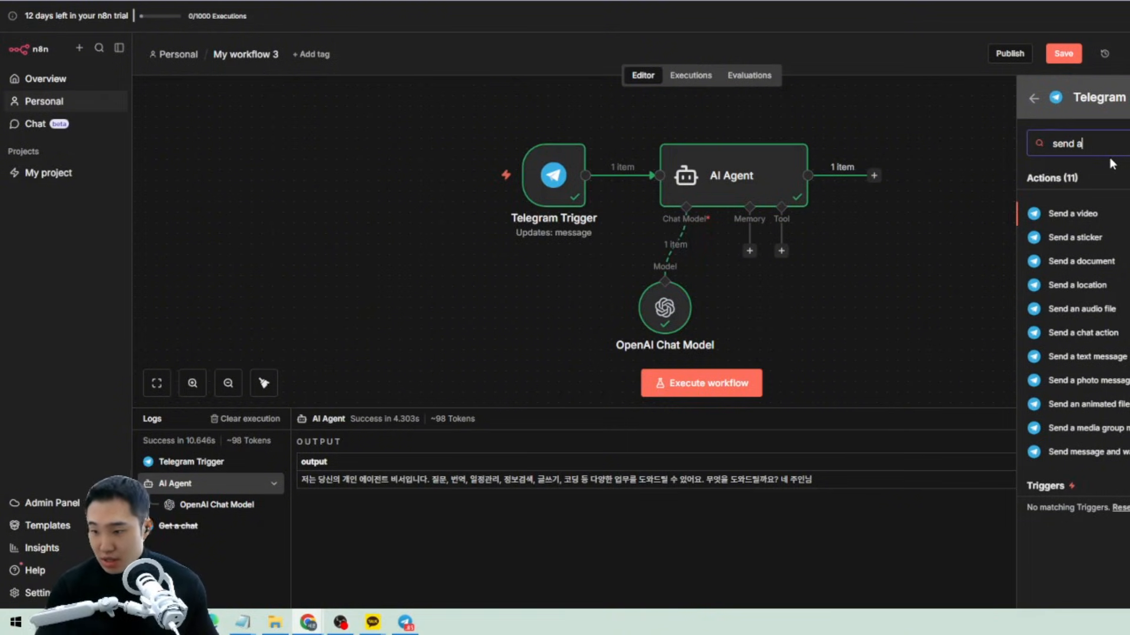
left_click(1102, 360)
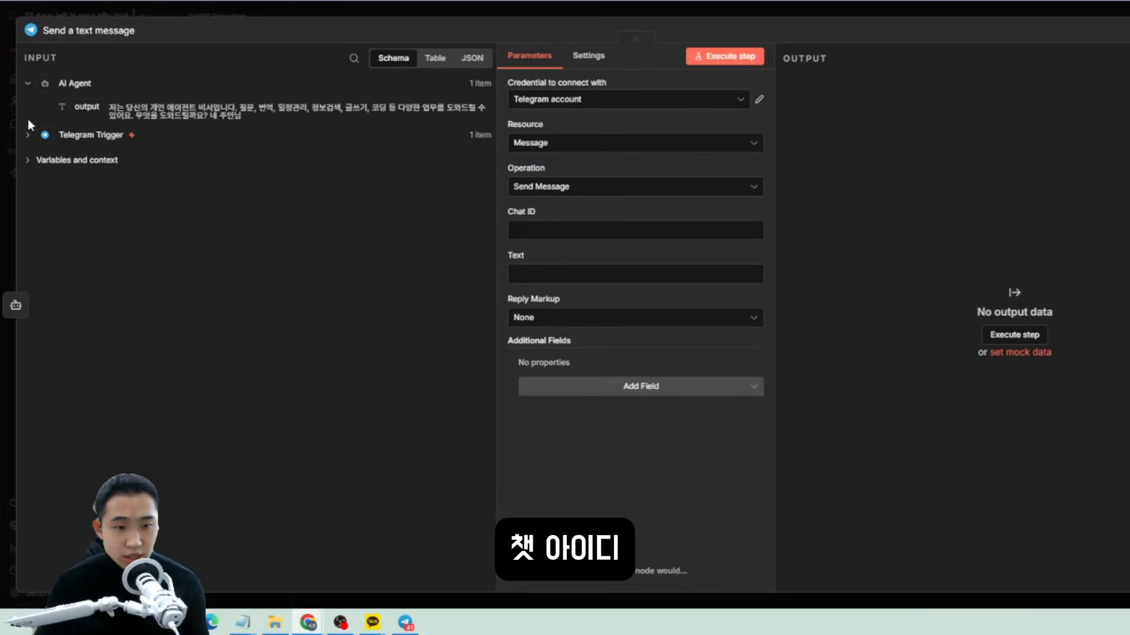
left_click(29, 136)
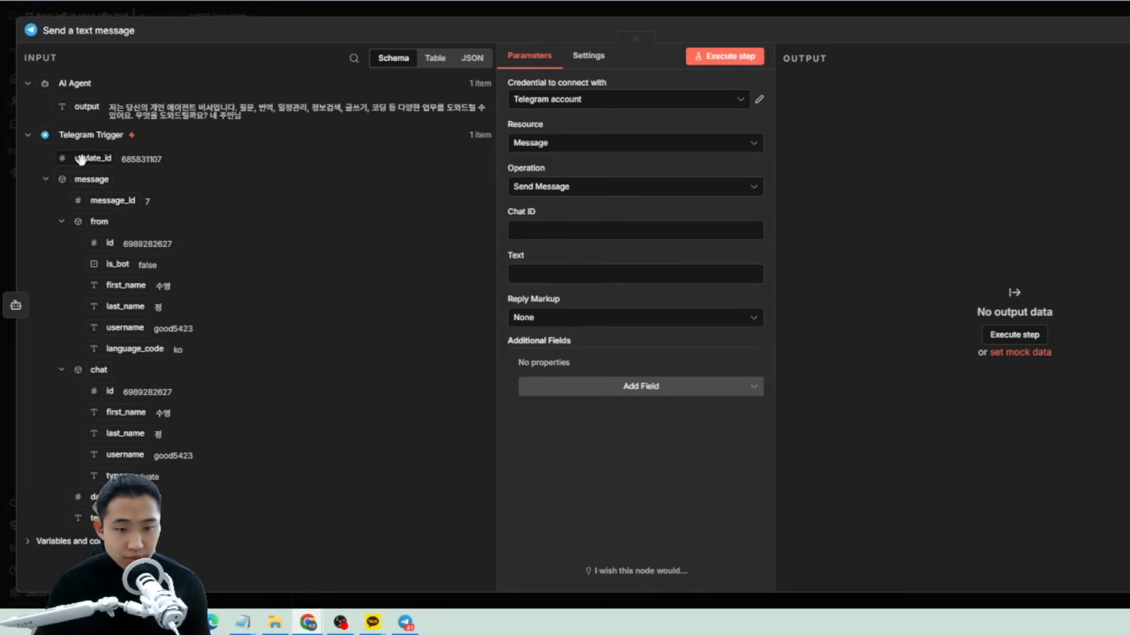
left_click_drag(108, 242, 542, 231)
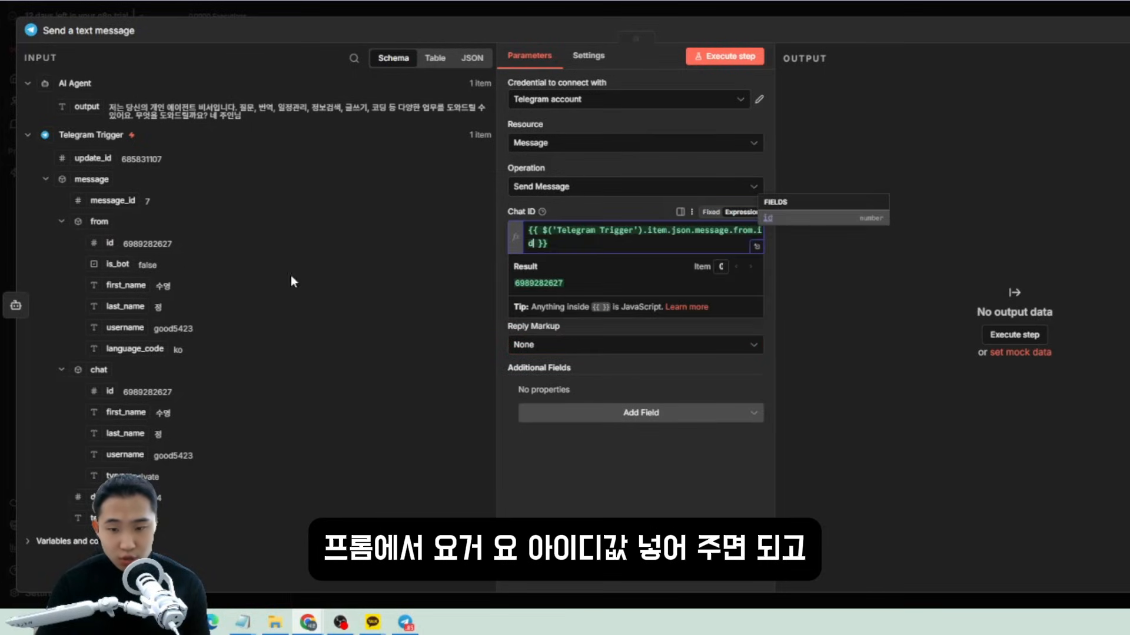
left_click_drag(90, 106, 529, 303)
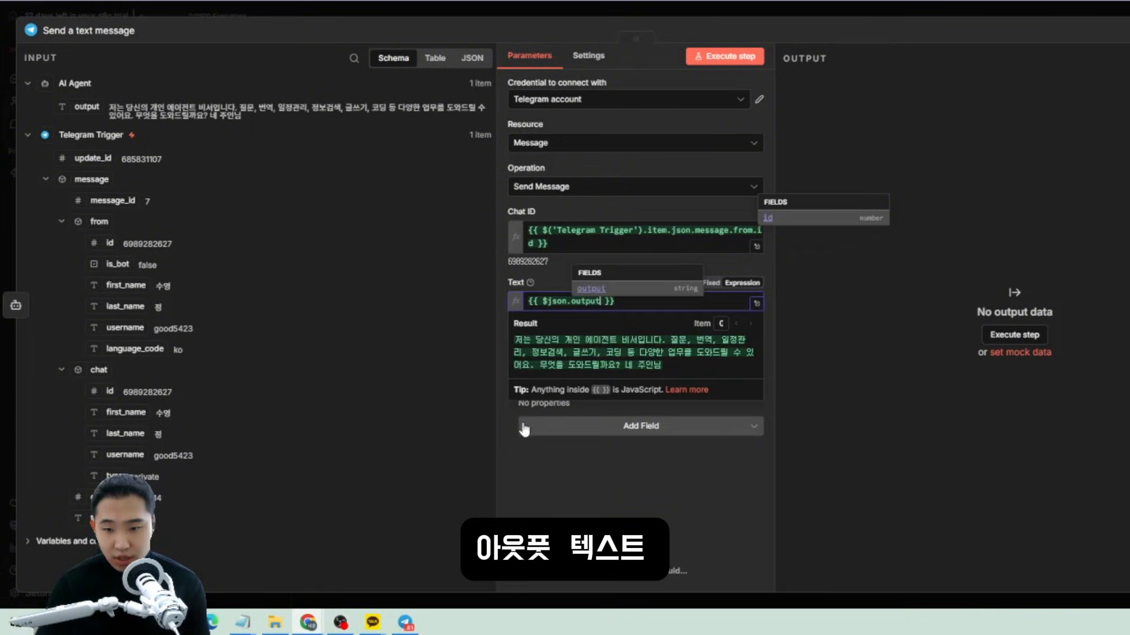
left_click(641, 507)
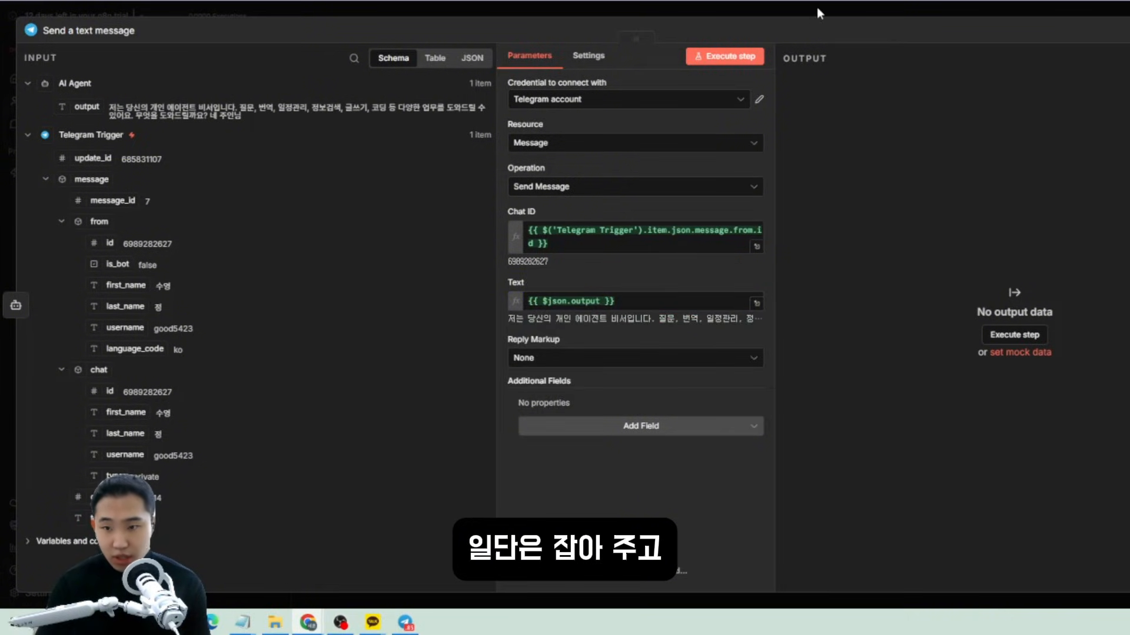
Execute the workflow and send 너는 누구야 to the bot from Telegram.
key("Escape")
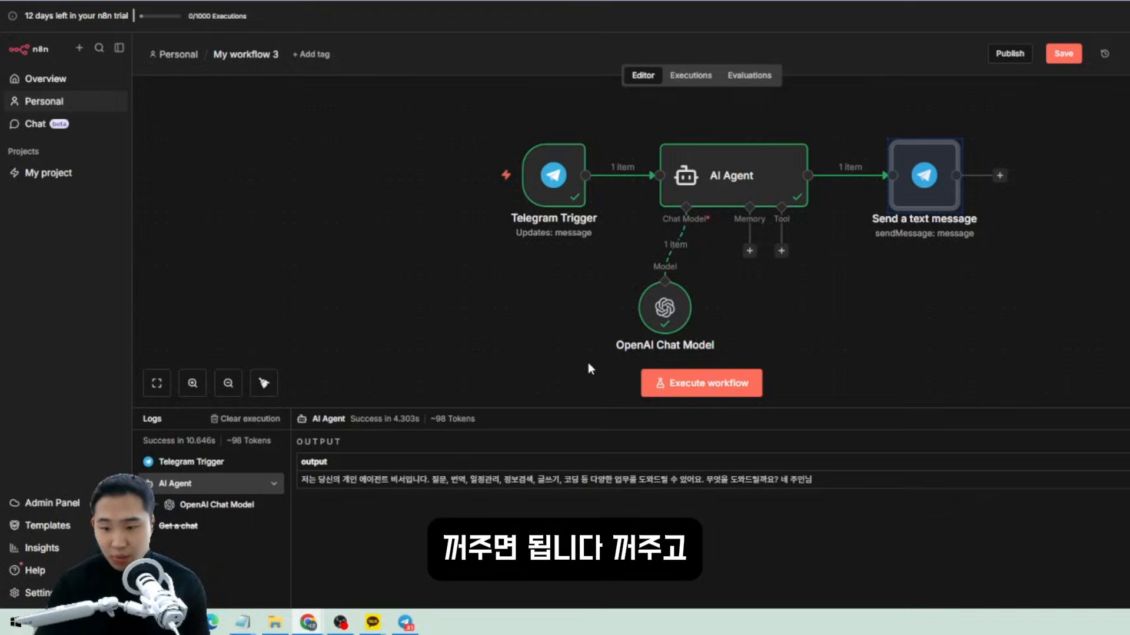
left_click(695, 391)
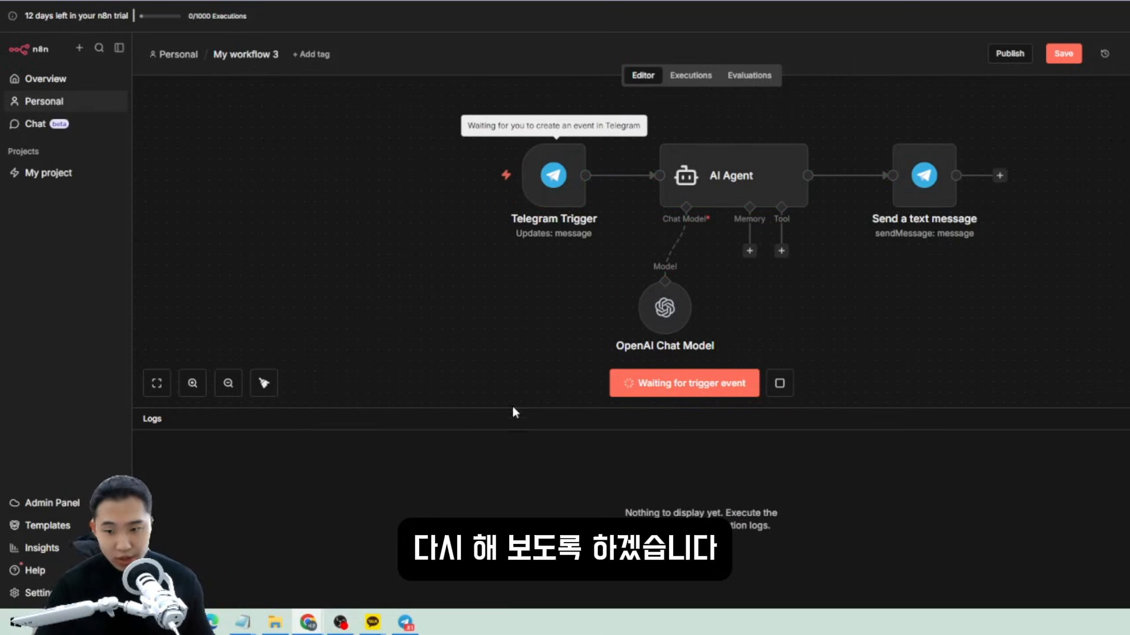
left_click(405, 623)
left_click_drag(133, 5, 219, 8)
type("너는 누")
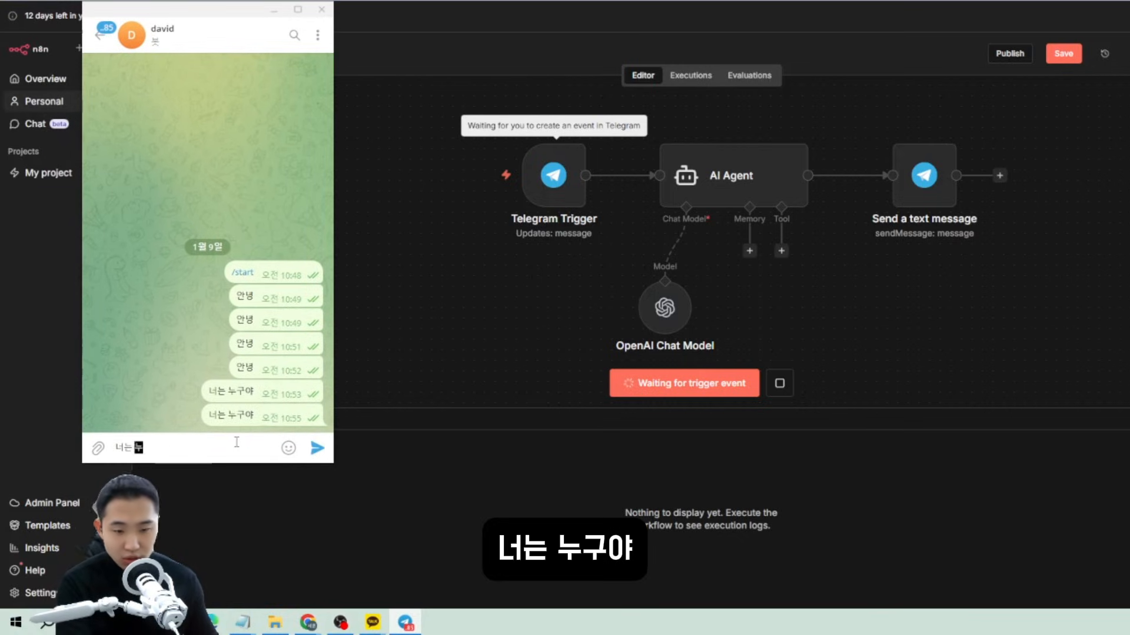
type("구야")
key("Return")
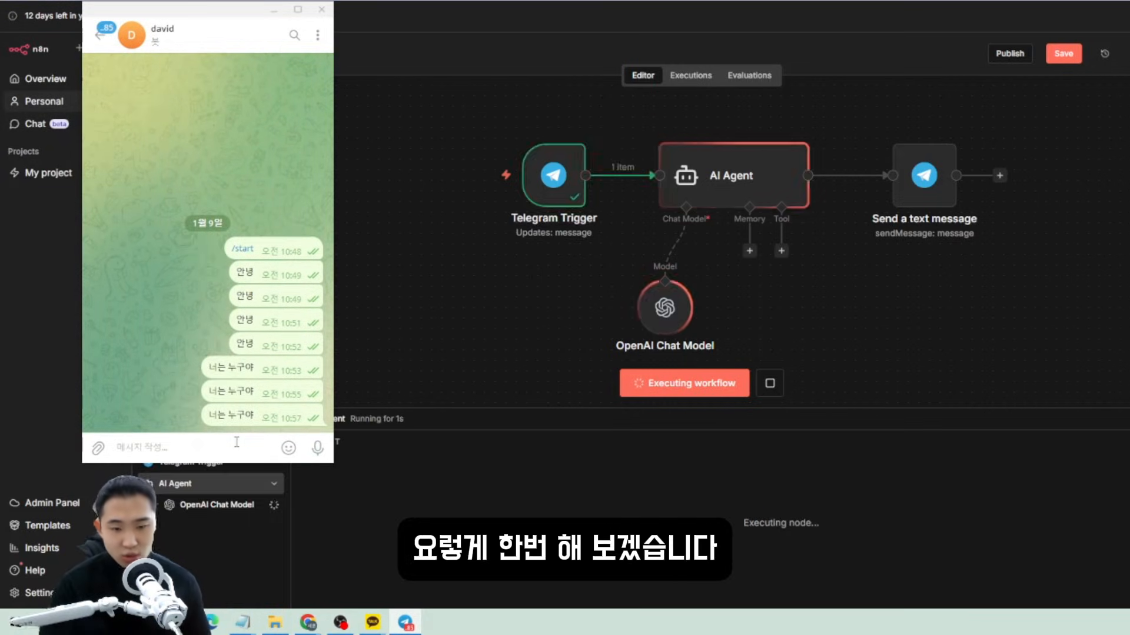
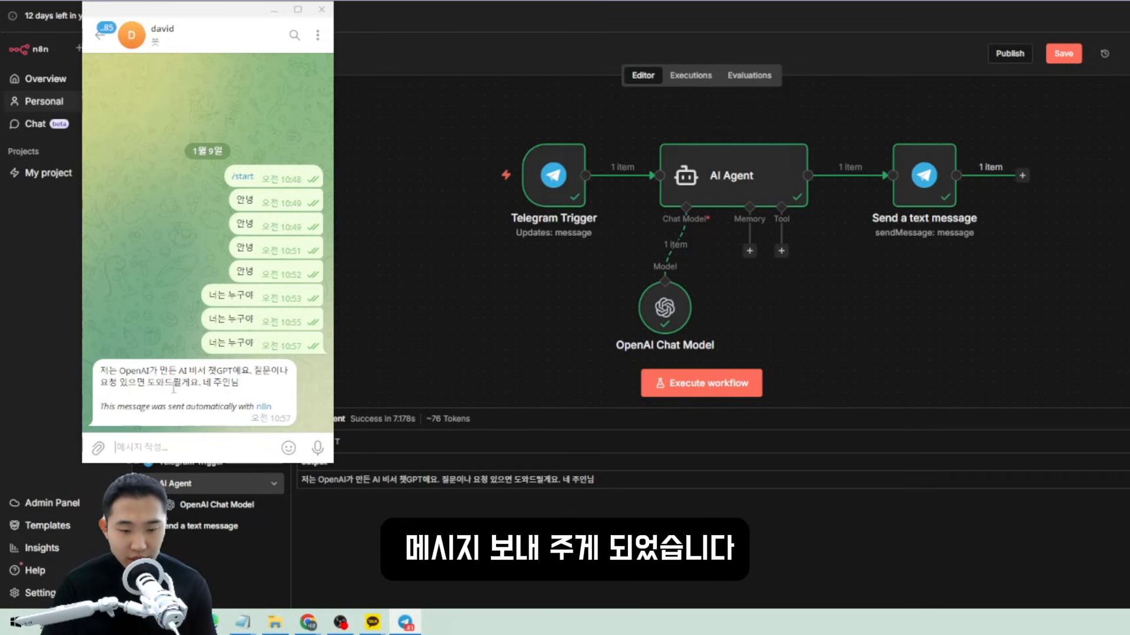
Review the bot's Telegram reply, then open the AI Agent's memory options in n8n.
left_click_drag(108, 372, 241, 386)
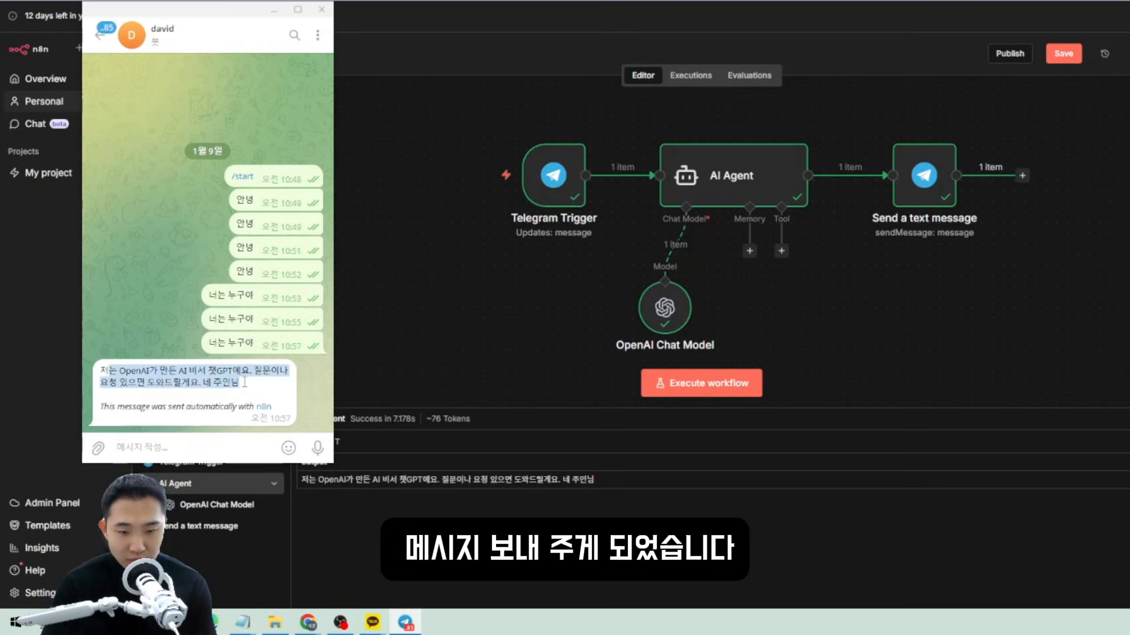
left_click(242, 387)
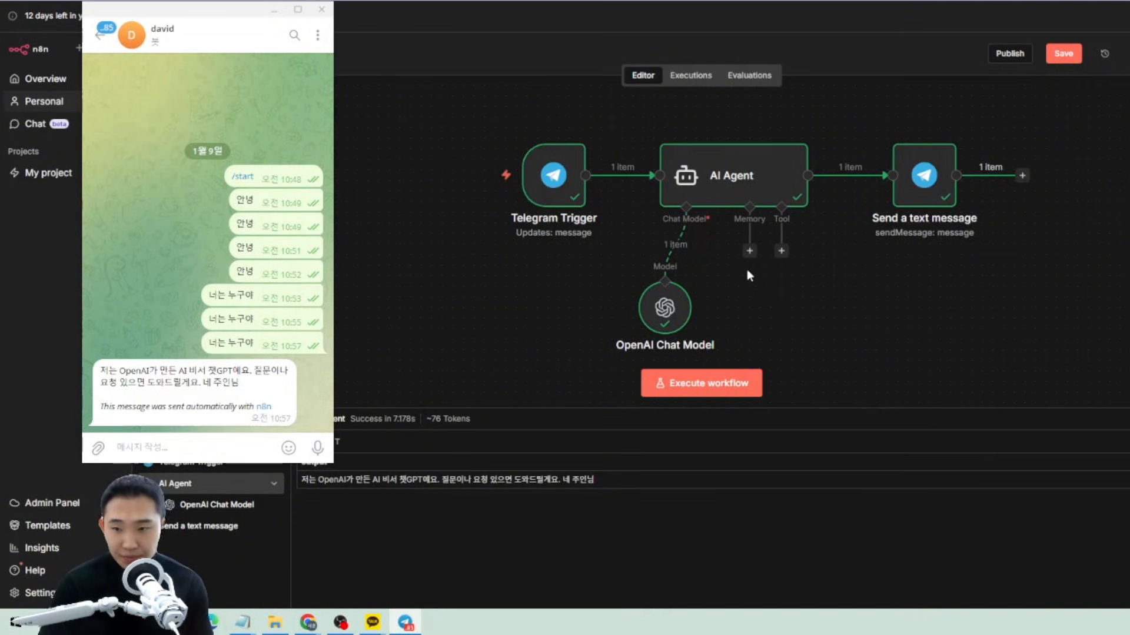
left_click(749, 250)
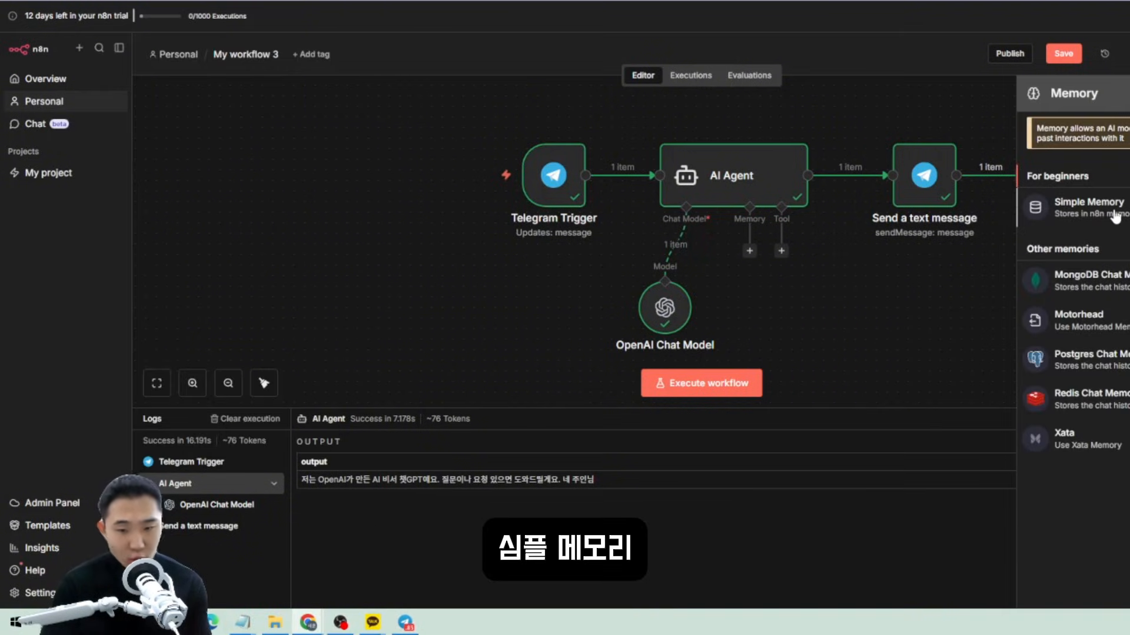
Add Simple Memory to the AI Agent, keyed by the Telegram sender's from.id.
left_click(1086, 222)
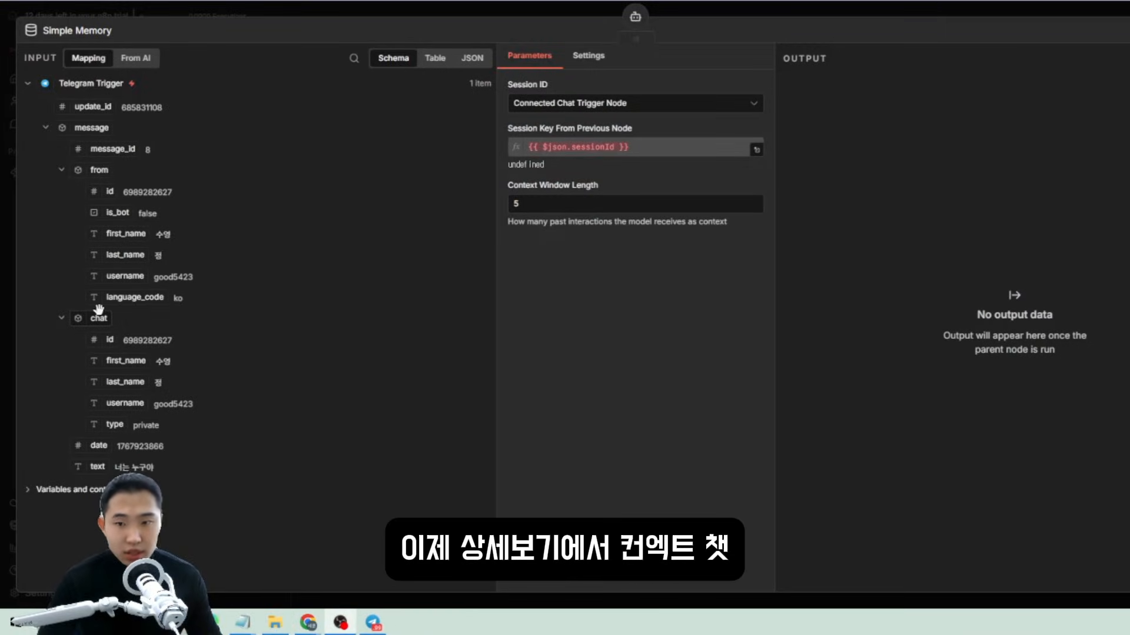
left_click(651, 113)
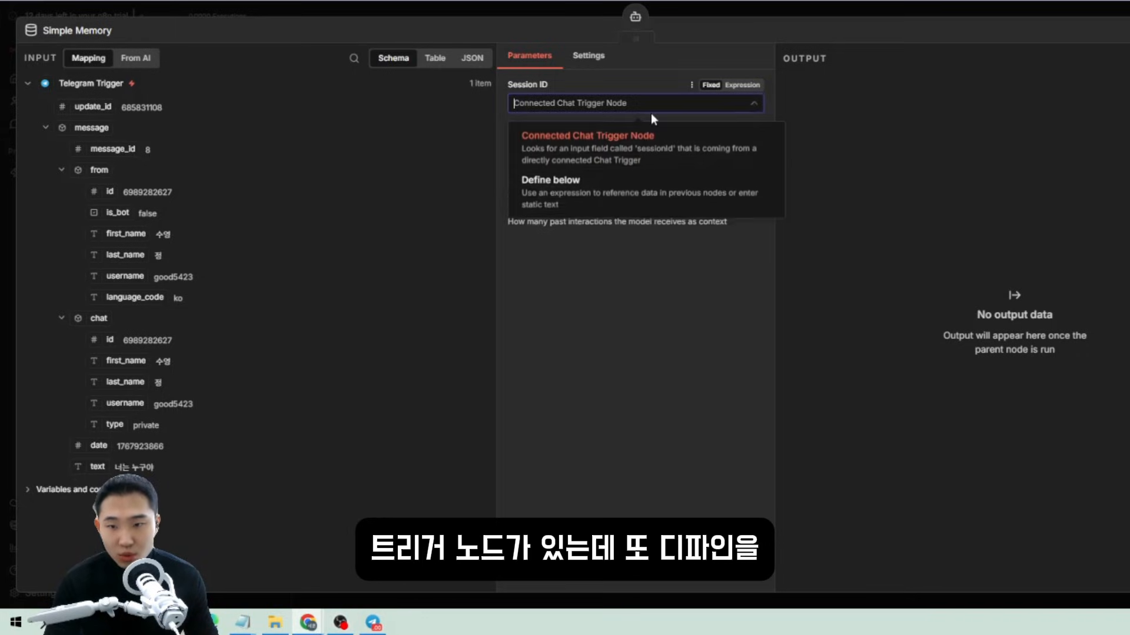
left_click(623, 193)
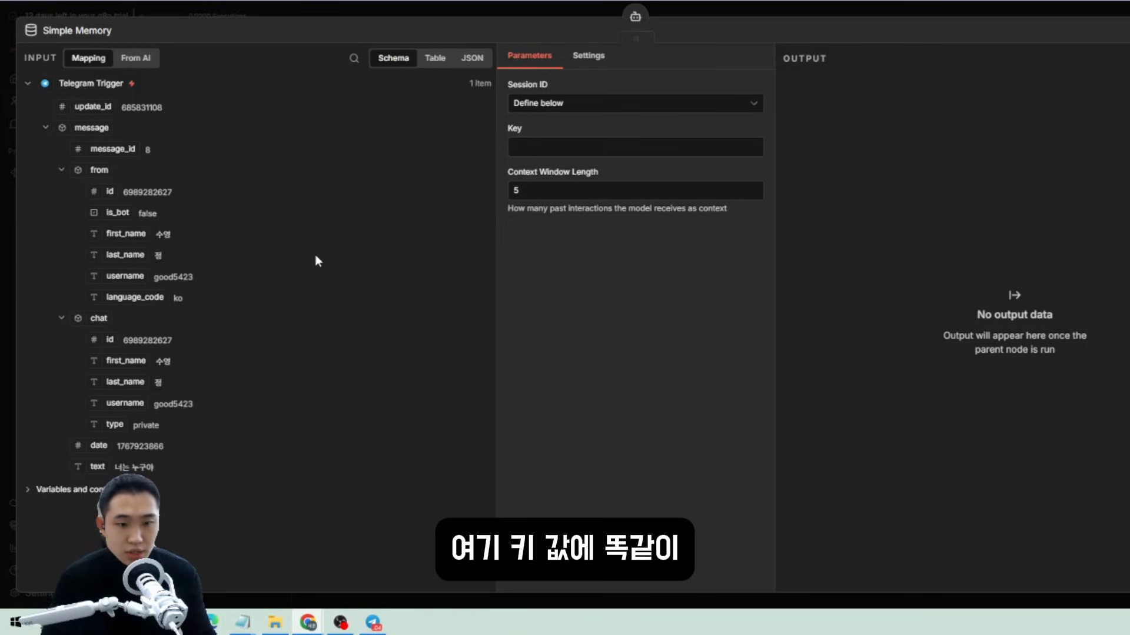
left_click(511, 146)
left_click_drag(98, 188, 518, 146)
left_click(680, 301)
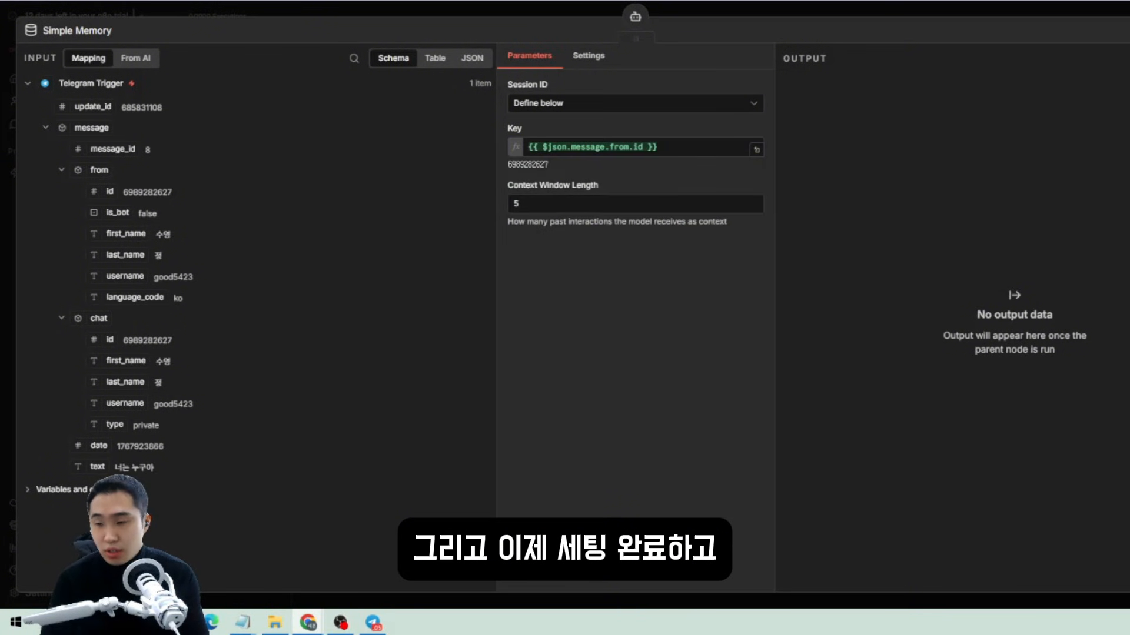
key("Escape")
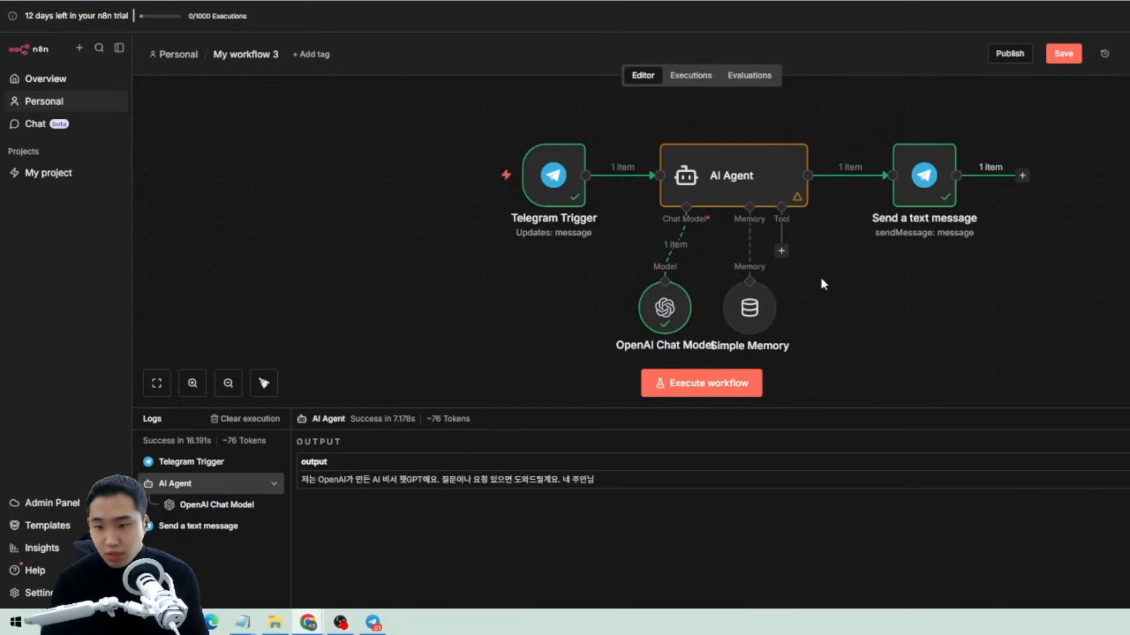
Add a Gmail Tool to the AI Agent using the Gmail account credential.
left_click(781, 251)
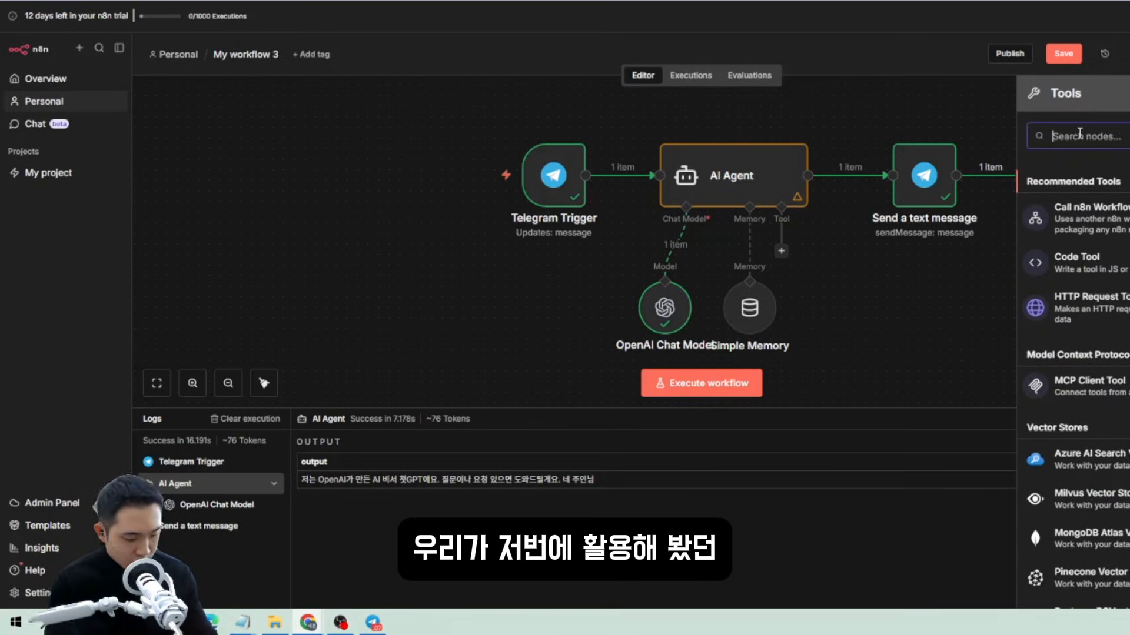
type("g")
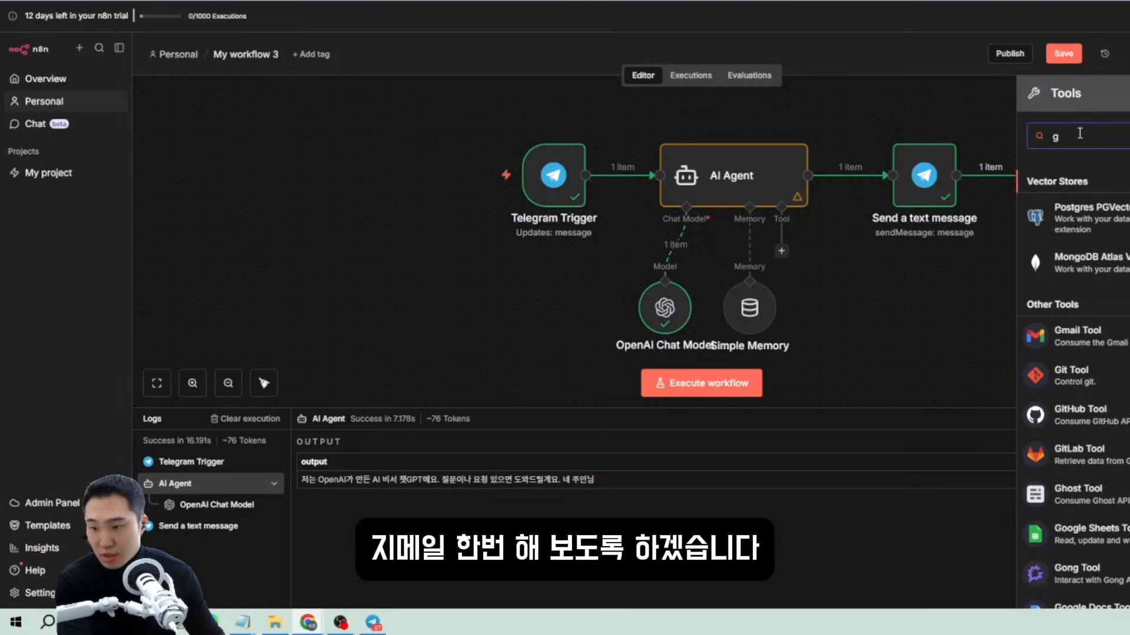
left_click(1077, 336)
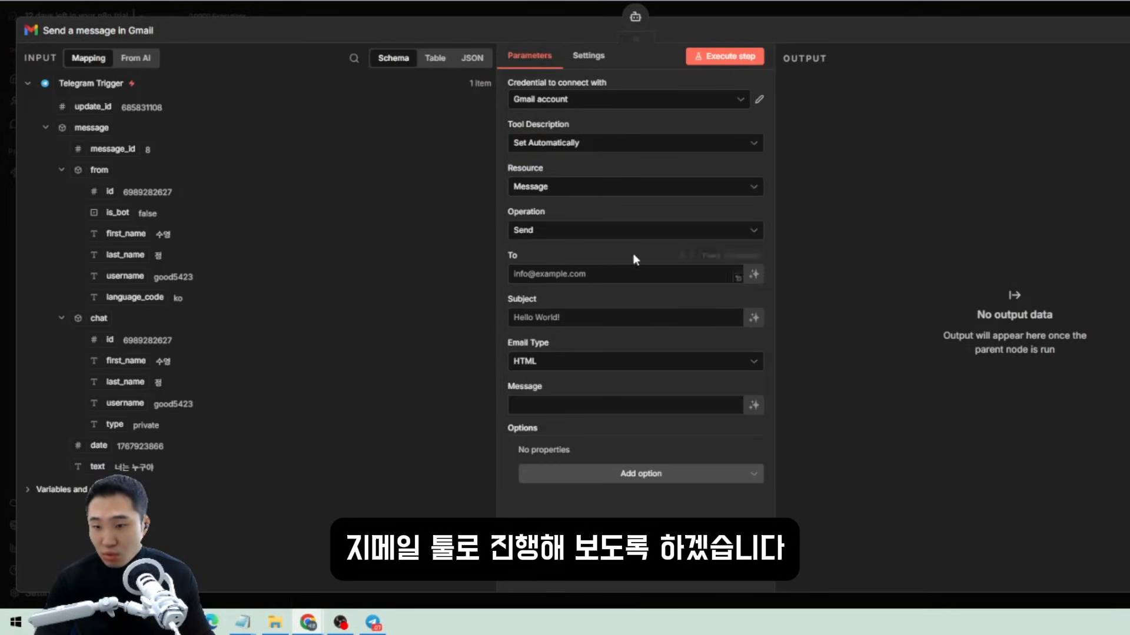
left_click(548, 99)
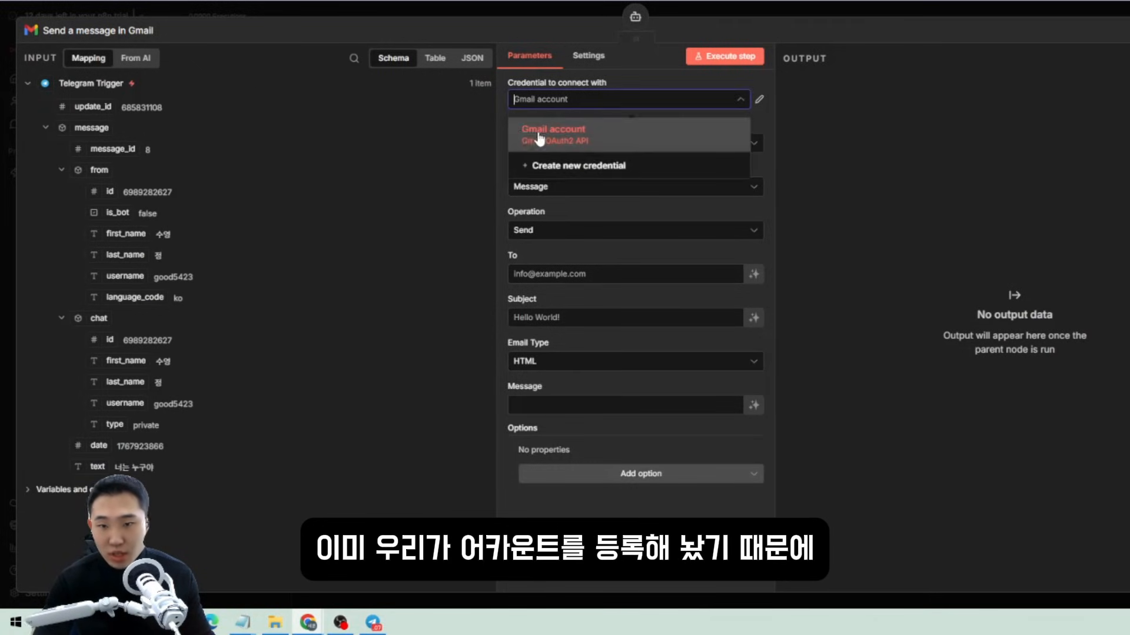
left_click(536, 133)
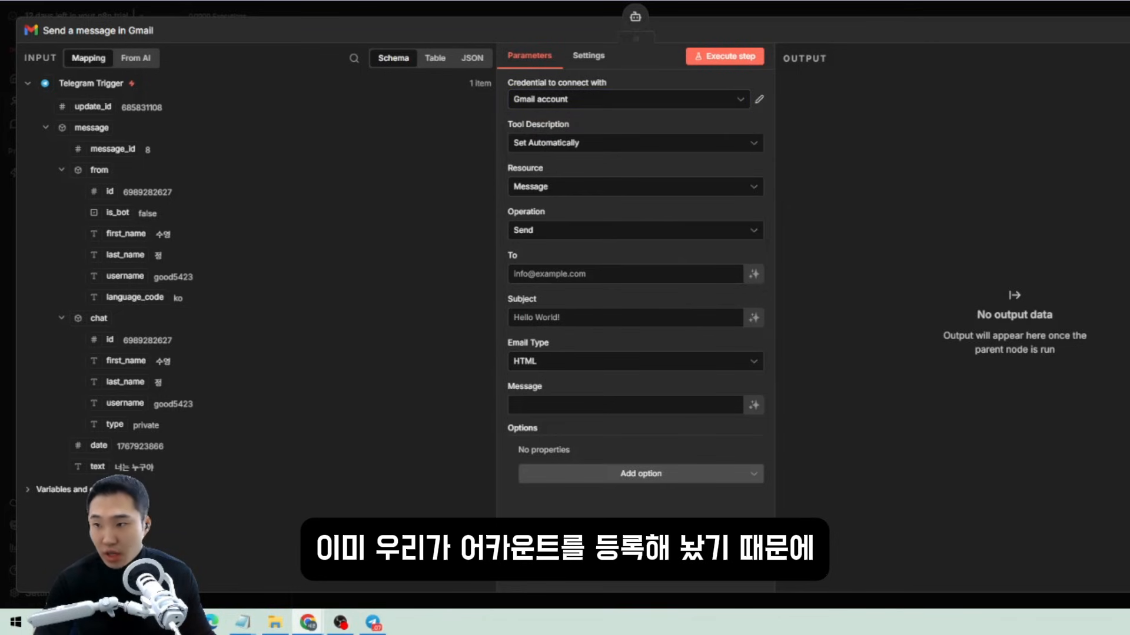
key("Escape")
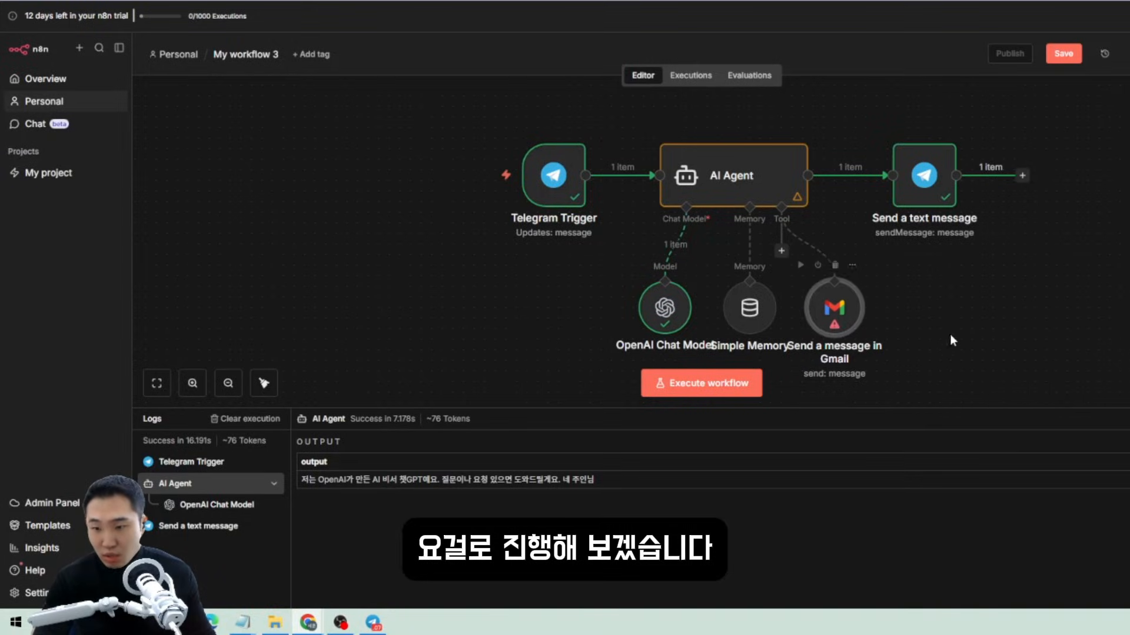
Let the model define the Gmail tool's To, Subject and Message fields.
double_click(831, 318)
left_click(754, 275)
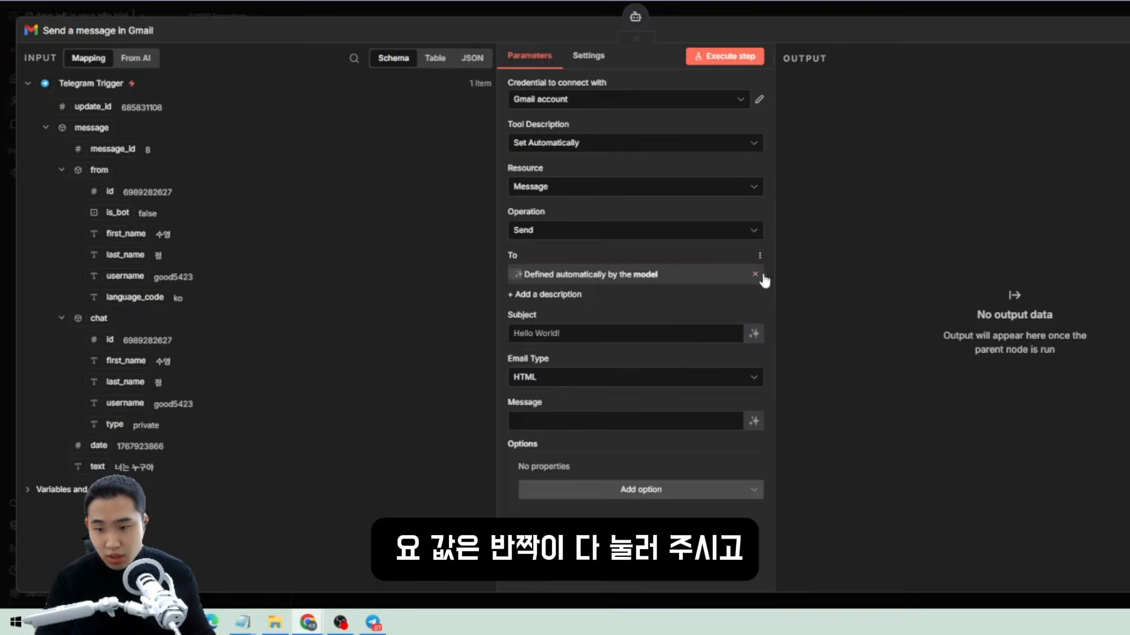
left_click(755, 274)
left_click(755, 274)
left_click(754, 333)
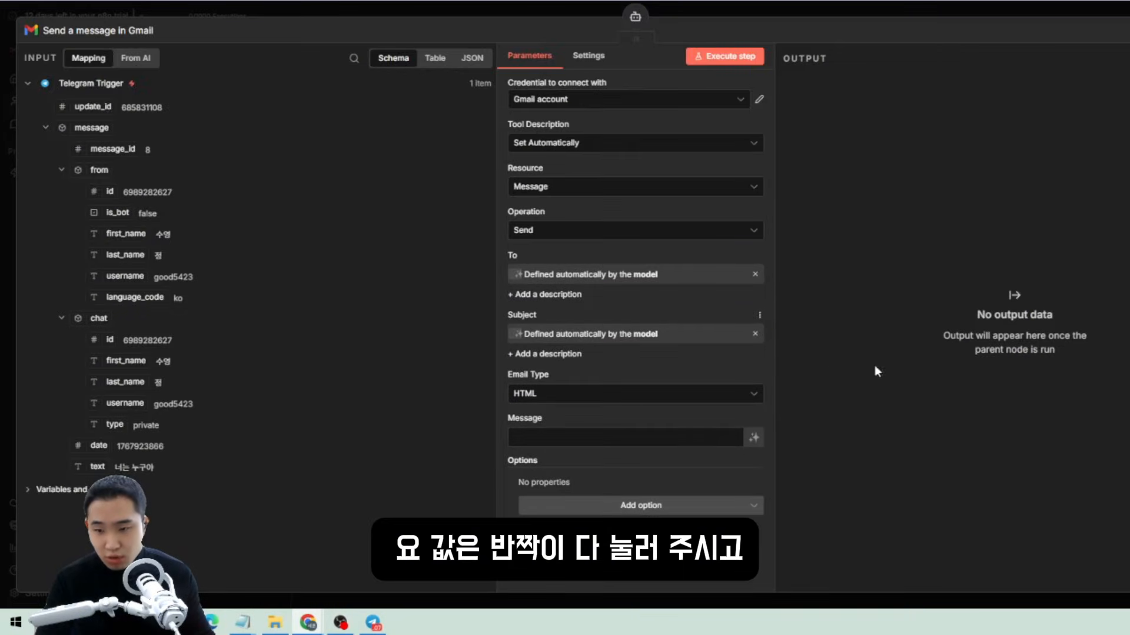
left_click(753, 442)
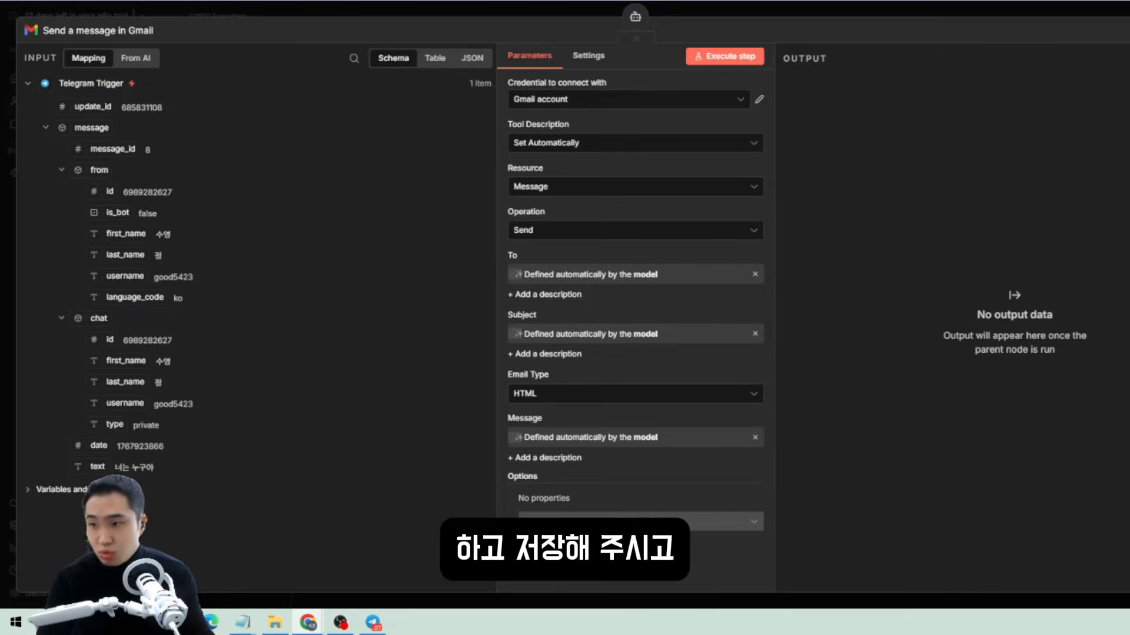
key("Escape")
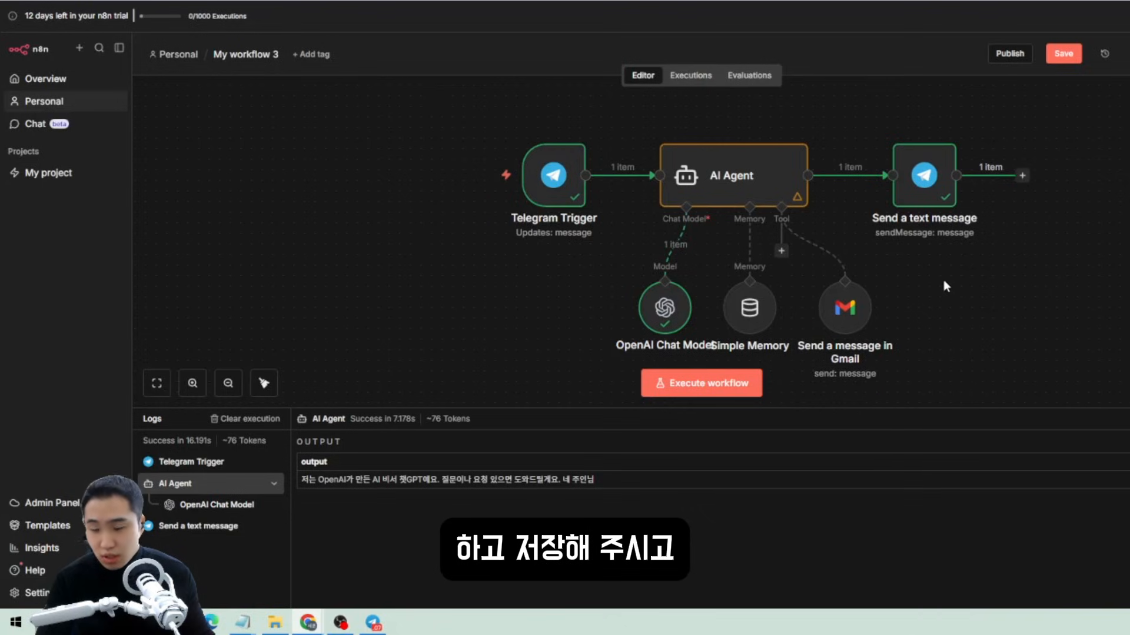
key("ctrl+a")
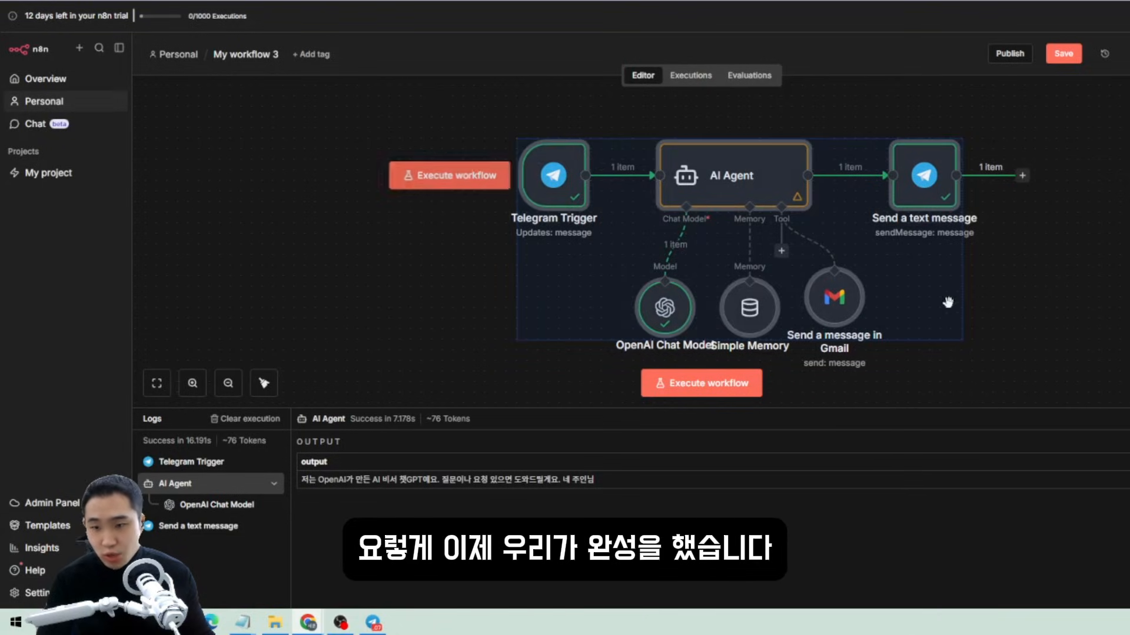
Rearrange the selected workflow nodes into a tidier layout on the canvas.
left_click_drag(929, 197, 697, 193)
left_click(676, 254)
left_click_drag(872, 344, 267, 134)
left_click_drag(698, 172, 836, 173)
left_click(906, 309)
left_click_drag(1025, 356, 320, 135)
left_click_drag(620, 182, 747, 182)
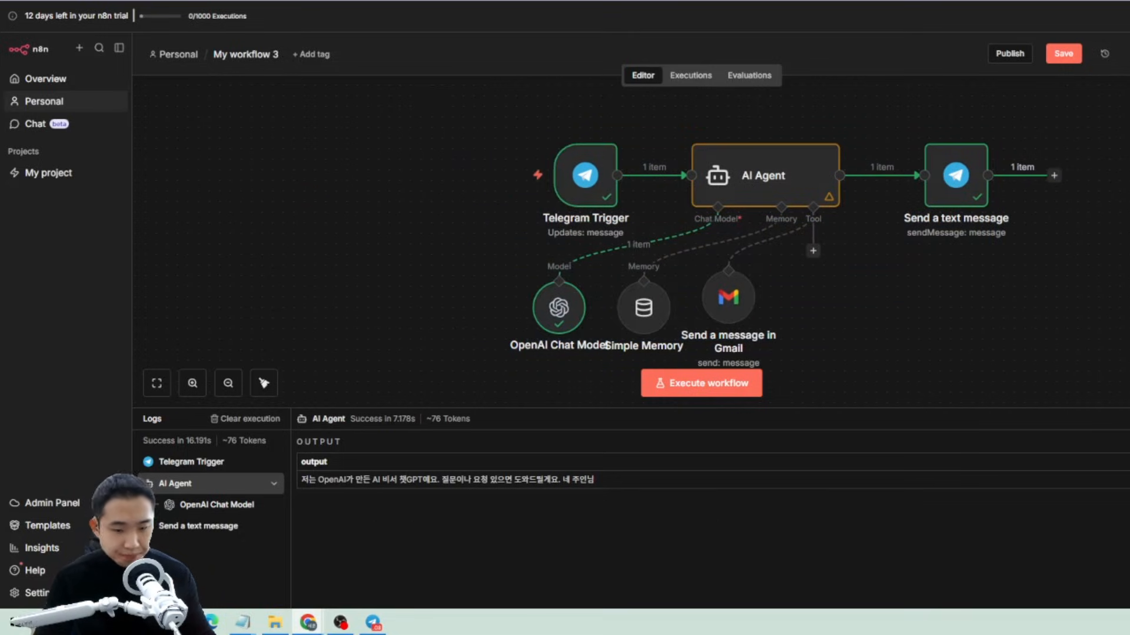
Tell the bot the user's name, run the workflow, then ask '내 이름이 뭐라고?'.
left_click(373, 623)
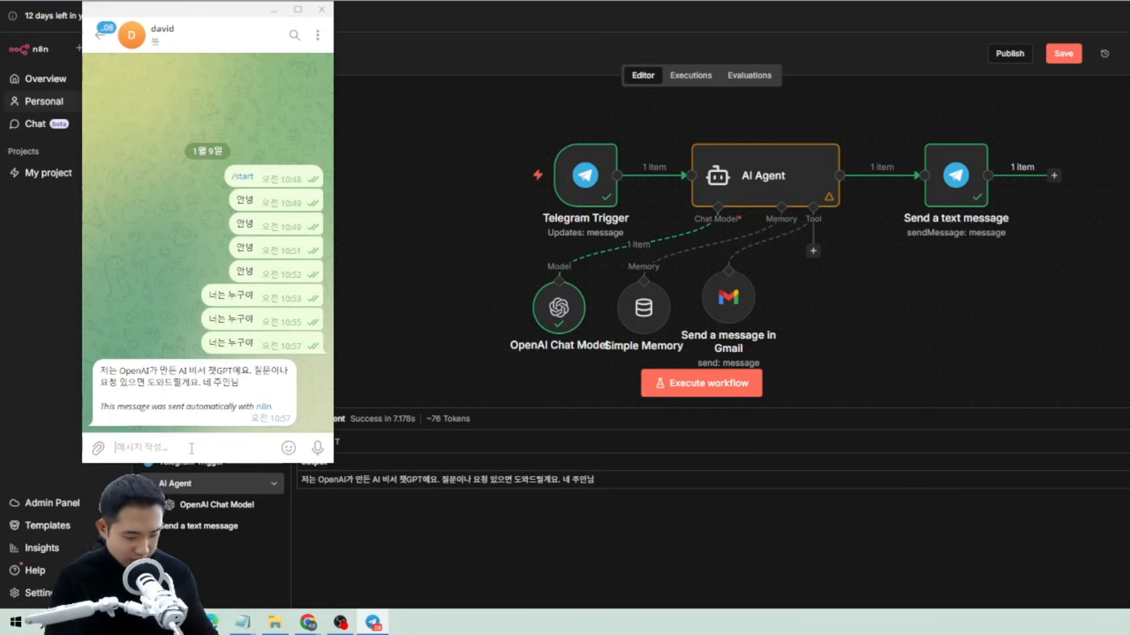
type("내 이름 신")
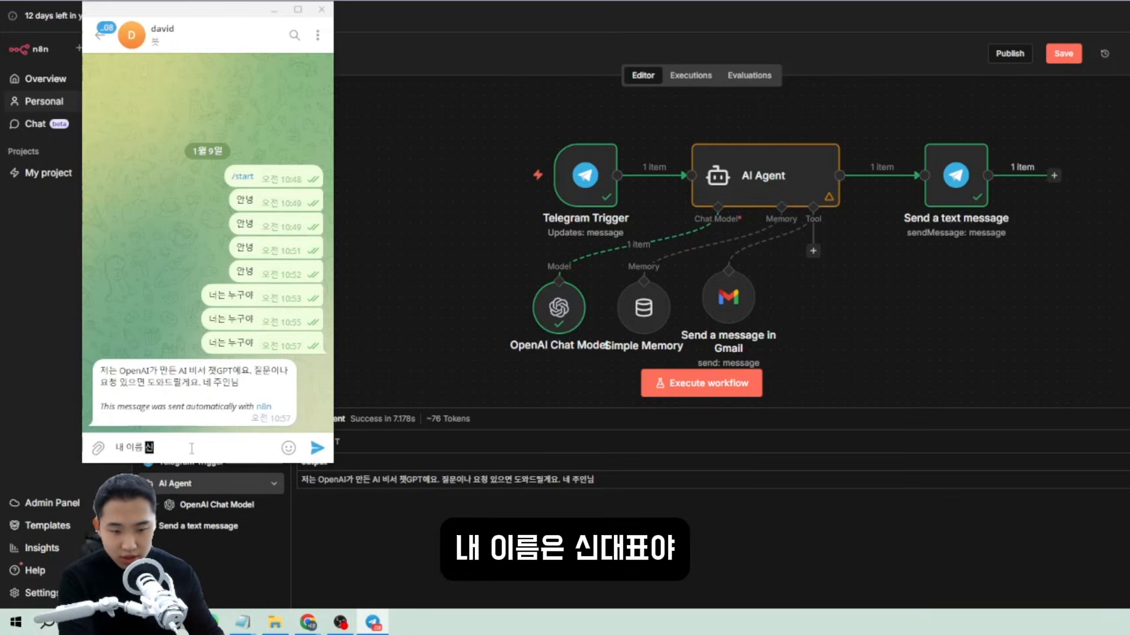
type("대표야")
key("Return")
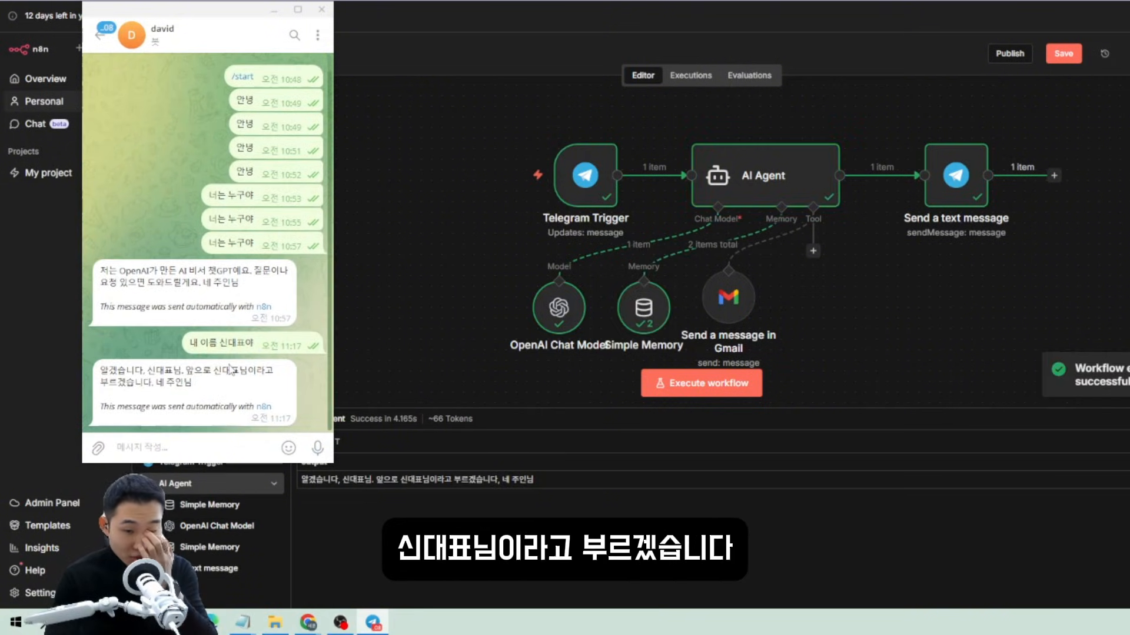
left_click(697, 386)
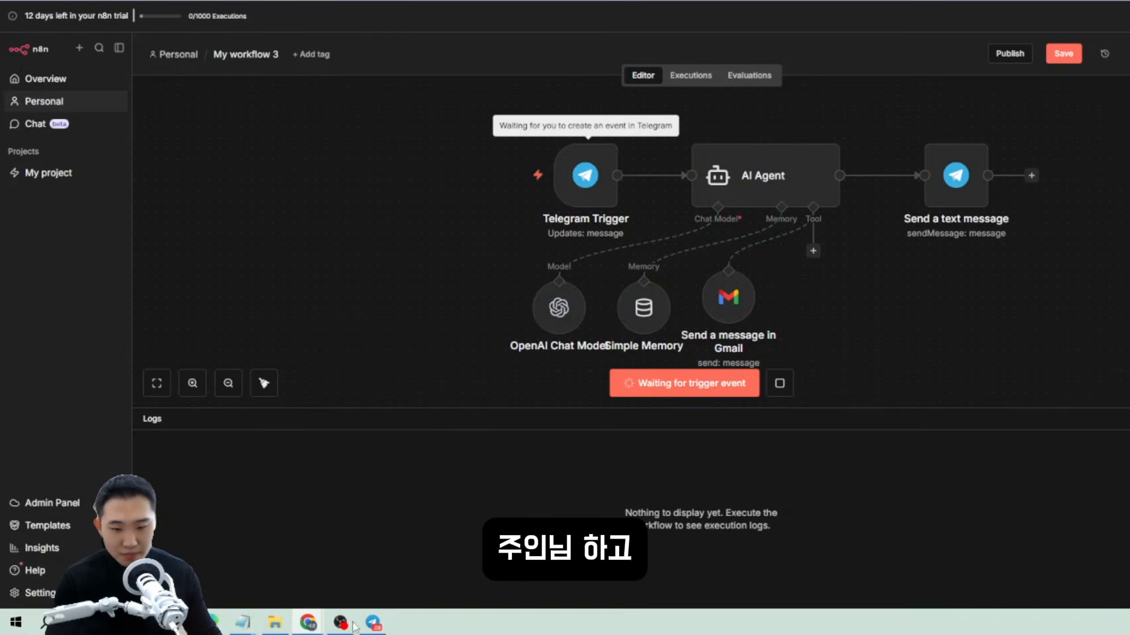
left_click(373, 623)
type("내")
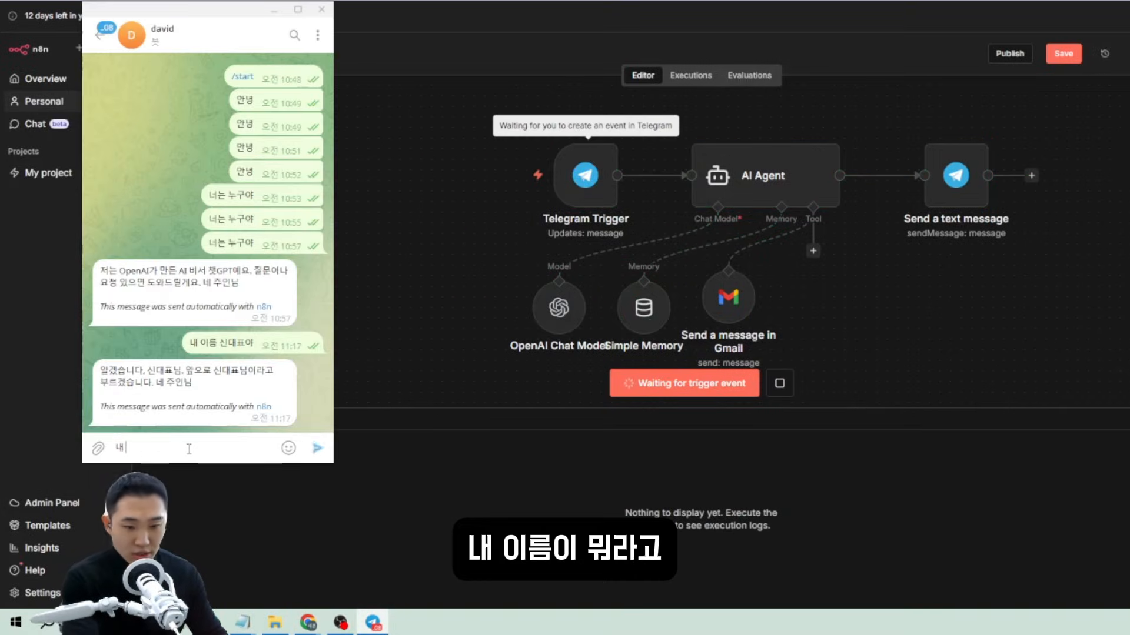
type(" 이름이 뭐라고?")
key("Return")
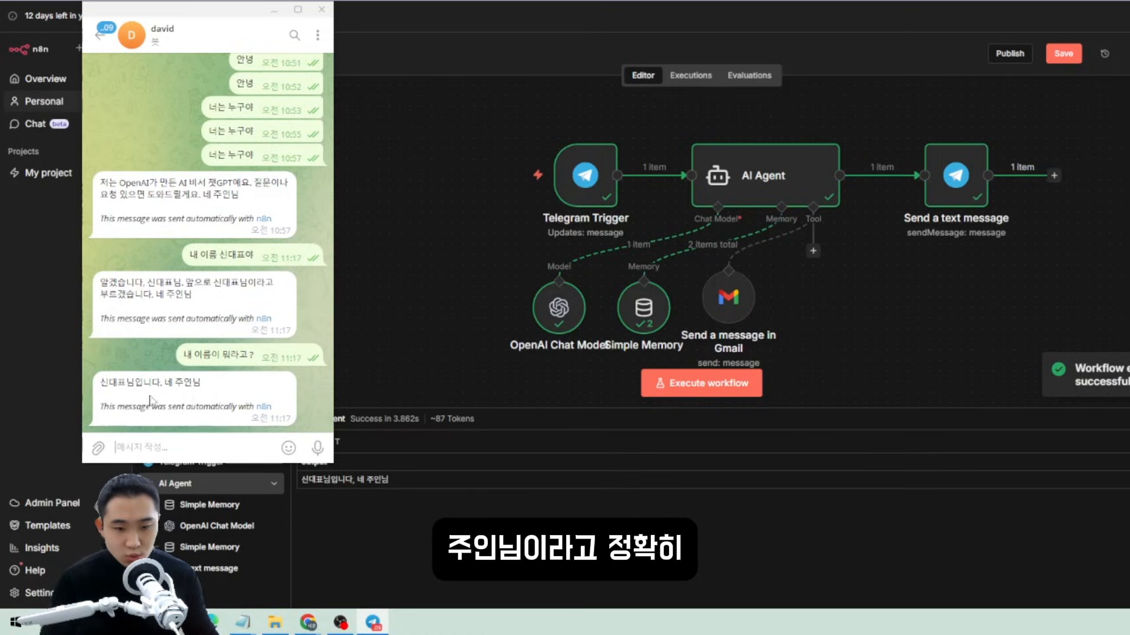
Execute the workflow and send the bot a request to email today's KOSPI index summary.
left_click(717, 391)
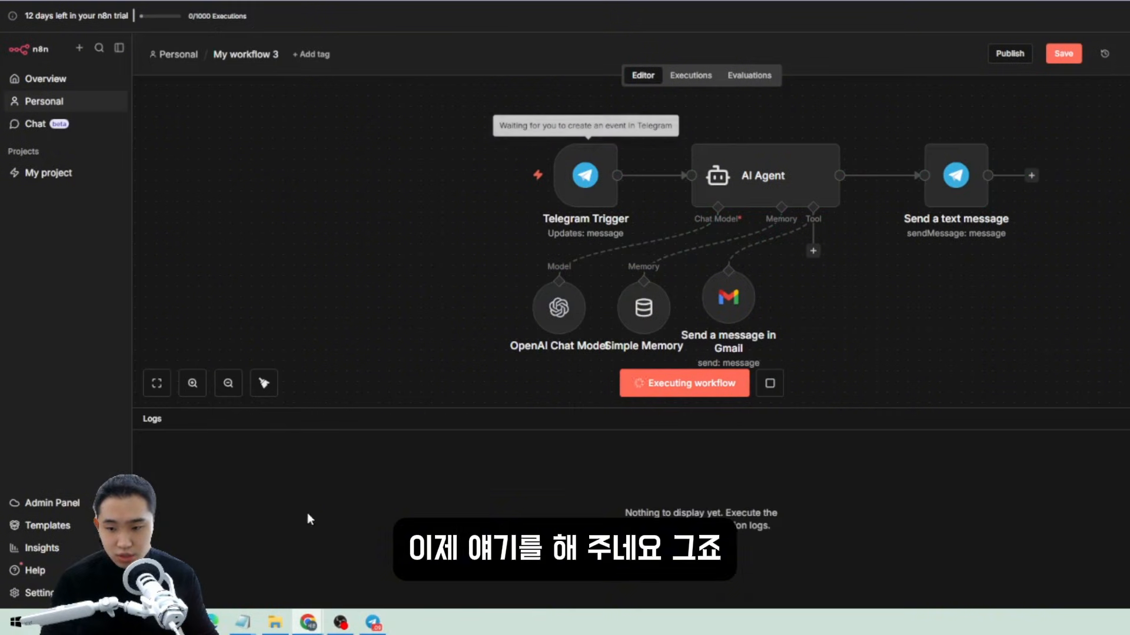
left_click(372, 622)
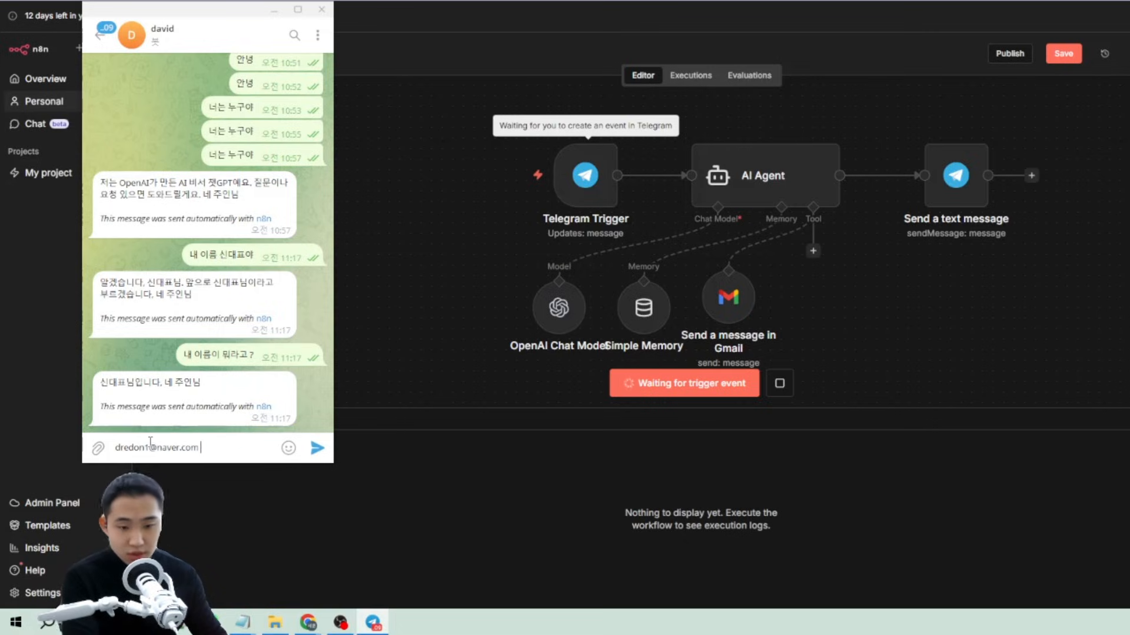
type("ㅇ")
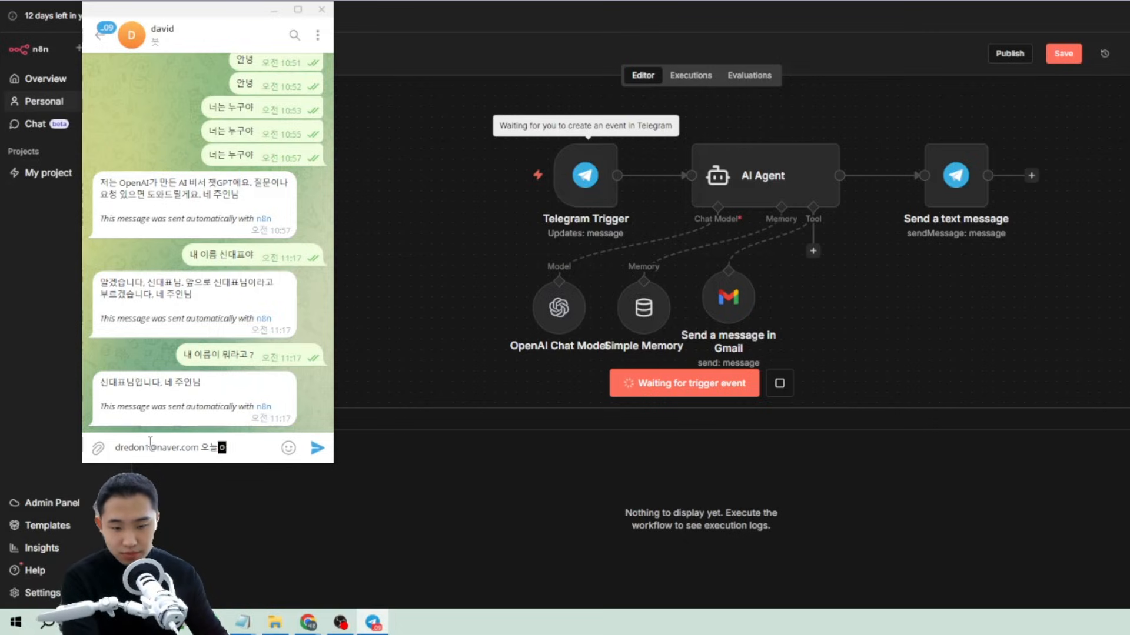
type("늘의 코스피 ")
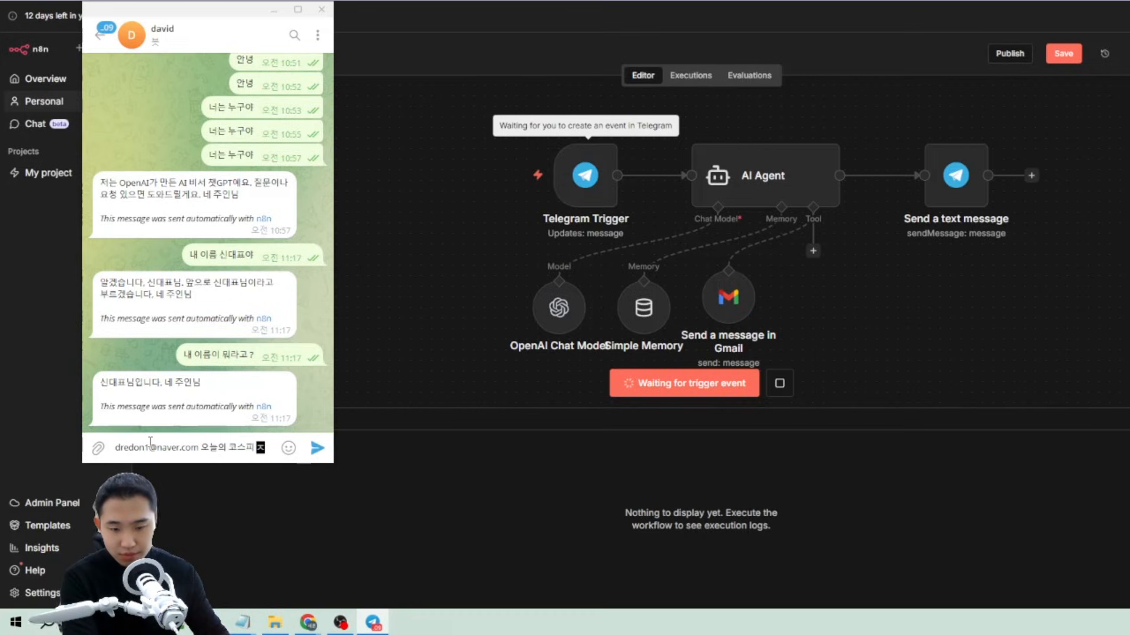
type("지수를 ㅎ")
type("인해서")
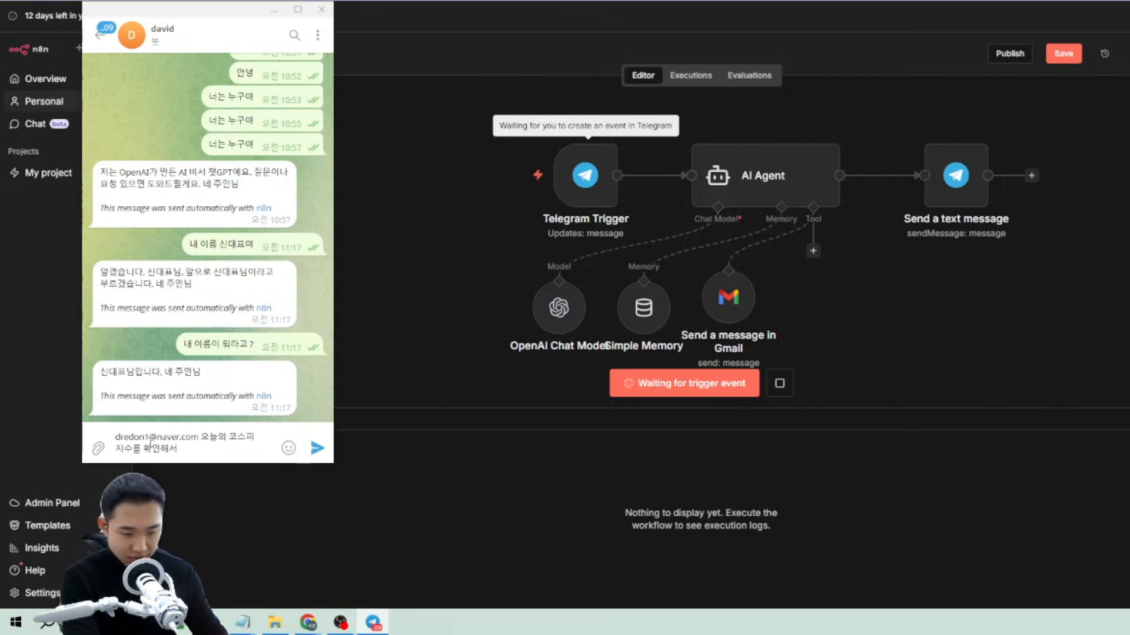
type(" 이메일로 정리해")
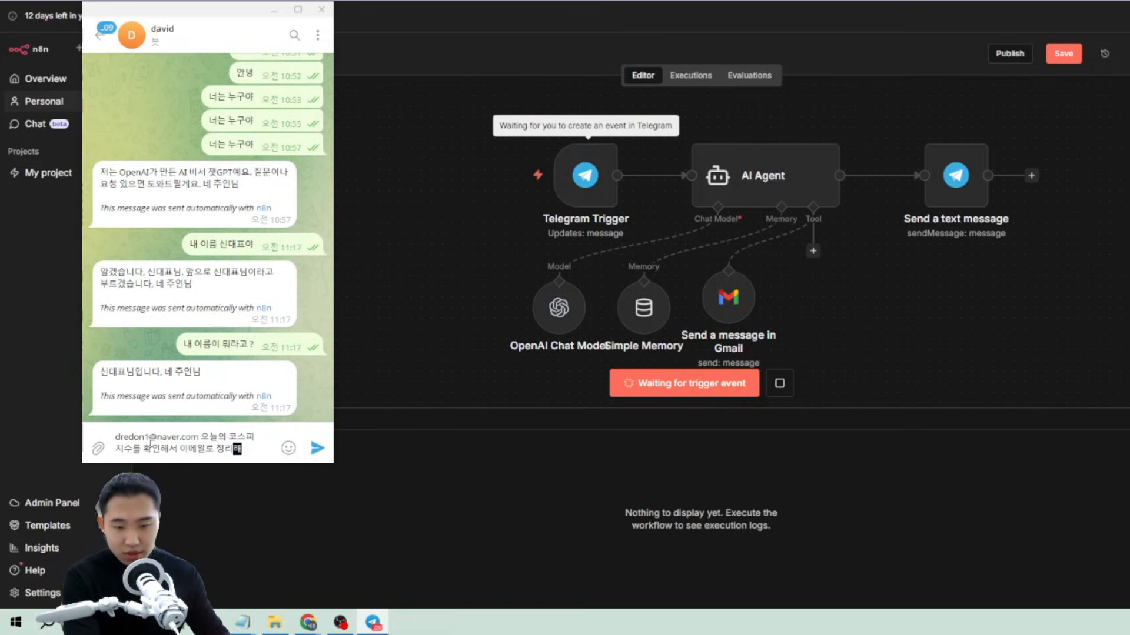
type("서 ㅈ")
type("보내줘")
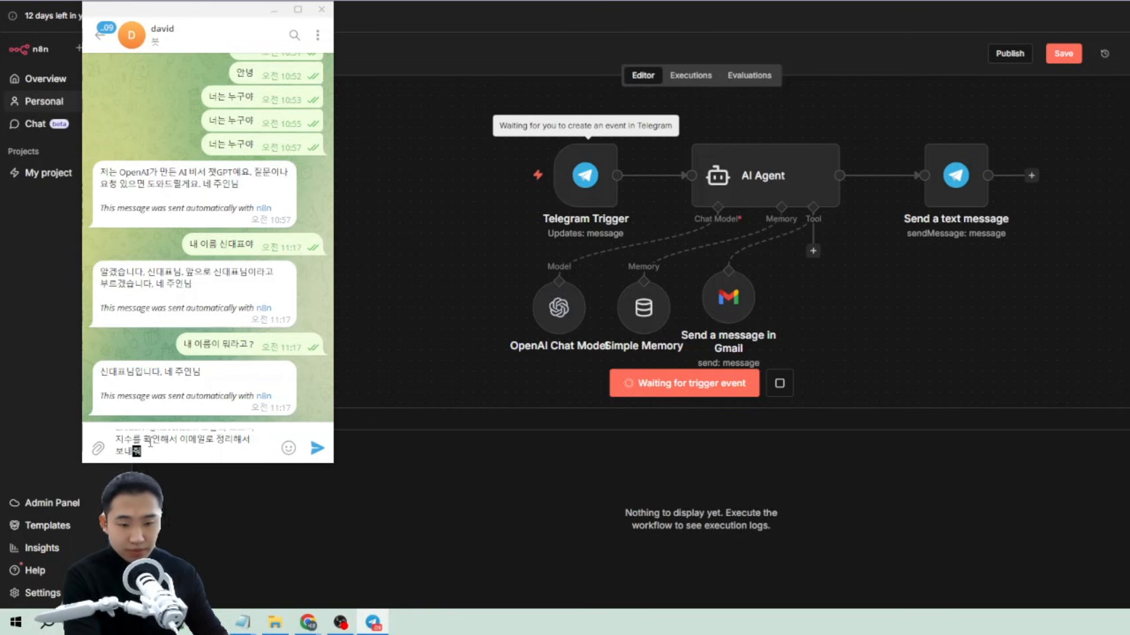
left_click_drag(230, 8, 377, 0)
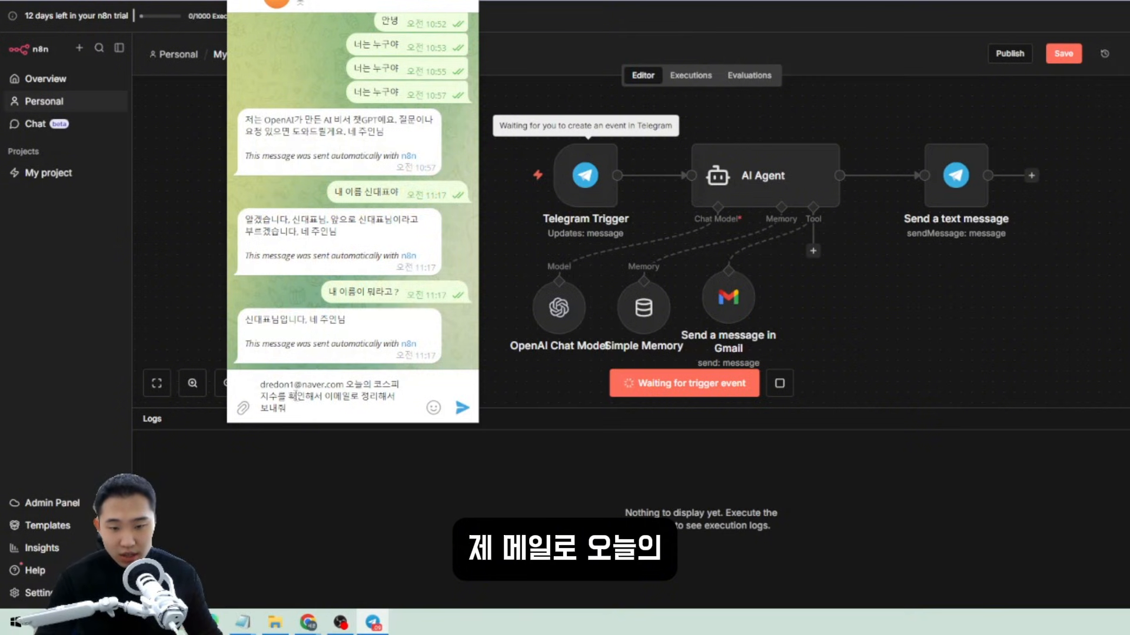
left_click_drag(279, 385, 252, 382)
left_click(321, 405)
left_click(376, 410)
left_click(462, 408)
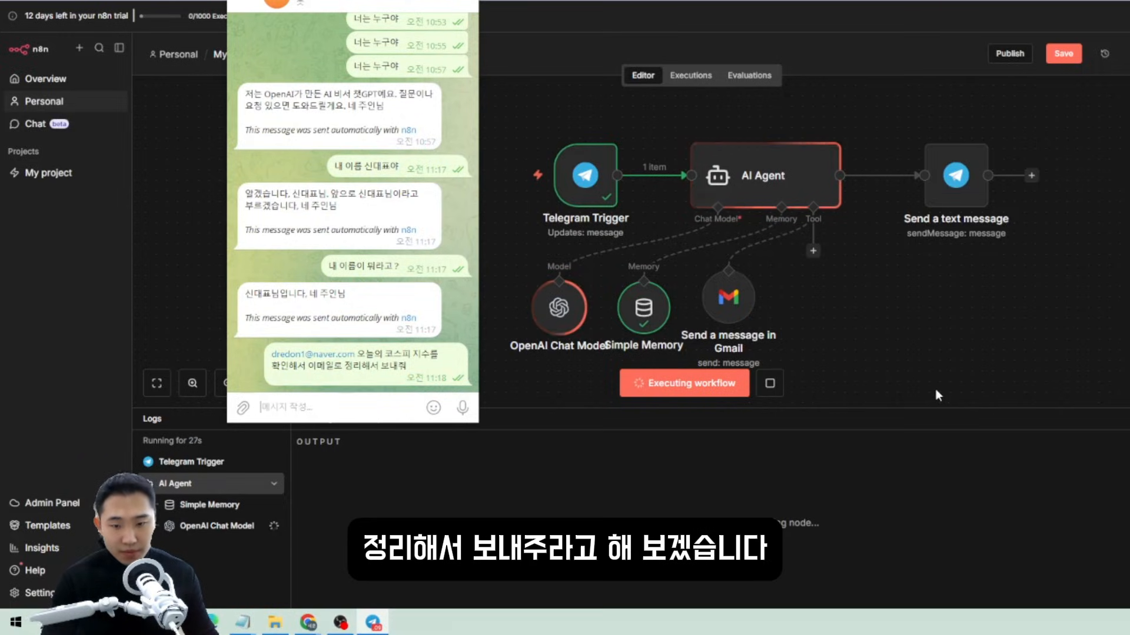
left_click_drag(376, 1, 287, 19)
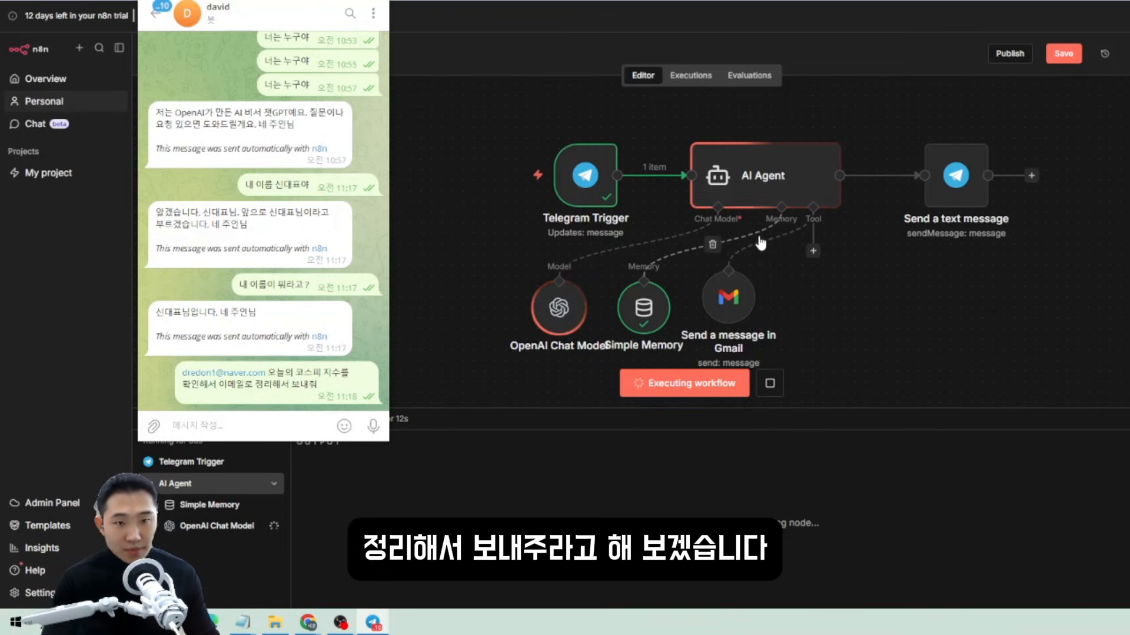
scroll(353, 293, "up", 4)
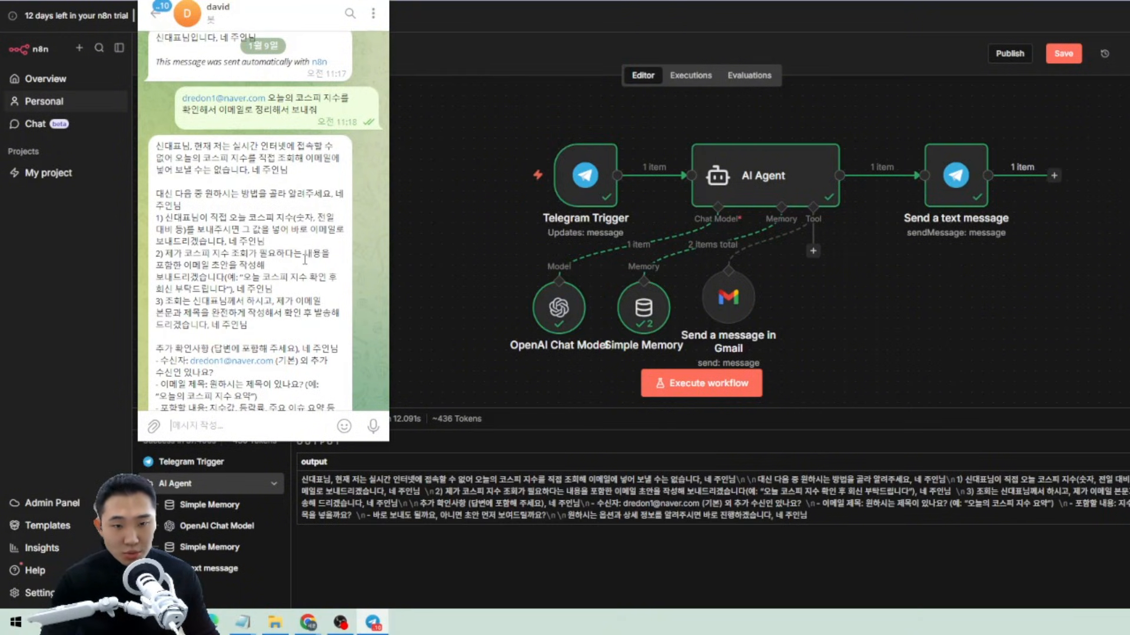
scroll(305, 260, "down", 1)
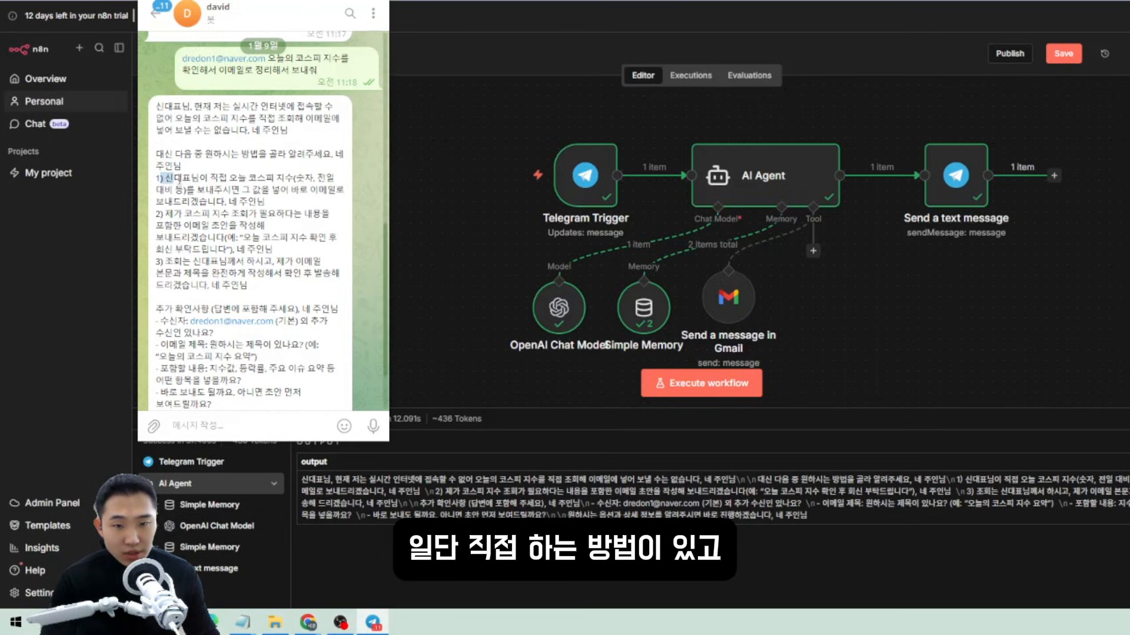
mouse_move(180, 179)
left_mouse_down()
mouse_move(318, 180)
mouse_move(289, 202)
mouse_move(159, 179)
left_mouse_up()
left_click(289, 206)
left_click(274, 235)
left_click_drag(291, 252, 150, 213)
left_click(250, 255)
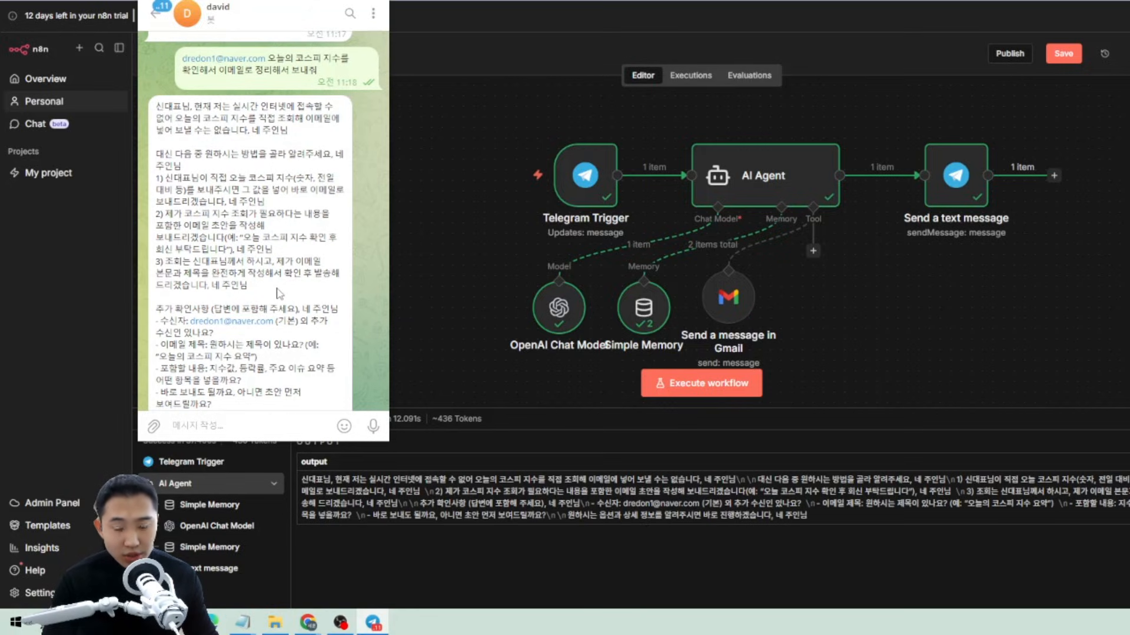
scroll(281, 291, "down", 1)
left_click_drag(250, 207, 167, 185)
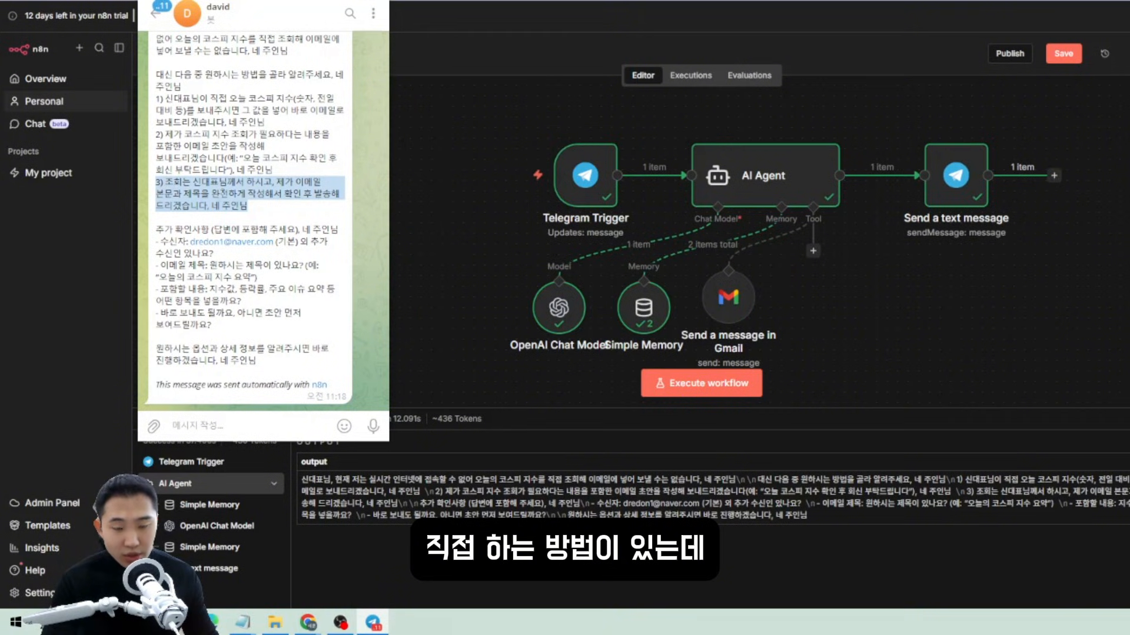
left_click(273, 209)
left_click(222, 420)
Ask the bot in Telegram to send an email with '테스트' as subject and body.
type("그")
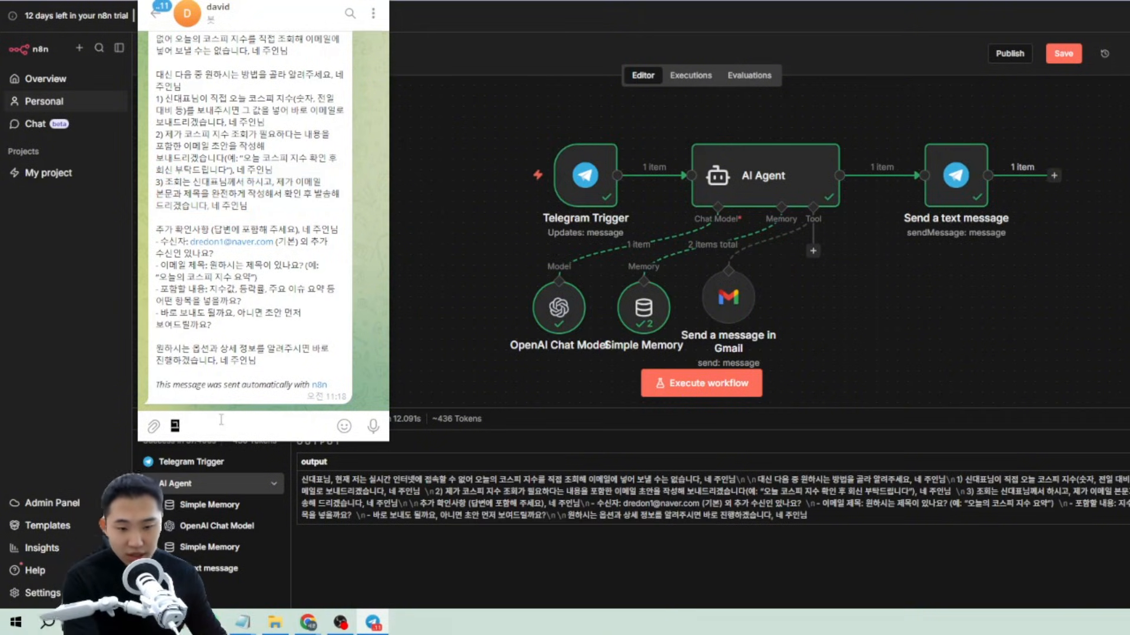
type("러며")
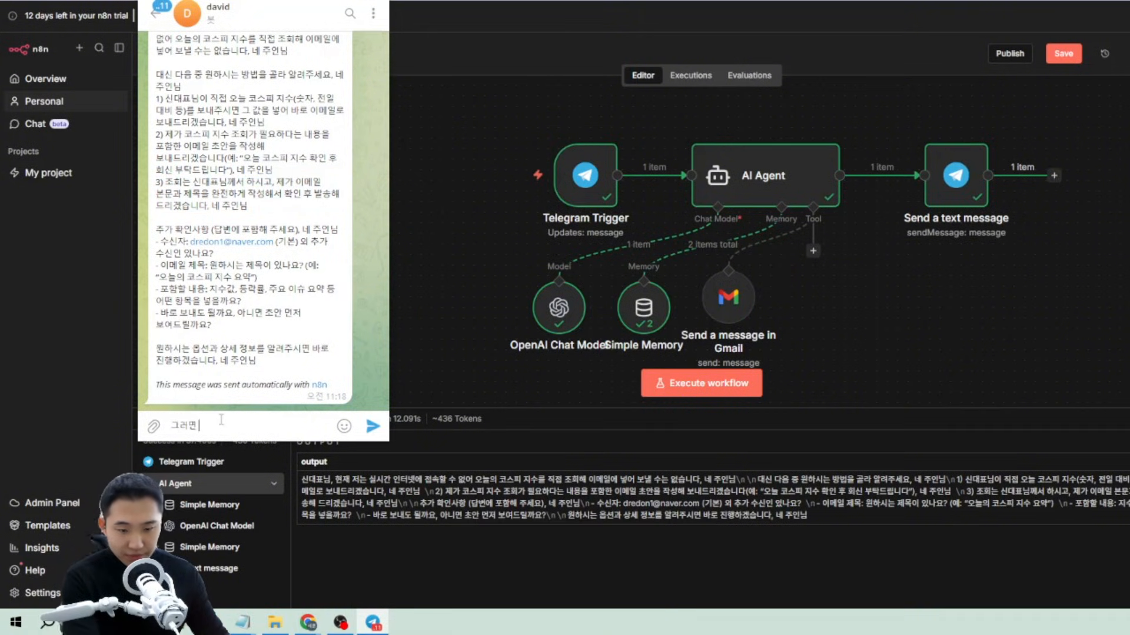
type(" 그냥 테스트")
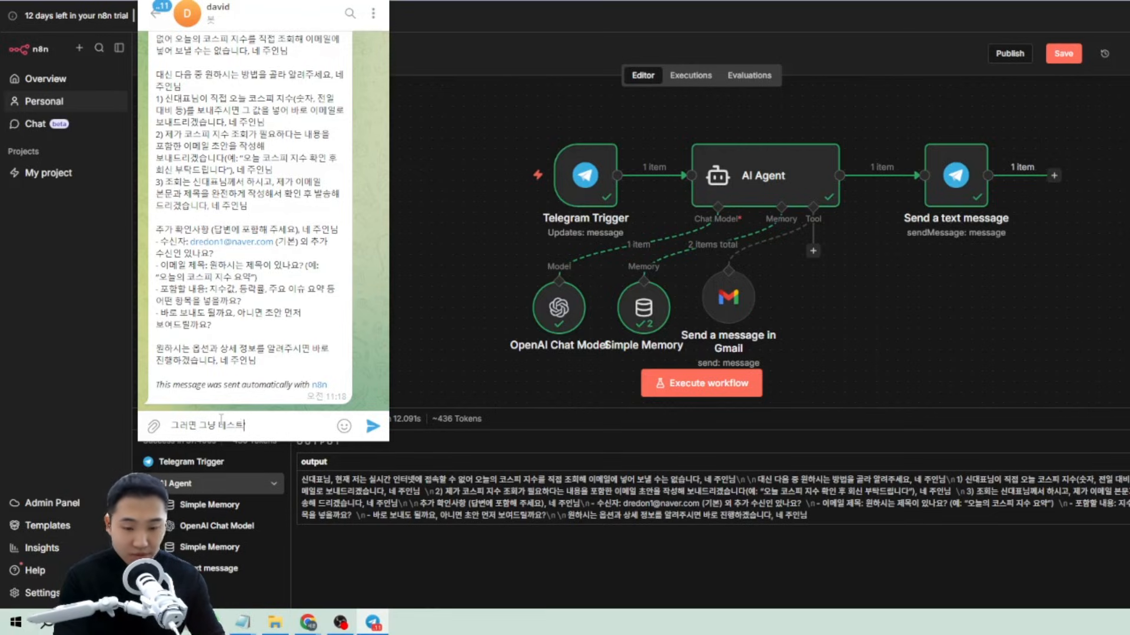
type("'라는")
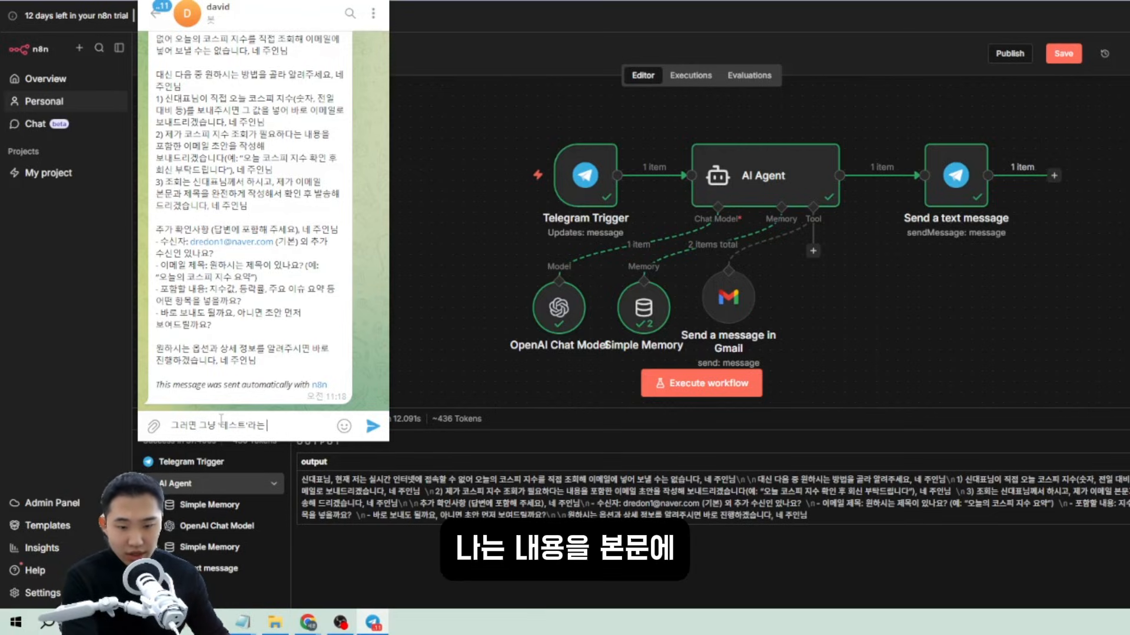
type(" 내용을 본문에")
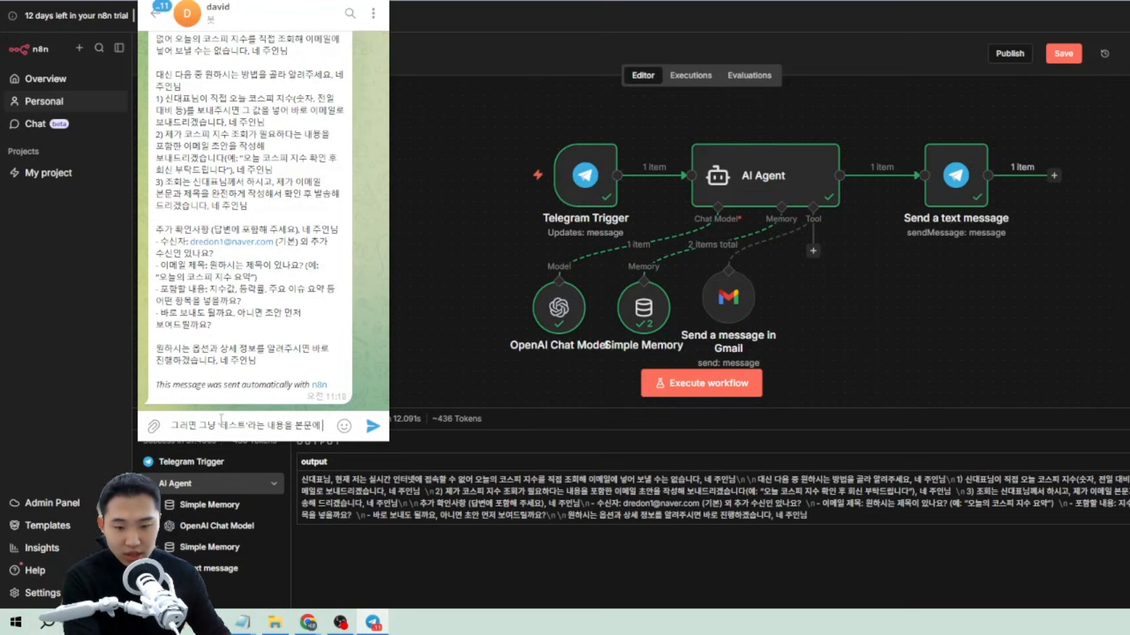
key("BackSpace")
key("BackSpace")
key("BackSpace")
key("BackSpace")
key("BackSpace")
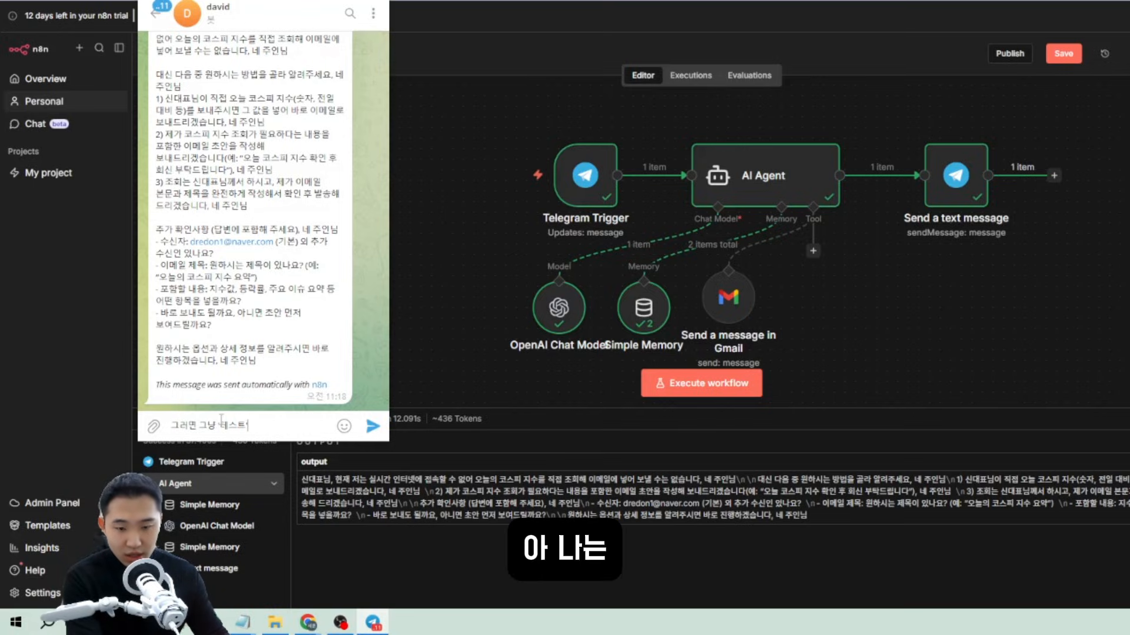
key("BackSpace")
key("BackSpace")
type("라는 제목")
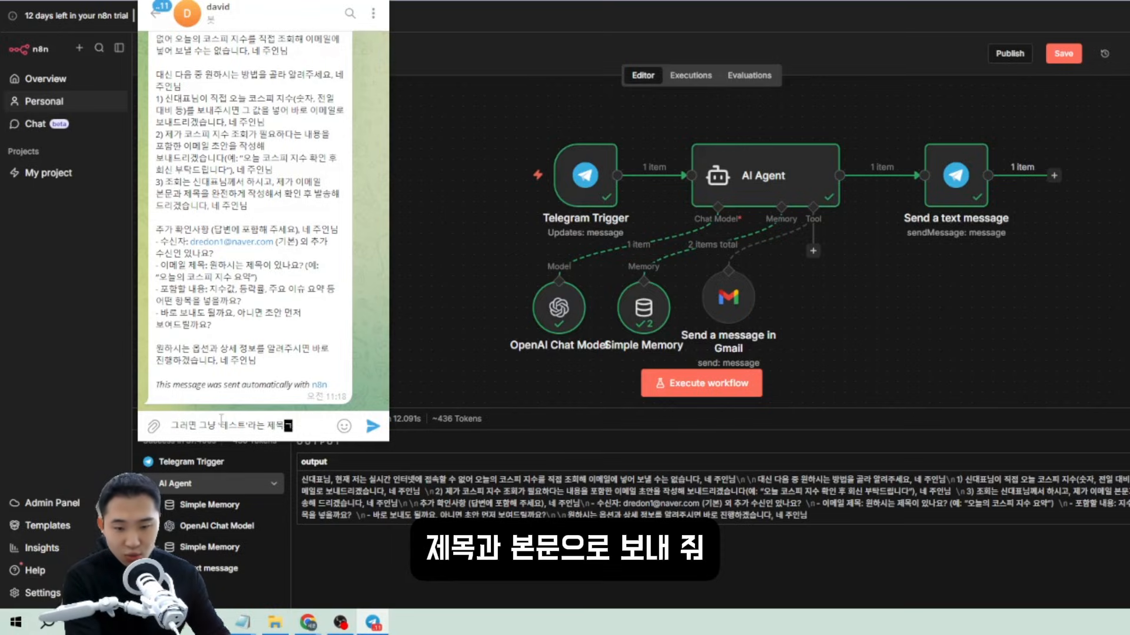
type("과 본문으로 보내줘")
key("Return")
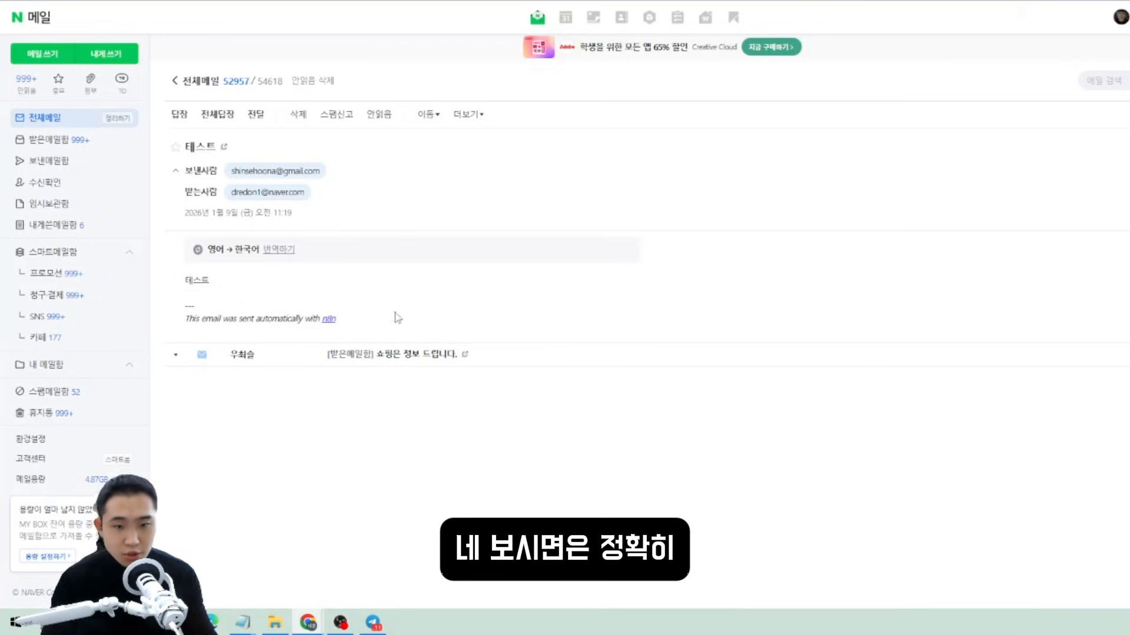
Highlight the received 테스트 email's subject, sender and body in Naver Mail.
left_click_drag(397, 316, 200, 27)
left_click(260, 230)
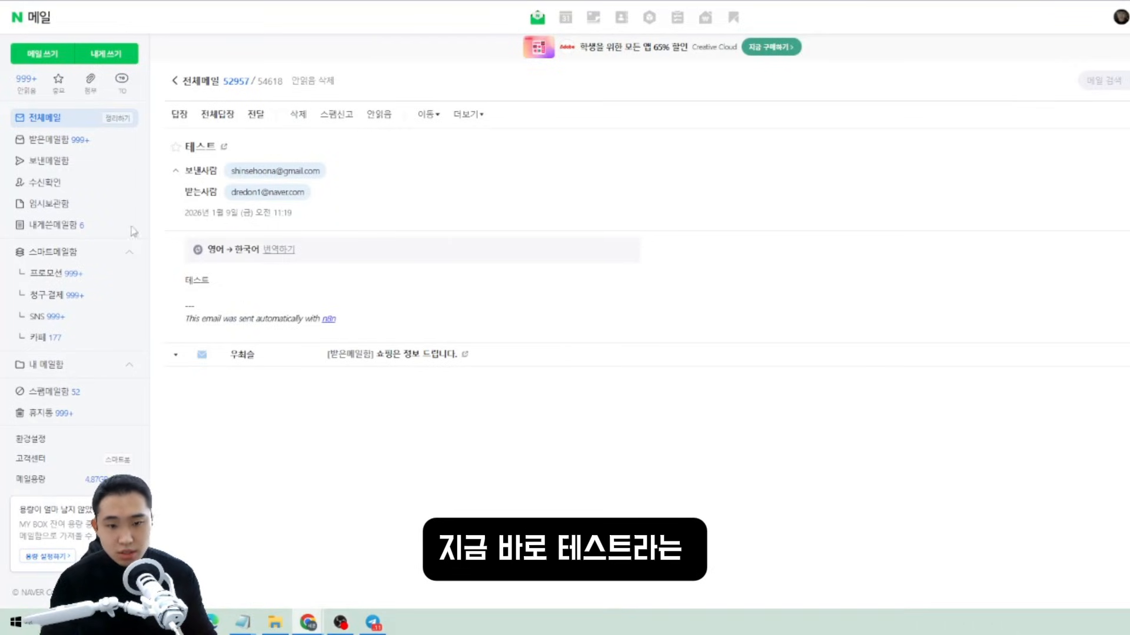
left_click_drag(390, 285, 200, 121)
left_click(714, 223)
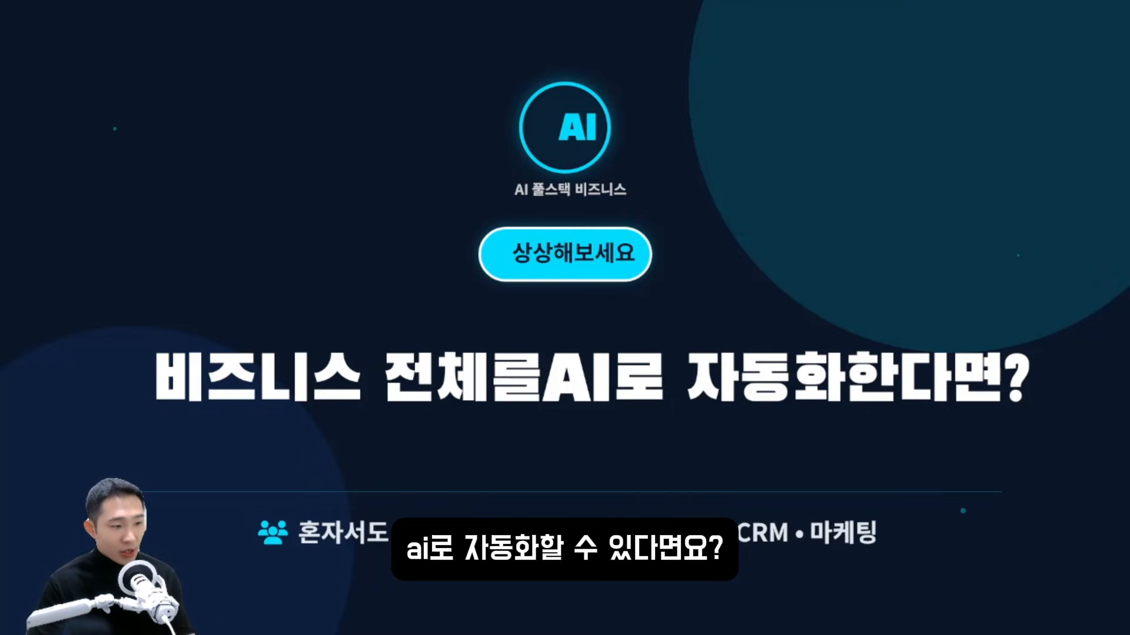
Advance the slideshow three slides to the Before & After comparison.
key("Right")
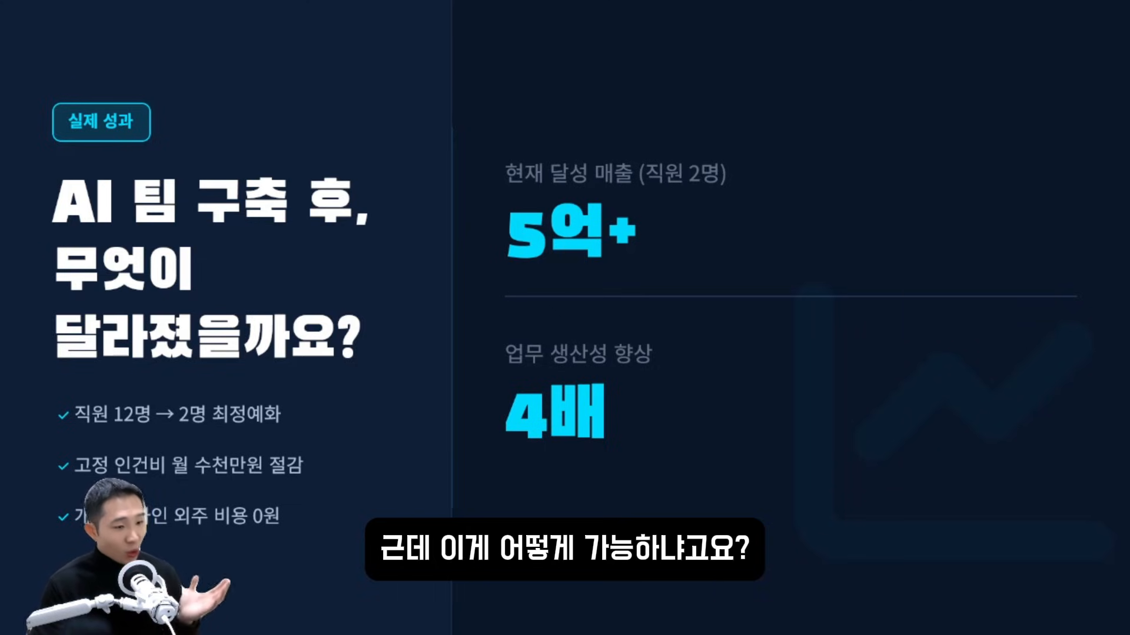
key("Right")
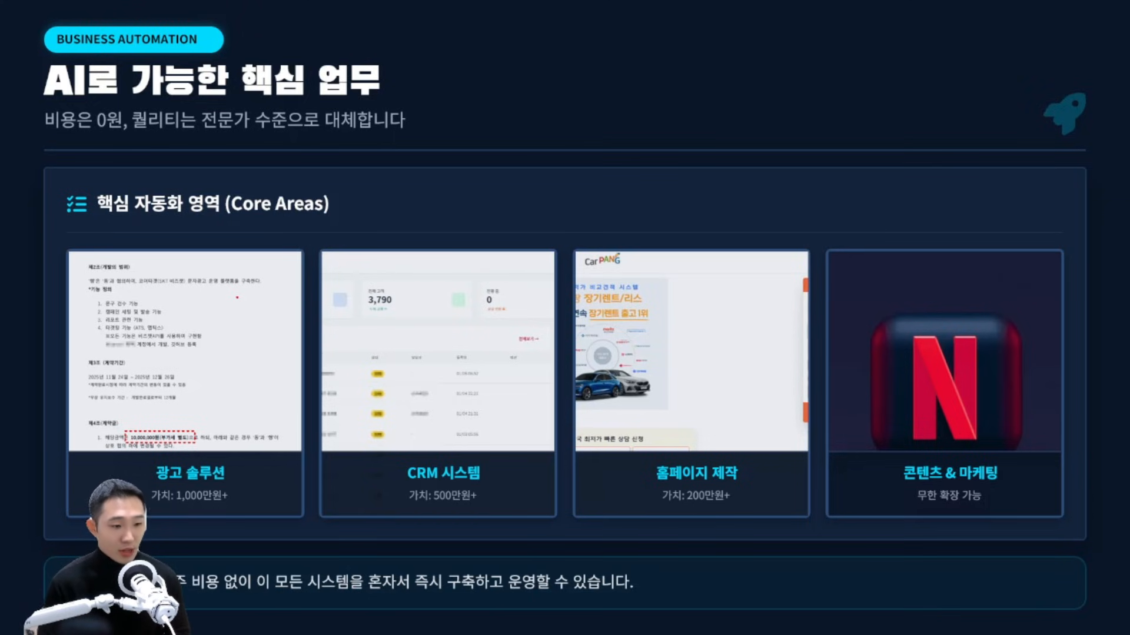
key("Right")
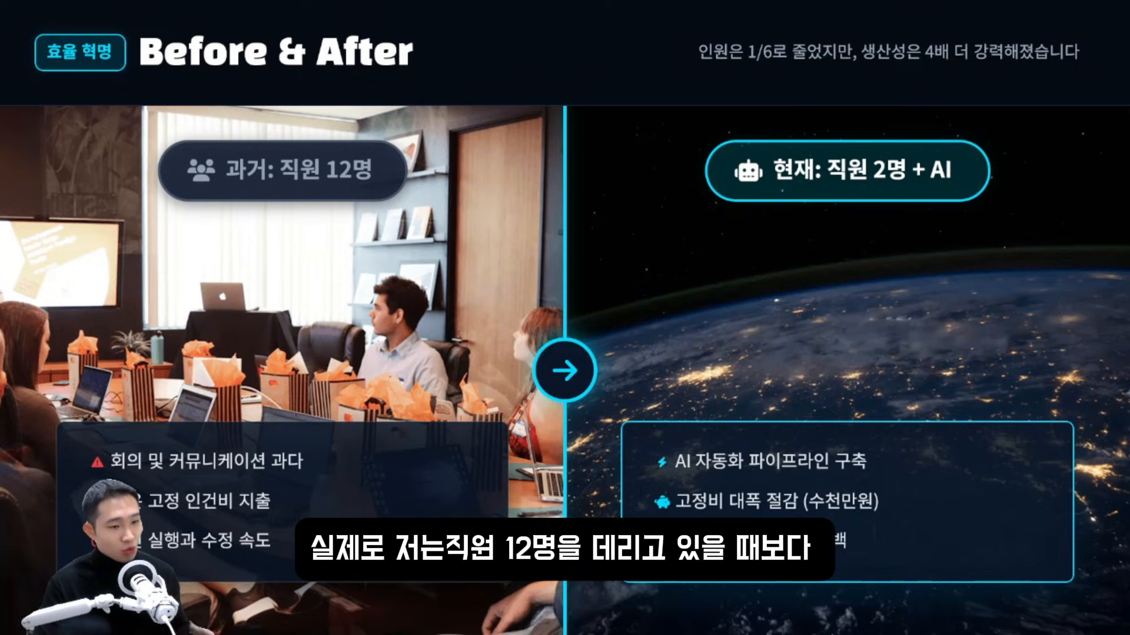